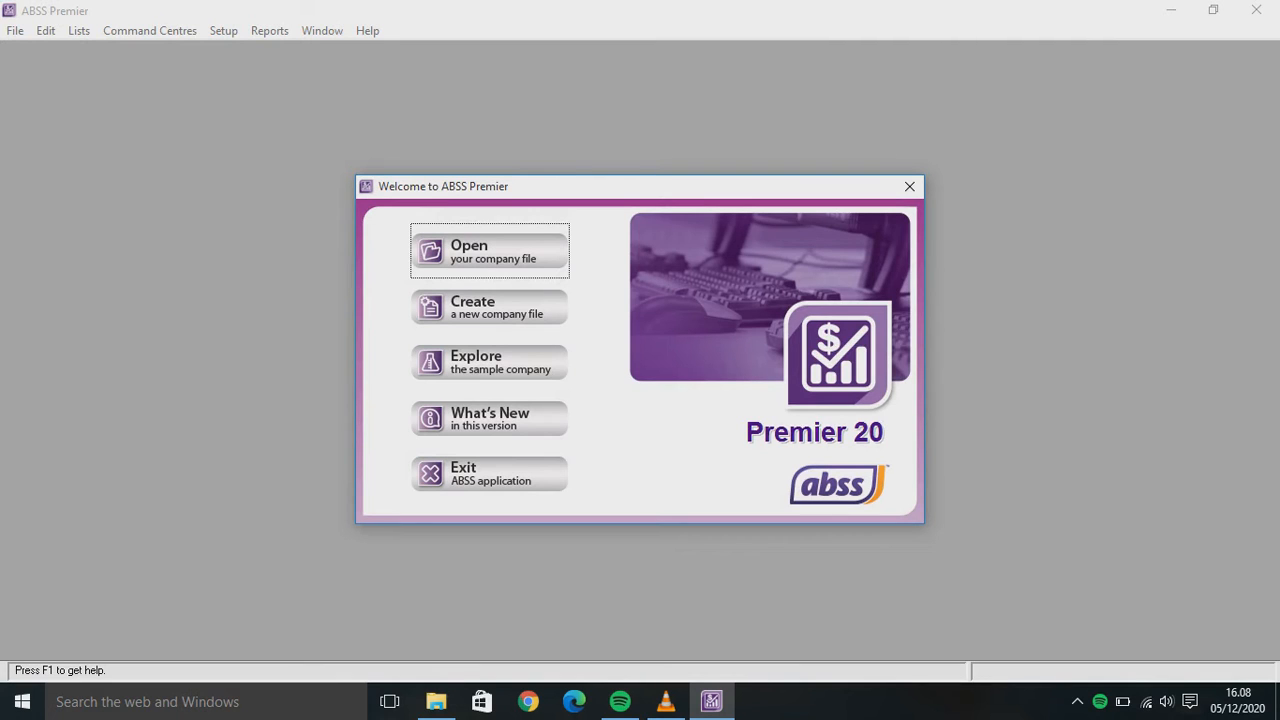
Start a new company file and enter 'MOST BRIDAL' as the company name
left_click(489, 307)
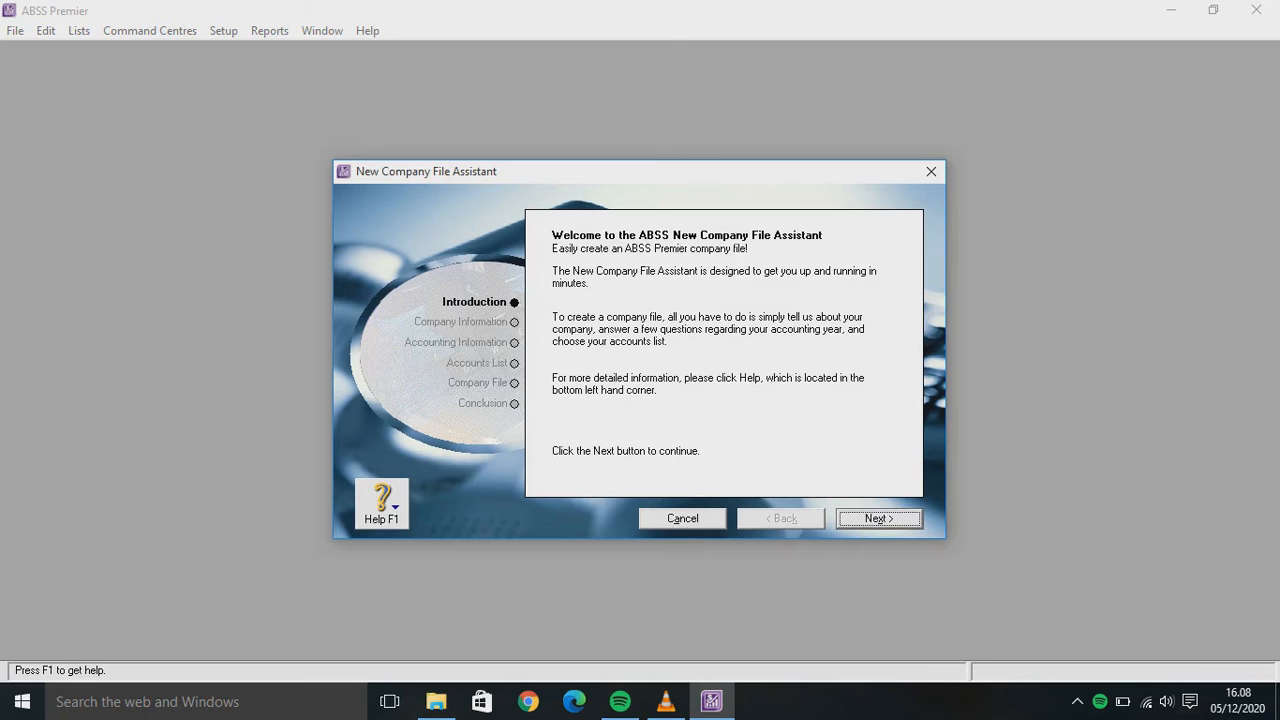
key("Return")
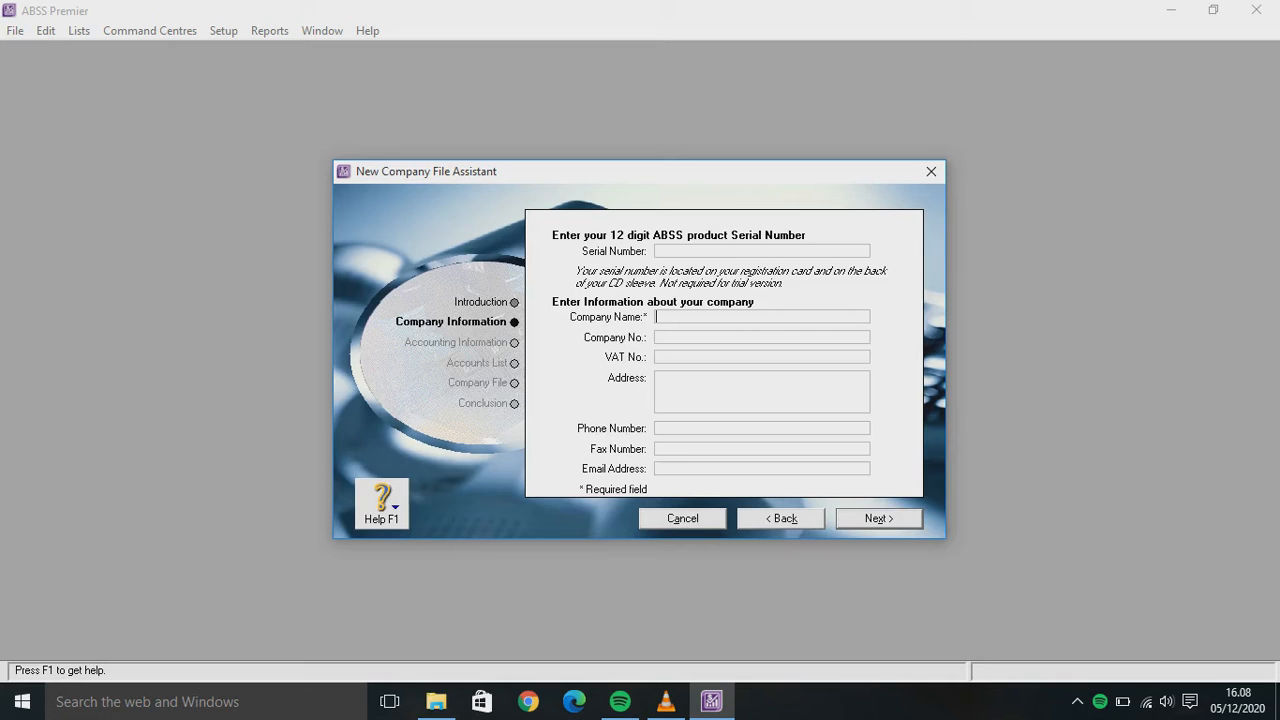
type("M")
key("BackSpace")
type("MOST BRIDAL")
Fill in the company's Jakarta street address and phone number
left_click(657, 378)
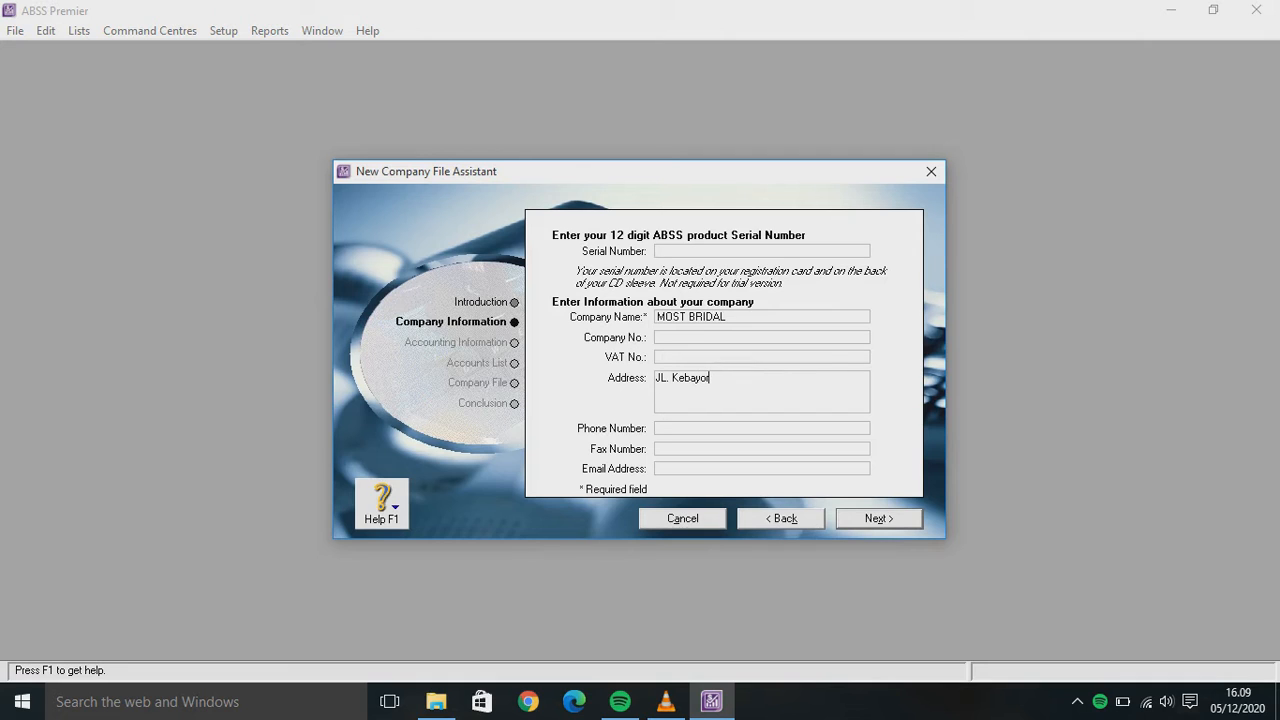
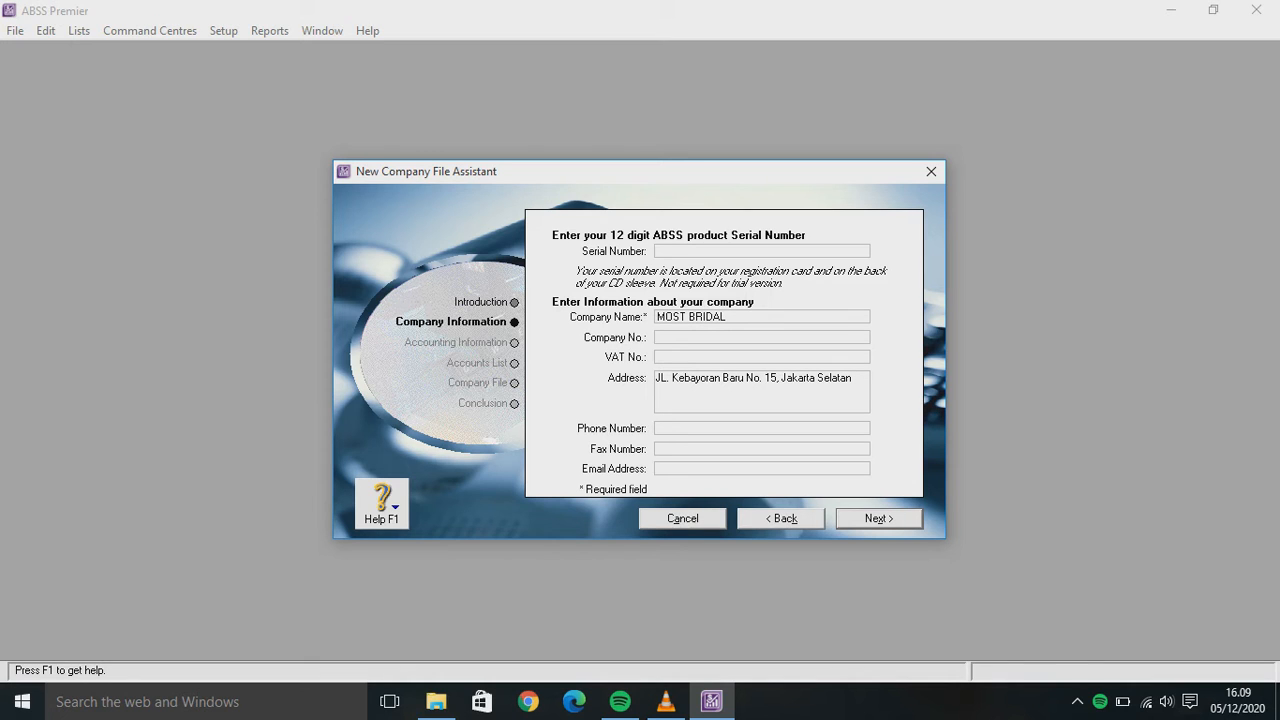
Enter the company's fax number and e-mail address, then continue to Accounting Information
left_click(700, 448)
key("Tab")
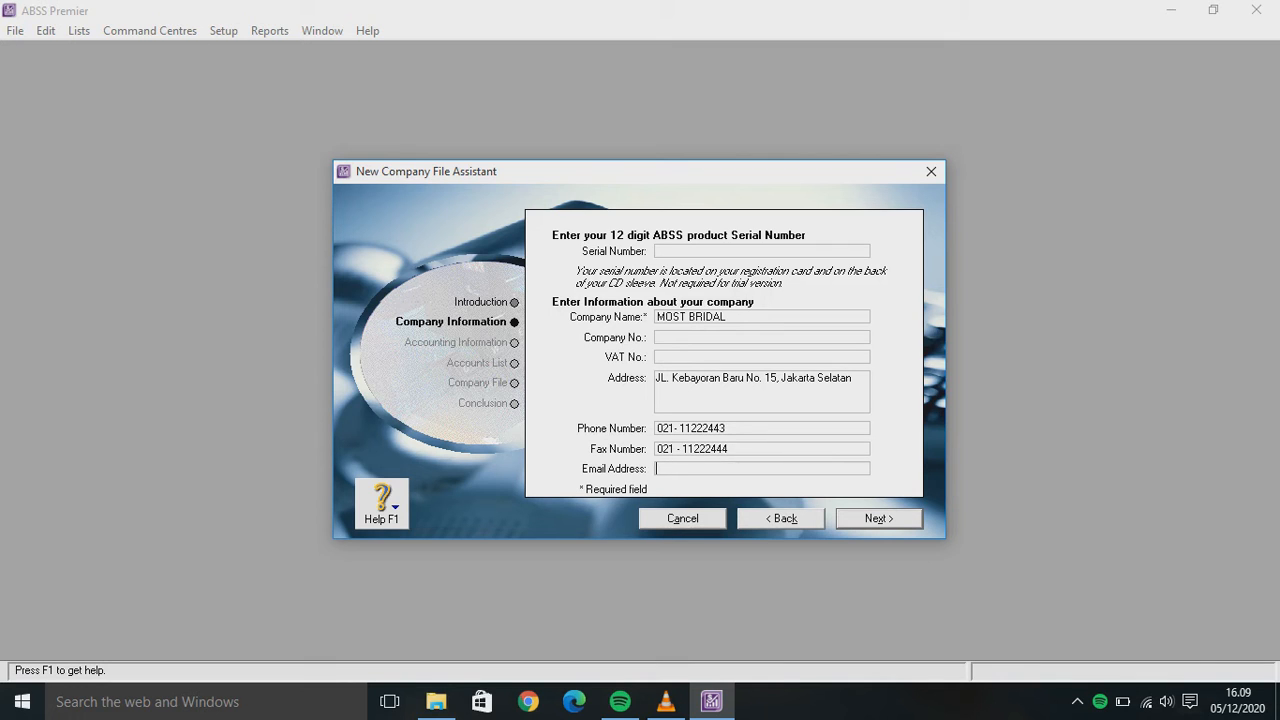
type("M")
key("BackSpace")
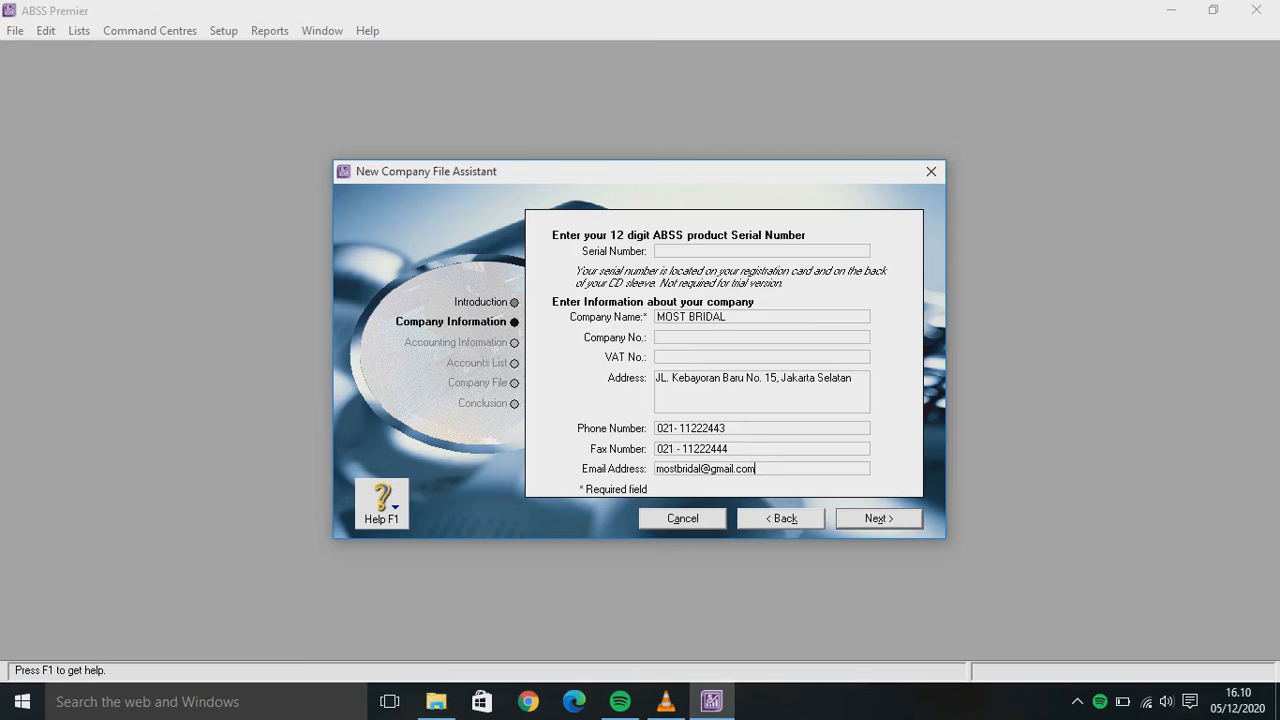
key("Return")
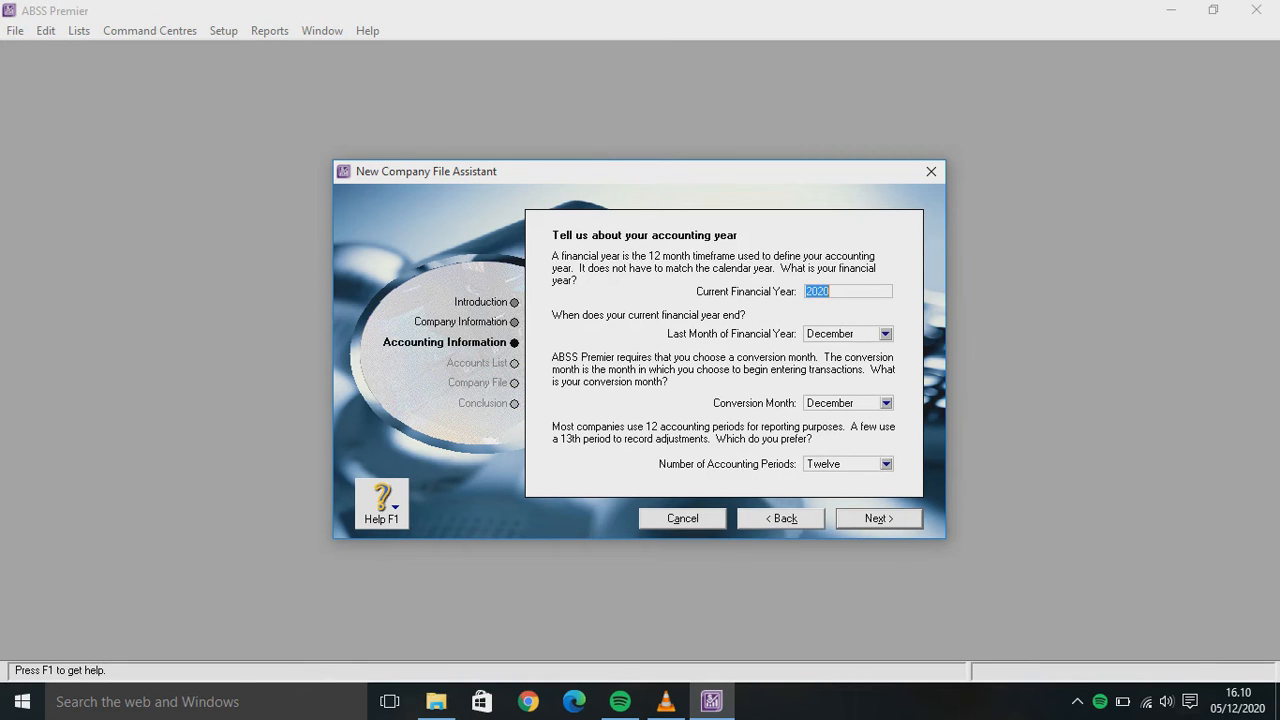
Choose January as the 2020 conversion month, confirm it, and keep the ready-made accounts list
left_click(885, 402)
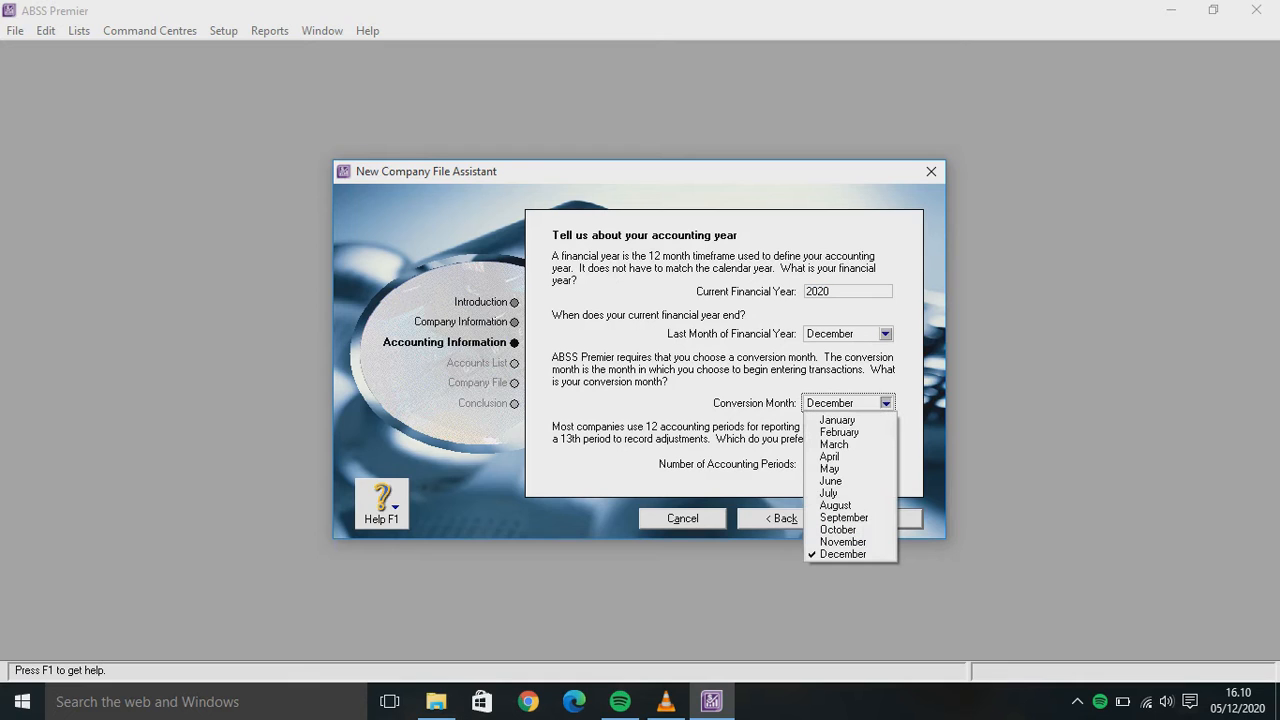
key("Return")
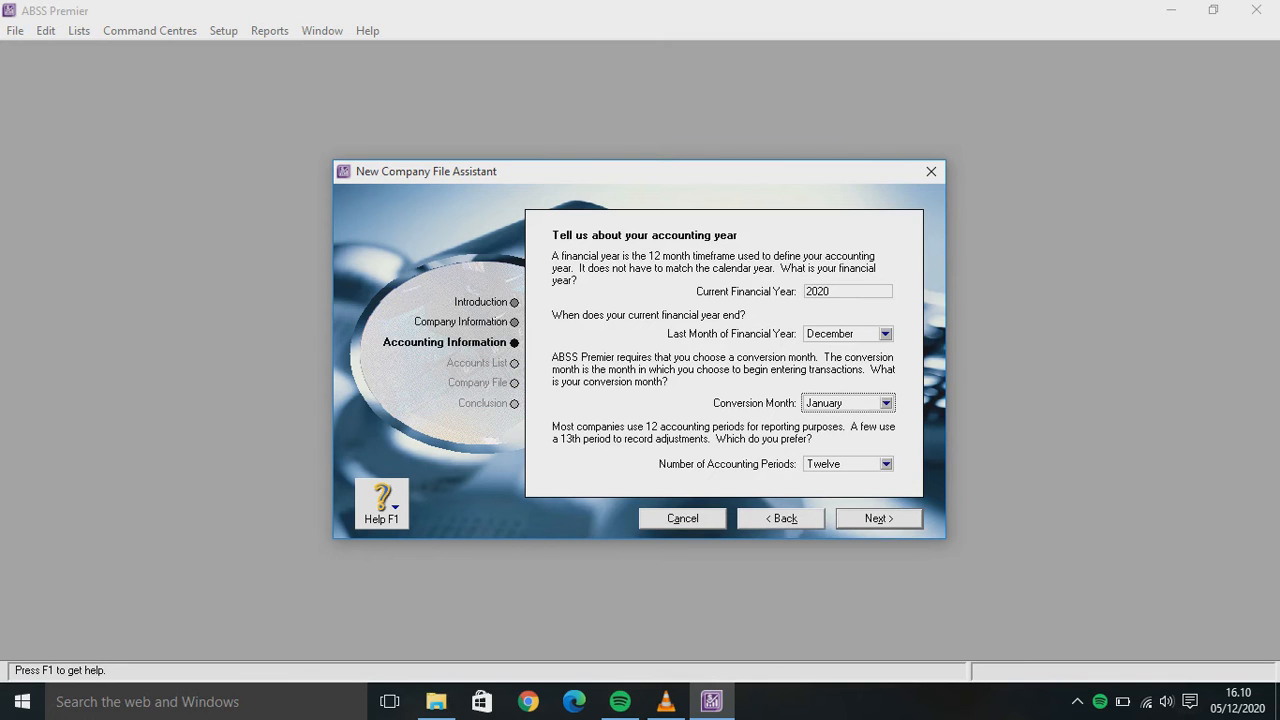
key("Return")
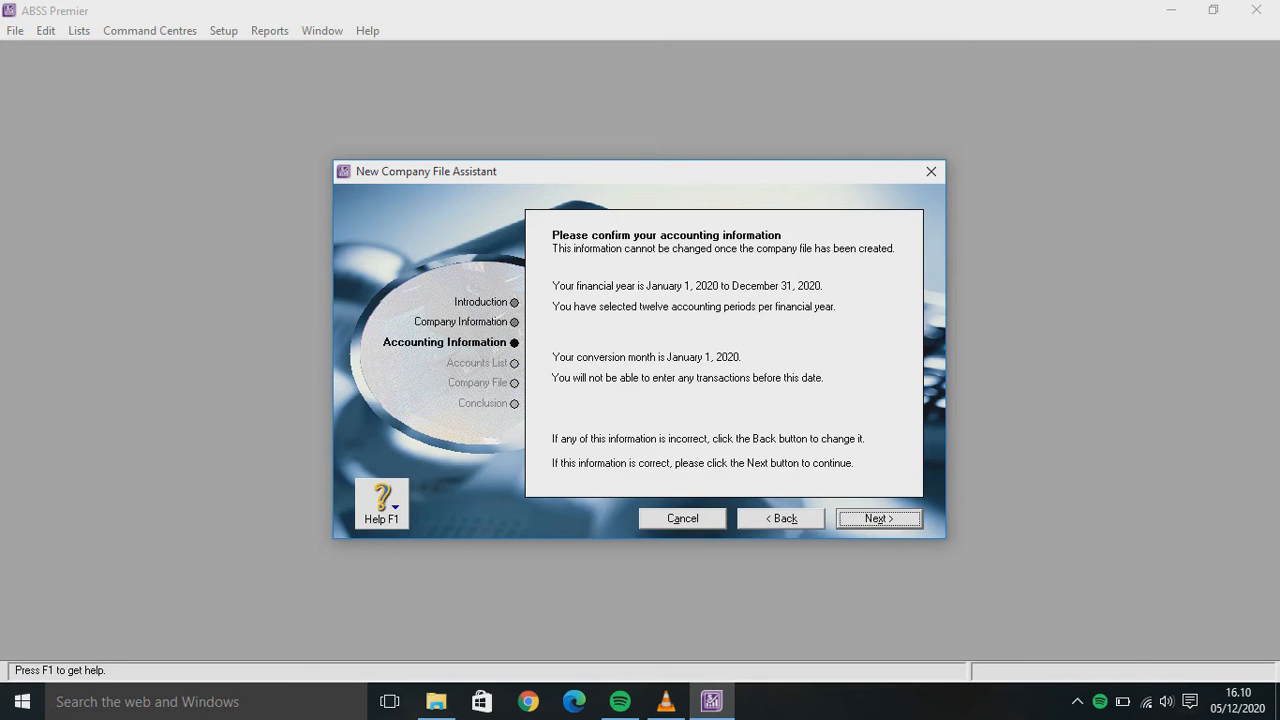
key("Return")
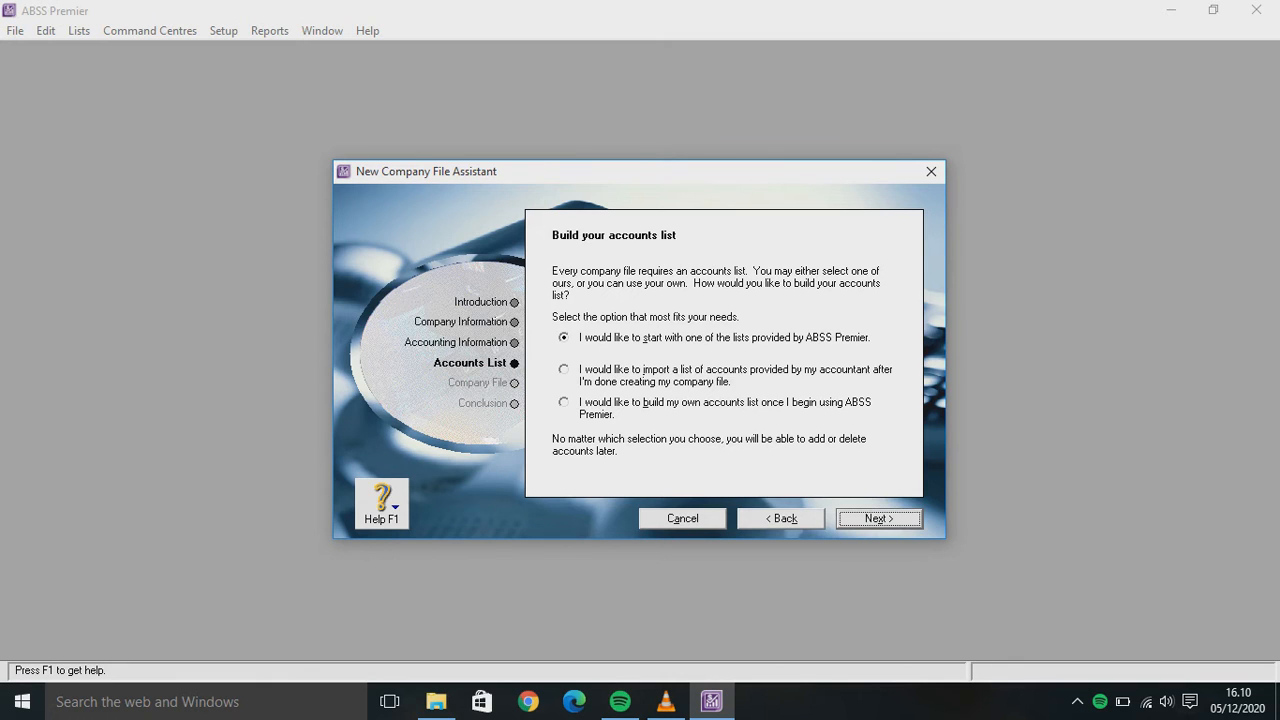
key("Return")
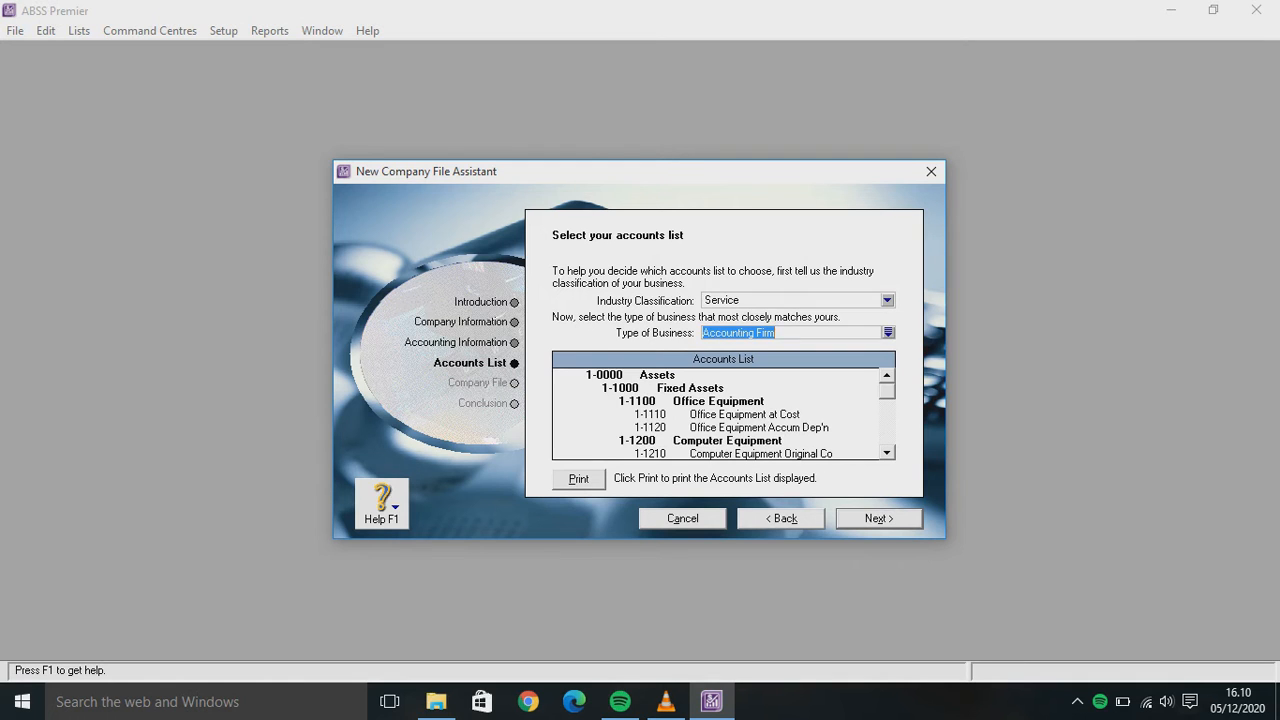
Set industry to Retail and business type to Bridal Shop, then continue to file creation
left_click(887, 300)
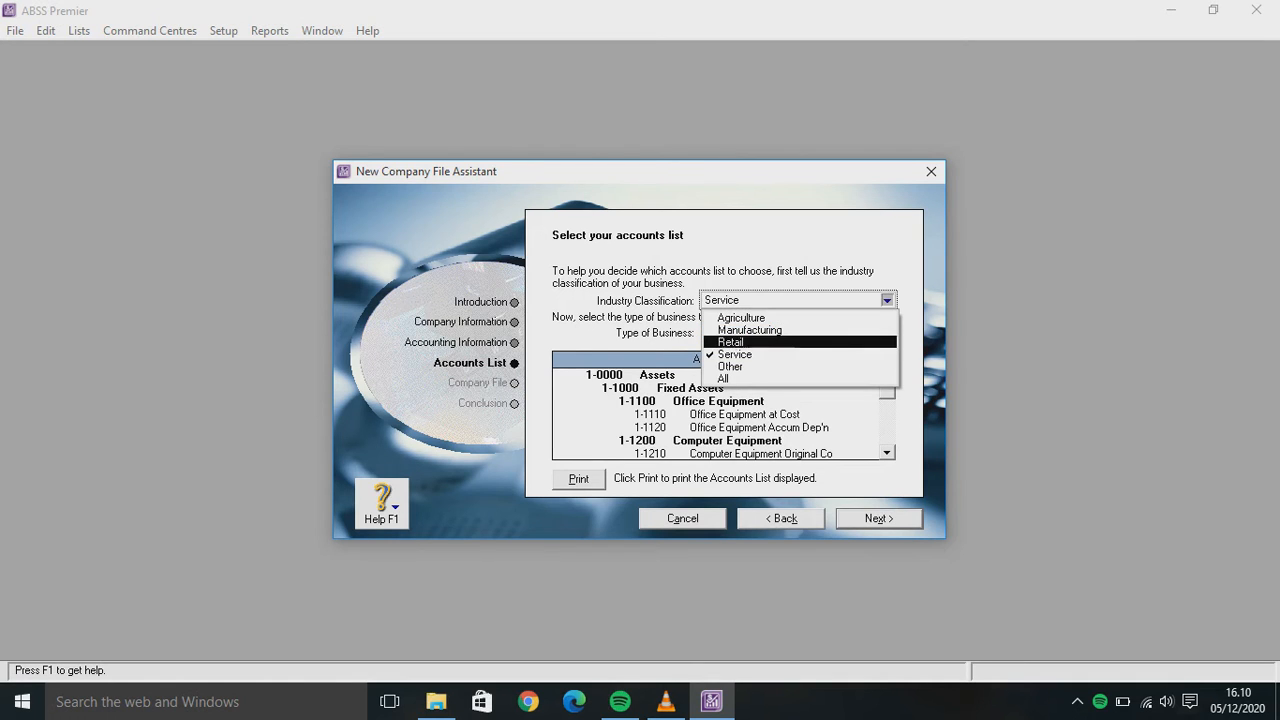
left_click(752, 342)
left_click(888, 332)
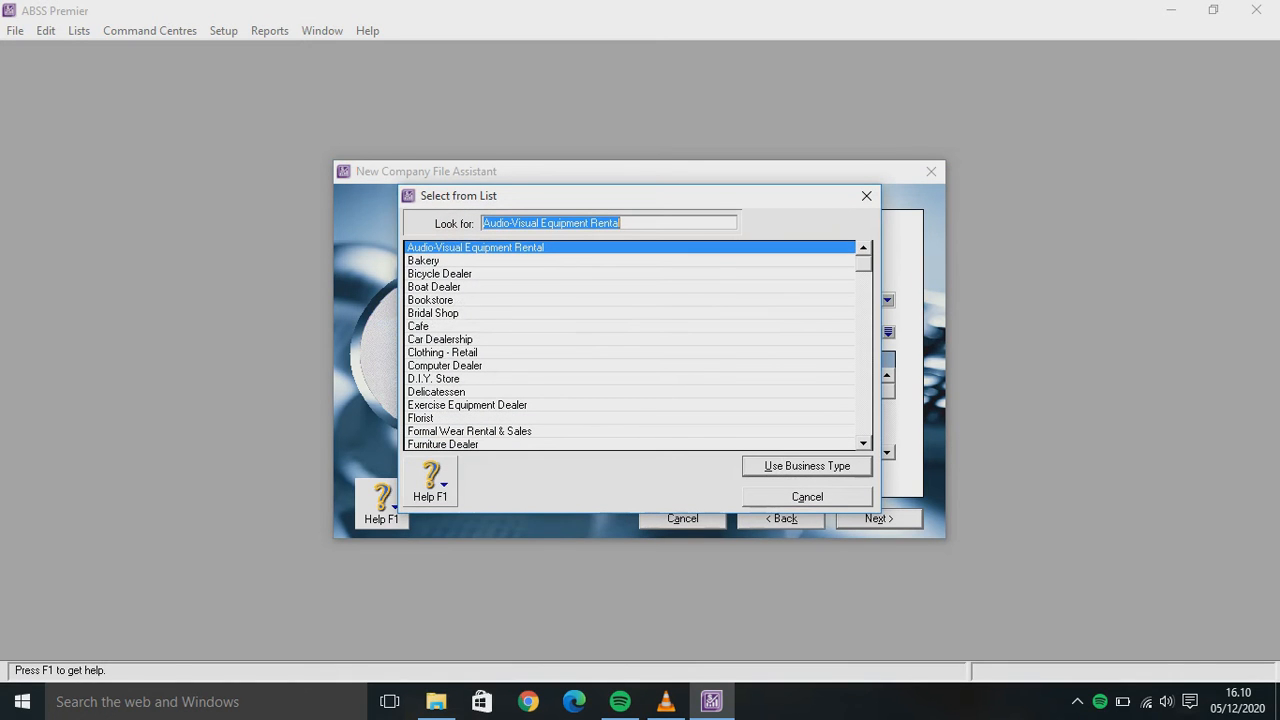
left_click(560, 313)
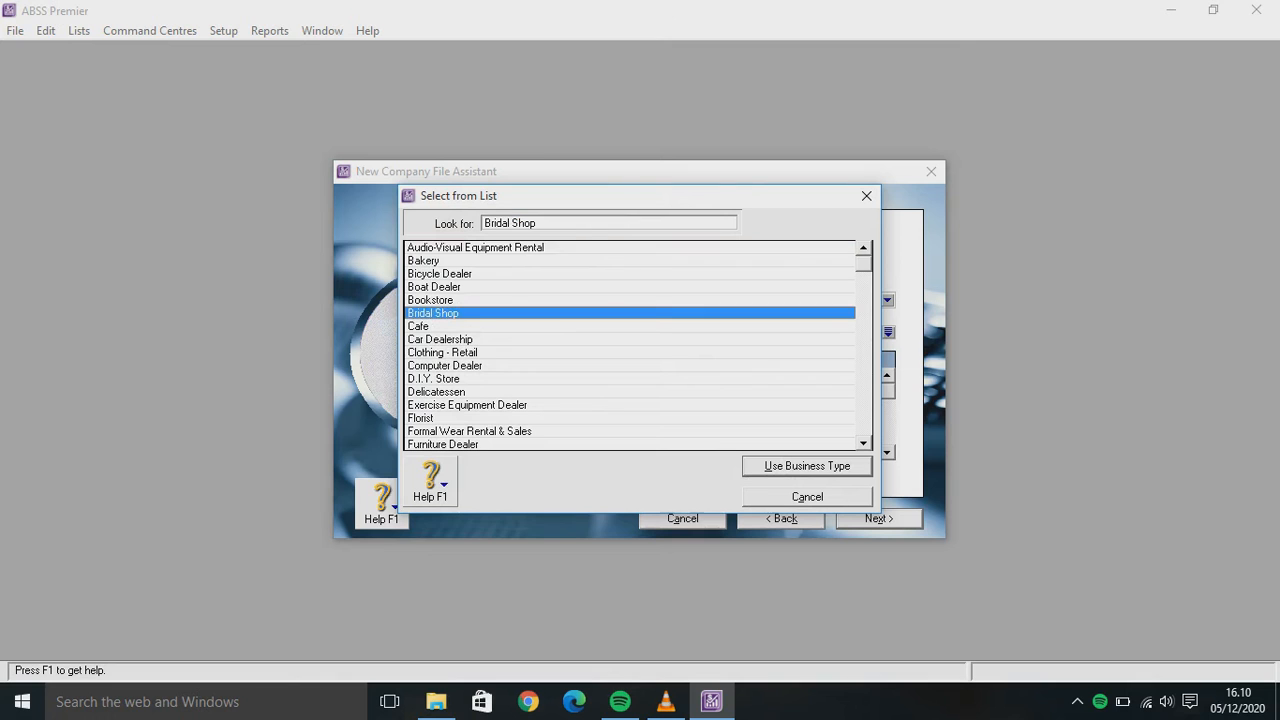
left_click(807, 466)
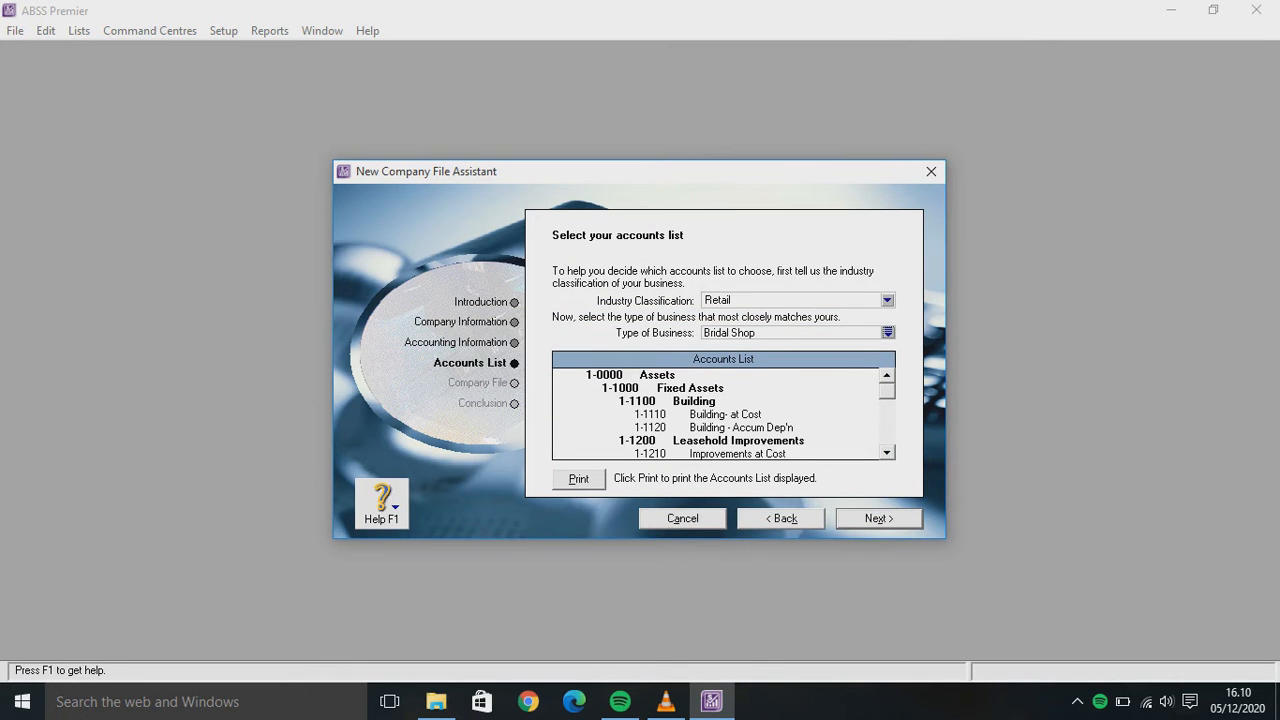
left_click(879, 518)
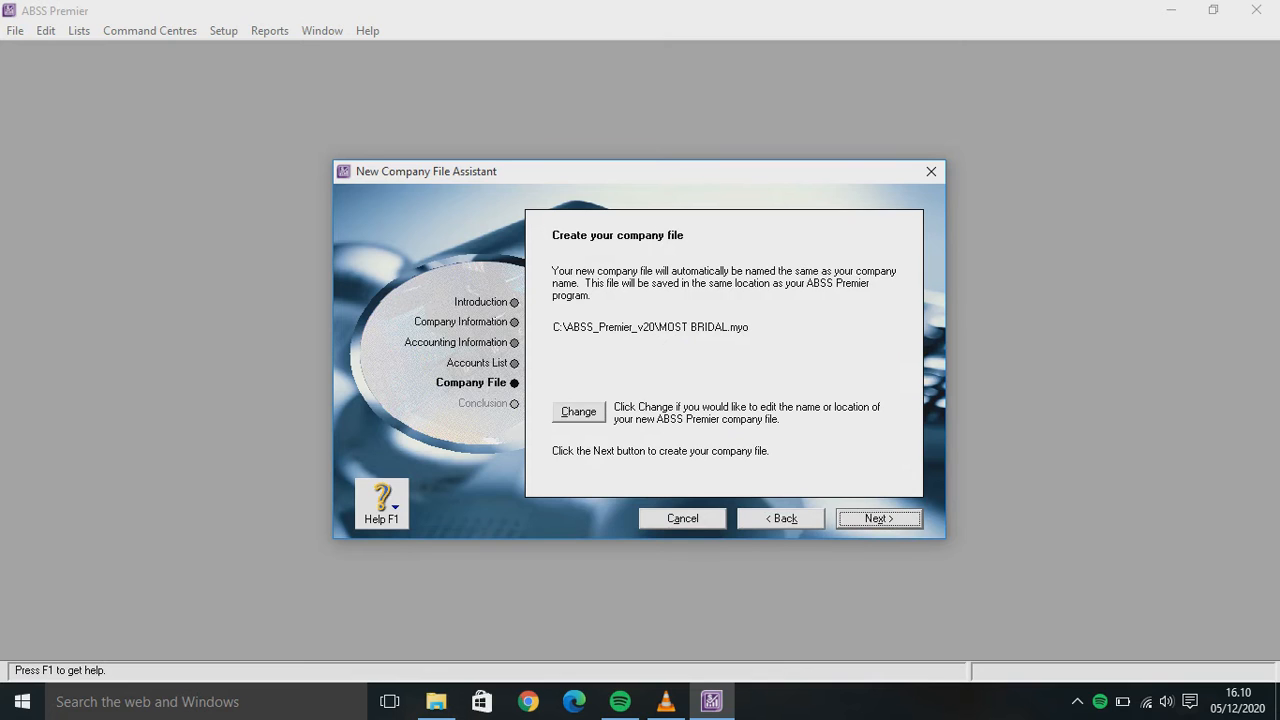
Create the MOST BRIDAL.myo company file and go to its Command Centre
key("Return")
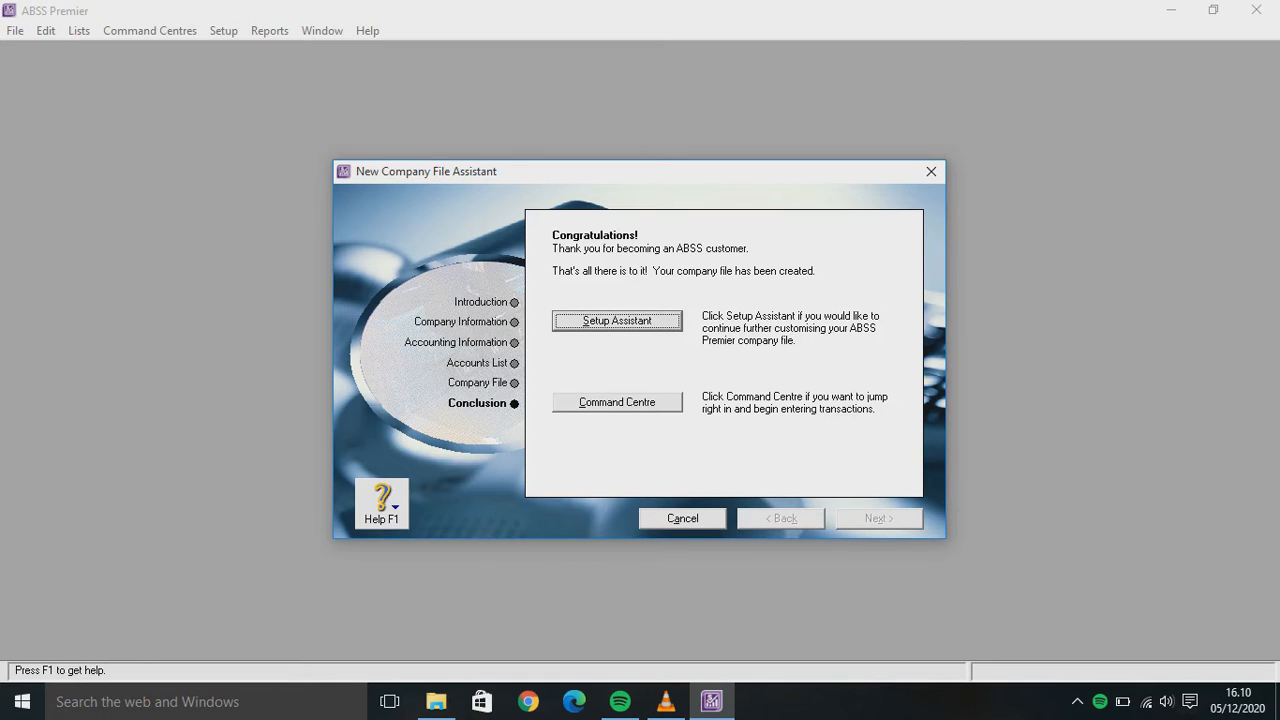
key("Return")
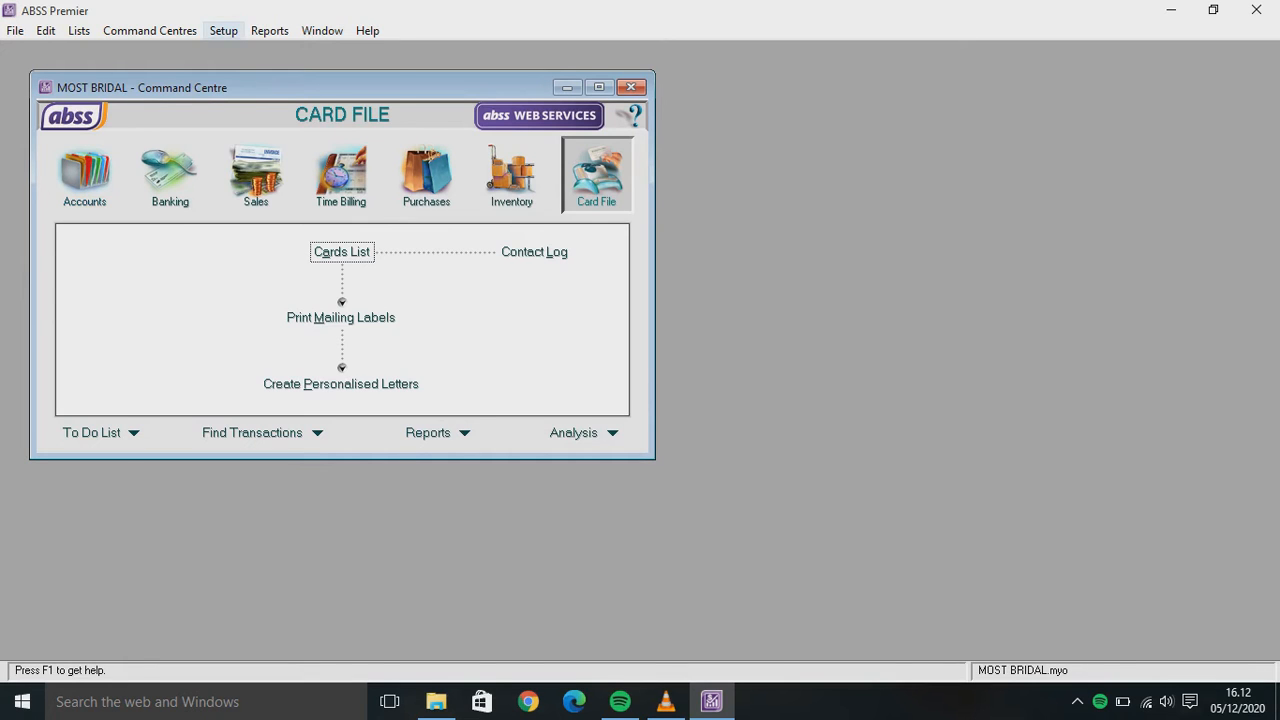
left_click(223, 30)
In Preferences, enable I Deal in Multiple Currencies and confirm preparing the data file
key("Down")
key("Down")
key("Down")
key("Down")
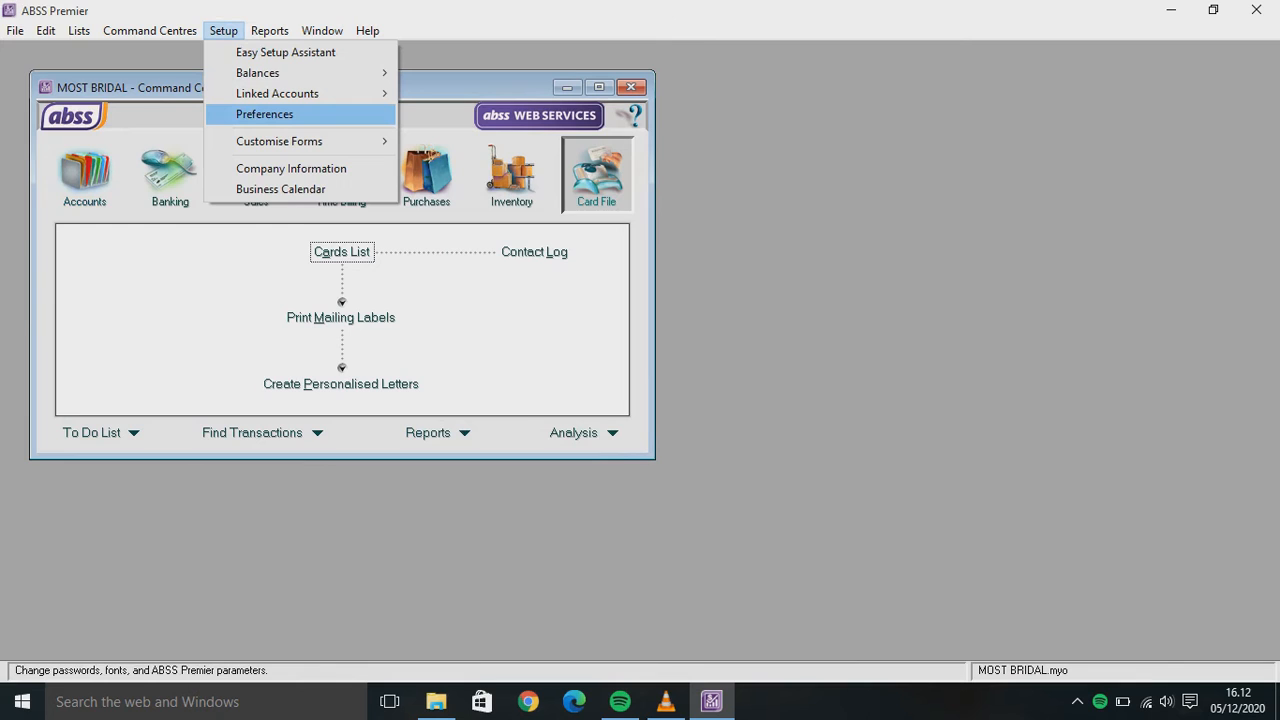
key("Return")
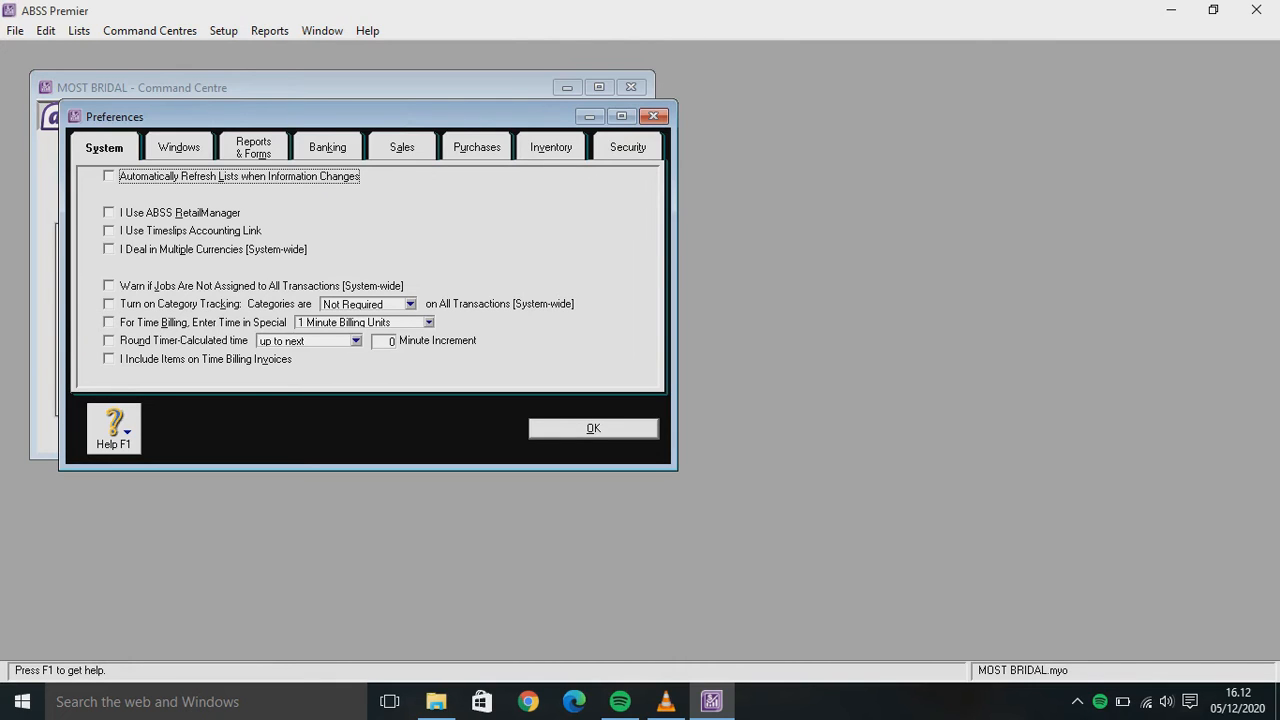
left_click(109, 249)
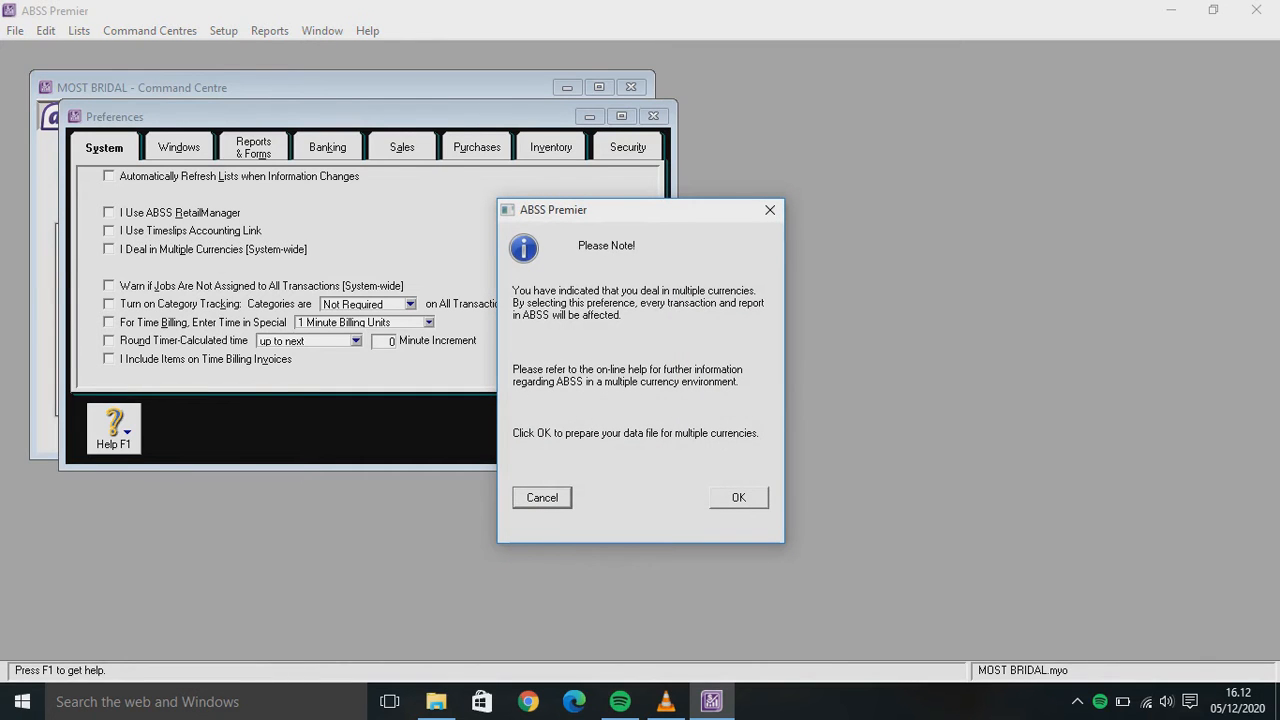
key("Return")
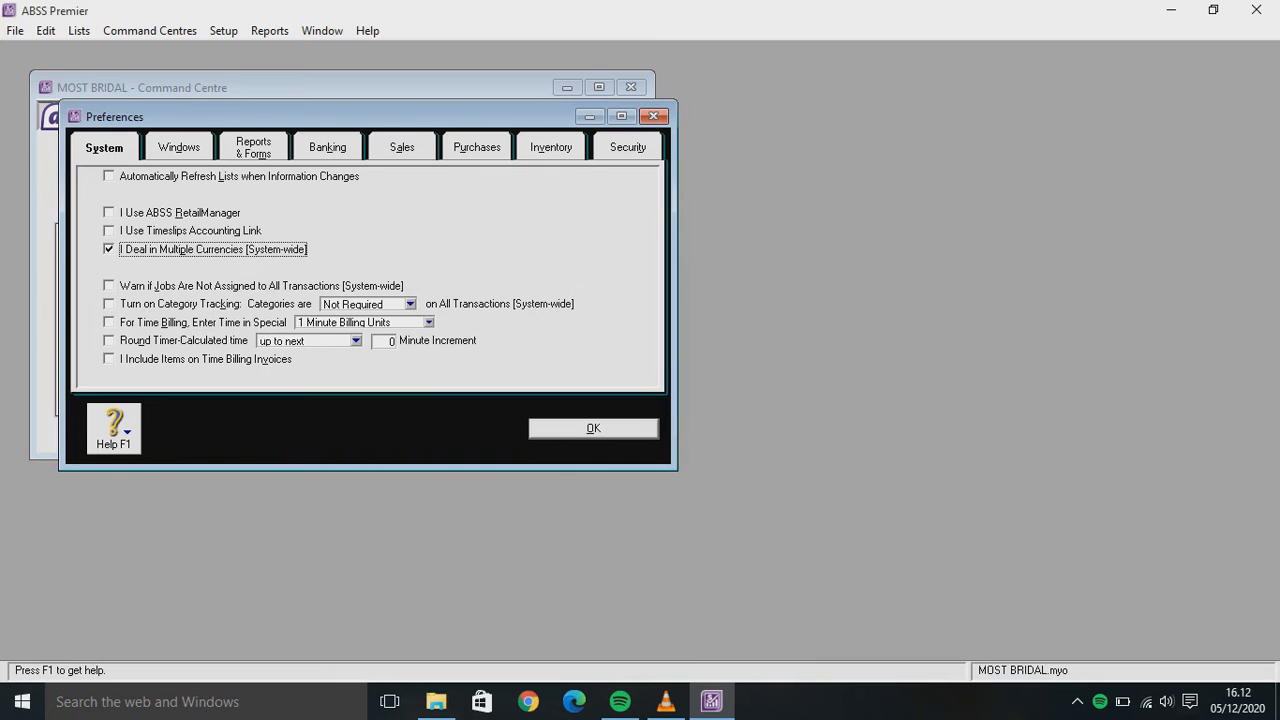
key("ctrl+Tab")
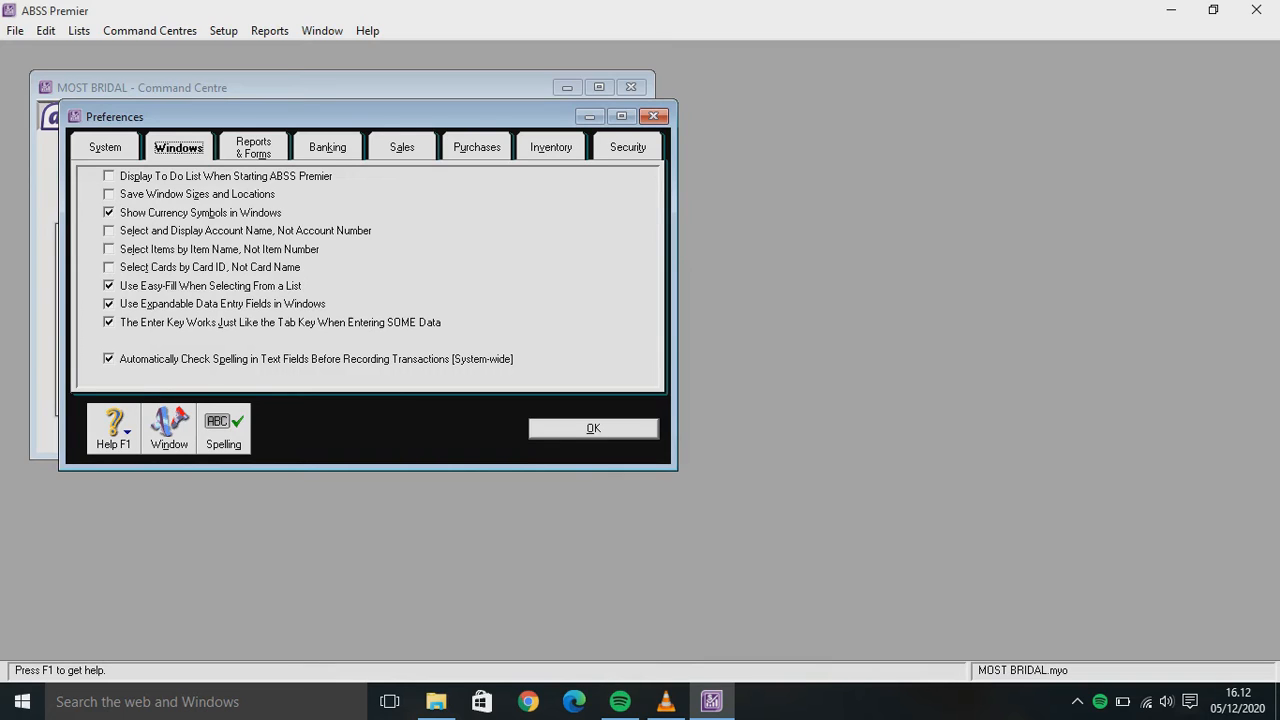
Turn off automatic spell checking, warn on duplicate sales and purchase numbers, and open User IDs
left_click(109, 359)
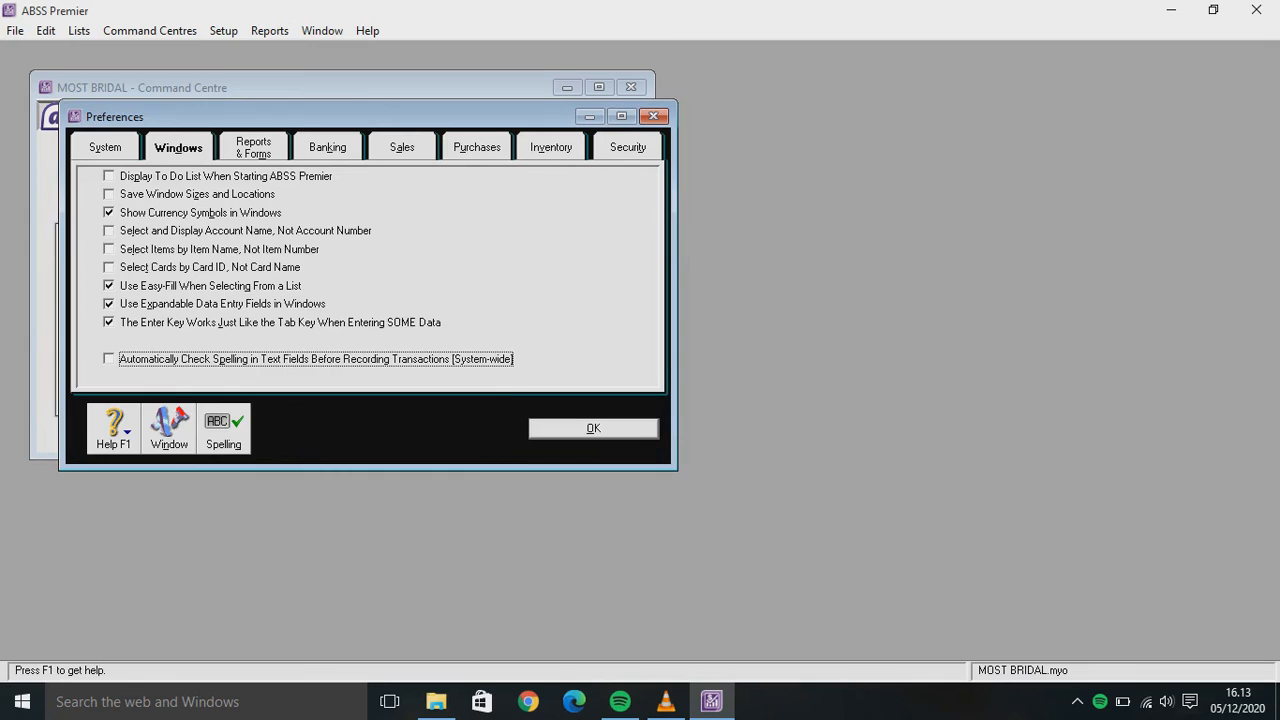
left_click(402, 147)
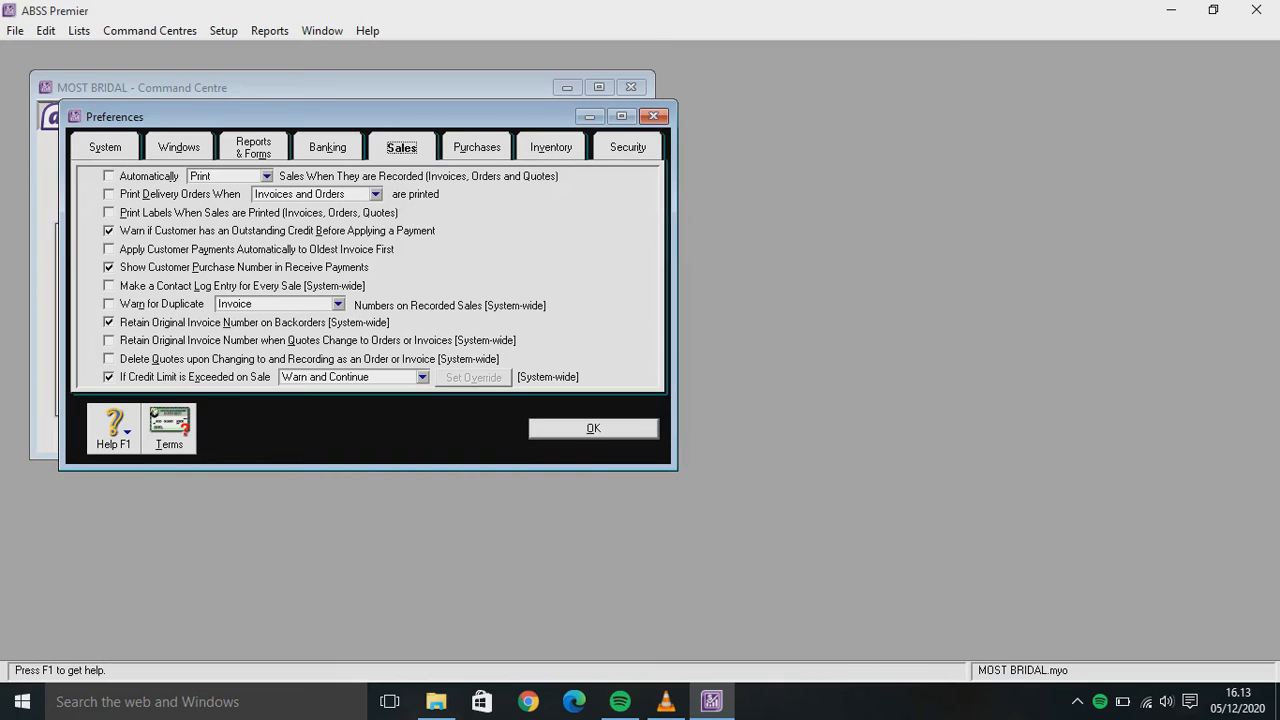
left_click(109, 303)
left_click(476, 147)
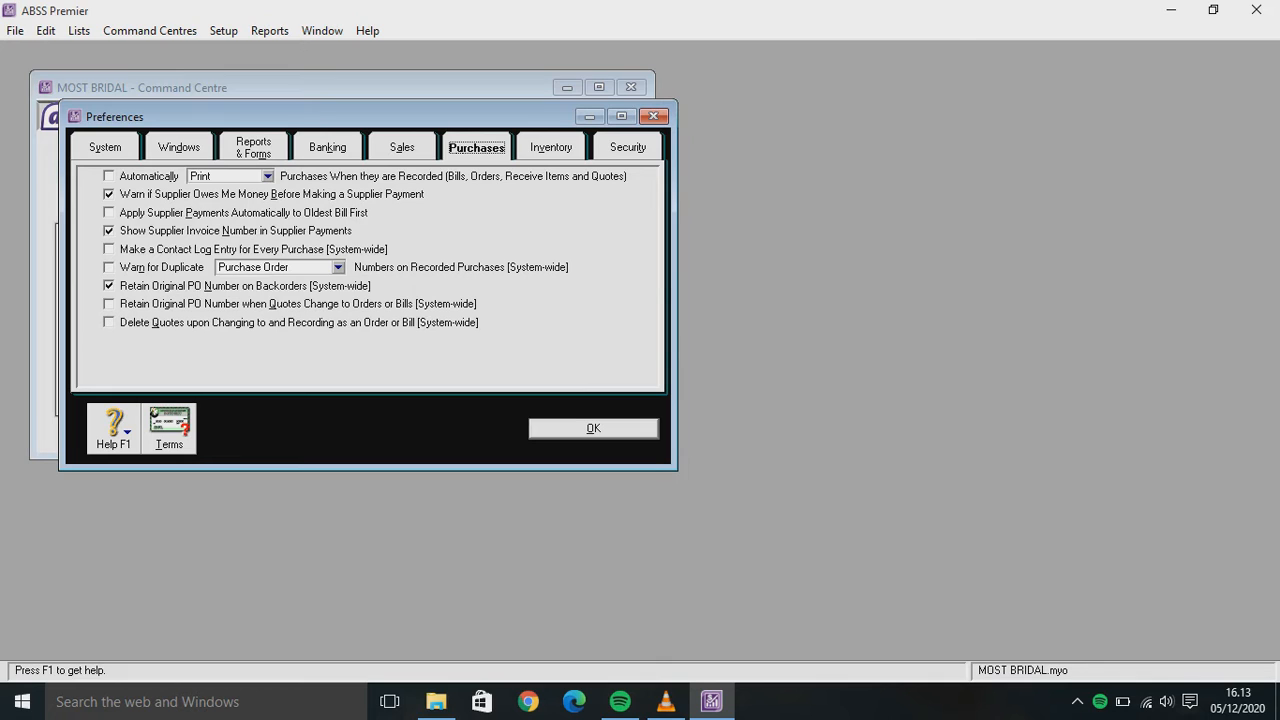
left_click(109, 267)
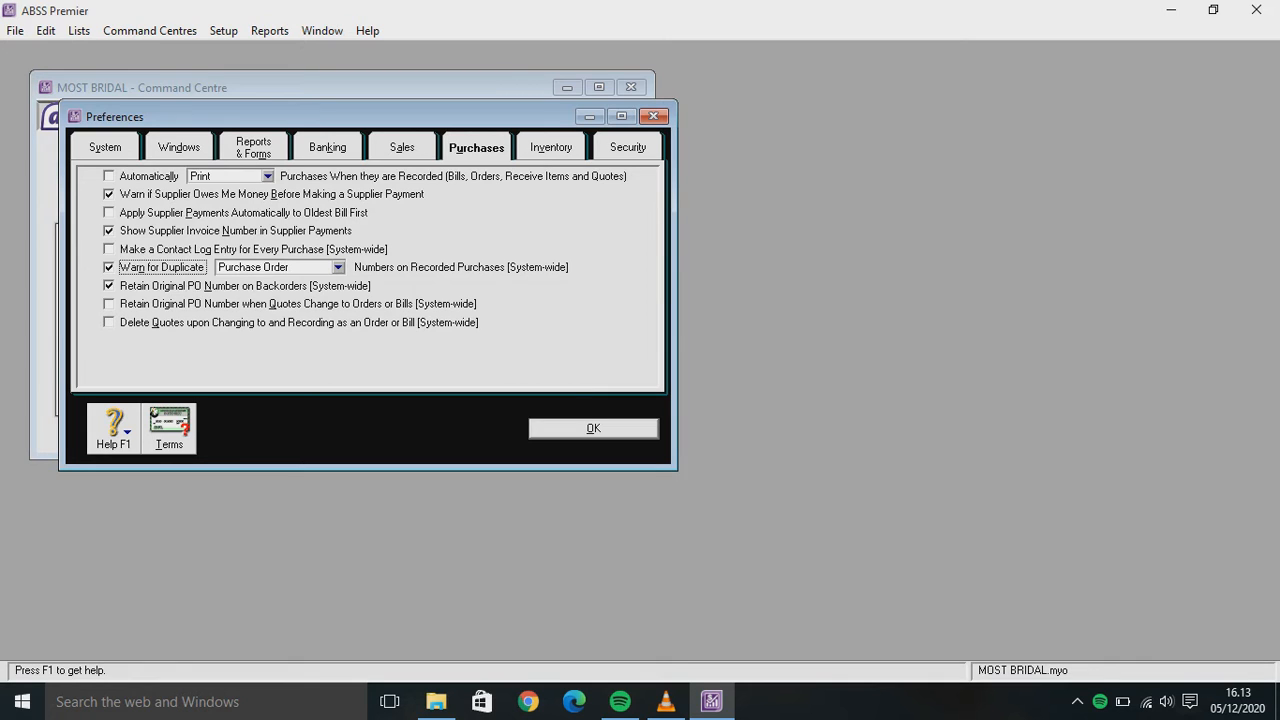
left_click(627, 147)
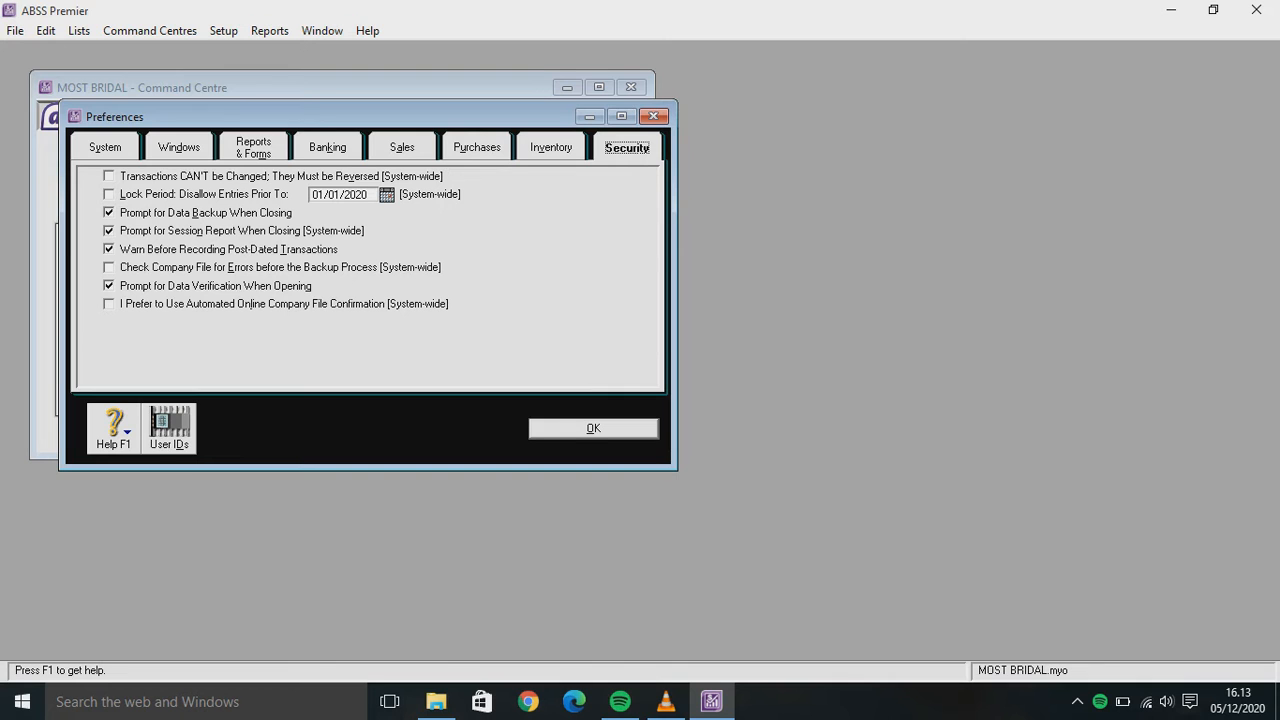
left_click(169, 428)
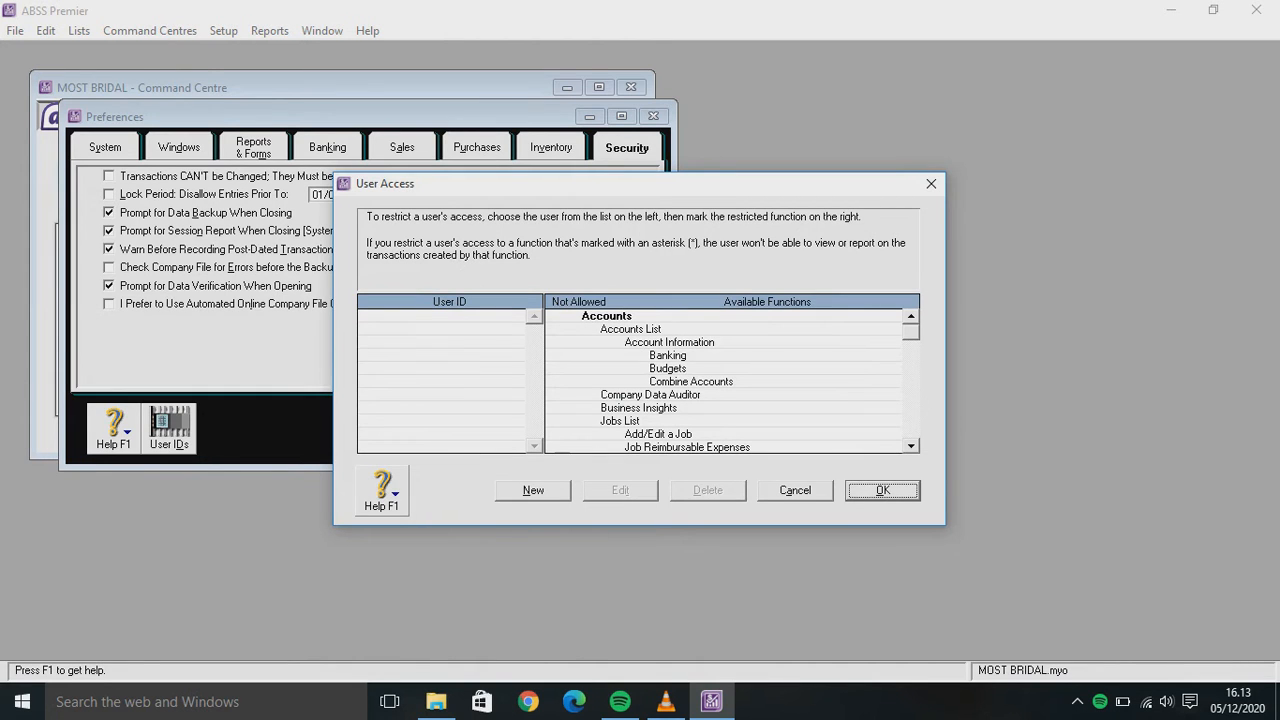
Add a new user ID named 'MOST BRIDAL' and close User Access
key("alt+n")
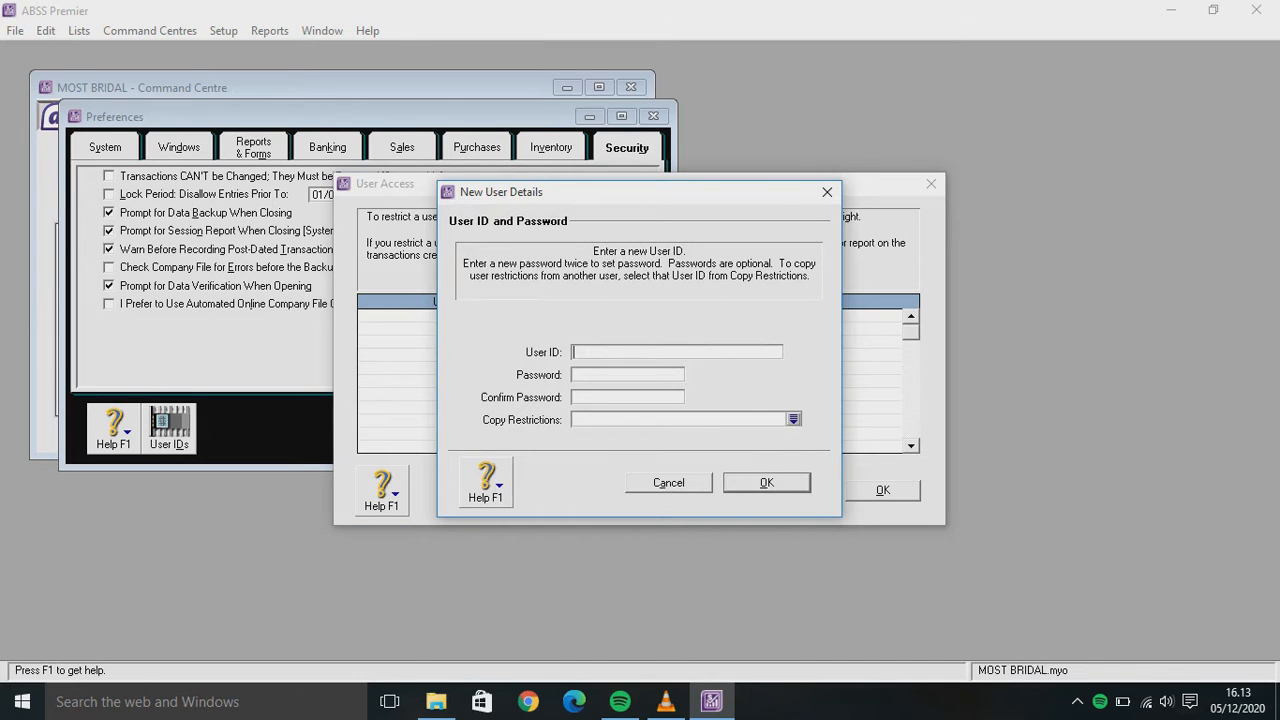
type("M")
key("BackSpace")
type("MOST BRIDAL")
key("Return")
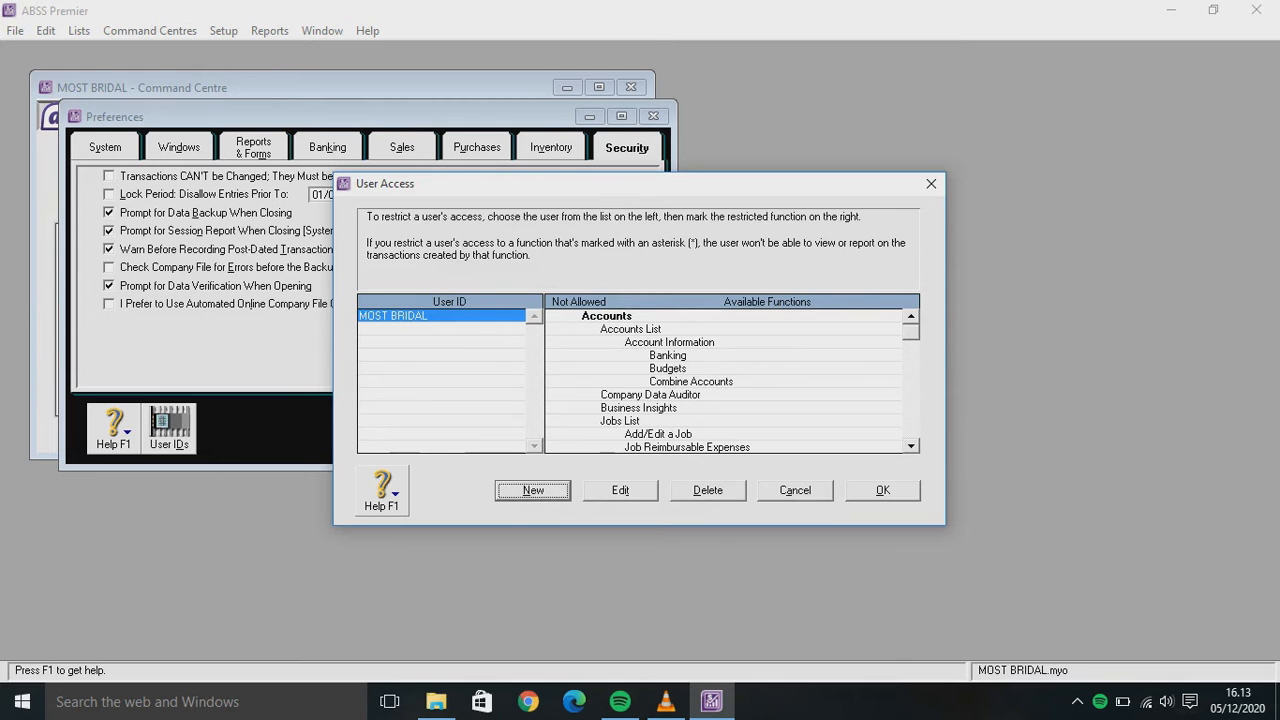
key("alt+o")
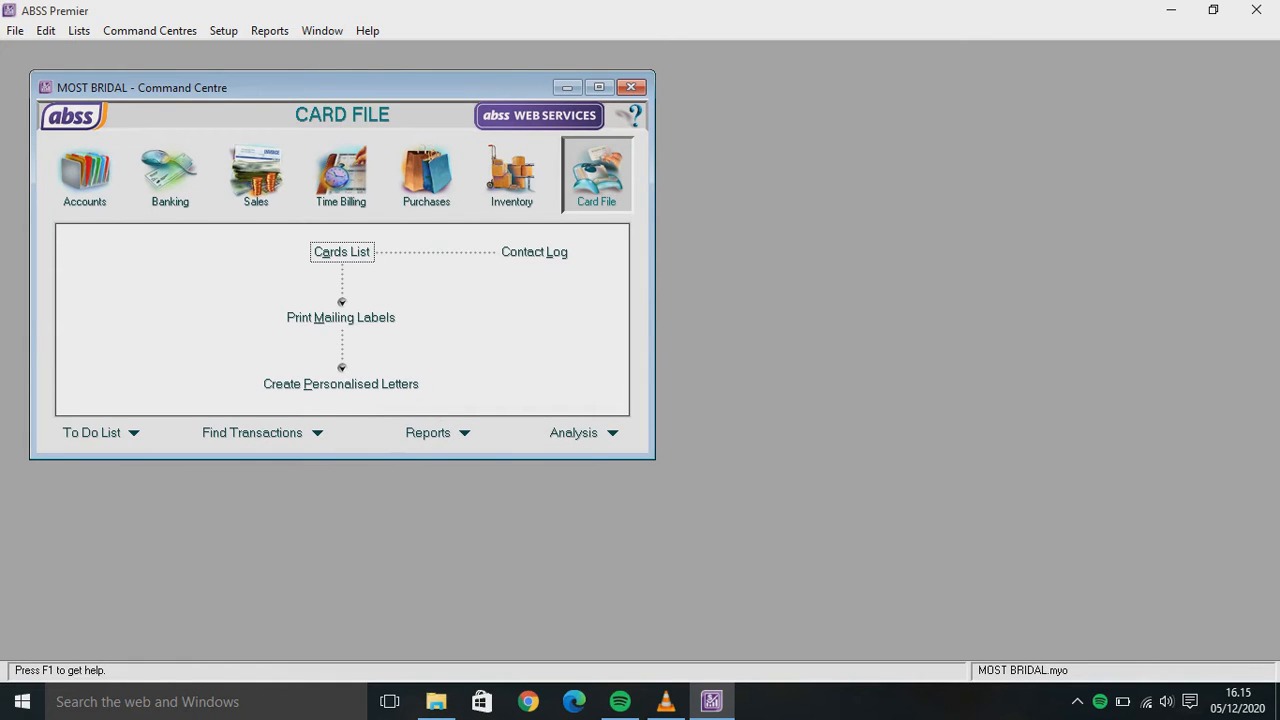
Open the Lists menu from the Command Centre
left_click(78, 30)
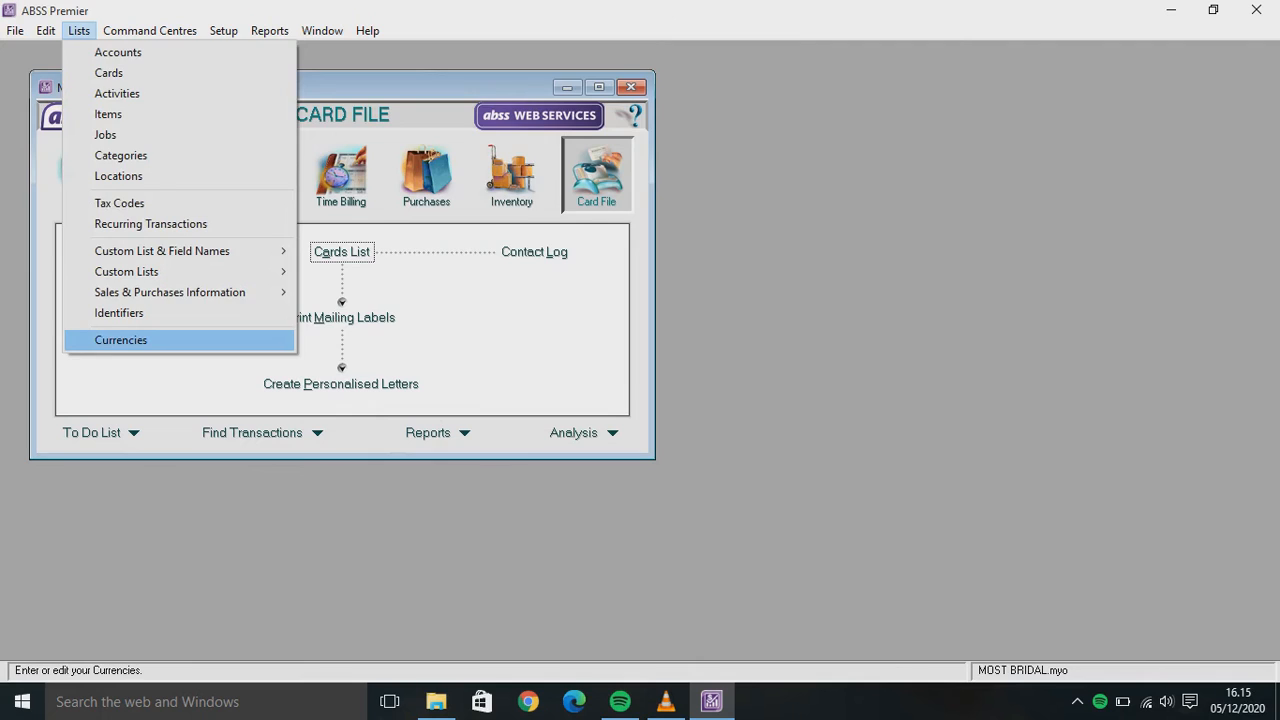
Open the Currencies list and delete Australian, Canadian, Chinese Yuan, British Pound and Hong Kong currencies
key("Return")
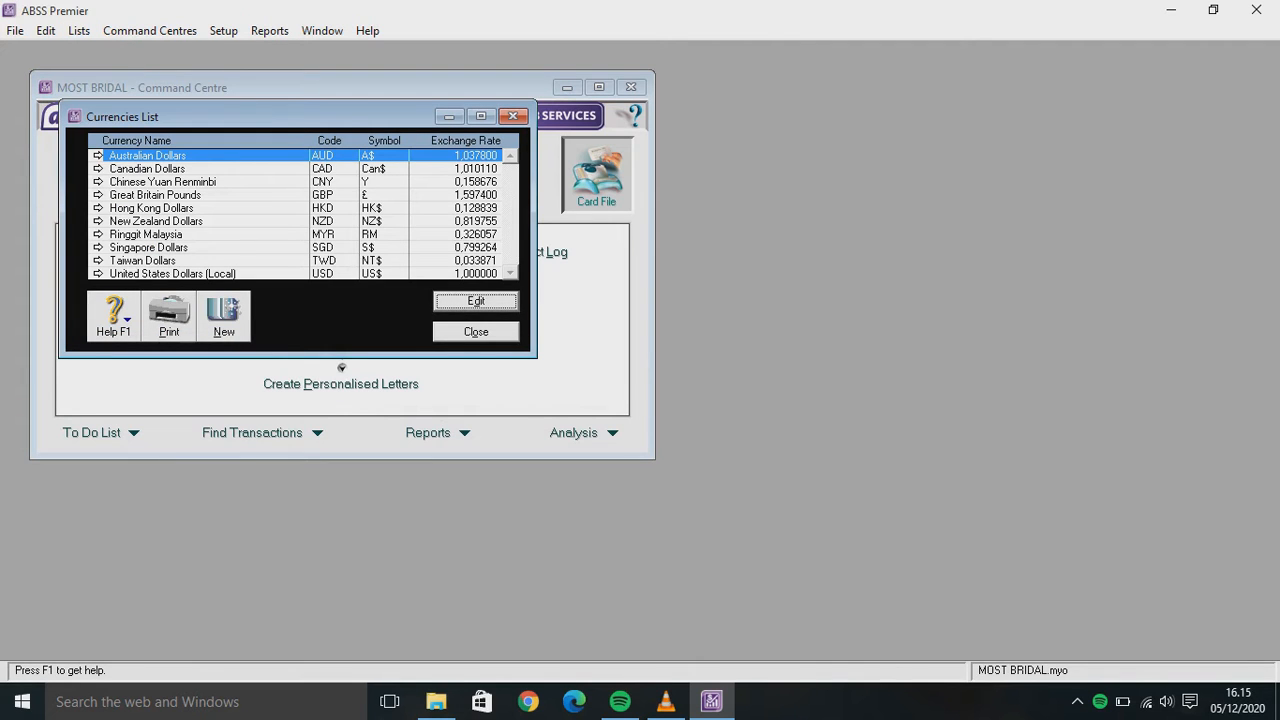
key("shift+F10")
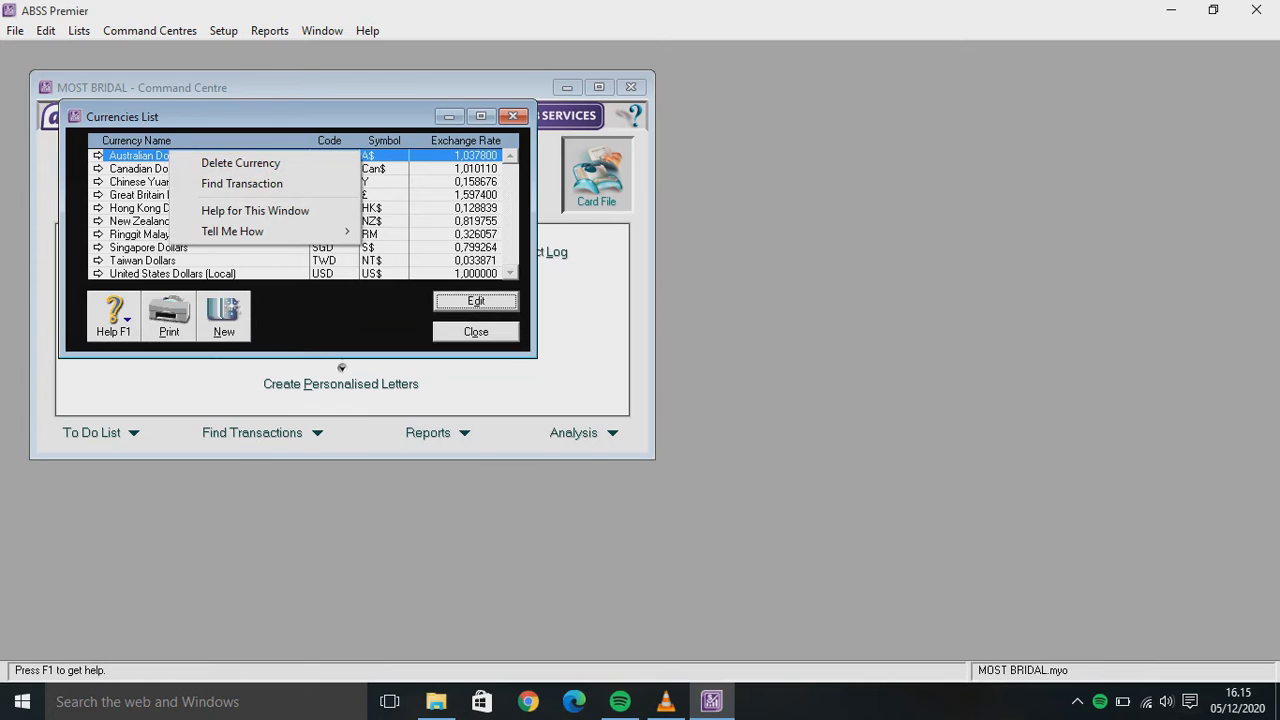
key("Up")
key("Up")
key("Up")
key("Return")
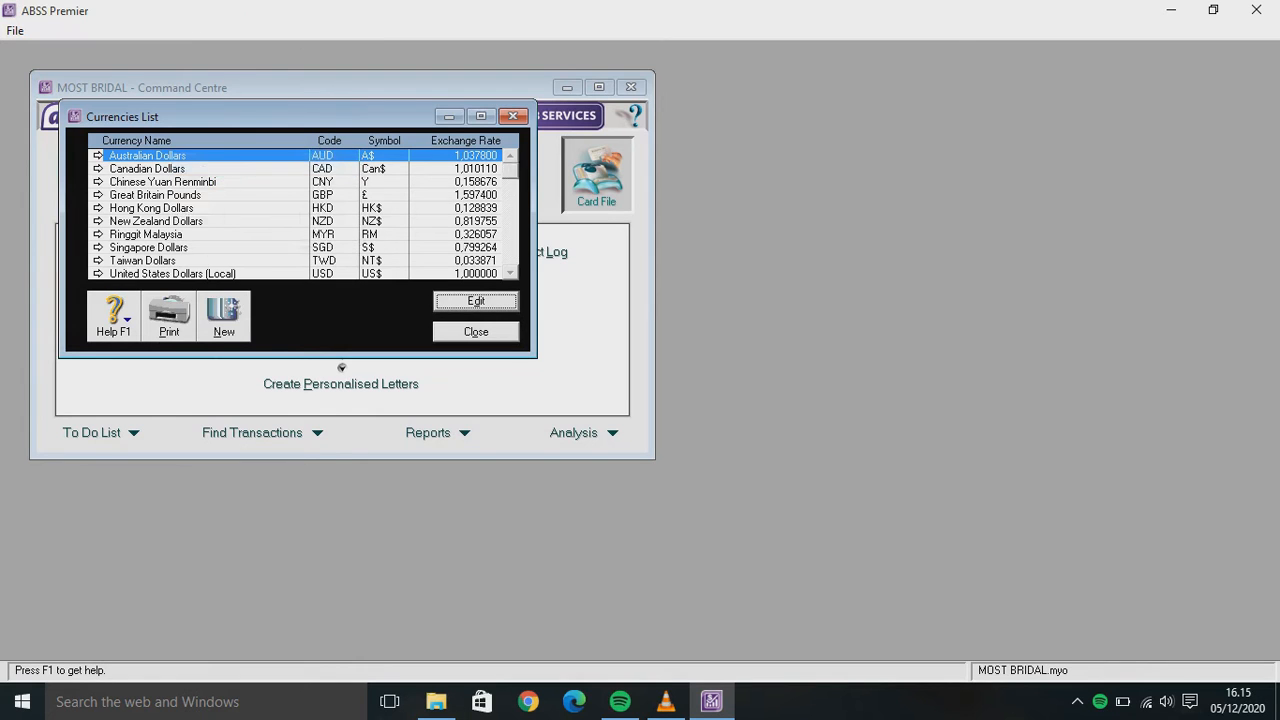
key("shift+F10")
key("Down")
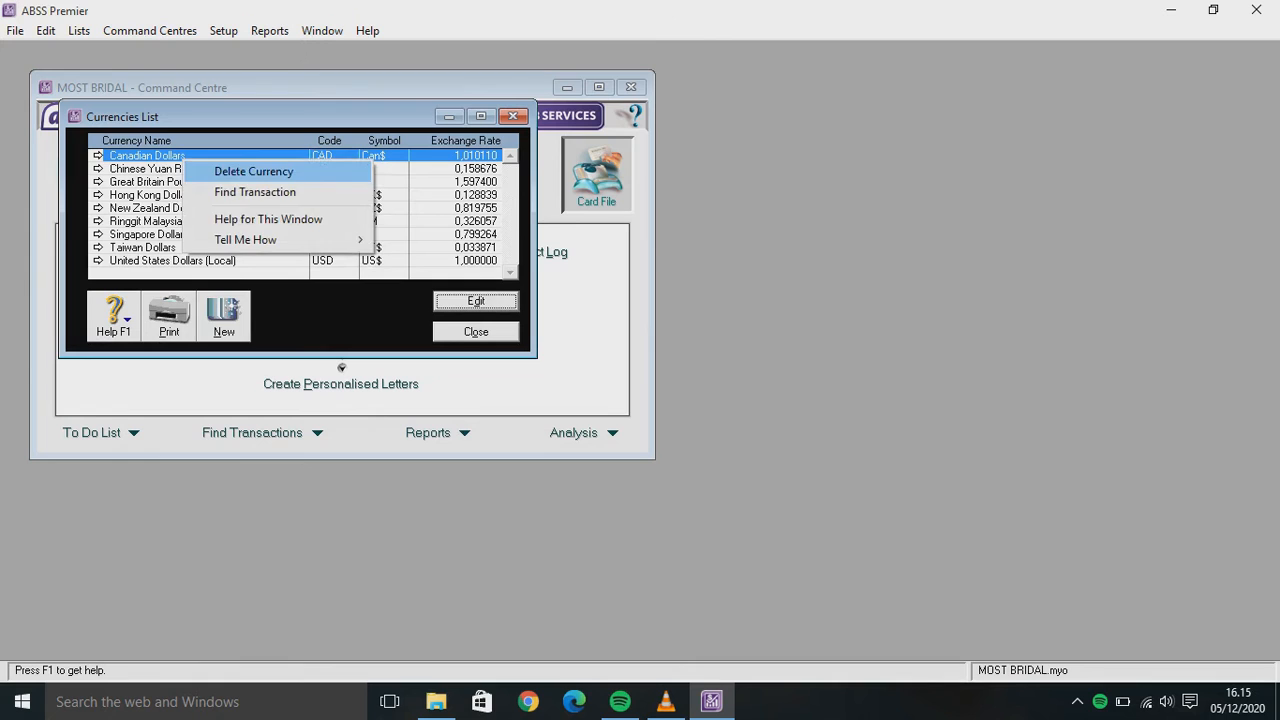
key("Return")
key("shift+F10")
key("Down")
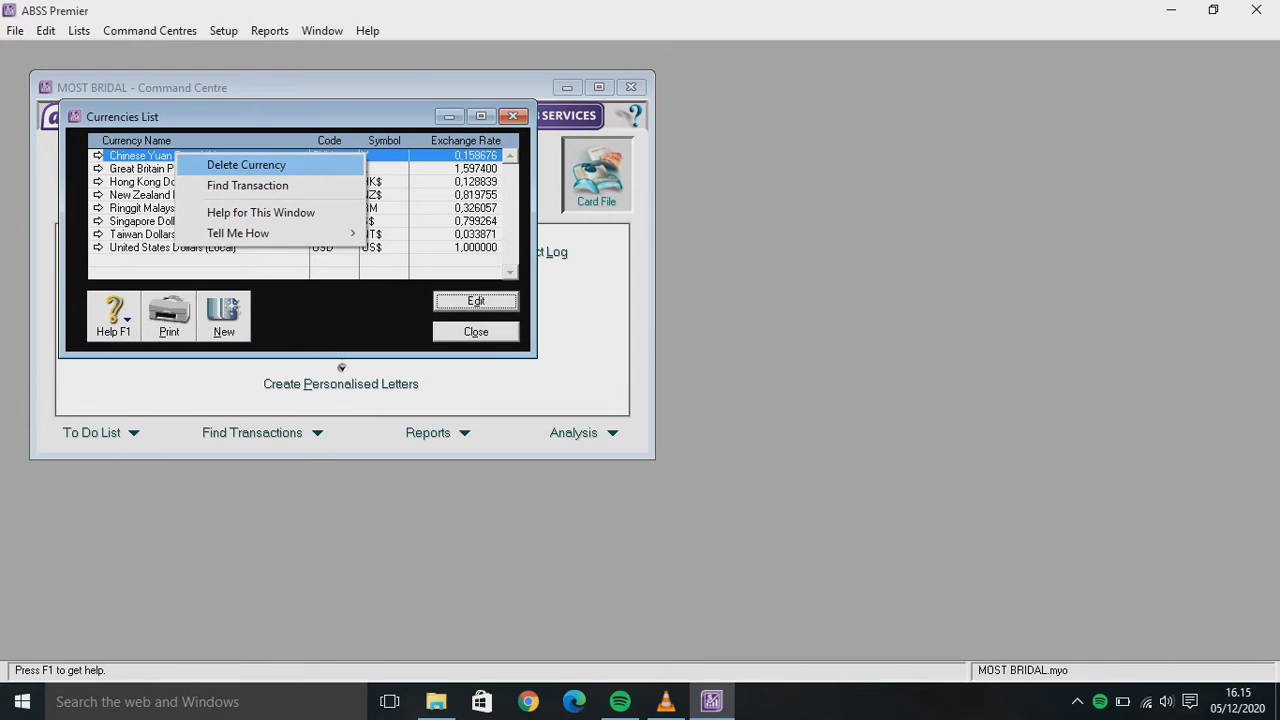
key("Return")
key("shift+F10")
key("Down")
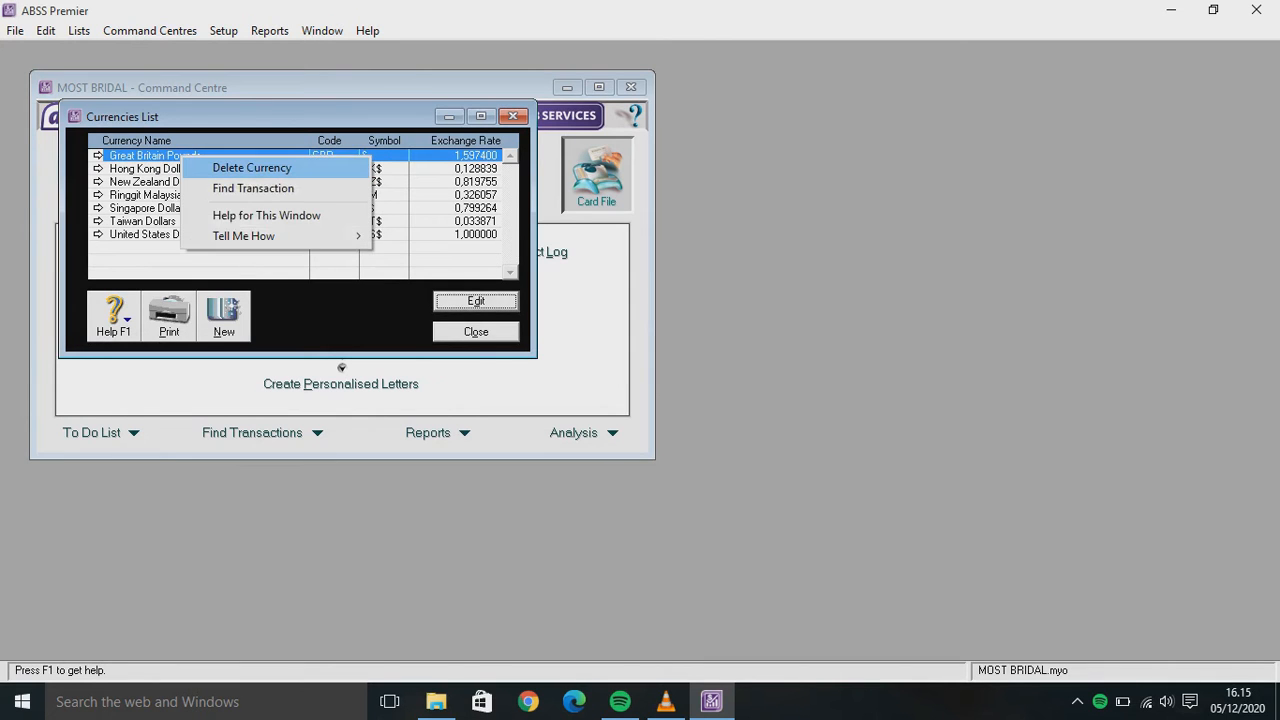
key("Return")
key("shift+F10")
key("Down")
key("Return")
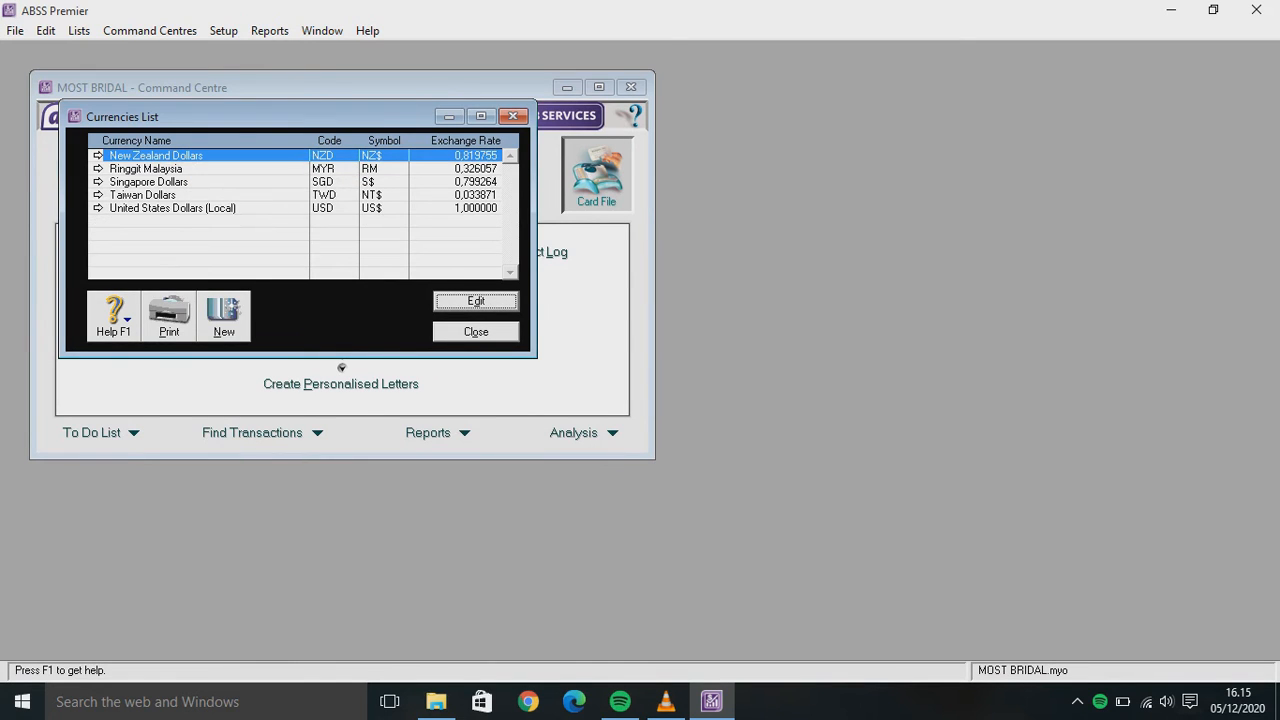
Delete Taiwan Dollars, New Zealand Dollars and Ringgit Malaysia, leaving only SGD and local USD
left_click(157, 195)
right_click(157, 195)
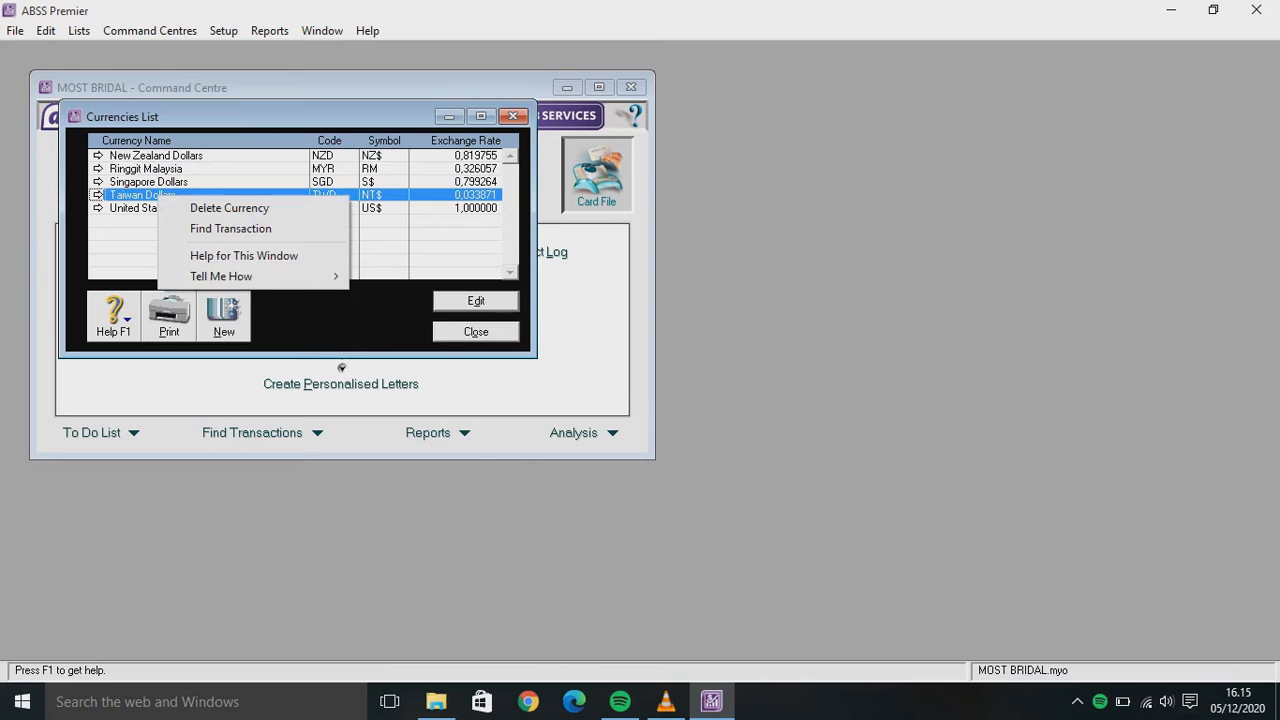
left_click(203, 208)
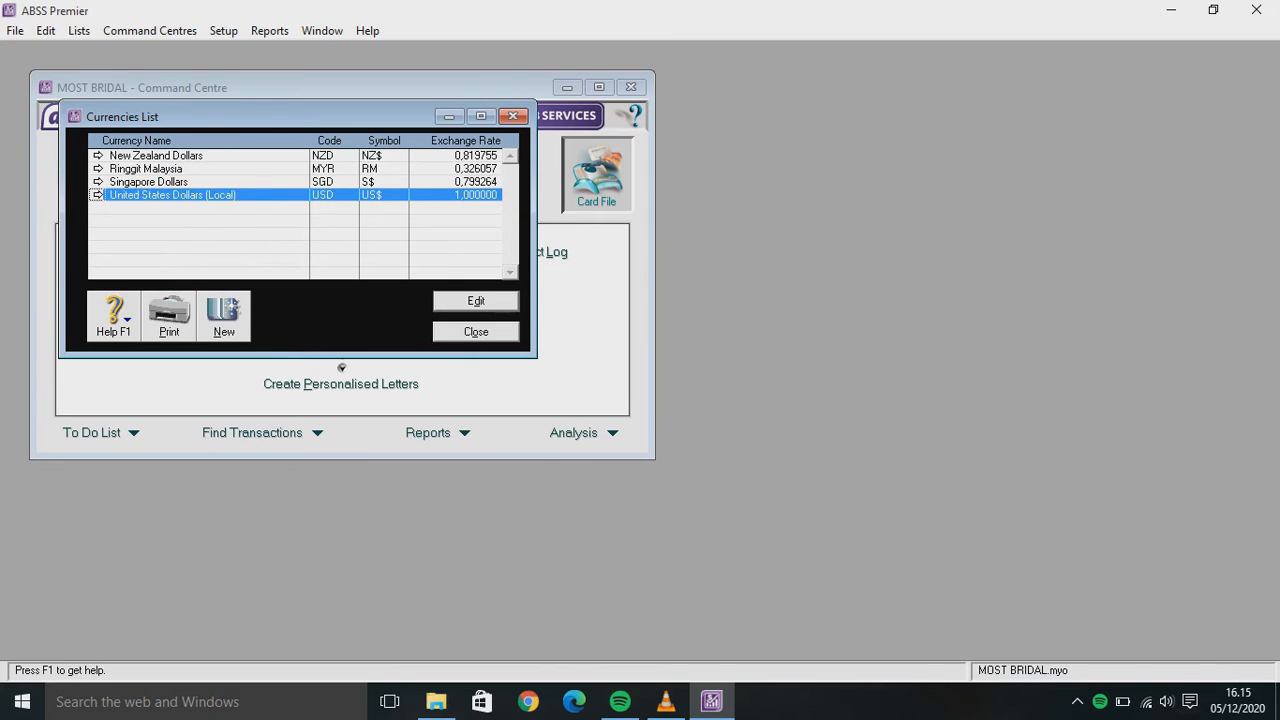
right_click(155, 154)
left_click(225, 164)
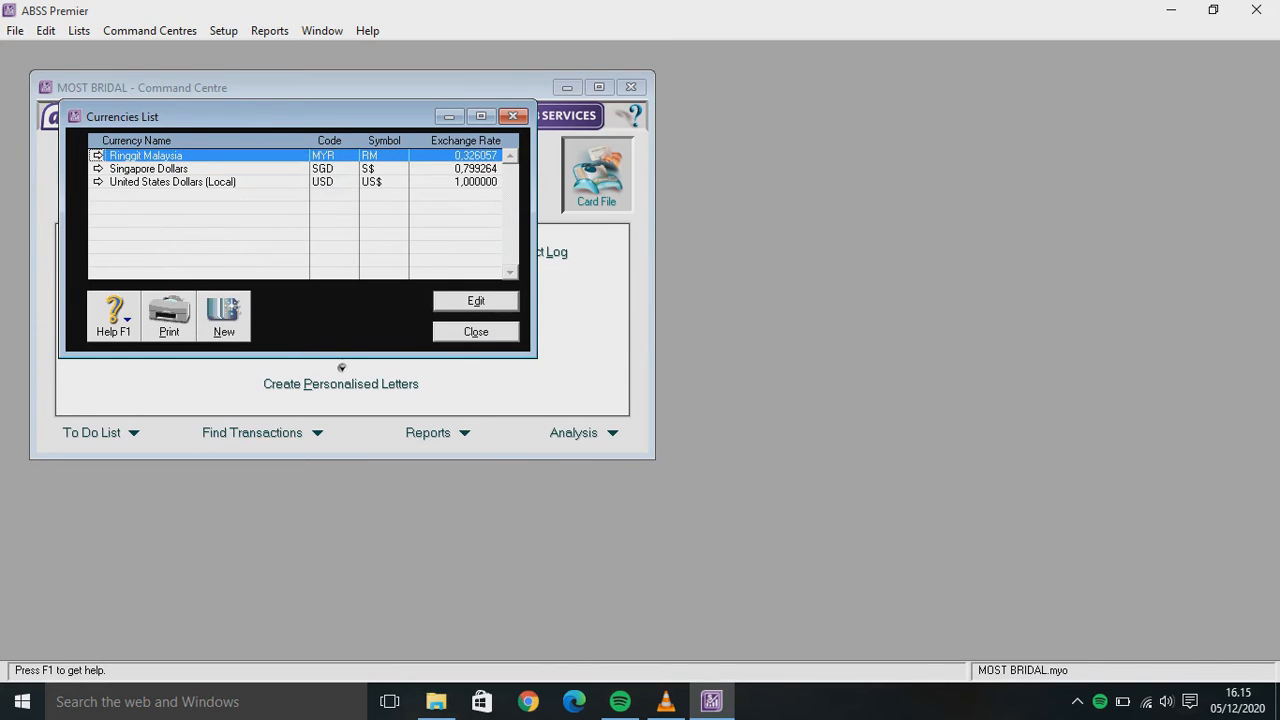
right_click(178, 156)
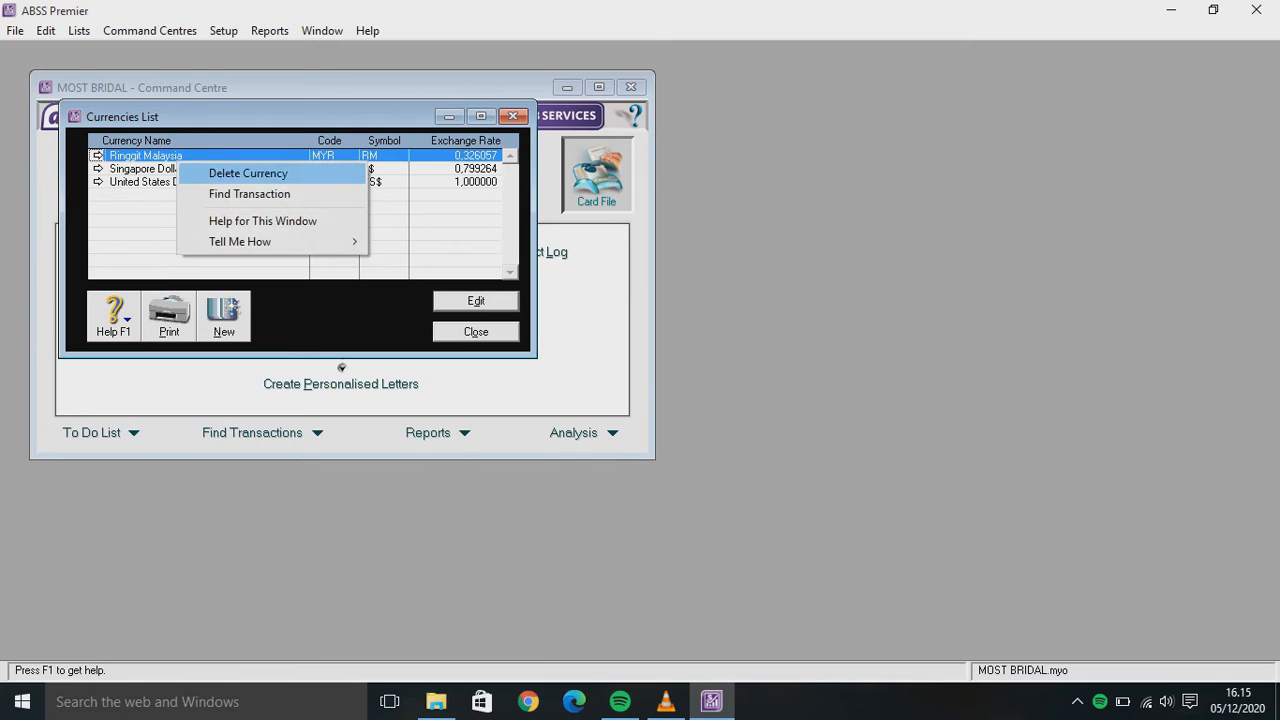
left_click(225, 170)
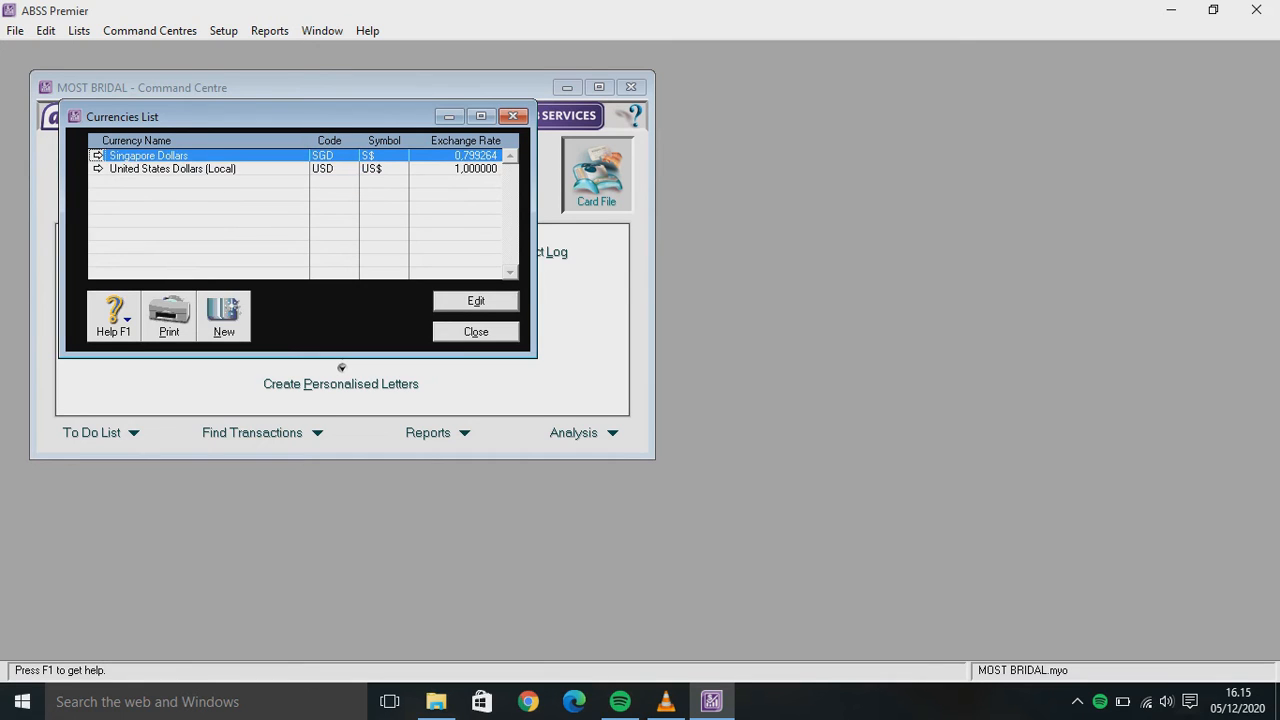
left_click(178, 169)
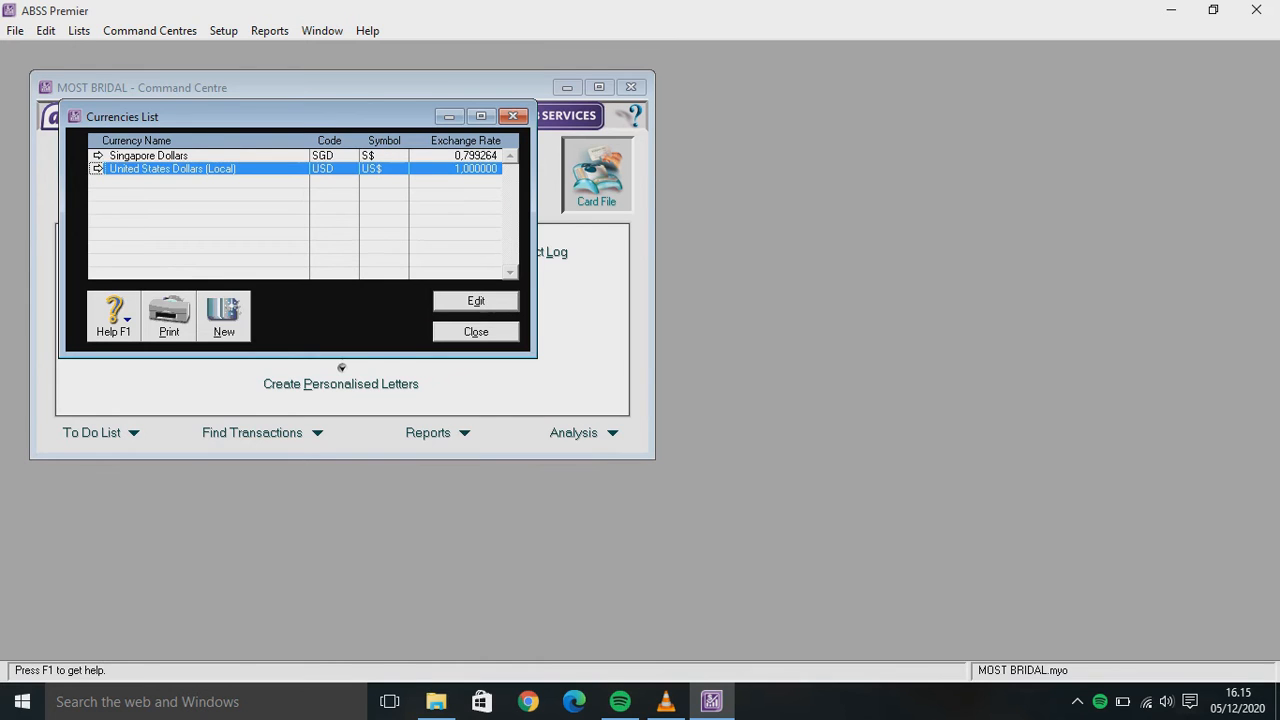
Change the USD local currency to code IDR, name INDONESIA RUPIAH, and symbol Rp
key("Return")
key("BackSpace")
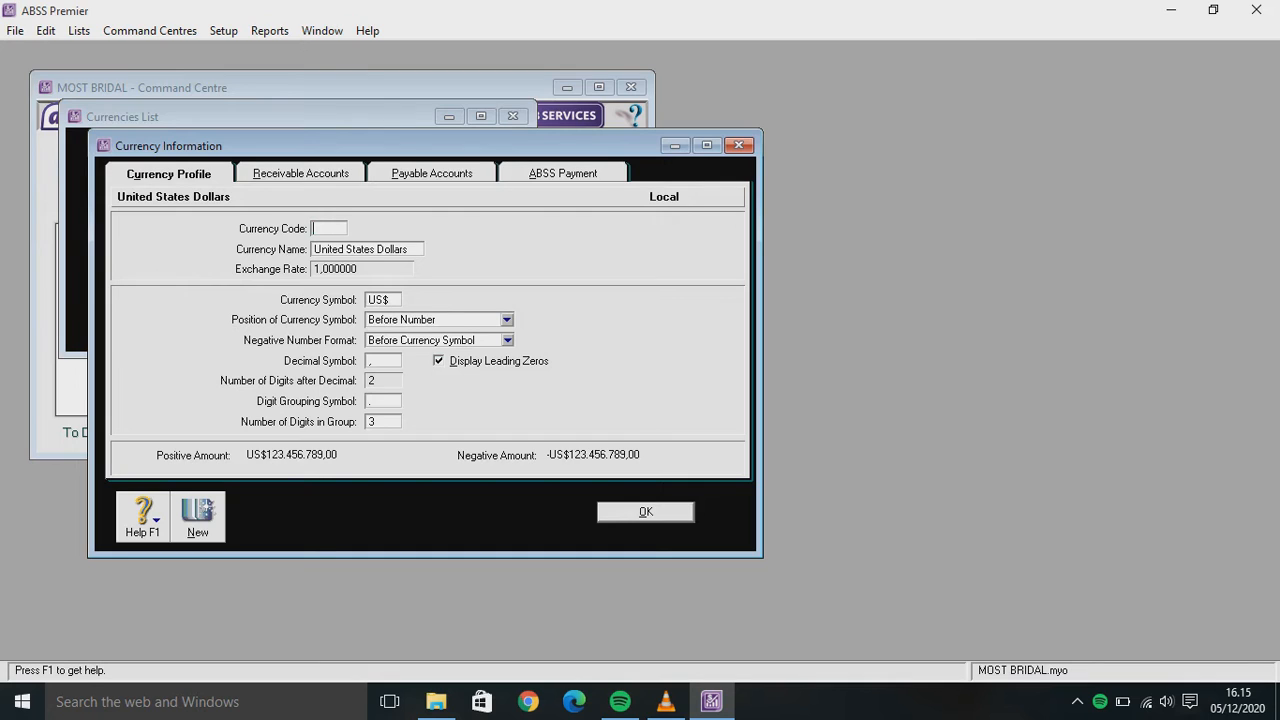
type("IDR")
key("Tab")
key("BackSpace")
type("Rupiah")
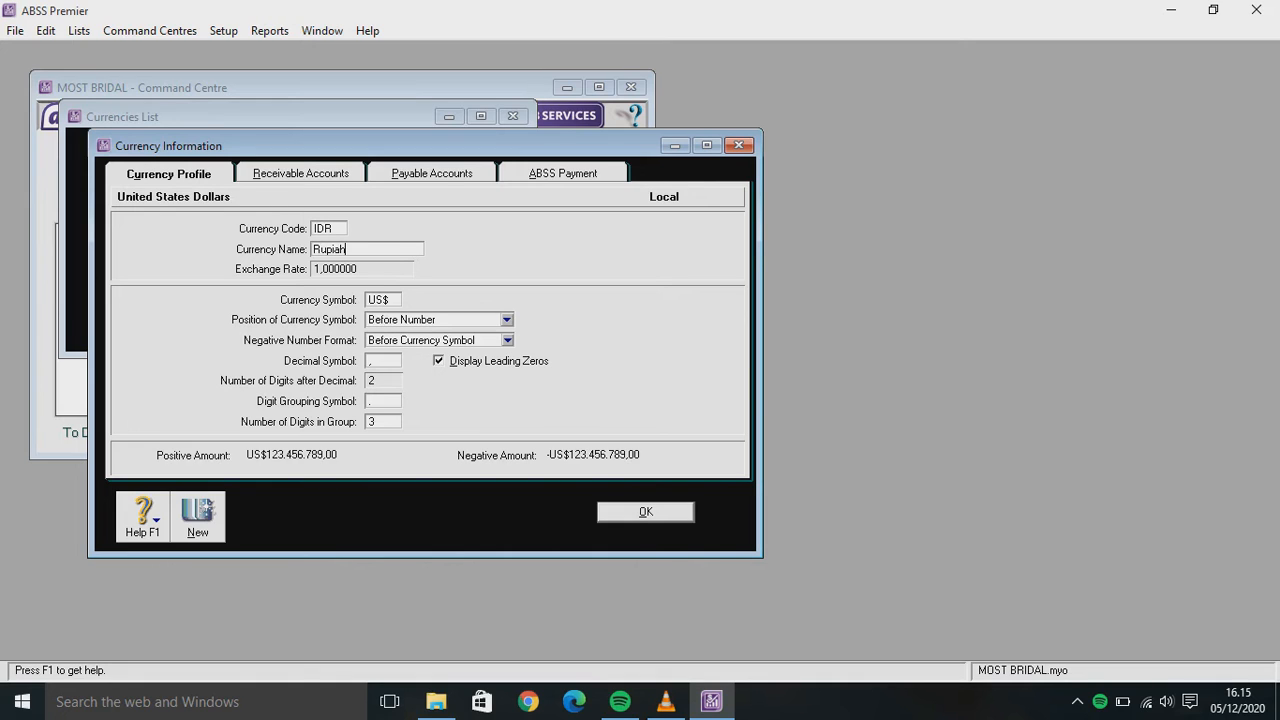
key("BackSpace")
key("BackSpace")
key("BackSpace")
key("BackSpace")
key("BackSpace")
key("BackSpace")
type("INDONESIA RUPIAH")
key("Tab")
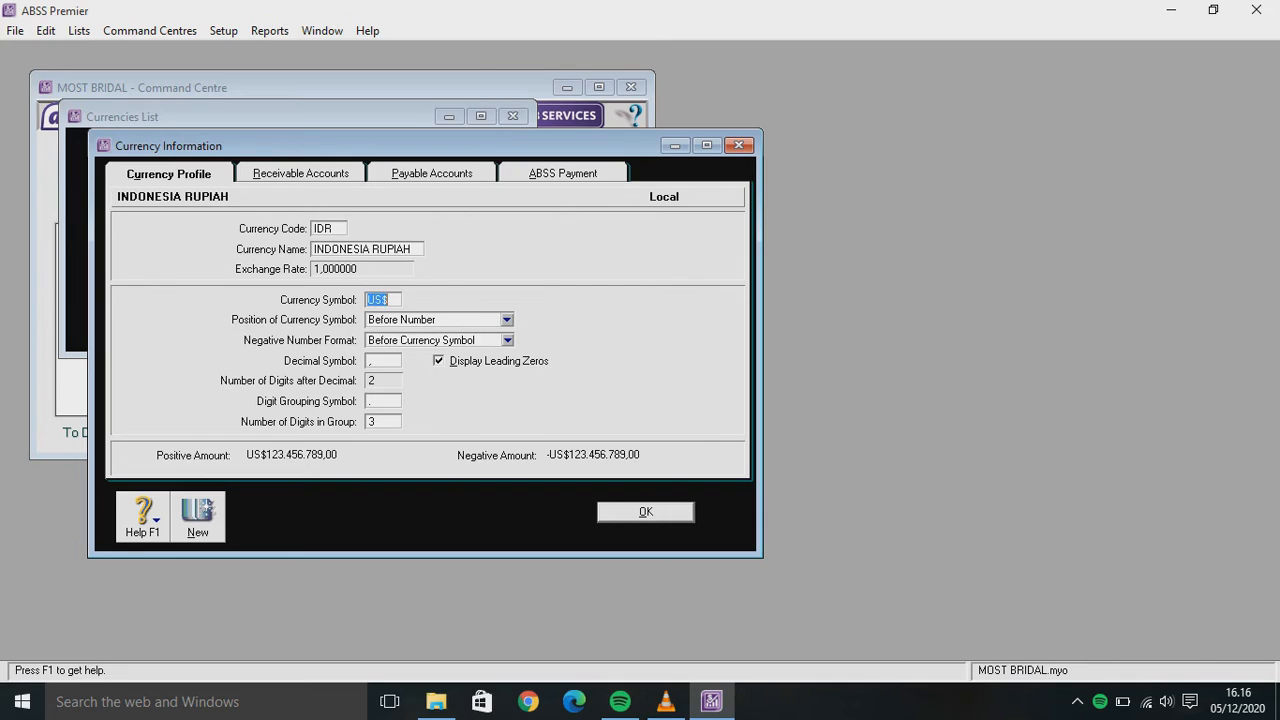
key("BackSpace")
type("Rp")
key("Return")
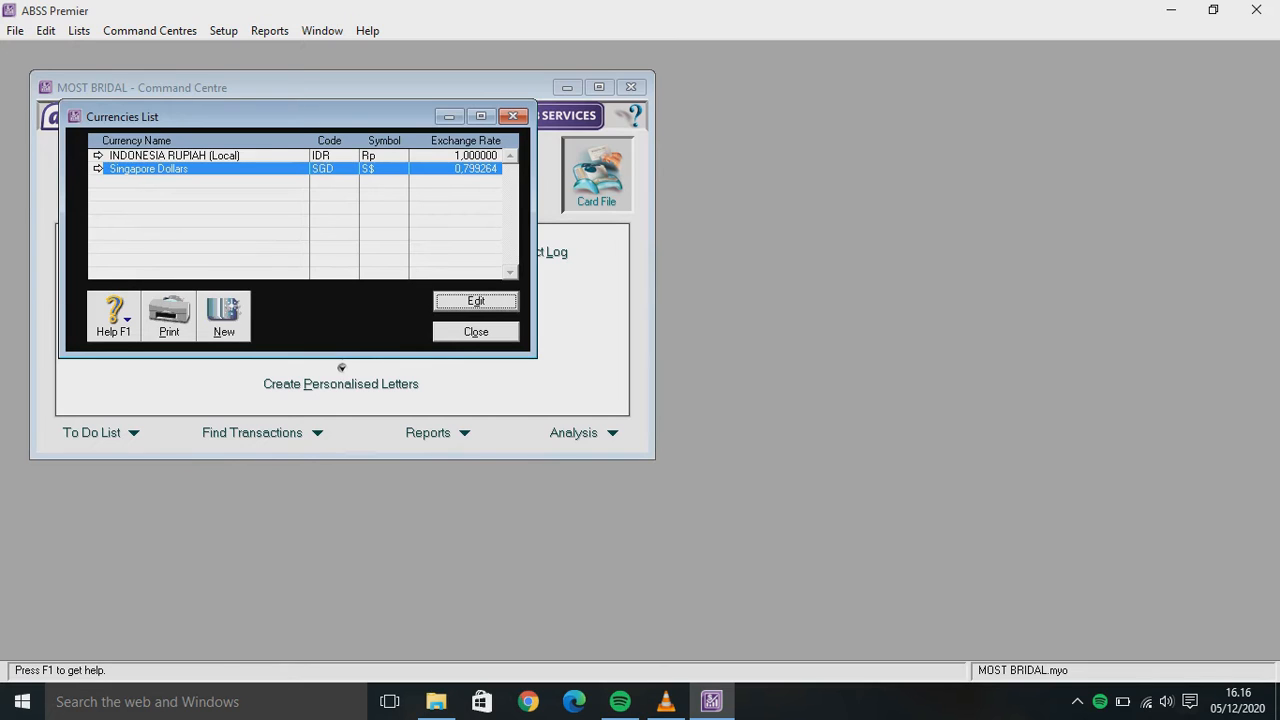
Create a new currency with code USD named United States Dollars
left_click(224, 313)
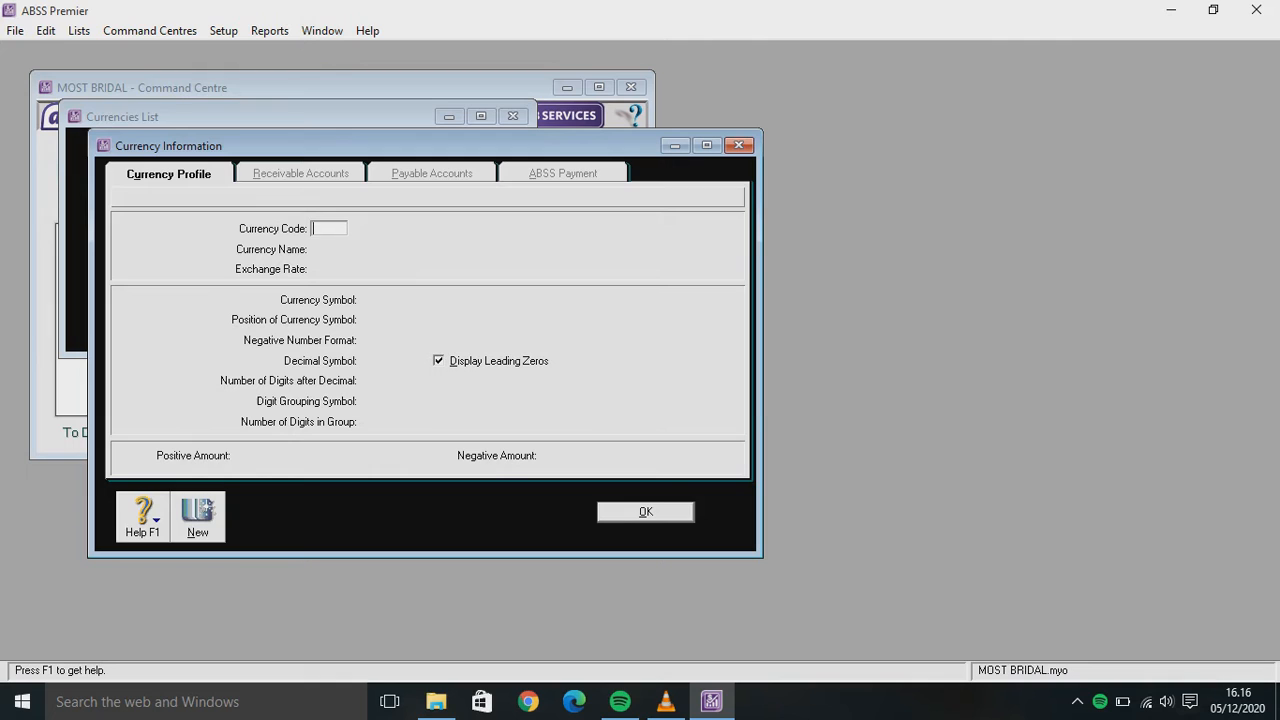
type("USD")
key("Tab")
type("Unite")
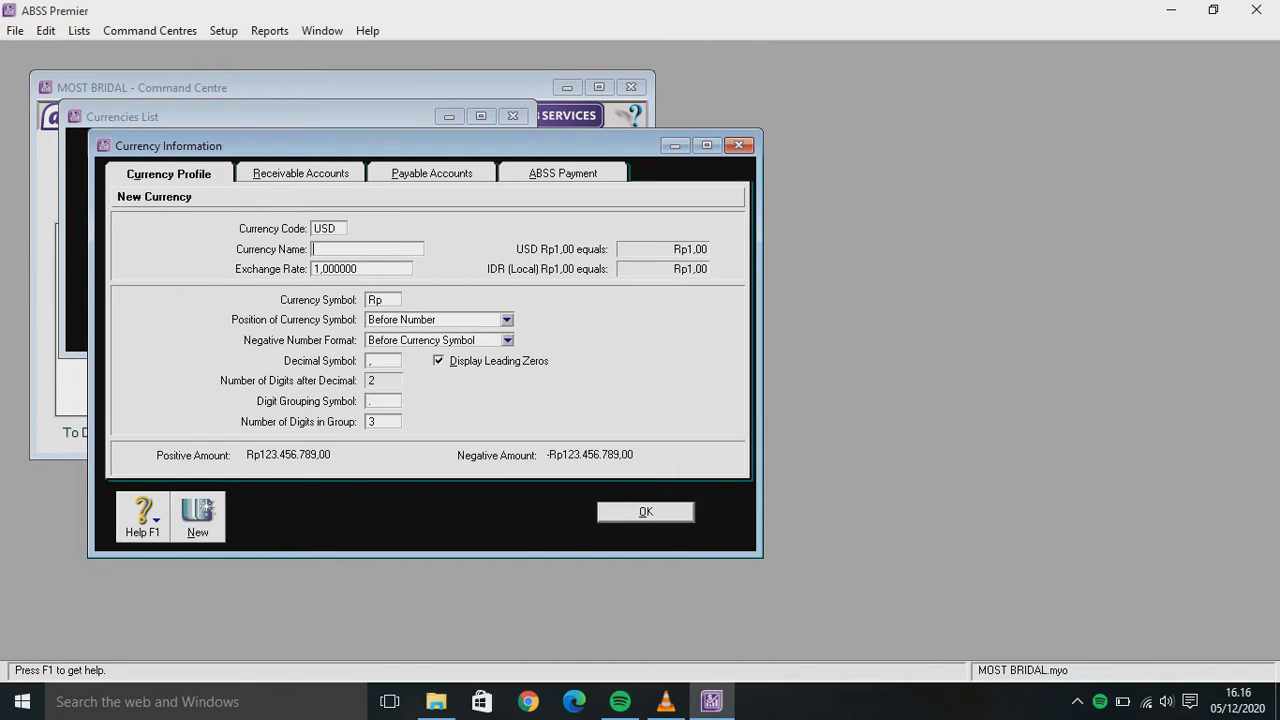
type("d States Dollars")
key("Tab")
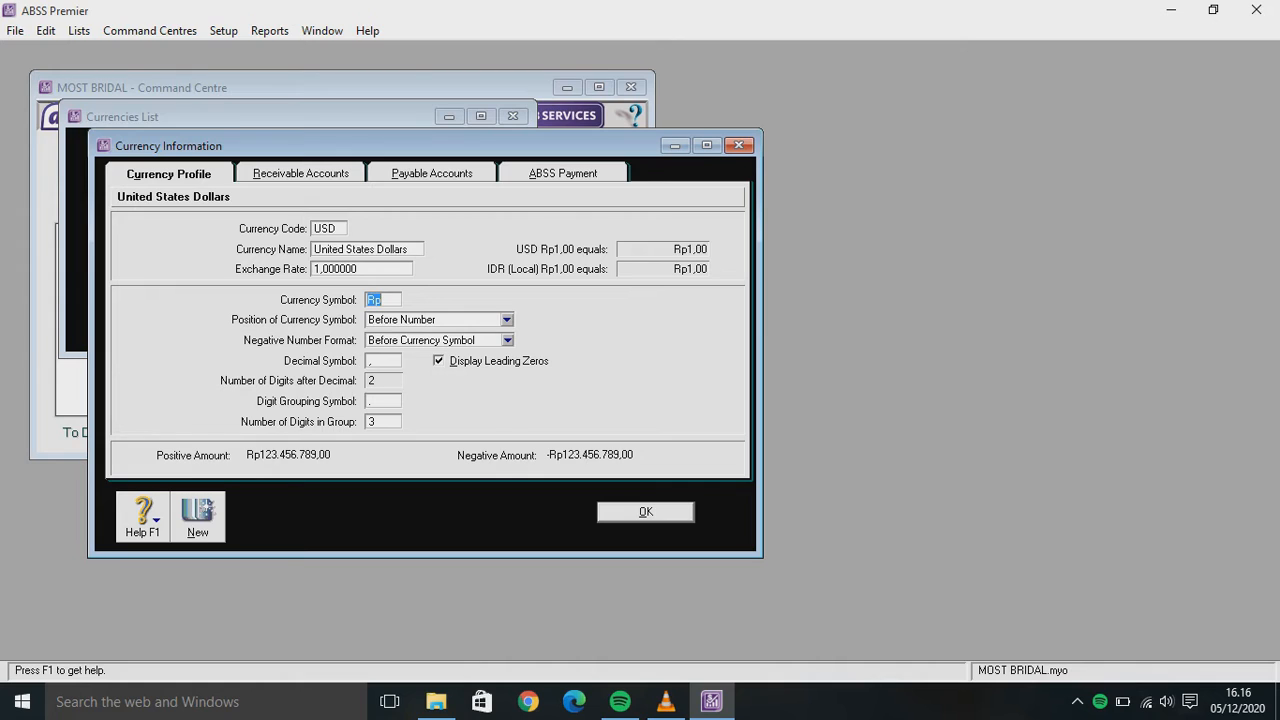
Give United States Dollars an exchange rate of 15000 and symbol US$, then save it
left_click(361, 269)
key("BackSpace")
type("15000")
key("Tab")
key("BackSpace")
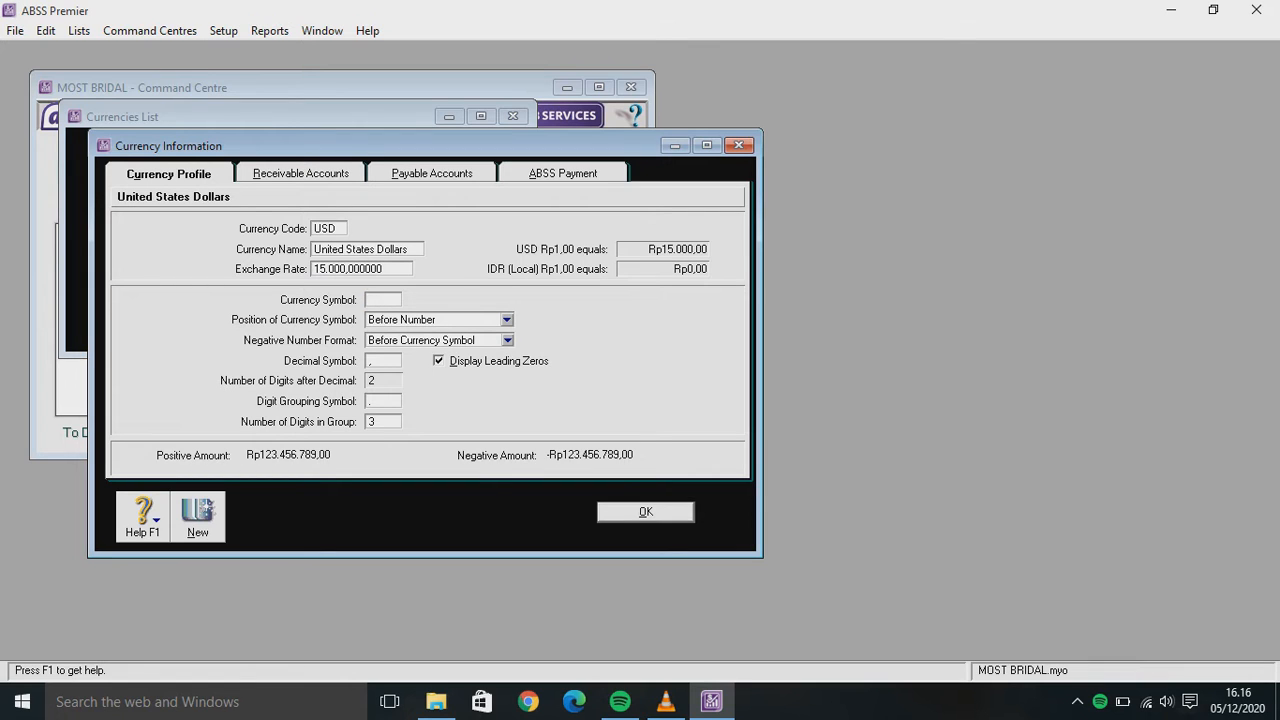
type("u")
key("BackSpace")
type("US$")
key("Return")
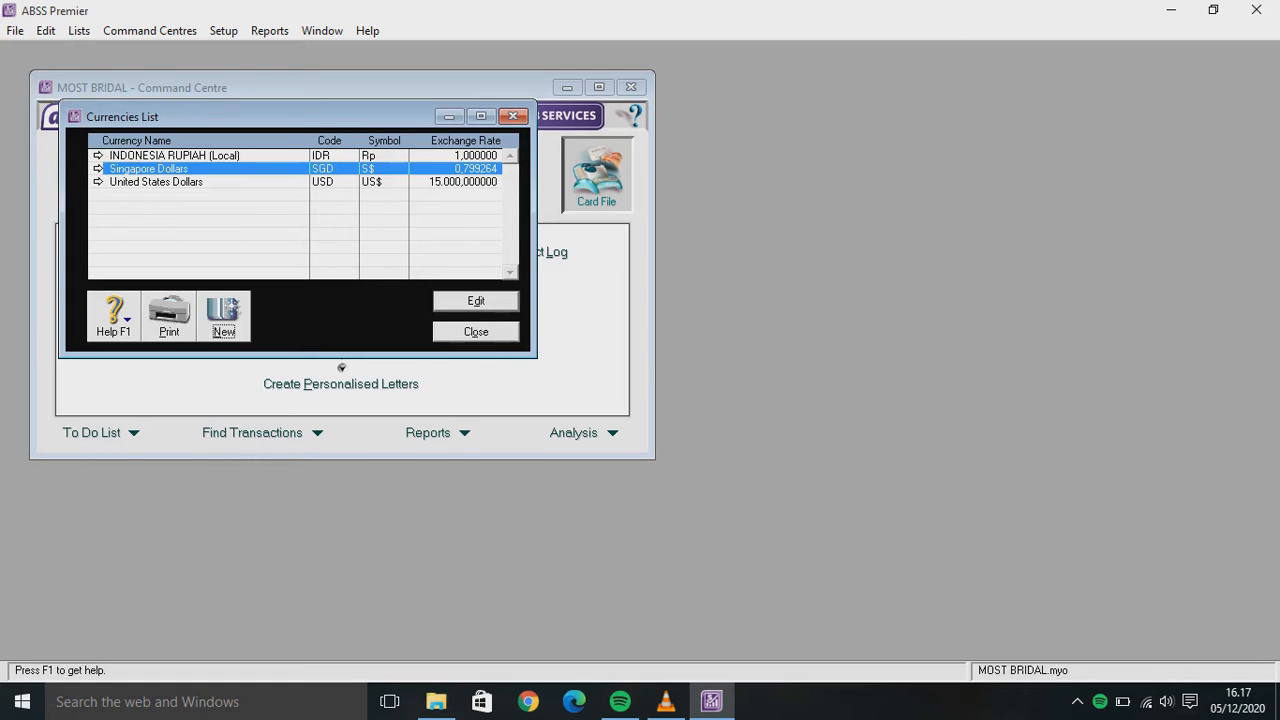
Change the Singapore Dollars exchange rate to 10000, save it, and close the Currencies List
key("Return")
key("Tab")
key("Tab")
key("BackSpace")
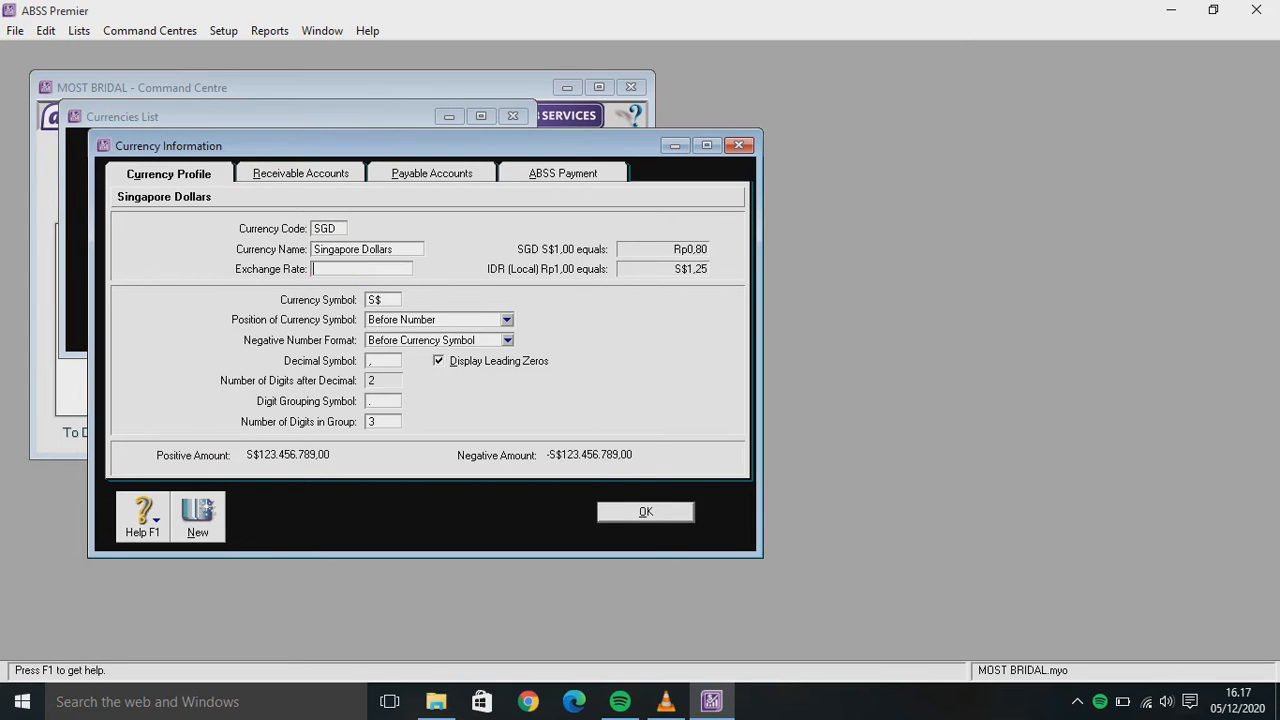
type("10000")
key("Return")
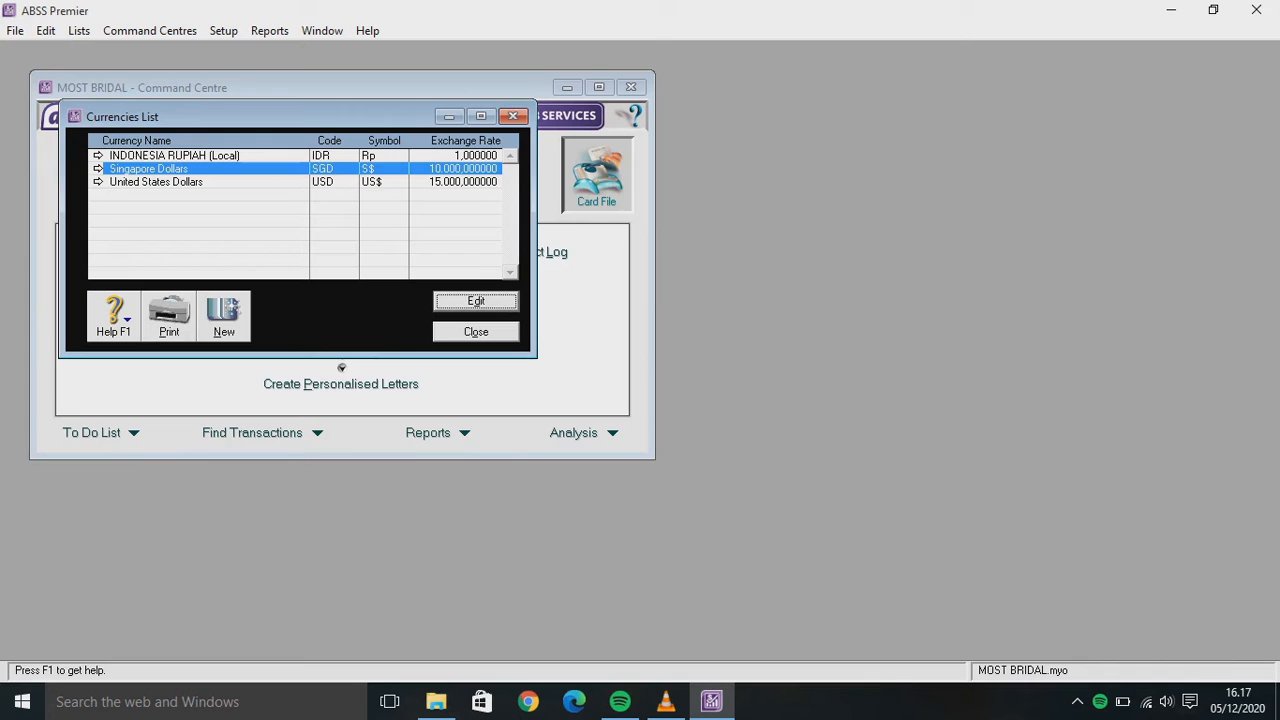
key("Escape")
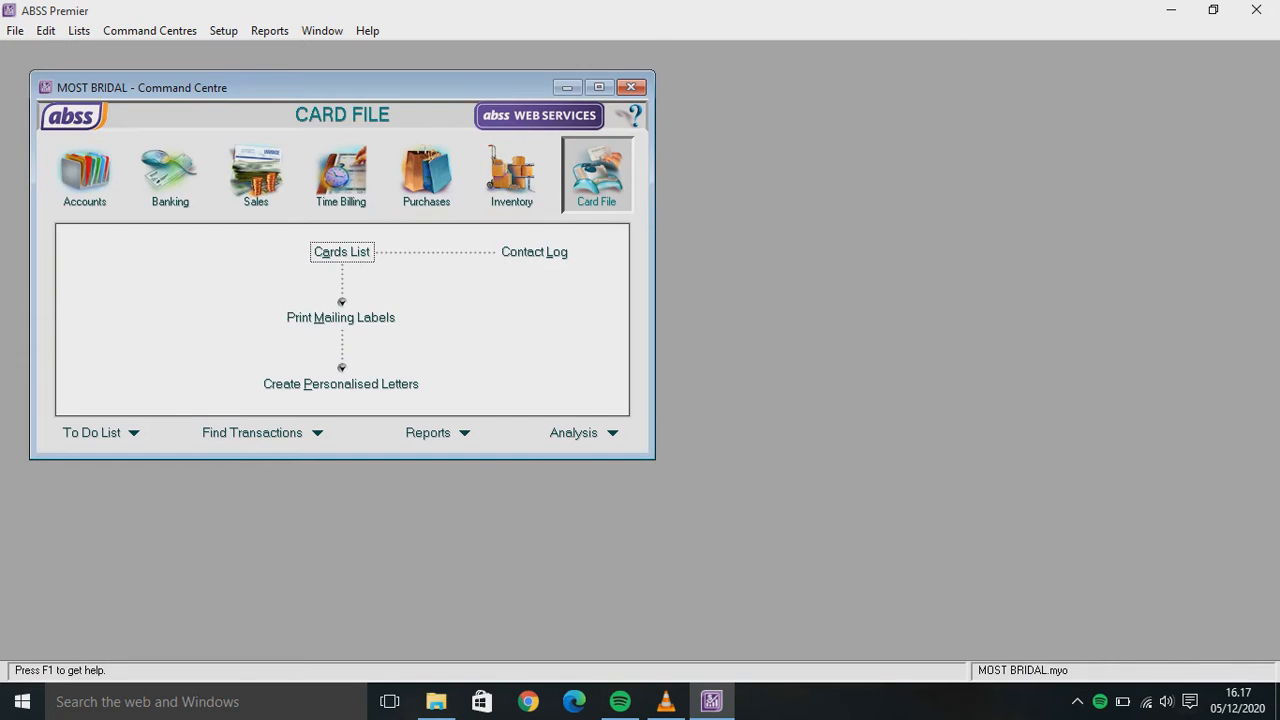
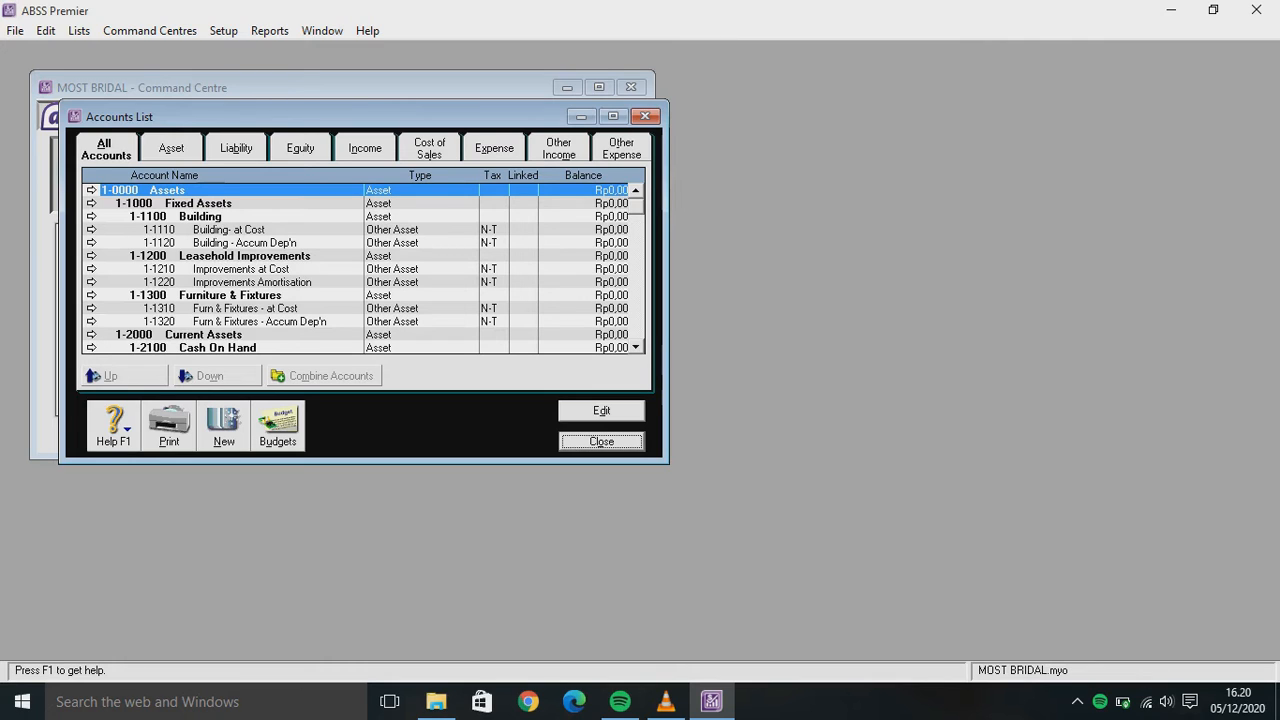
Move down the All Accounts list to select the Payroll Cheque Account
left_click(200, 334)
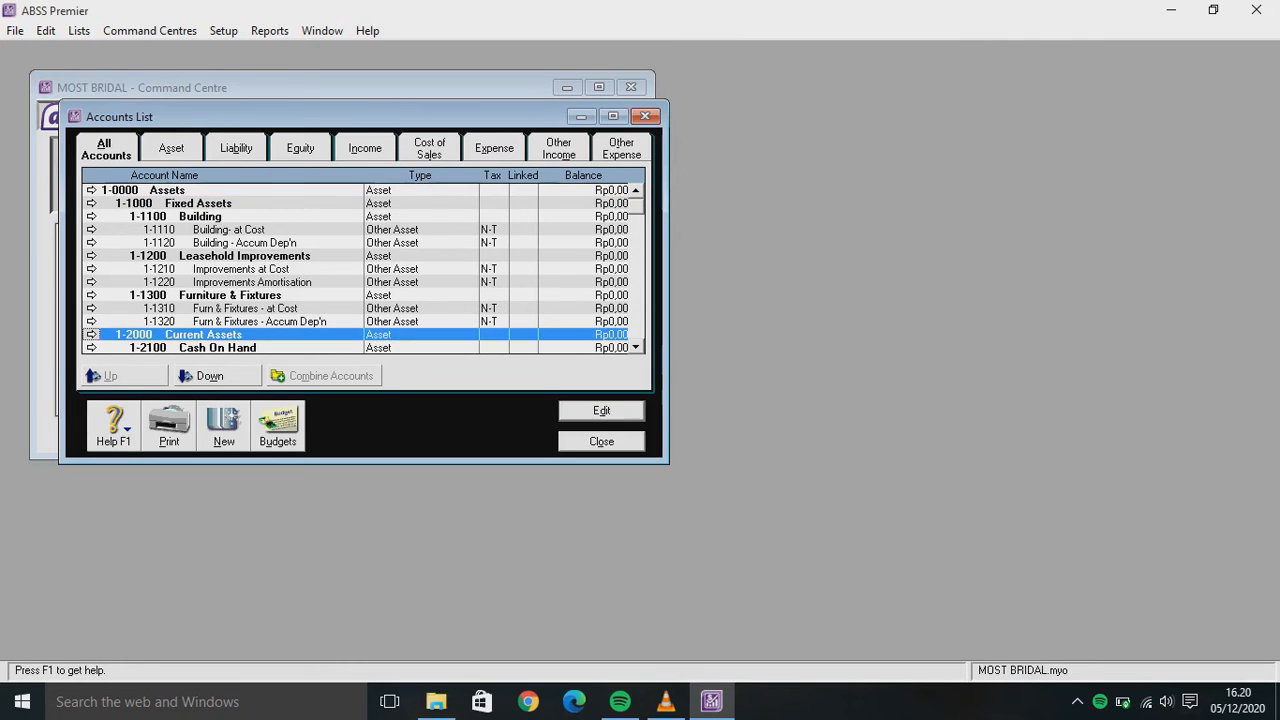
left_click(200, 347)
key("Down")
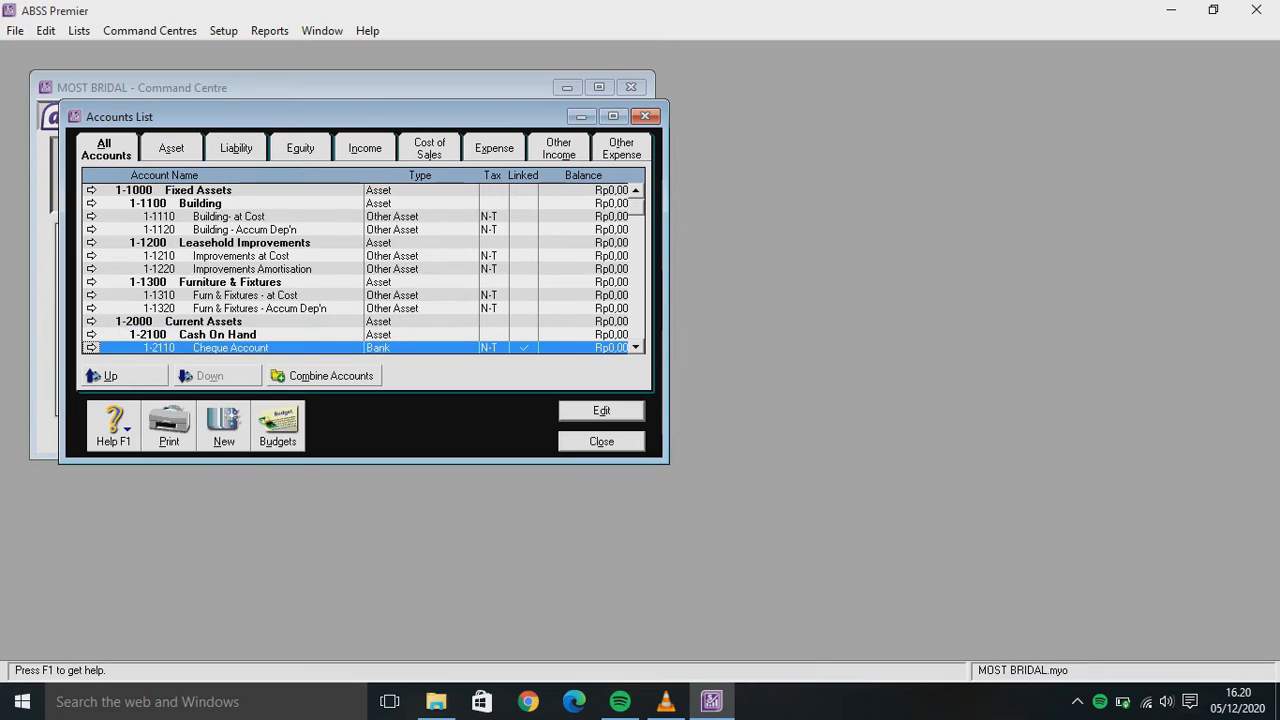
key("Down")
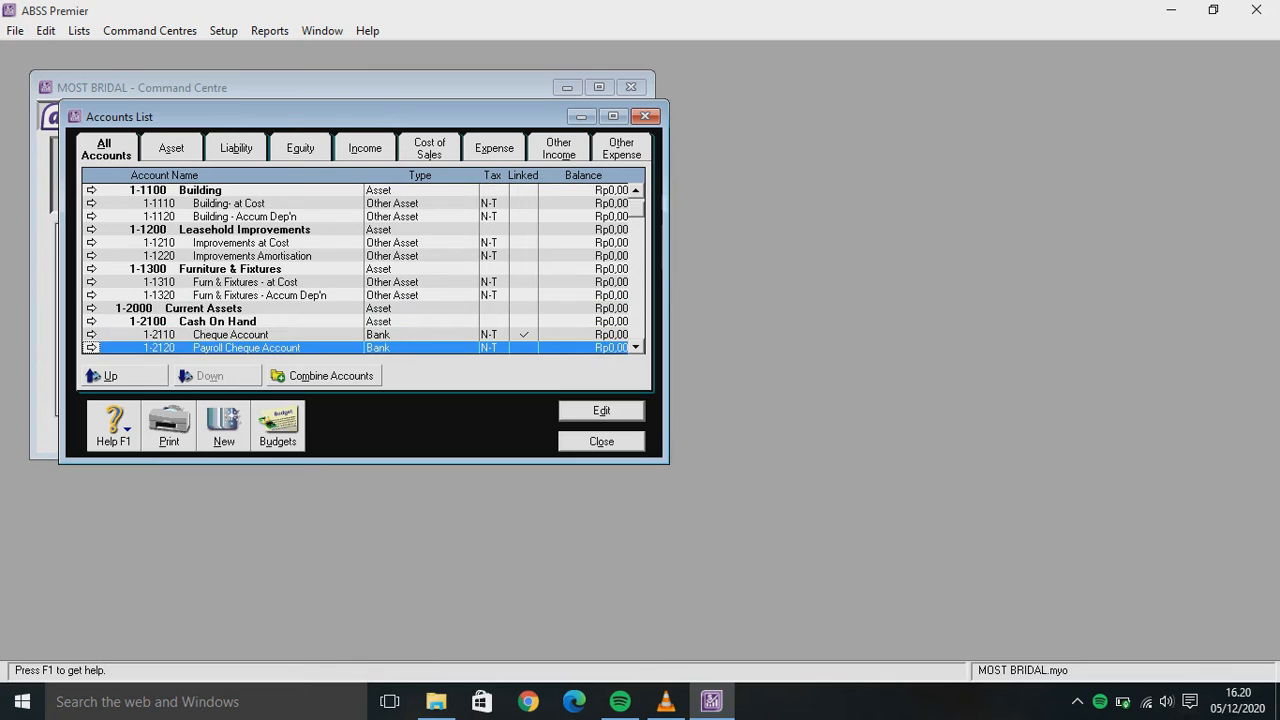
Delete accounts 1-2120 Payroll Cheque Account and 1-2130 Cash Drawer
key("Return")
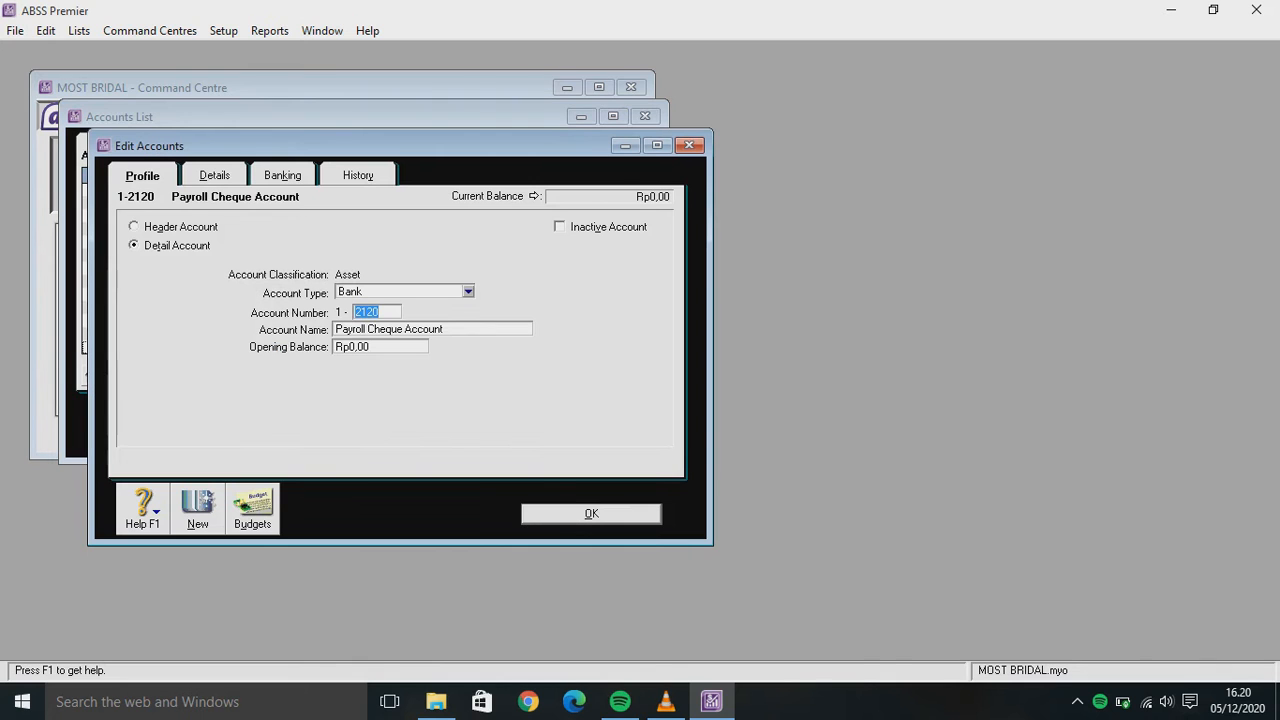
key("shift+F10")
key("Down")
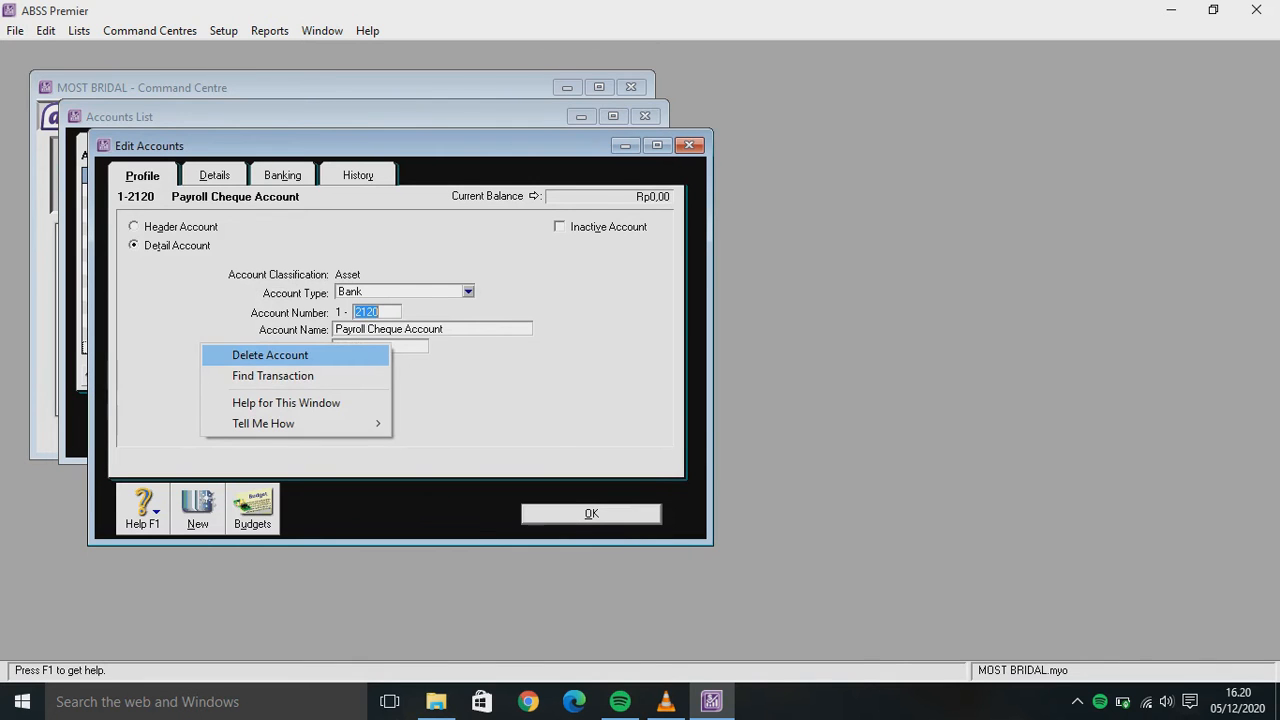
key("Return")
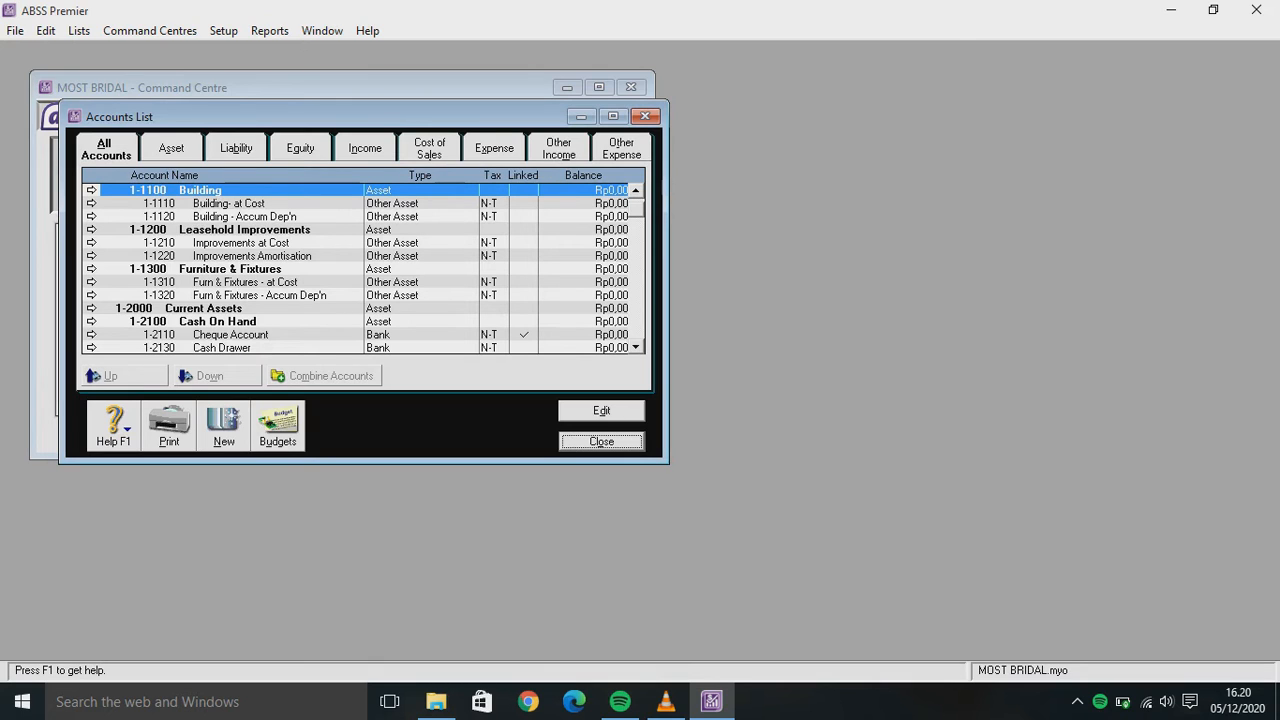
left_click(230, 347)
key("Return")
key("shift+F10")
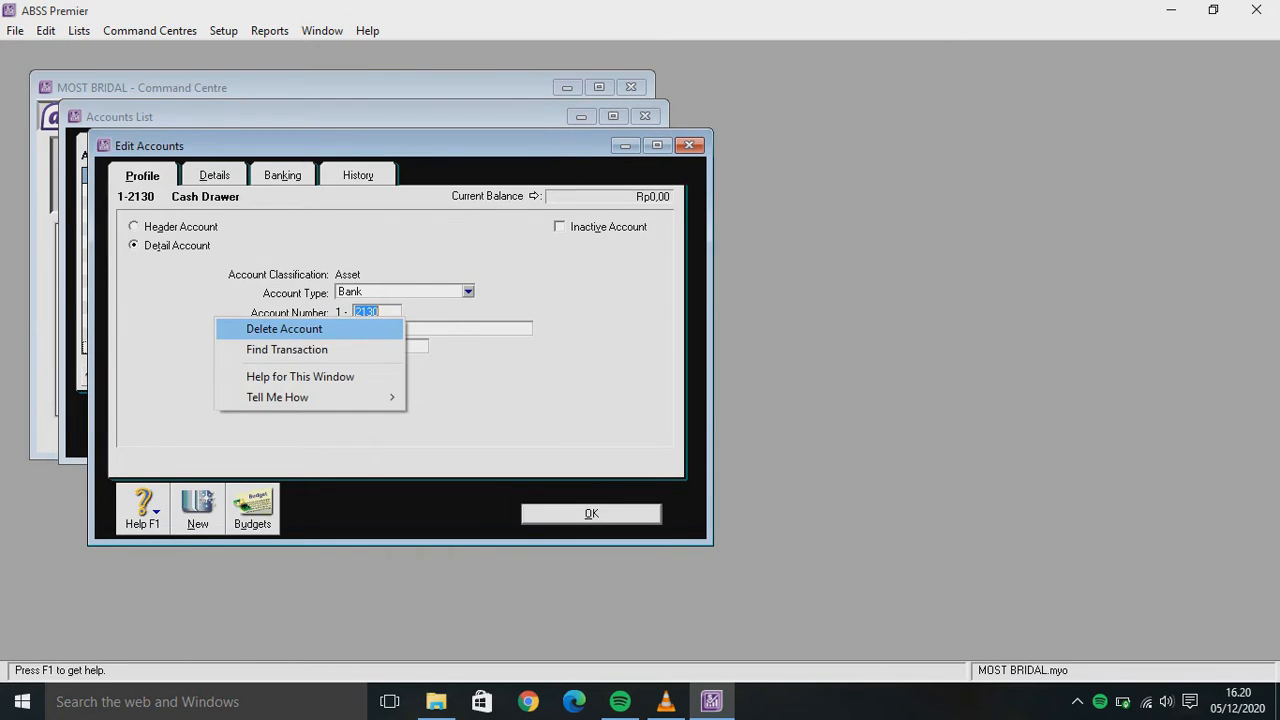
key("Return")
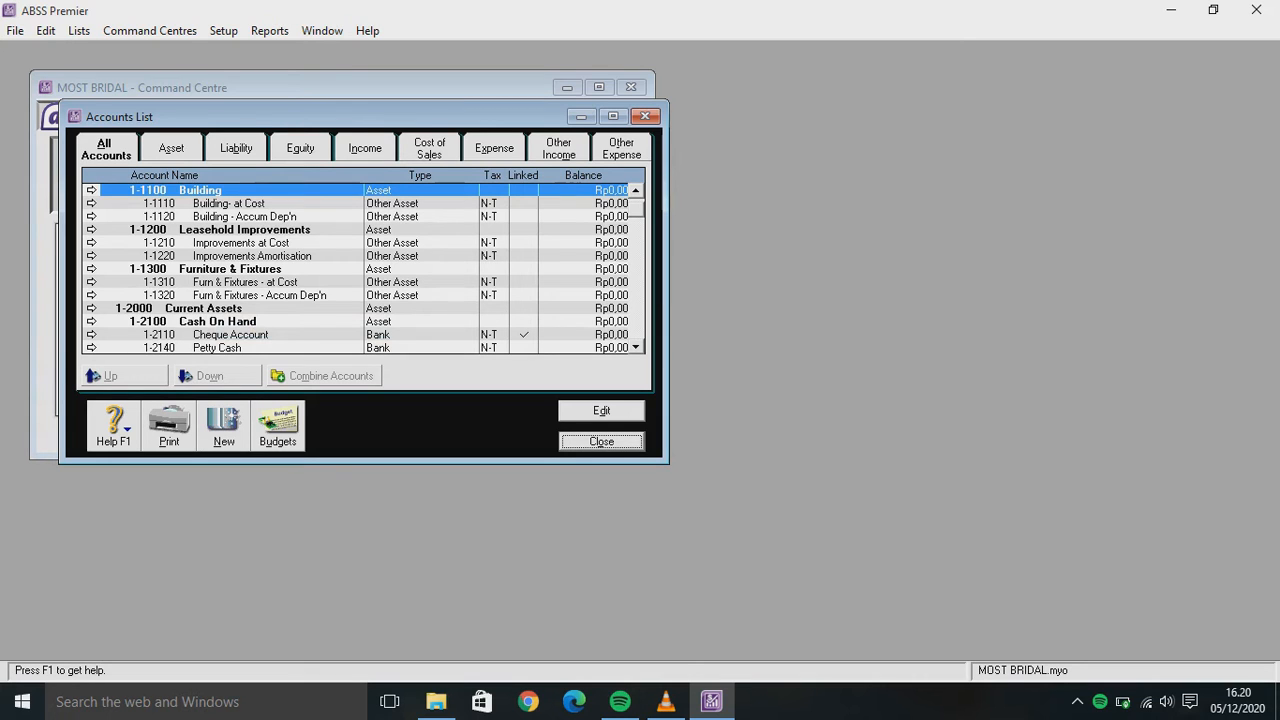
Delete account 1-2210 Less Prov'n for Doubtful Debts
scroll(364, 267, "down", 4)
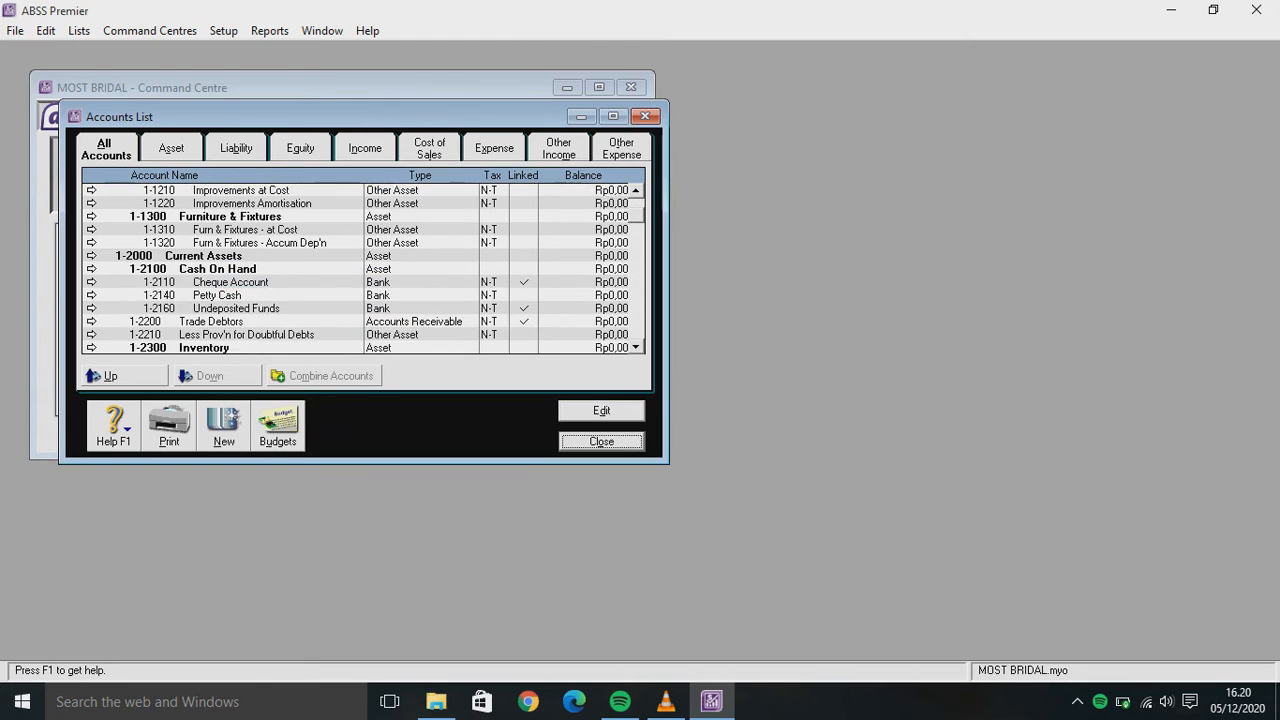
double_click(203, 334)
right_click(202, 333)
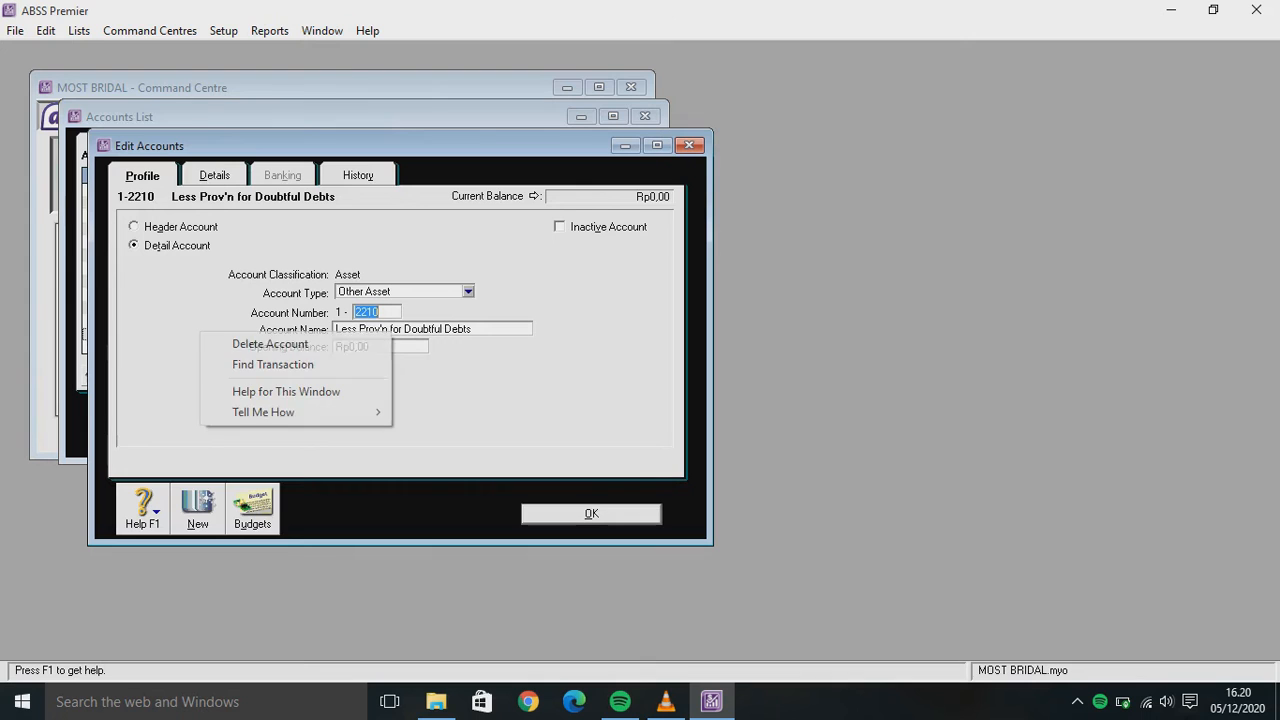
key("Return")
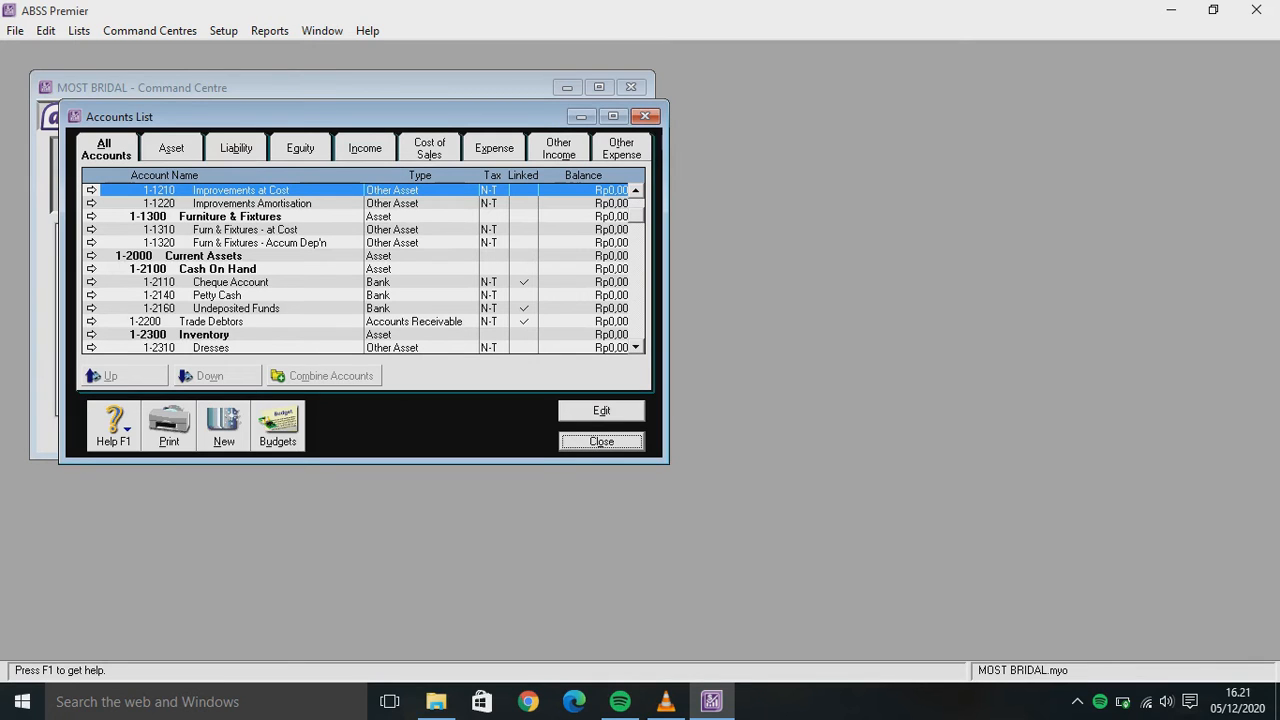
Rename account 1-2110 Cheque Account to Cash (IDR)
double_click(230, 282)
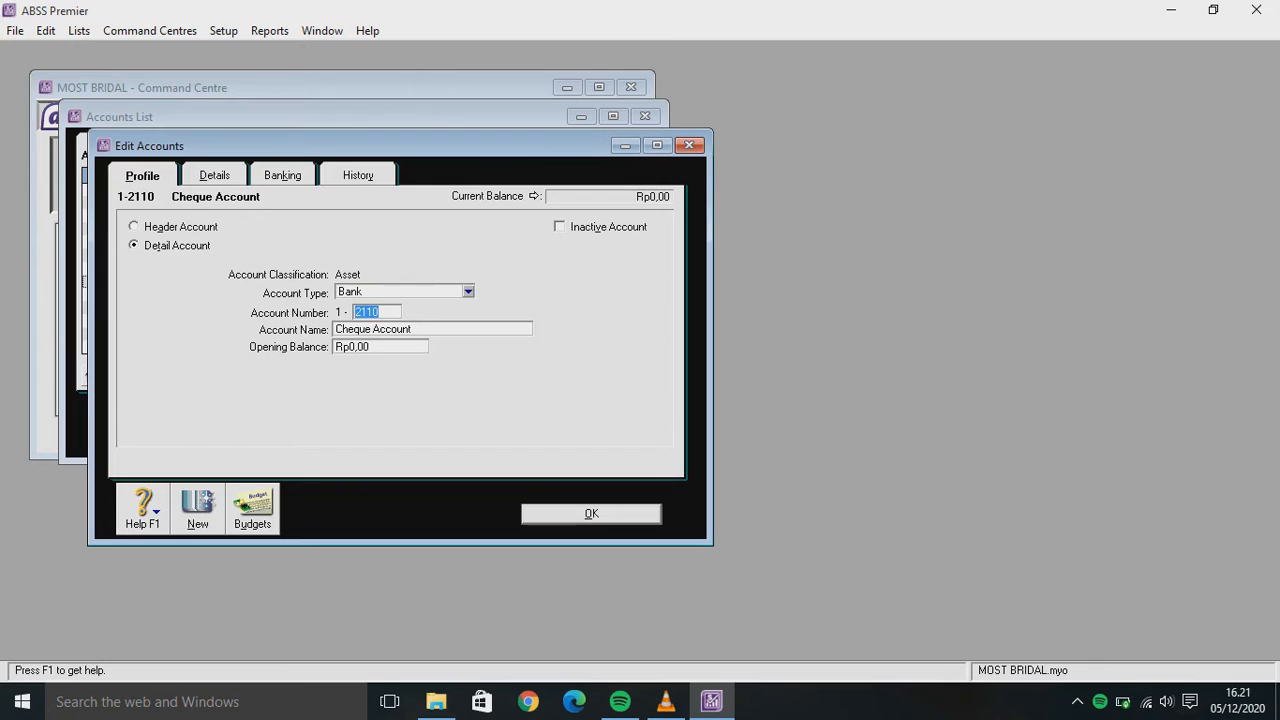
key("Tab")
type("cA")
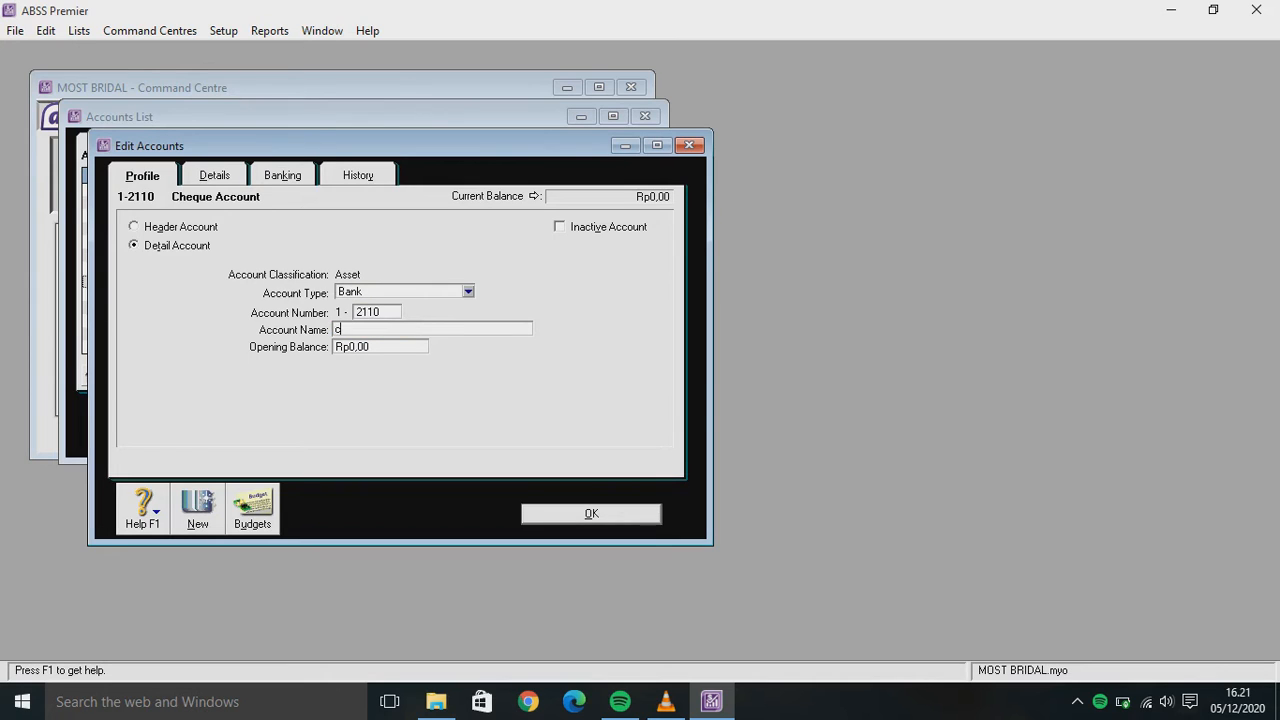
key("BackSpace")
key("BackSpace")
type("Cash (IDT")
key("BackSpace")
type("R)")
key("Return")
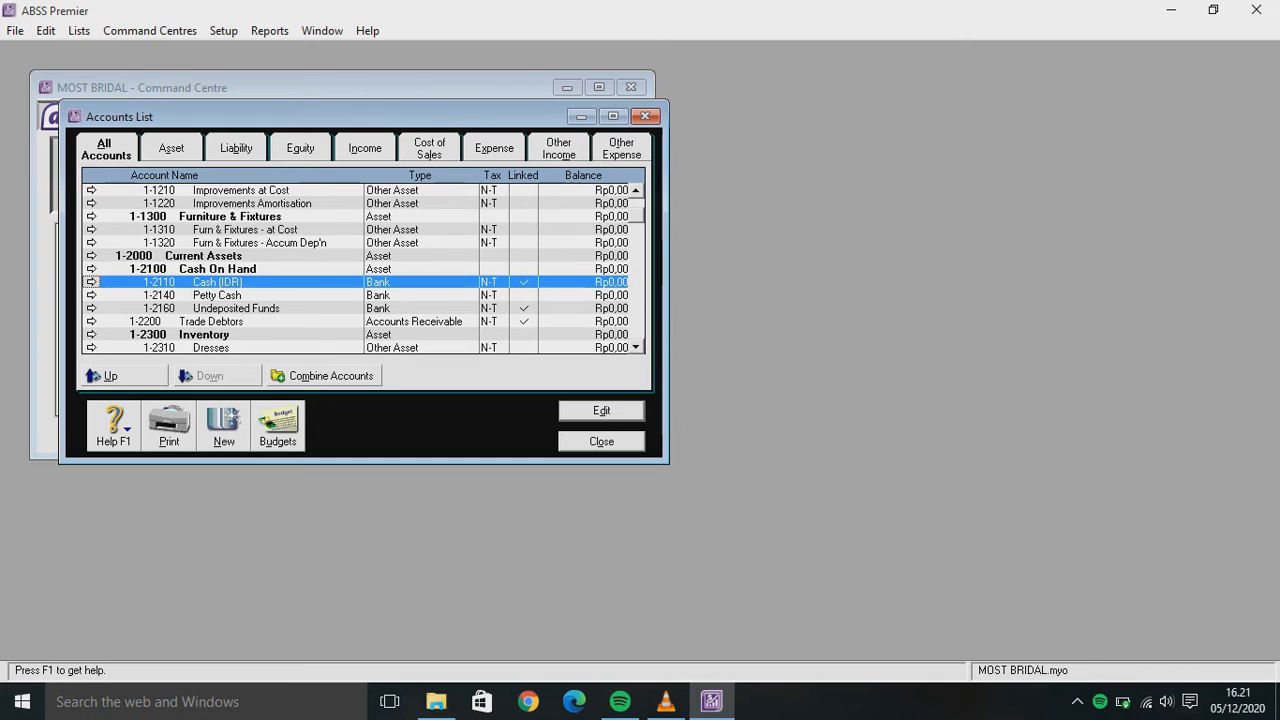
Rename account 1-2140 Petty Cash to Bank BAC (IDR)
left_click(217, 295)
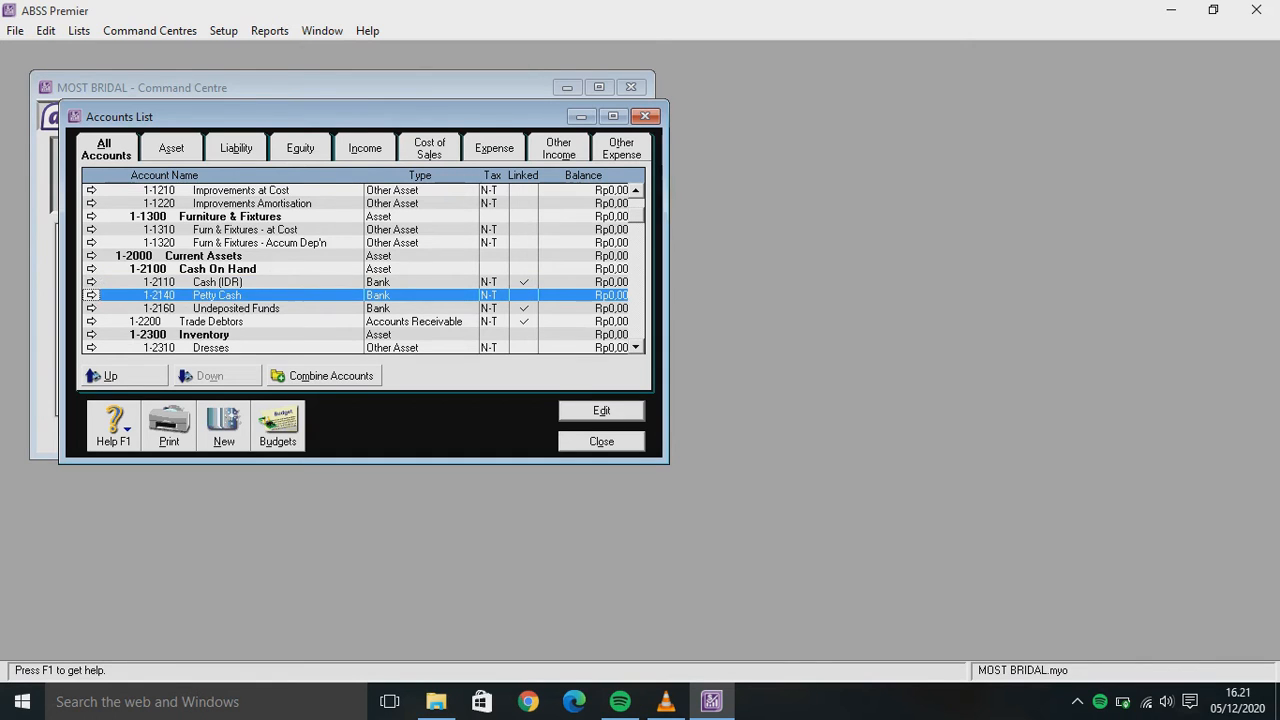
left_click(91, 295)
key("Tab")
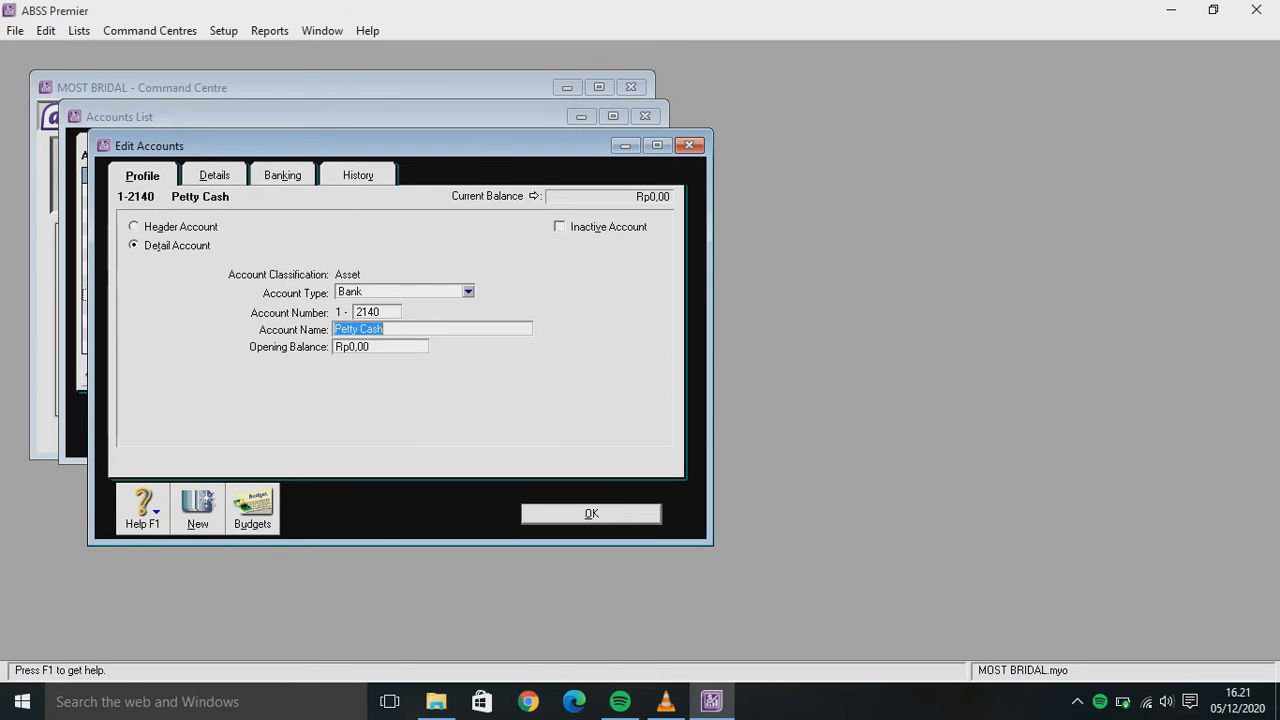
type("Bank BAC")
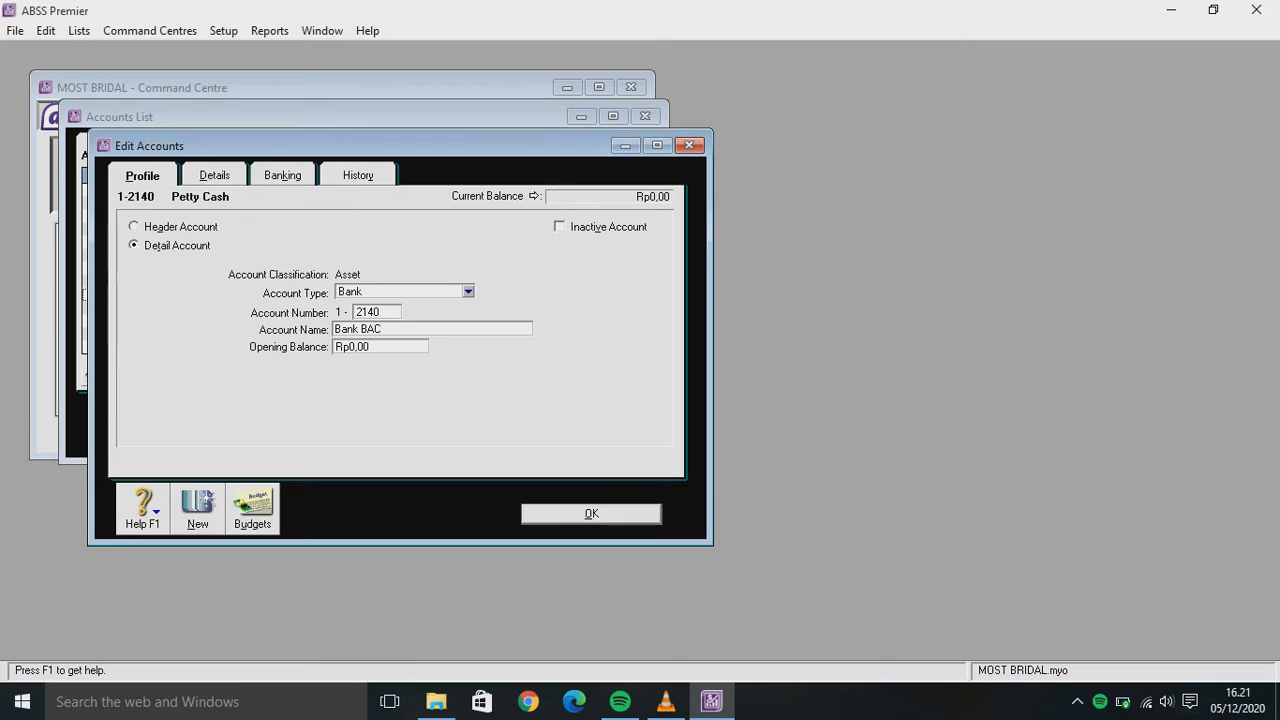
type(" (IDR)")
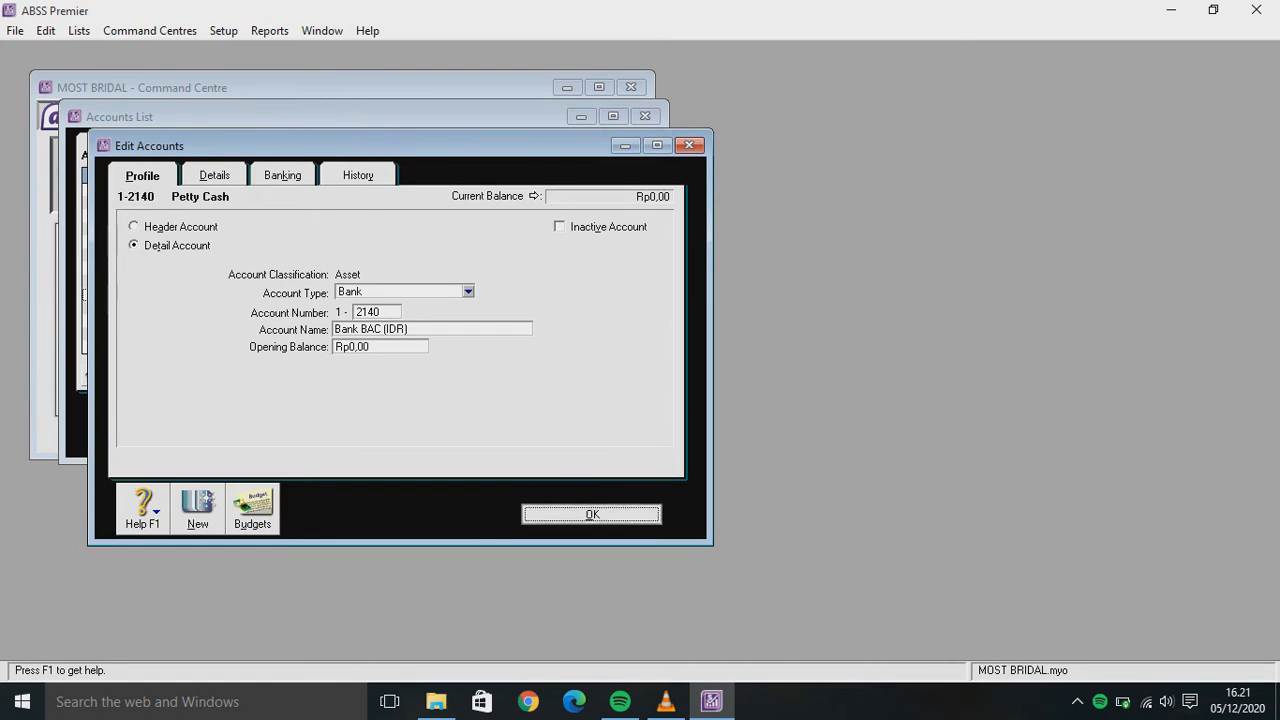
key("Return")
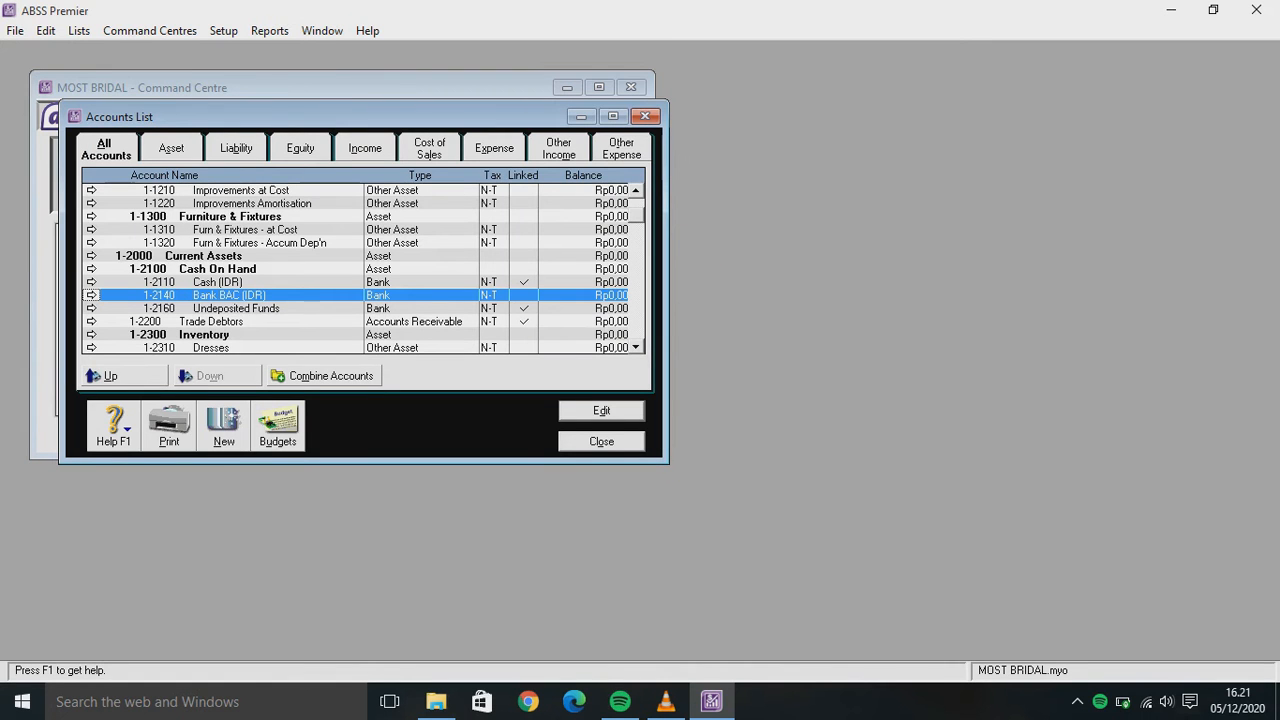
Change Undeposited Funds to account number 1-3170 named Undeposited Cheque
key("Down")
key("Return")
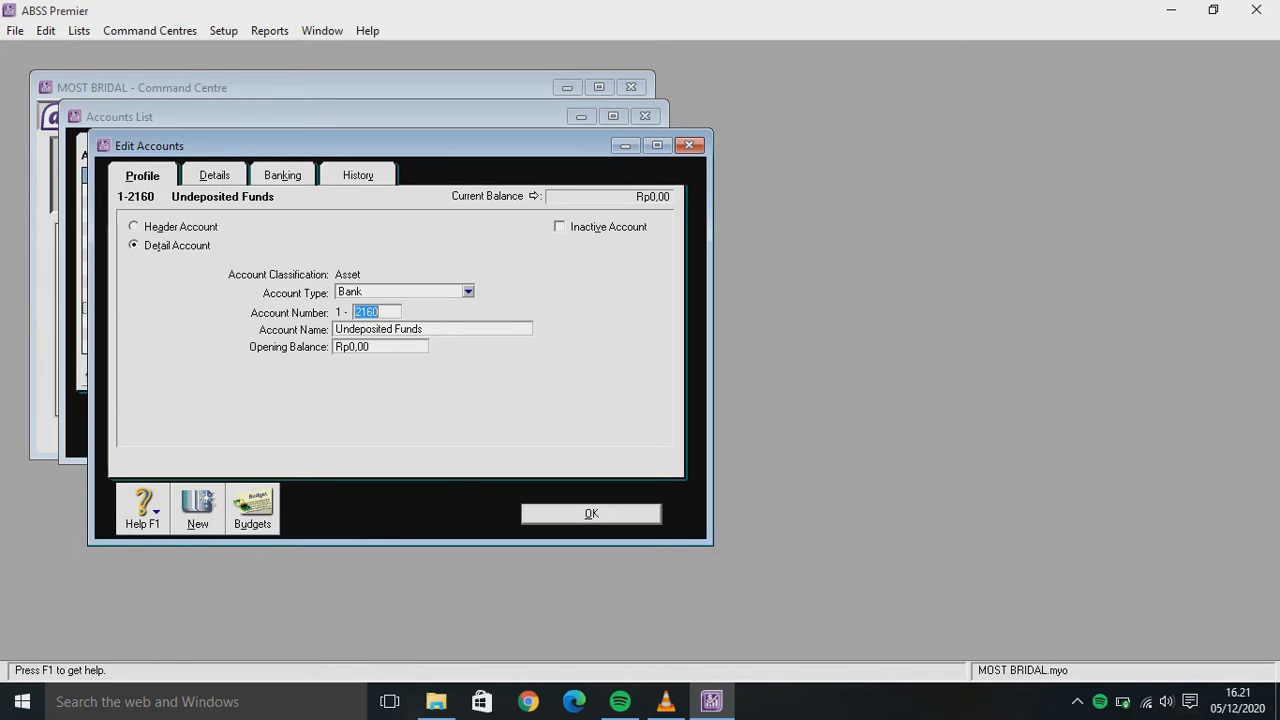
type("13")
key("BackSpace")
key("BackSpace")
type("3170")
key("Tab")
key("End")
key("ctrl+shift+Left")
type("Cheque")
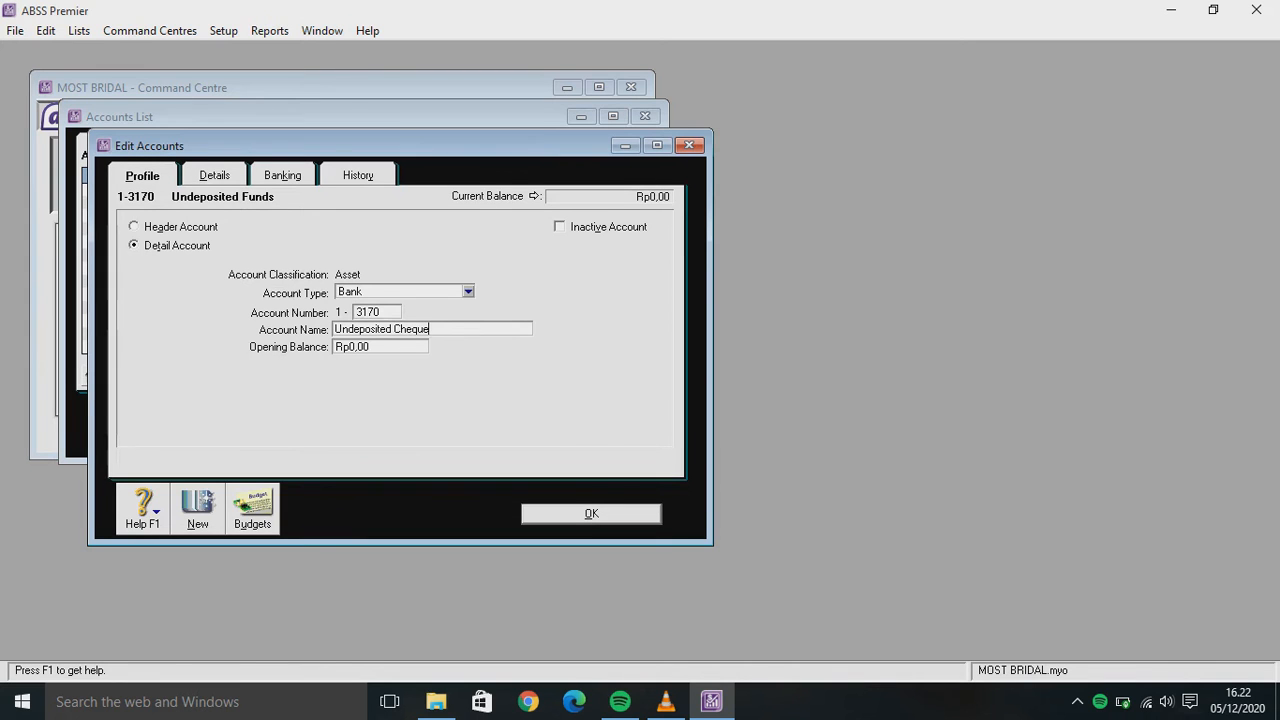
key("Return")
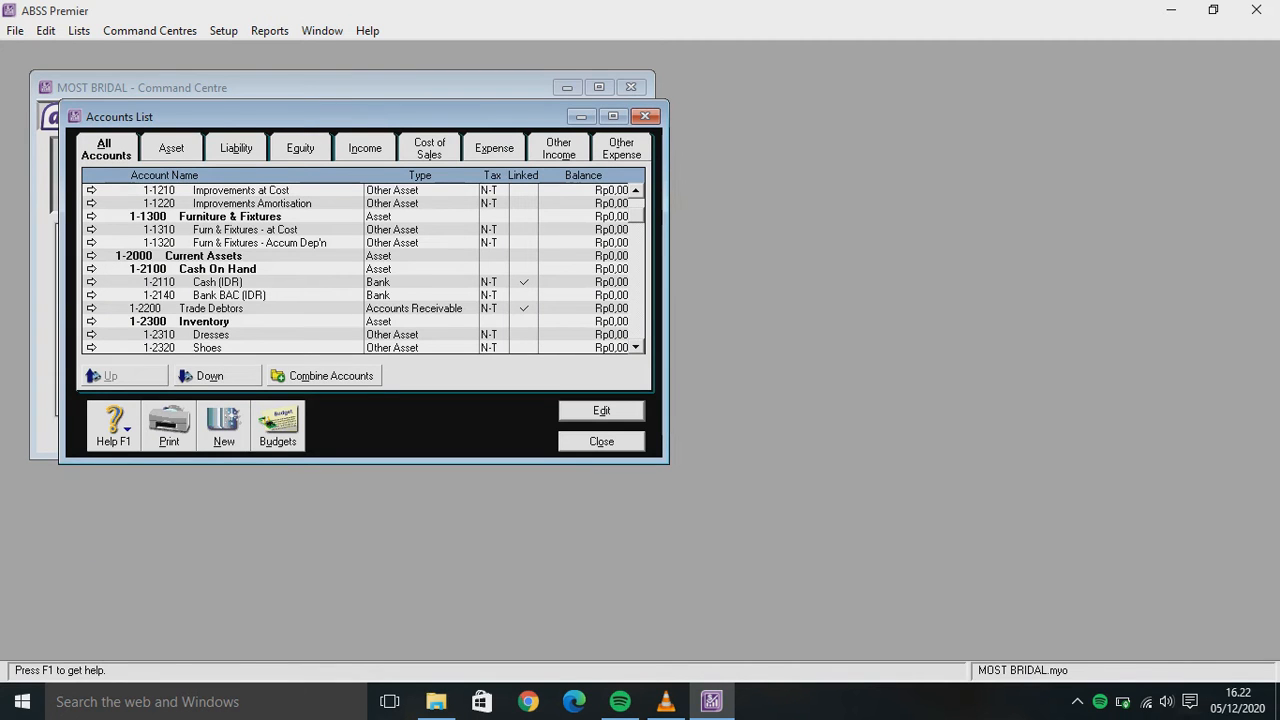
Rename account 1-2200 Trade Debtors to Trade Debtors (IDR)
double_click(211, 308)
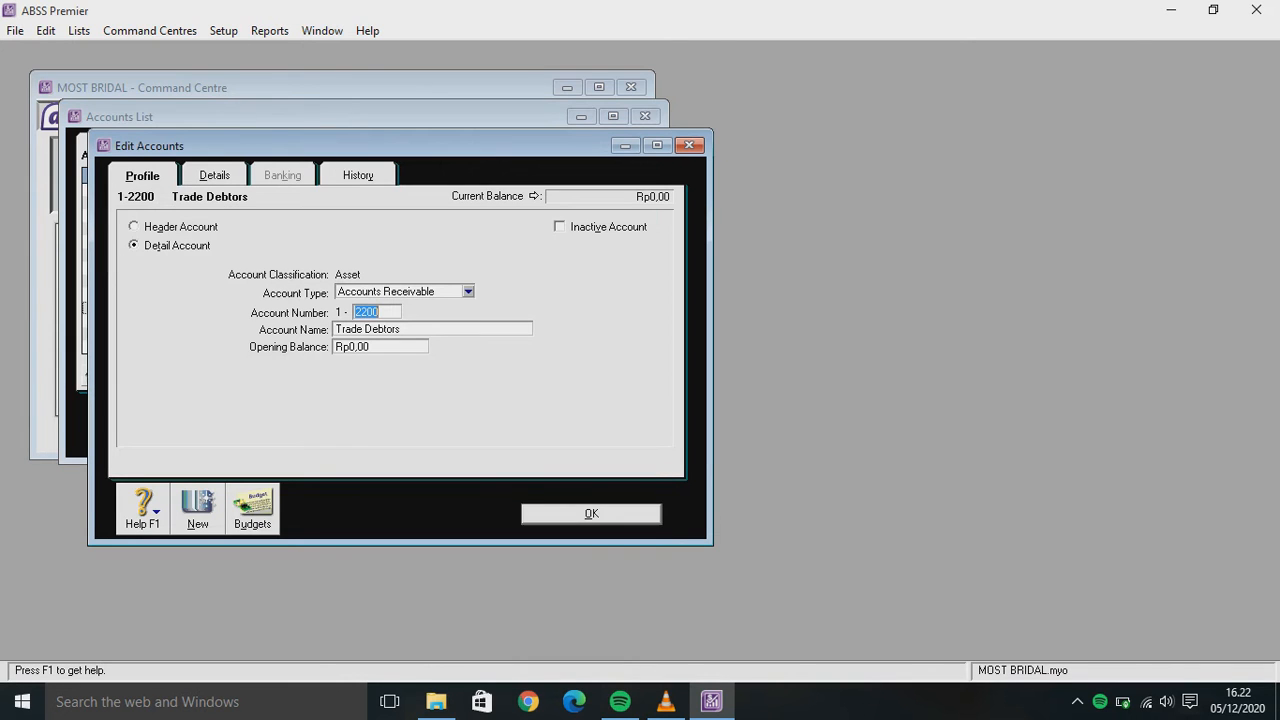
key("Tab")
key("End")
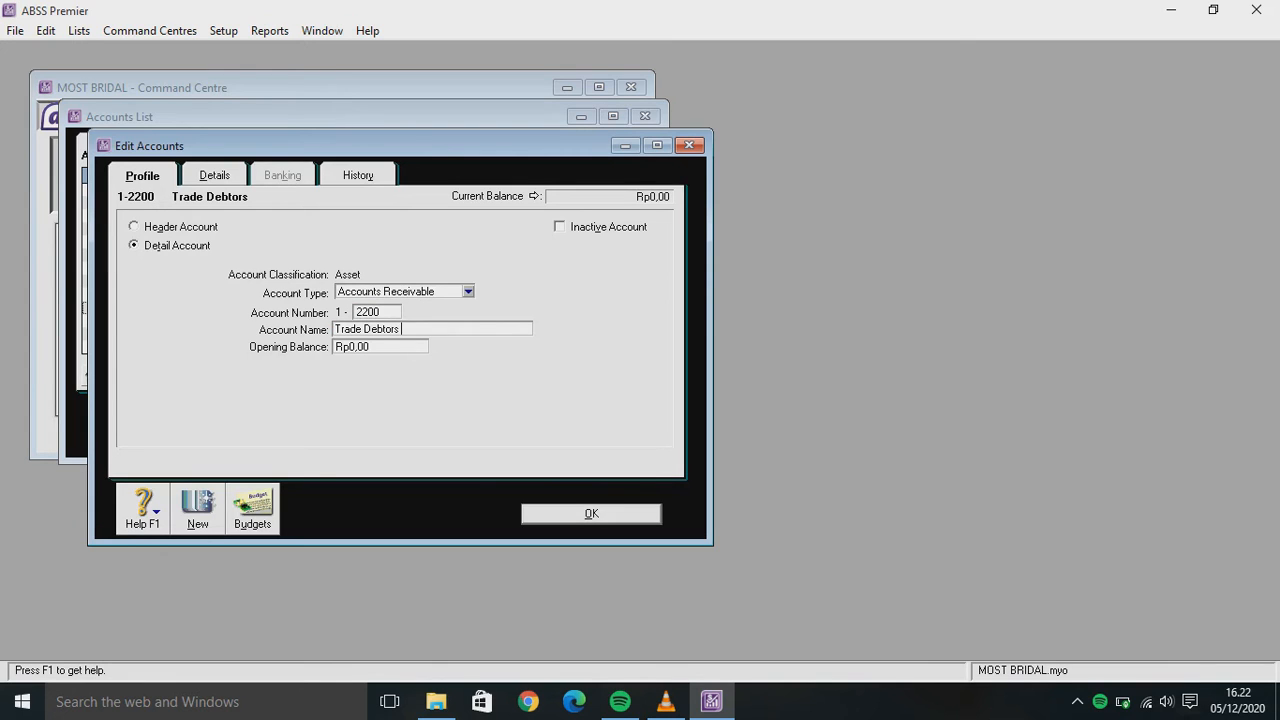
type("(IDR)")
key("Return")
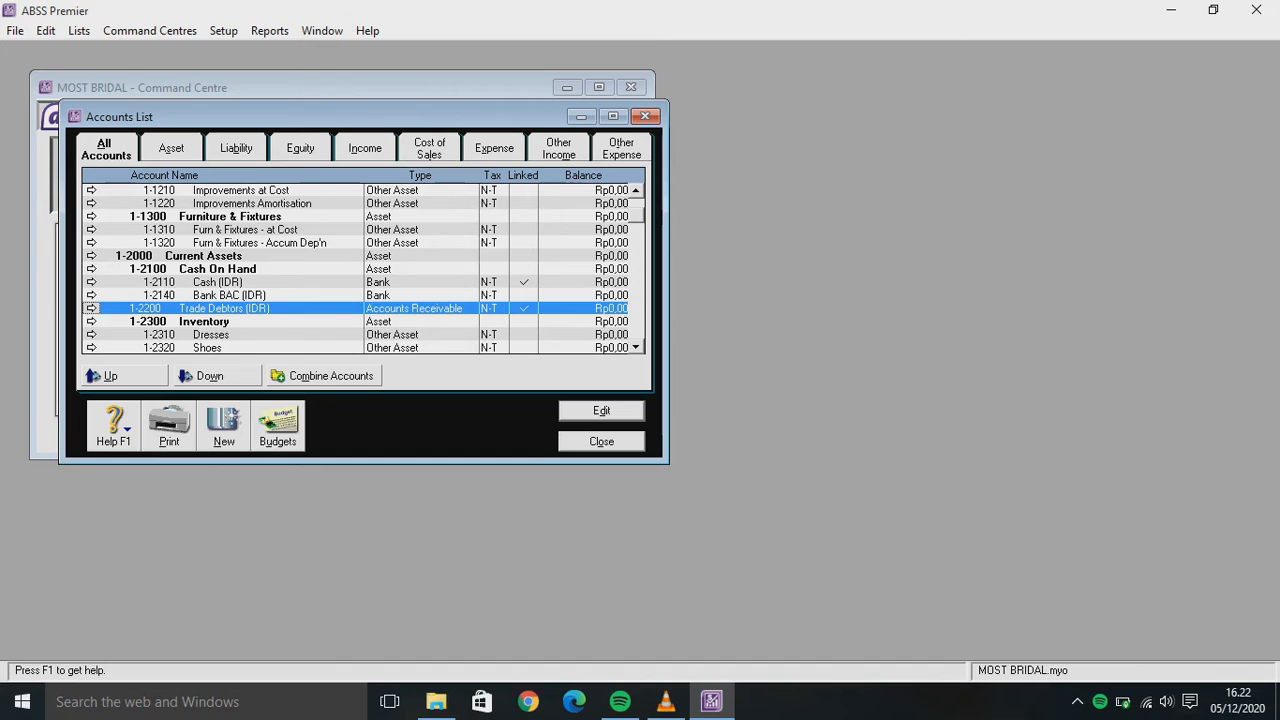
Rename liability account 2-2200 Trade Creditors to Trade Creditors (IDR)
key("Down")
key("Down")
key("Down")
key("Down")
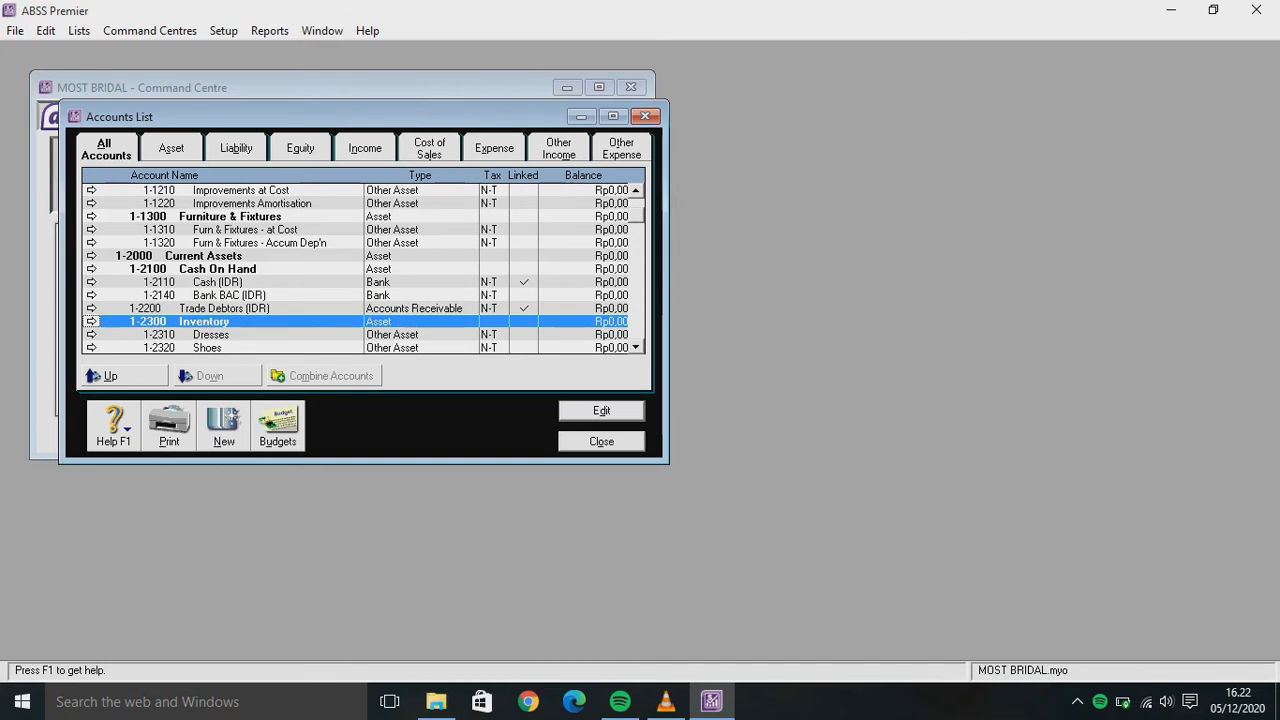
key("Down")
key("Down")
key("Down")
key("Down")
key("Down")
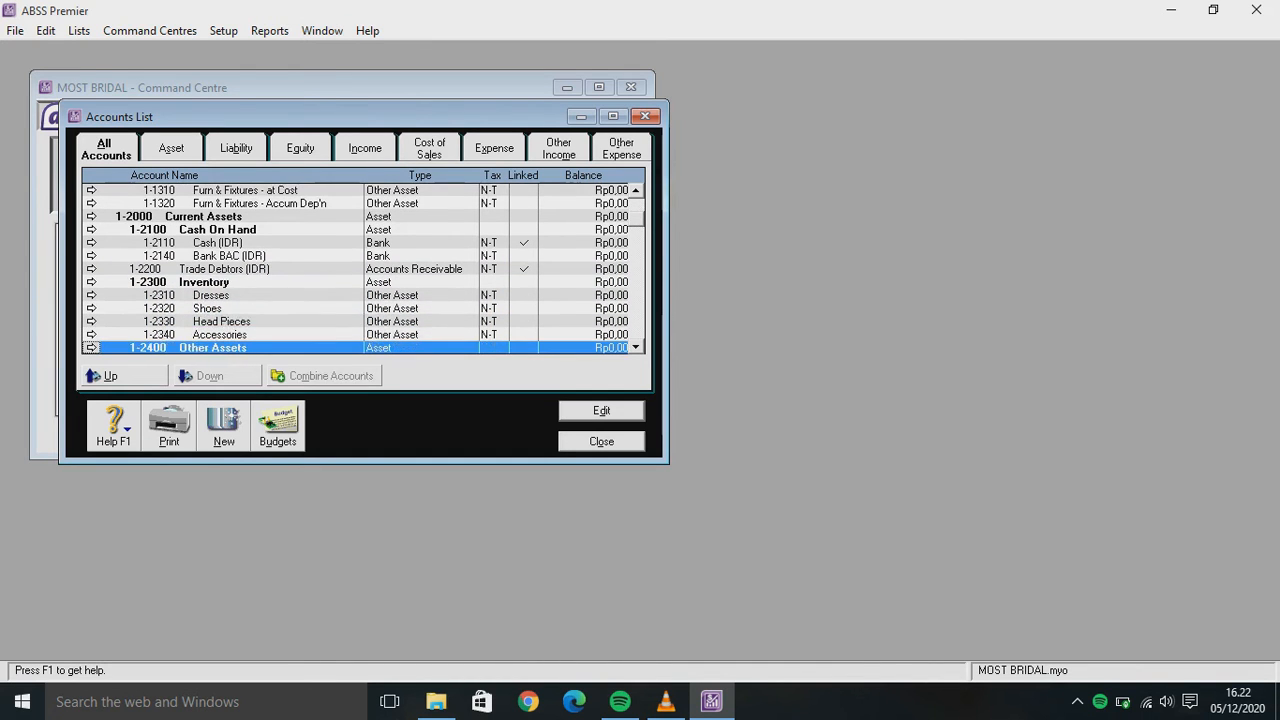
key("Down")
key("Down")
key("Down")
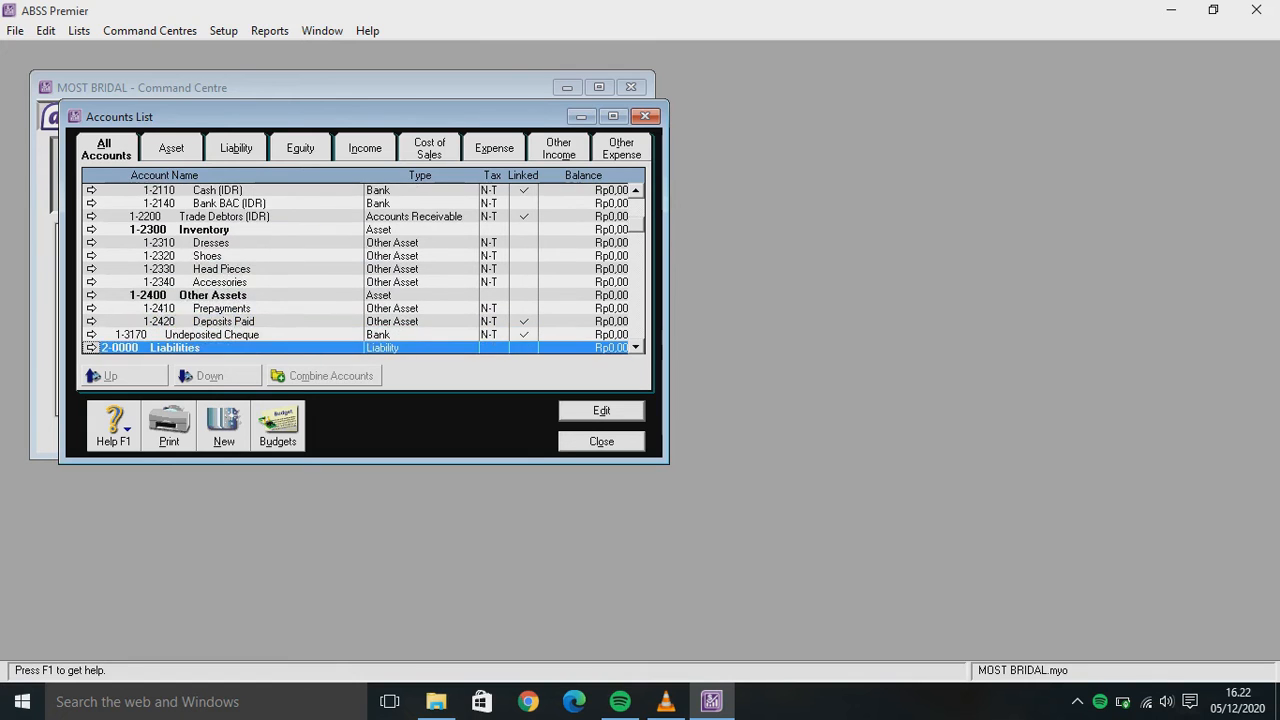
key("Down")
key("Down")
key("Down")
key("Down")
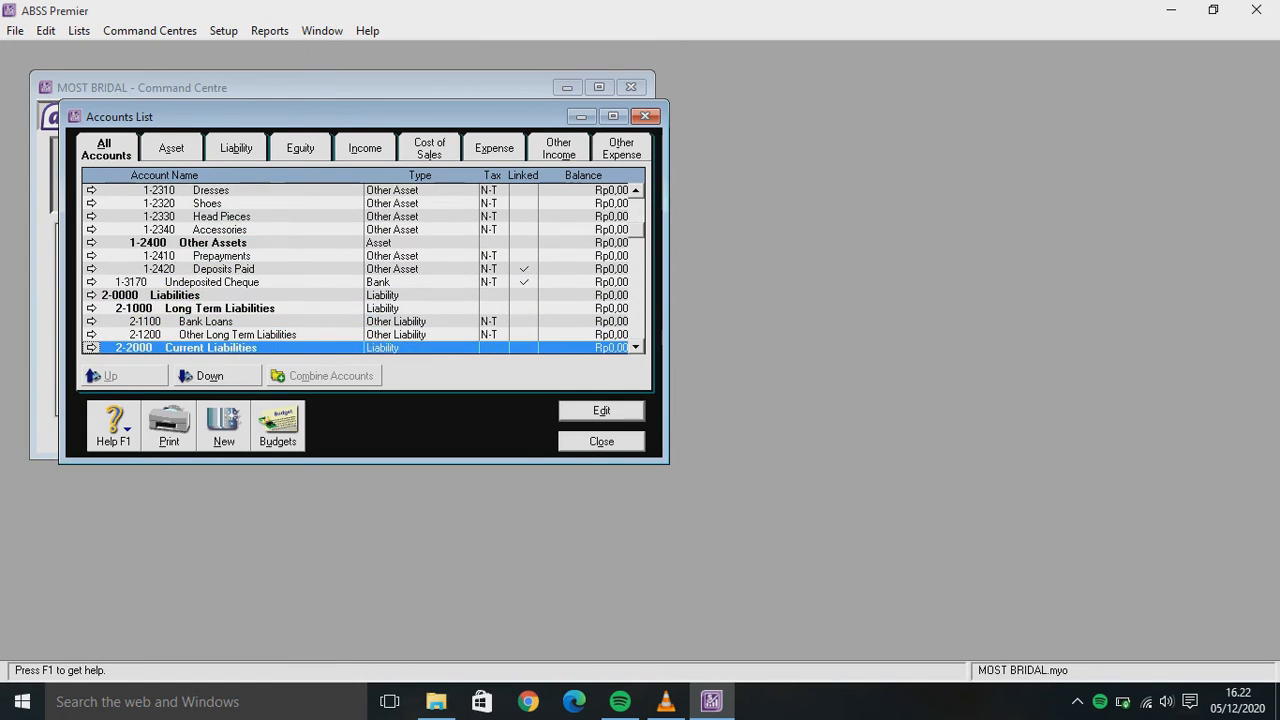
key("Down")
key("Down")
key("Down")
key("Down")
key("Down")
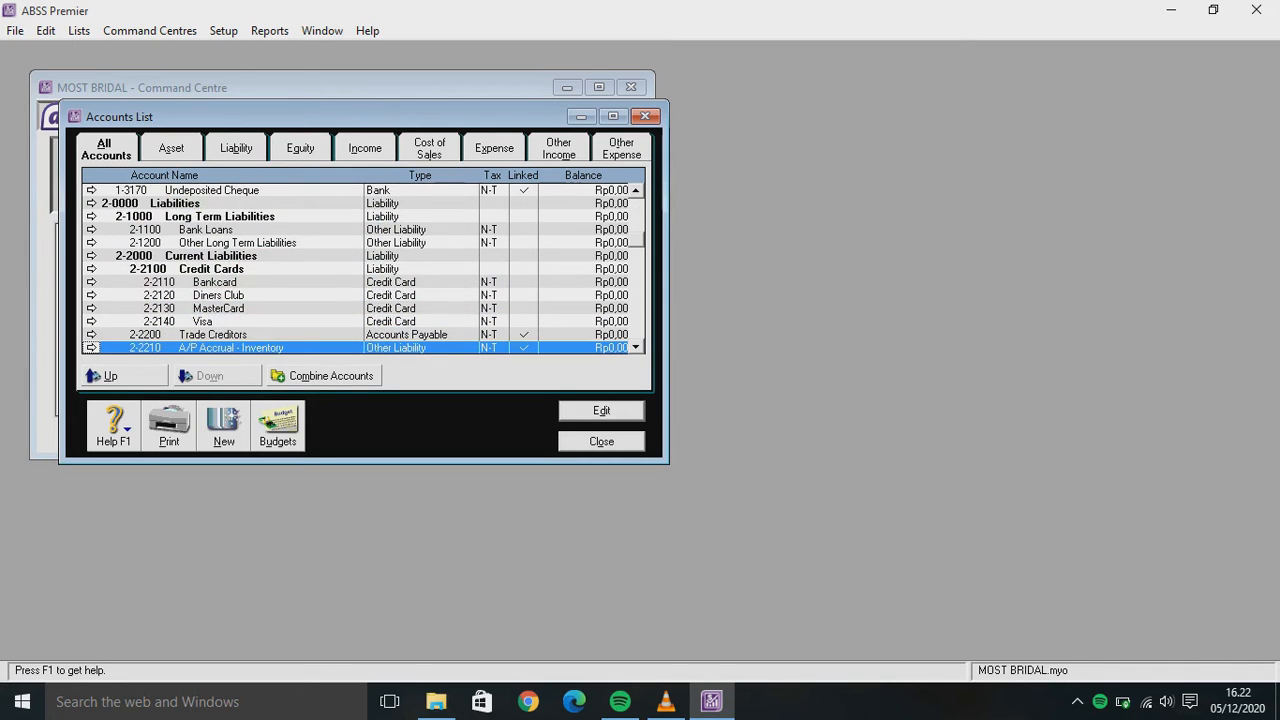
key("Up")
key("Return")
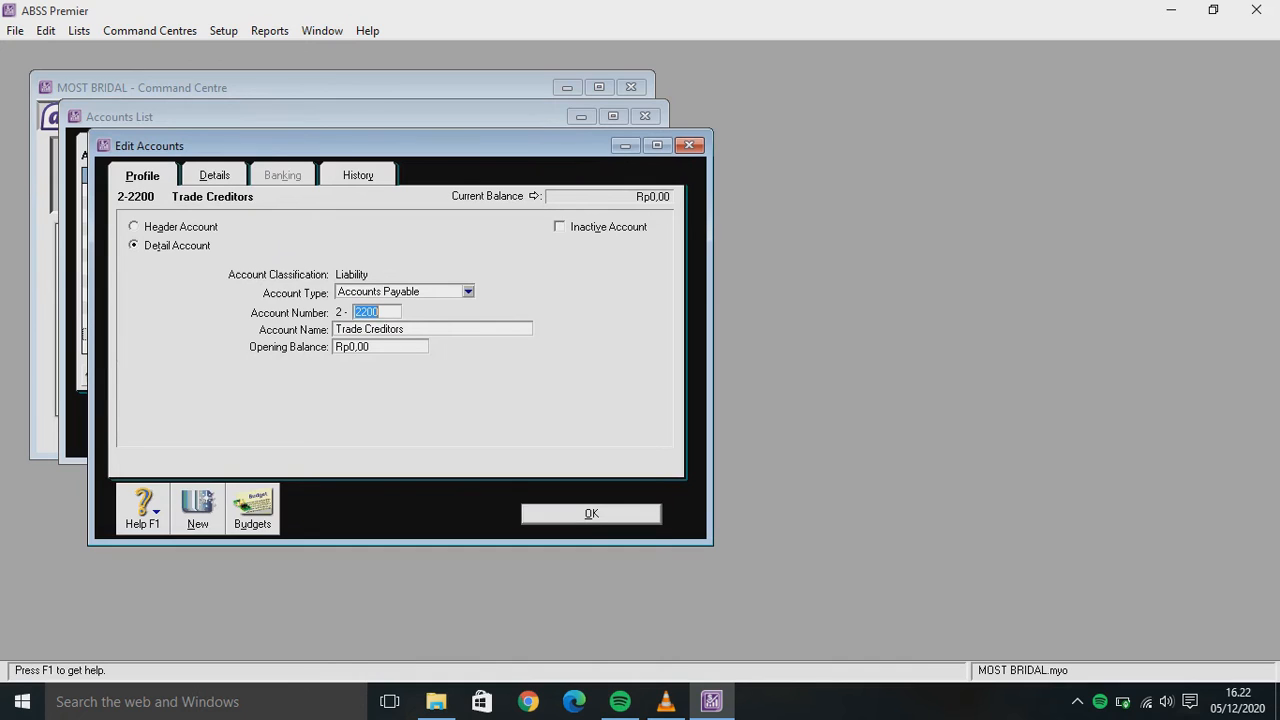
key("Tab")
key("End")
type("(IDR)")
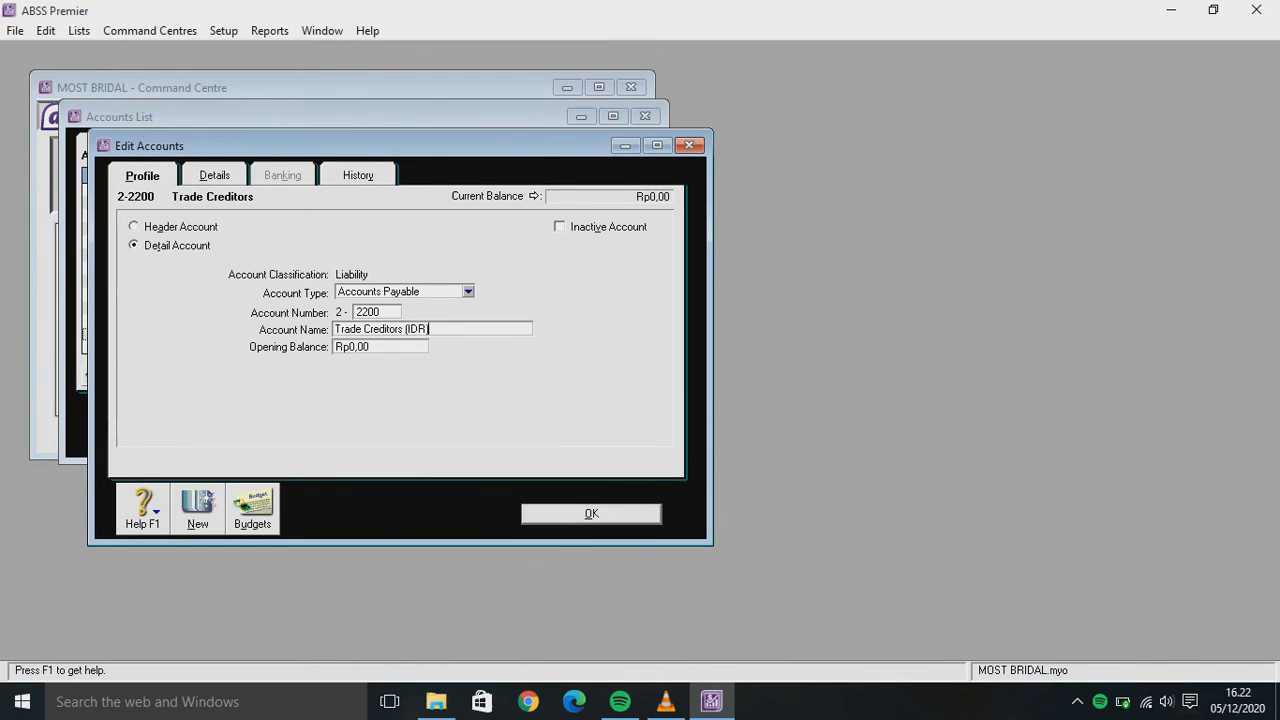
key("Return")
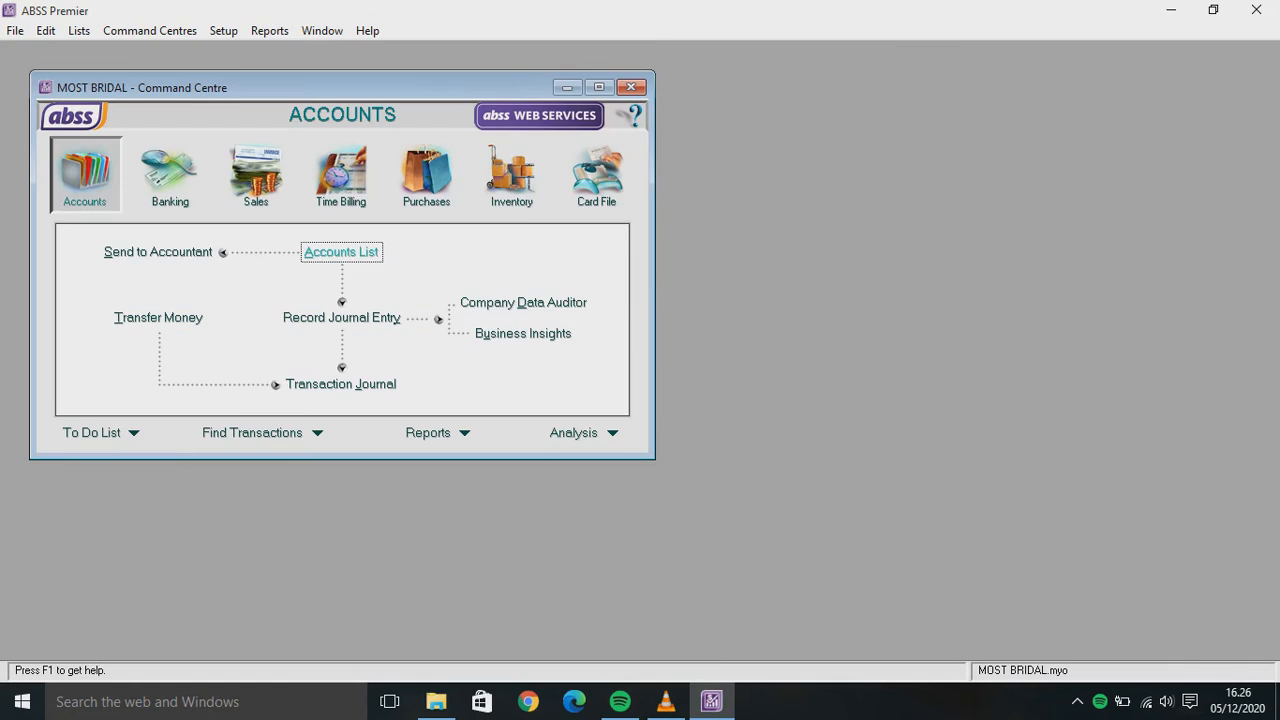
Start a new Bank account numbered 1-2120 and named Cash (USD)
key("Return")
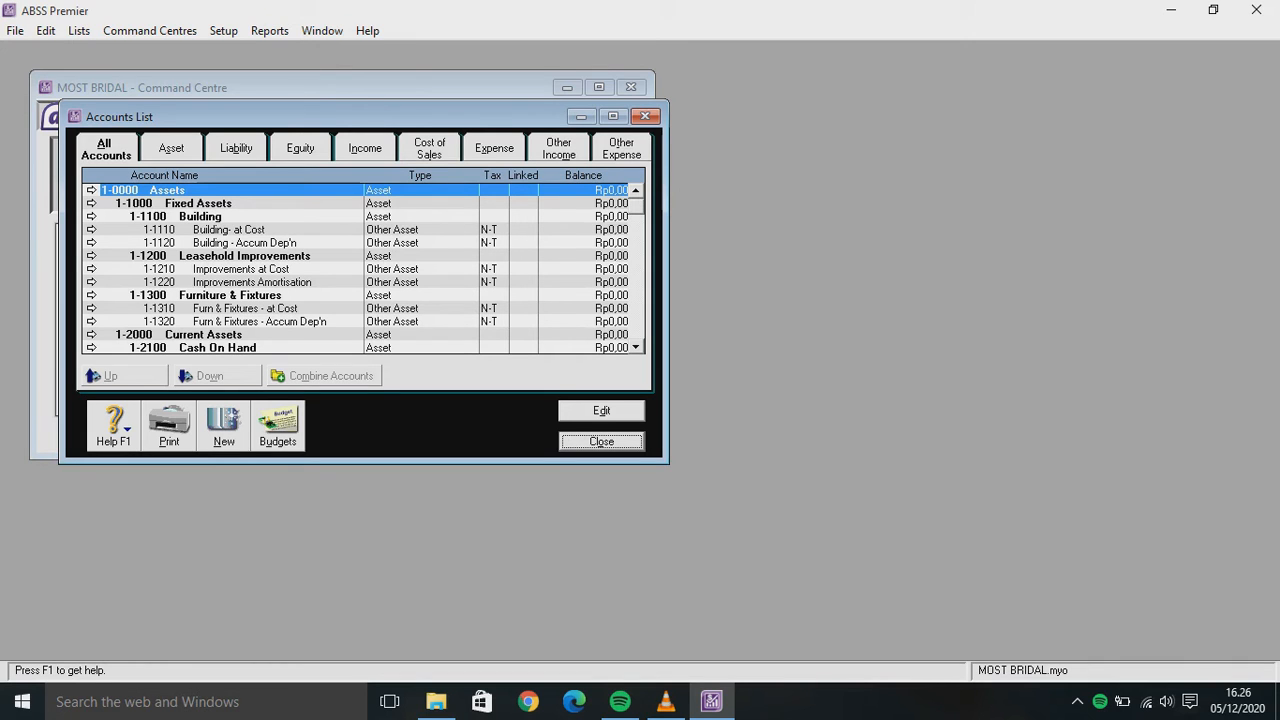
key("alt+n")
left_click(468, 292)
left_click(400, 308)
left_click(377, 312)
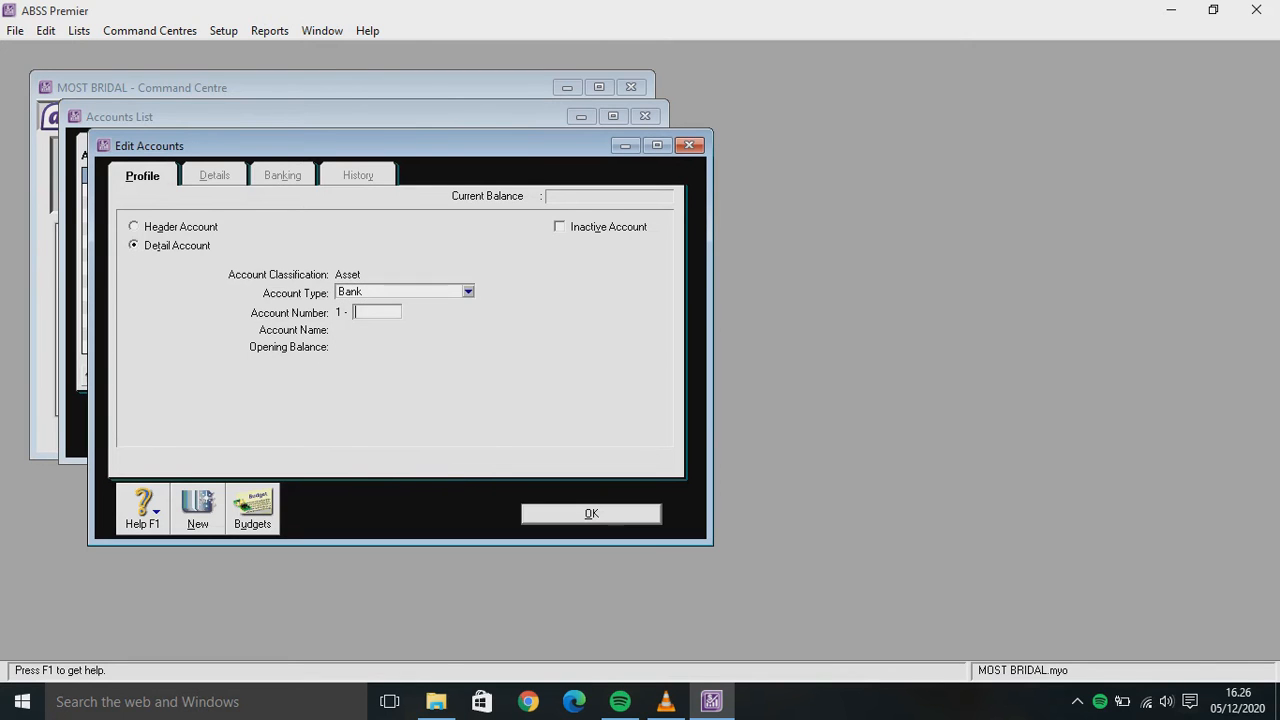
type("2120")
key("Tab")
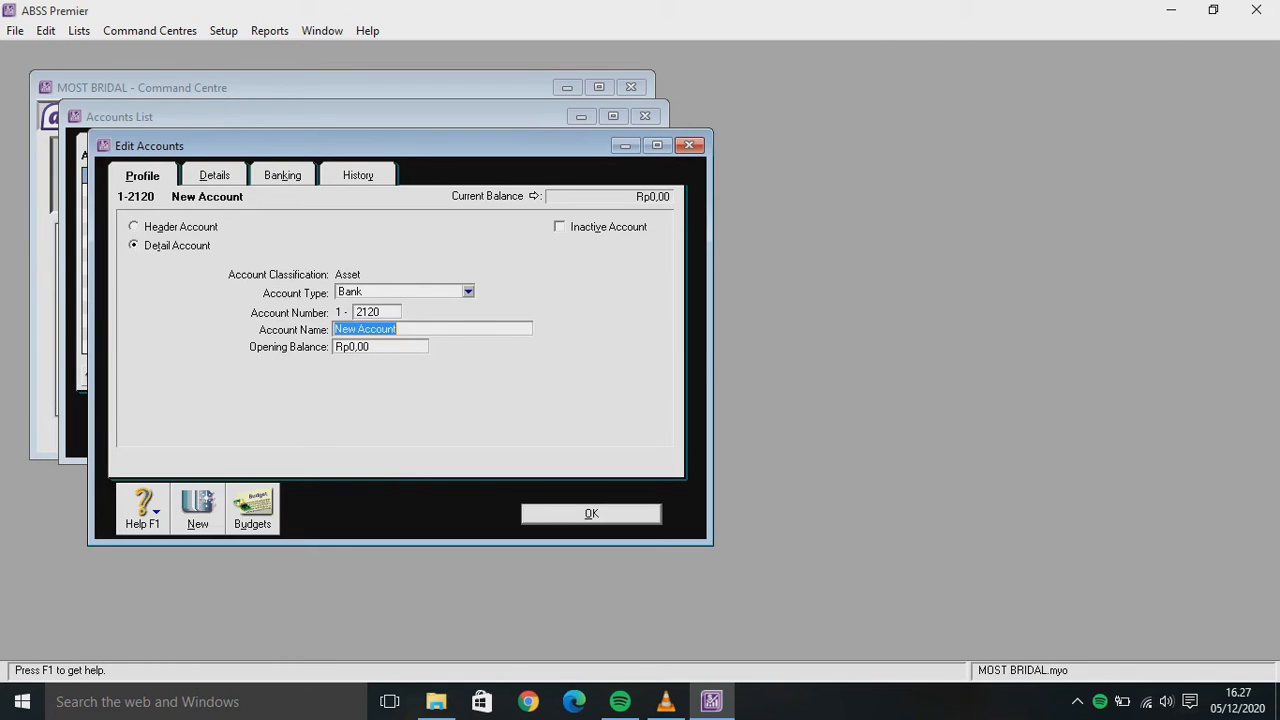
type("cASH")
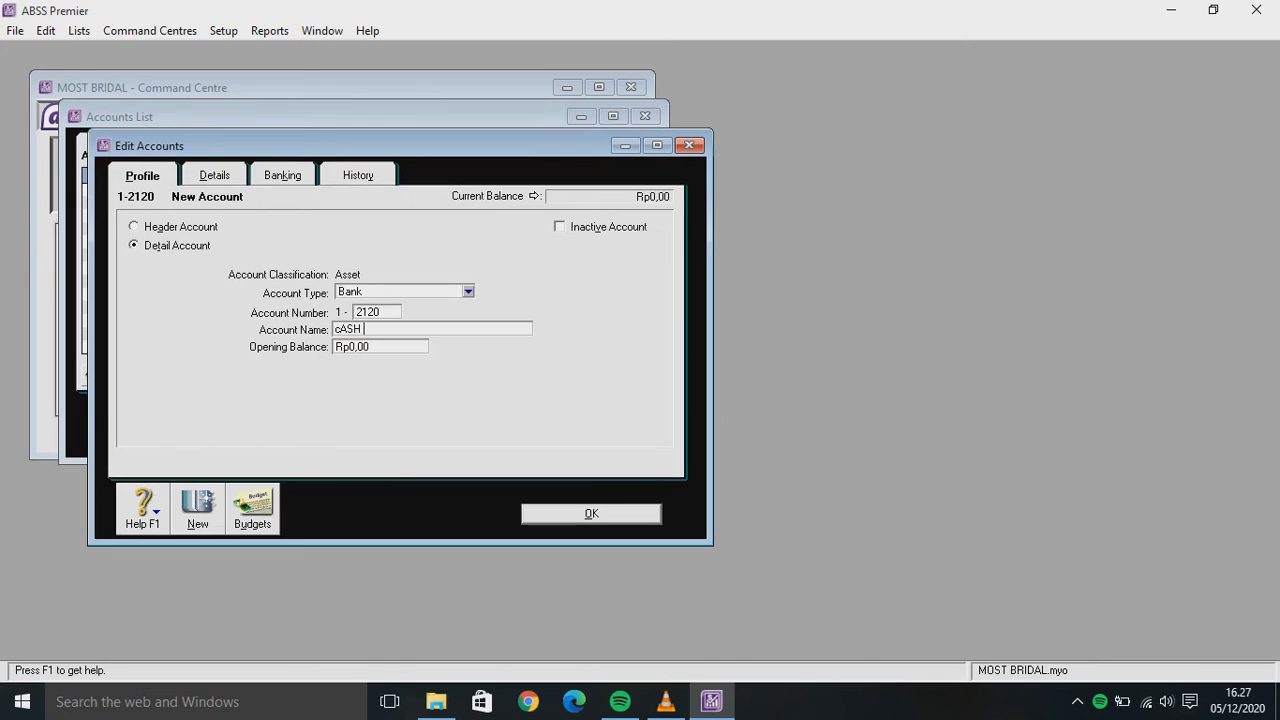
key("BackSpace")
key("BackSpace")
key("BackSpace")
key("BackSpace")
type("Cash (USD")
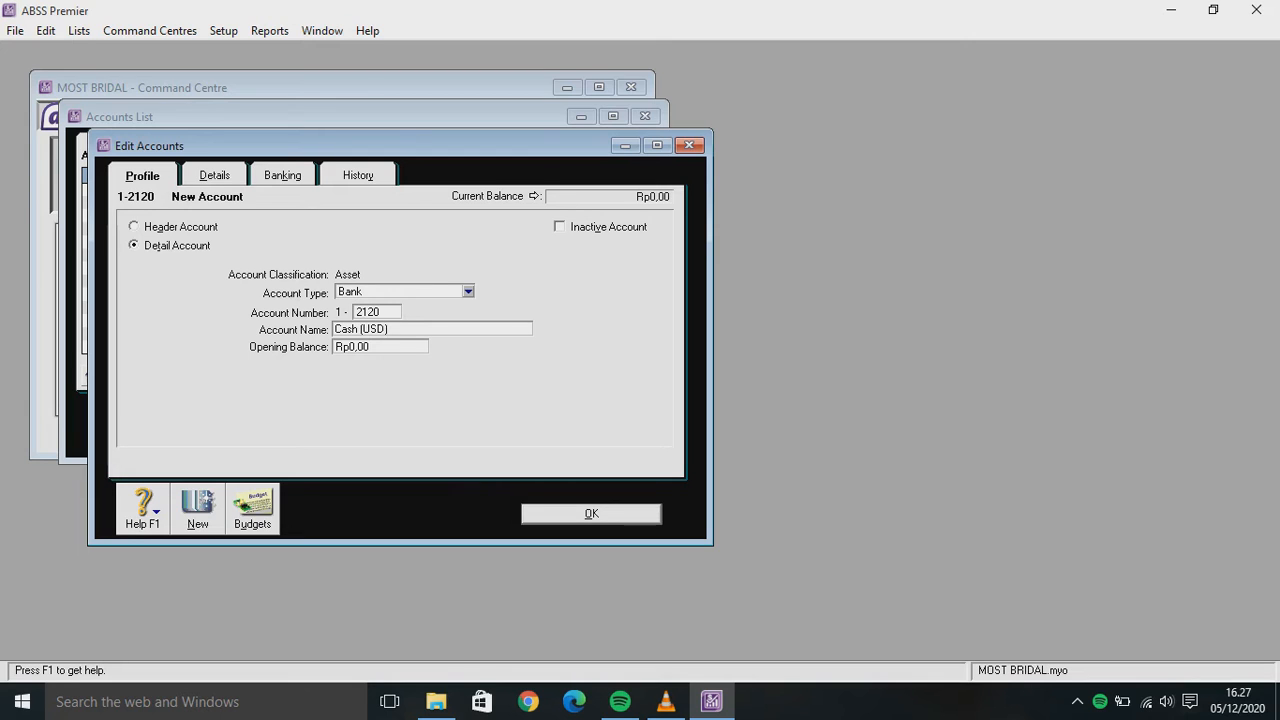
Set Cash (USD) to USD currency, accept exchange account 1-2121, and save
left_click(214, 175)
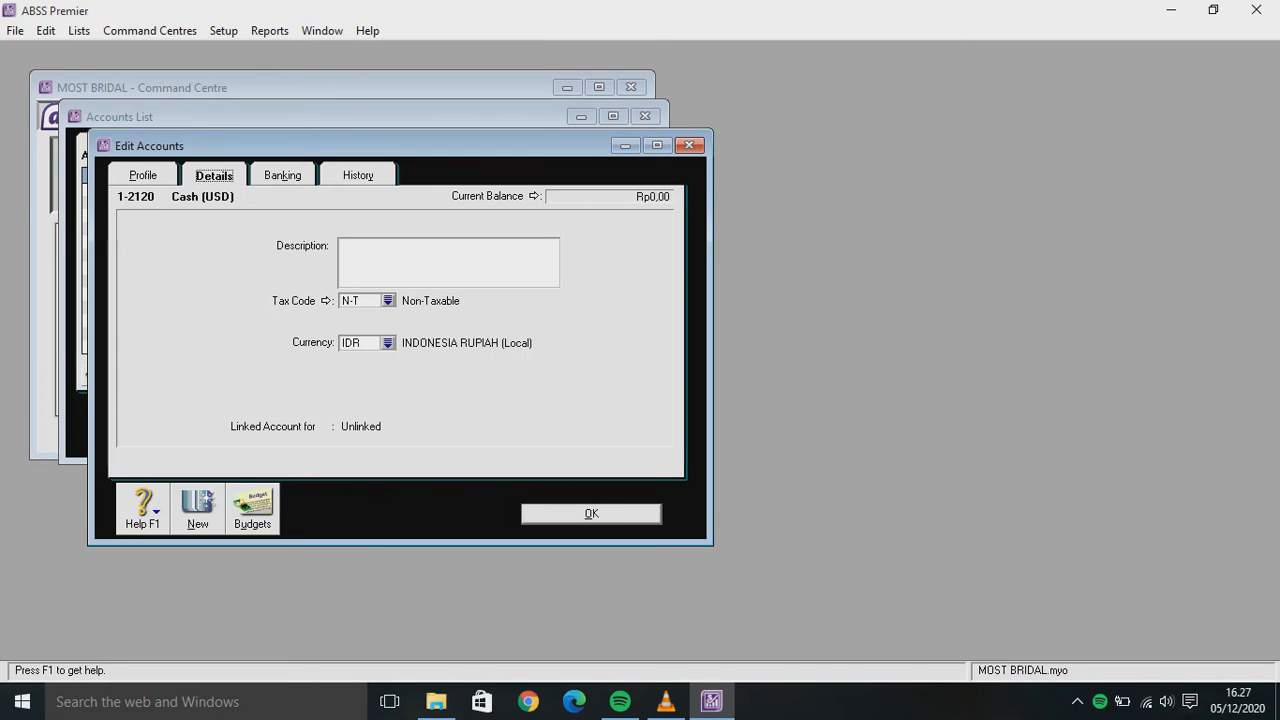
left_click(388, 342)
type("USD")
key("Return")
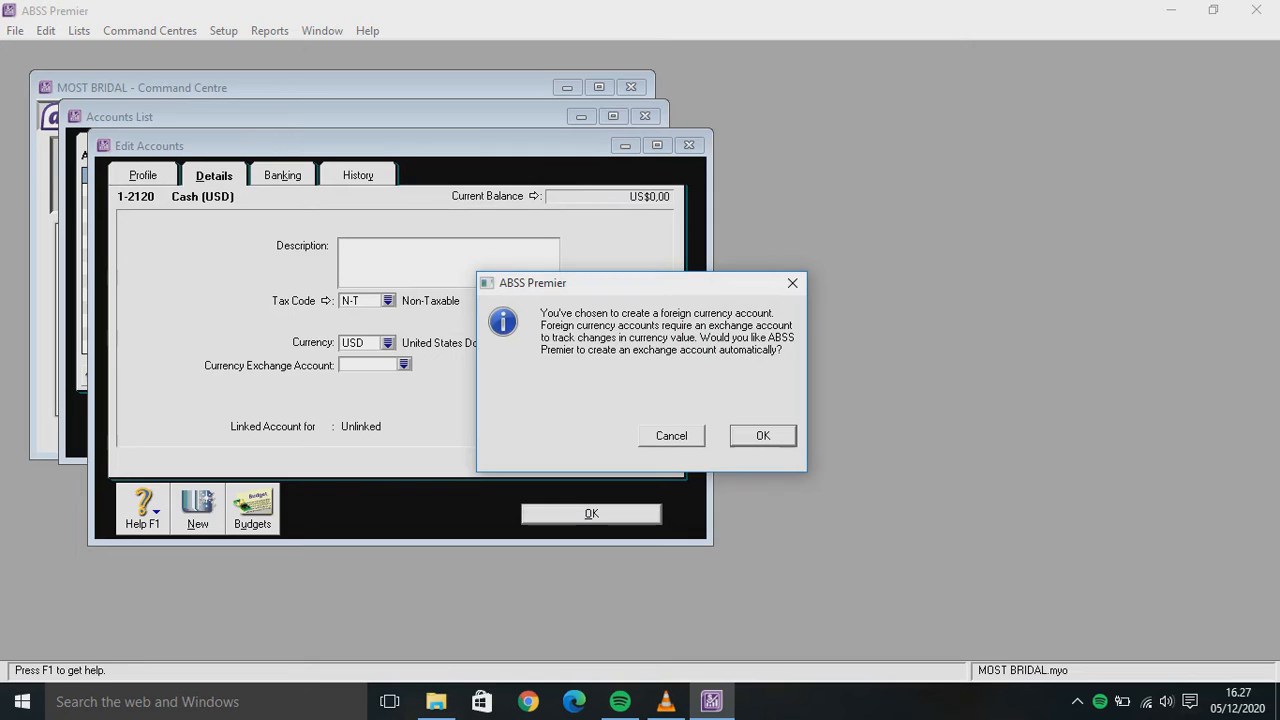
key("Return")
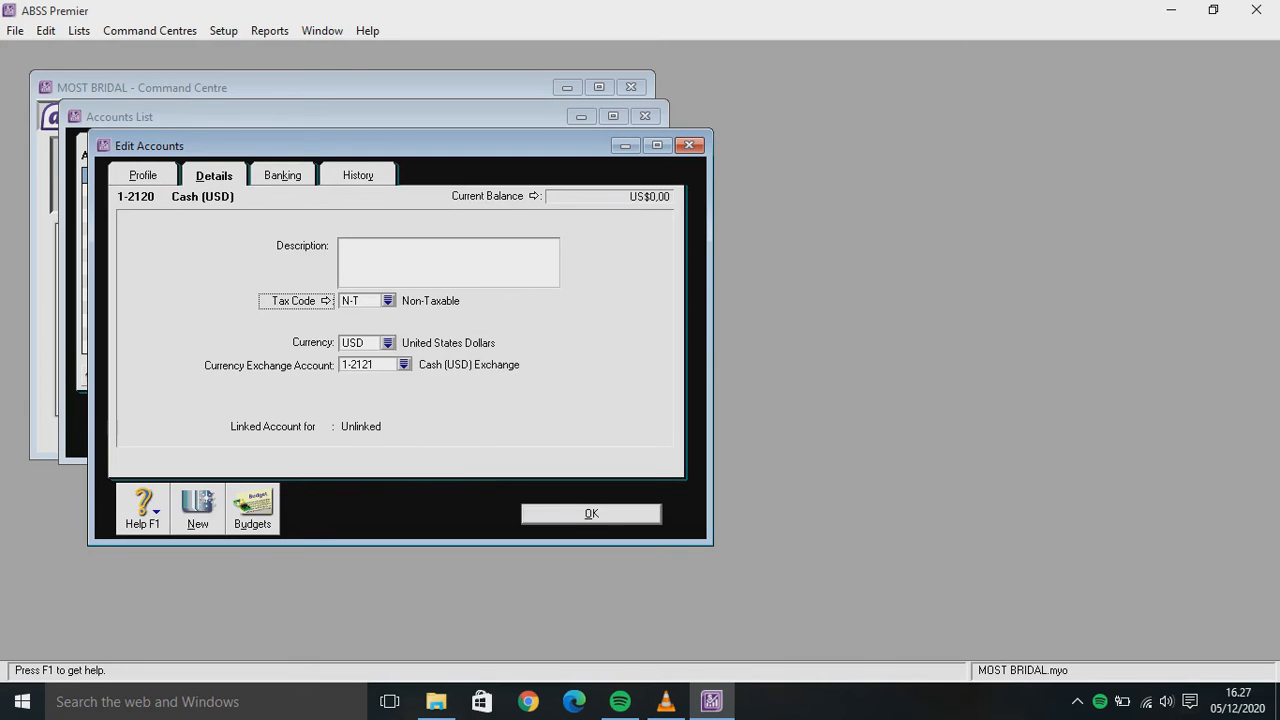
key("Return")
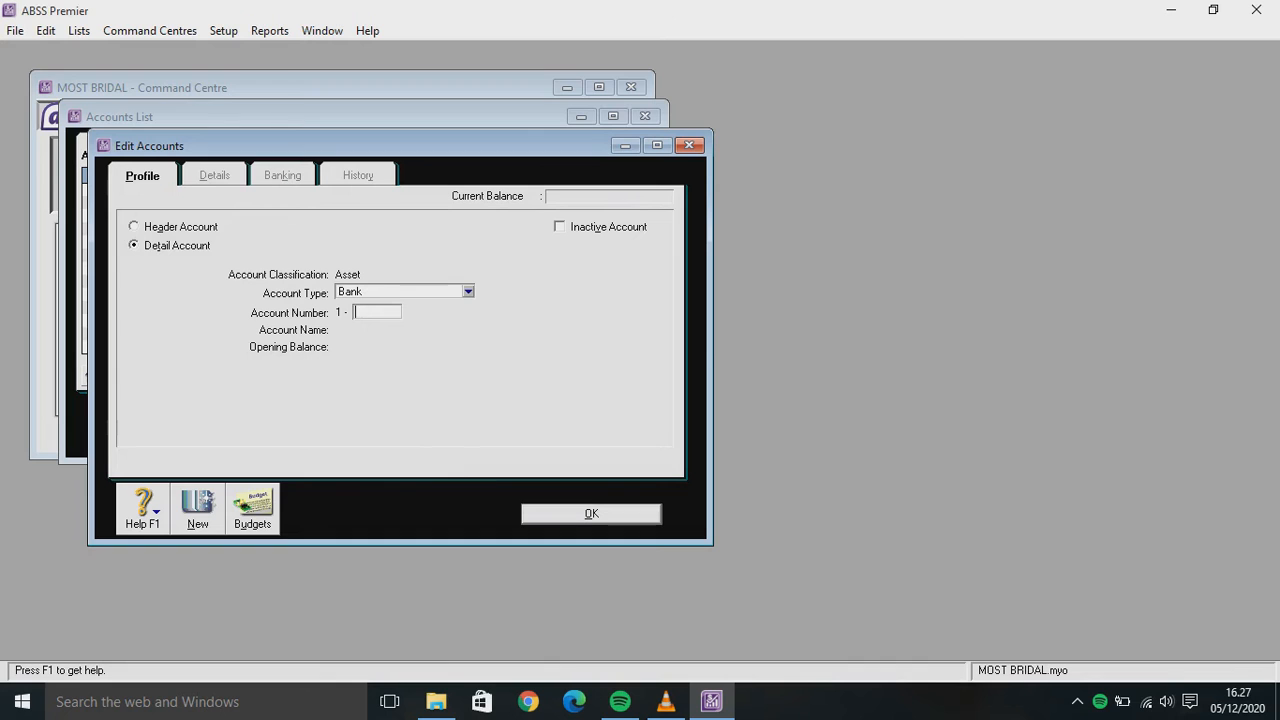
Keep Bank as the account type for the next new account
left_click(467, 291)
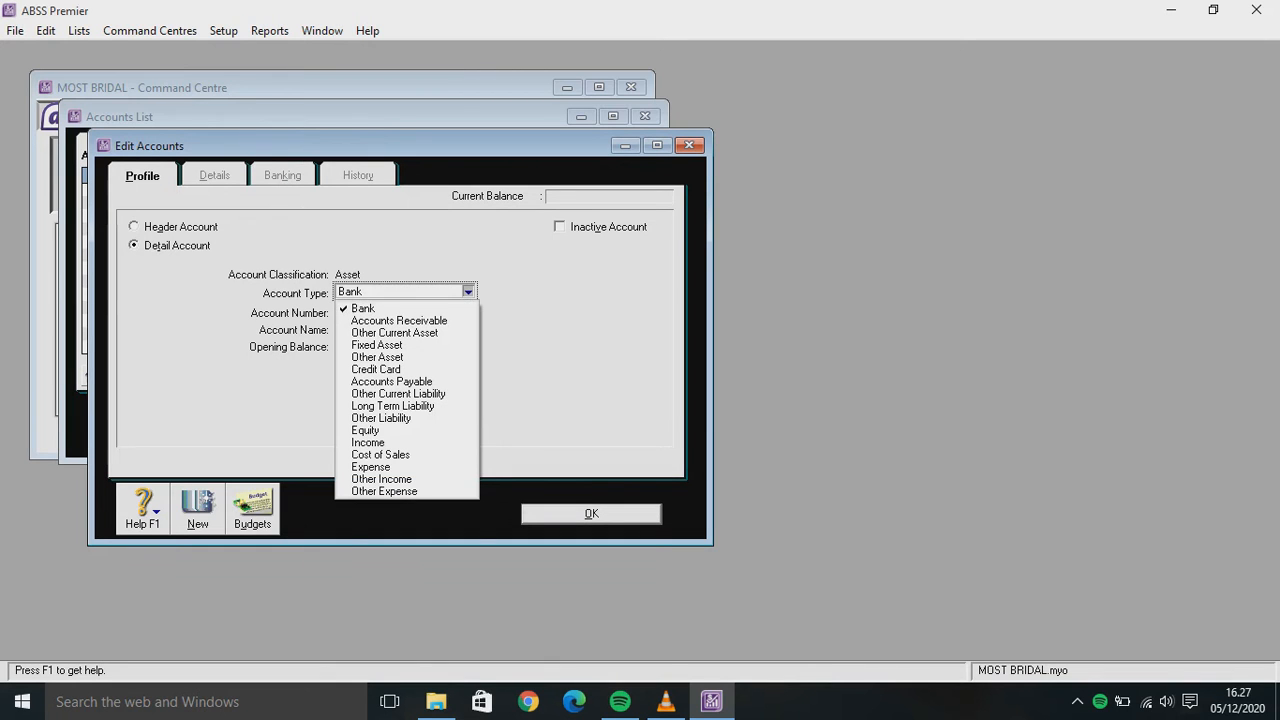
key("Up")
key("Return")
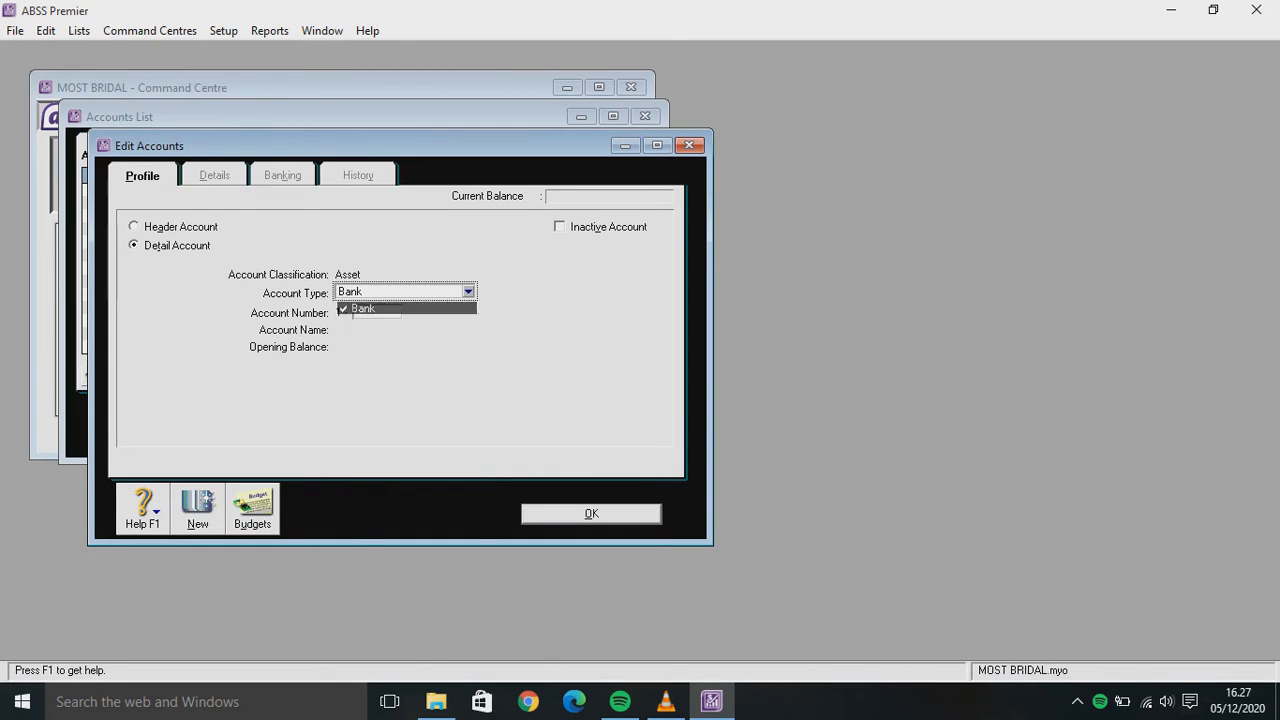
Create account 1-2130 Cash (SGD) in SGD, accepting exchange account 1-2131
type("2")
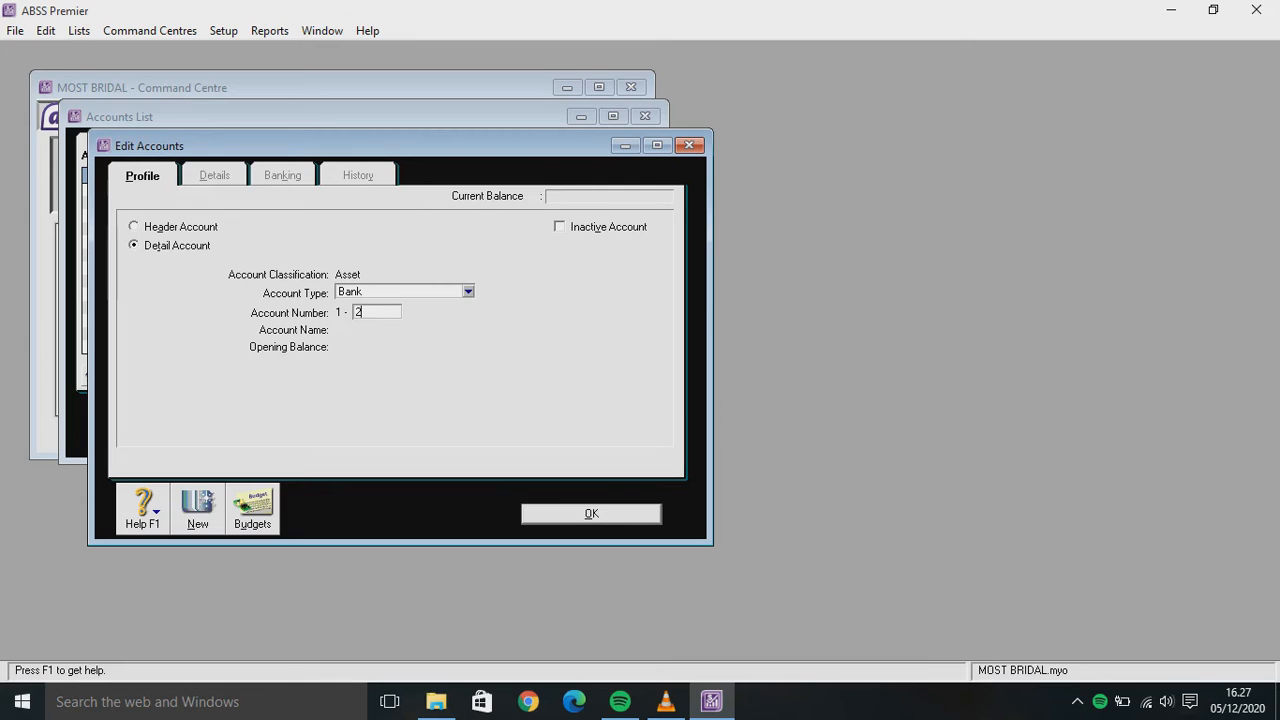
type("130")
key("Tab")
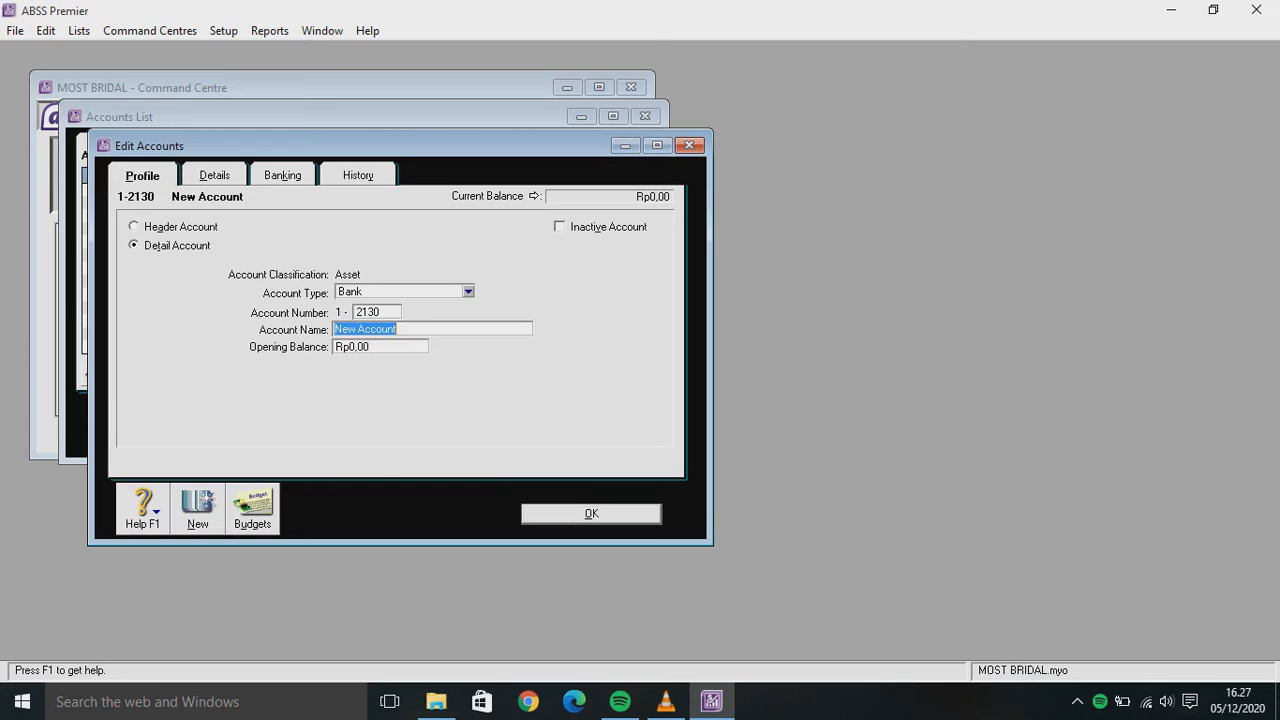
type("Cash (SGD)")
left_click(214, 175)
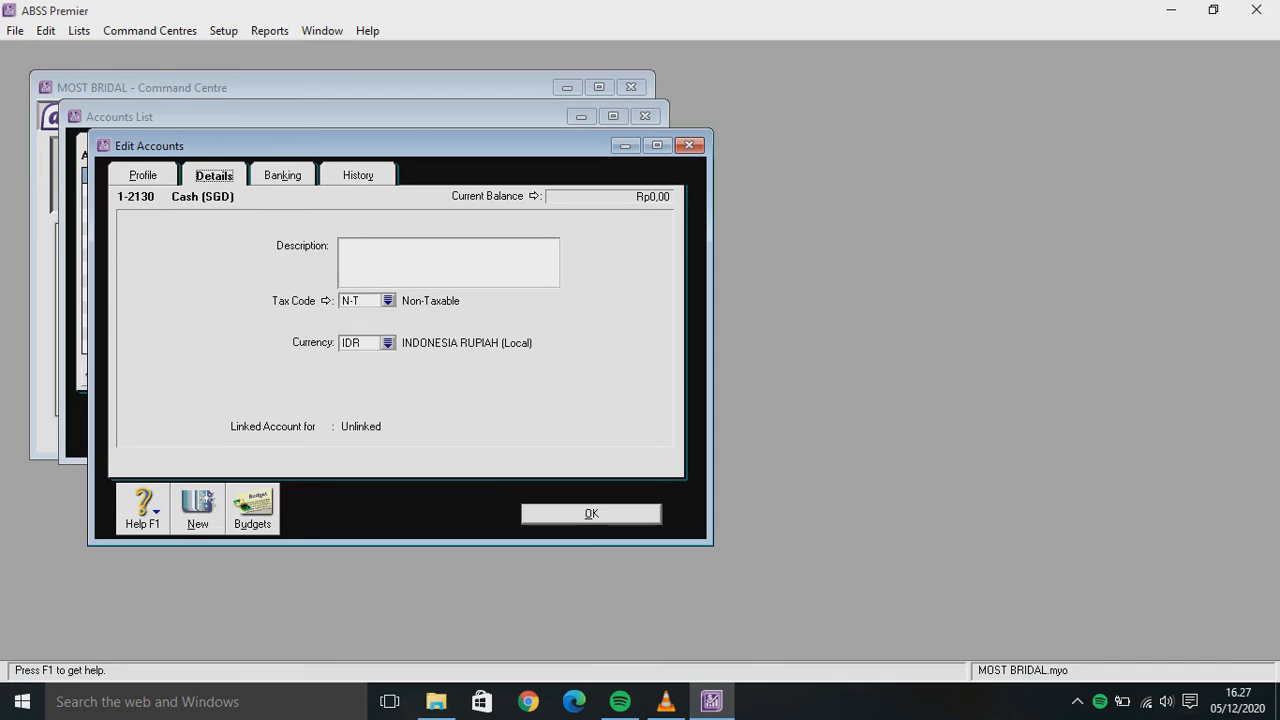
left_click(387, 342)
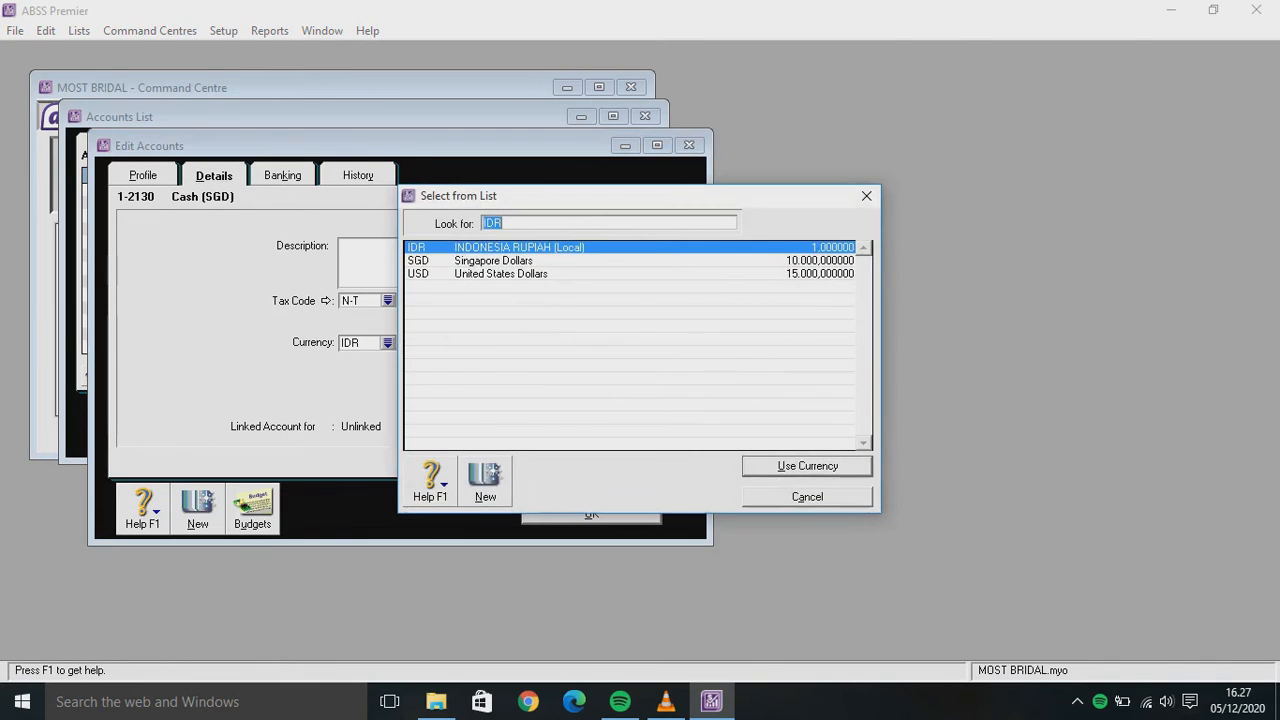
type("SGD")
key("Return")
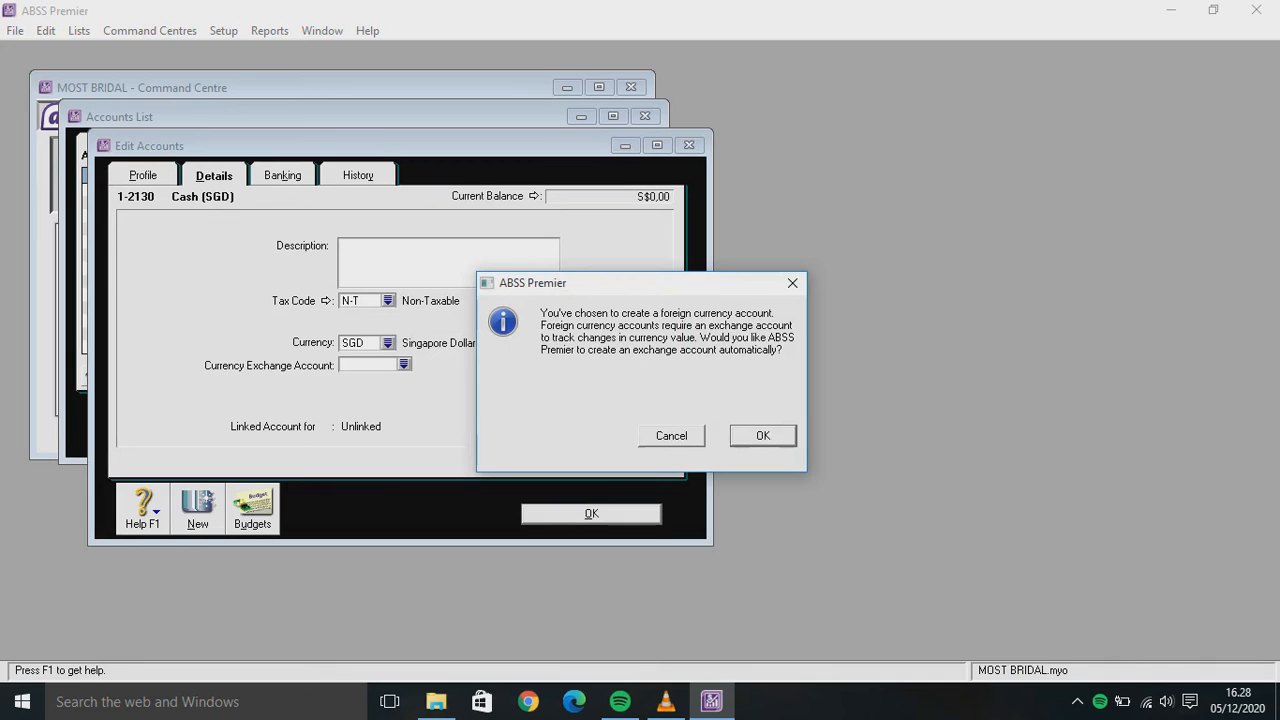
key("Return")
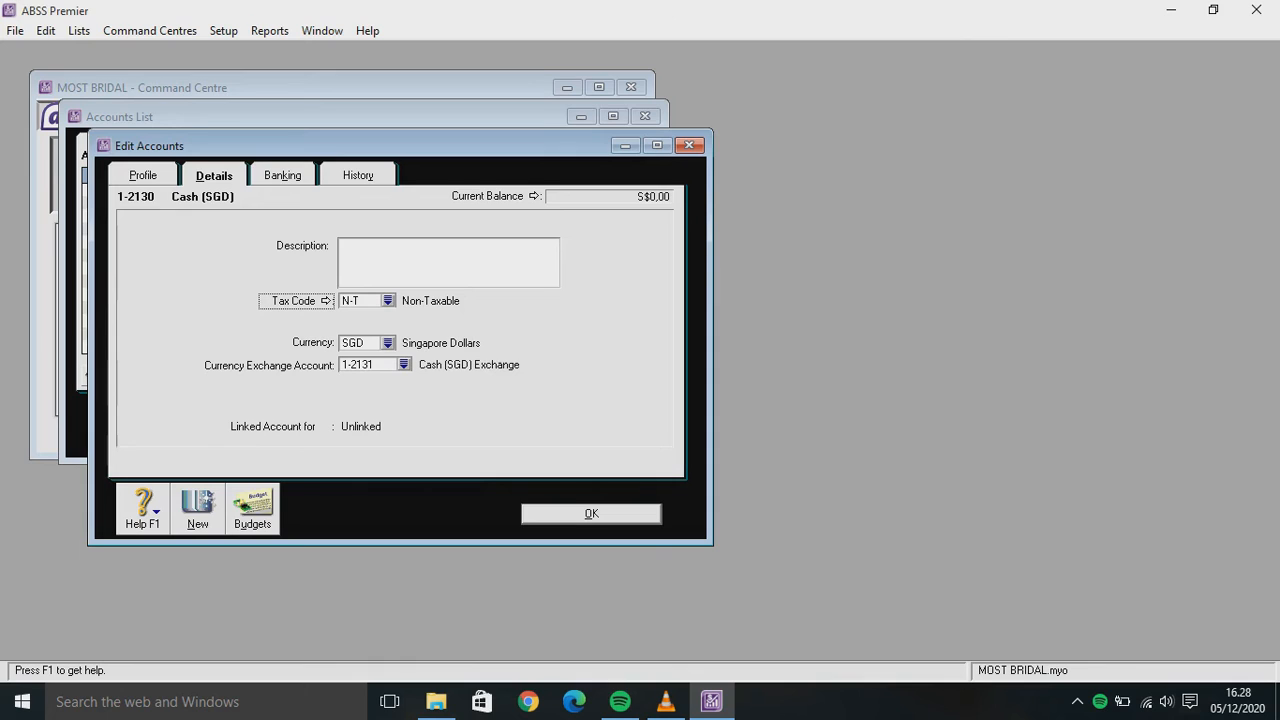
key("alt+n")
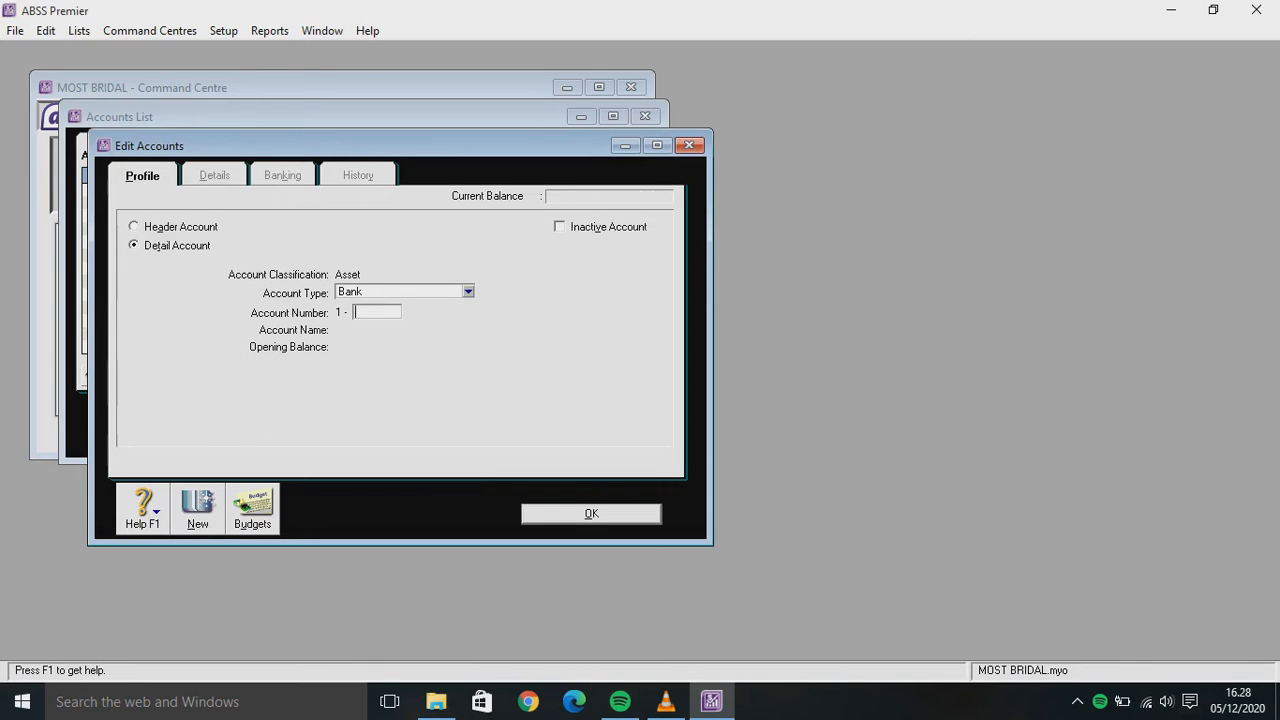
Create bank account 1-2150 Bank (USD) in US dollars with its exchange account
type("2150")
key("Tab")
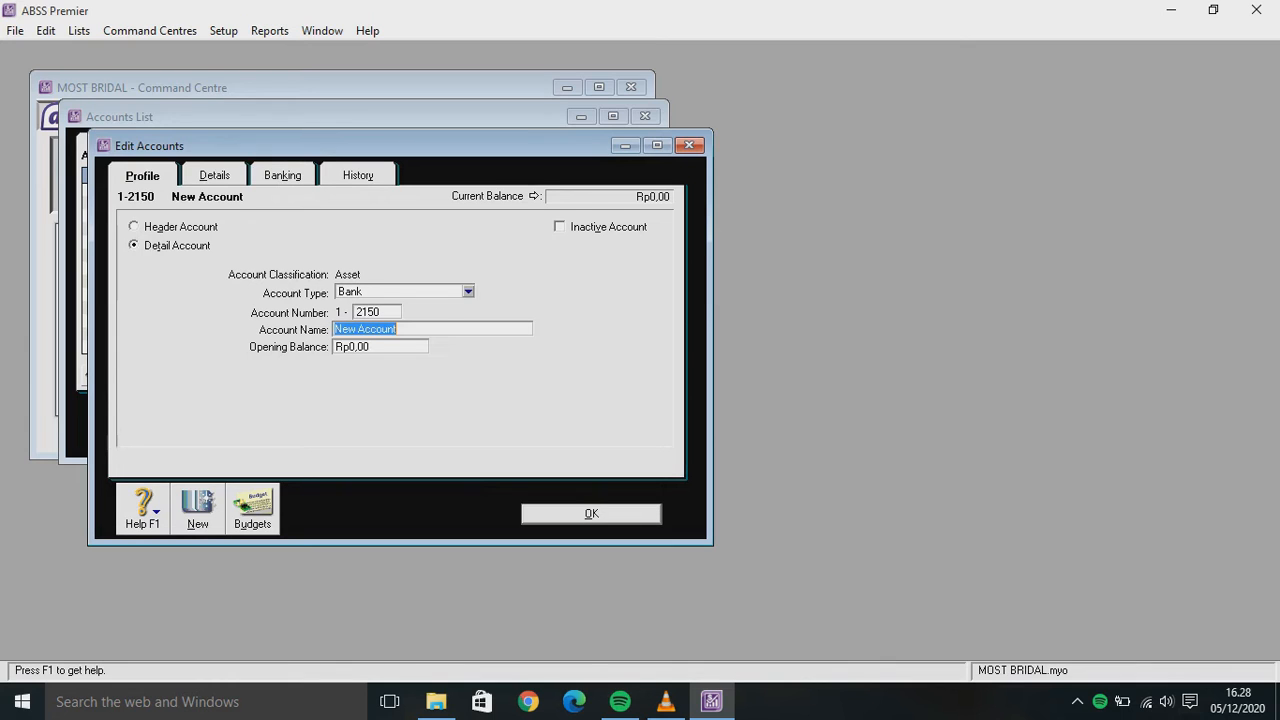
type("Bank")
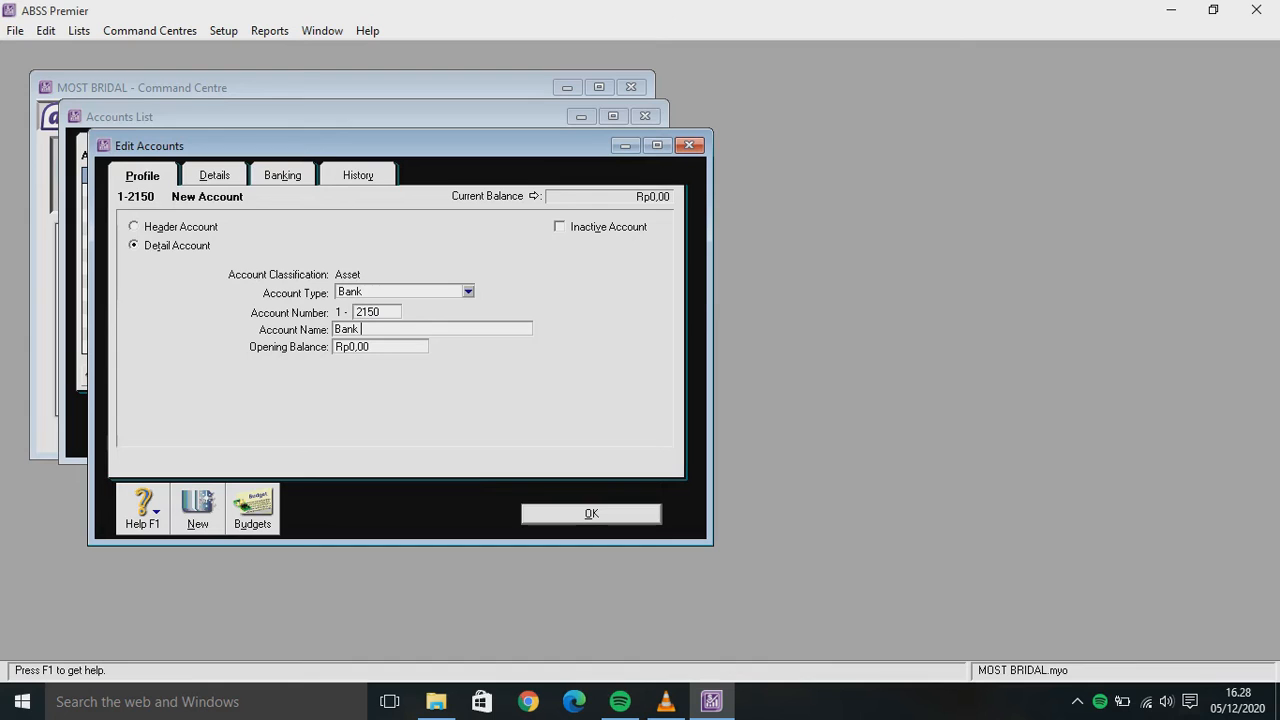
type(" (USD)")
left_click(214, 175)
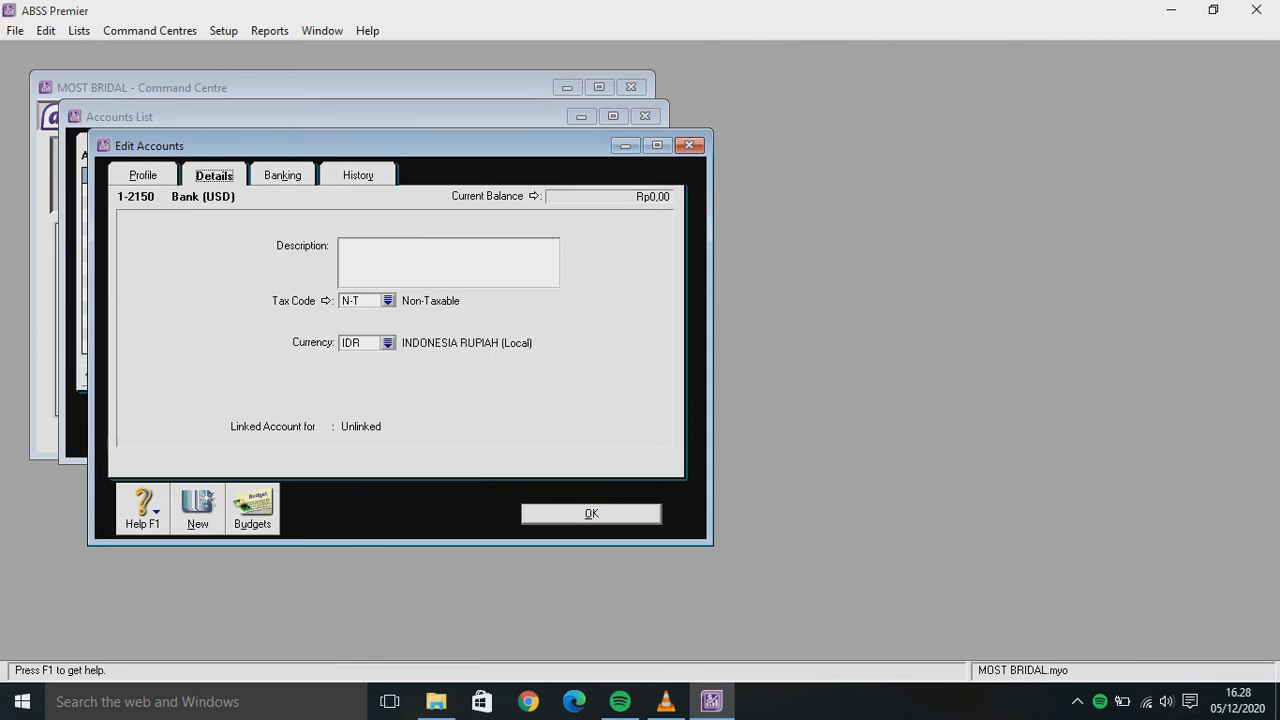
left_click(388, 342)
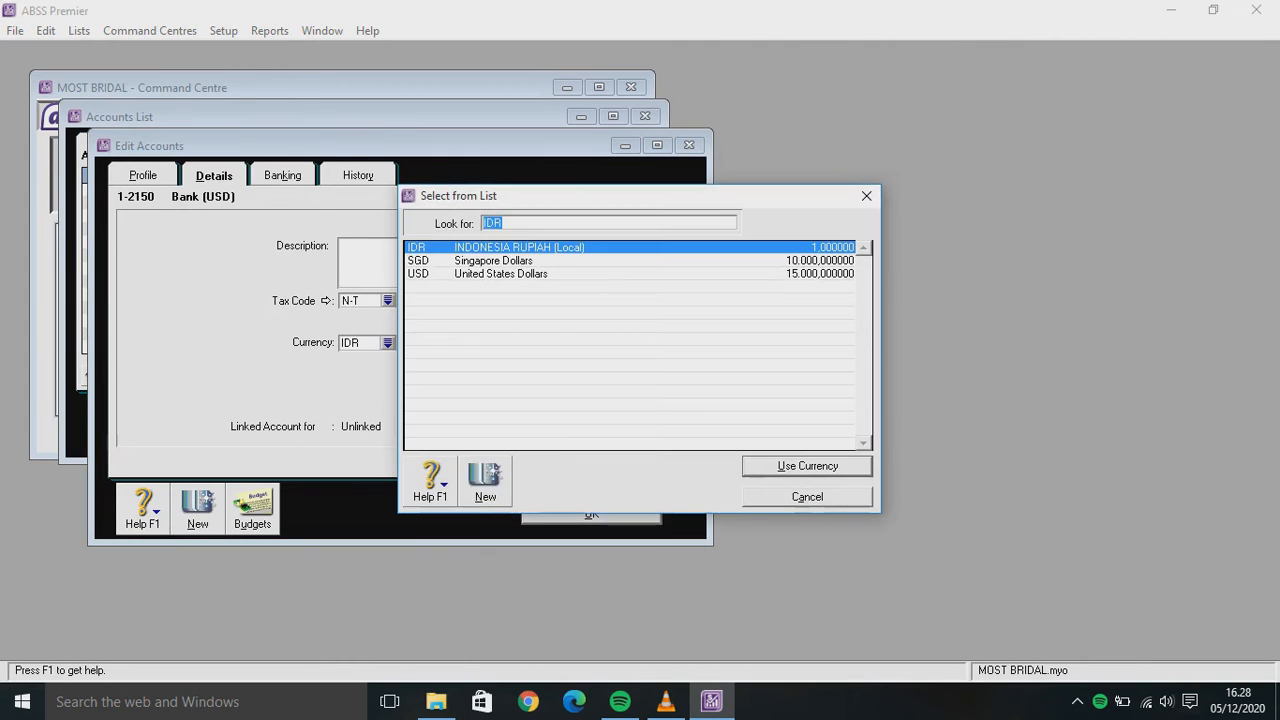
type("u")
key("Return")
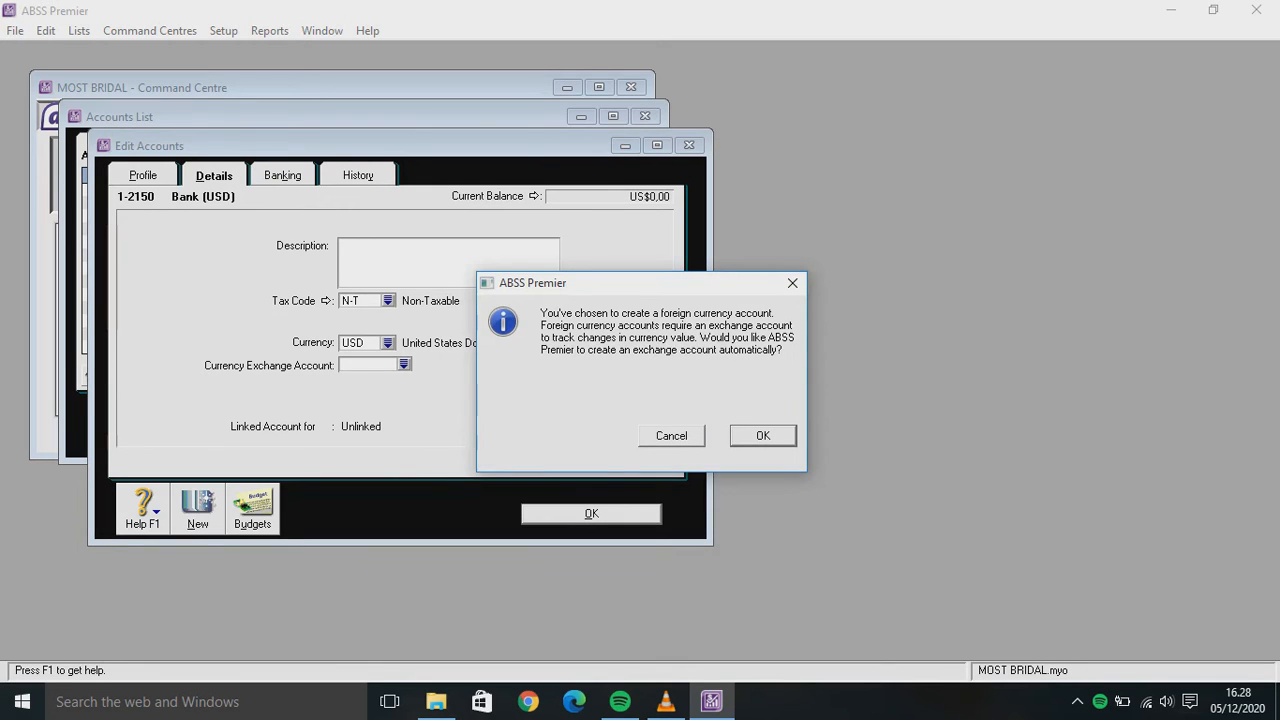
key("Return")
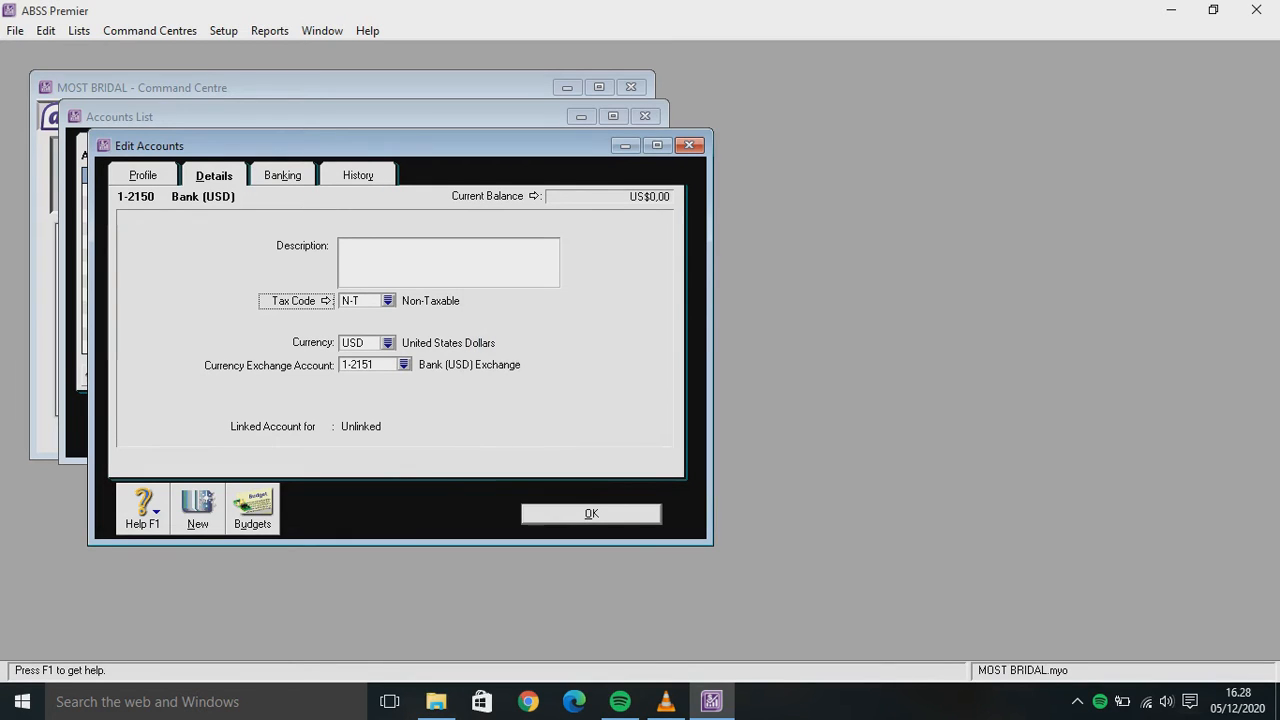
key("alt+n")
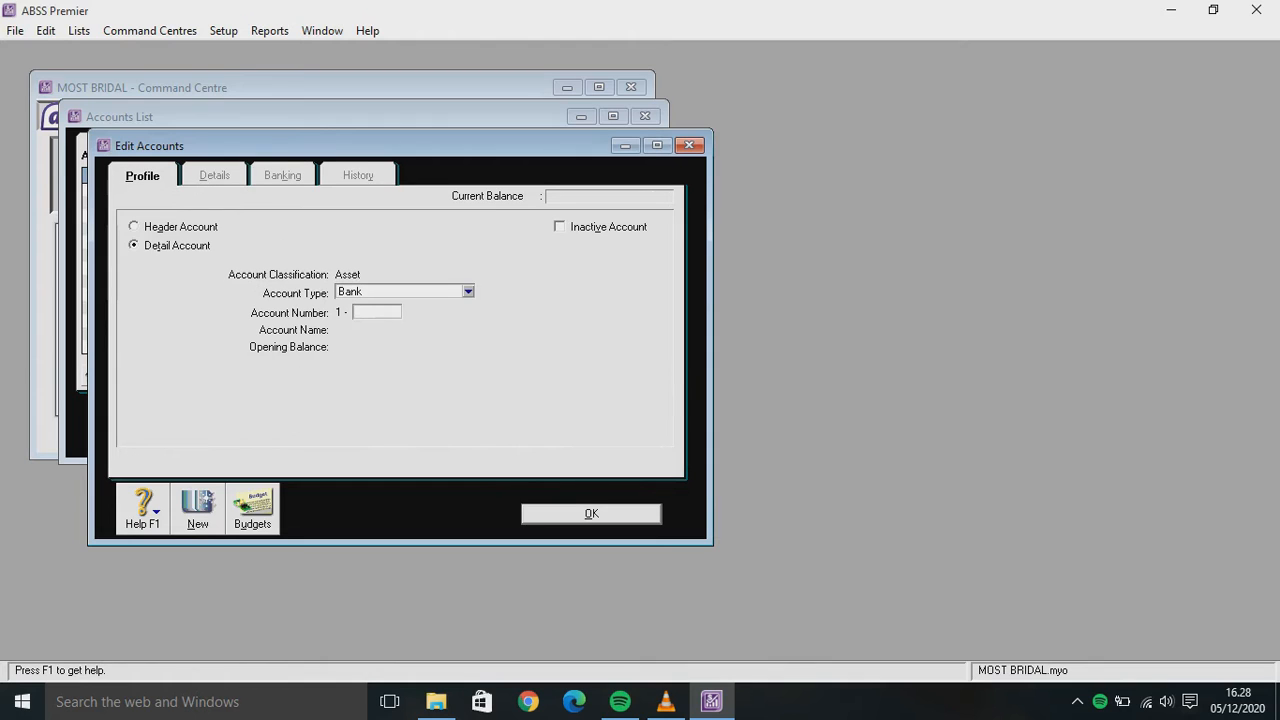
Create bank account 1-2160 Bank (SGD) in Singapore dollars with exchange account 1-2161
type("2160")
key("Tab")
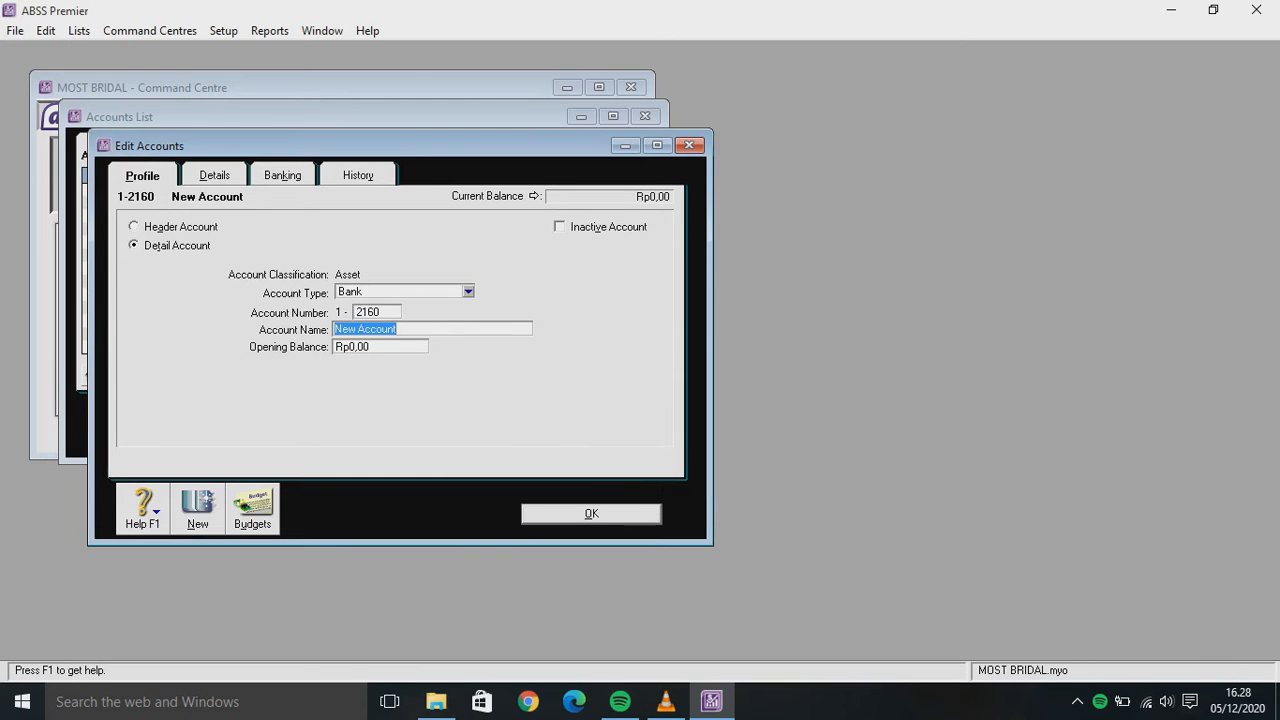
type("Ban")
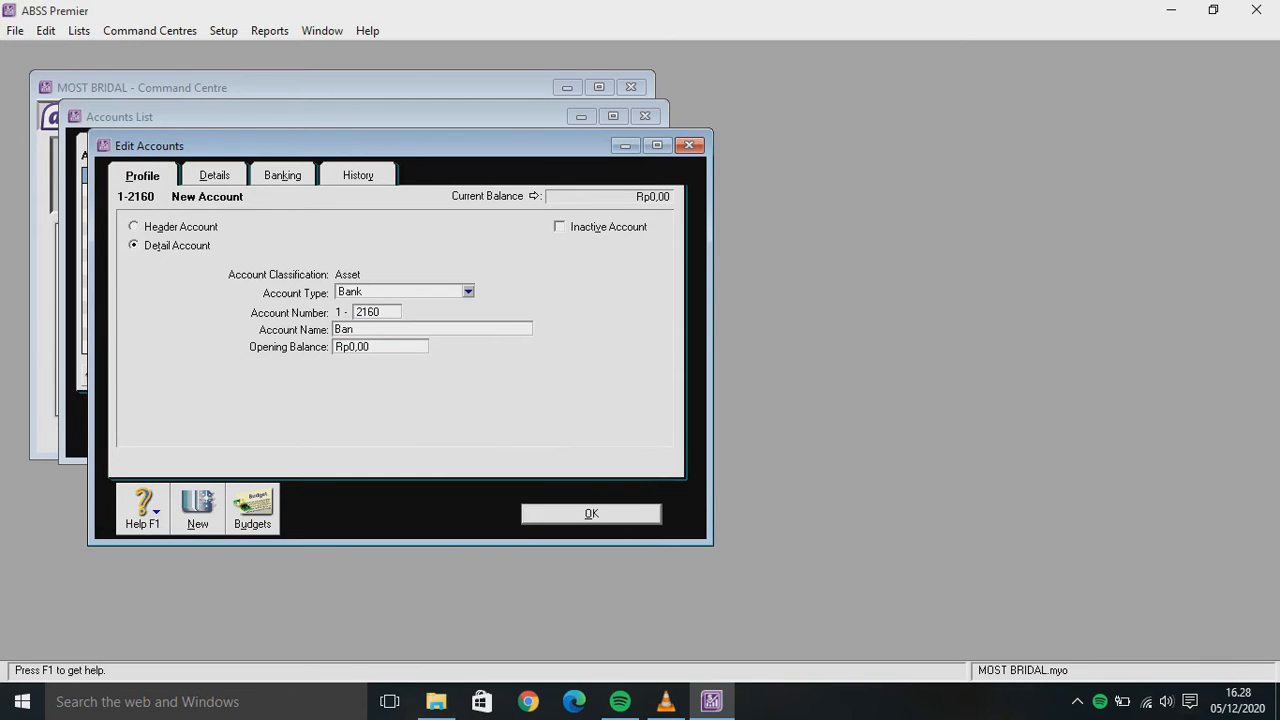
type("k (SGD)")
left_click(214, 175)
left_click(387, 342)
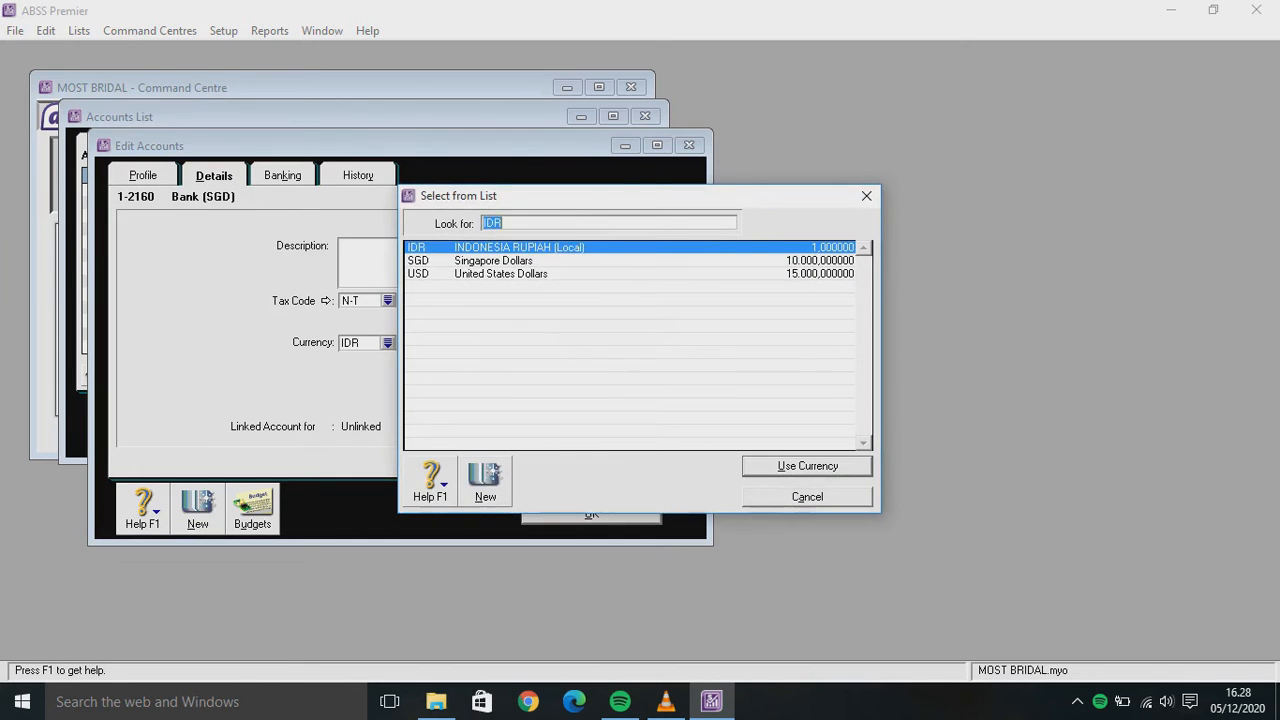
key("Down")
key("Return")
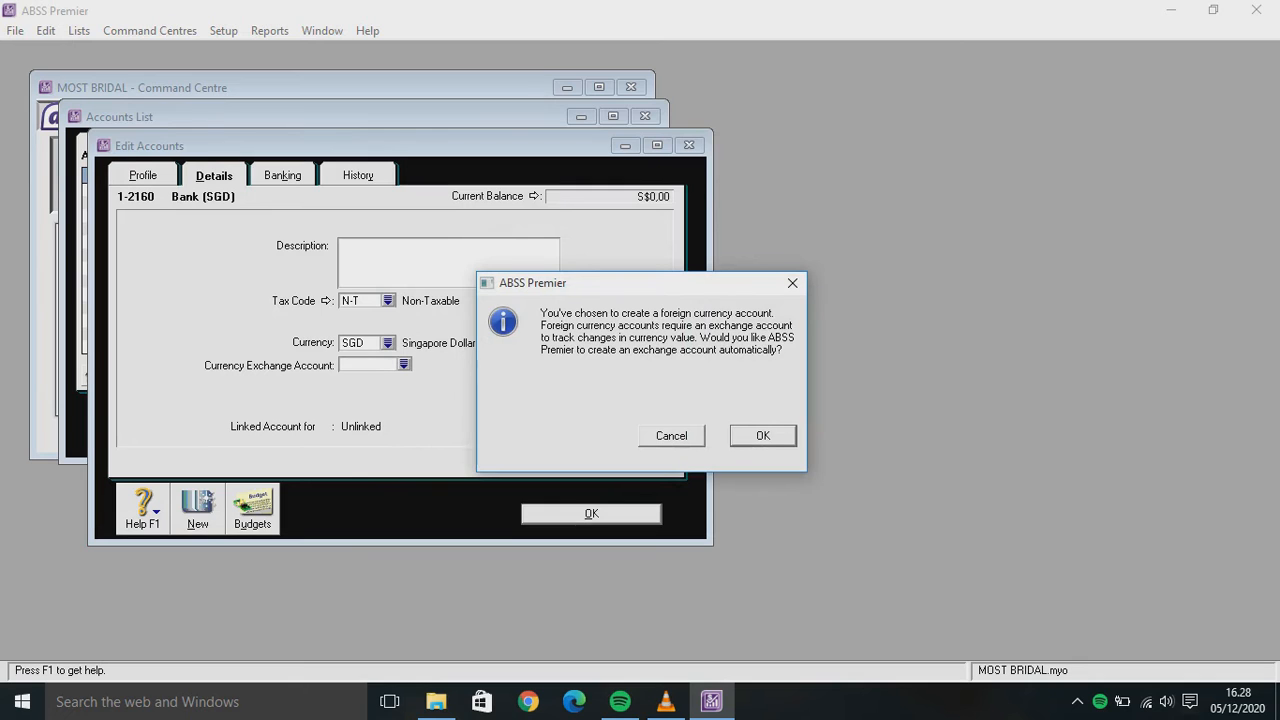
key("Return")
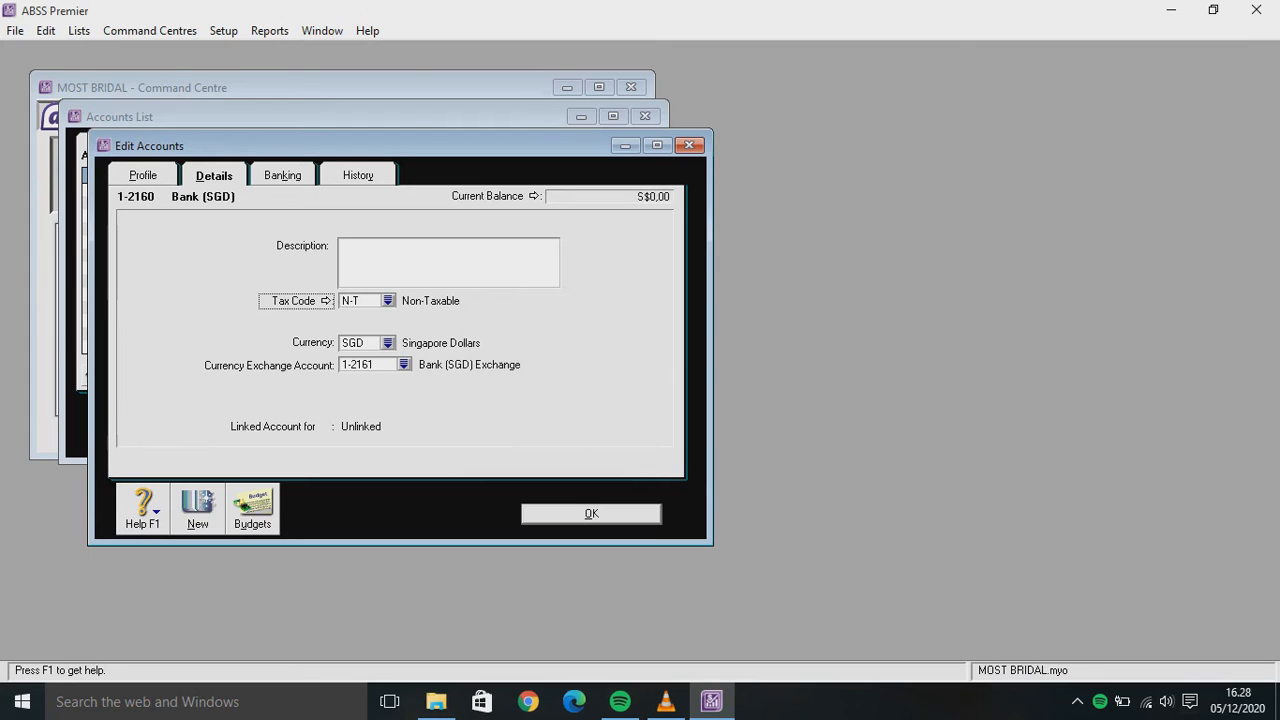
key("alt+n")
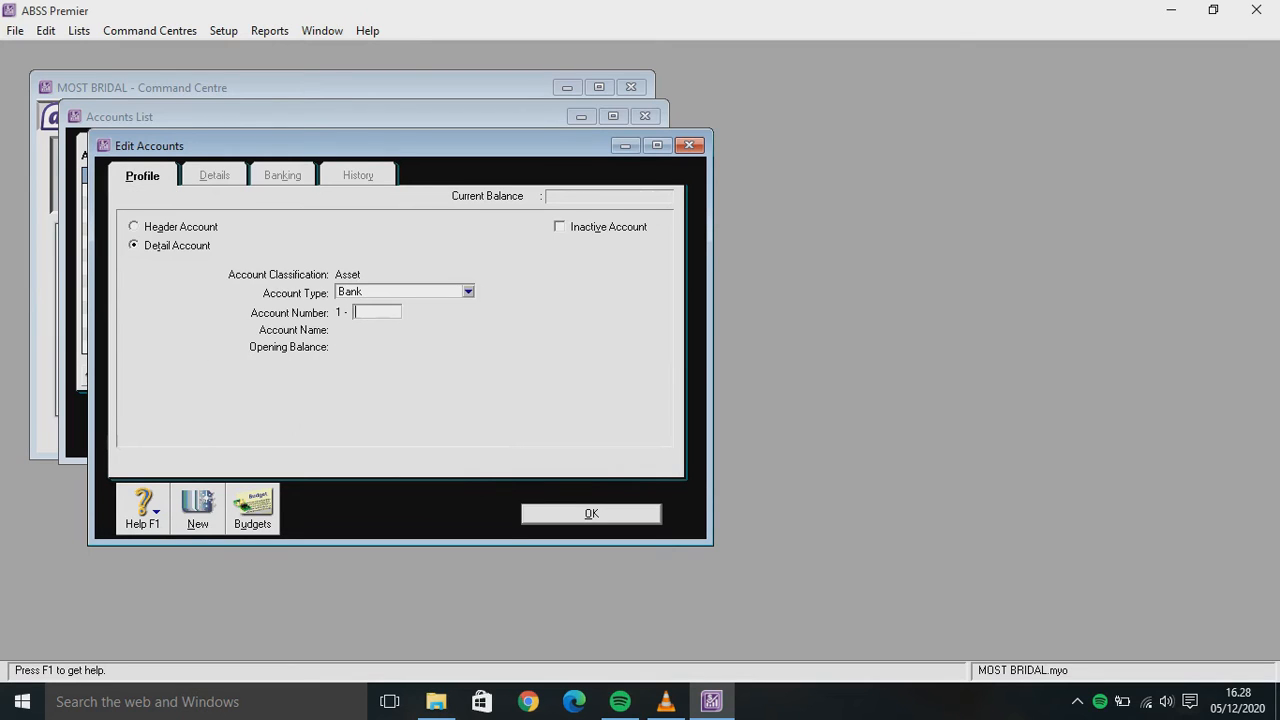
Create Accounts Receivable account 1-2210 Trade Debtors (USD) in USD with its exchange account
left_click(468, 292)
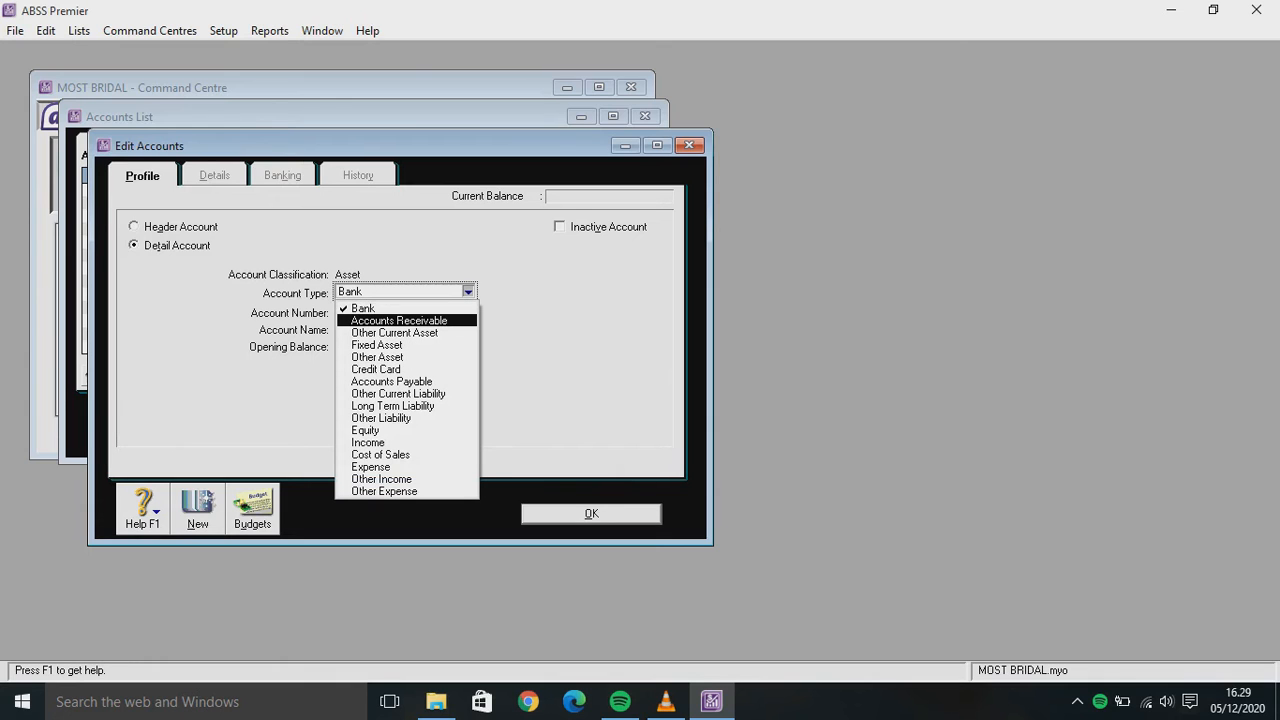
left_click(399, 321)
left_click(377, 312)
type("22")
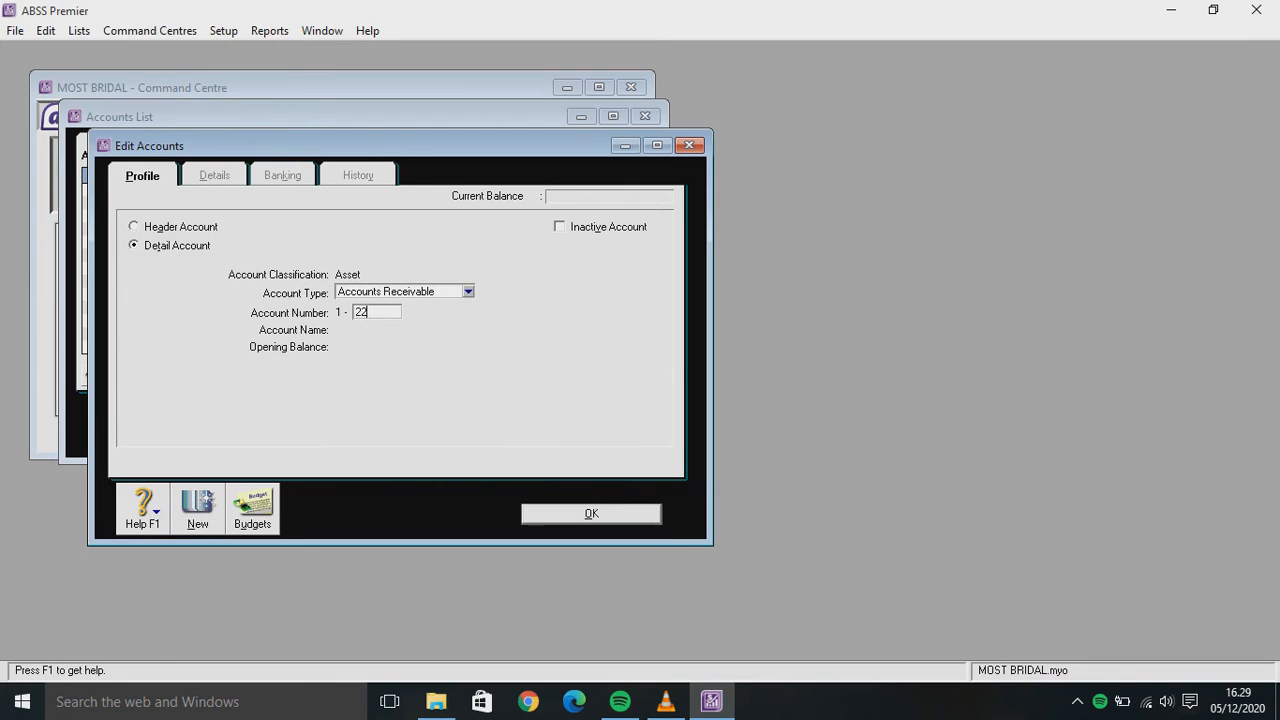
type("10")
key("Tab")
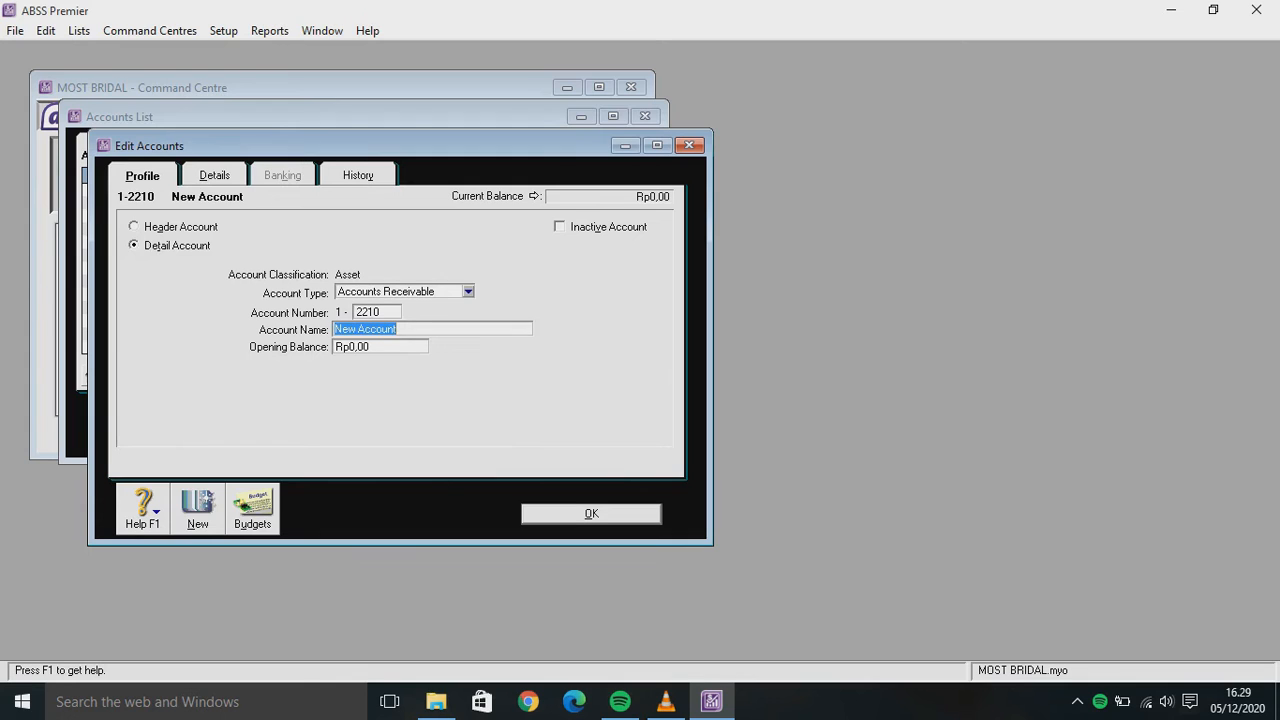
type("Trade ")
type("Debr")
type("ors")
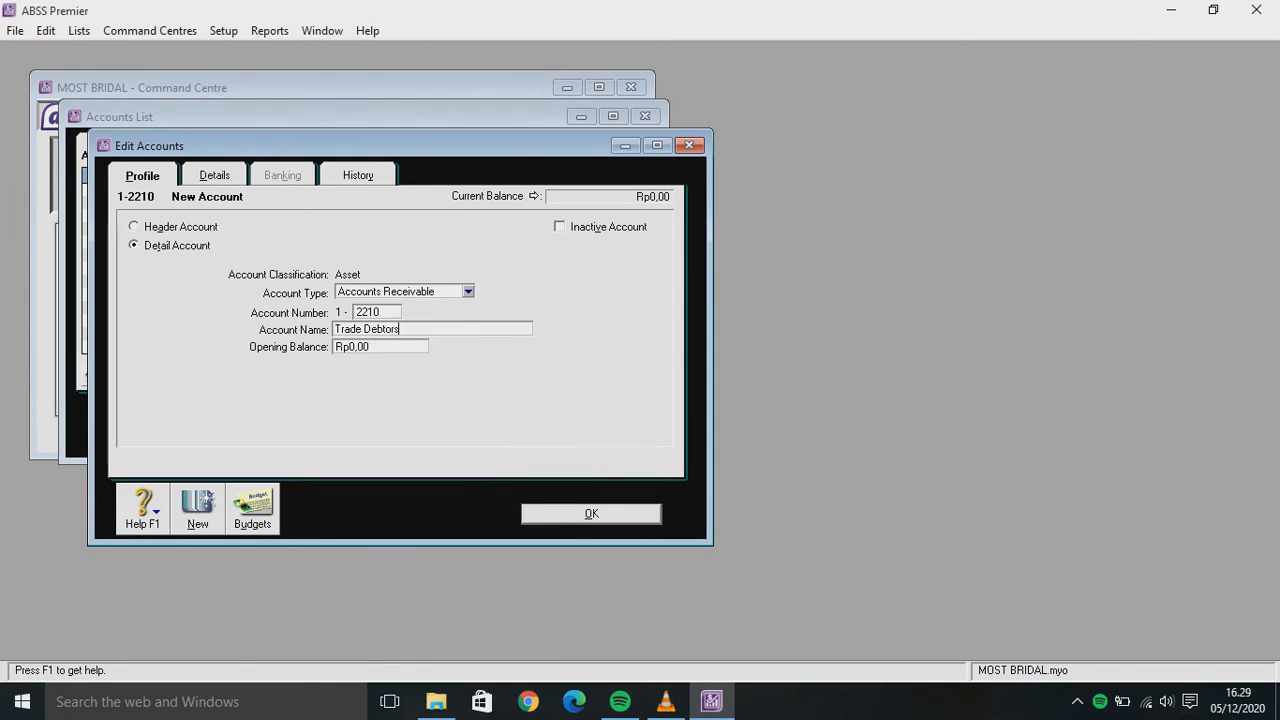
type(" (USD)")
key("ctrl+Tab")
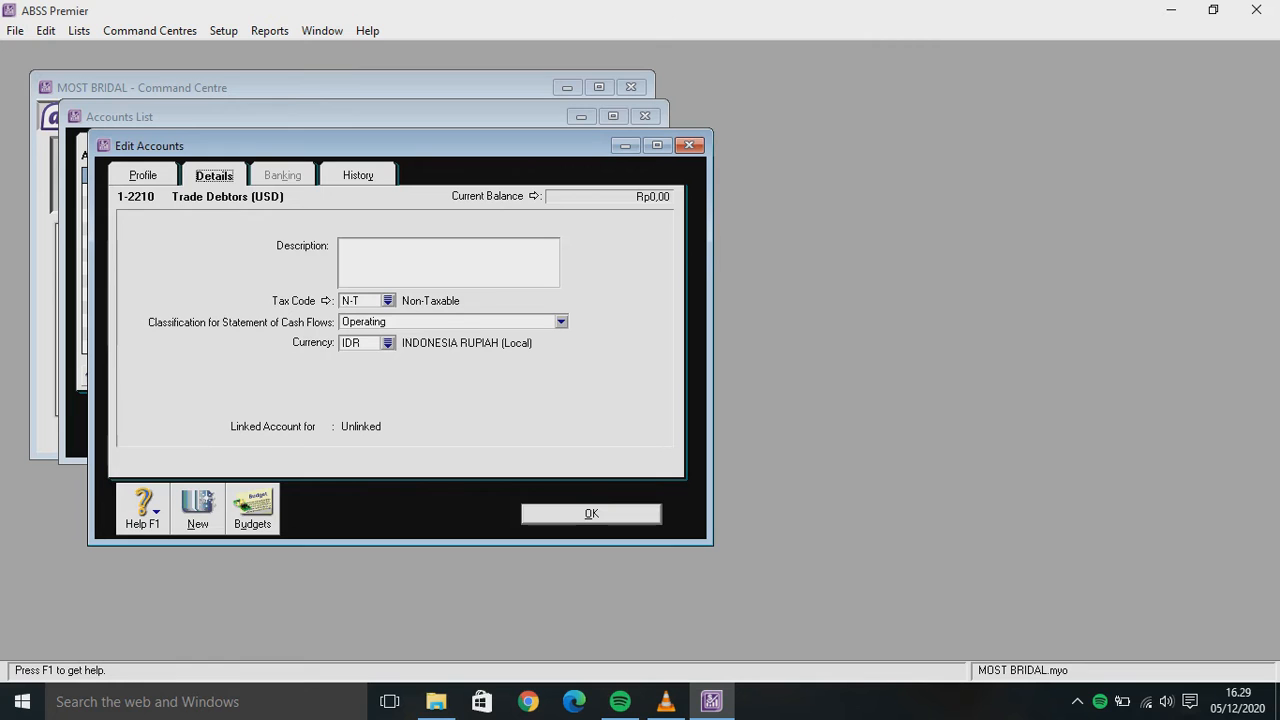
left_click(358, 343)
left_click(388, 343)
type("USD")
key("Return")
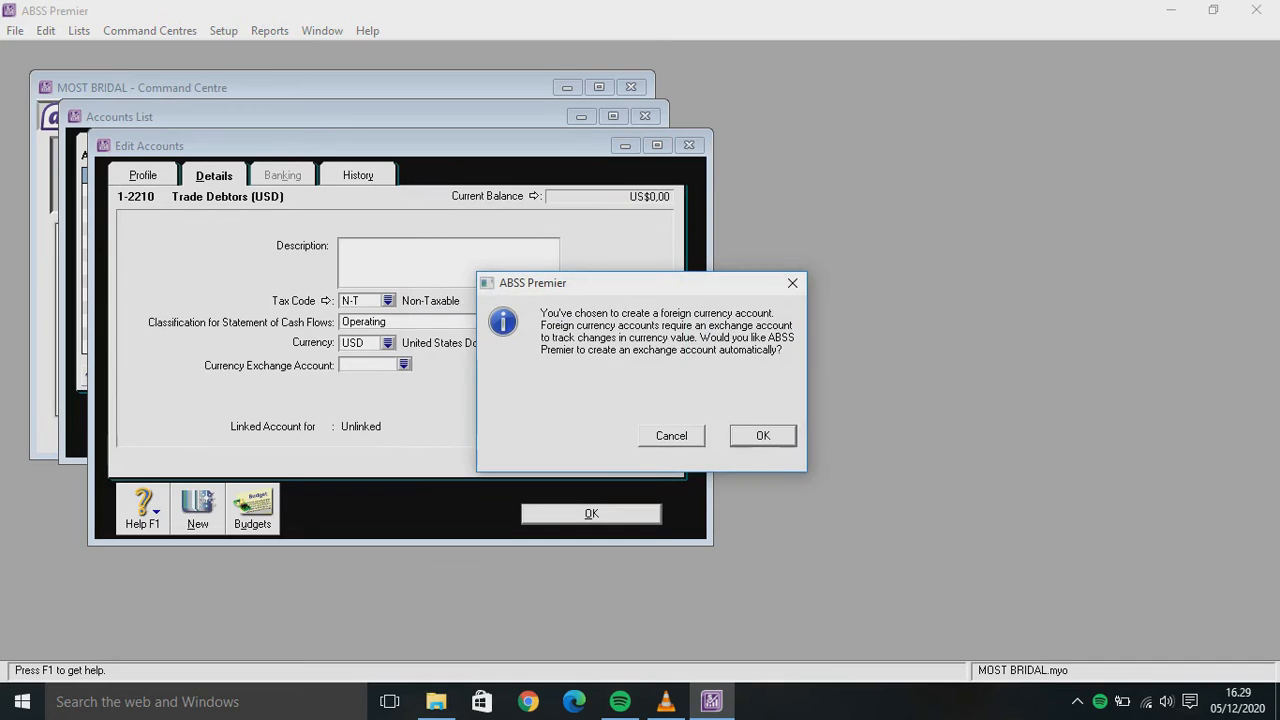
key("Return")
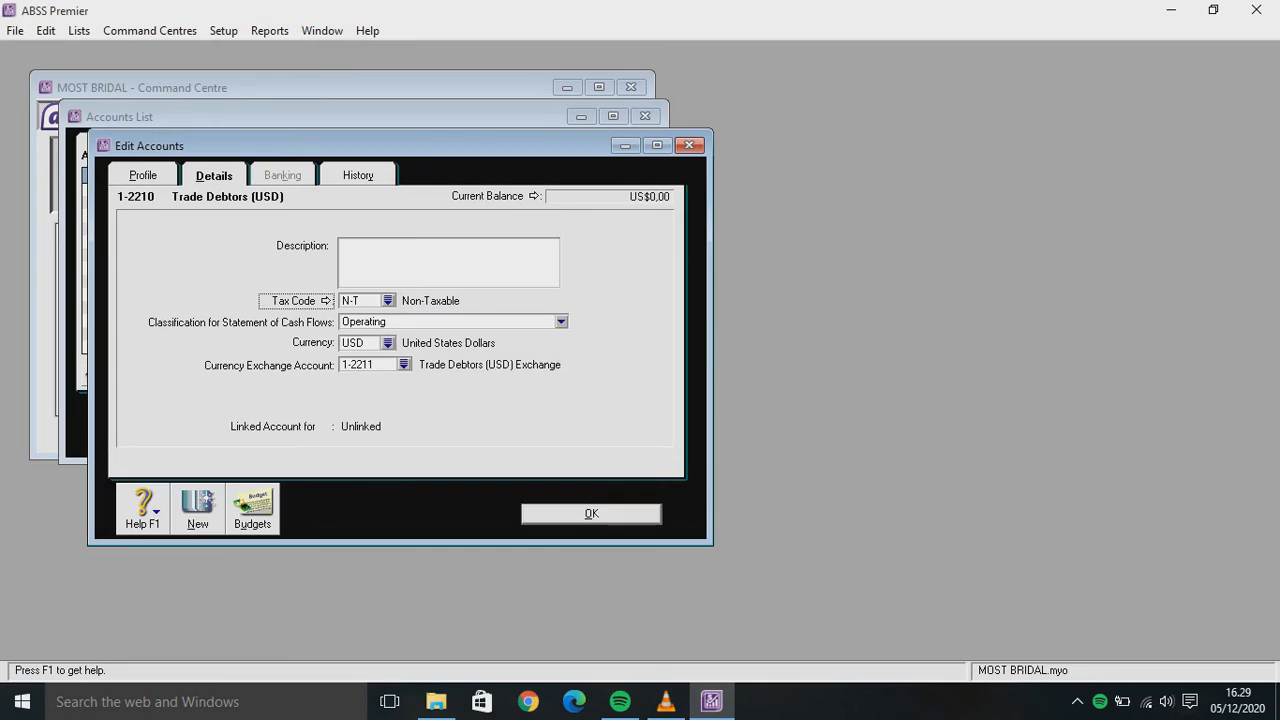
key("Return")
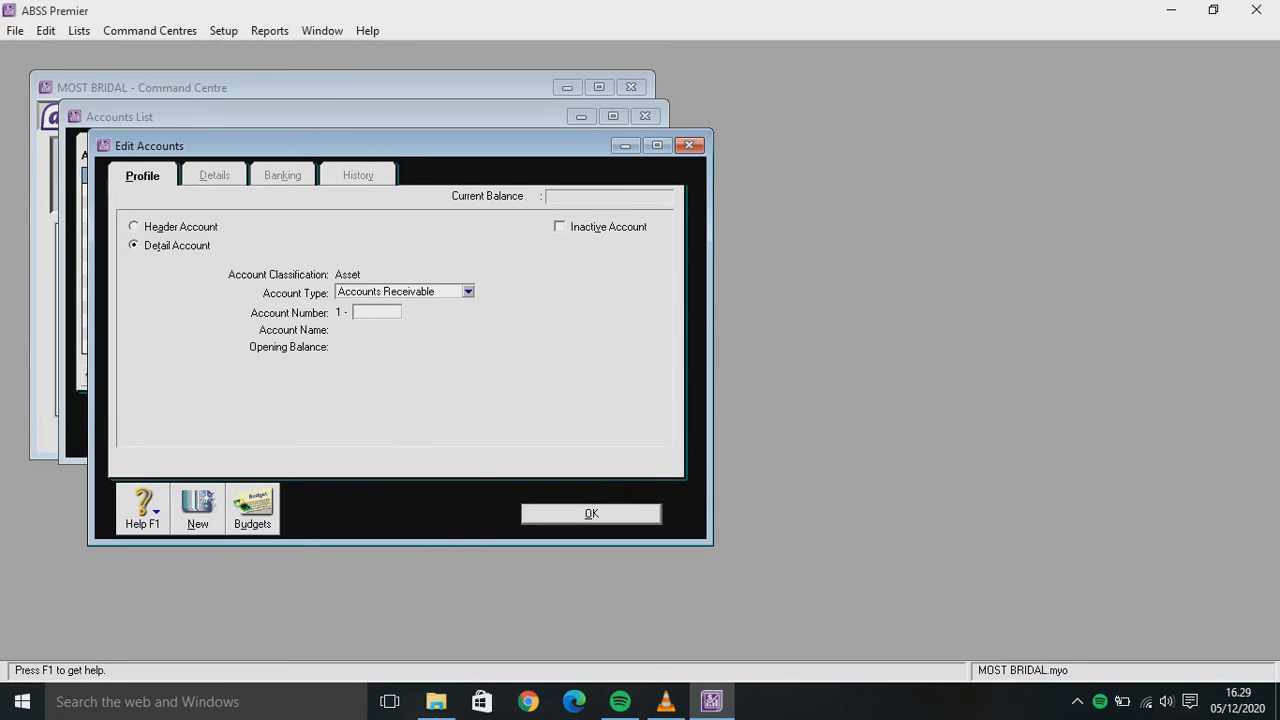
Create account 1-2220 Trade Debtors (SGD) in SGD with exchange account 1-2221
type("2220")
key("Tab")
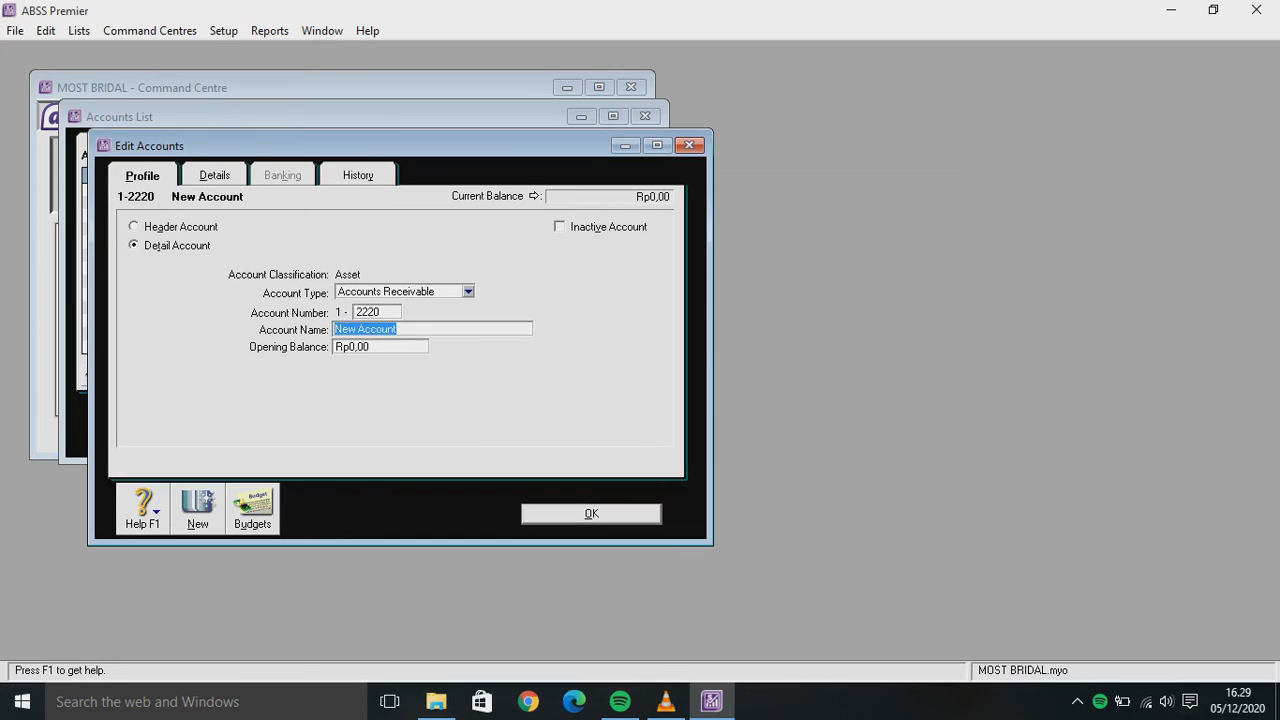
type("T")
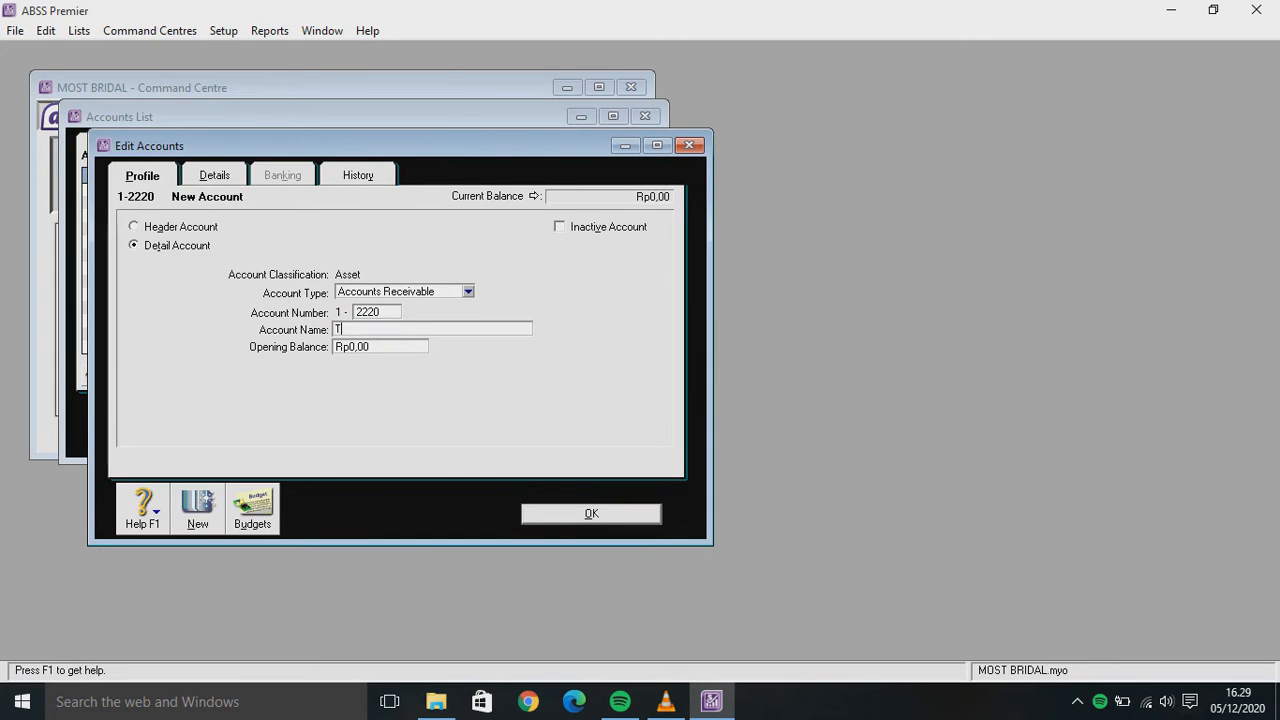
type("rade Debtors (S")
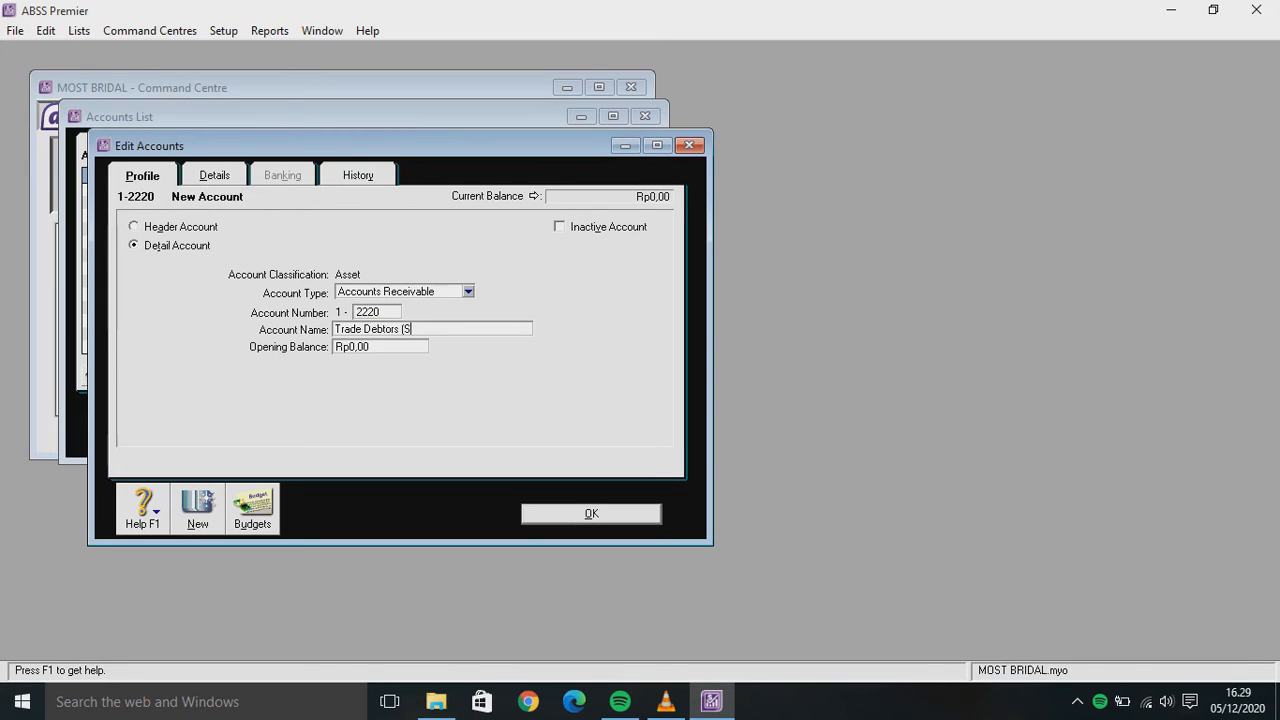
type("GD)")
key("ctrl+Tab")
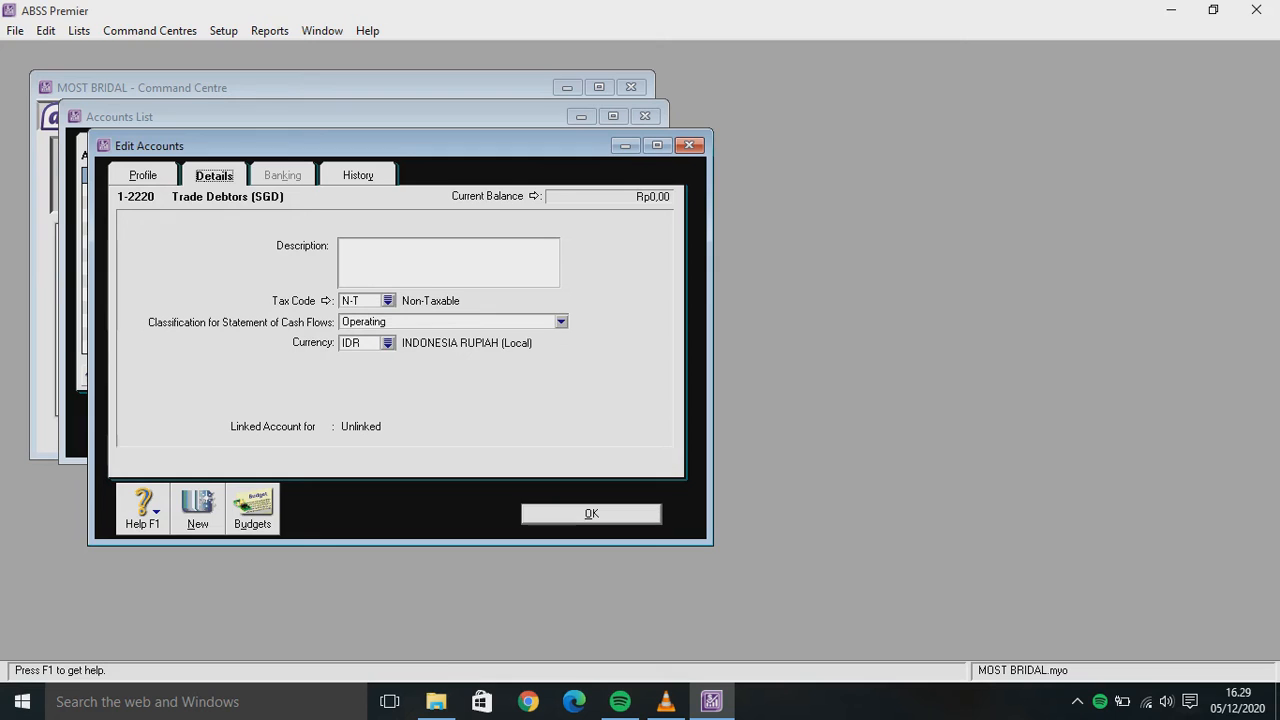
left_click(388, 343)
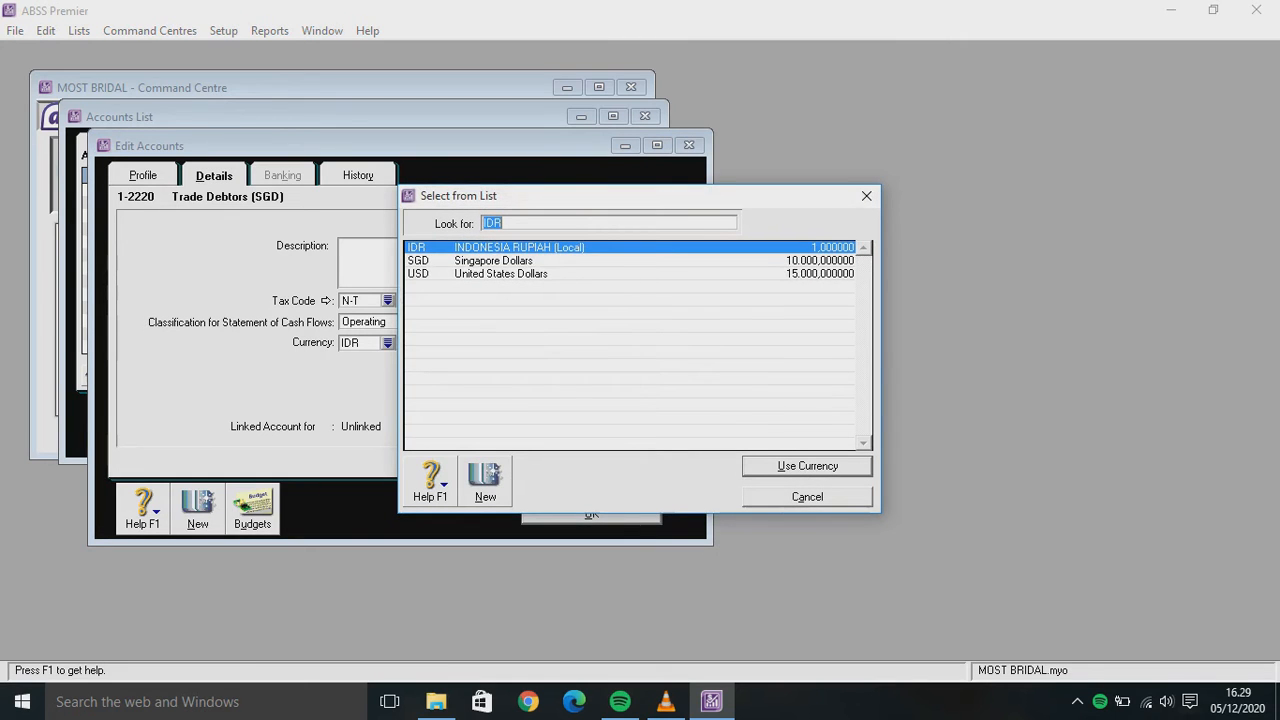
type("SGD")
key("Return")
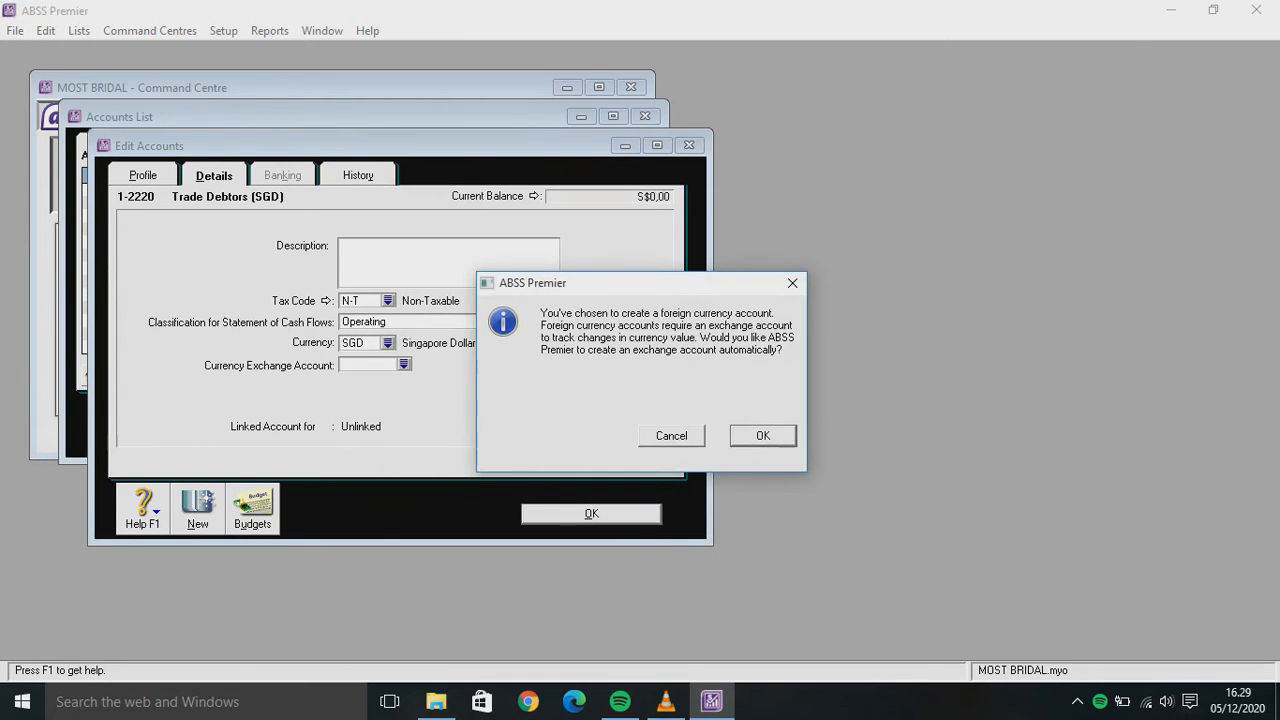
key("Return")
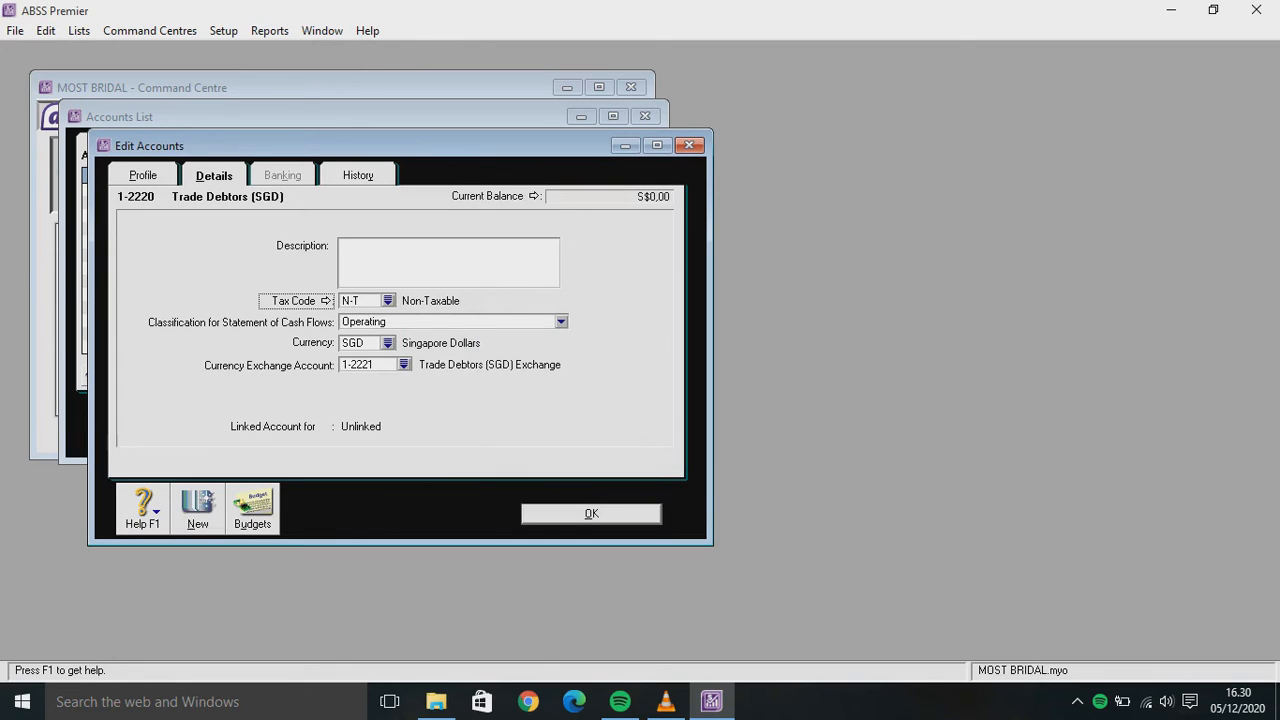
key("ctrl+n")
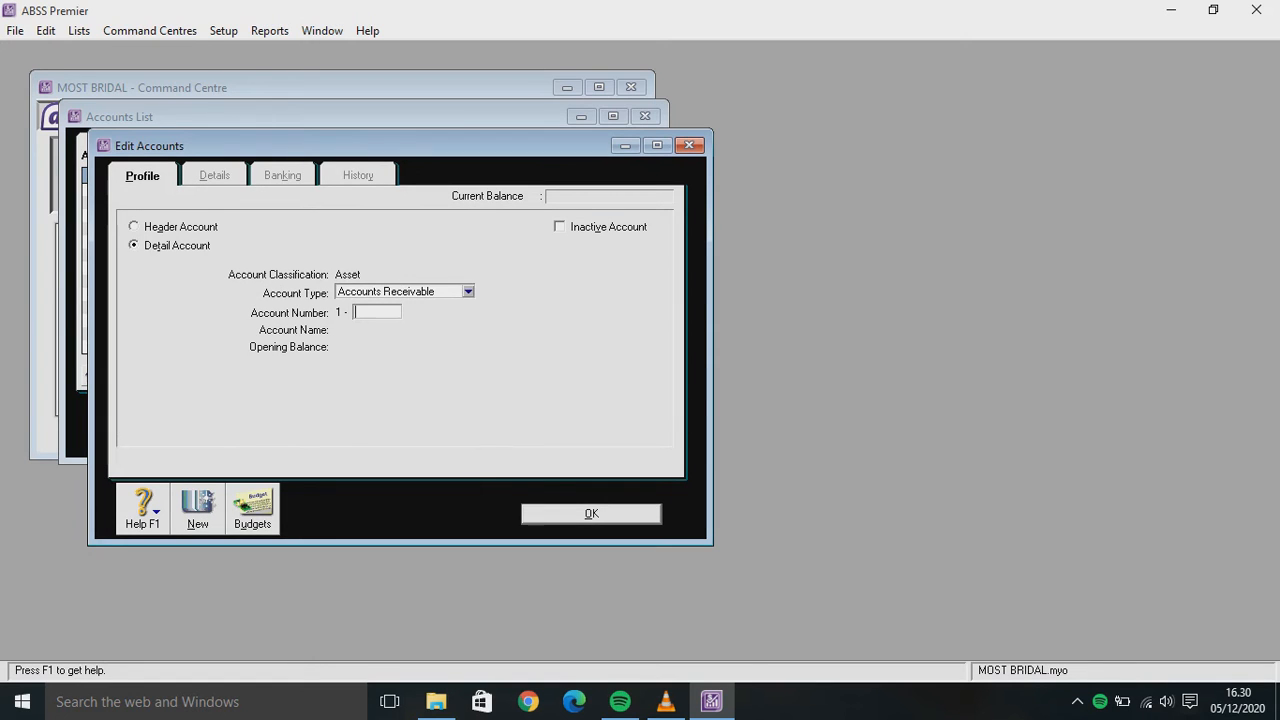
Start an Accounts Payable account 2-2220 named Trade Creditors (USD)
left_click(468, 292)
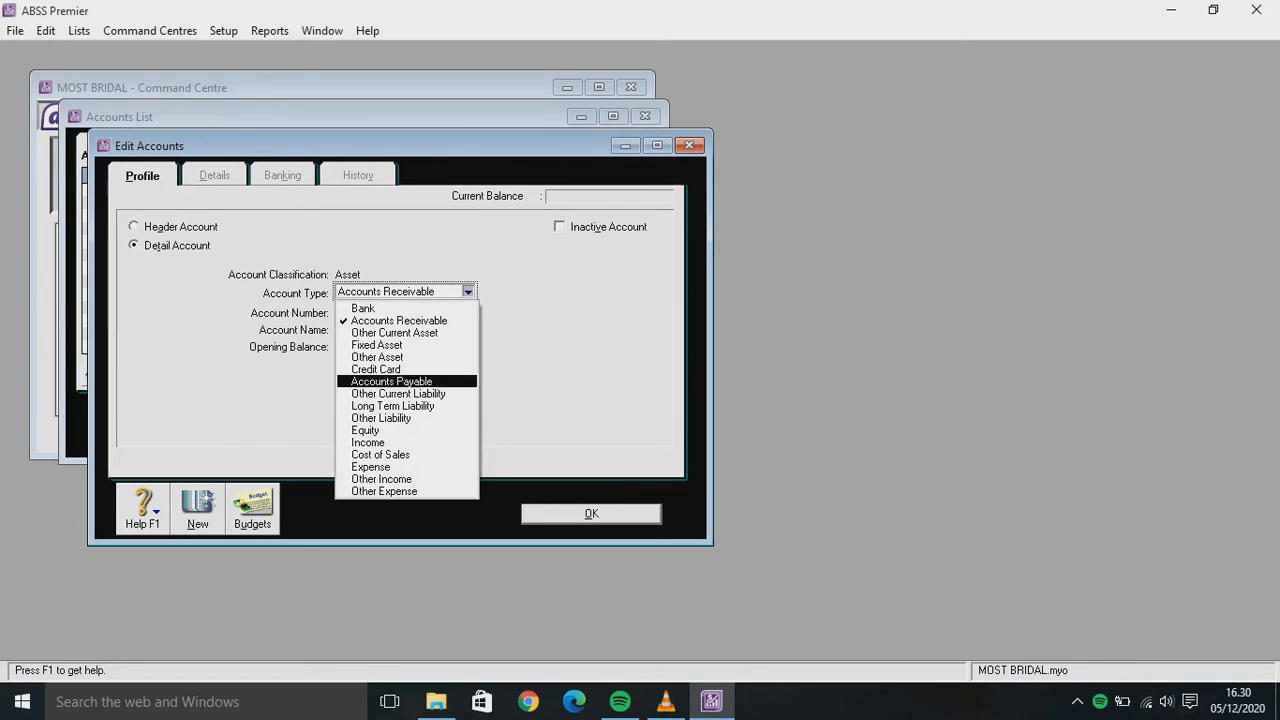
left_click(391, 381)
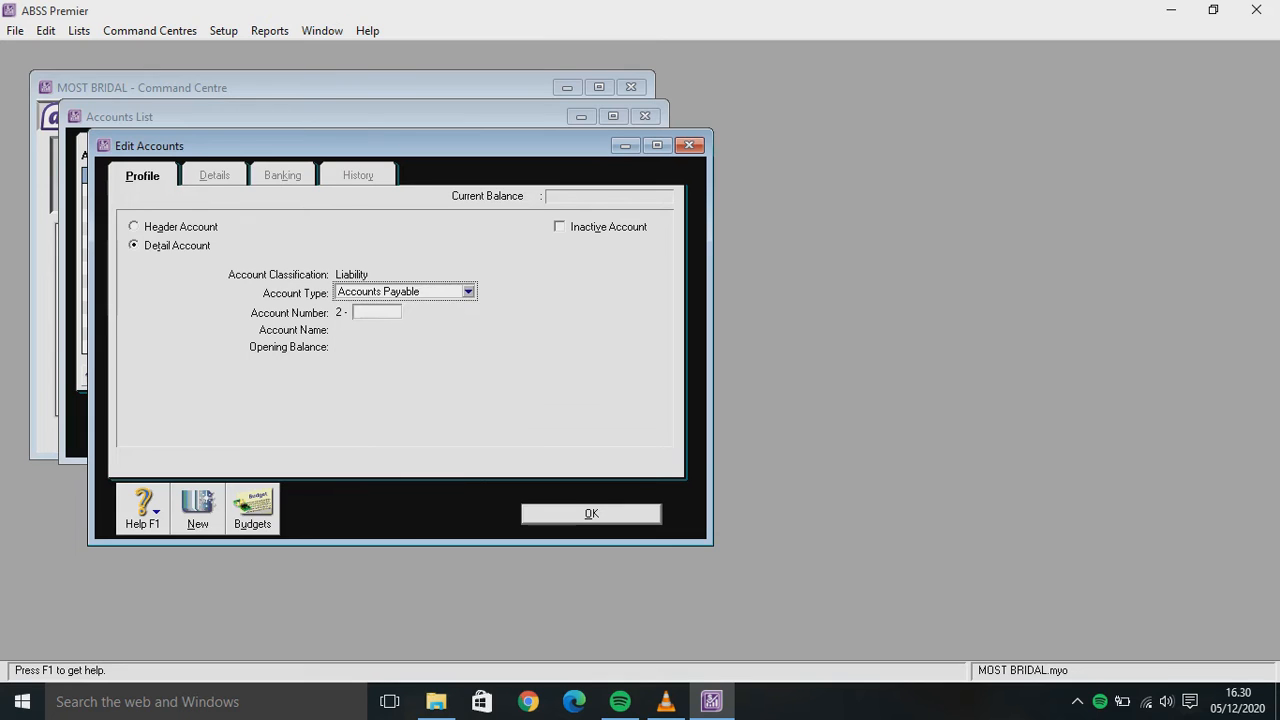
left_click(376, 312)
type("2220")
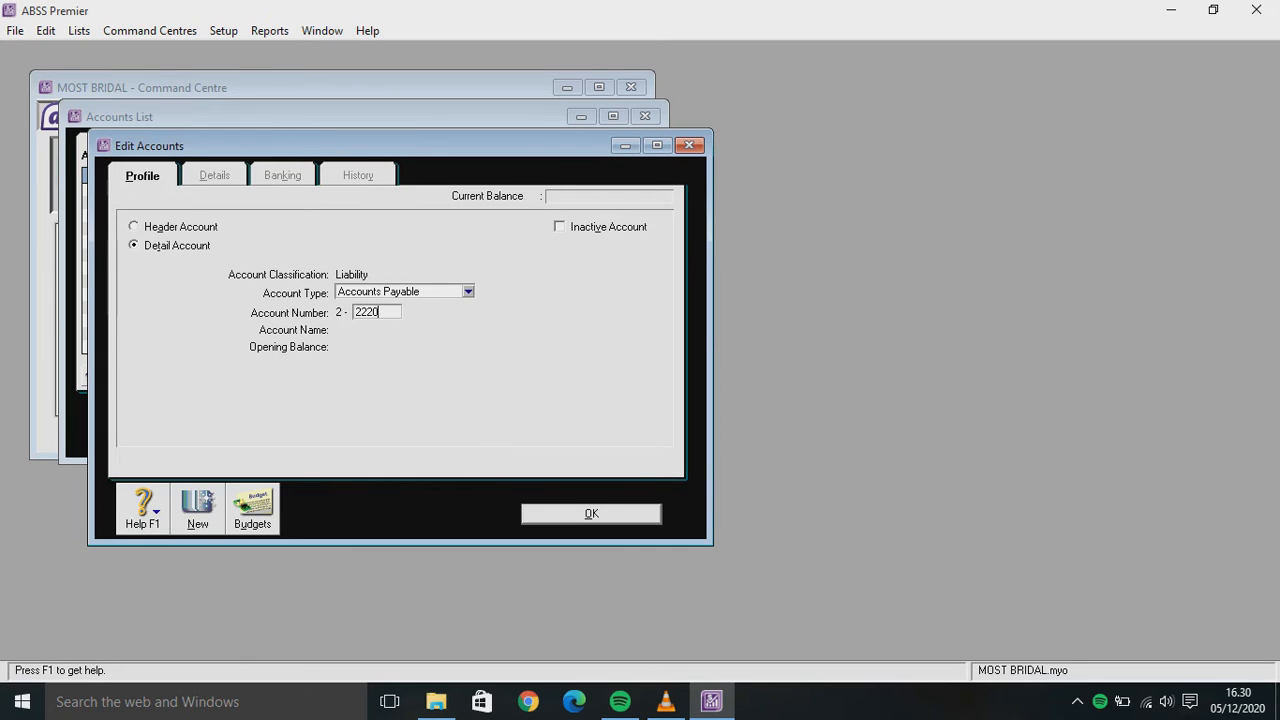
key("Tab")
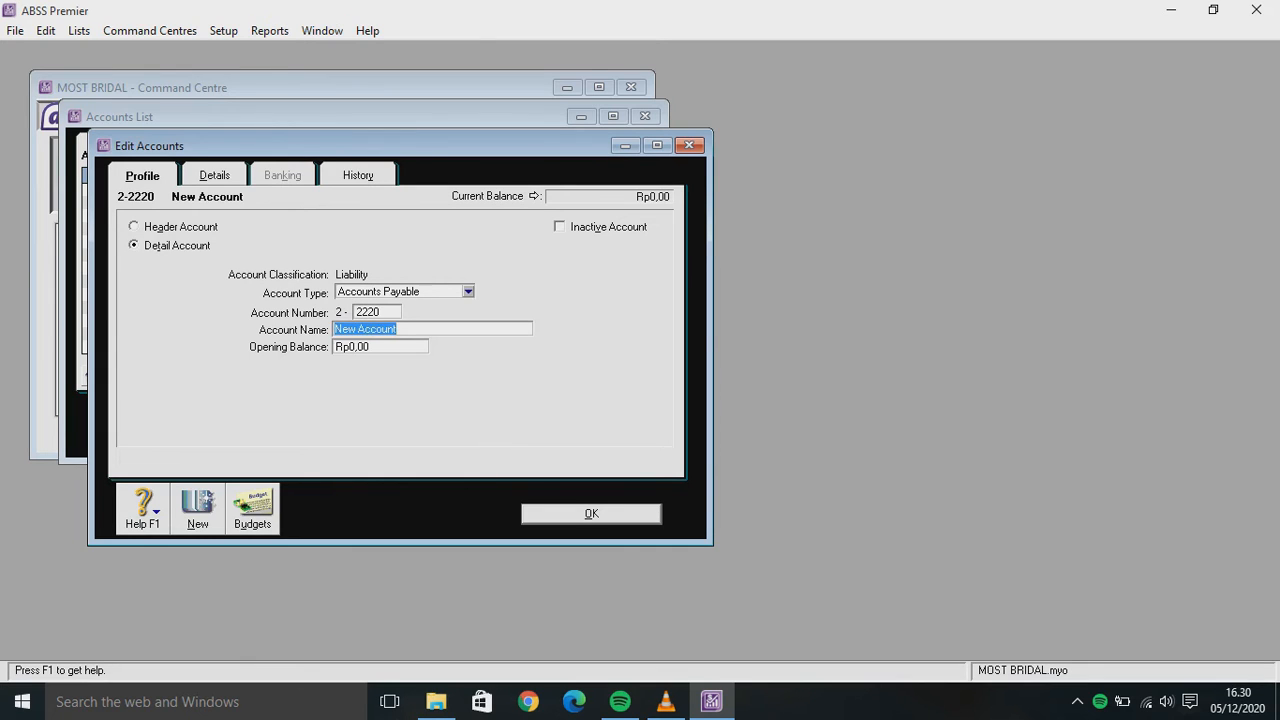
type("Trade Creditor s (USD)")
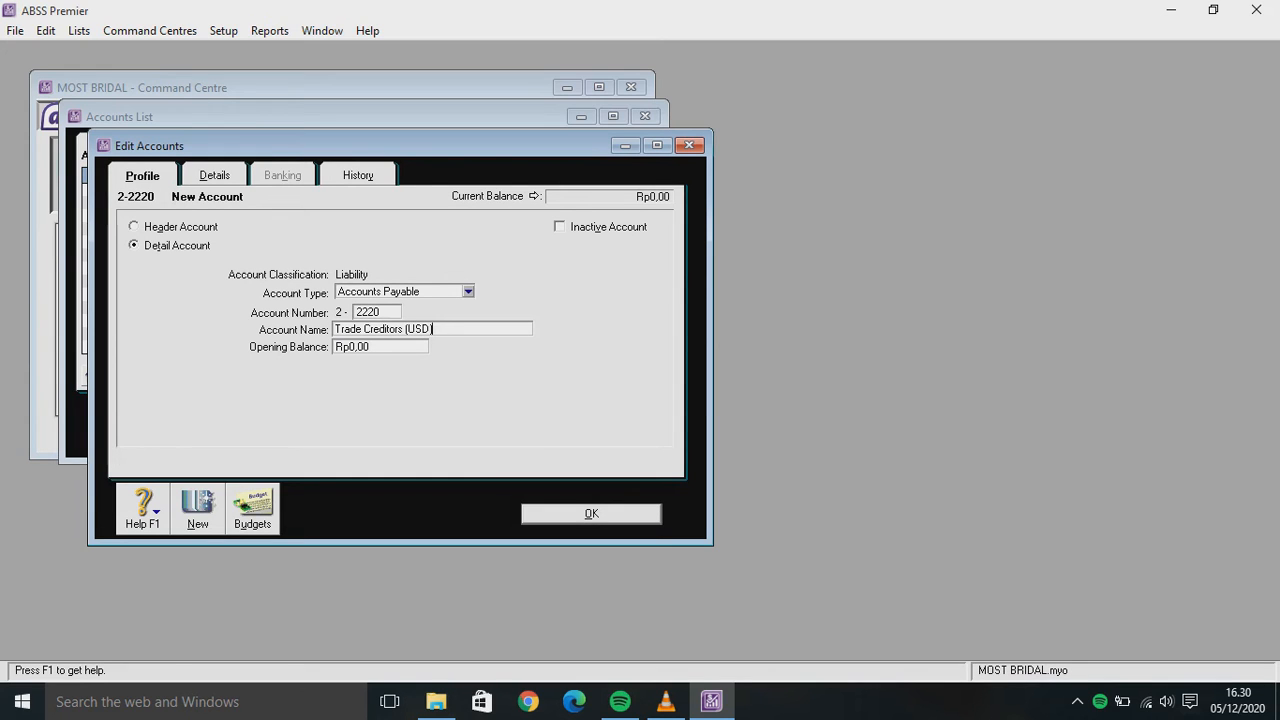
Set its currency to USD and accept automatic exchange account 2-2221
left_click(214, 175)
left_click(352, 342)
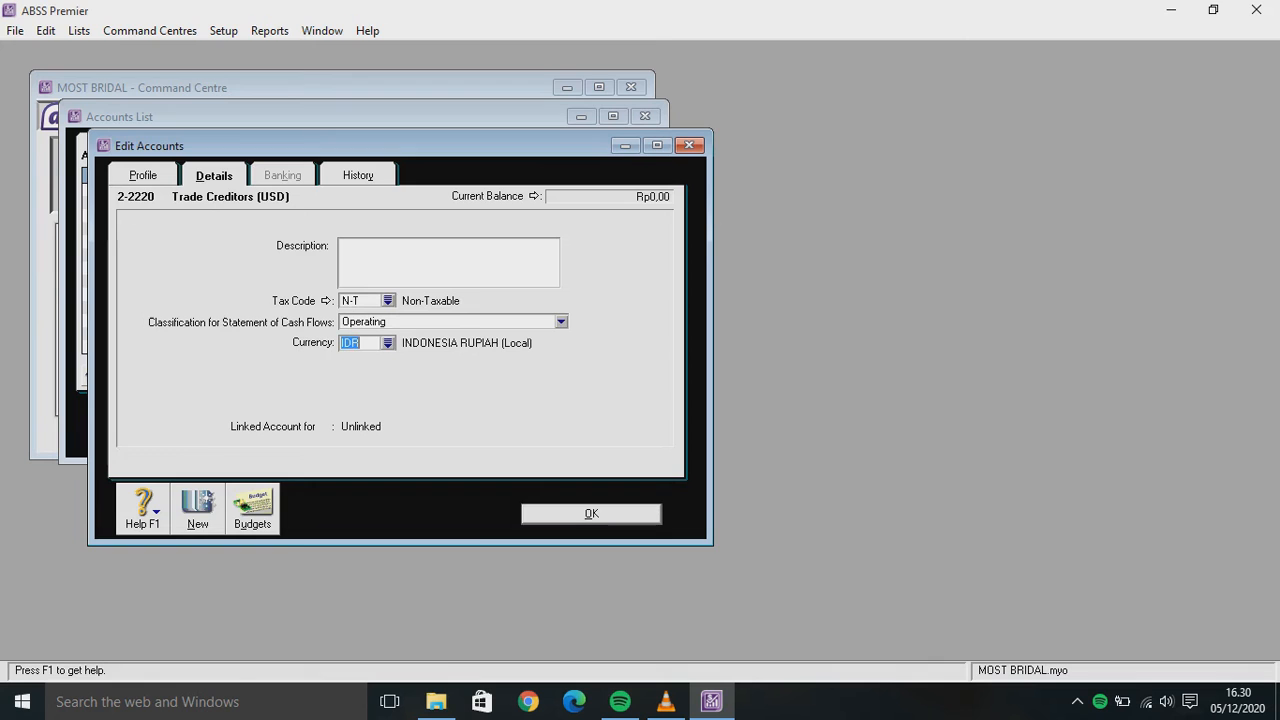
left_click(387, 342)
type("USD")
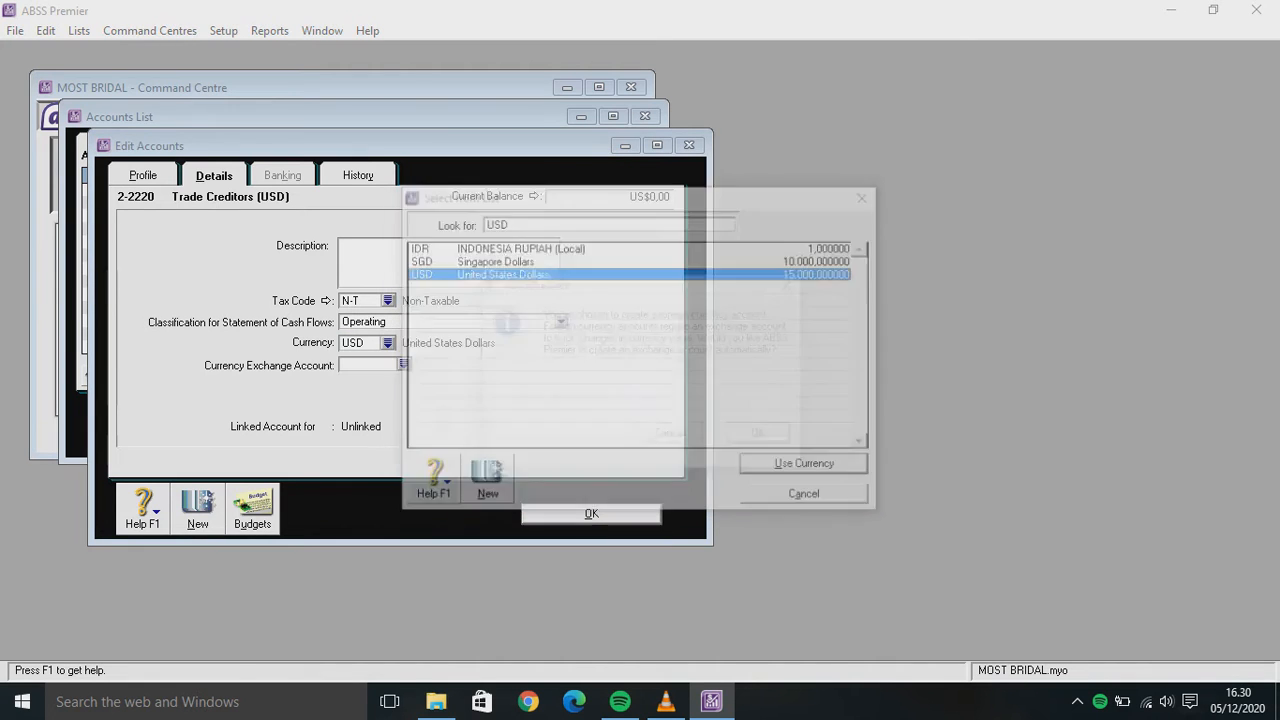
key("Return")
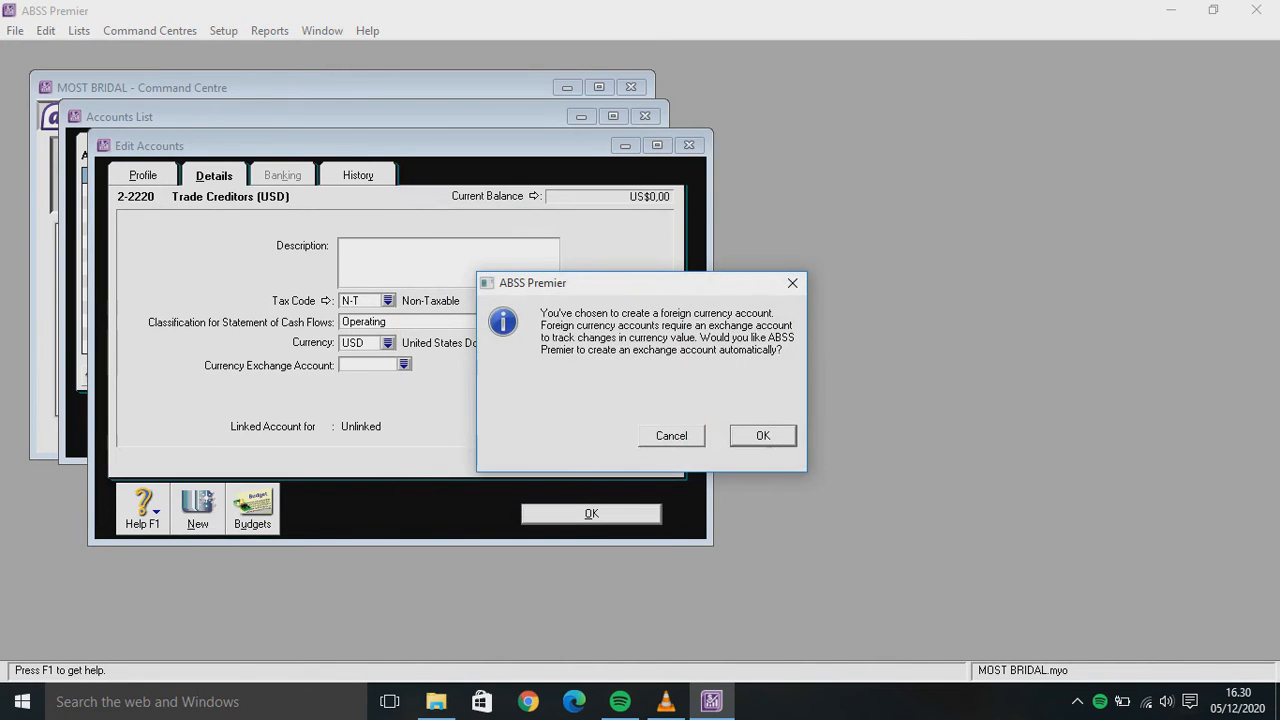
key("Return")
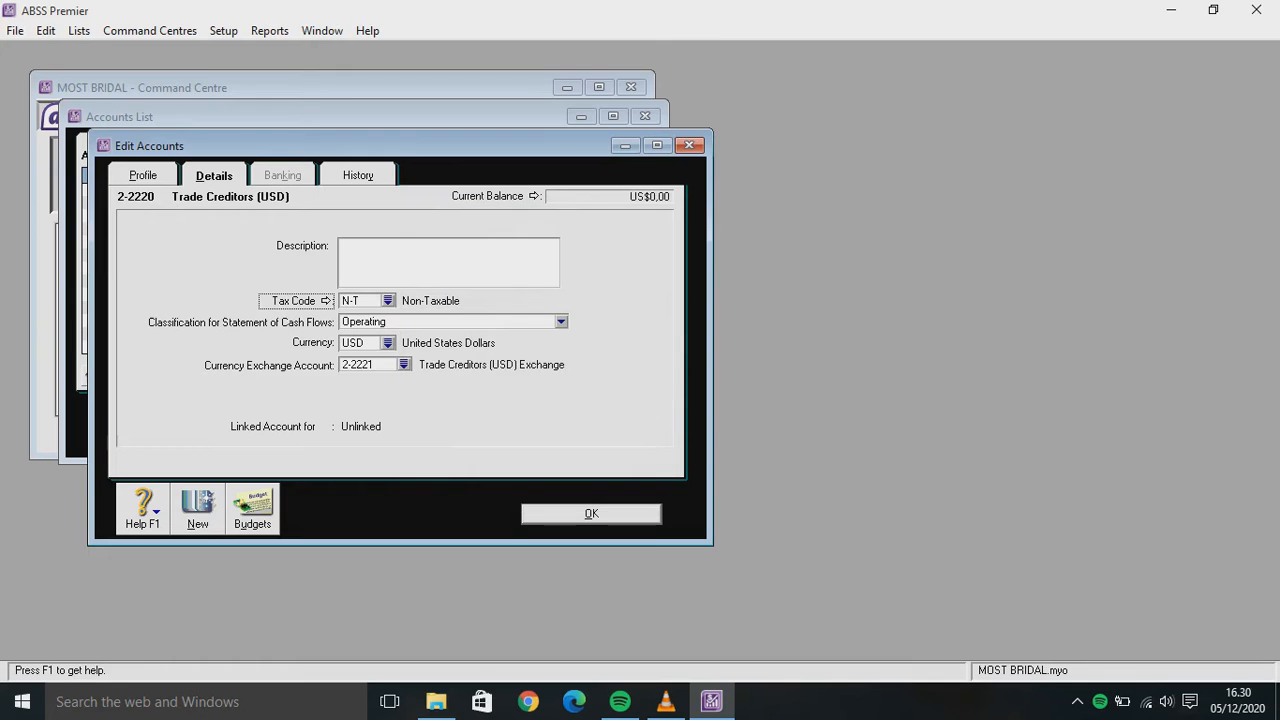
Save the USD creditors account and start new account 2-2230 named Trade Creditors (SGD)
left_click(197, 510)
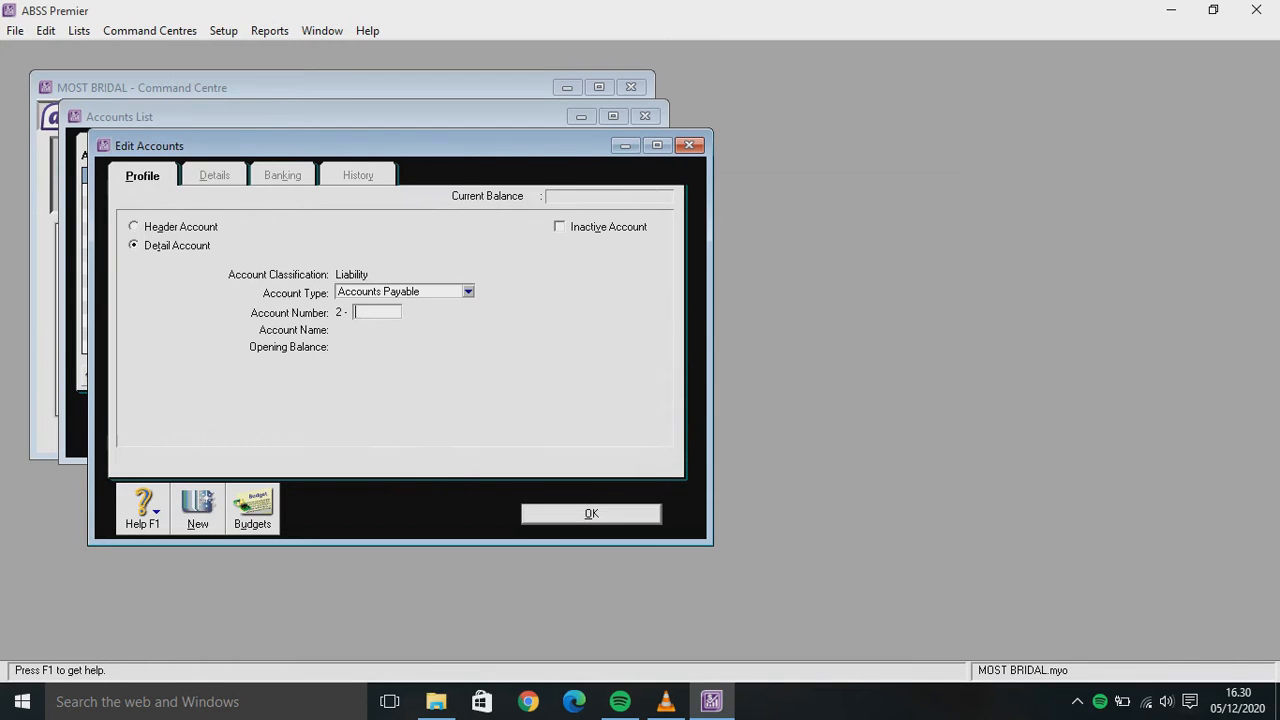
type("2230")
key("Tab")
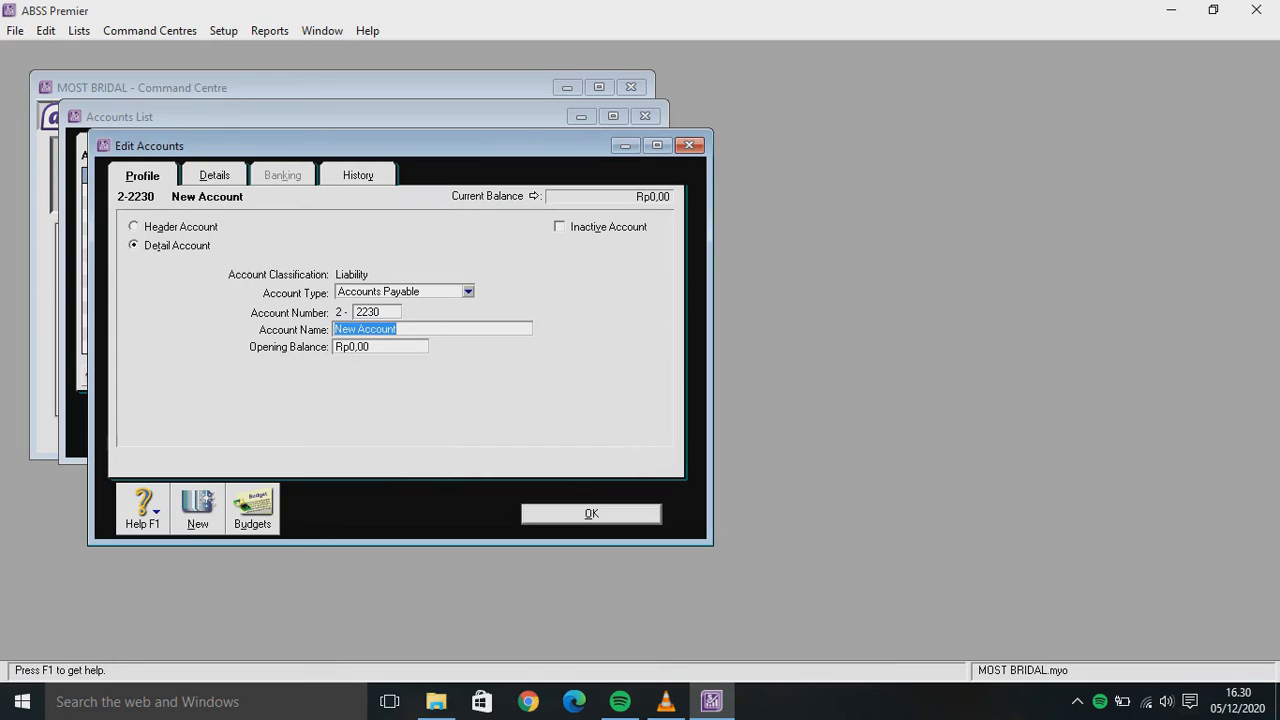
type("Trade Creditors (")
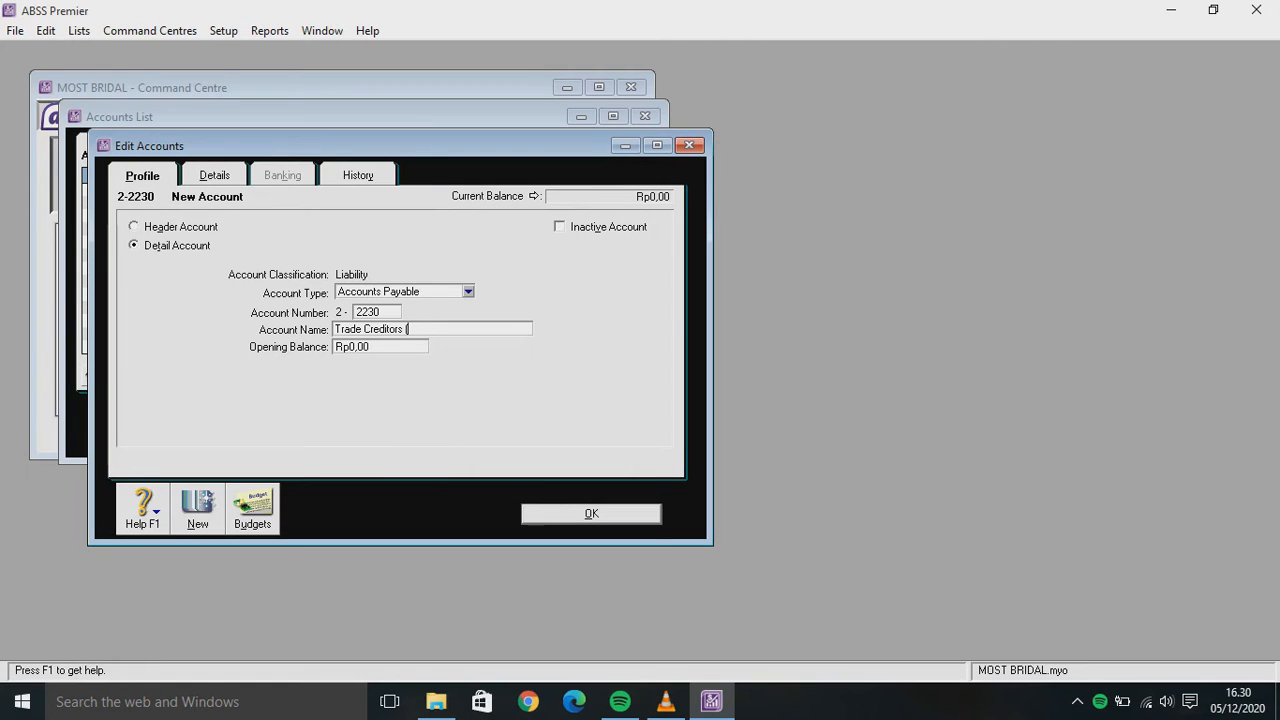
type("SGD)")
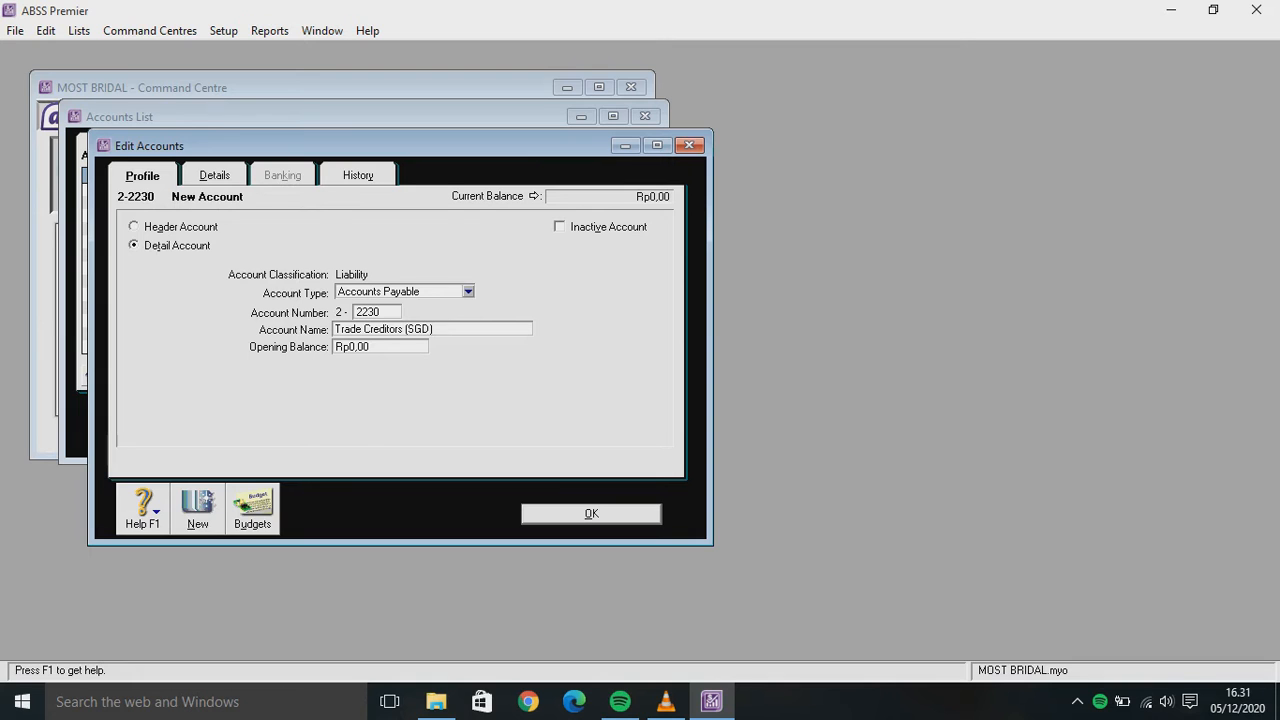
Set the account's currency to SGD with auto-created exchange account 2-2231, and save it
key("ctrl+Tab")
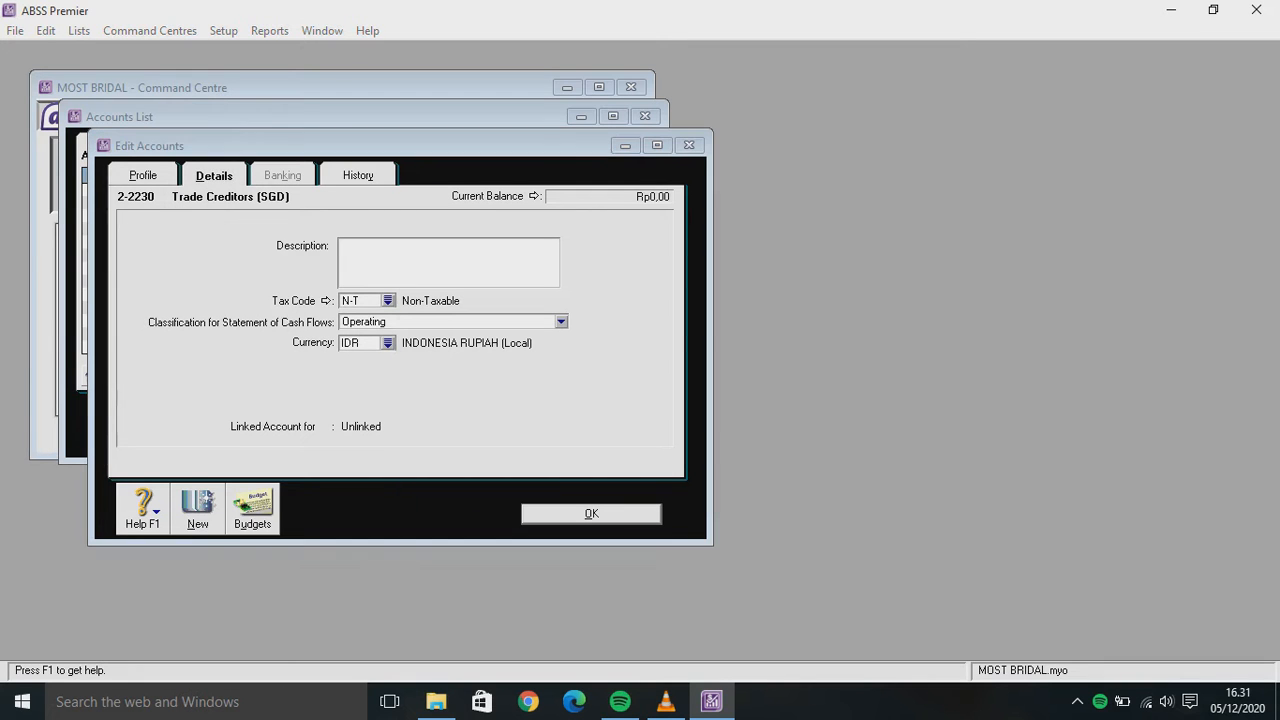
key("Tab")
type("SGD")
key("Return")
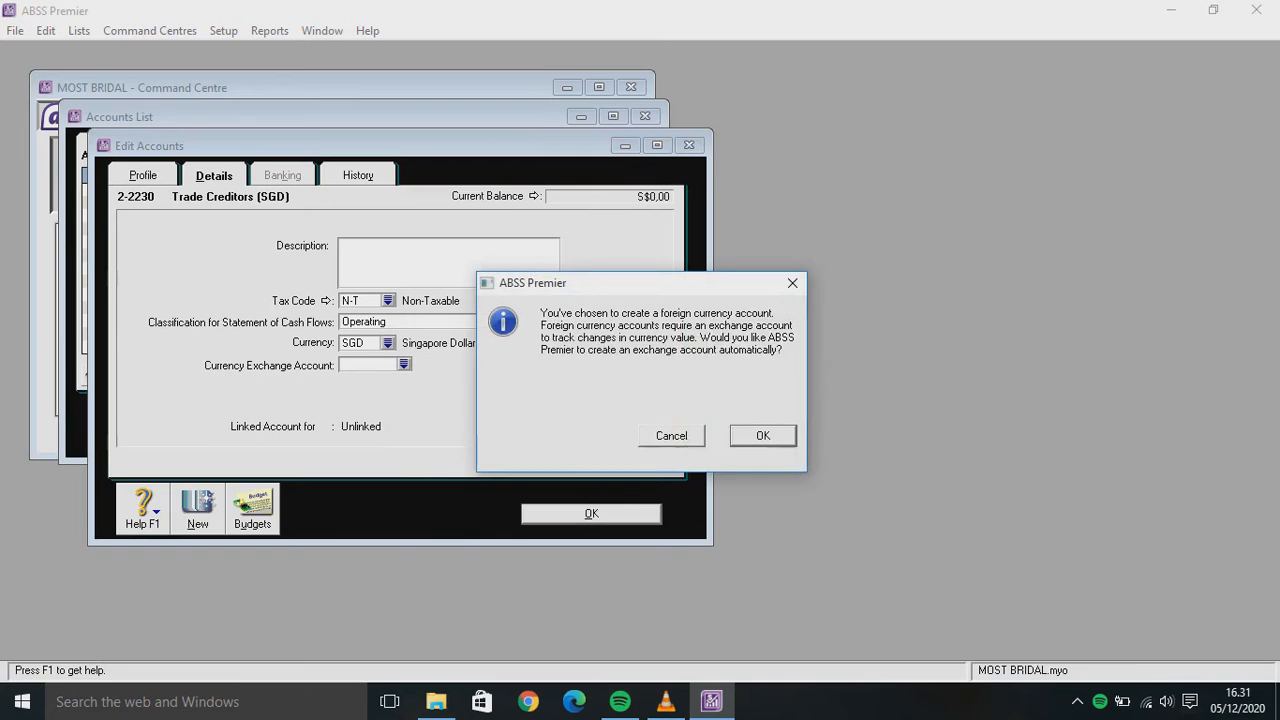
key("Return")
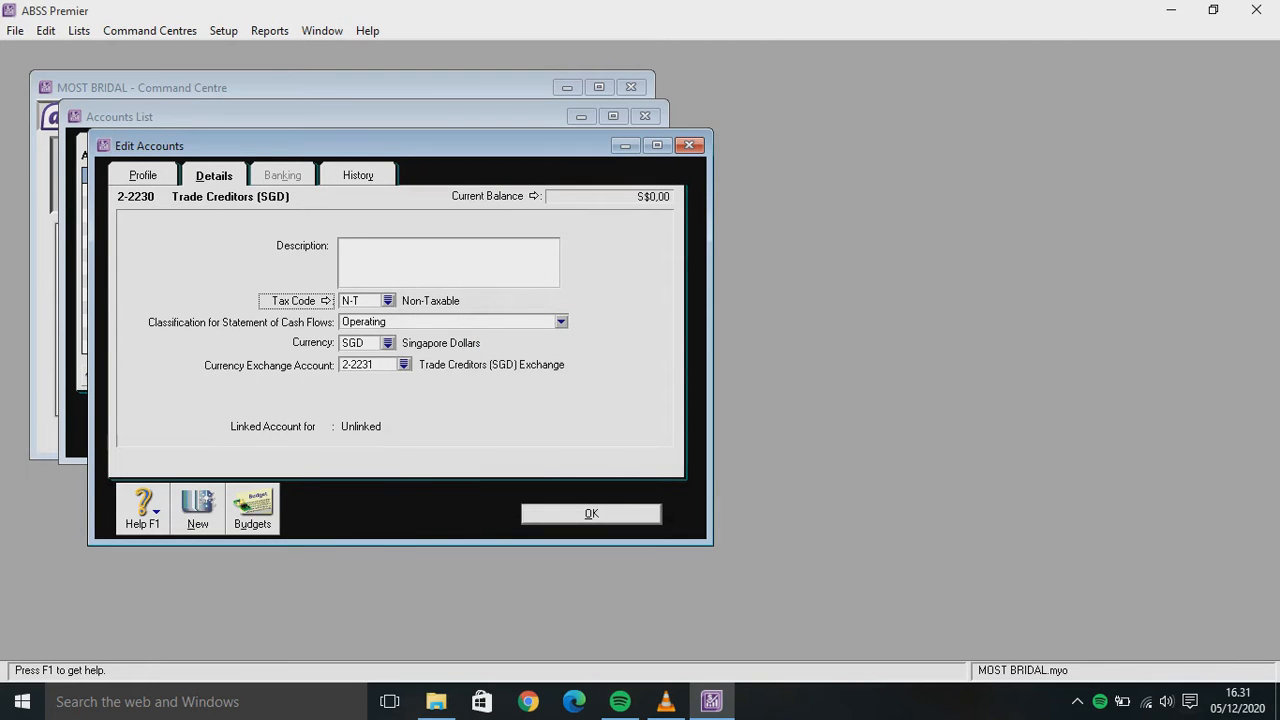
key("Return")
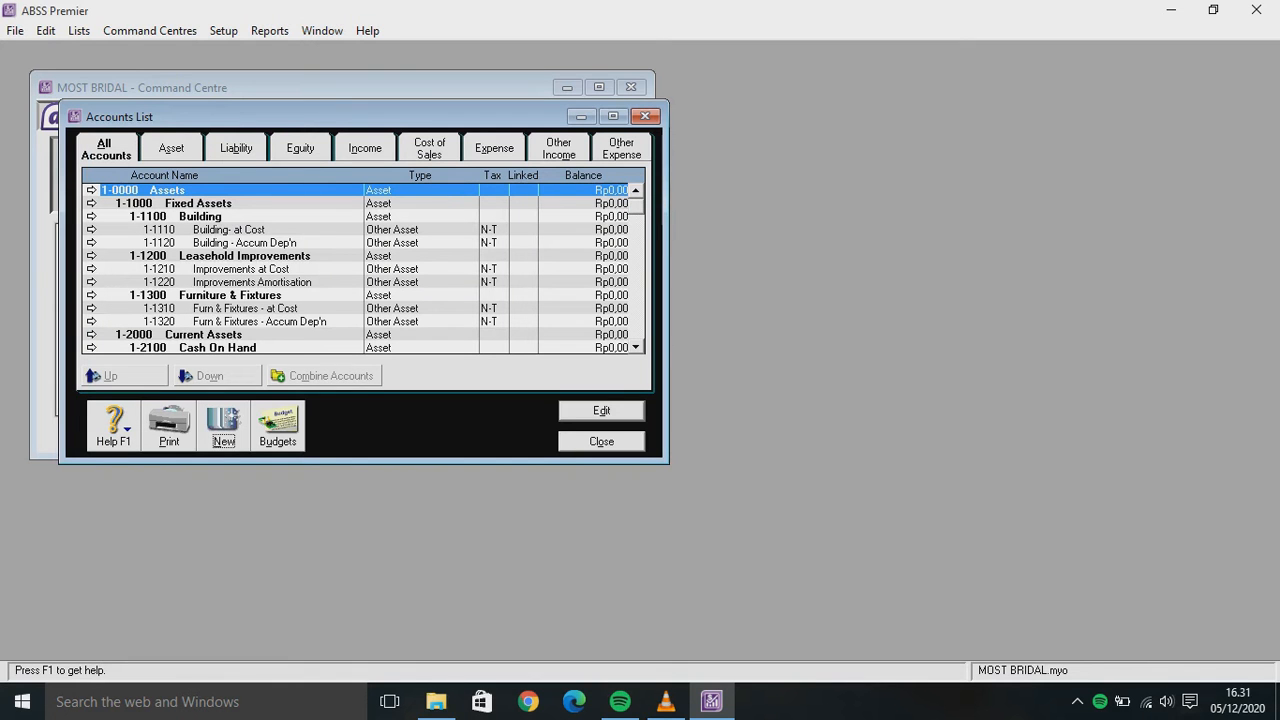
Change 1-2121 Cash (USD) Exchange to a Bank account type
scroll(363, 268, "down", 2)
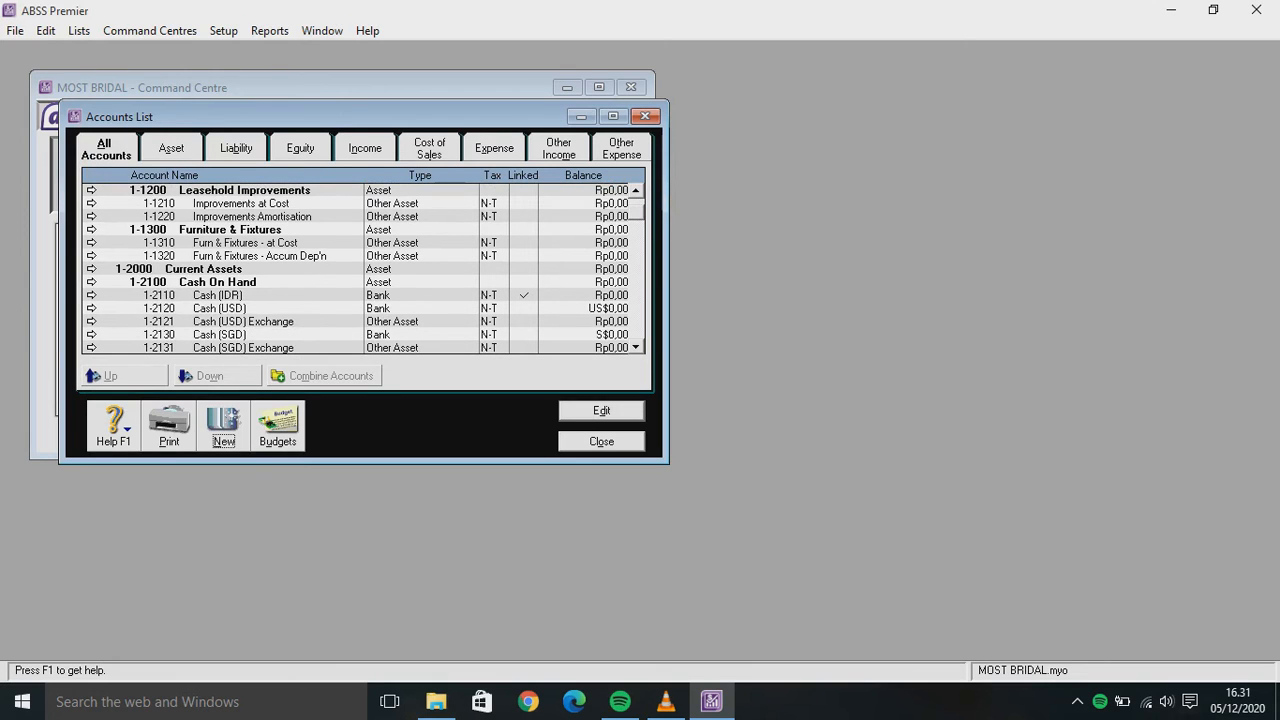
double_click(243, 321)
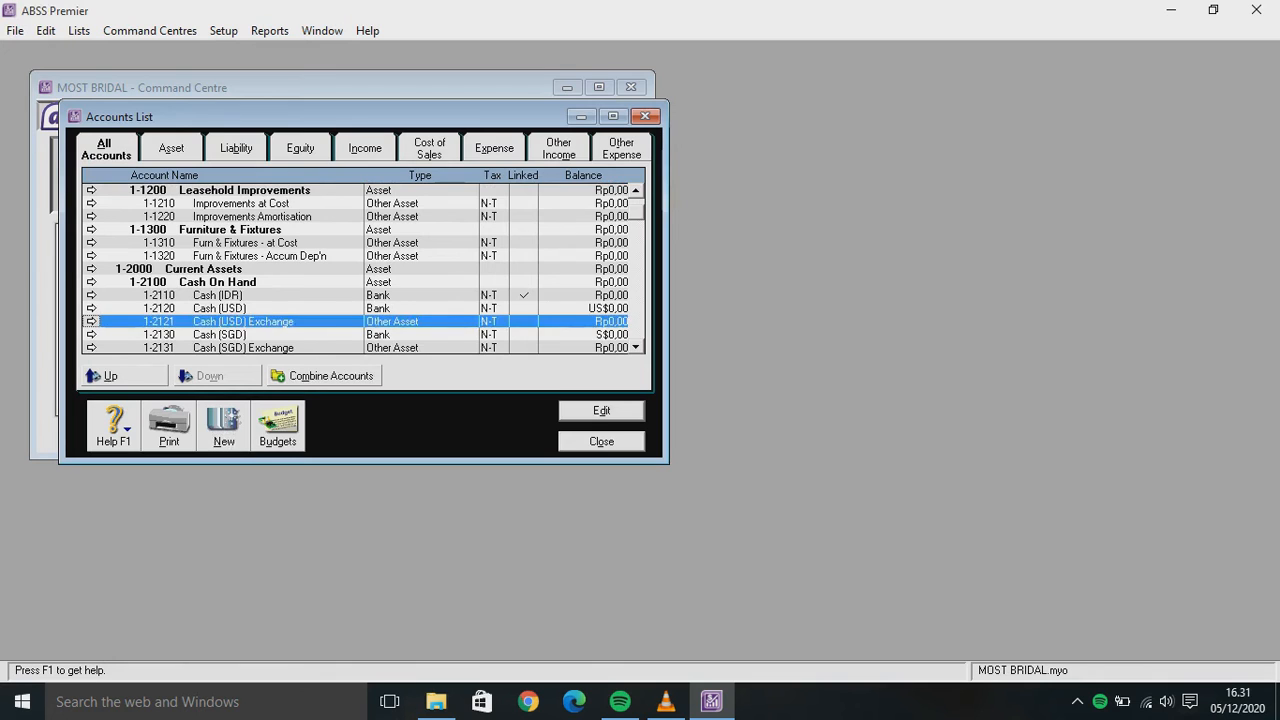
left_click(467, 291)
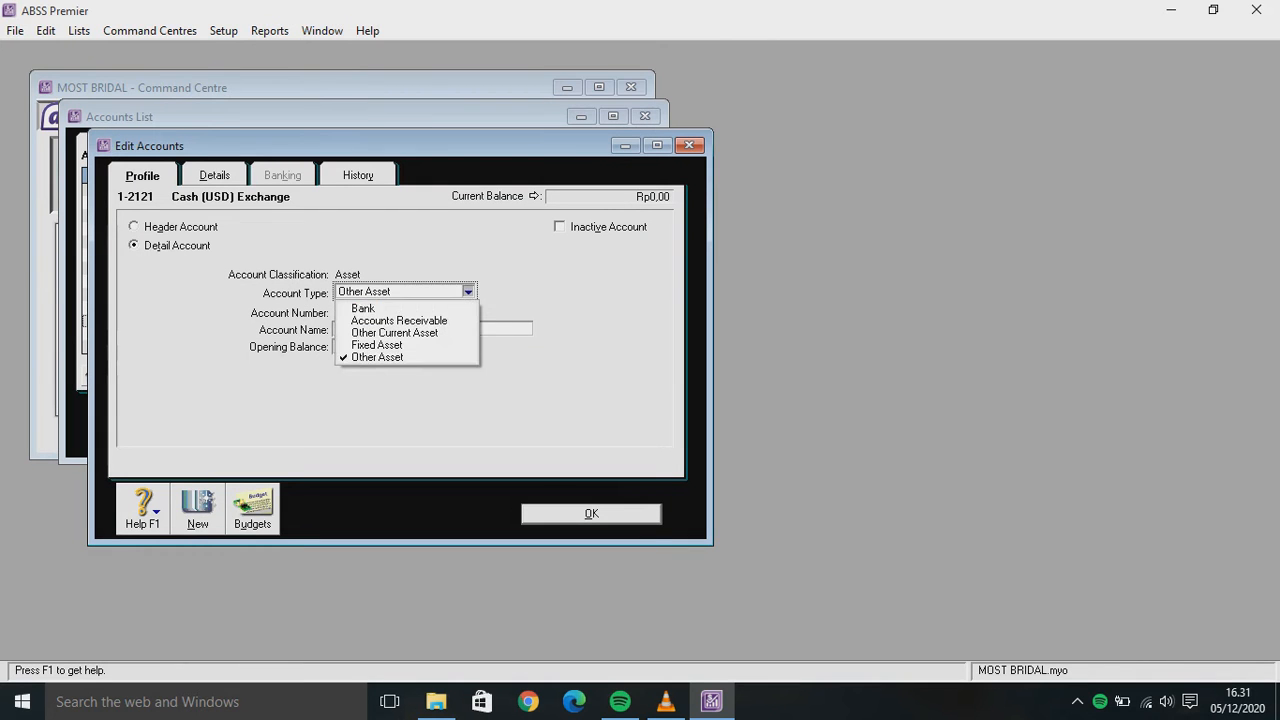
left_click(352, 305)
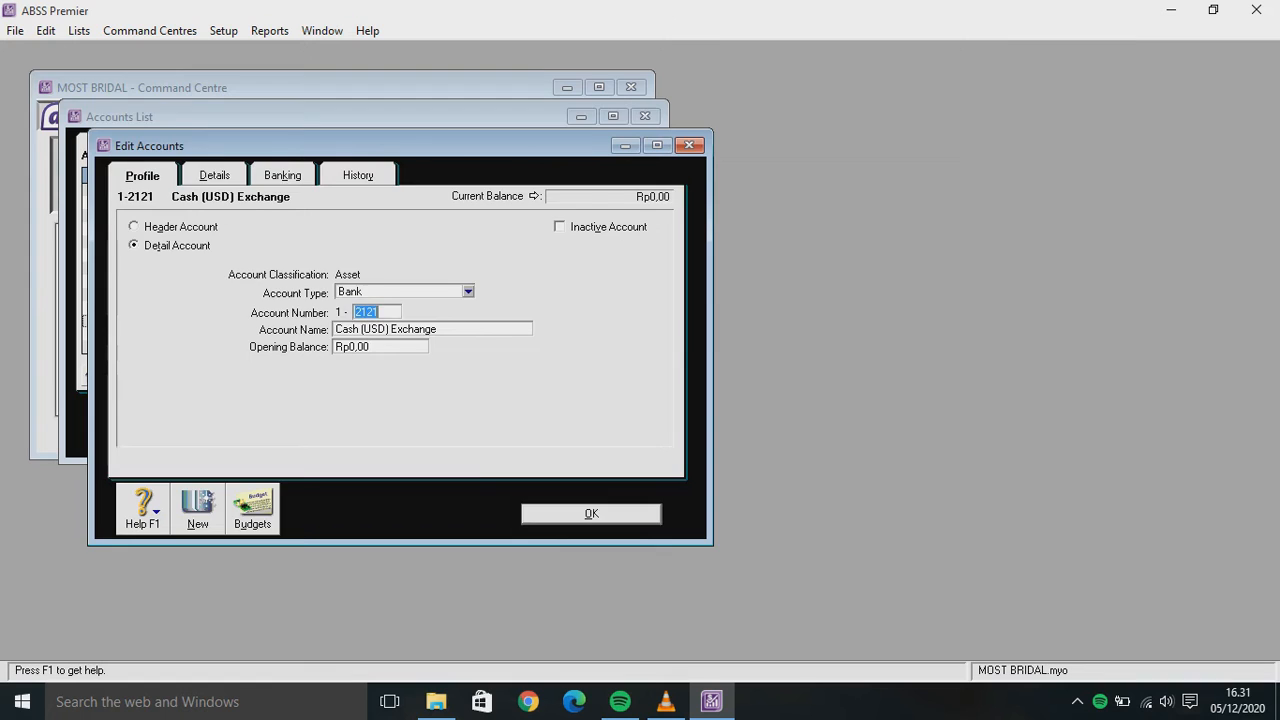
key("Return")
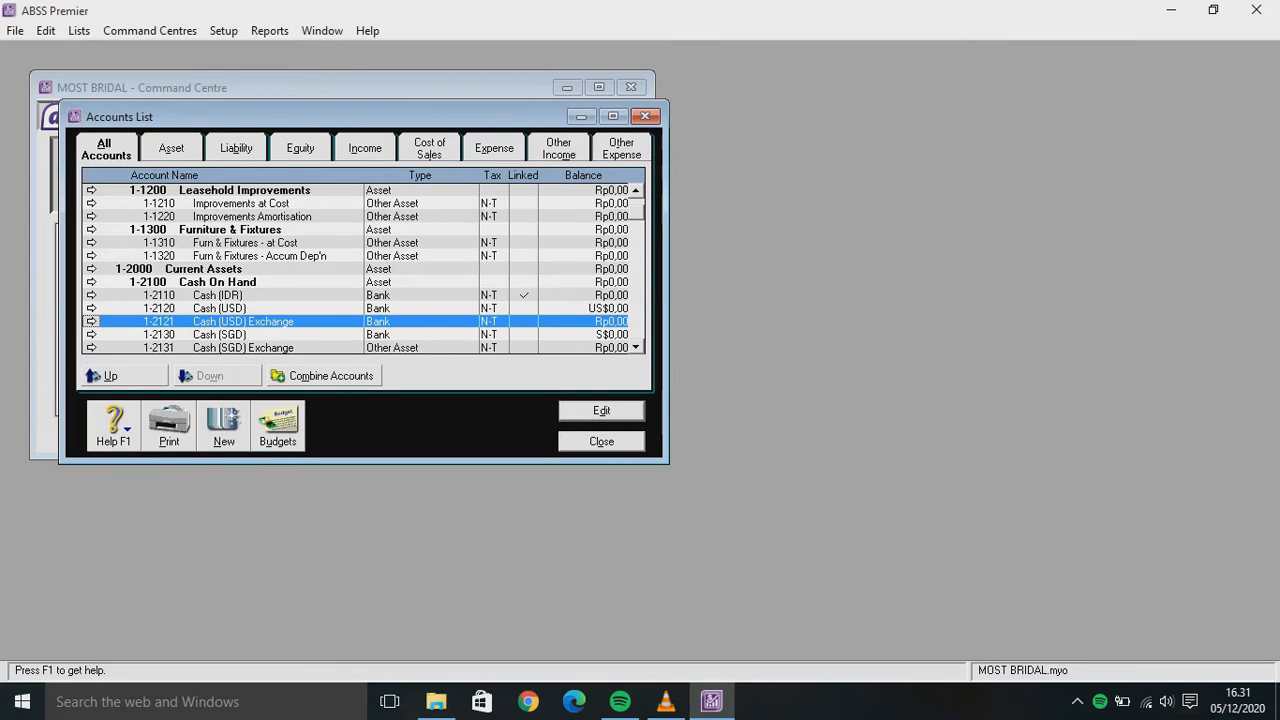
Change 1-2131 Cash (SGD) Exchange to a Bank account type
key("Down")
key("Down")
key("Return")
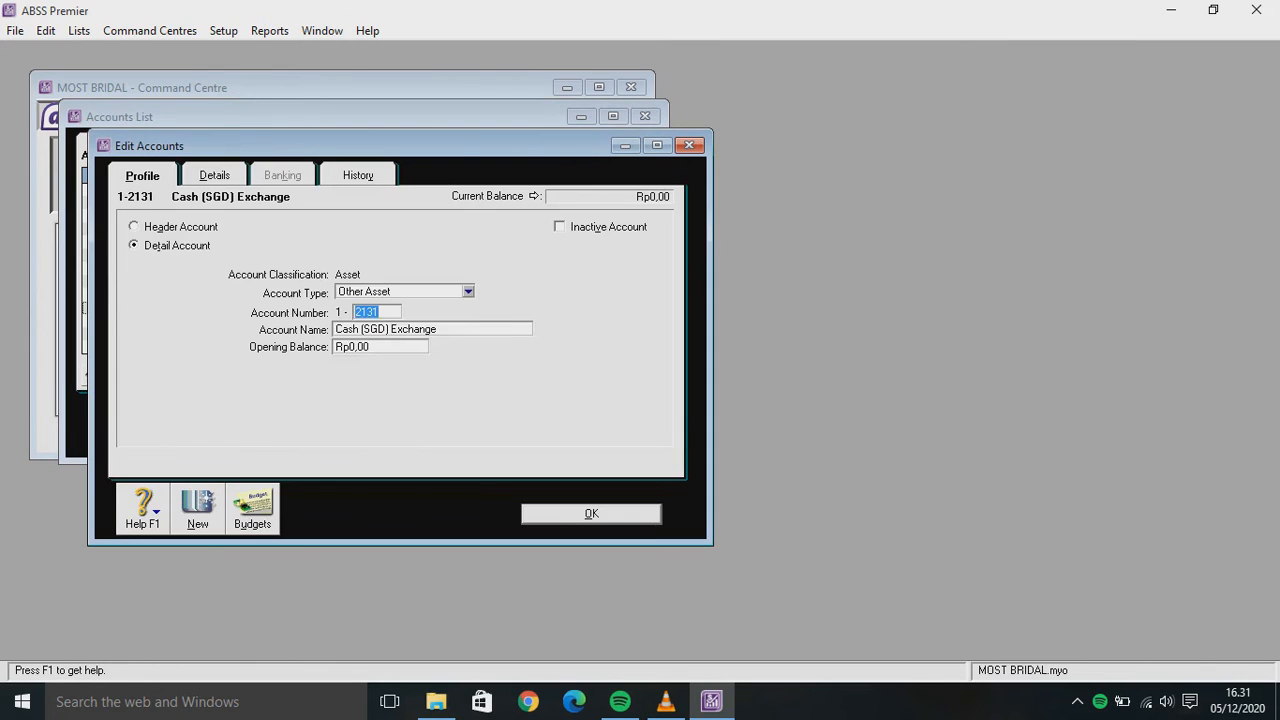
left_click(467, 291)
left_click(385, 321)
key("alt+Down")
key("Up")
key("Return")
key("Return")
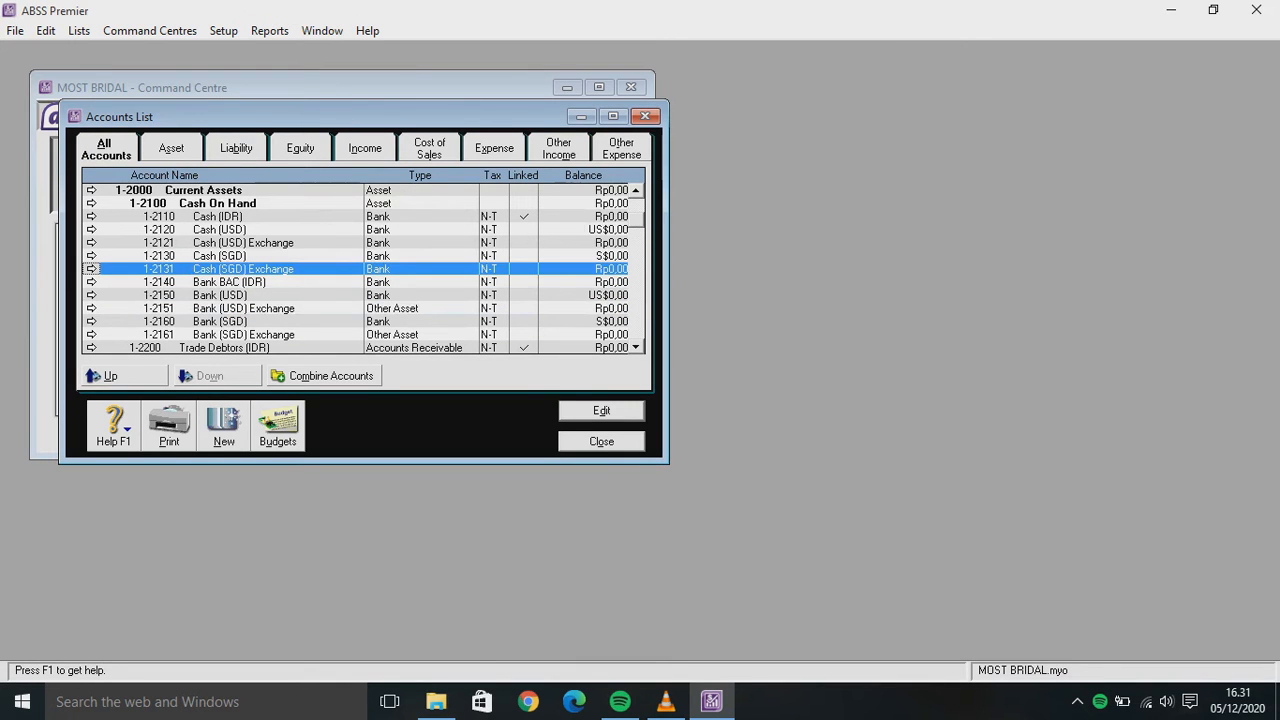
Change 1-2151 Bank (USD) Exchange to a Bank account type
left_click(243, 308)
key("Return")
key("alt+Down")
key("Up")
key("Up")
key("Up")
key("Up")
key("Tab")
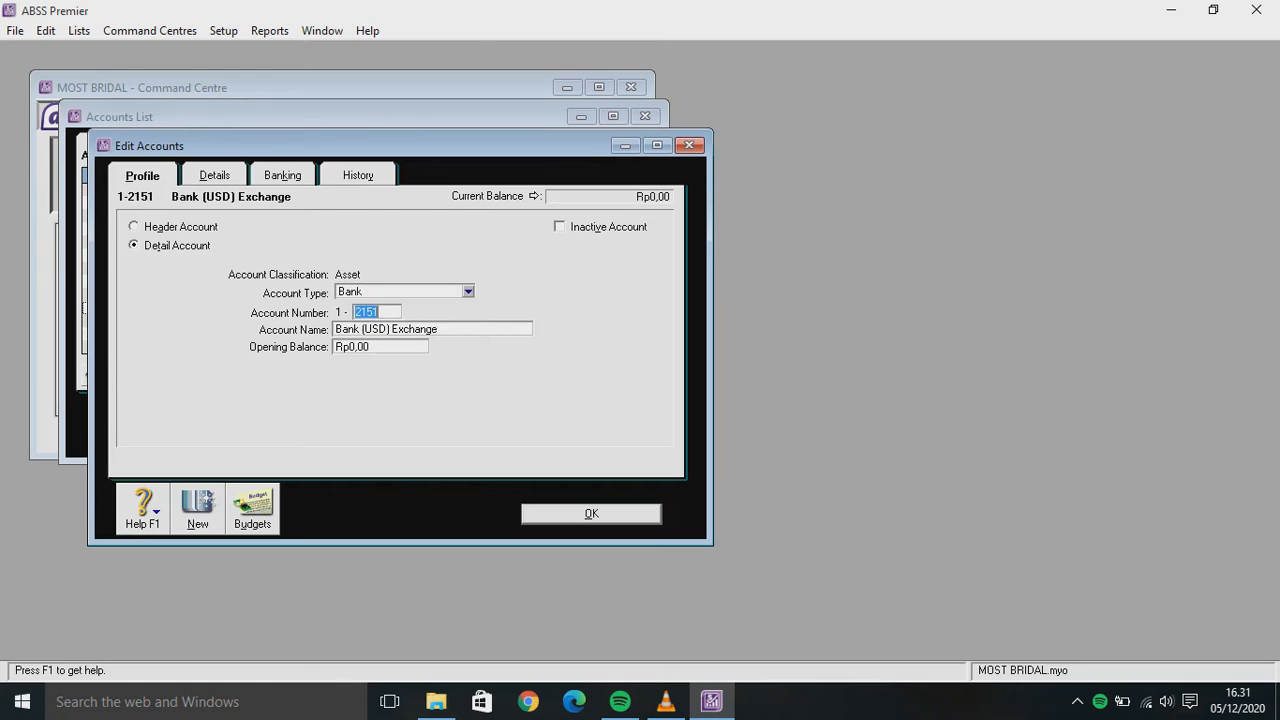
key("Return")
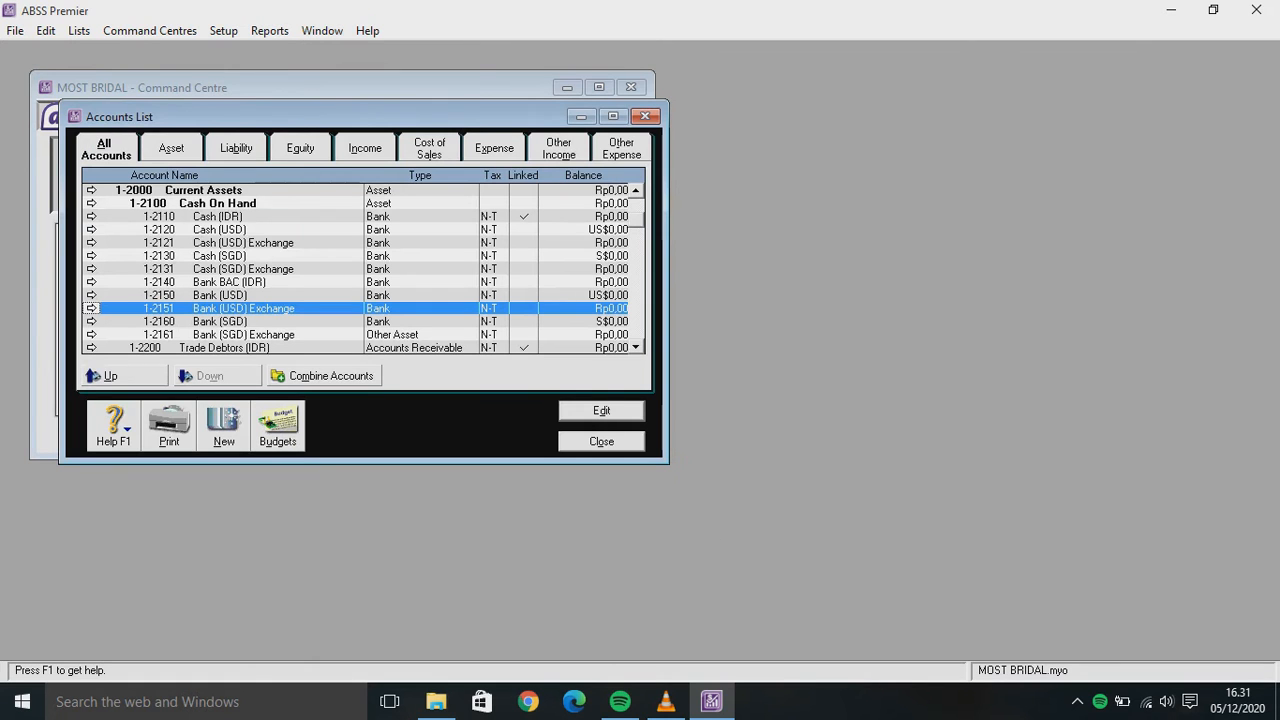
Change 1-2161 Bank (SGD) Exchange to a Bank account type
key("Down")
key("Down")
key("Return")
key("alt+Down")
key("Up")
key("Up")
key("Up")
left_click(467, 292)
left_click(404, 308)
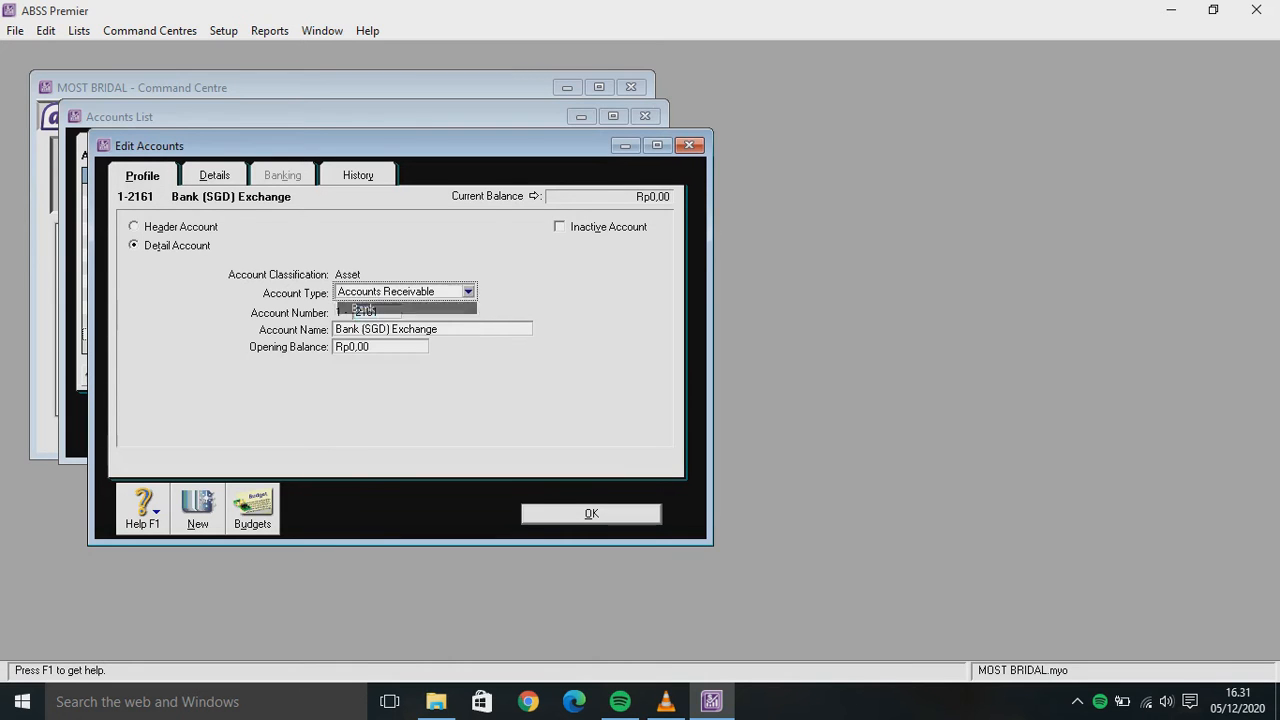
key("Return")
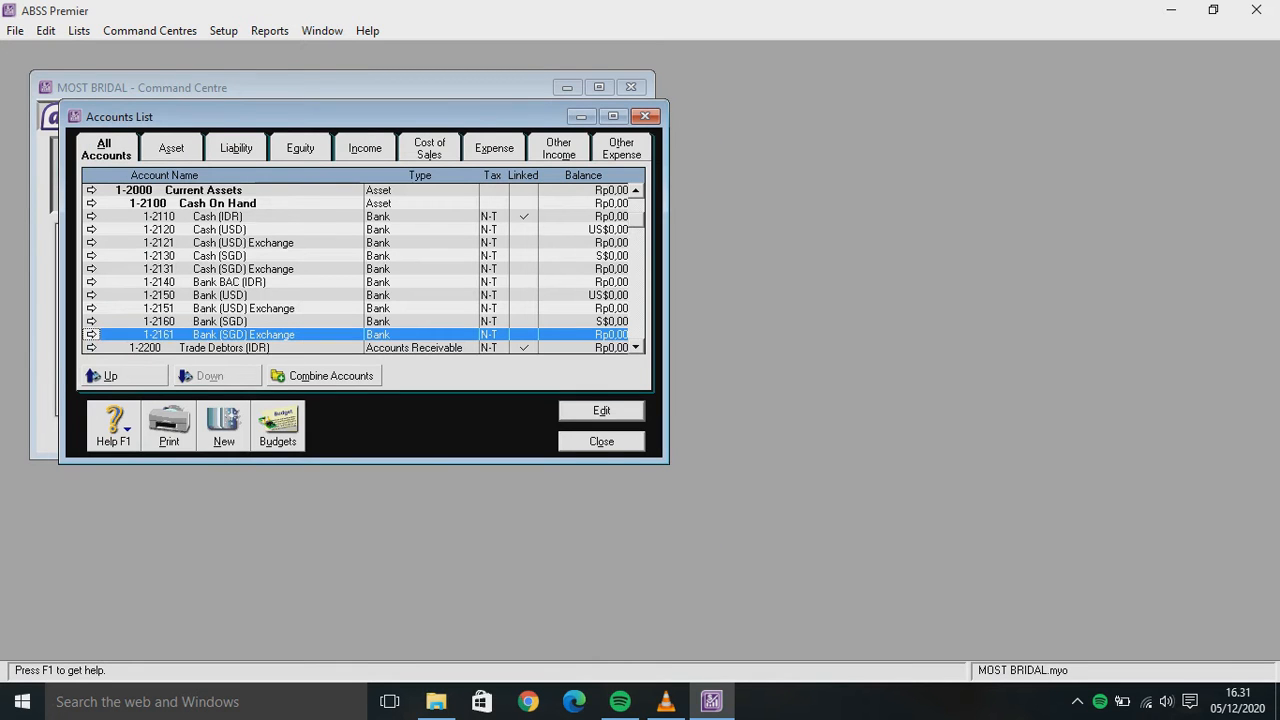
Set 1-2211 Trade Debtors (USD) Exchange to the Accounts Receivable type
scroll(364, 268, "down", 1)
scroll(364, 268, "down", 1)
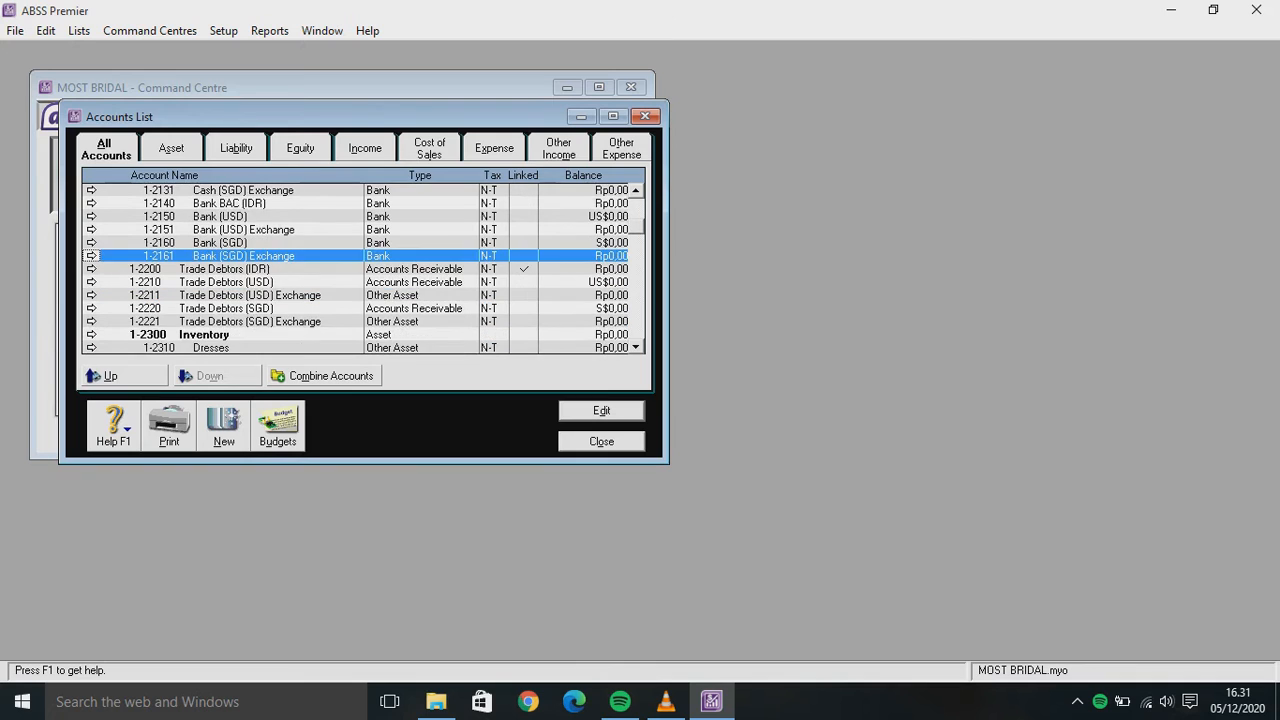
double_click(250, 295)
left_click(467, 291)
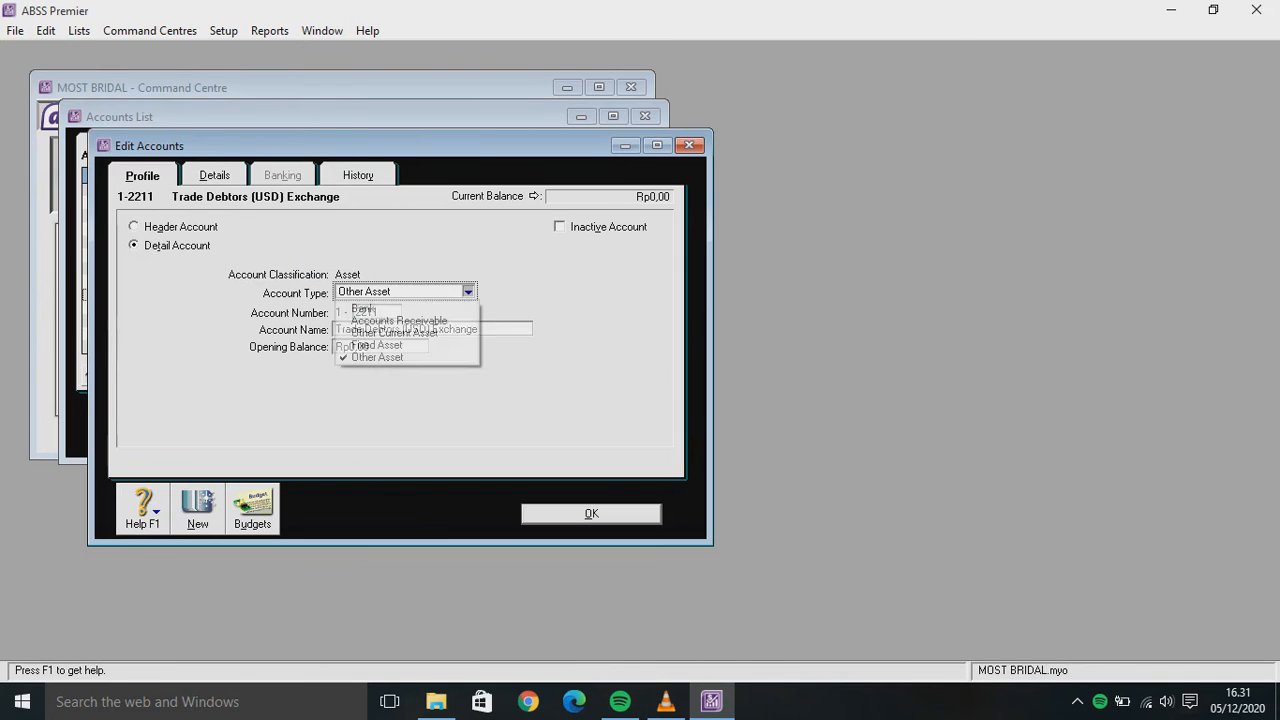
key("Down")
key("Up")
key("Return")
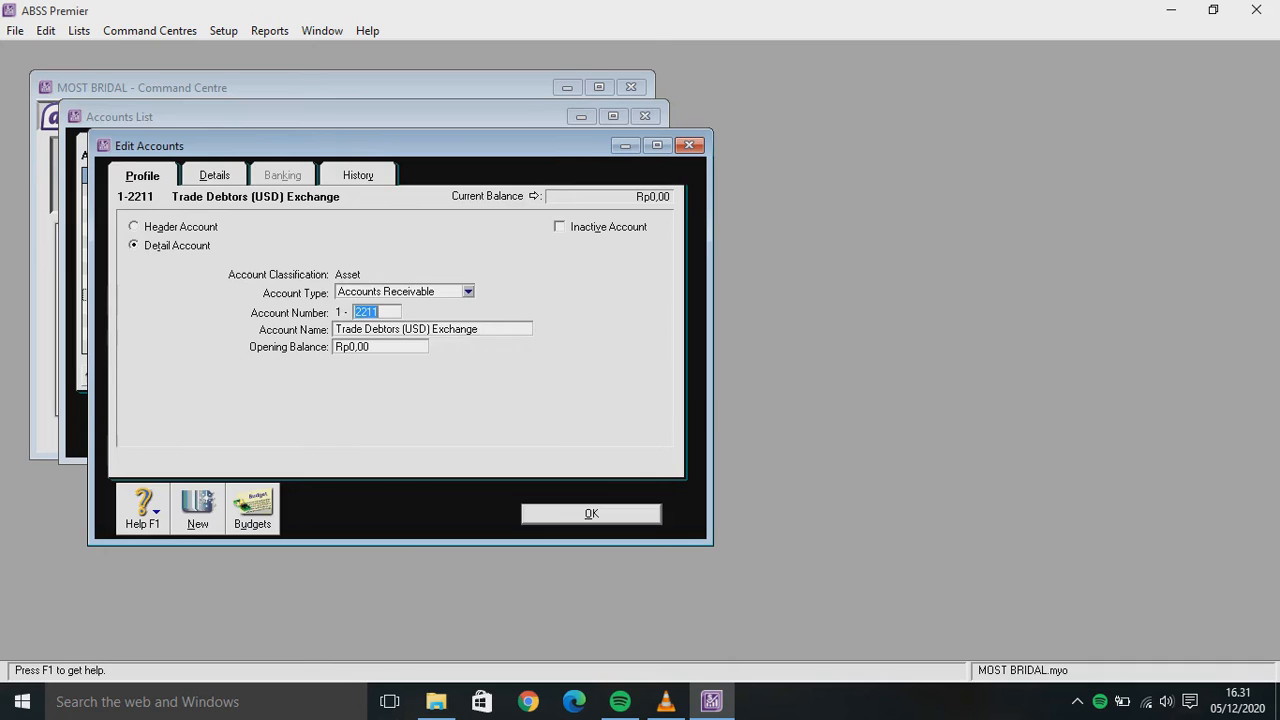
key("Return")
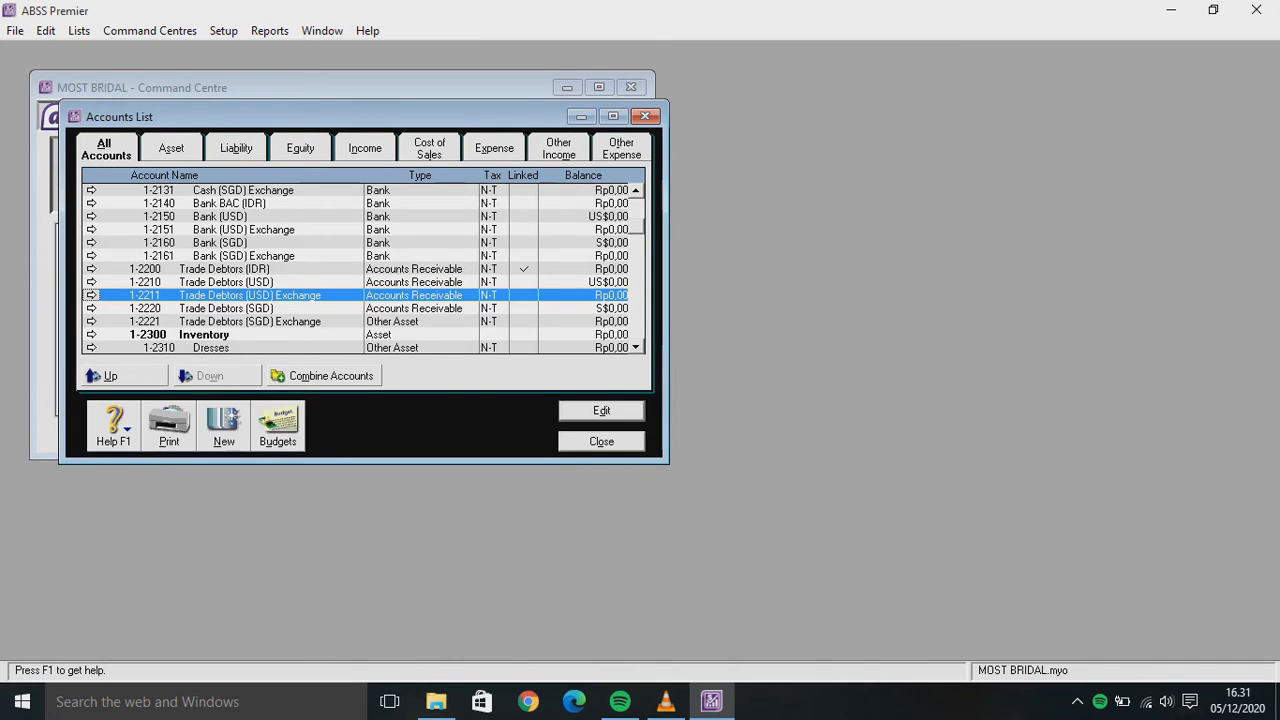
Set 1-2221 Trade Debtors (SGD) Exchange to the Accounts Receivable type
key("Down")
key("Down")
key("Return")
key("alt+Down")
key("Up")
key("Up")
key("Up")
key("Return")
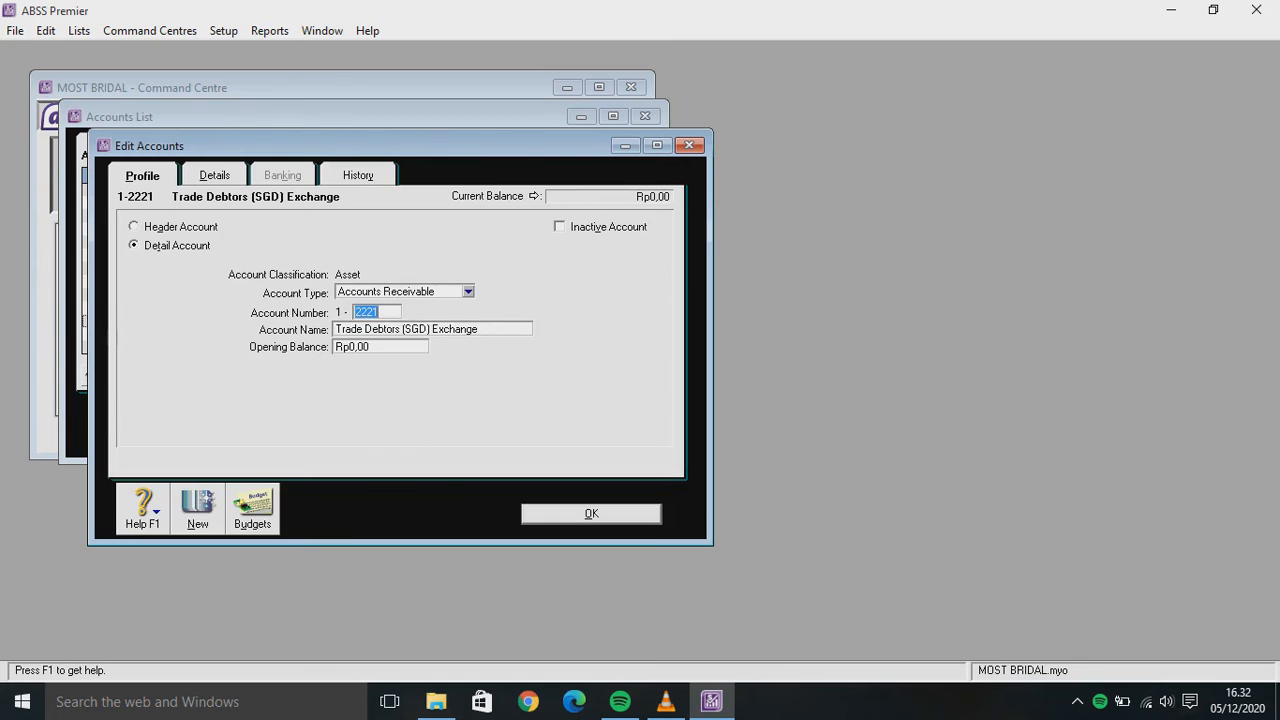
key("Return")
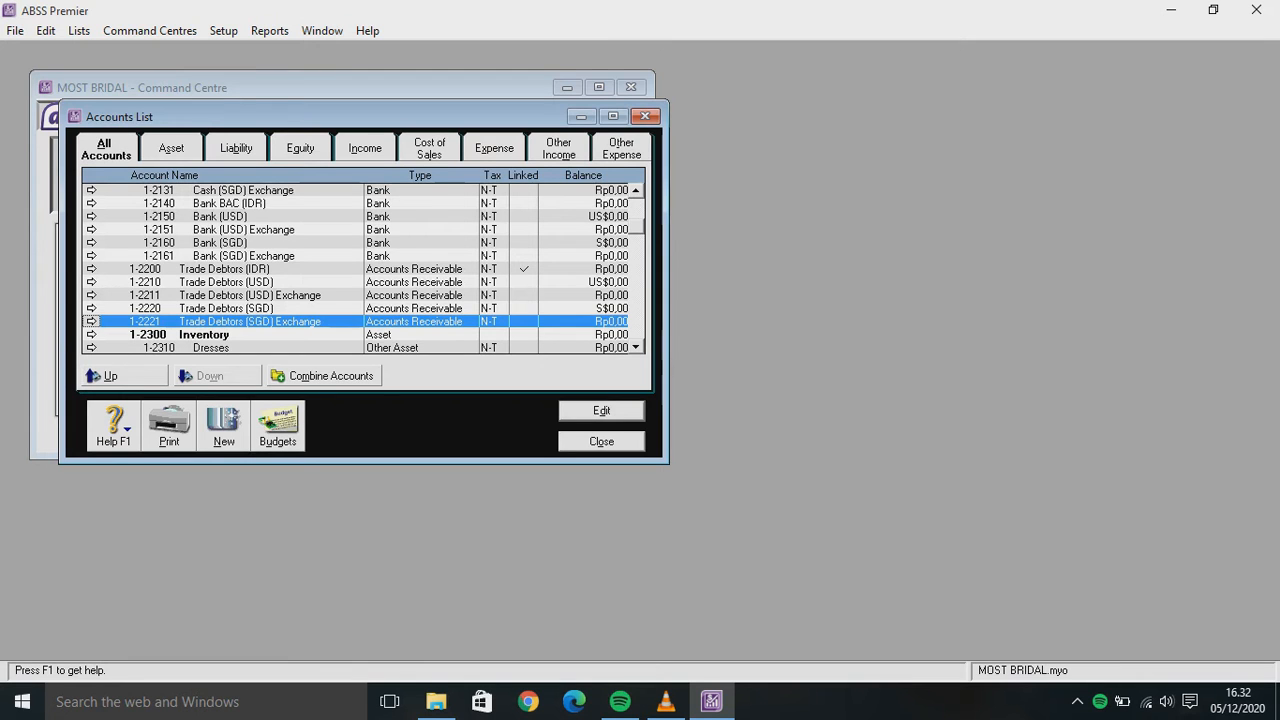
Set 2-2221 Trade Creditors (USD) Exchange to the Accounts Payable type
scroll(364, 268, "down", 1)
scroll(364, 268, "down", 2)
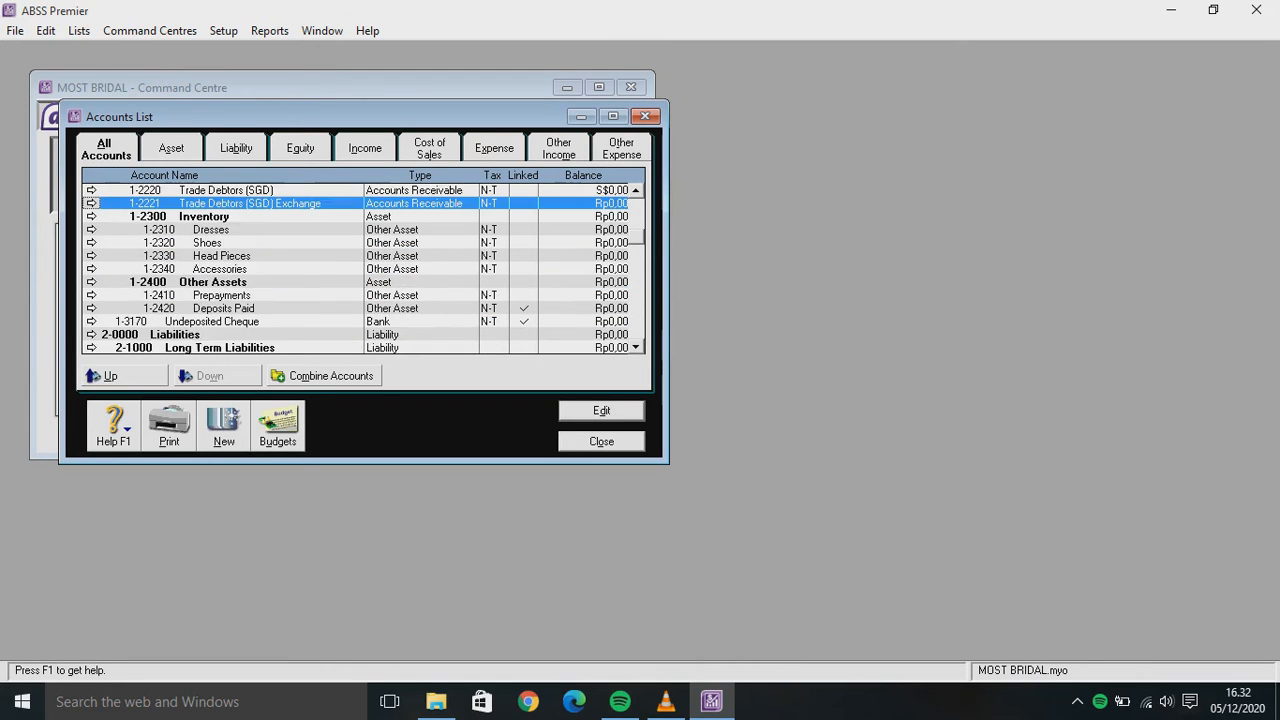
scroll(364, 268, "down", 2)
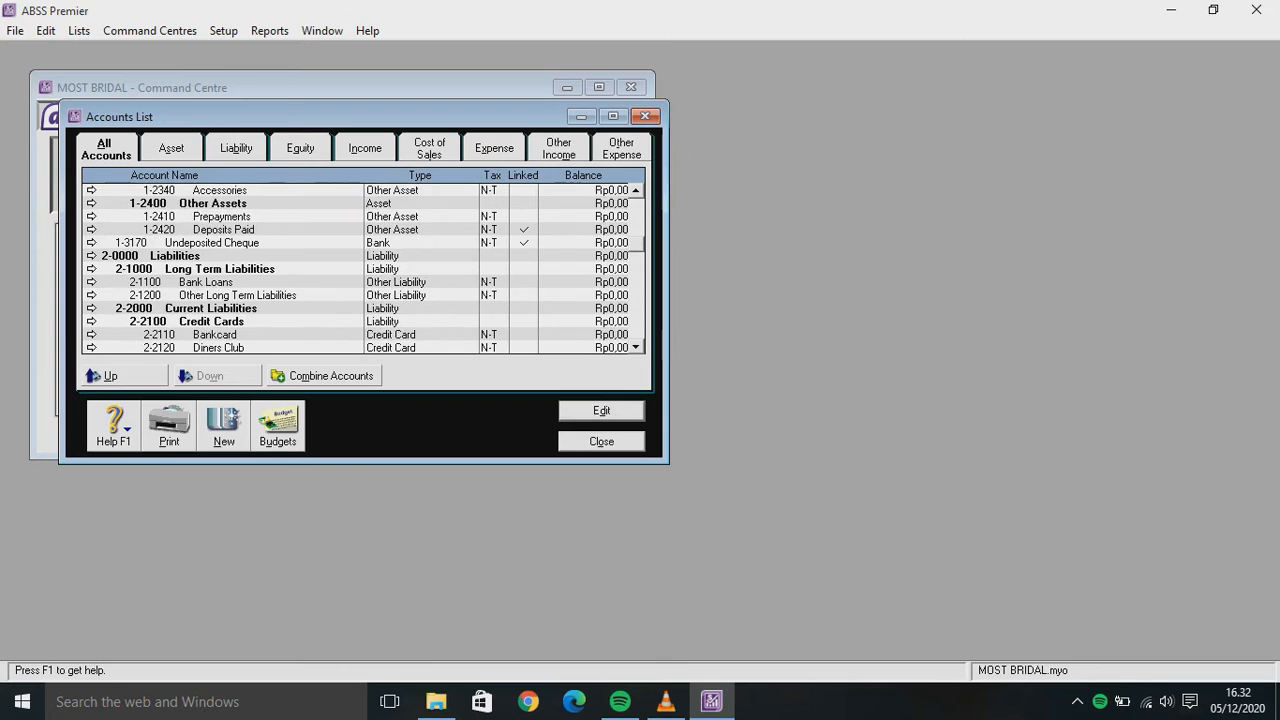
scroll(364, 268, "down", 1)
scroll(364, 268, "down", 1)
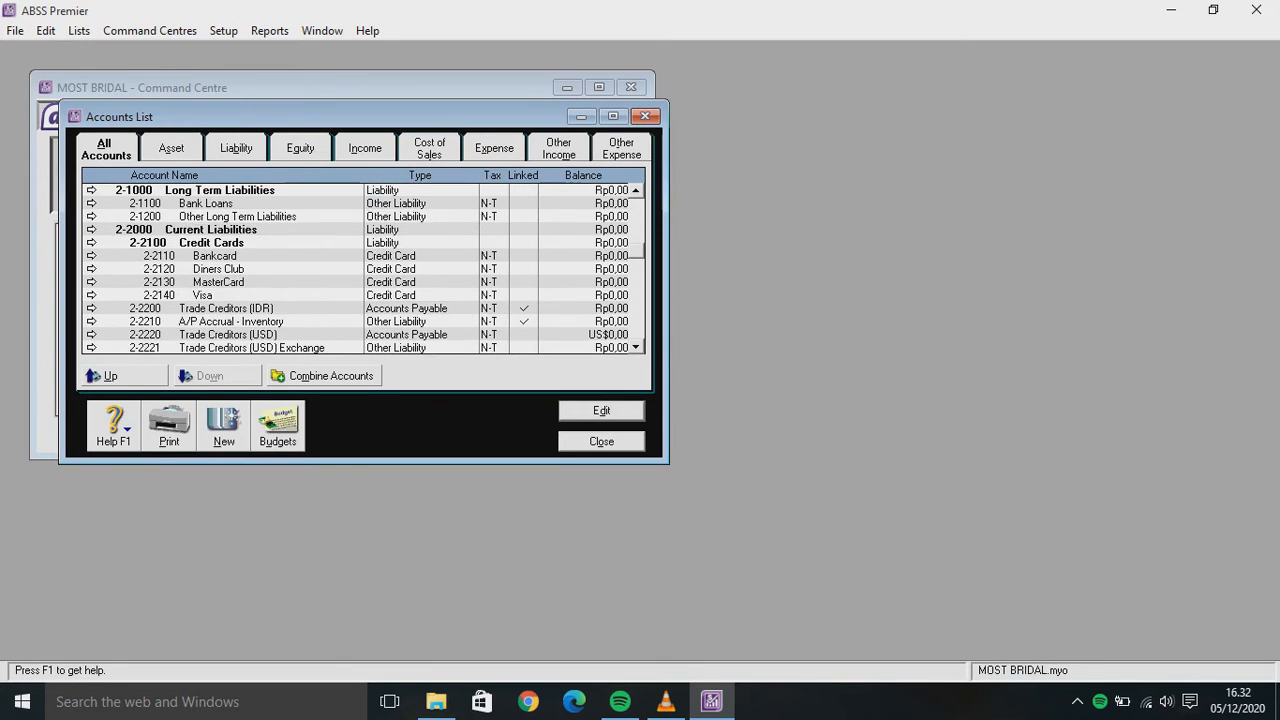
scroll(364, 268, "down", 1)
double_click(250, 308)
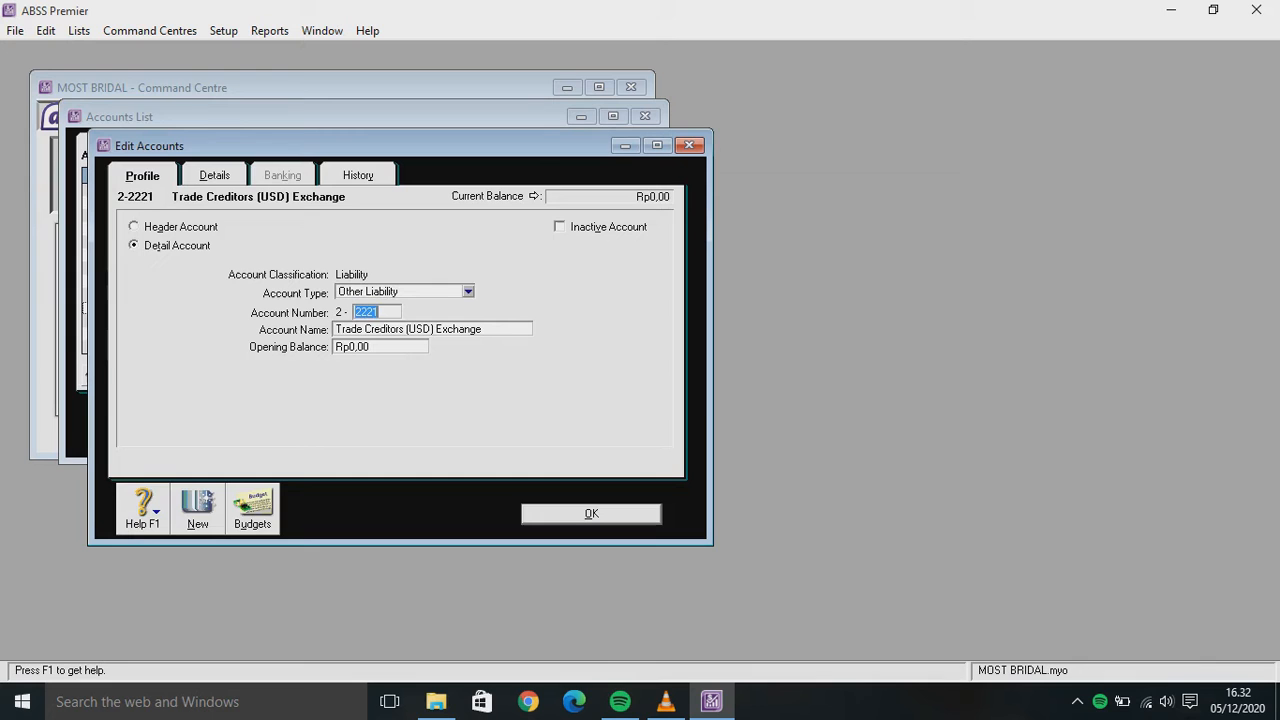
left_click(467, 291)
left_click(391, 320)
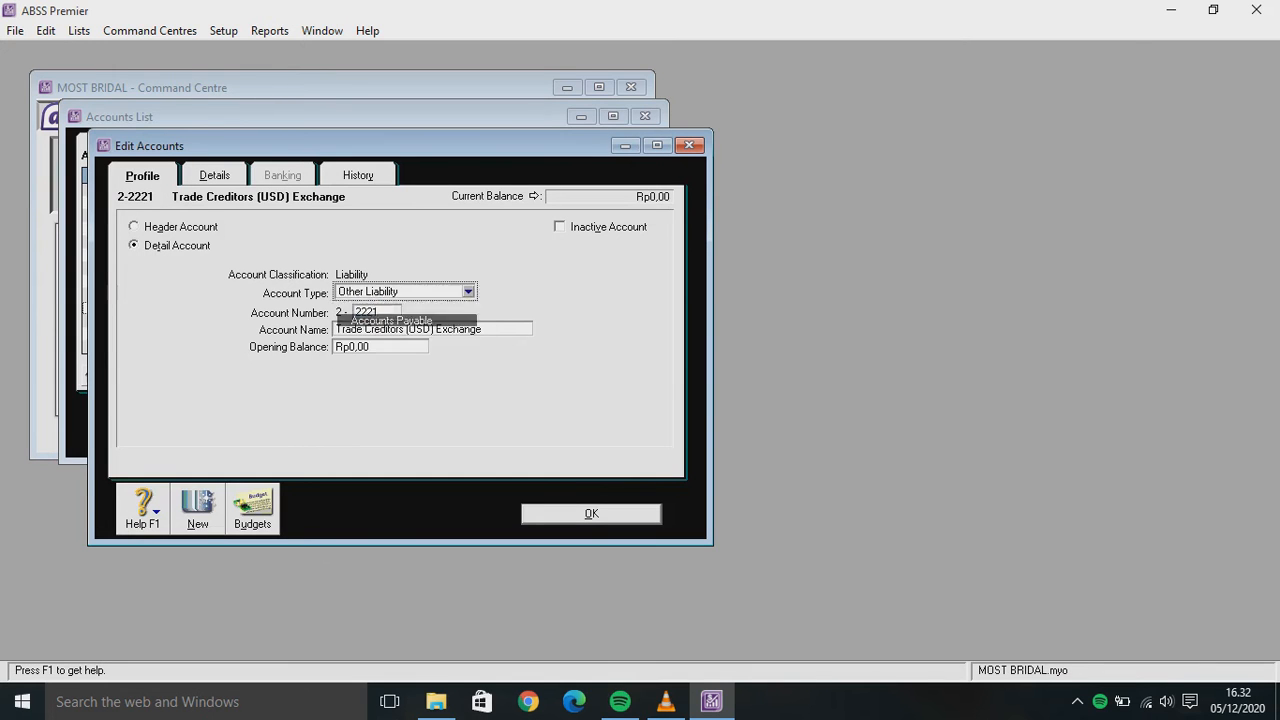
left_click(591, 514)
Set 2-2231 Trade Creditors (SGD) Exchange to Accounts Payable, then close the Accounts List
double_click(250, 334)
left_click(467, 291)
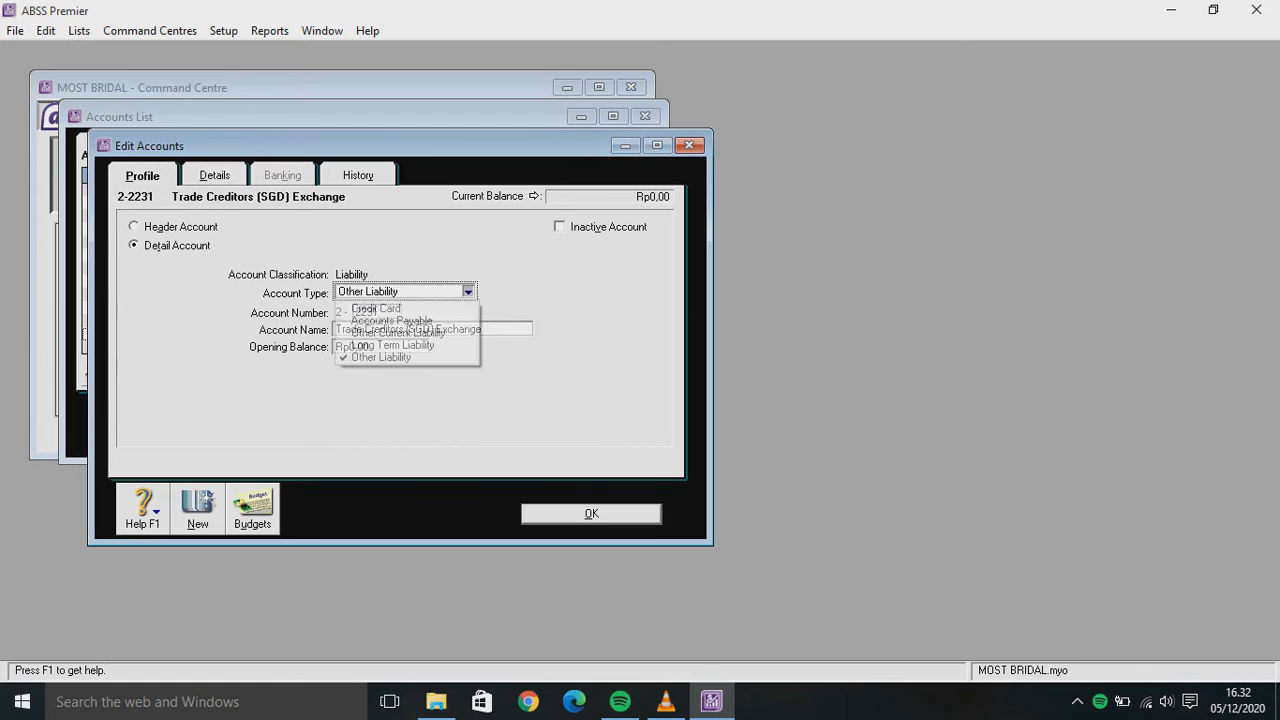
left_click(391, 320)
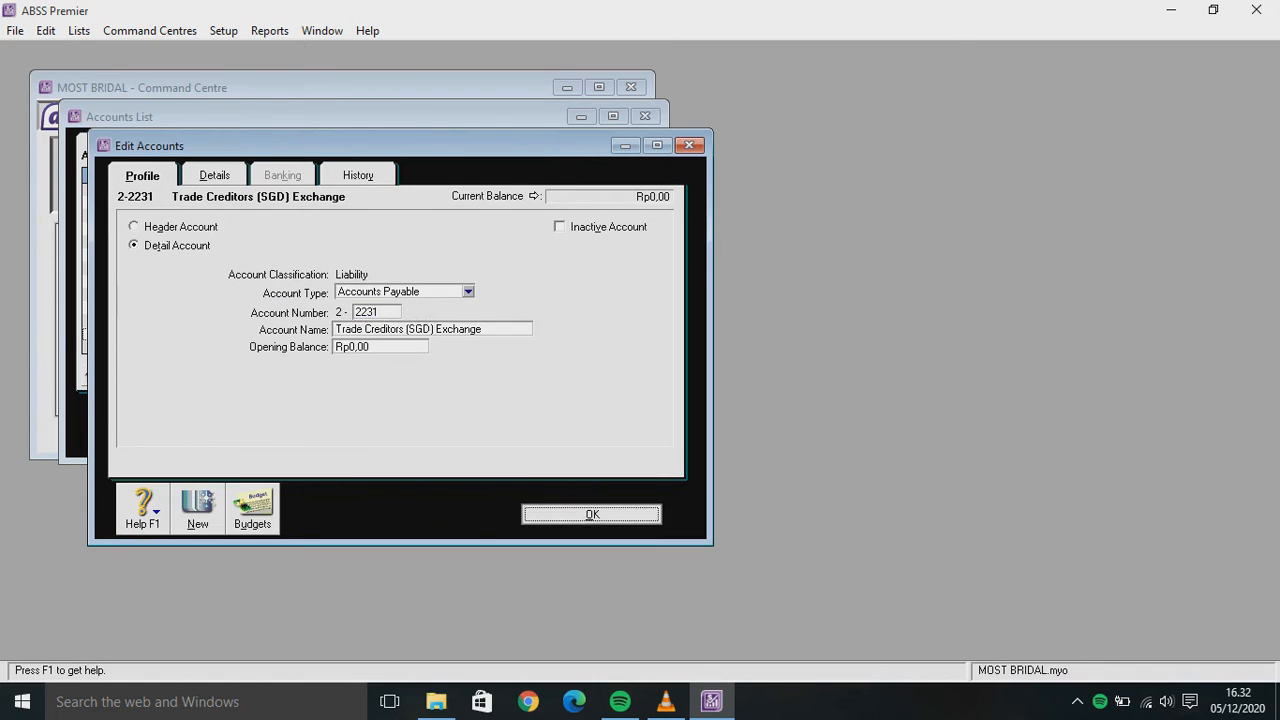
key("Return")
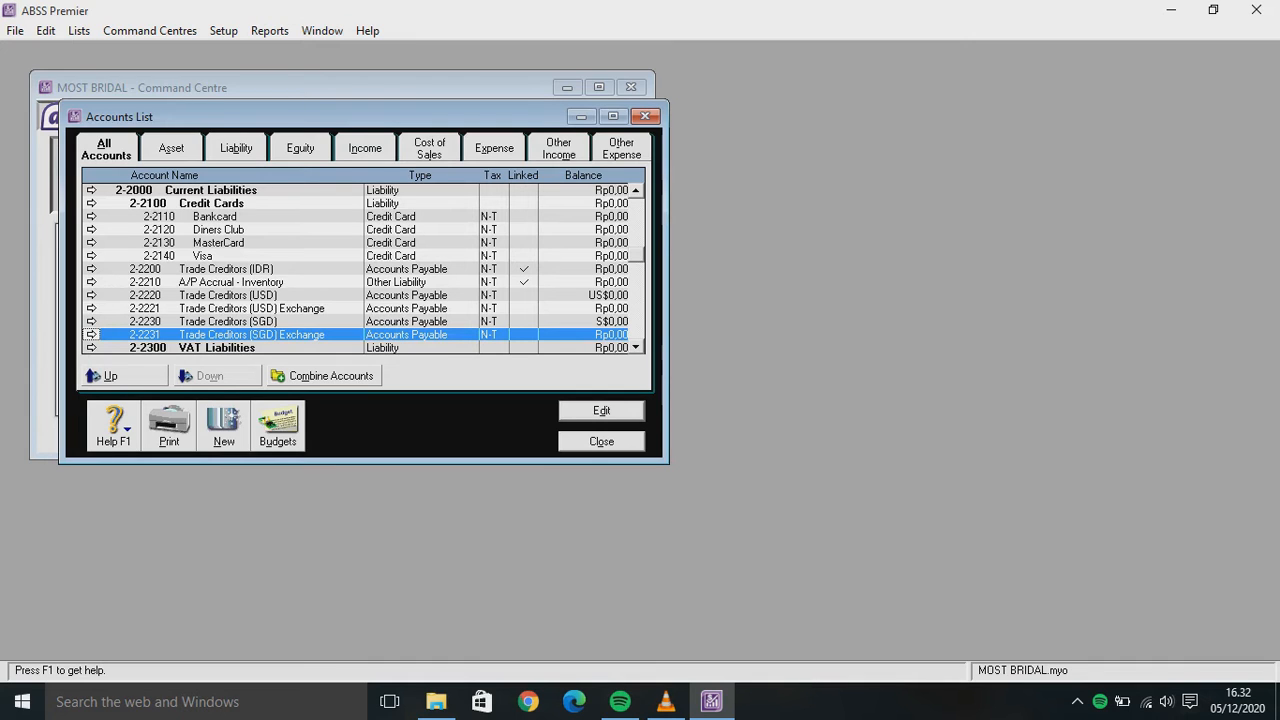
key("Escape")
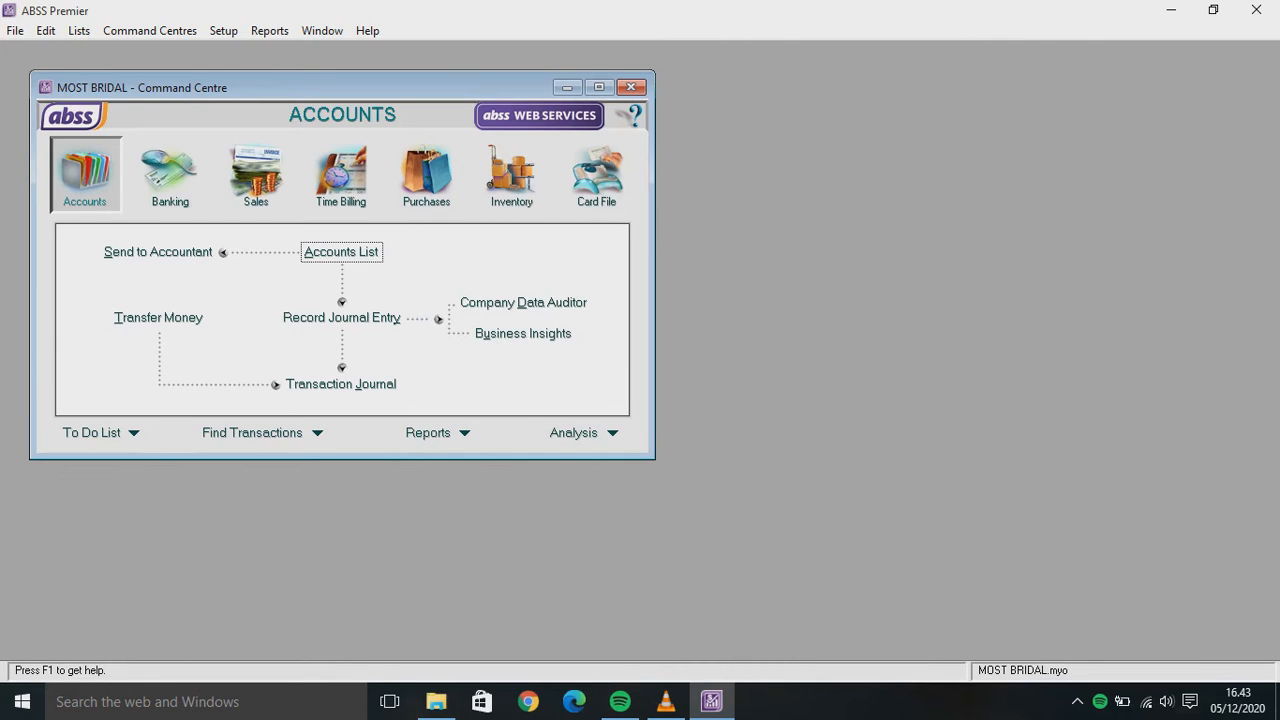
In the Tax Code List, check the N-T code and delete the IMP Import Duty code
left_click(78, 30)
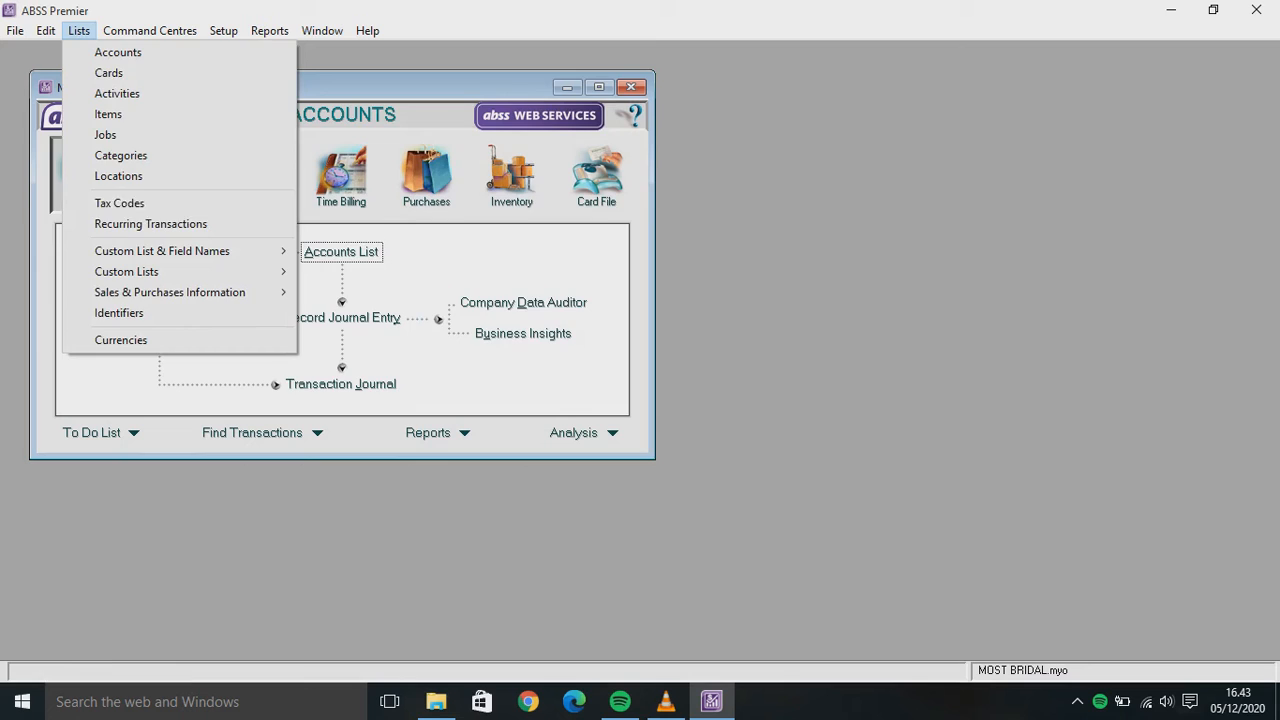
left_click(119, 203)
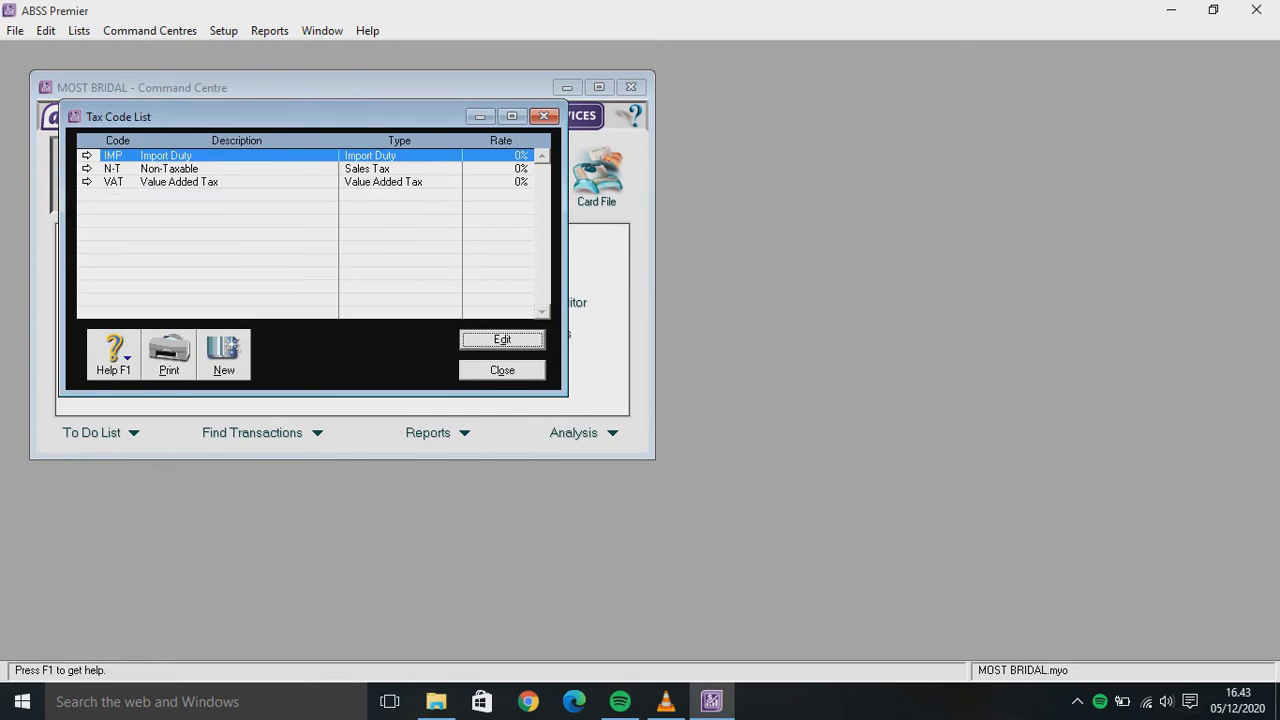
left_click(87, 169)
key("Return")
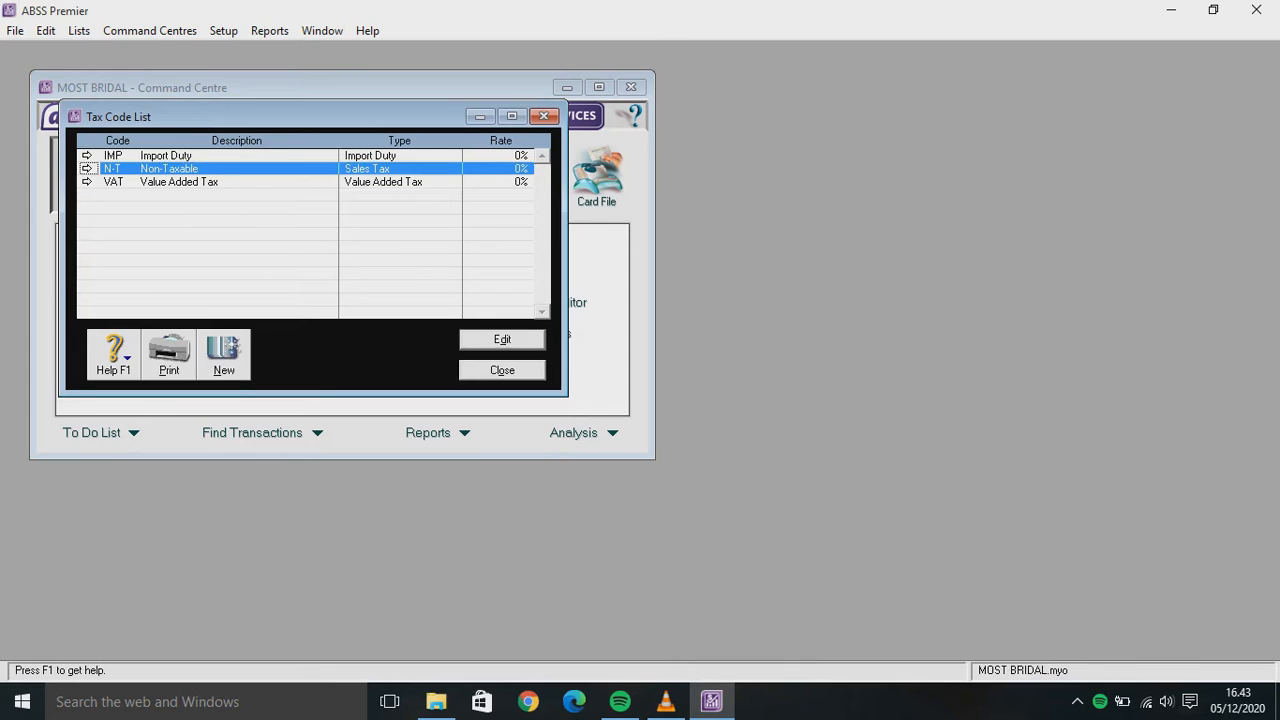
left_click(271, 156)
right_click(271, 156)
left_click(340, 168)
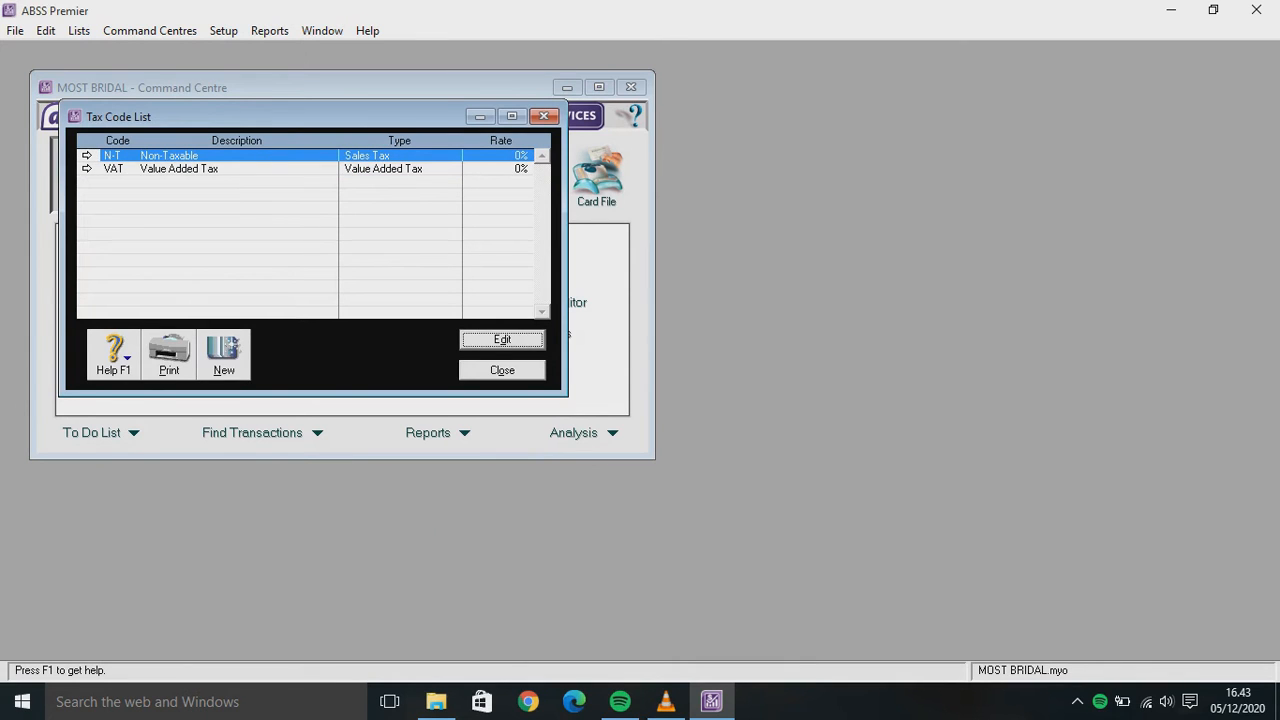
Change the VAT tax code's rate to 10% and save it
left_click(87, 168)
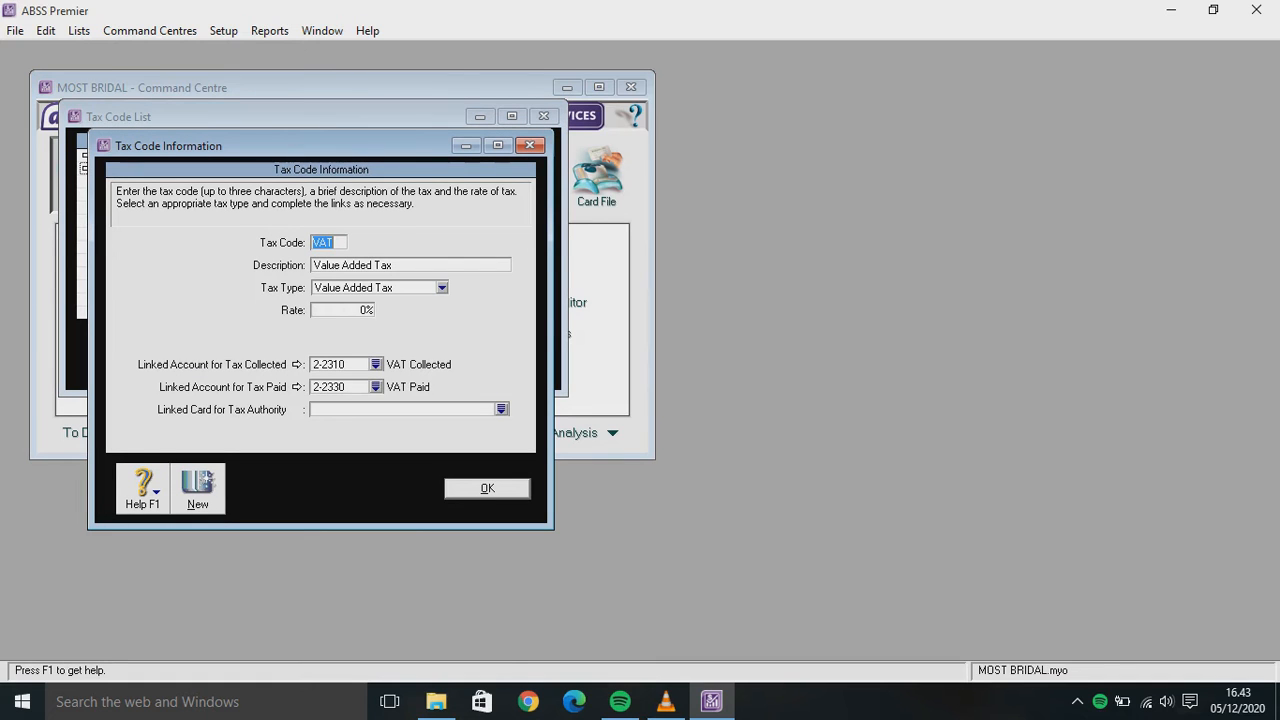
left_click(353, 310)
type("10")
key("Tab")
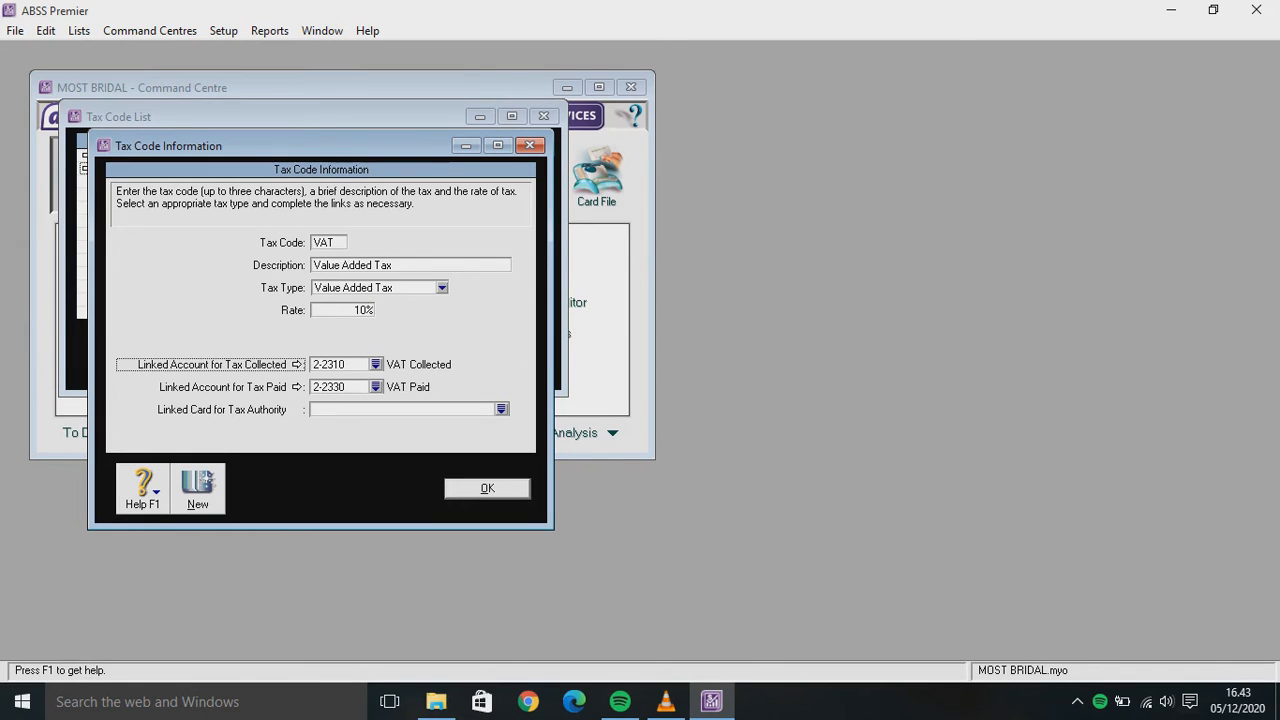
key("Return")
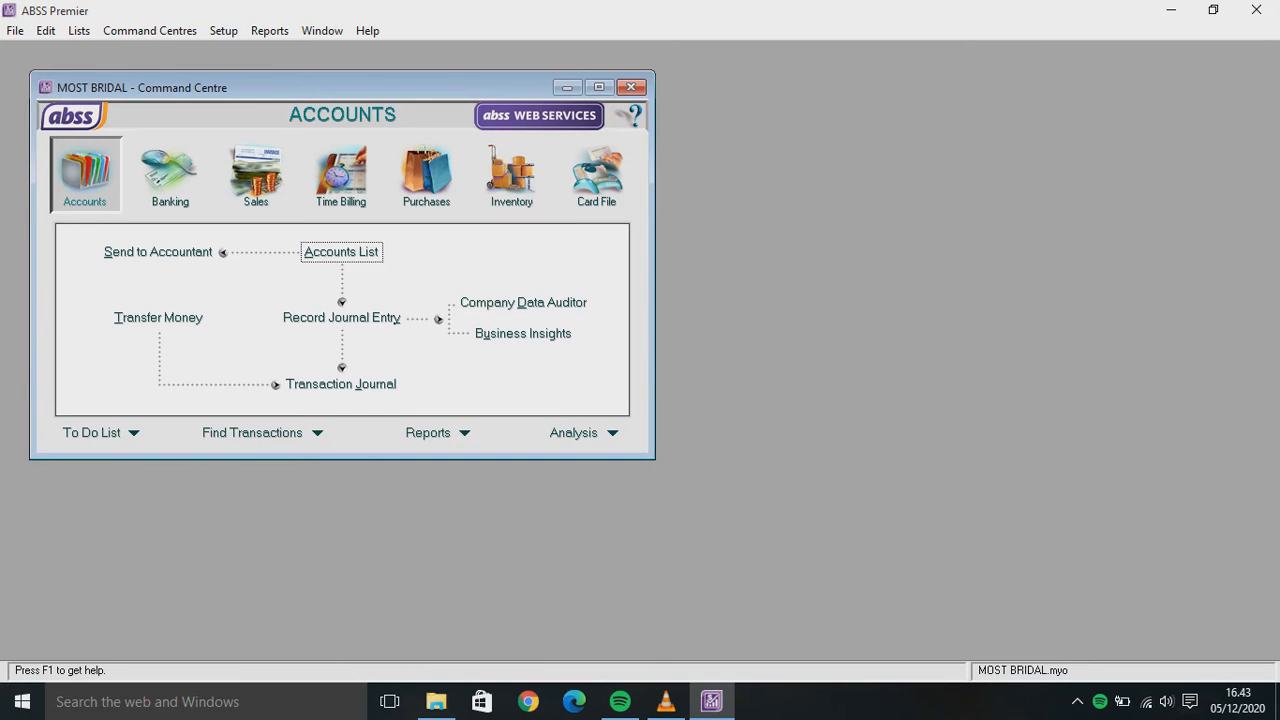
In the Jobs List, create job P named 'Produk'
key("alt+l")
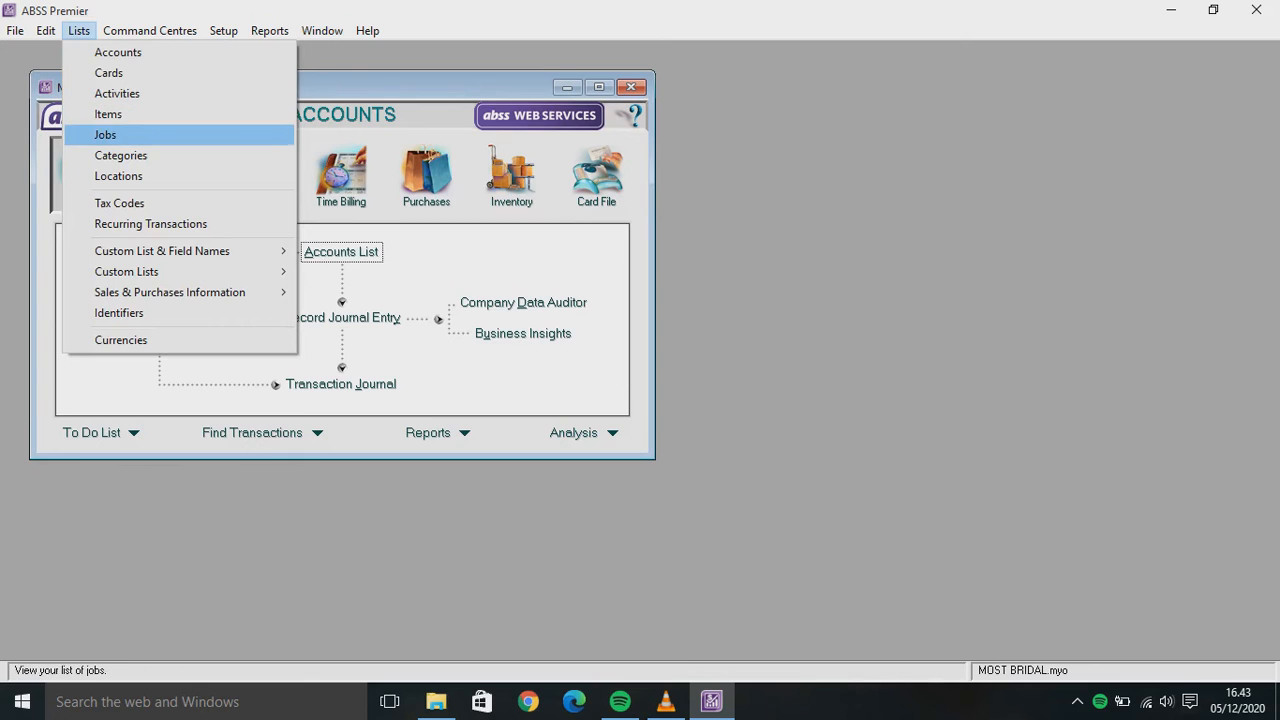
key("Return")
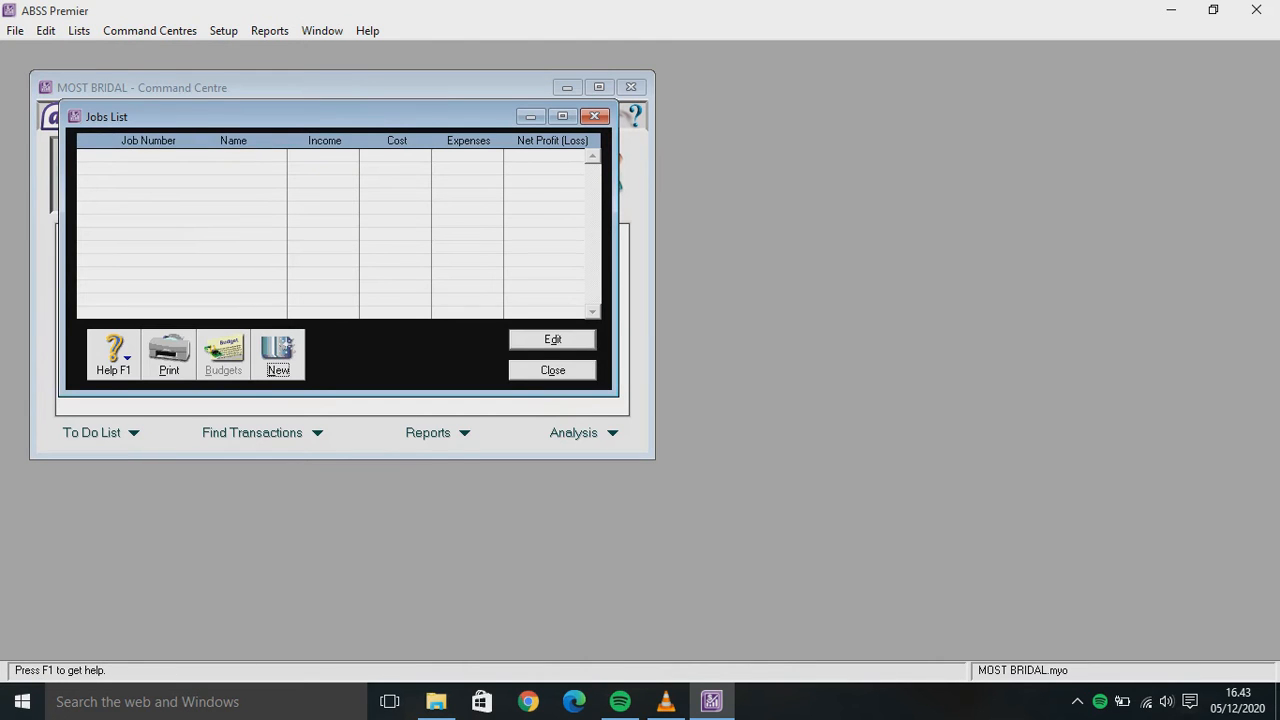
key("Return")
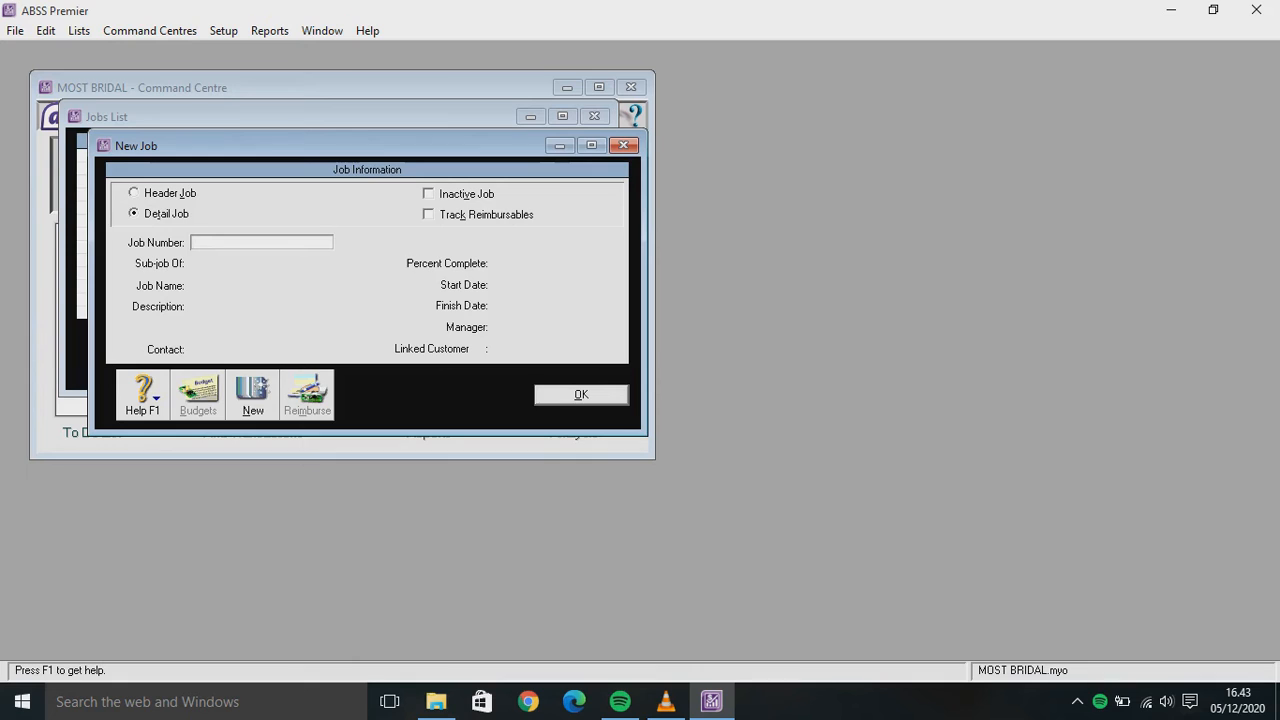
type("p")
key("BackSpace")
type("P")
key("Tab")
key("Tab")
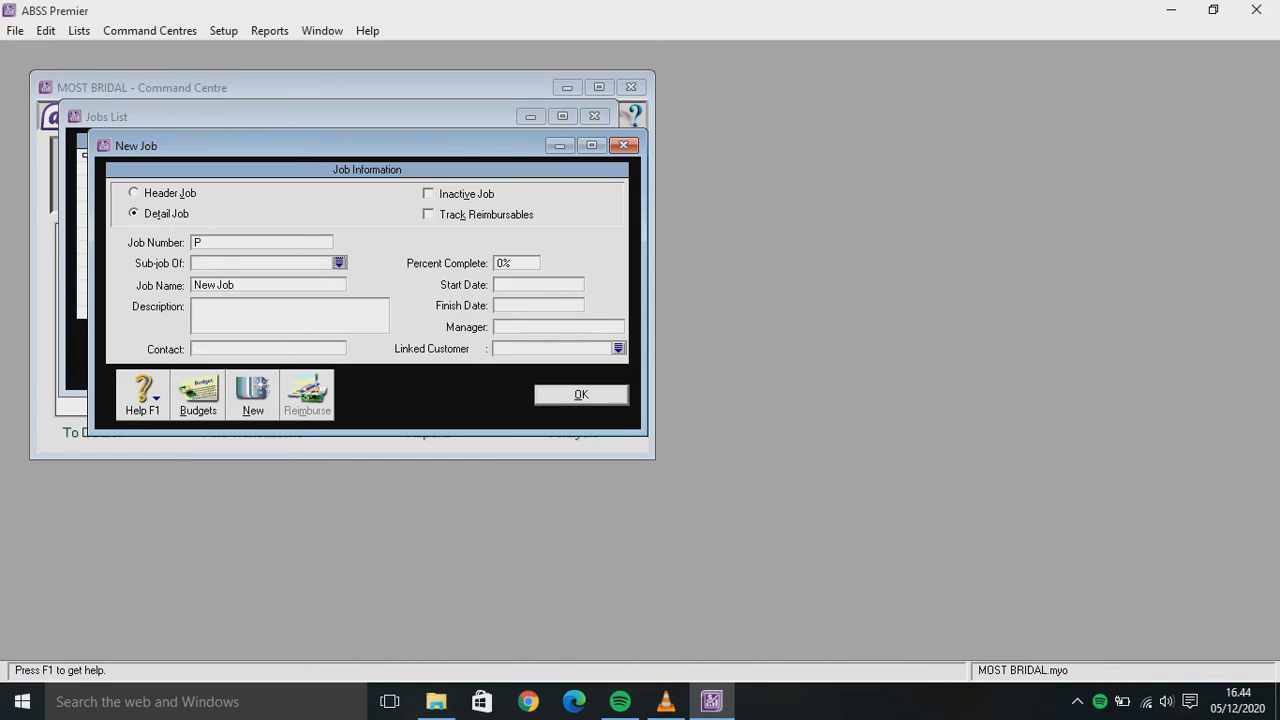
key("Tab")
type("Produk")
key("alt+n")
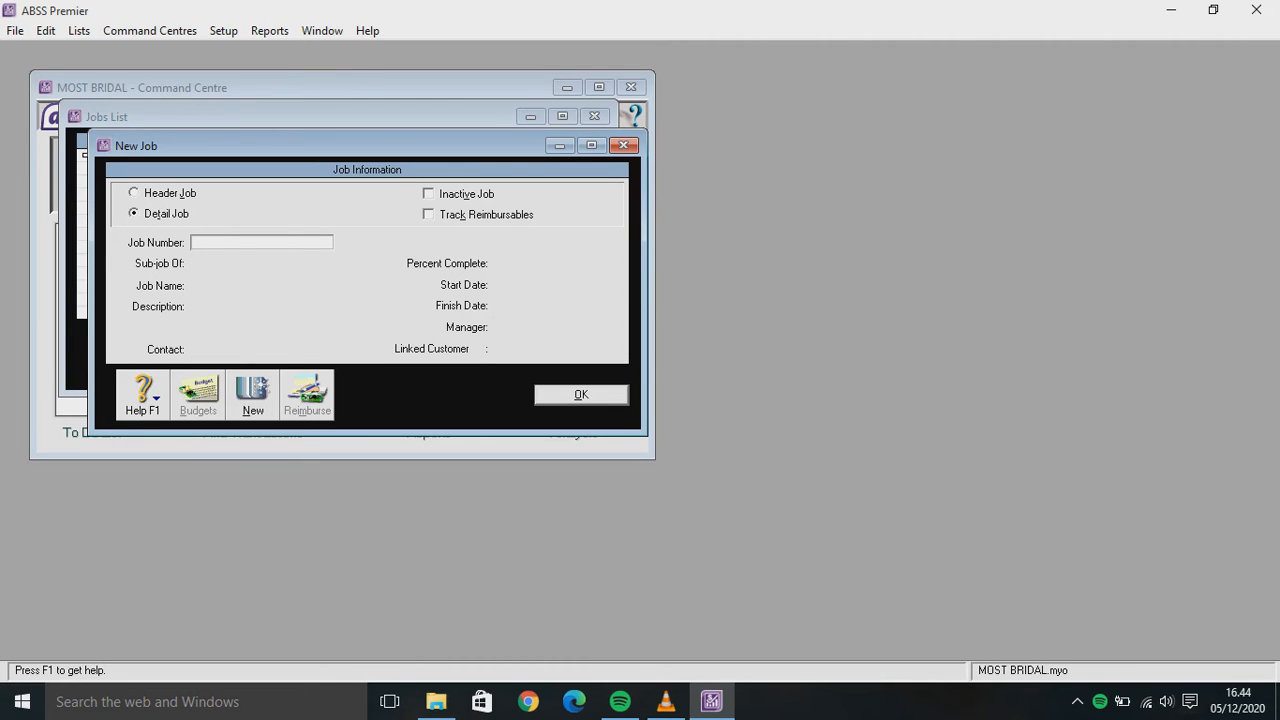
Create job J named 'Jasa', save it, and close the Jobs List
type("J")
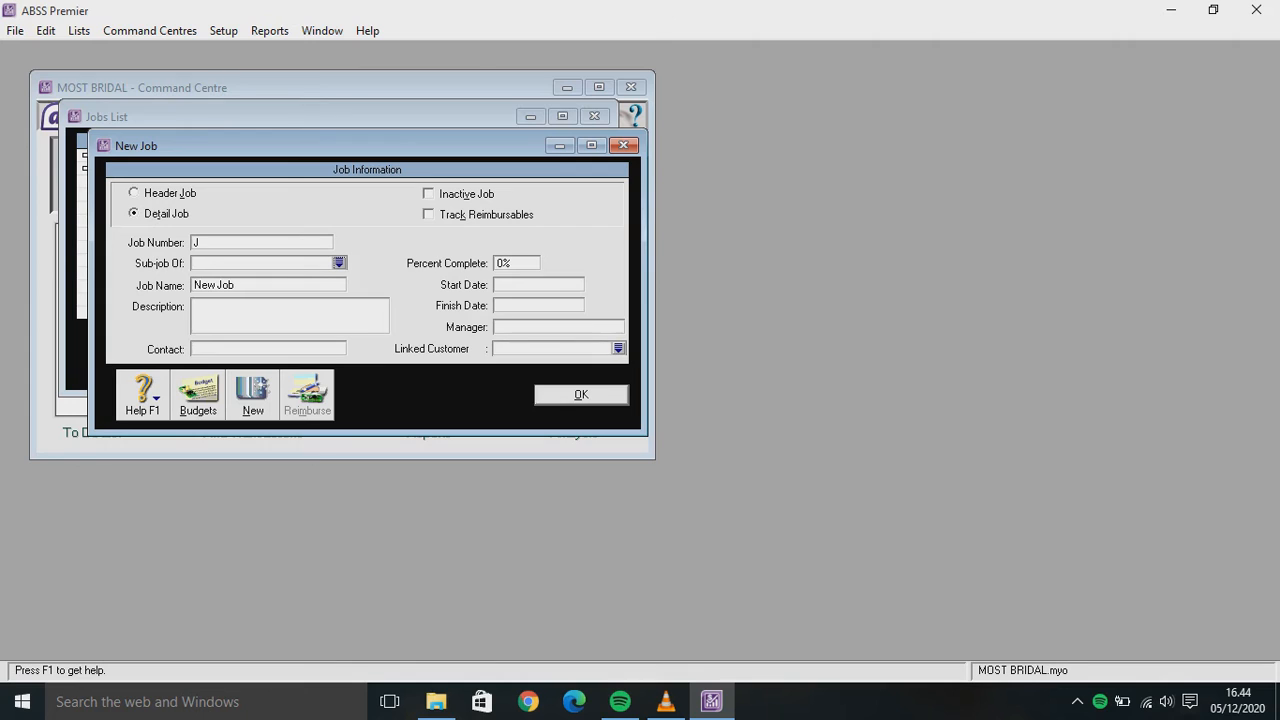
key("Tab")
type("Jasa")
left_click(581, 394)
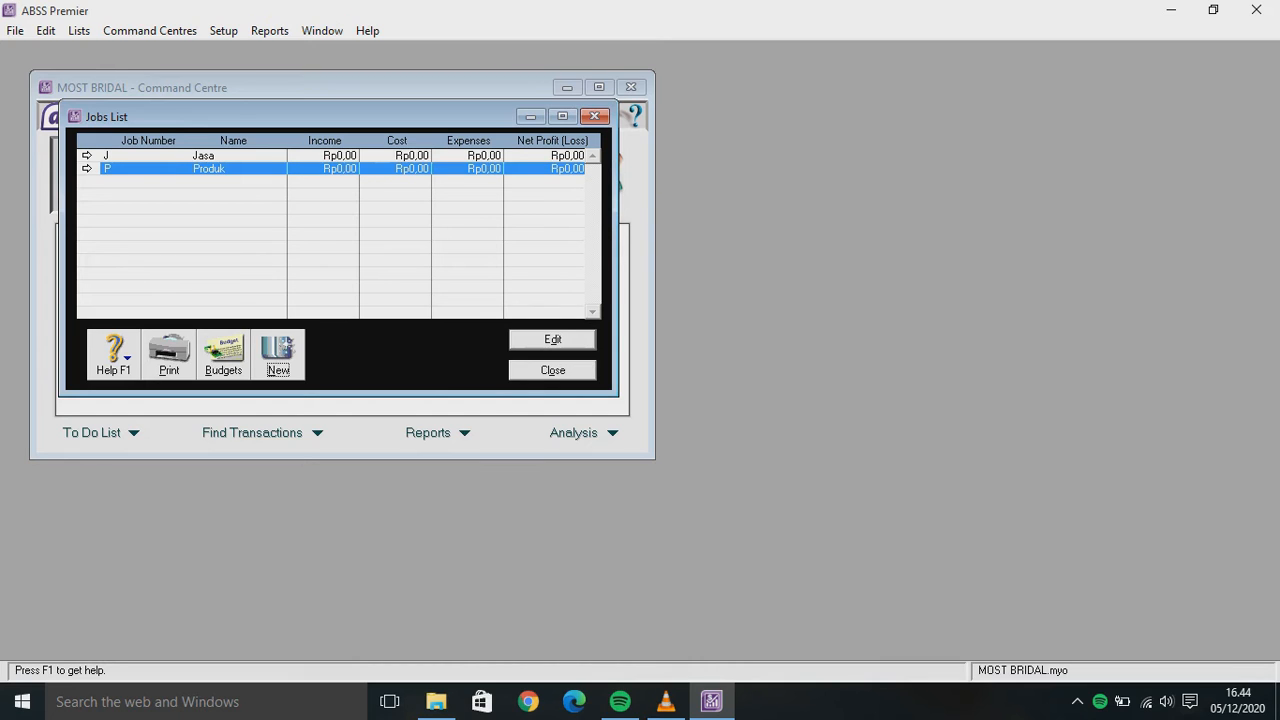
key("Escape")
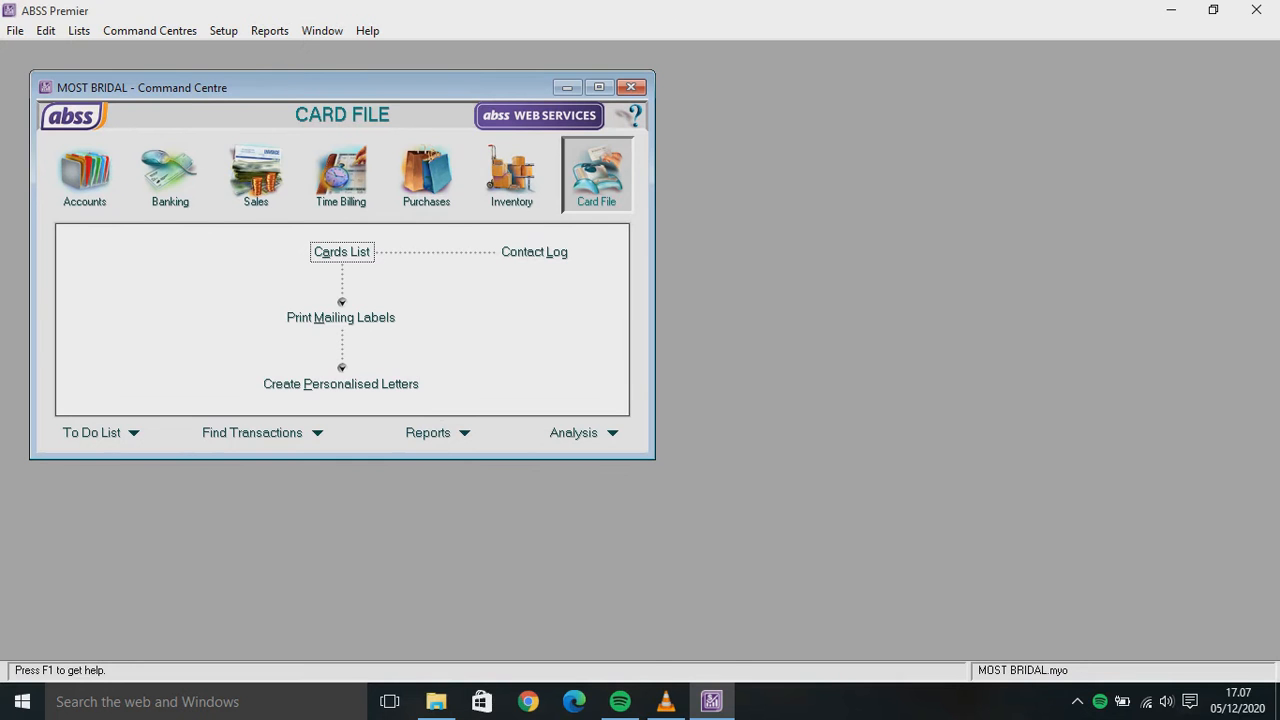
Start a new Customer card named PT EVINA with card ID C001
left_click(341, 252)
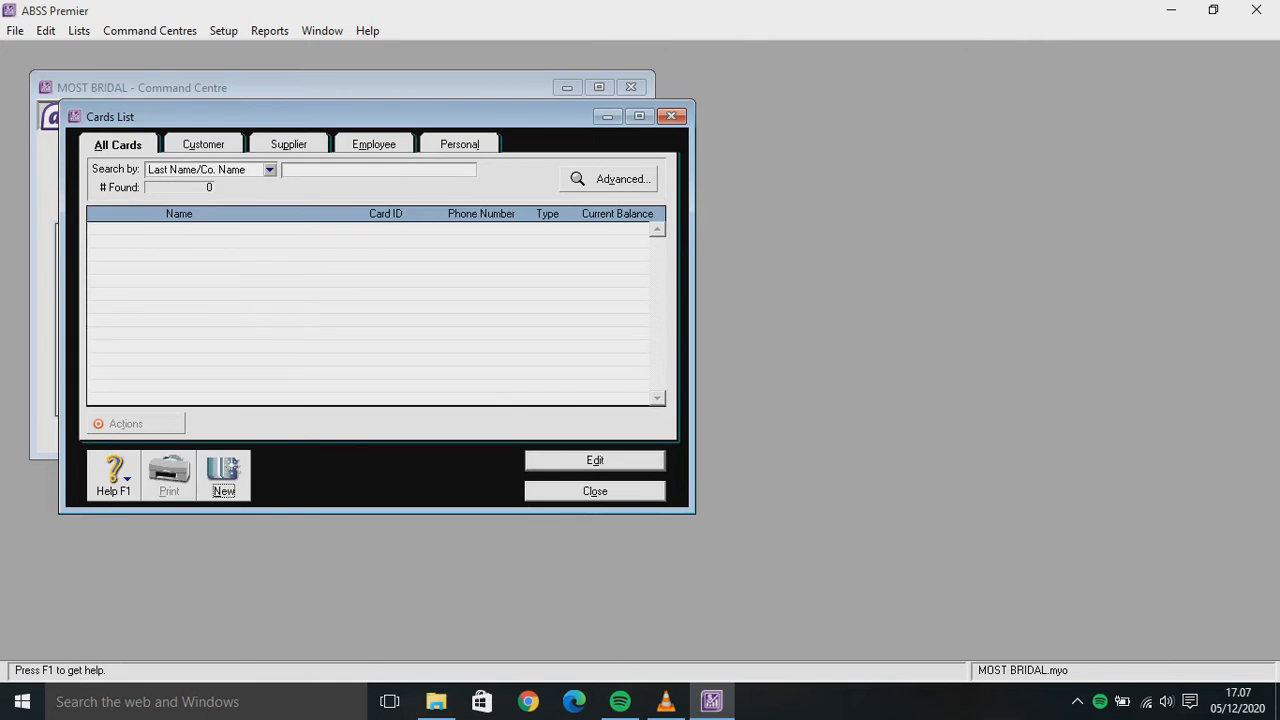
left_click(223, 485)
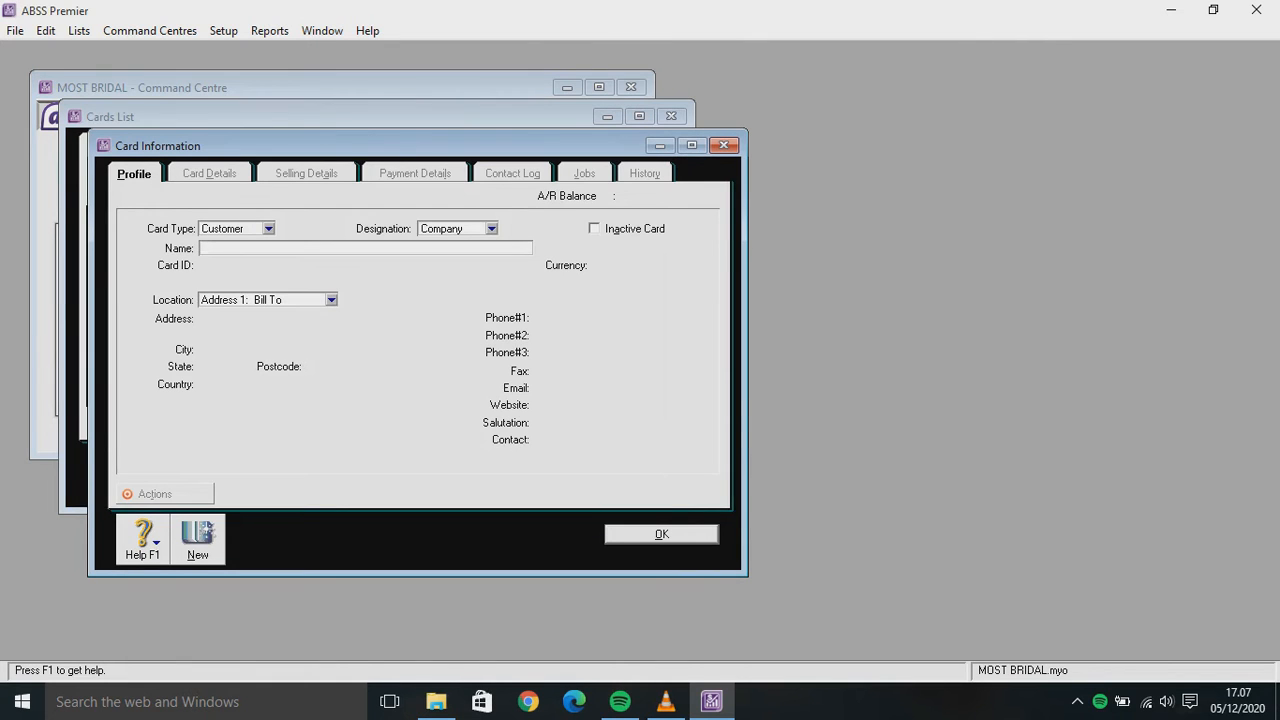
left_click(268, 228)
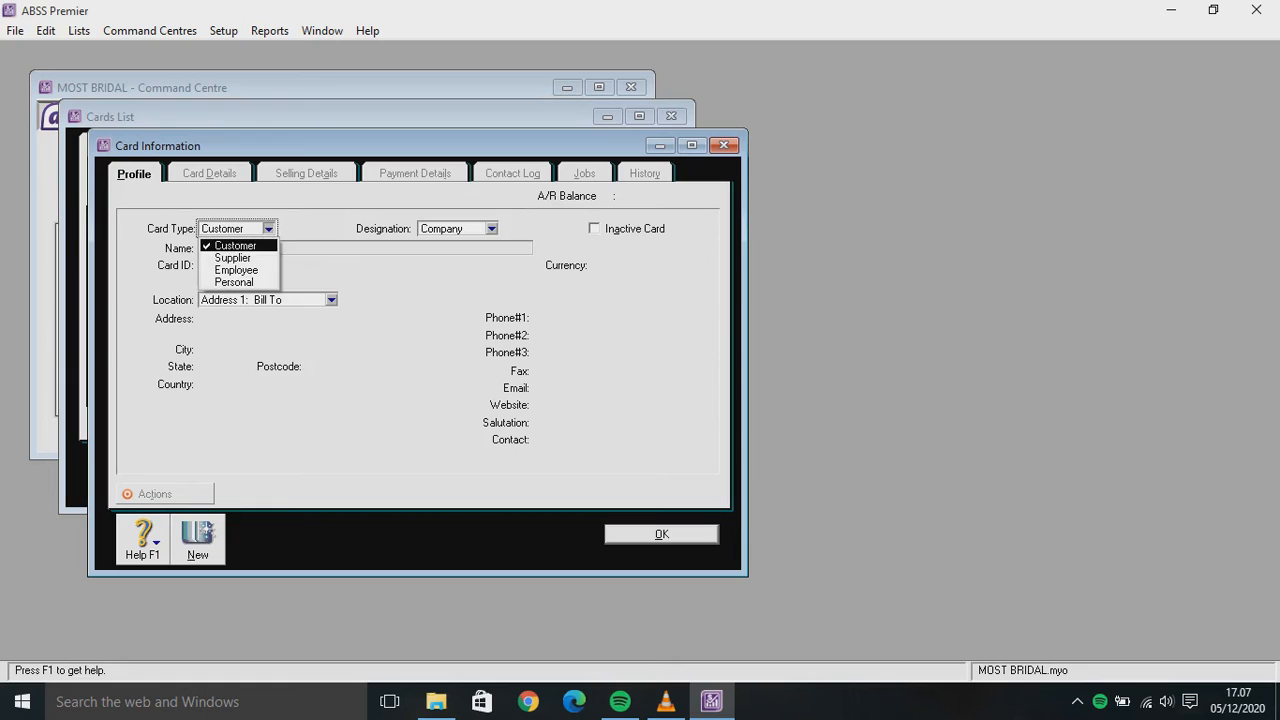
left_click(225, 240)
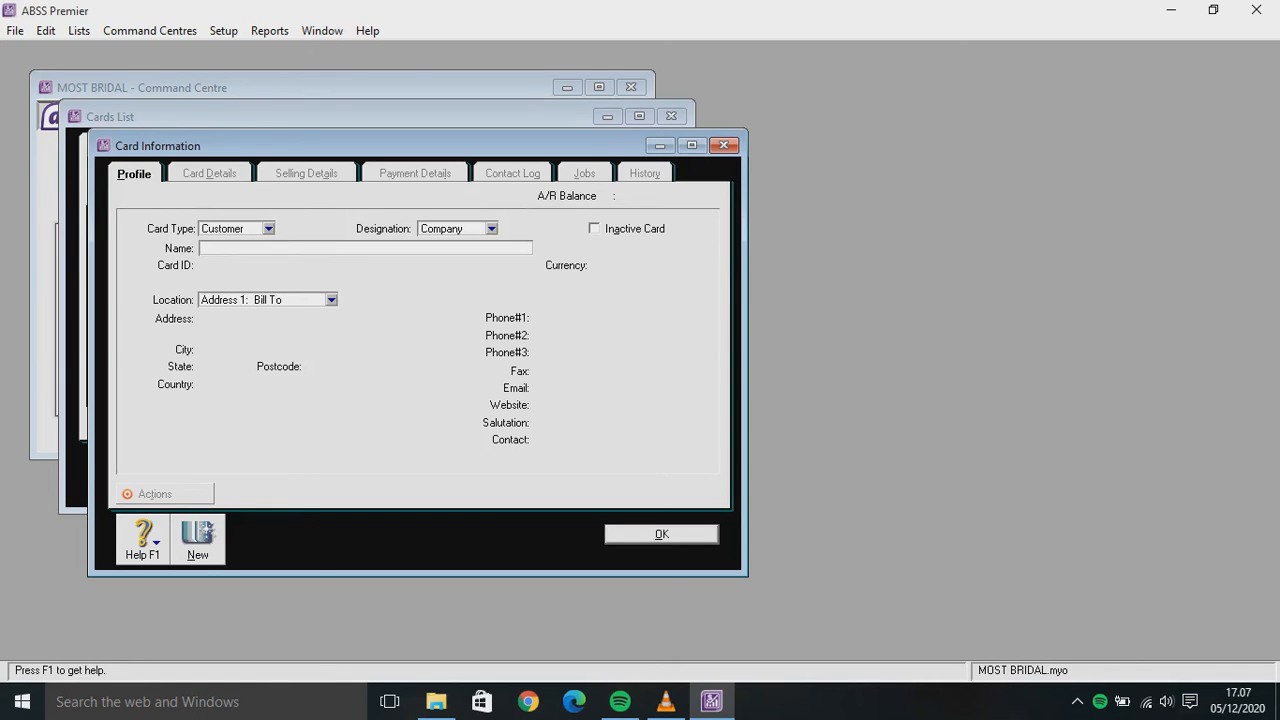
type("PT EVINA")
key("Tab")
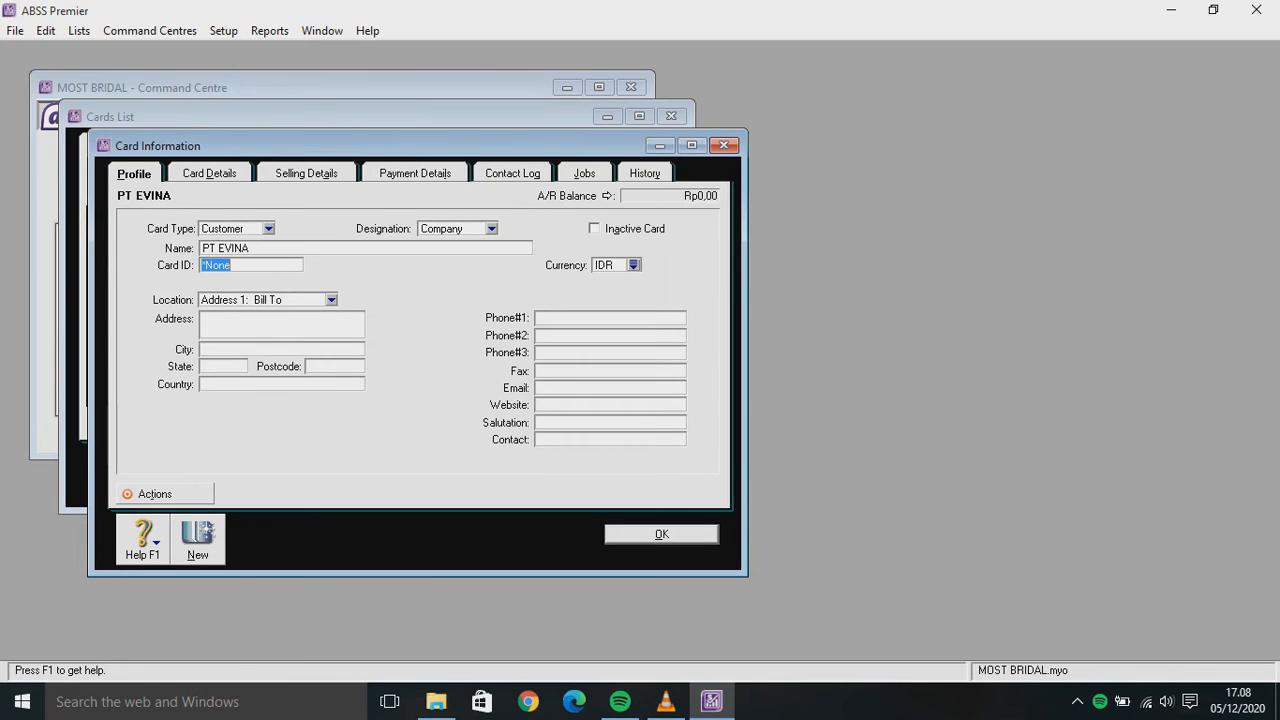
type("C001")
key("Tab")
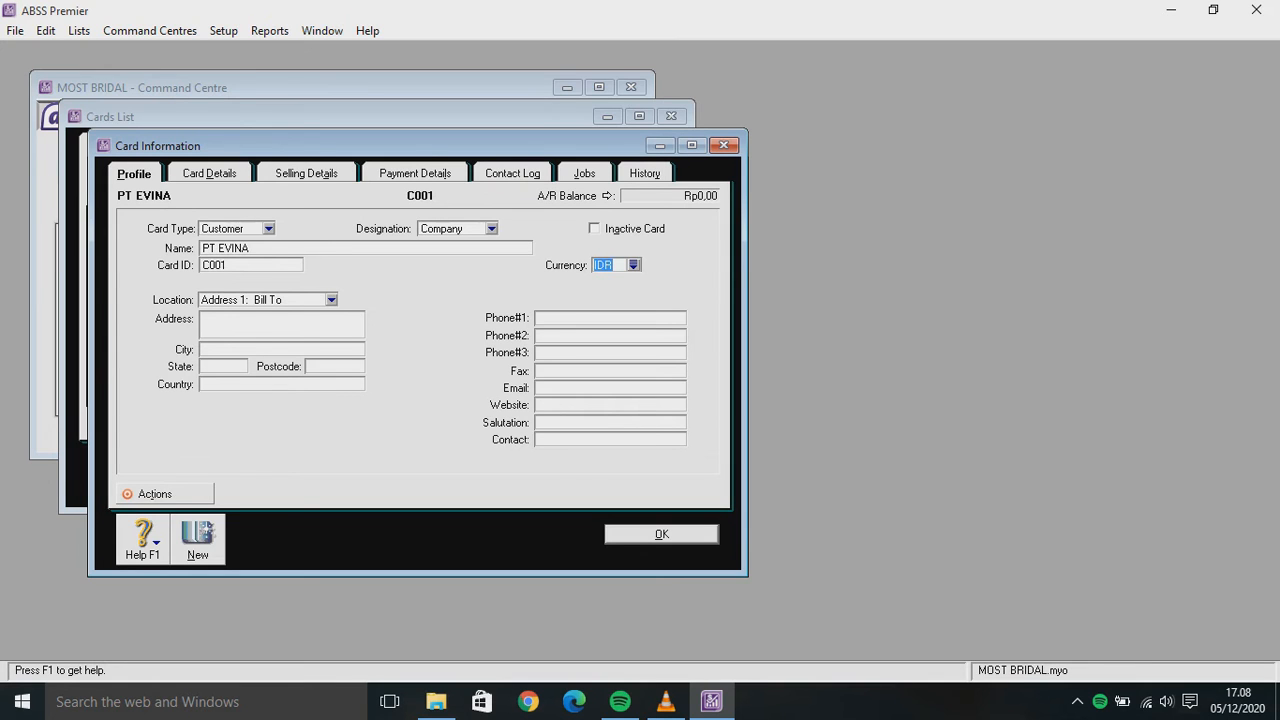
Give the card No Default sale layout, IDR price level and VAT tax code, then save it
left_click(306, 173)
left_click(403, 229)
left_click(330, 246)
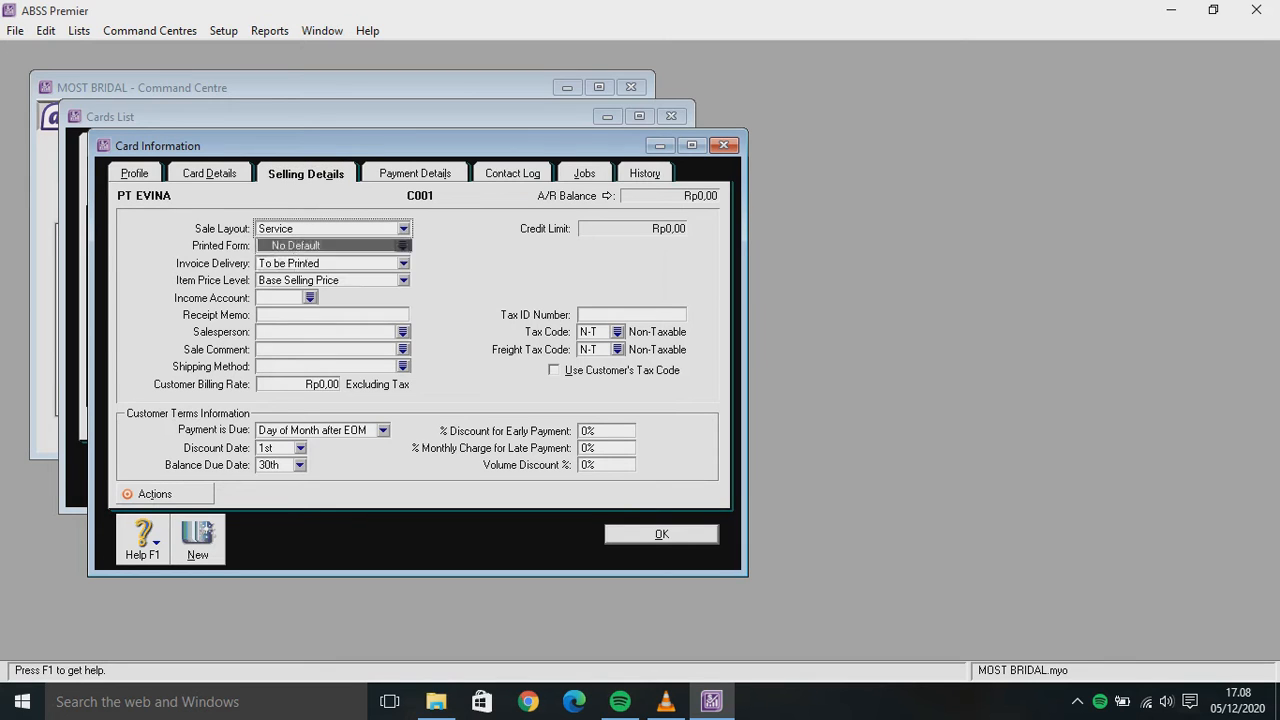
left_click(403, 280)
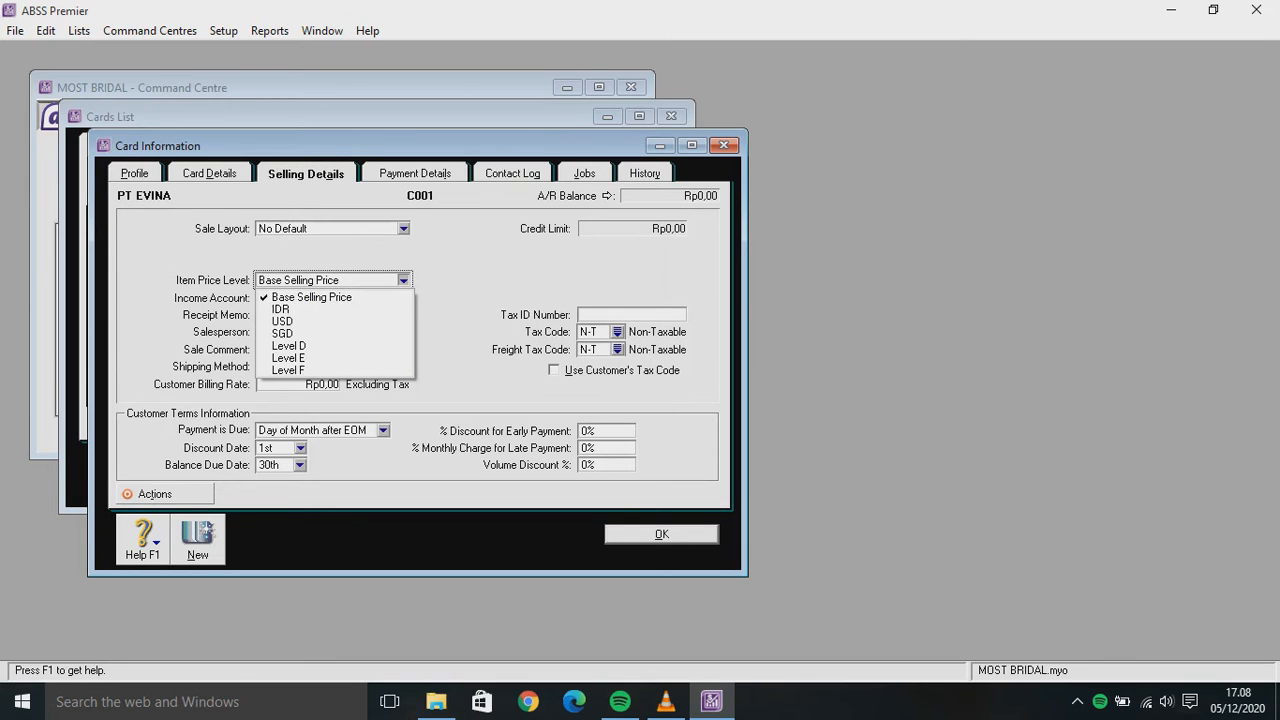
left_click(300, 309)
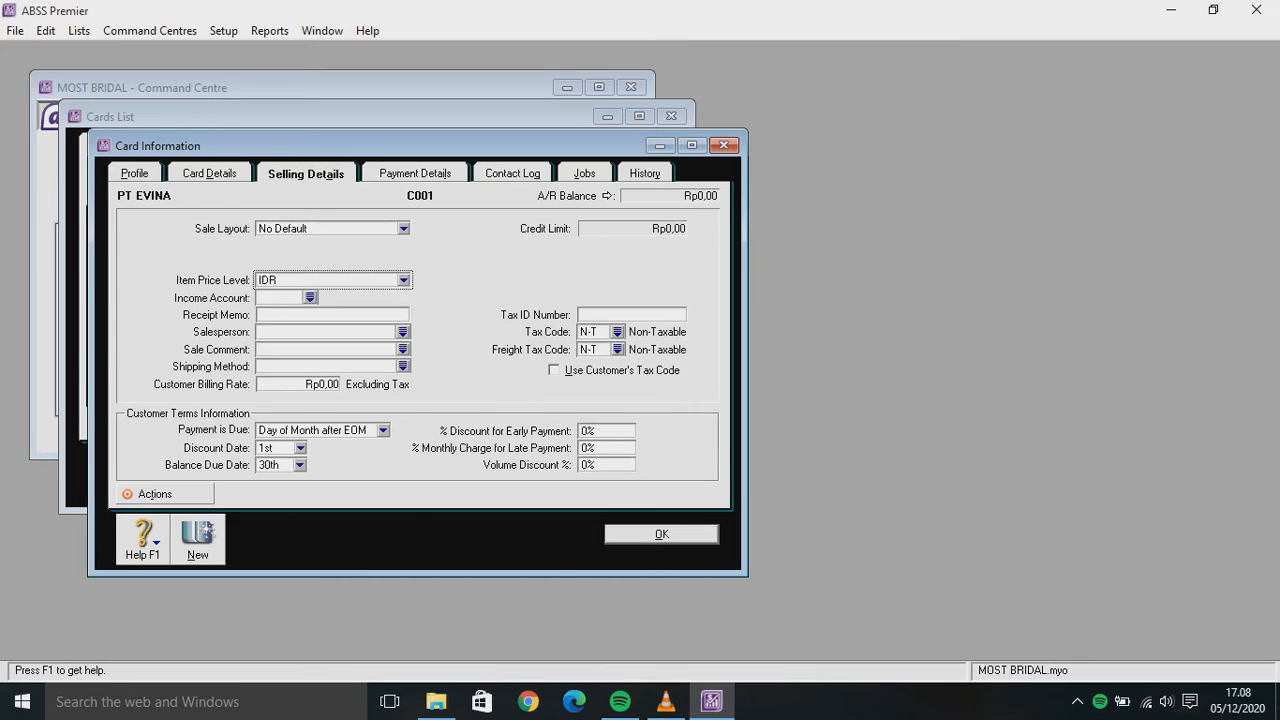
left_click(617, 332)
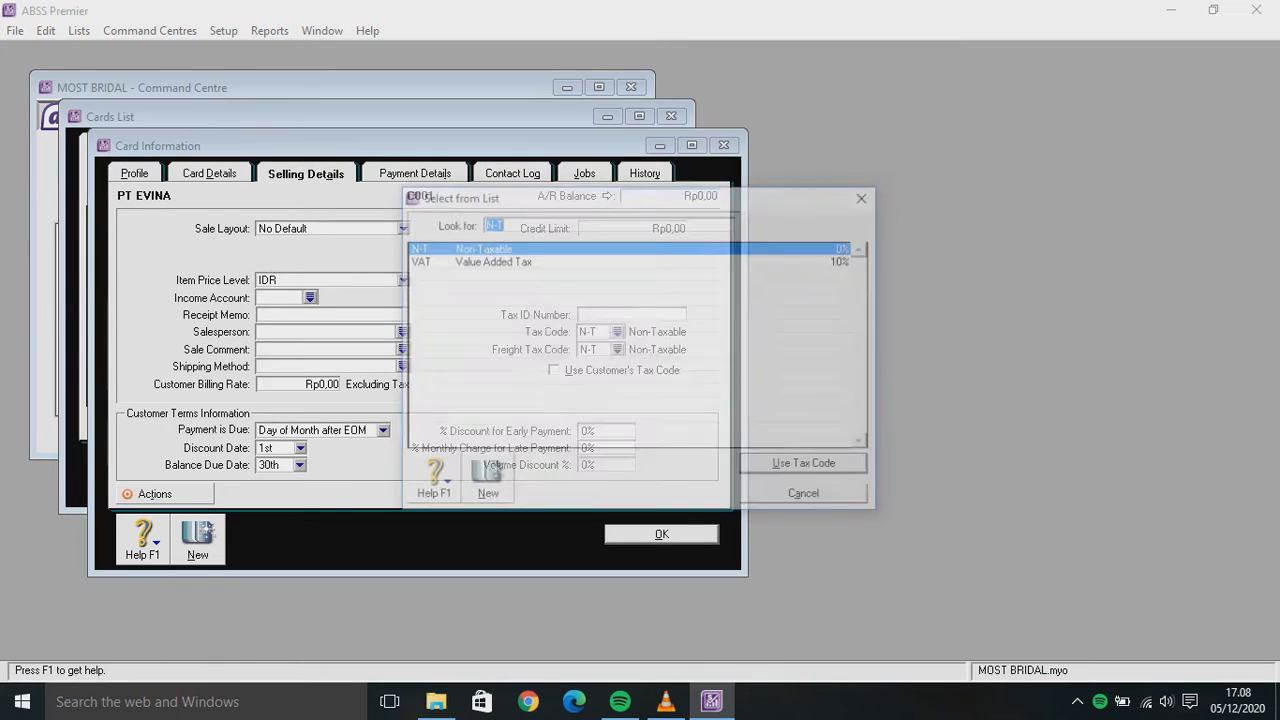
left_click(490, 261)
key("Return")
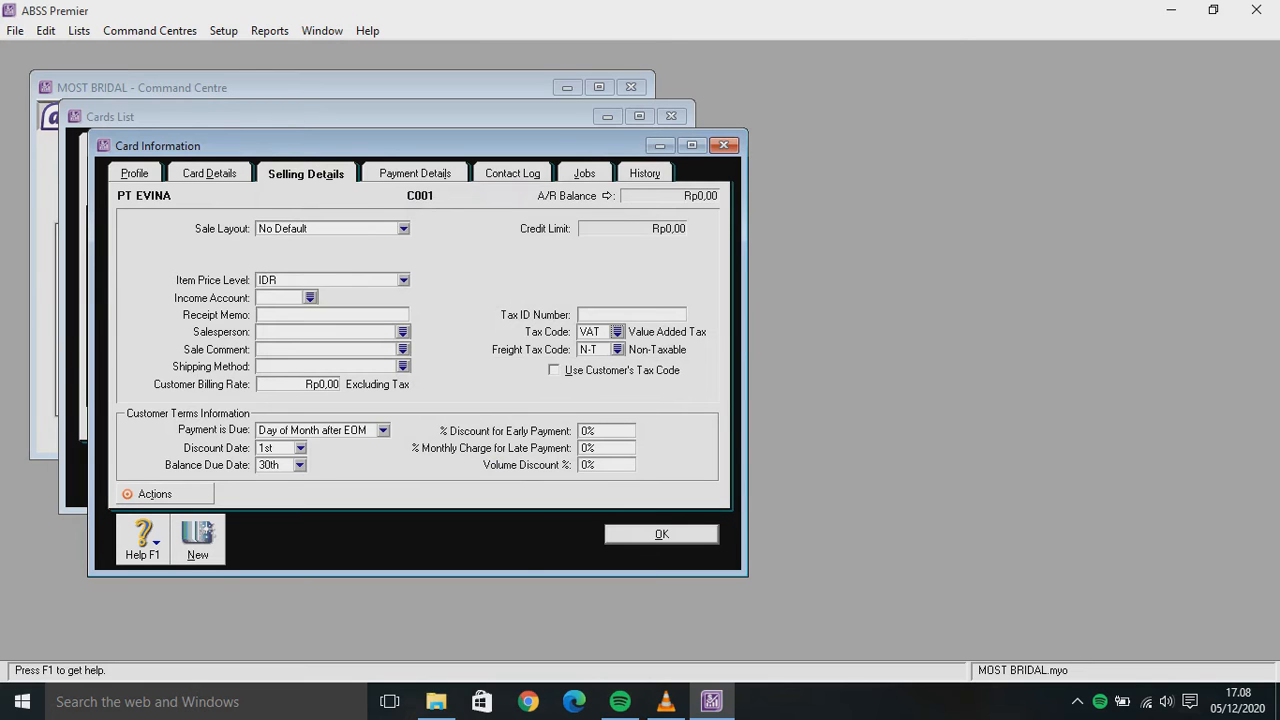
left_click(661, 534)
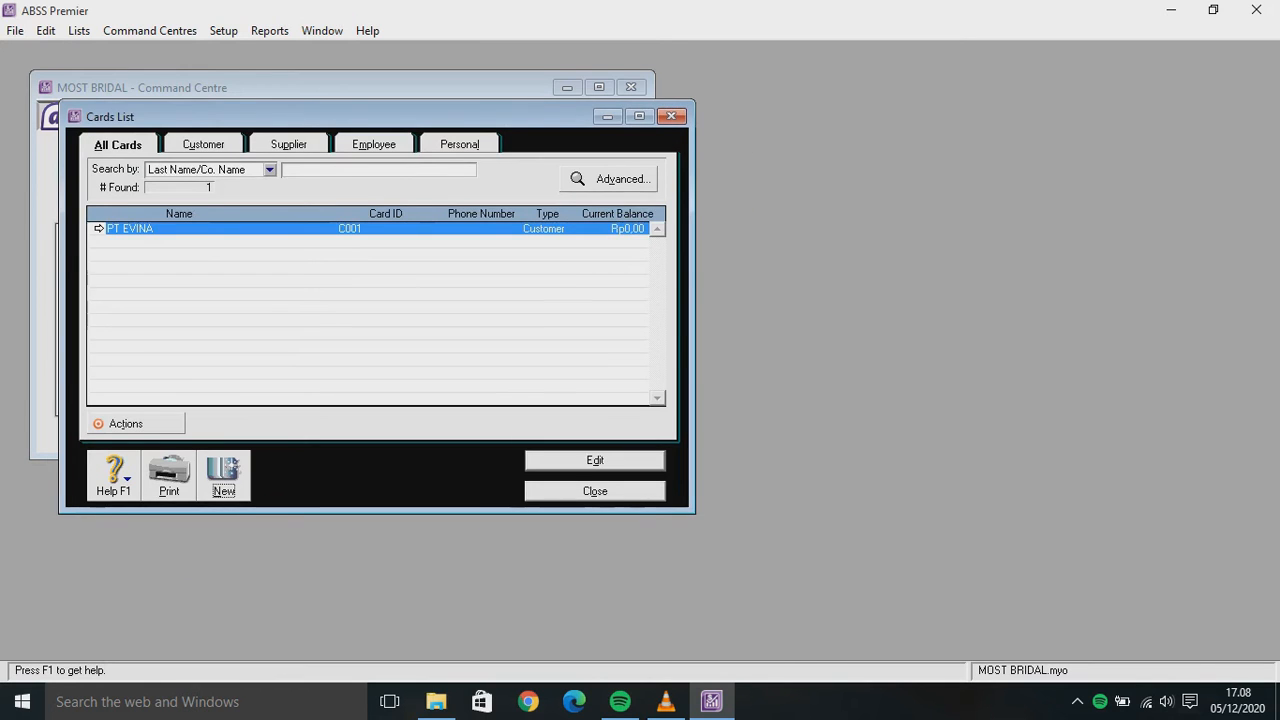
left_click(217, 474)
Enter Customer card WEDDING BEST with card ID C002 and USD currency
left_click(268, 229)
left_click(236, 246)
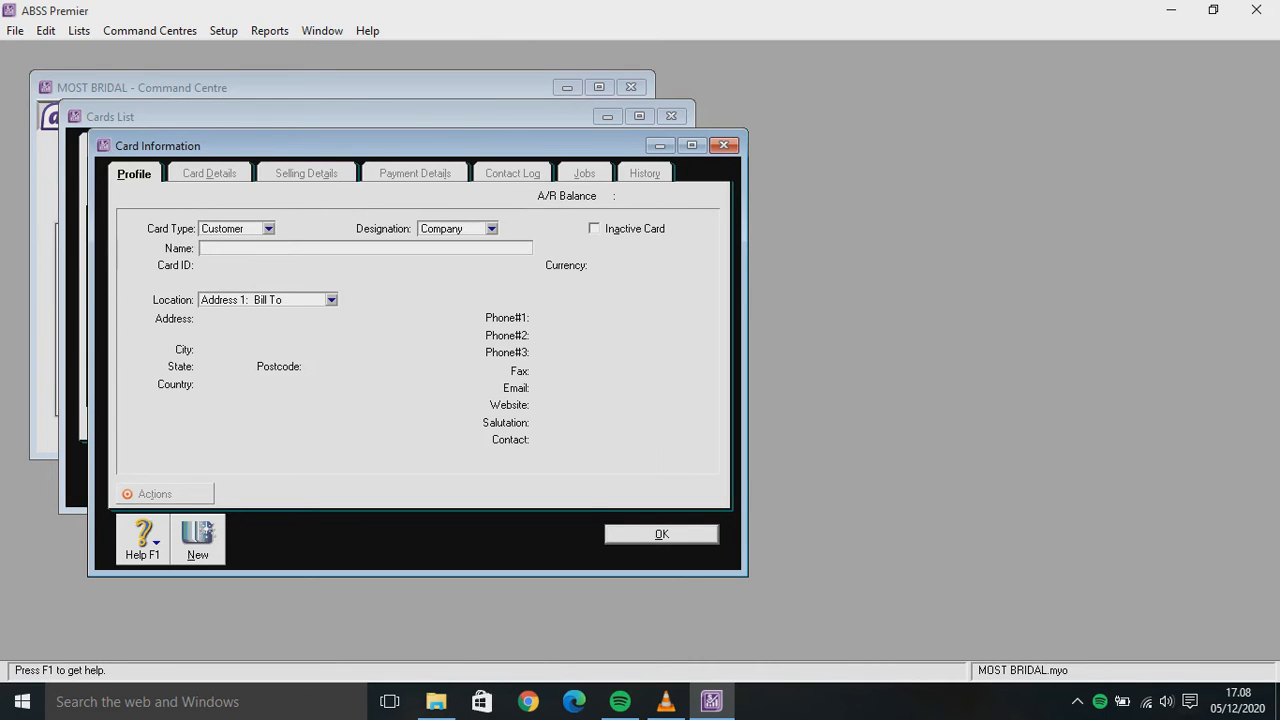
type("WEDDING BEST")
key("Tab")
type("C002")
key("Tab")
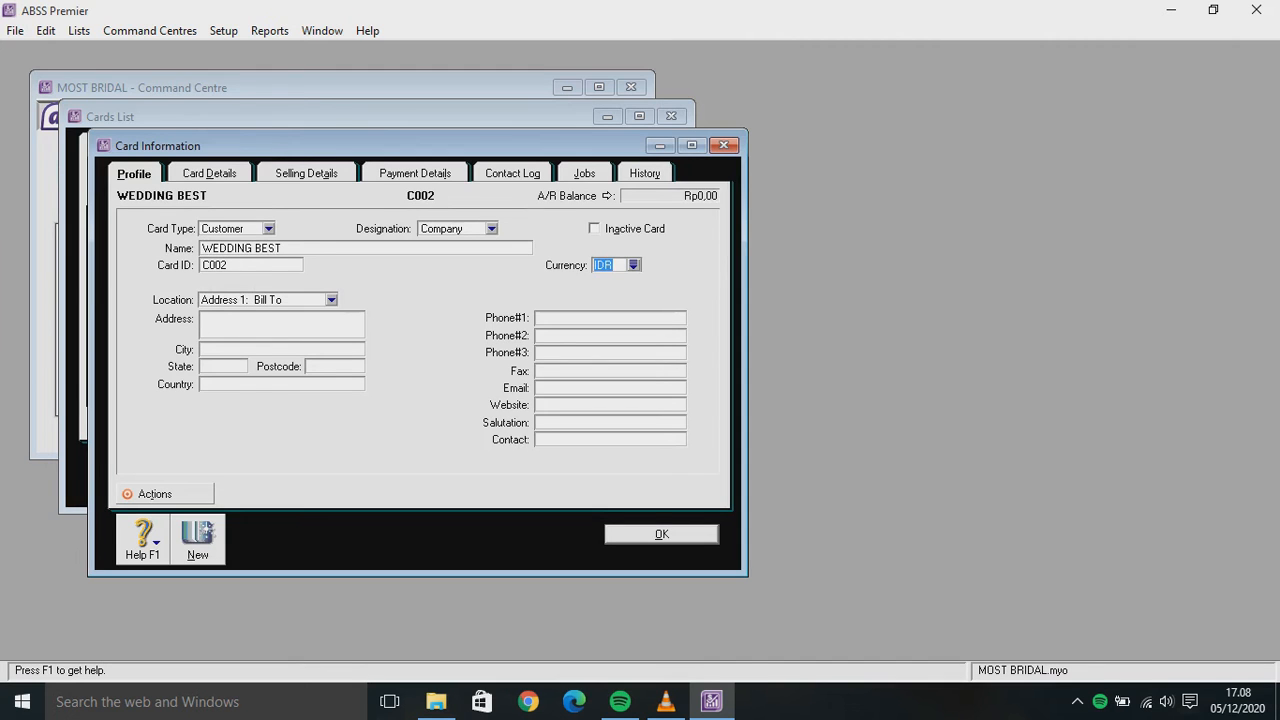
left_click(633, 264)
double_click(501, 274)
Set No Default sale layout, USD price level and VAT tax code, then save the card
left_click(306, 173)
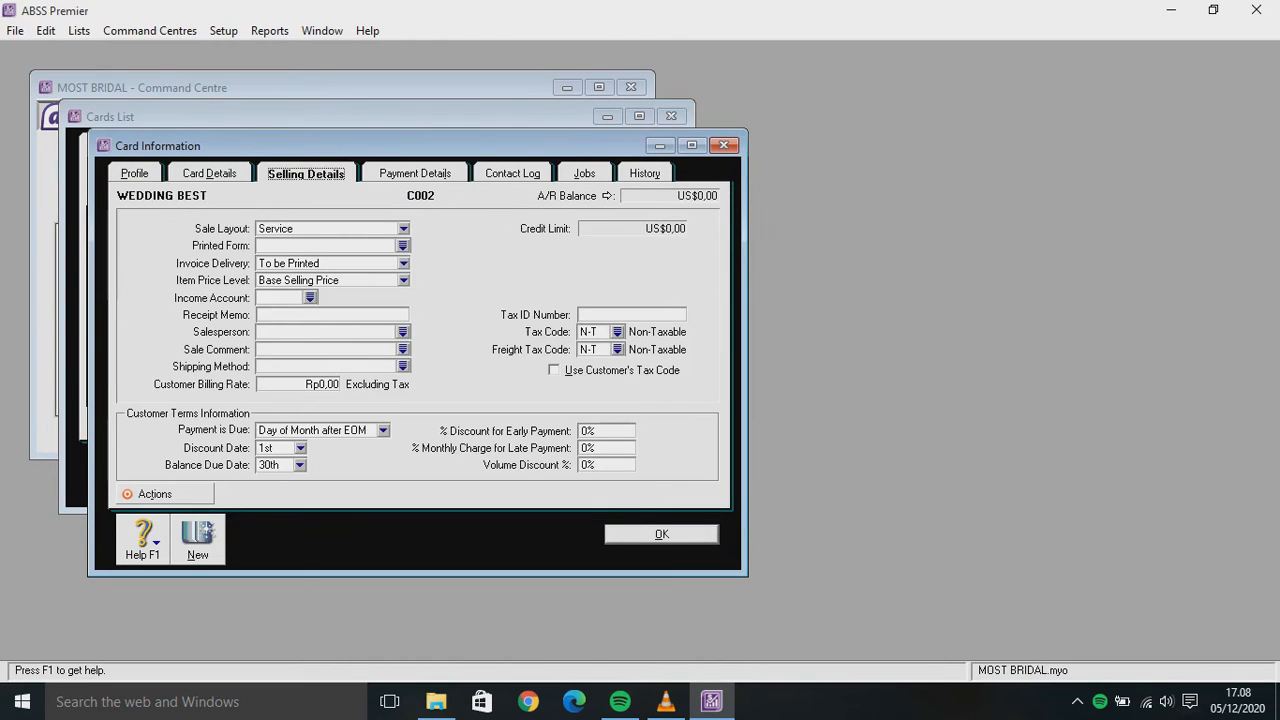
left_click(403, 228)
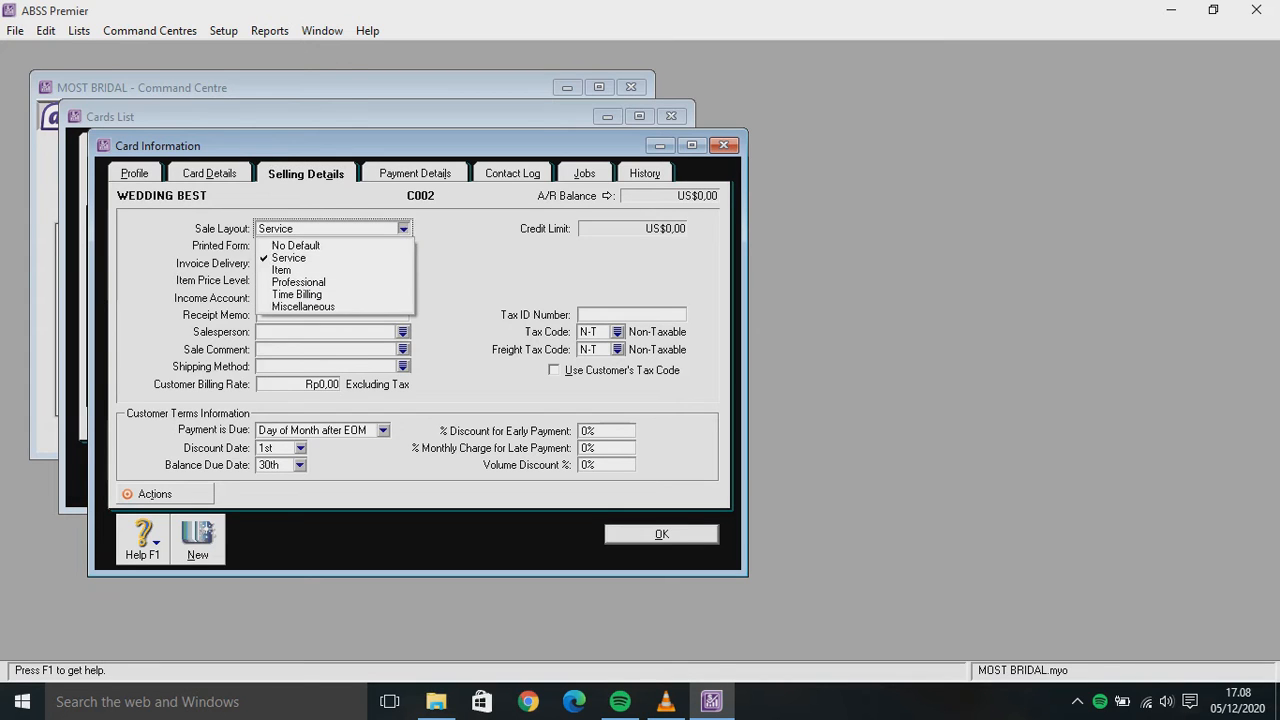
left_click(290, 246)
left_click(403, 280)
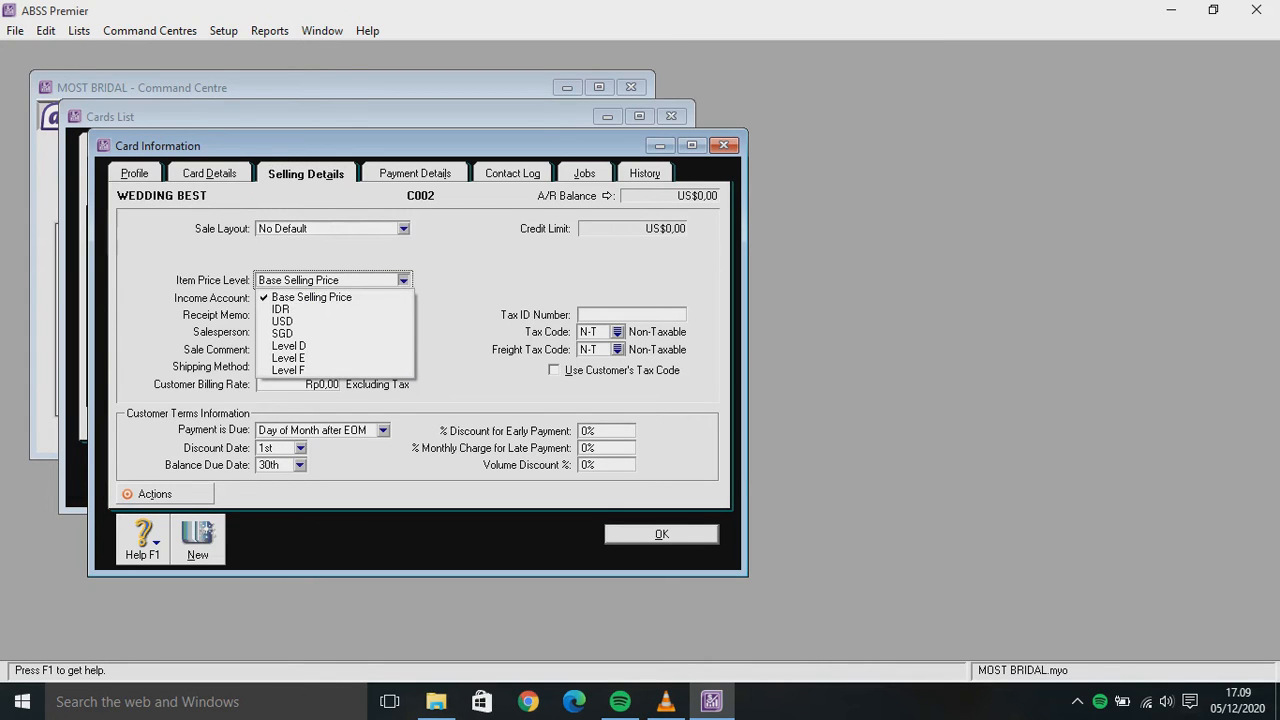
left_click(280, 311)
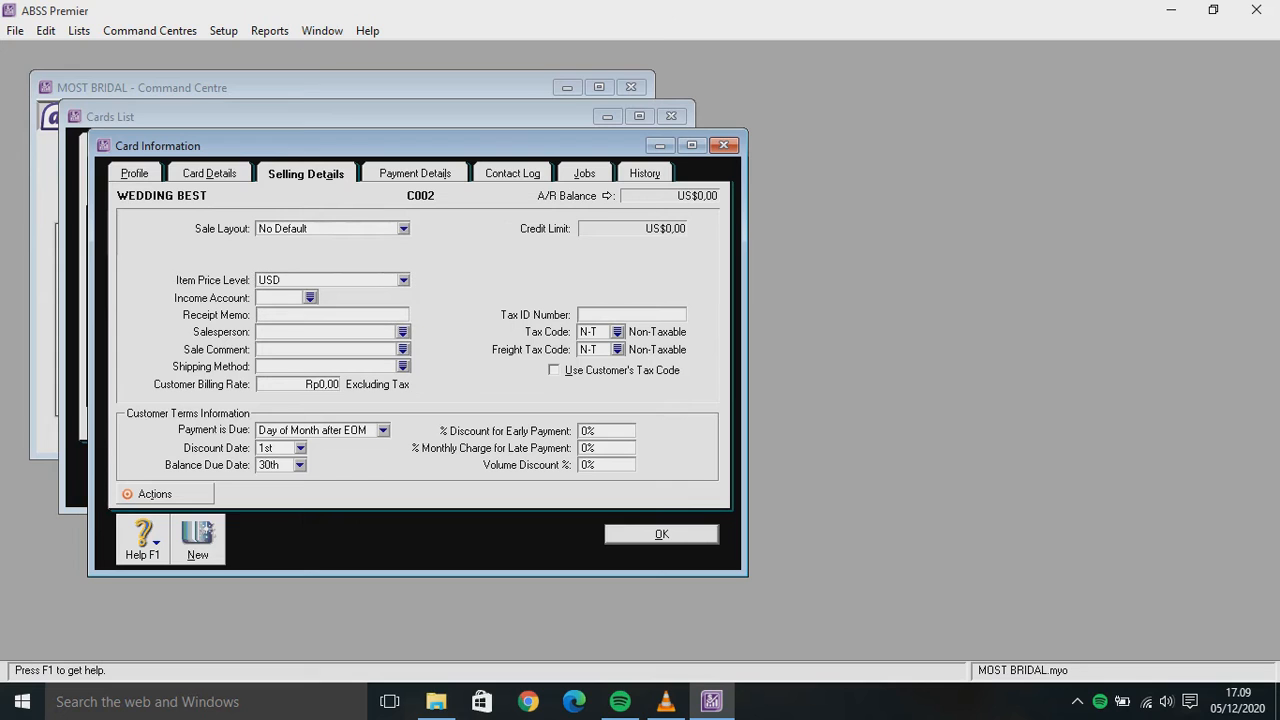
left_click(617, 331)
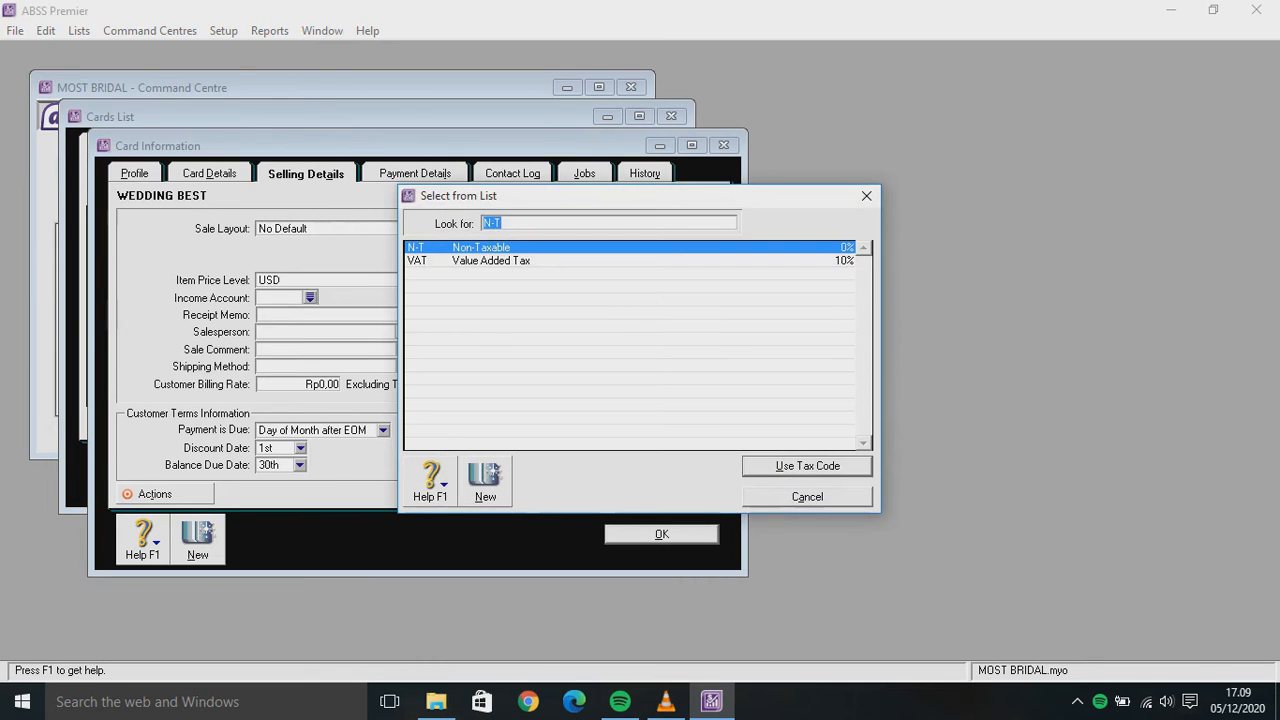
type("VAT")
key("Return")
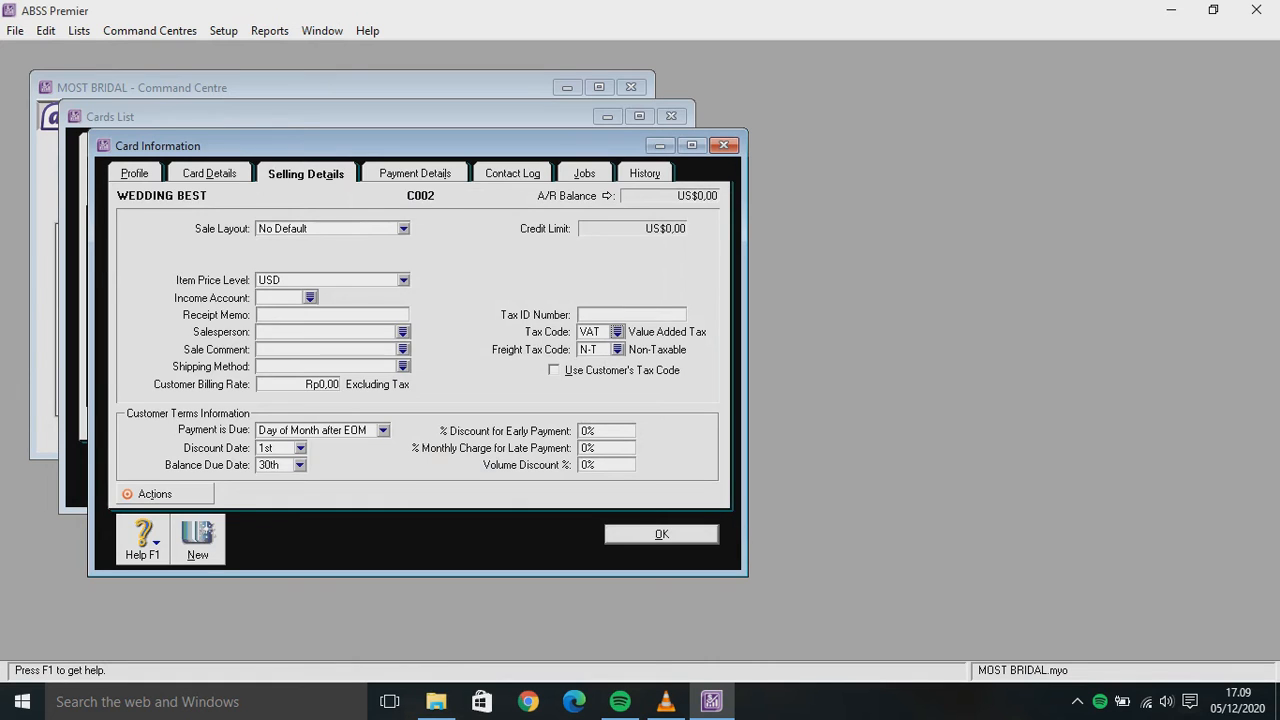
left_click(205, 537)
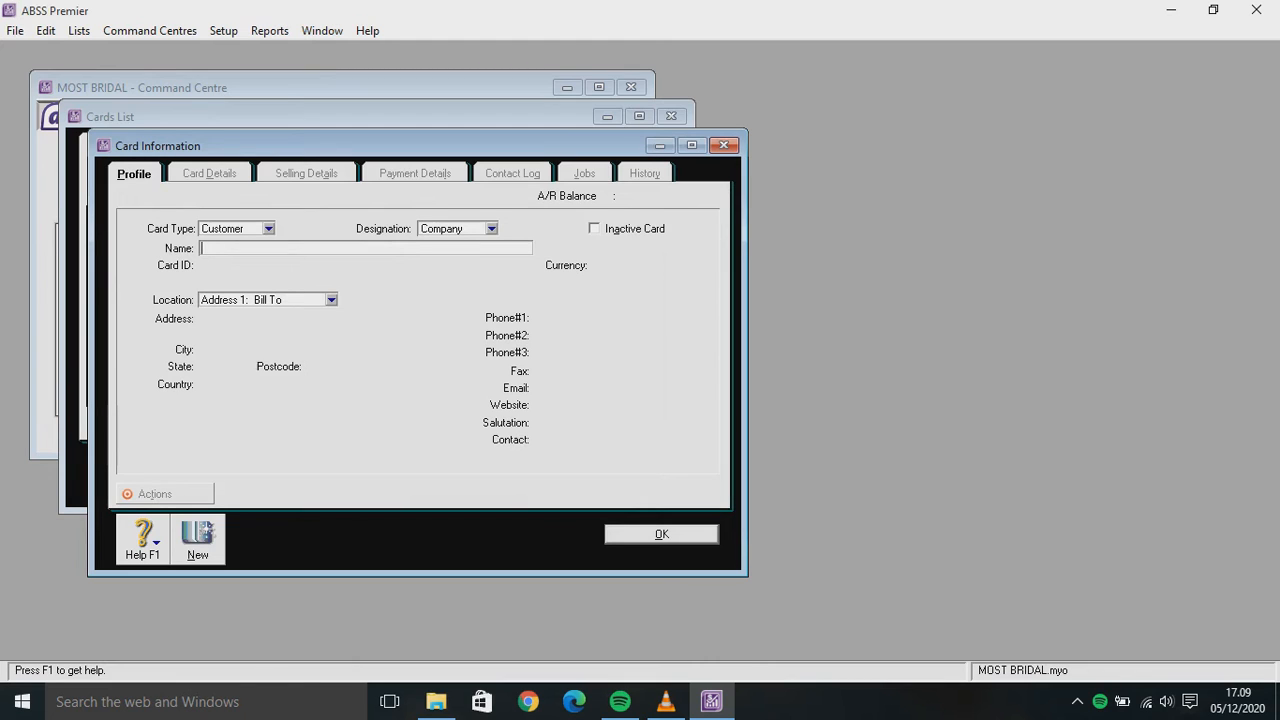
Enter customer name PART BEAUTY, card ID C003, and Singapore Dollars (SGD) currency
type("PART BEAUTY")
key("Tab")
type("C003")
key("Tab")
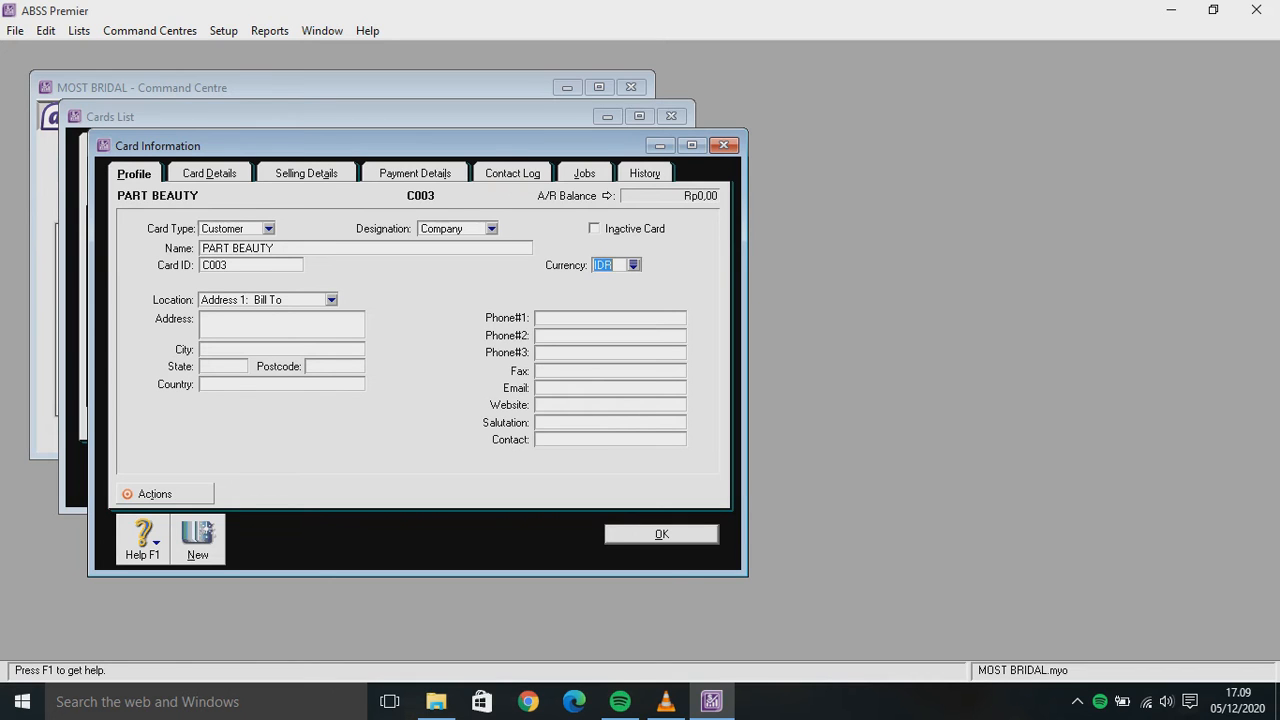
left_click(633, 265)
left_click(493, 261)
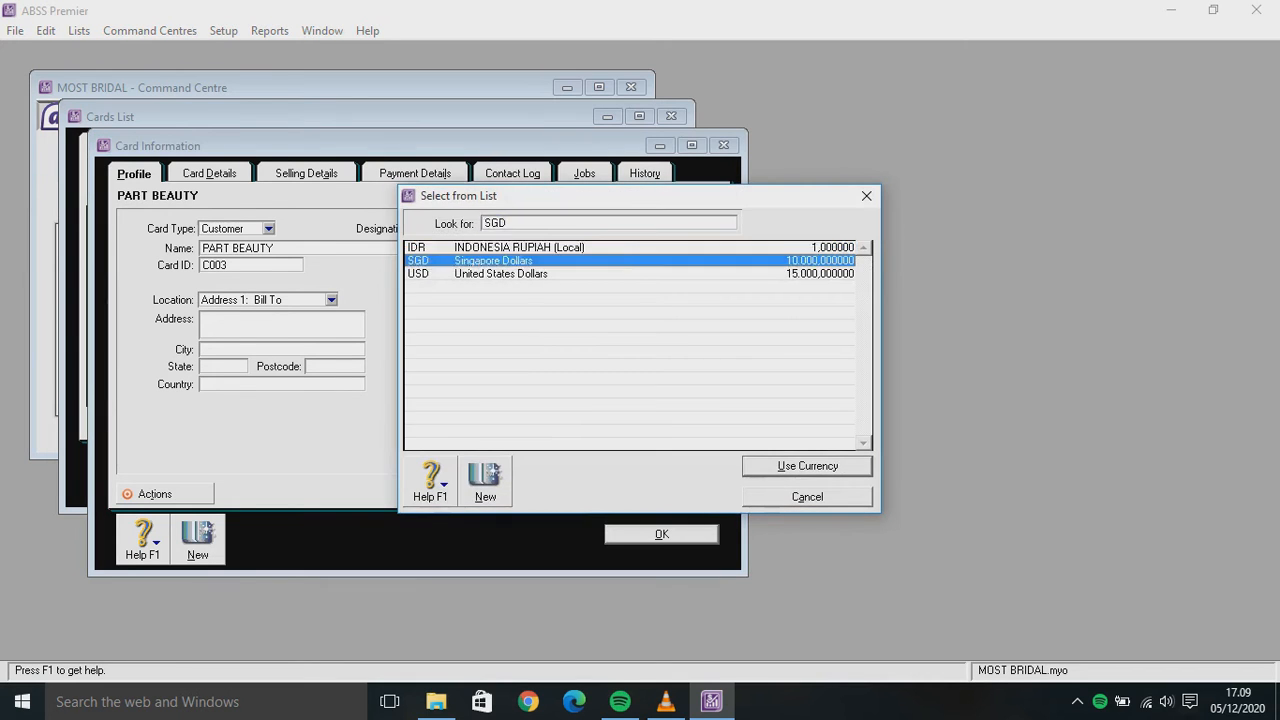
key("Return")
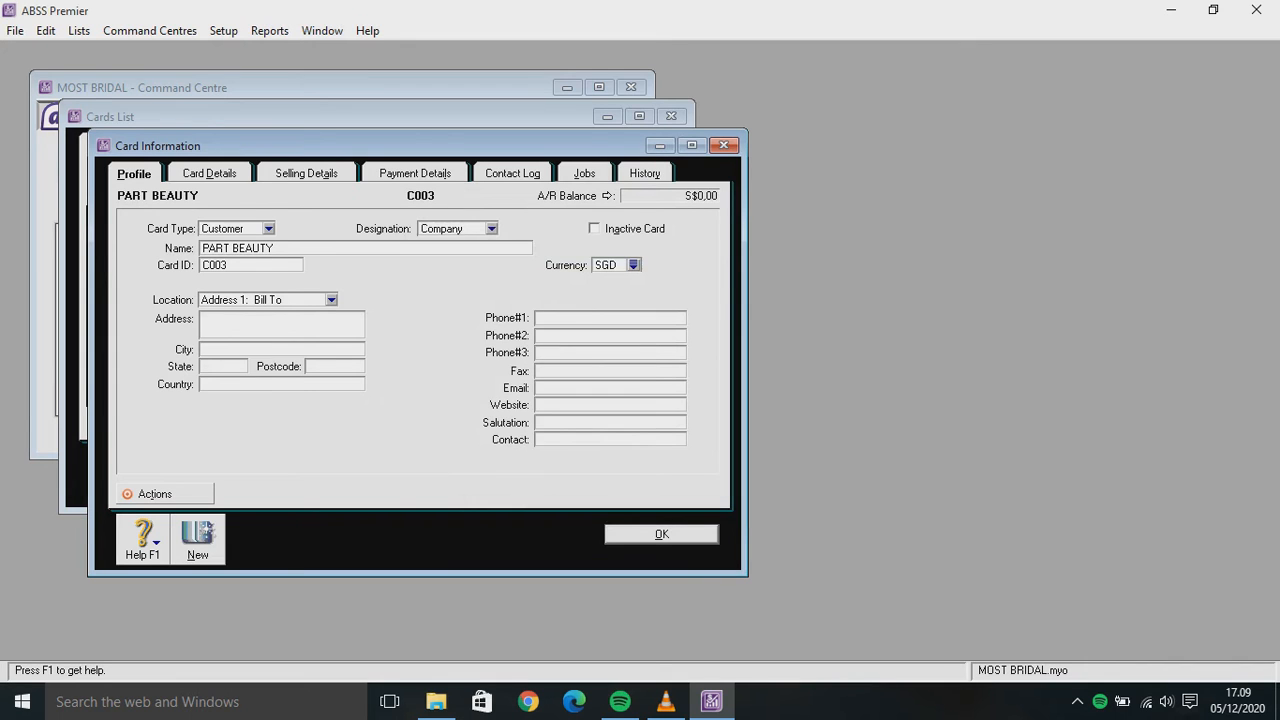
Set selling details to No Default sale layout, SGD price level and VAT tax code, then record the card
left_click(306, 173)
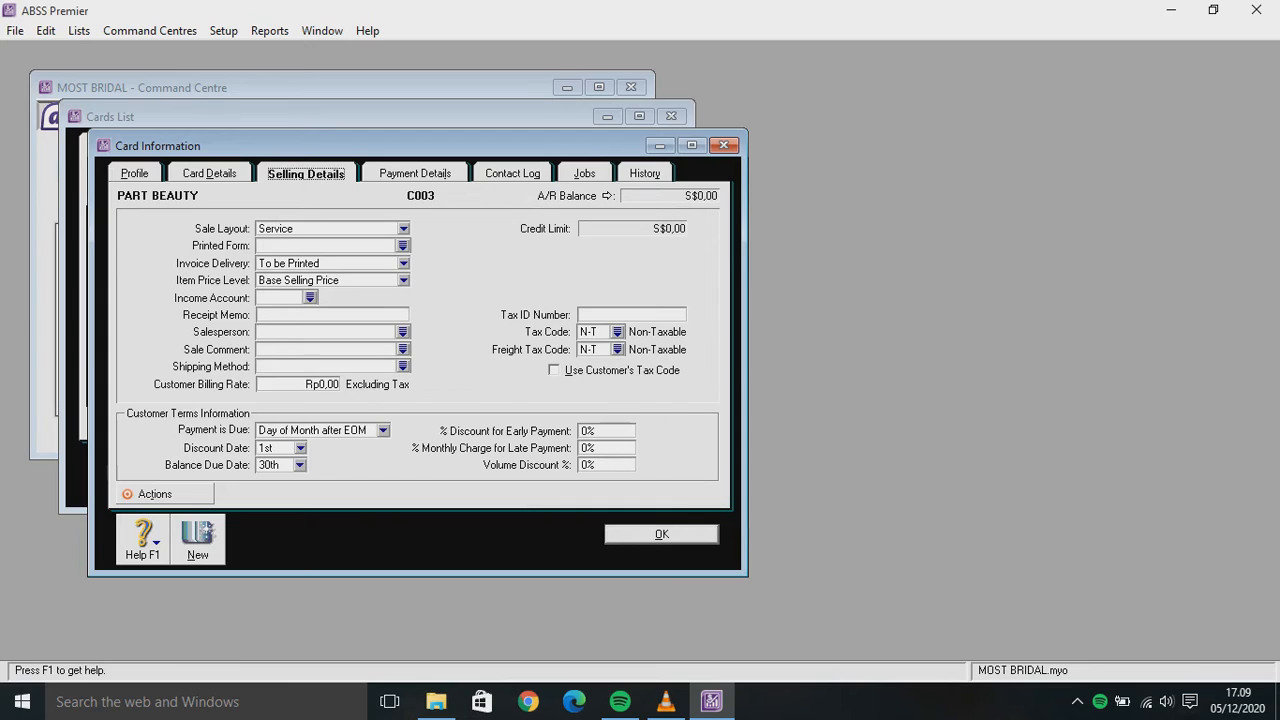
key("Tab")
key("alt+Down")
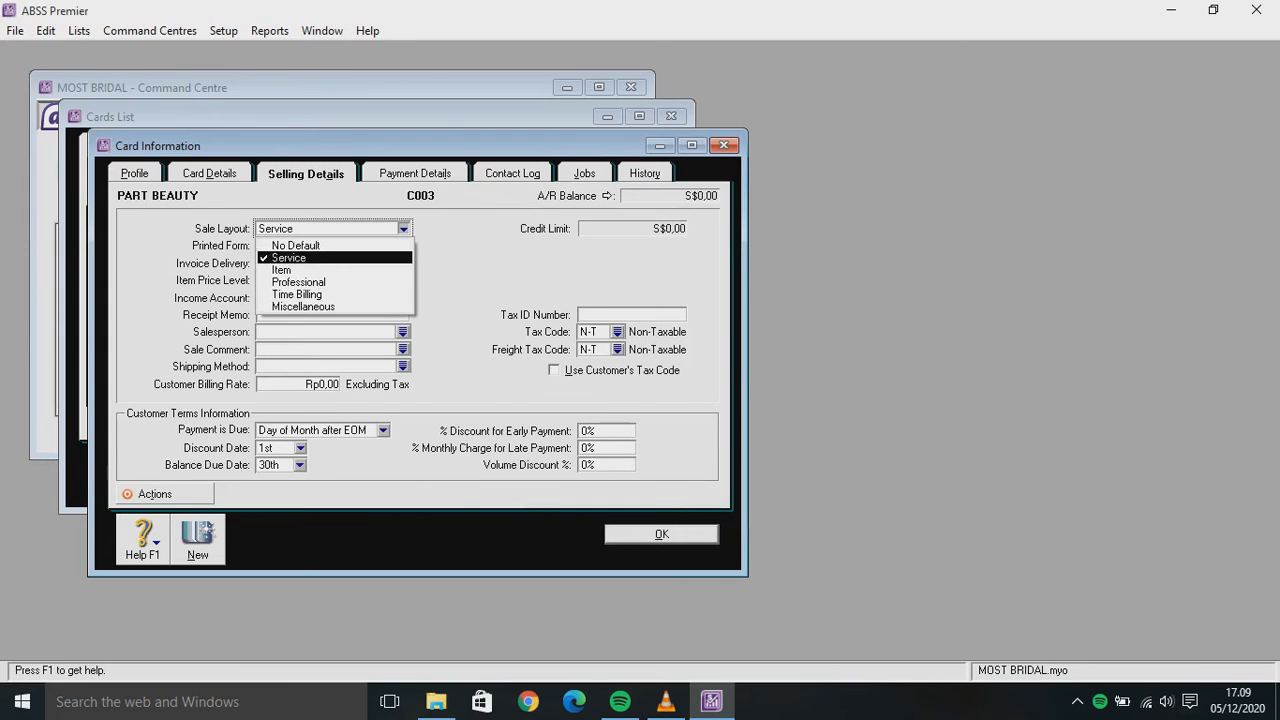
key("Tab")
key("alt+Down")
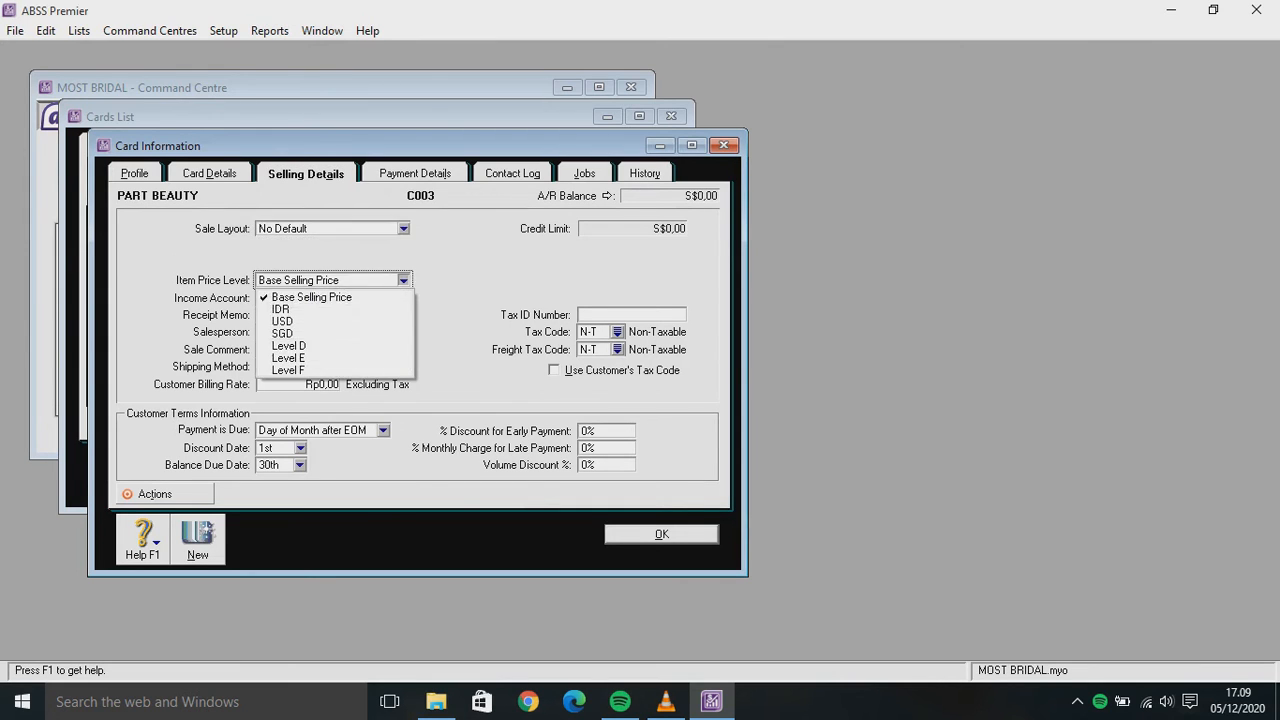
key("Down")
key("Down")
key("Down")
key("Return")
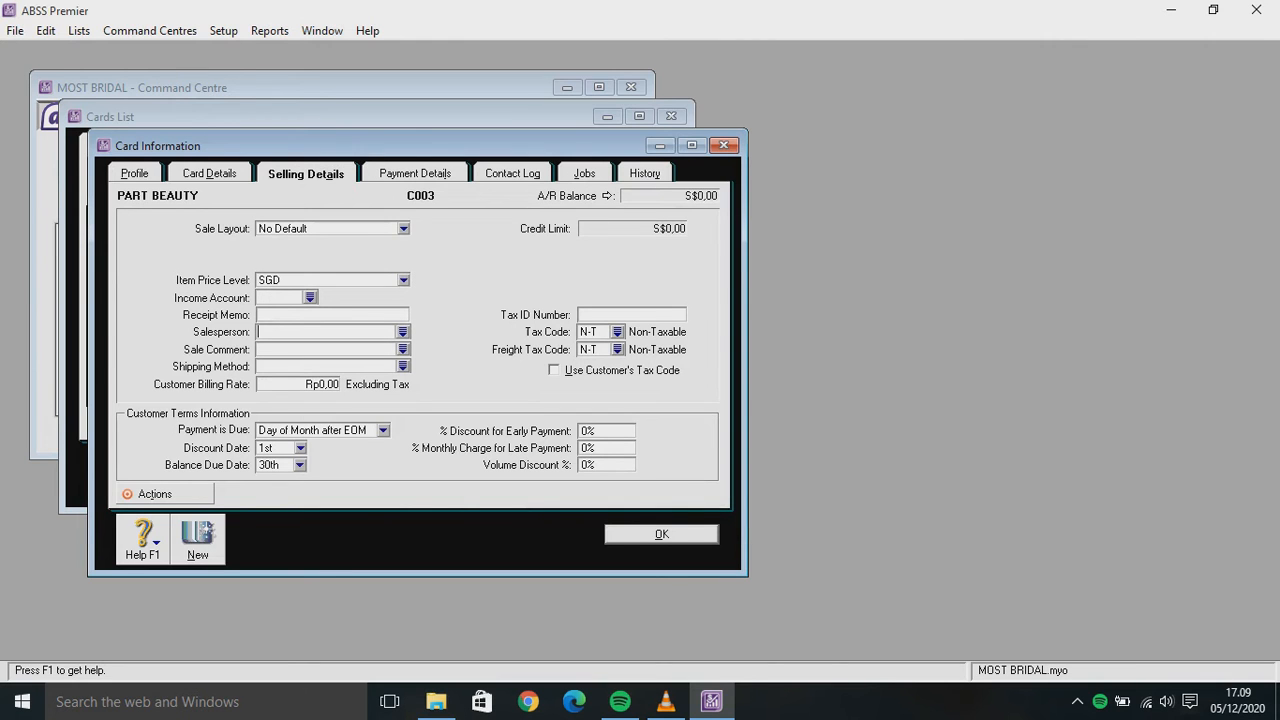
key("Tab")
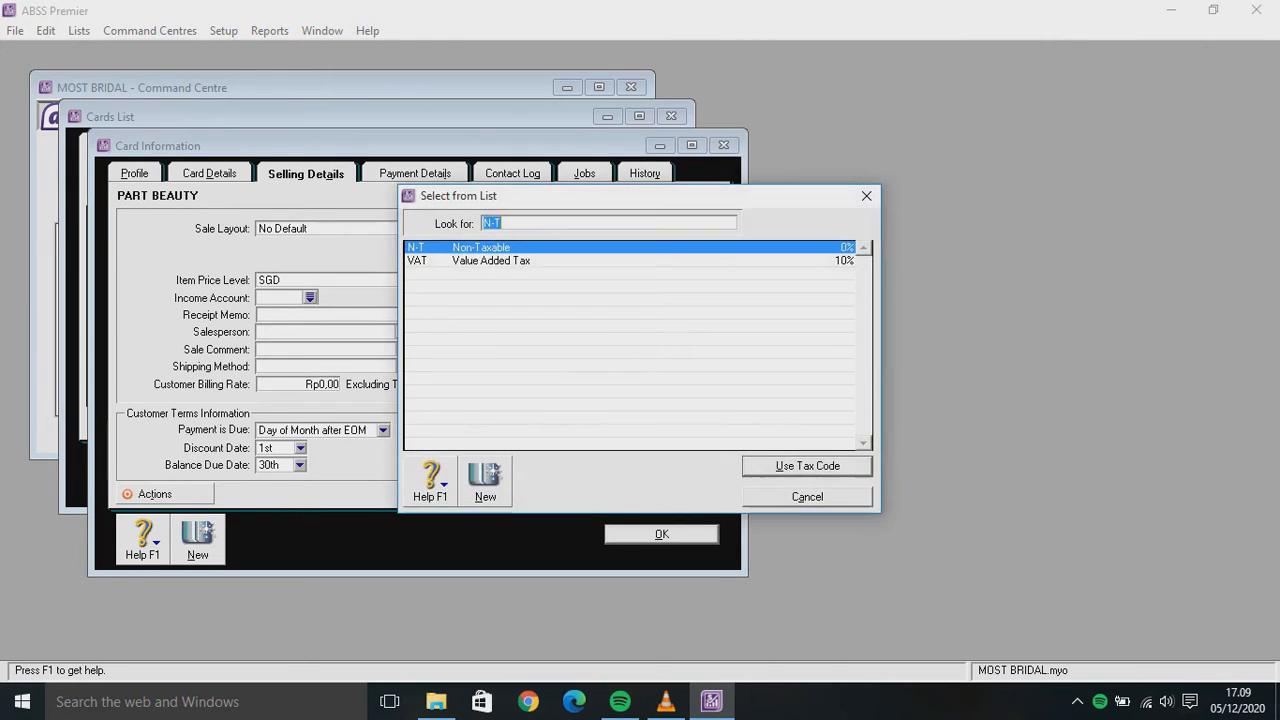
type("VAT")
key("Return")
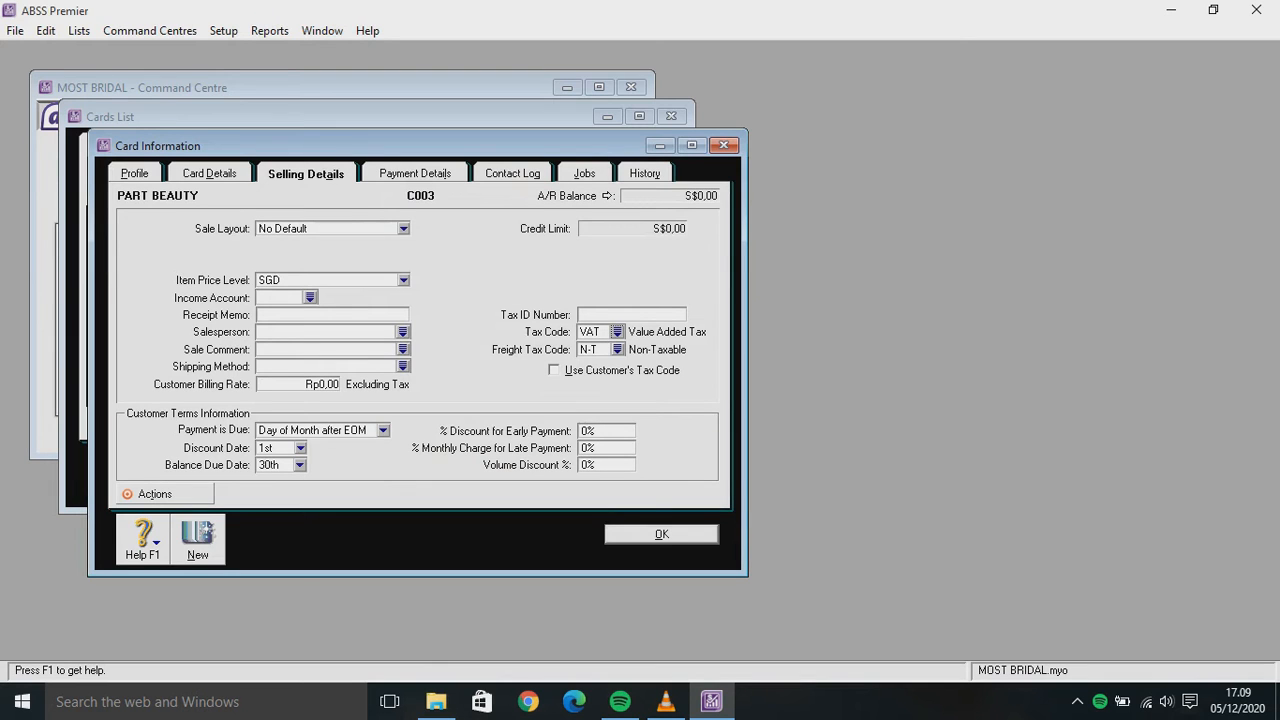
key("ctrl+n")
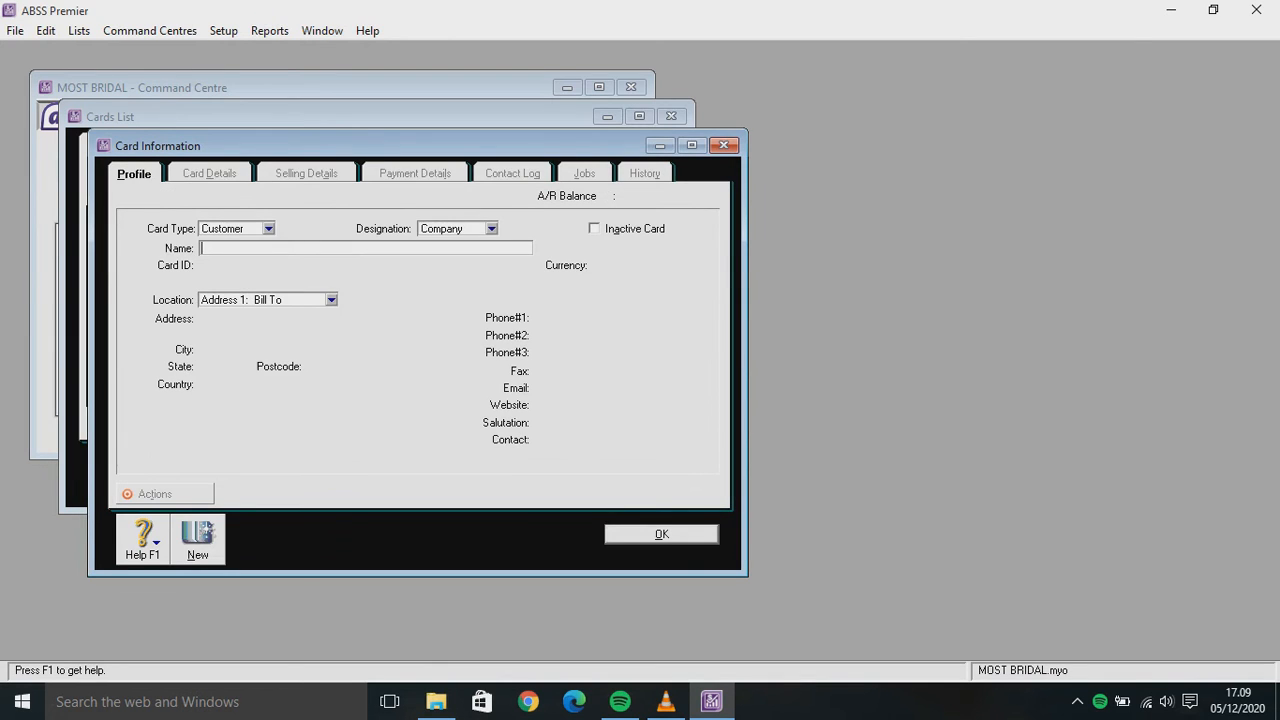
Make the new card a supplier named CV BEAUTY, ID S001, with SGD currency
left_click(268, 229)
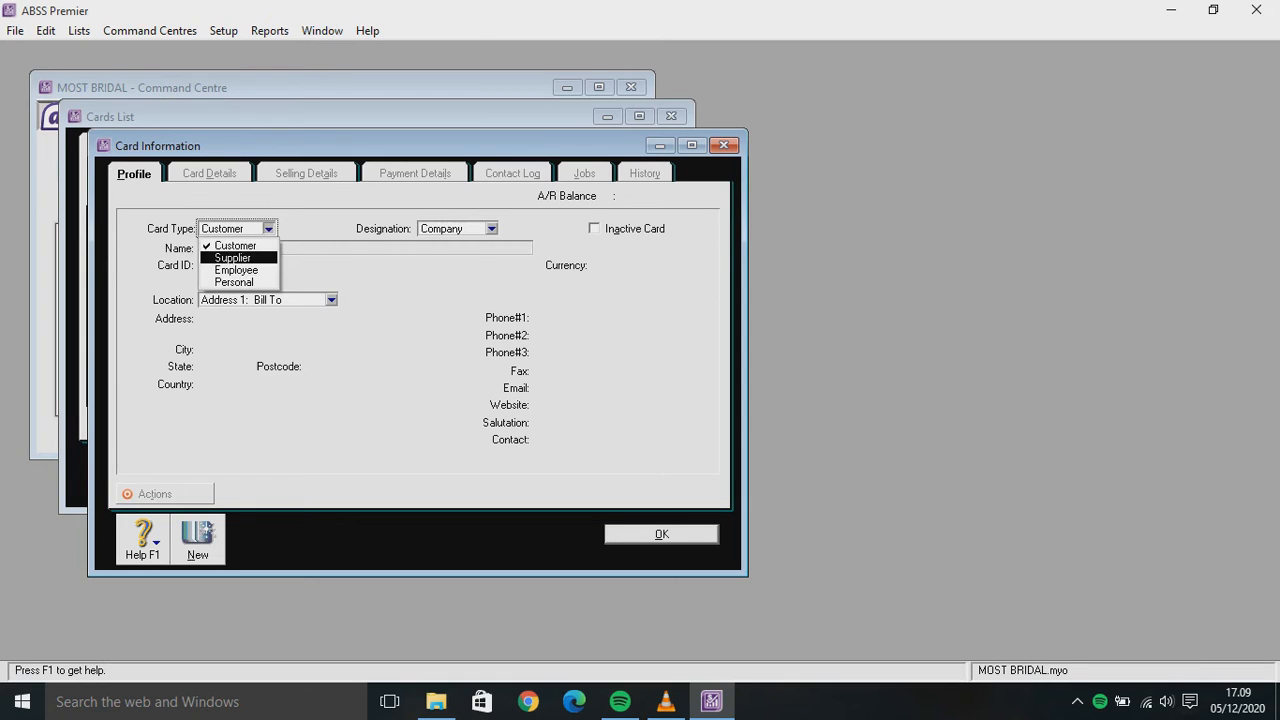
left_click(234, 258)
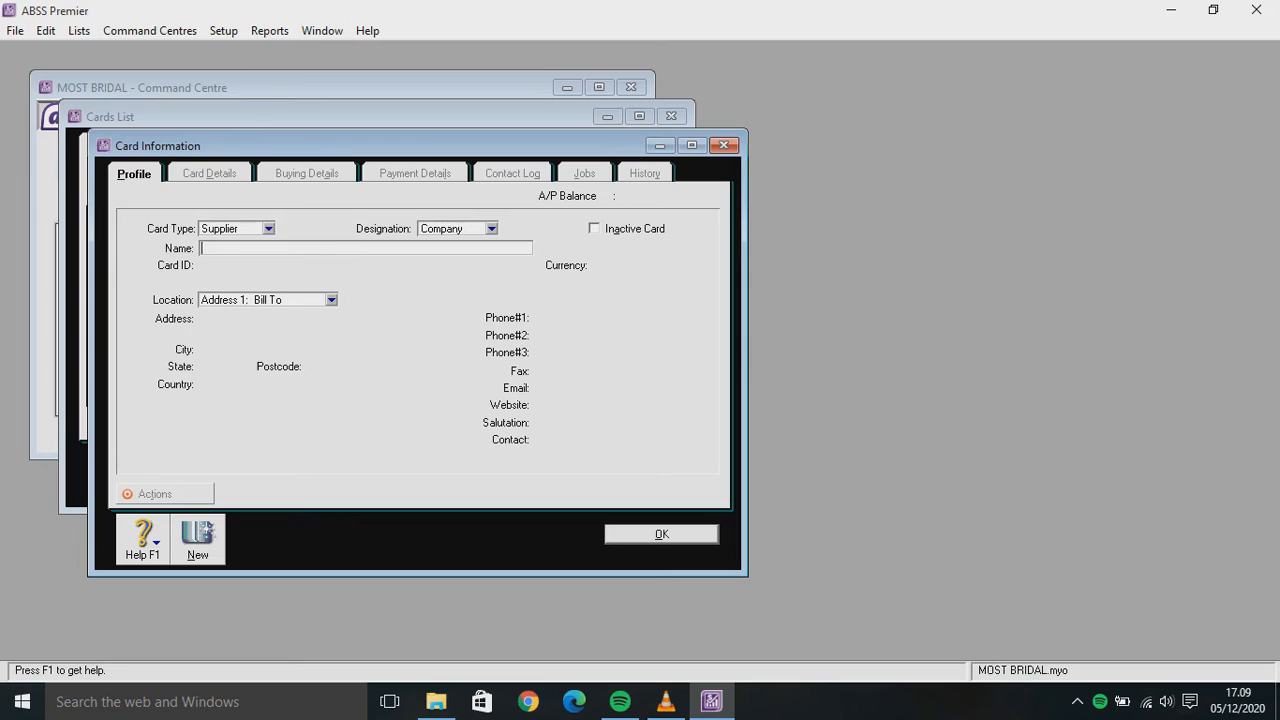
type("CV BEAUTY")
key("Tab")
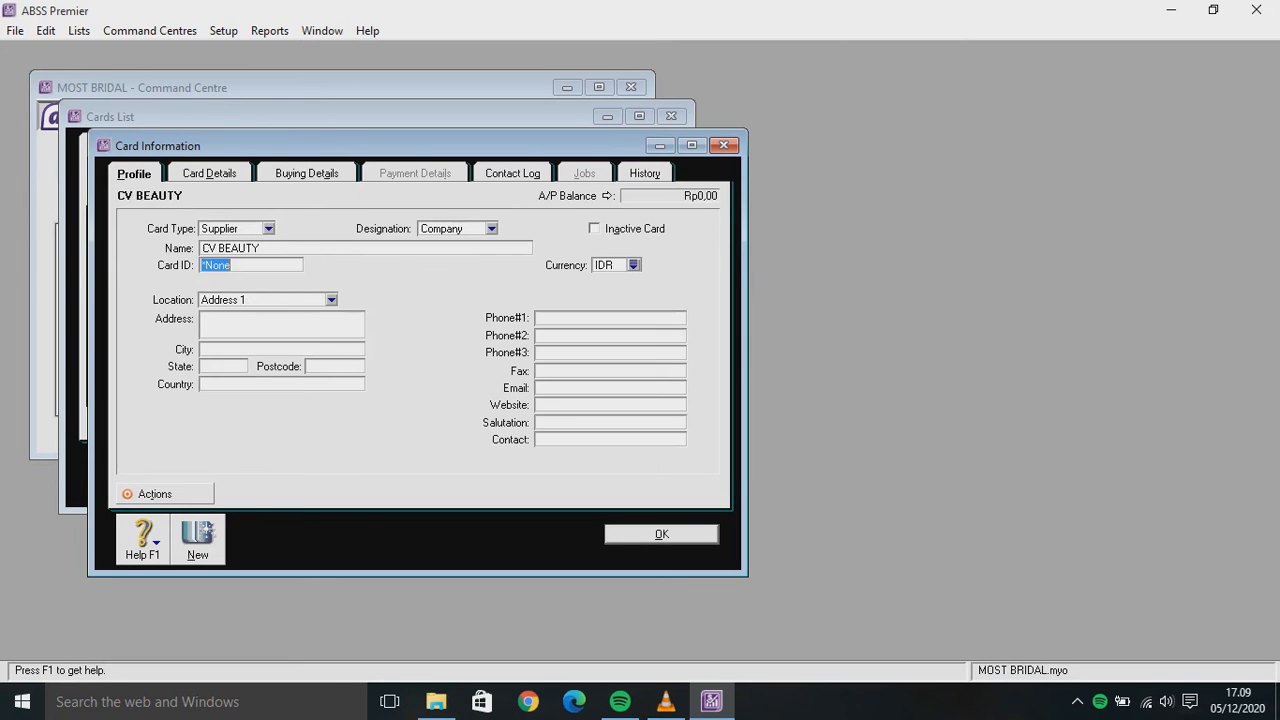
type("S001")
key("Tab")
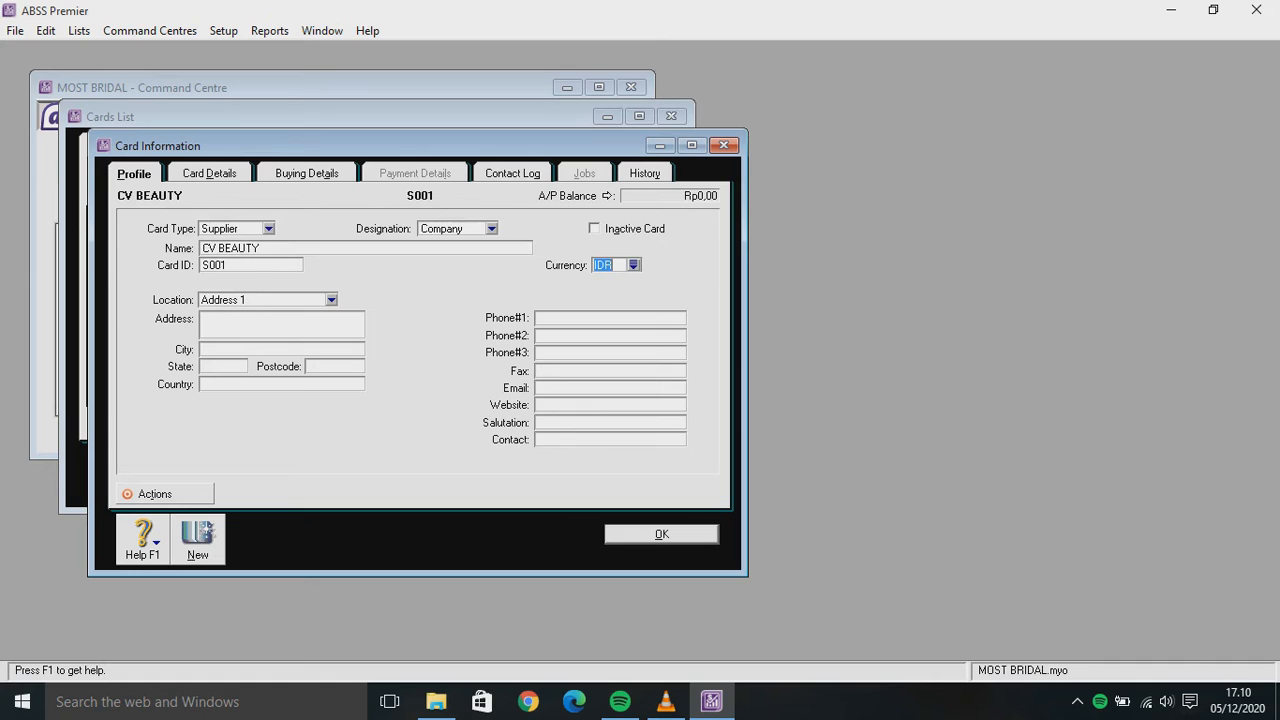
left_click(633, 265)
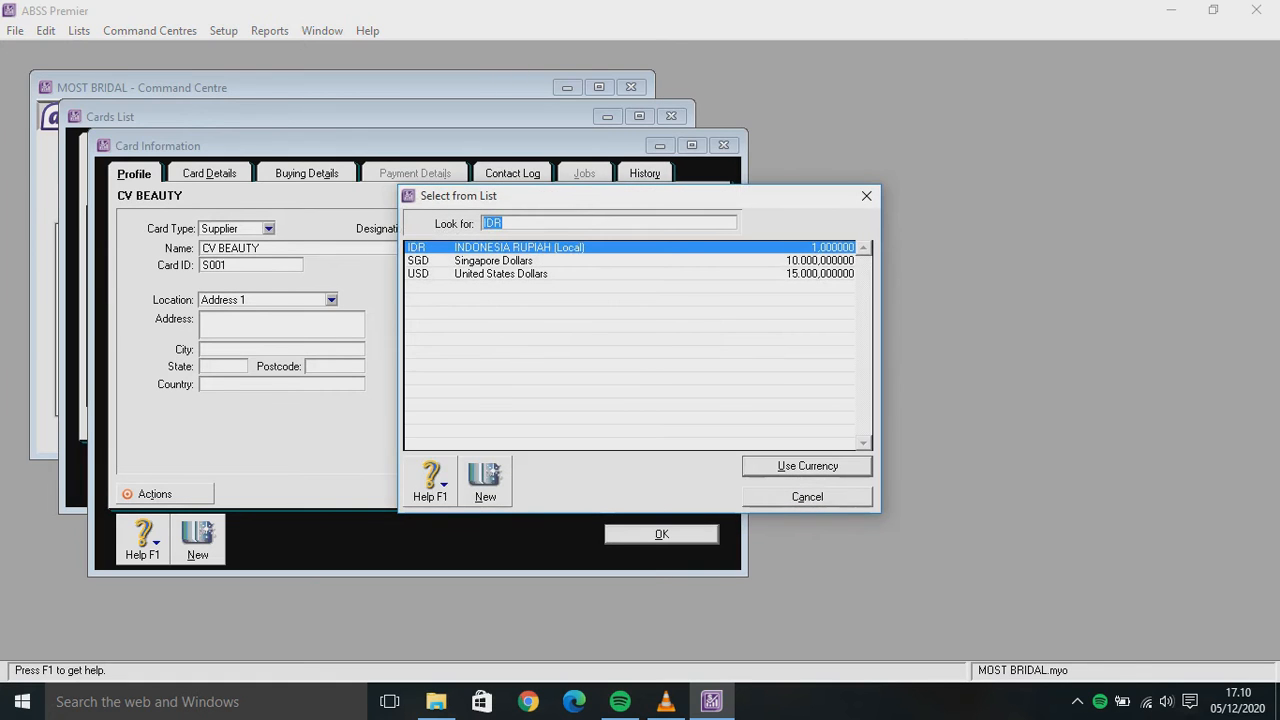
type("SGD")
key("Return")
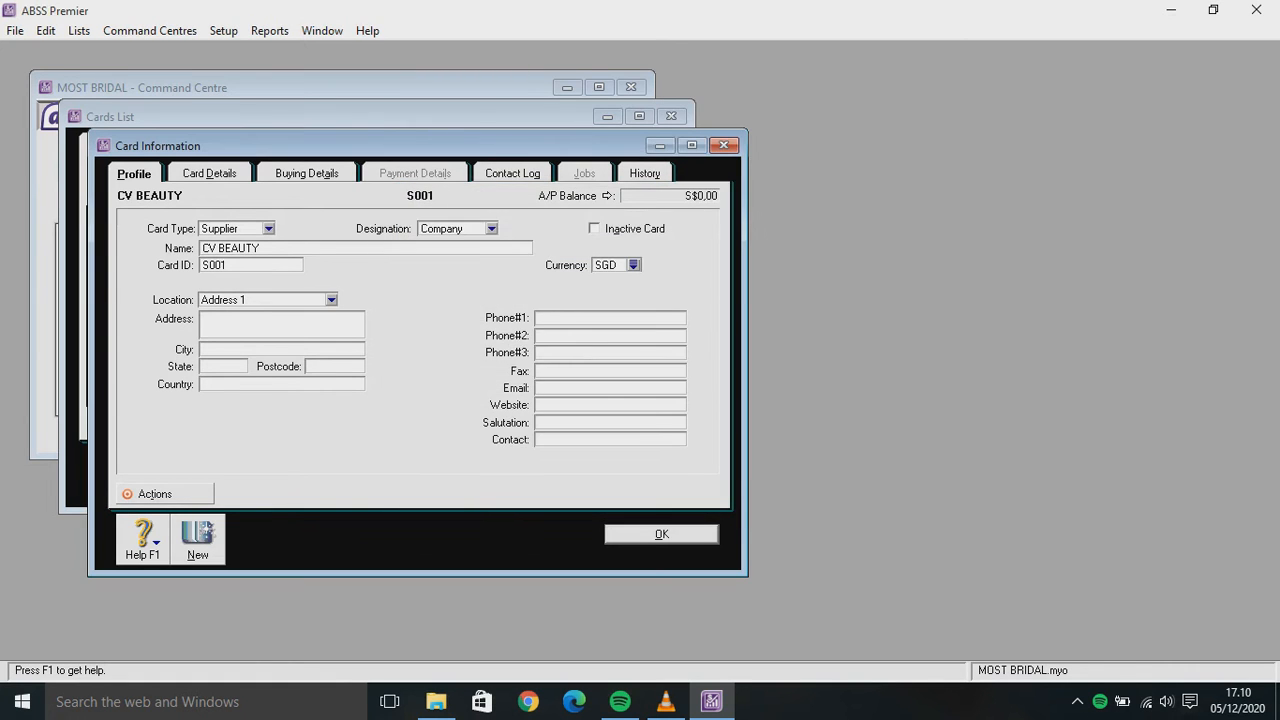
Set buying details to No Default purchase layout and VAT tax code, then record the card
left_click(306, 173)
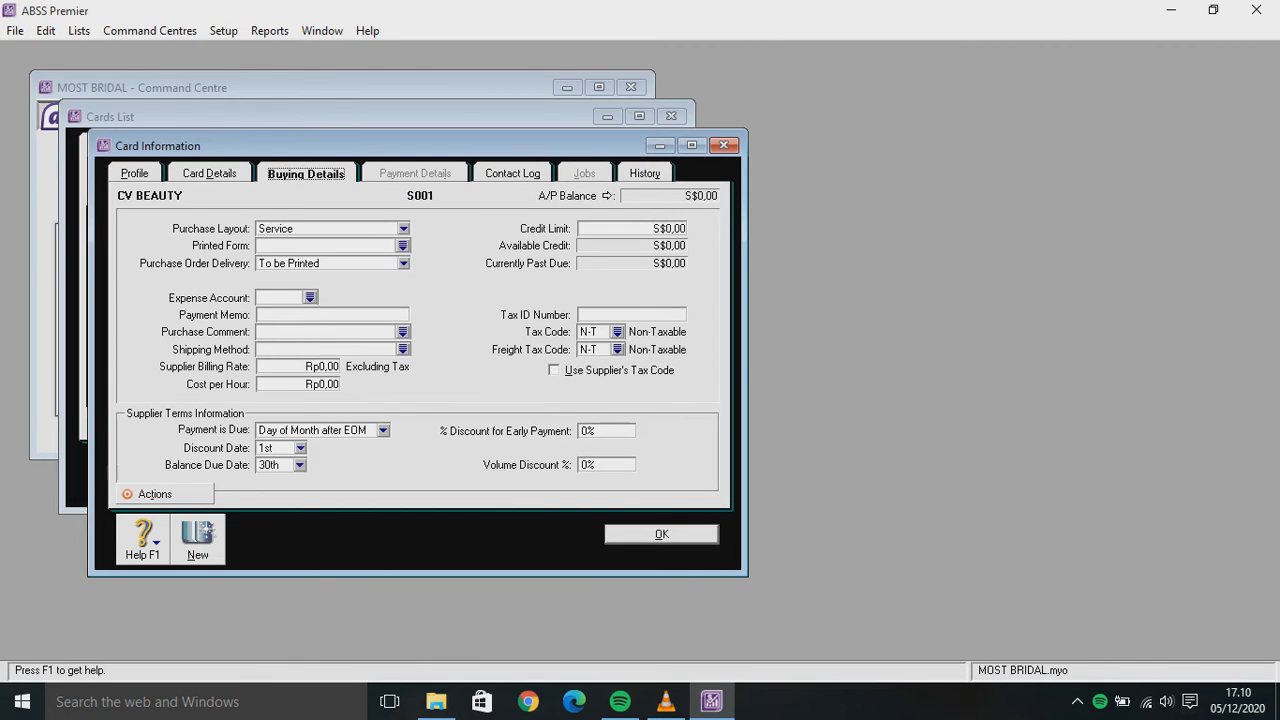
left_click(403, 228)
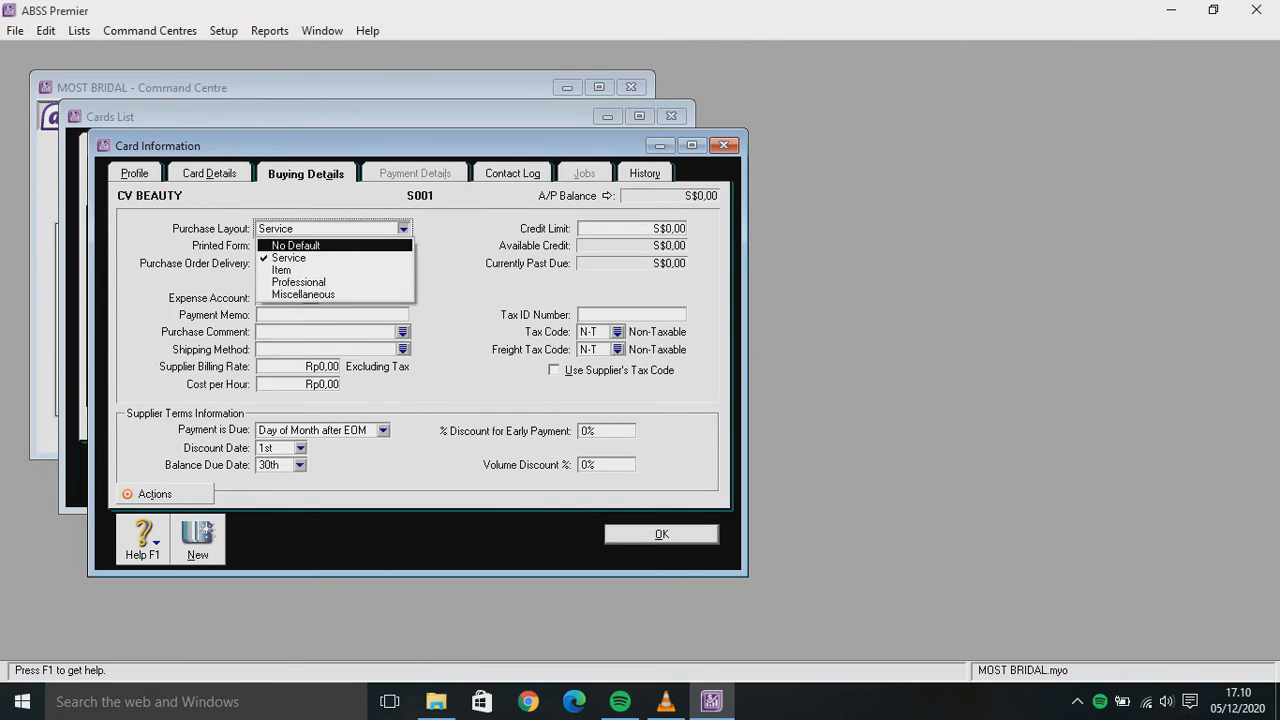
left_click(286, 246)
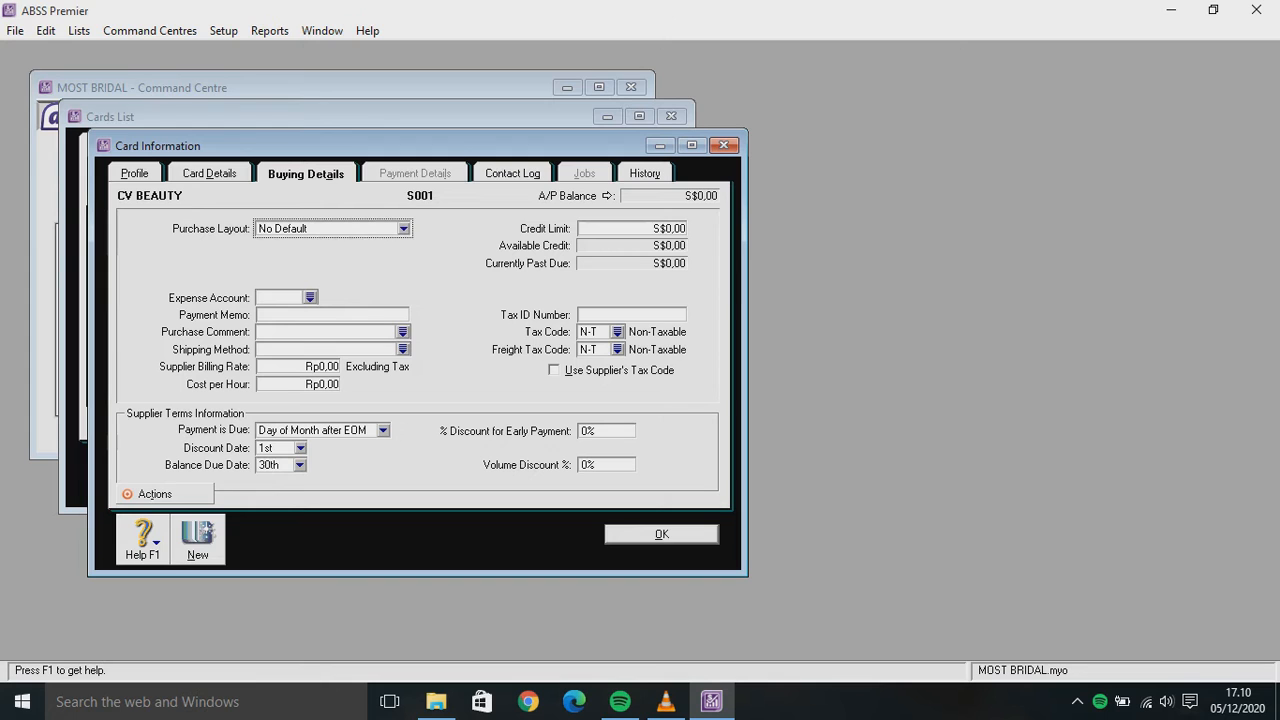
left_click(617, 331)
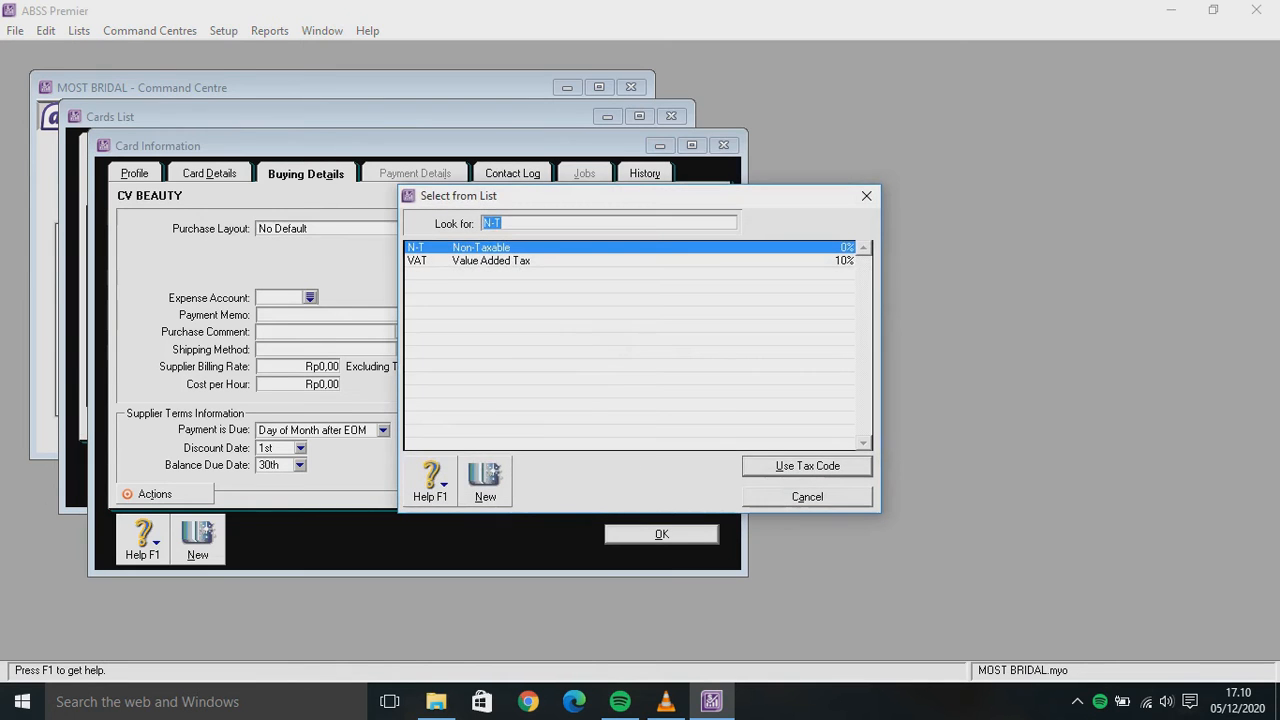
type("VAT")
key("Return")
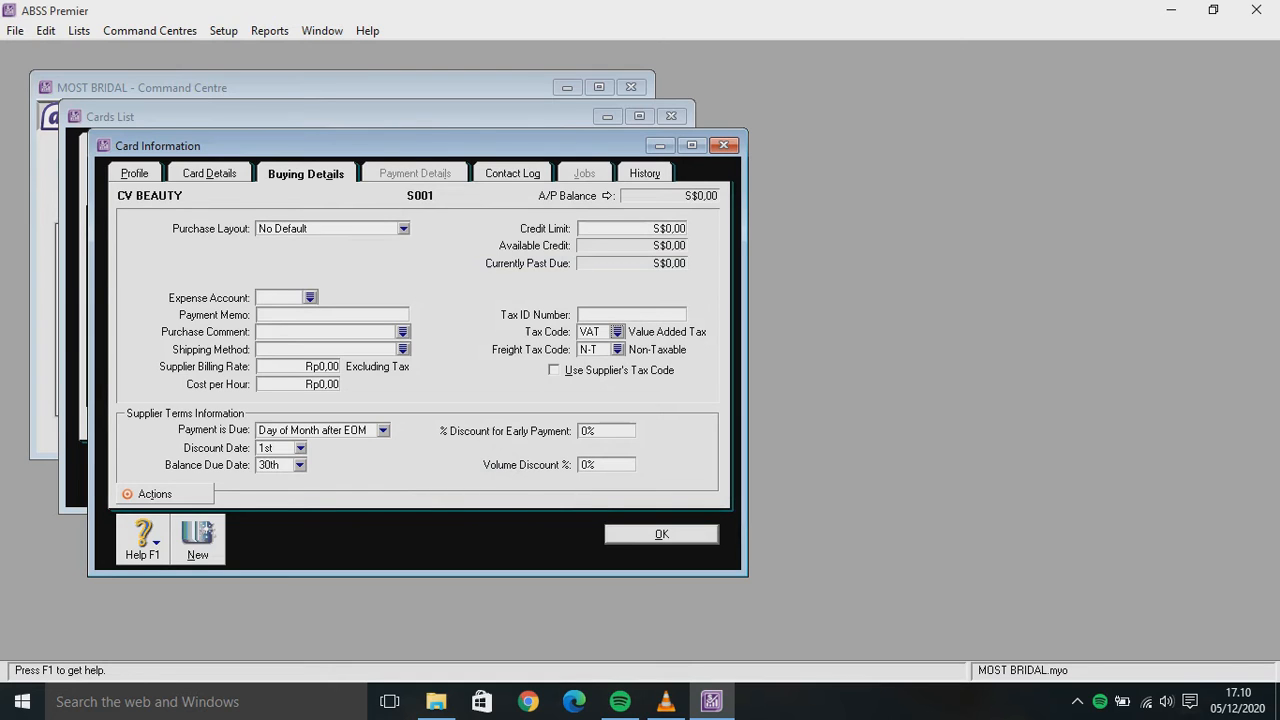
left_click(198, 540)
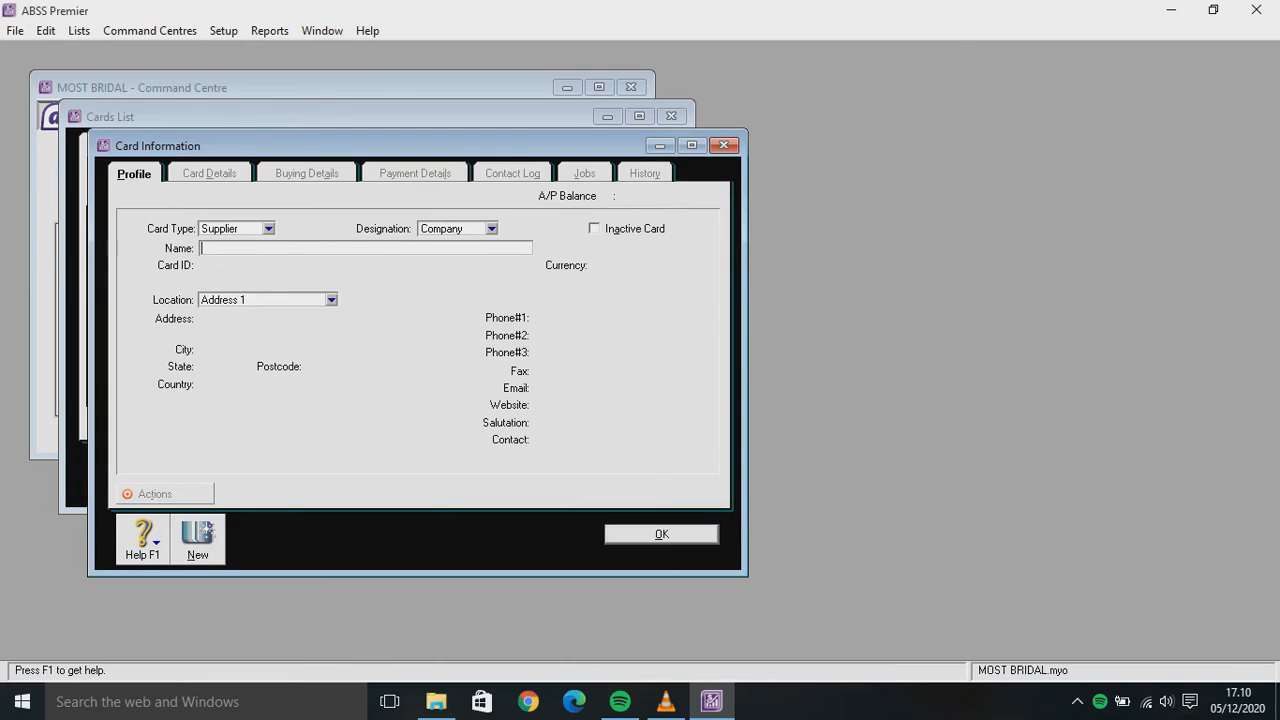
type("SARAH WEDDING")
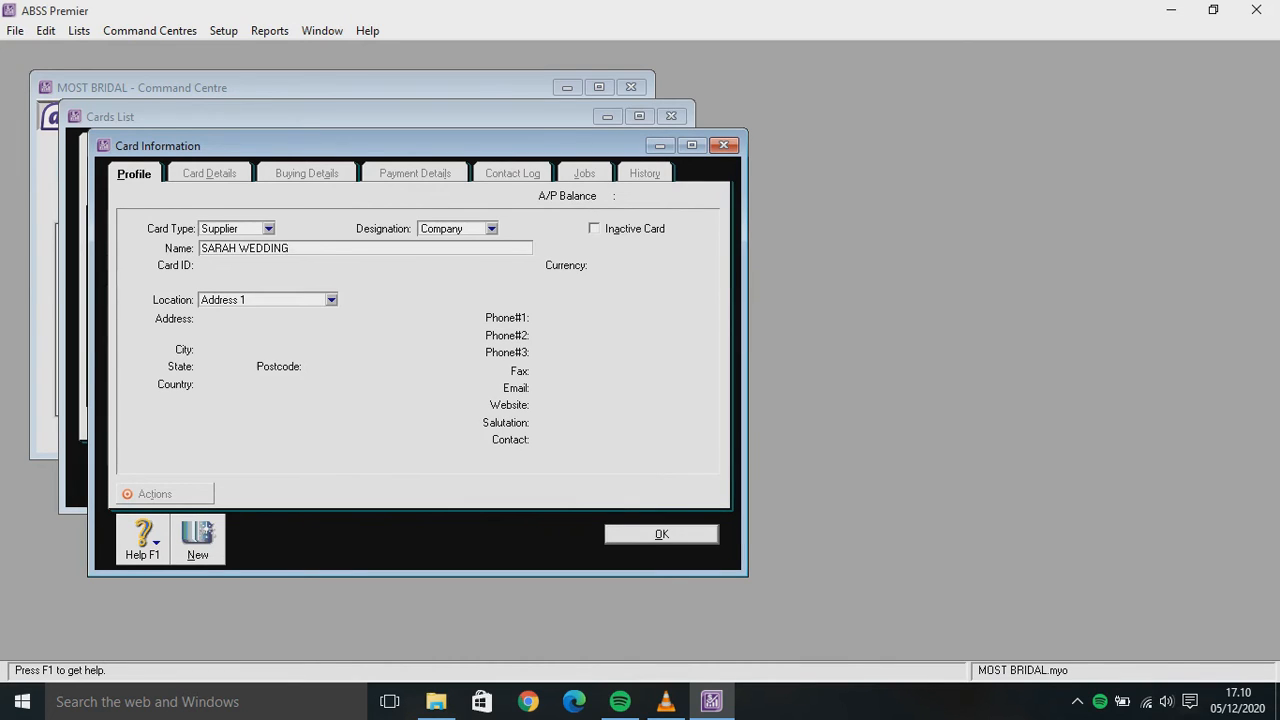
key("Tab")
type("S002")
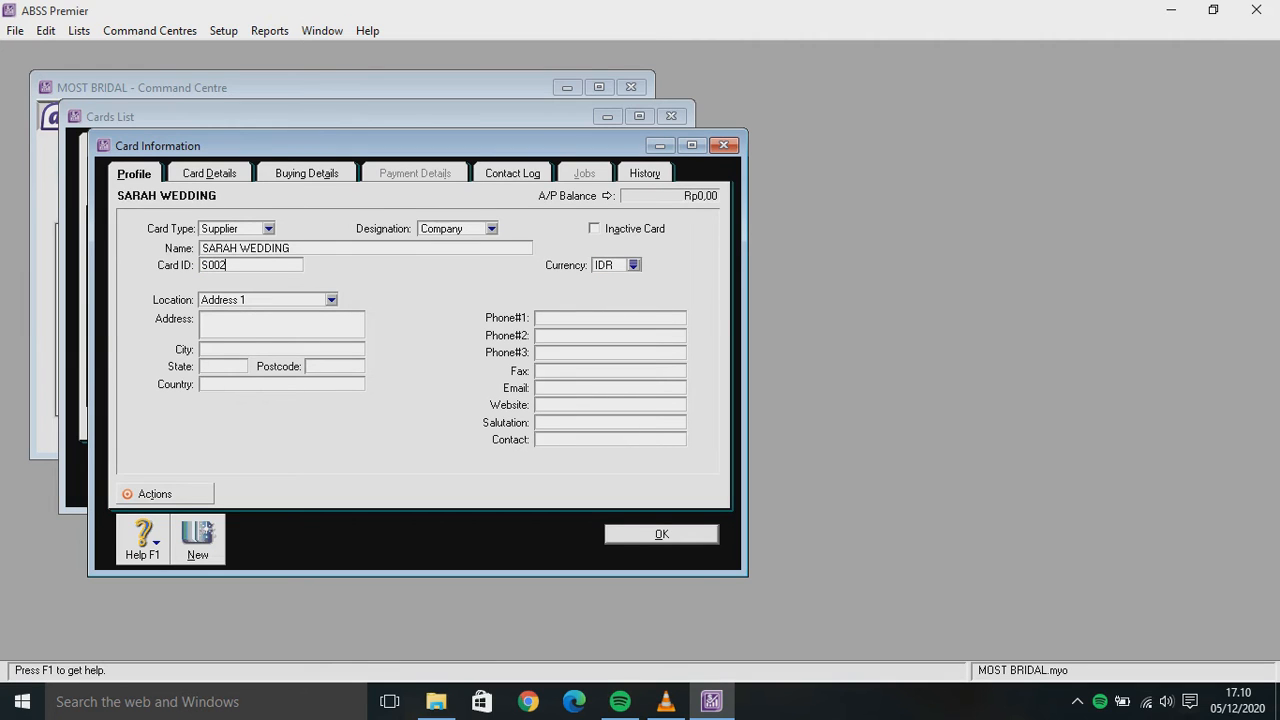
key("Tab")
Give SARAH WEDDING a No Default purchase layout and VAT tax code, then record it
left_click(307, 173)
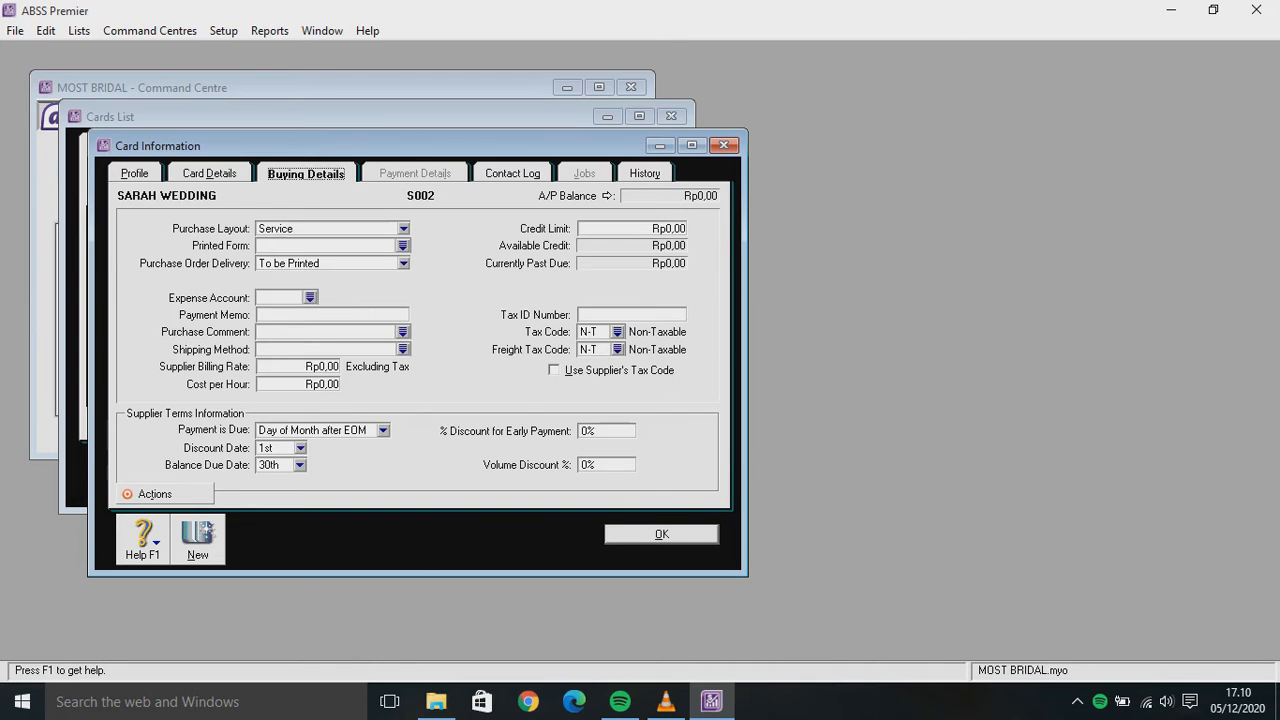
left_click(403, 228)
left_click(290, 240)
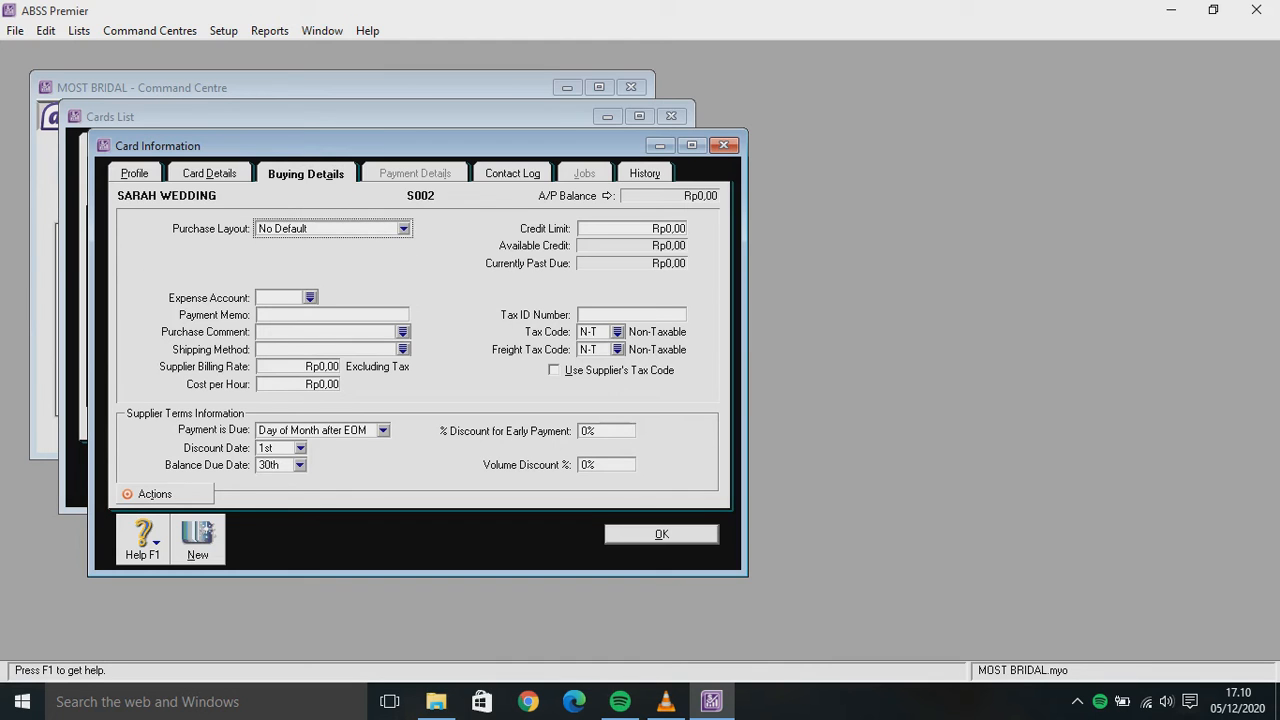
left_click(616, 331)
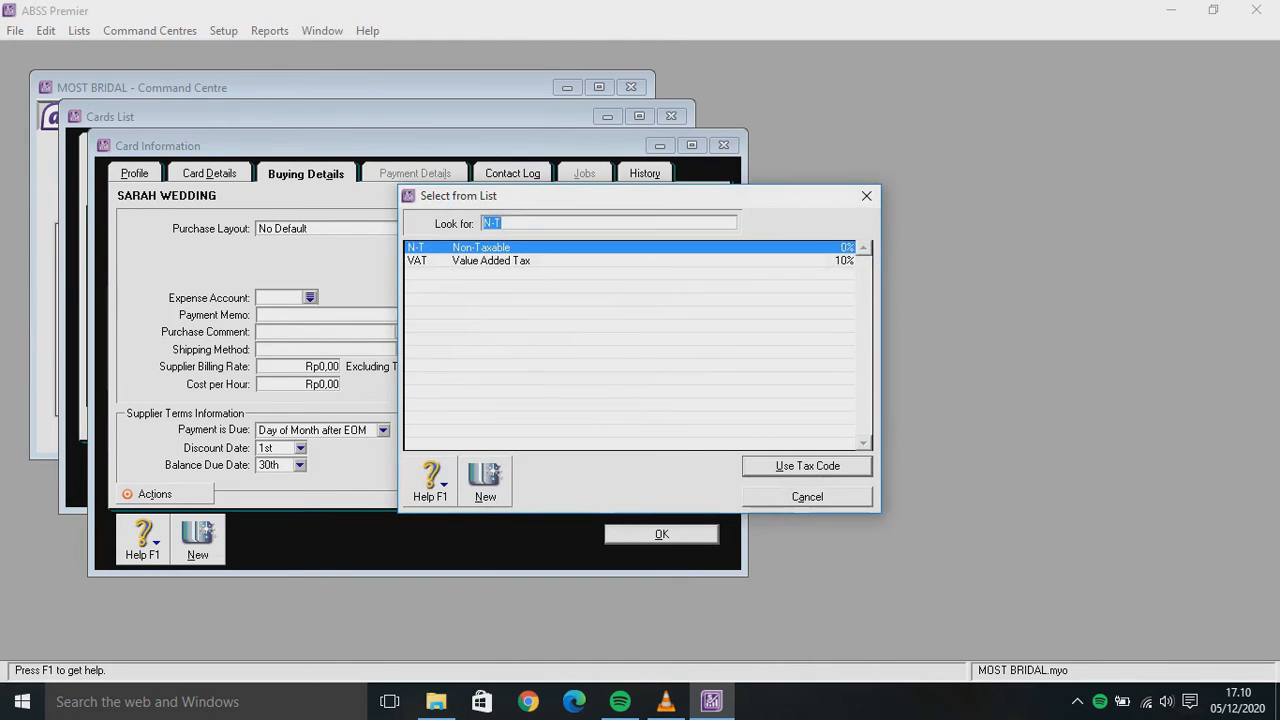
key("Return")
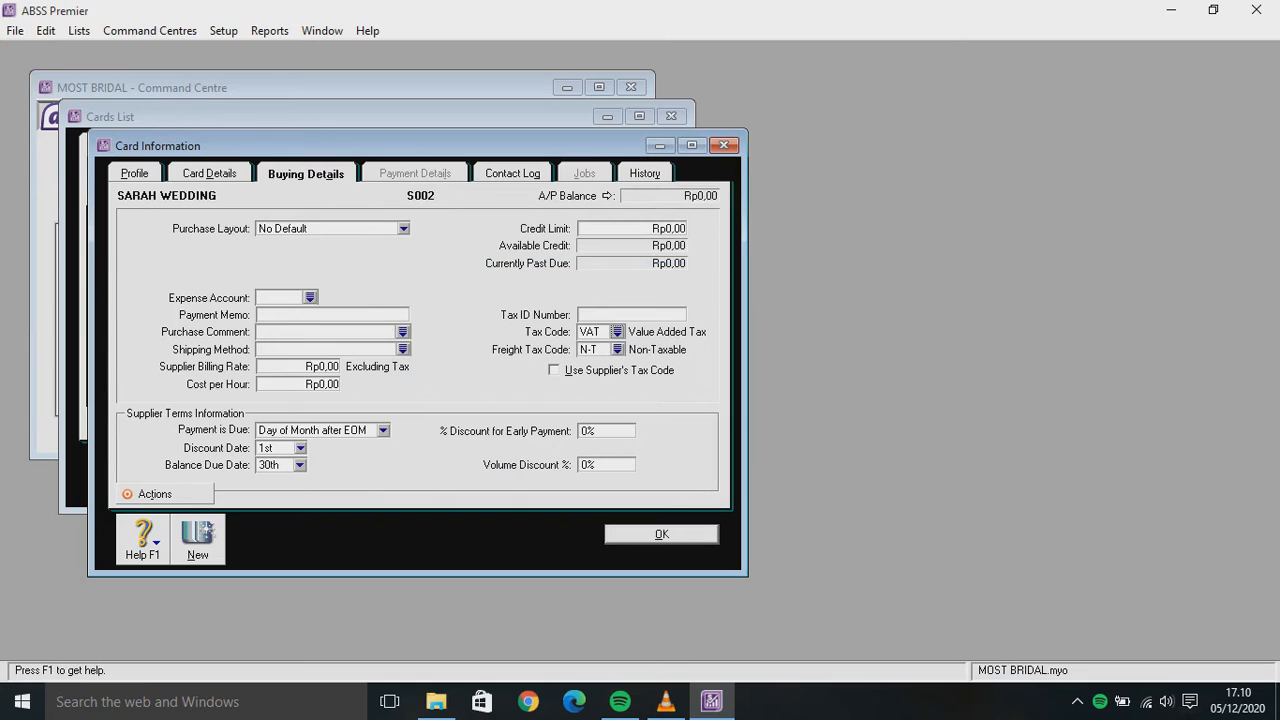
key("Return")
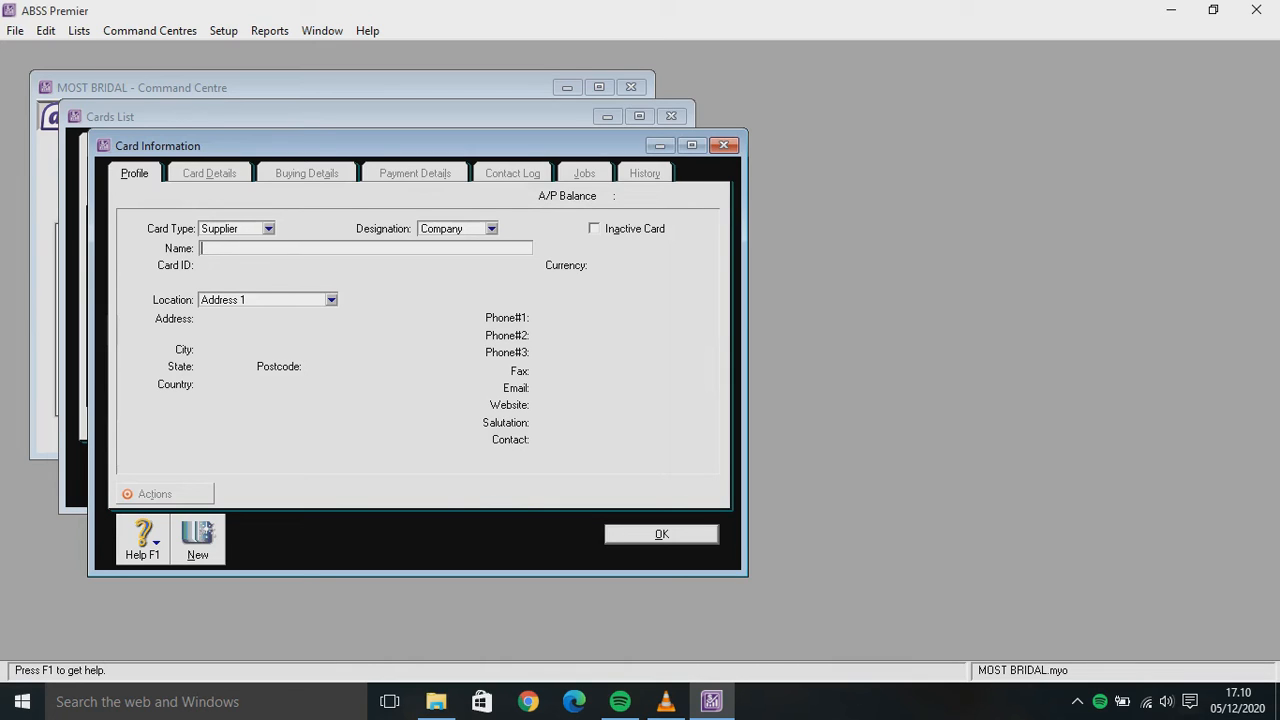
Enter supplier LAST WEDDING with card ID S003 and USD currency
type("LAST WEDDING")
key("Tab")
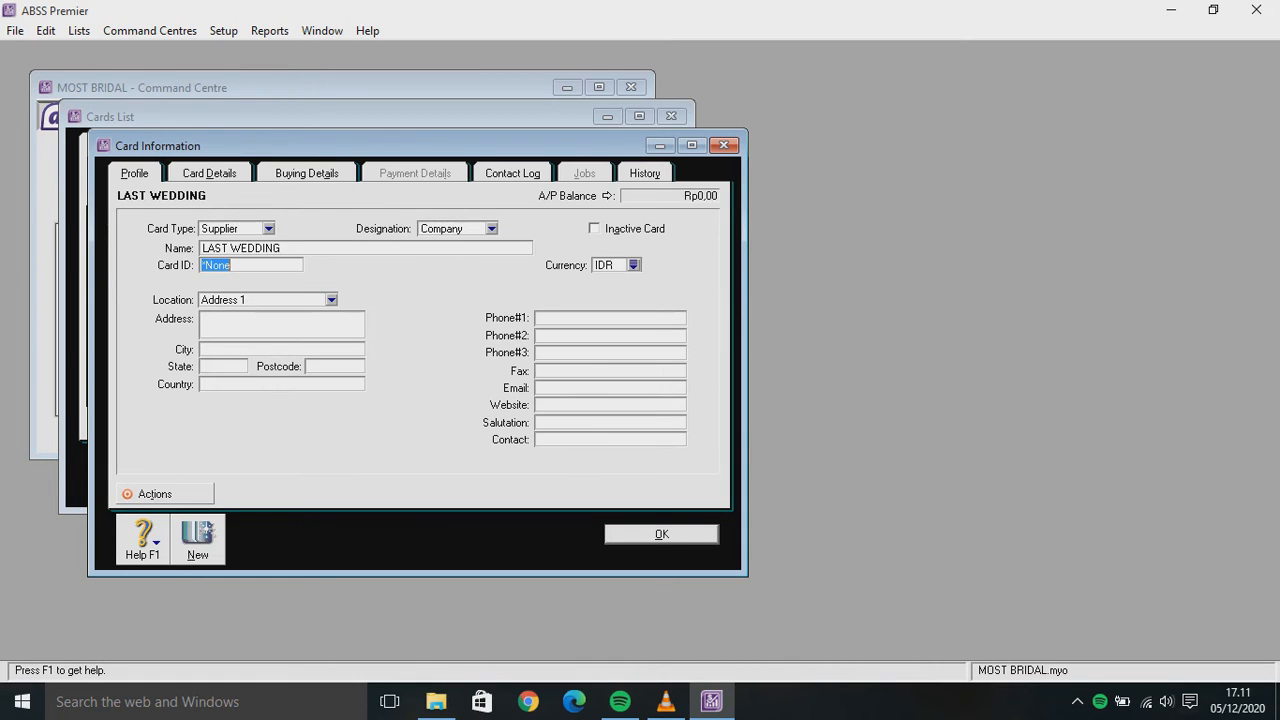
type("S003")
key("Tab")
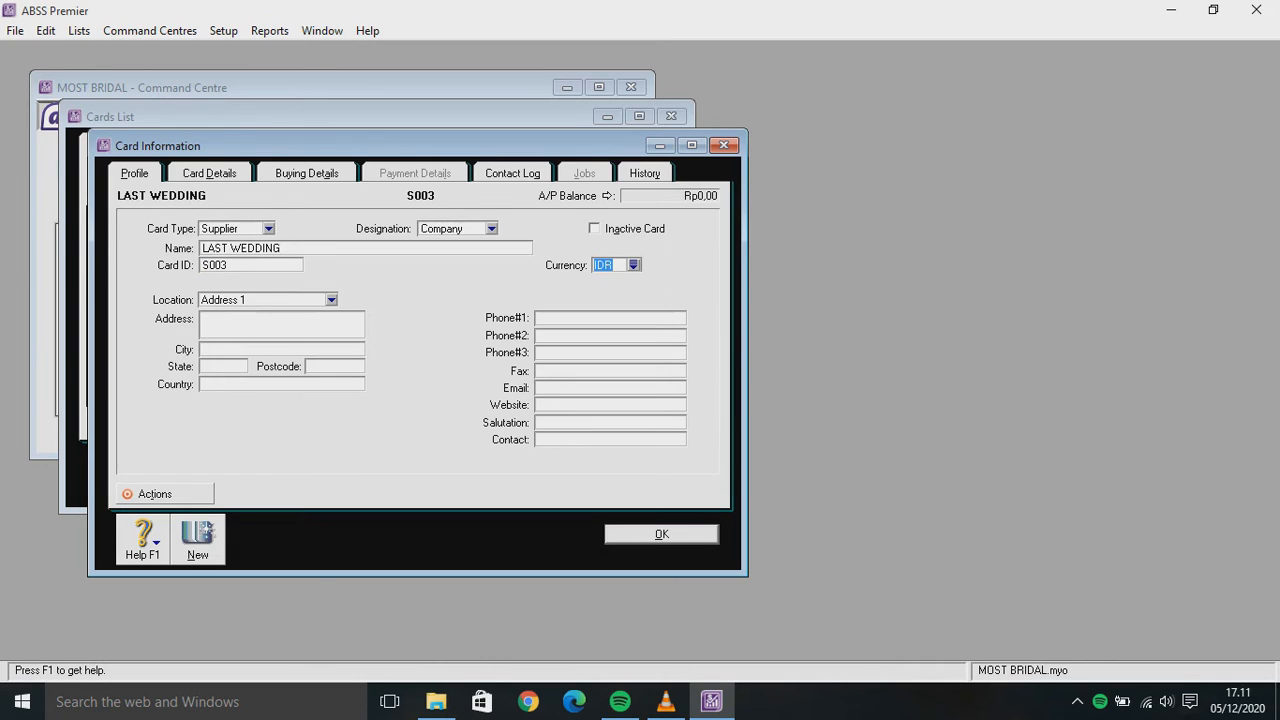
key("Tab")
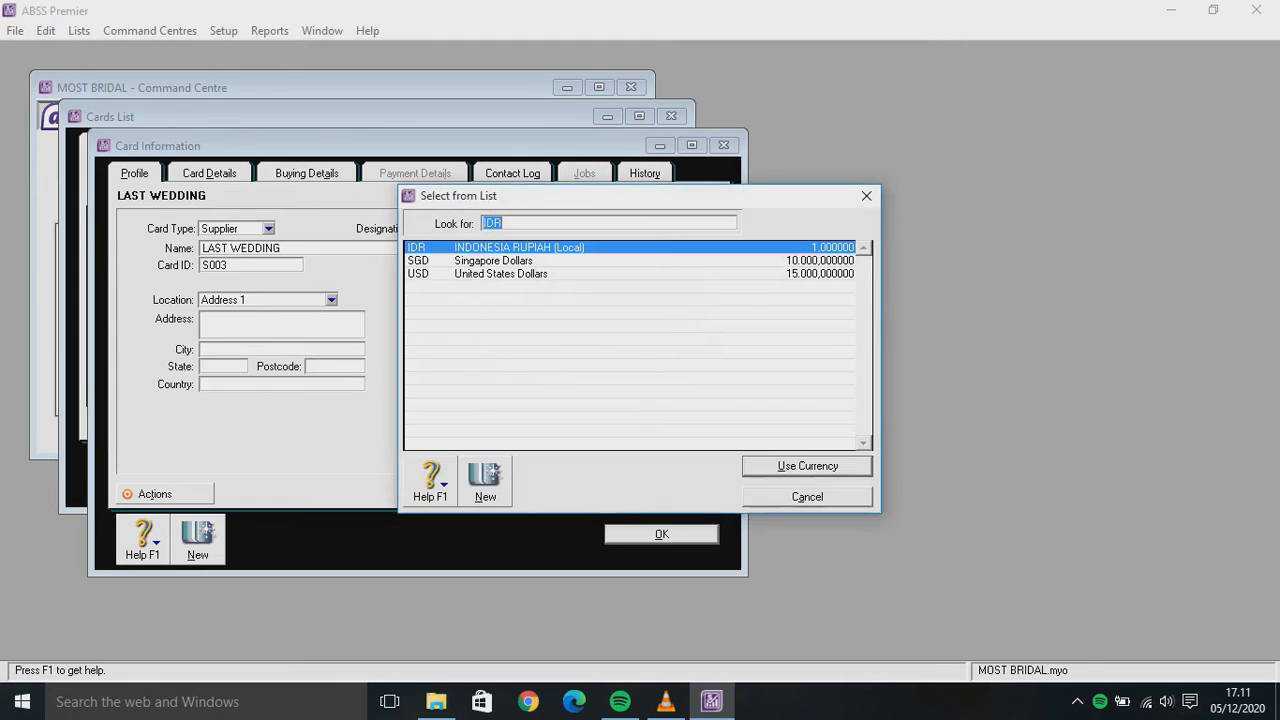
type("USD")
key("Return")
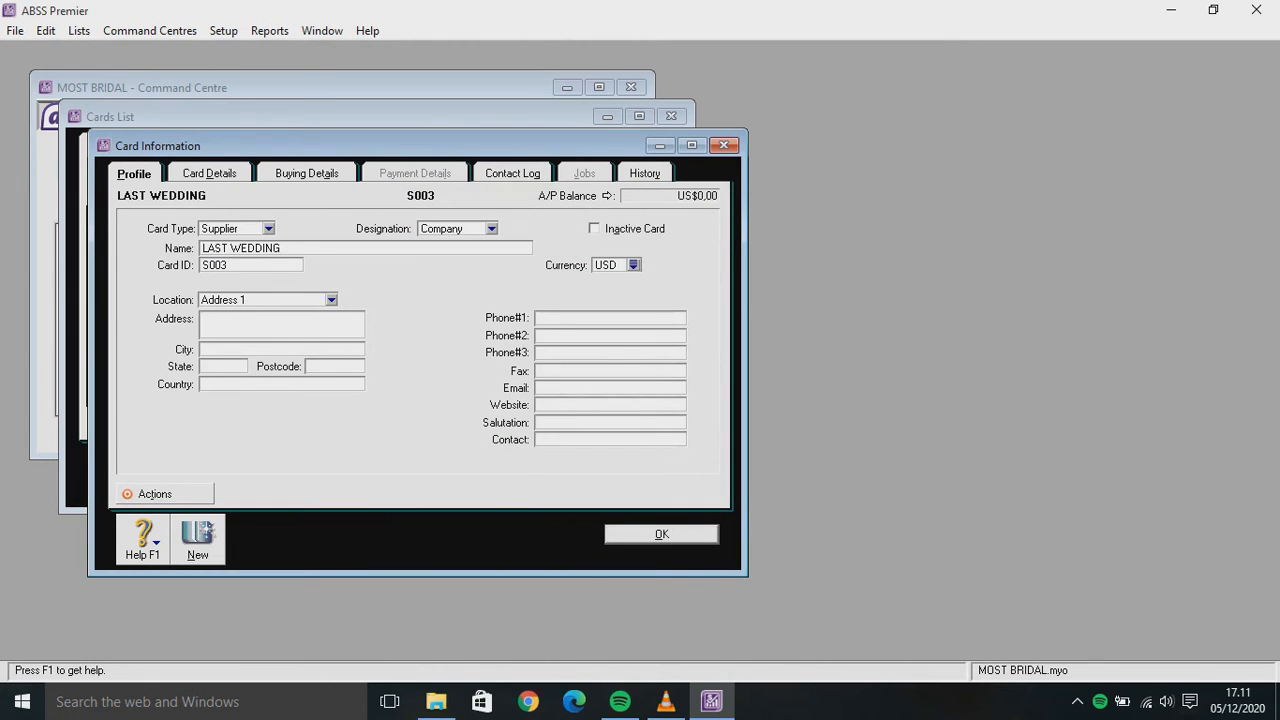
Set LAST WEDDING's purchase layout to No Default and tax code to VAT, then save
left_click(306, 174)
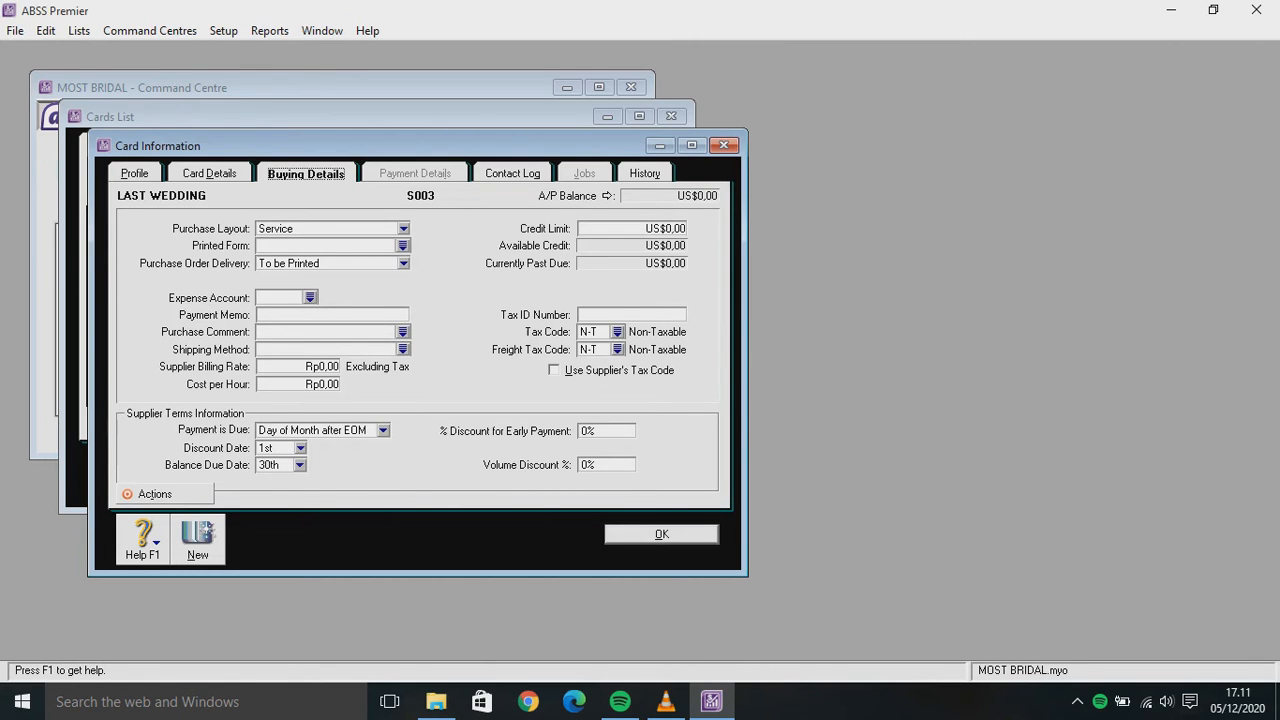
left_click(403, 229)
left_click(297, 246)
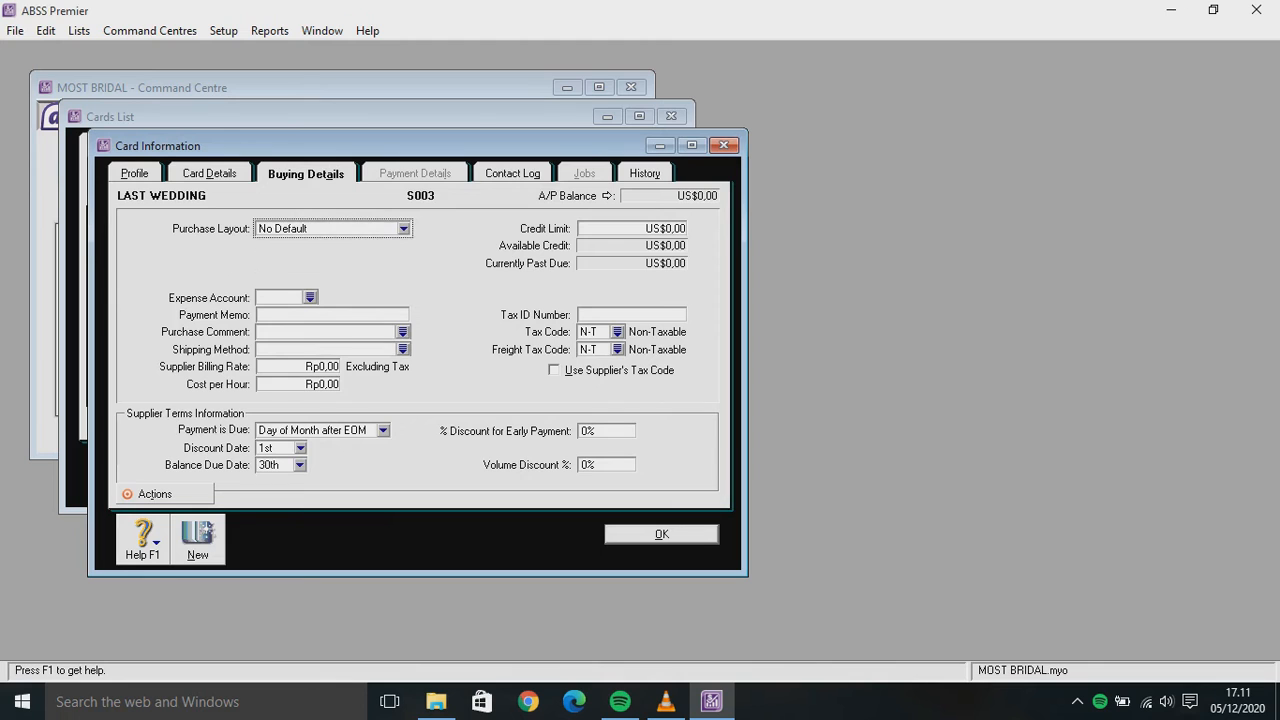
left_click(617, 332)
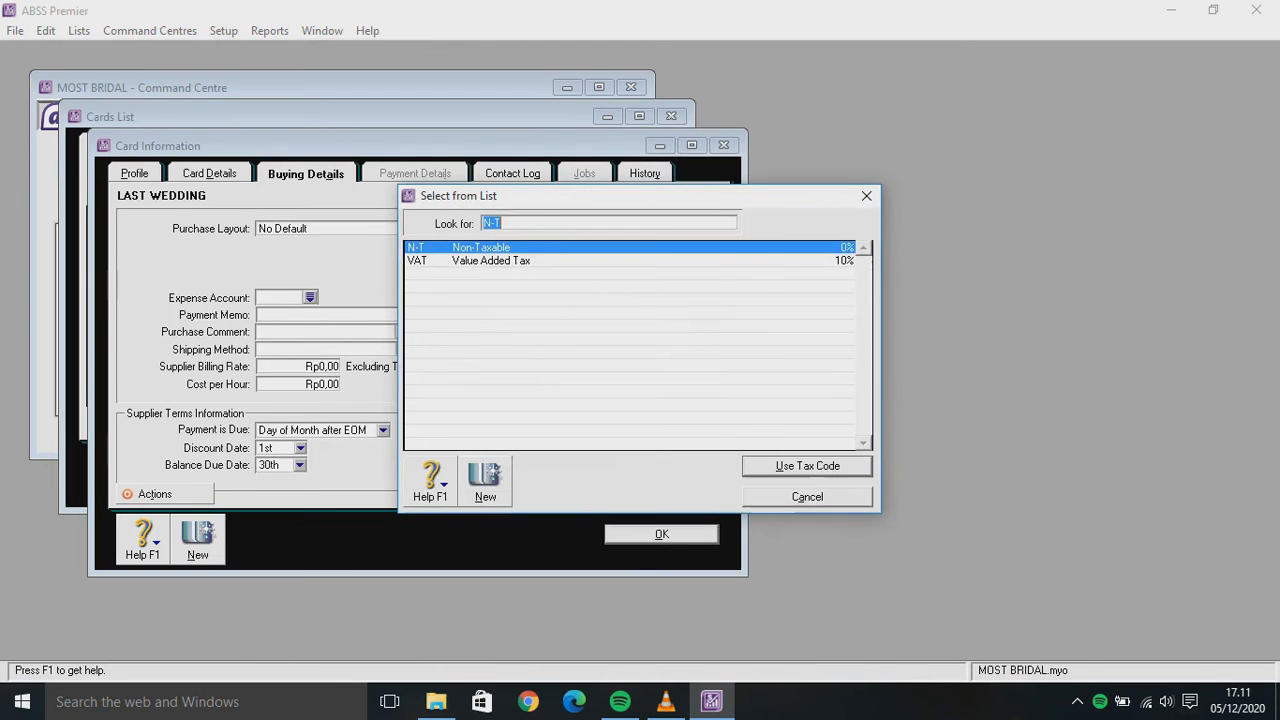
double_click(490, 261)
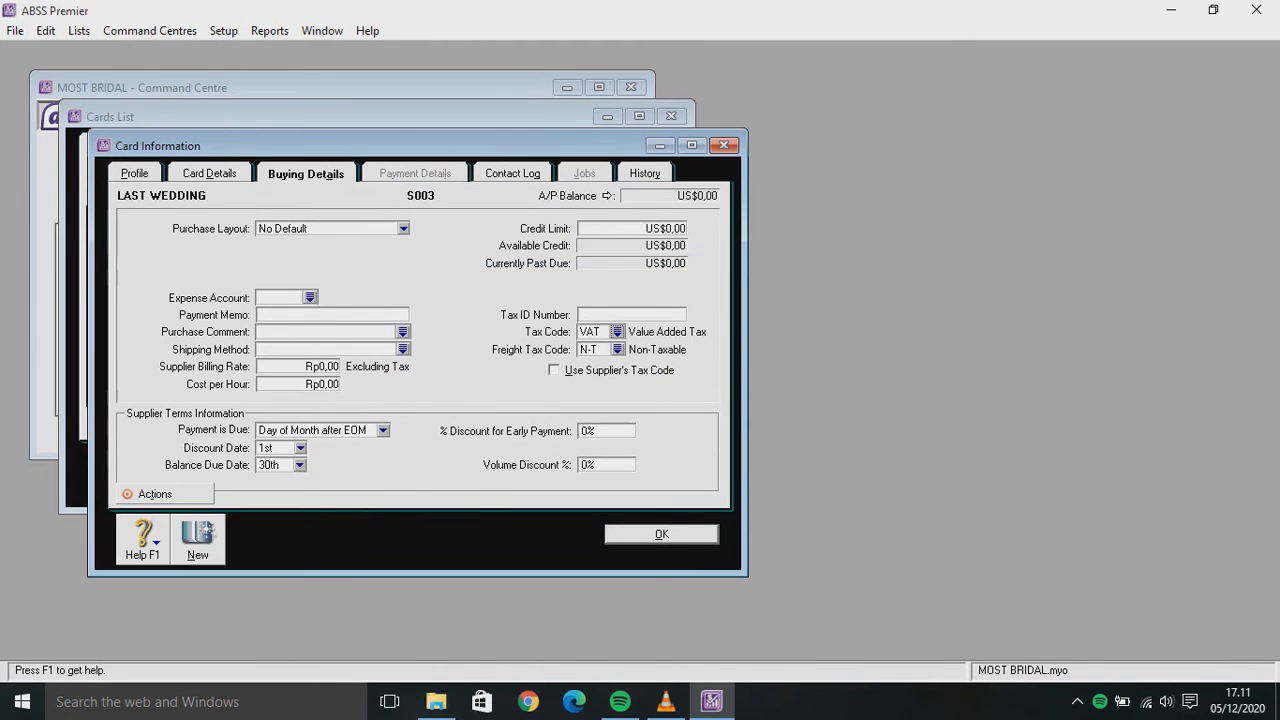
key("Return")
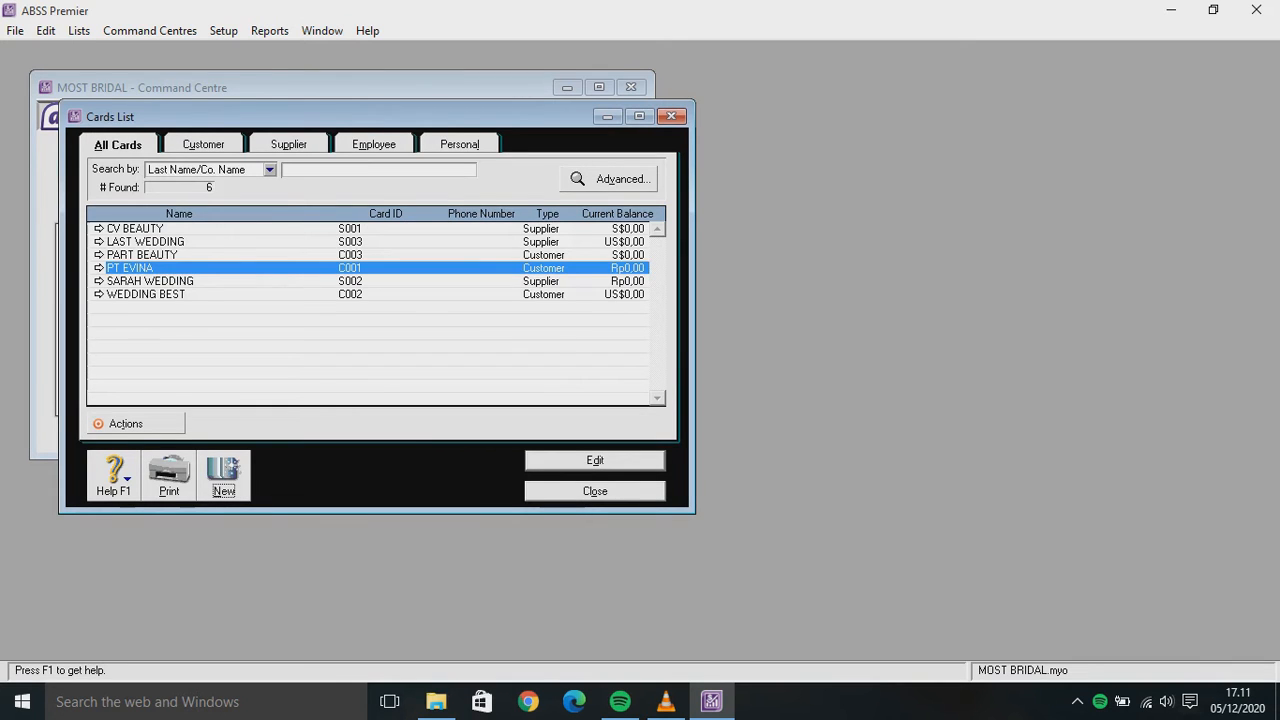
Filter the Cards List to customers, then suppliers, select SARAH WEDDING, and show all cards again
left_click(203, 144)
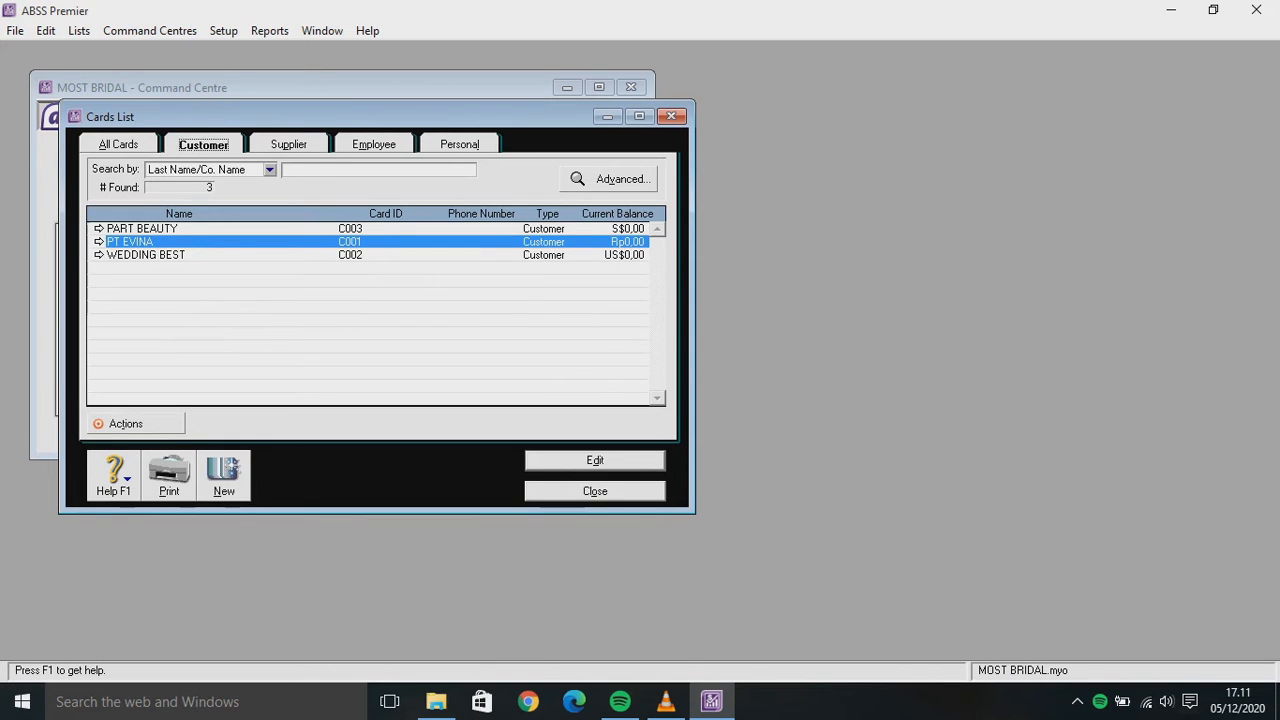
left_click(288, 144)
left_click(98, 255)
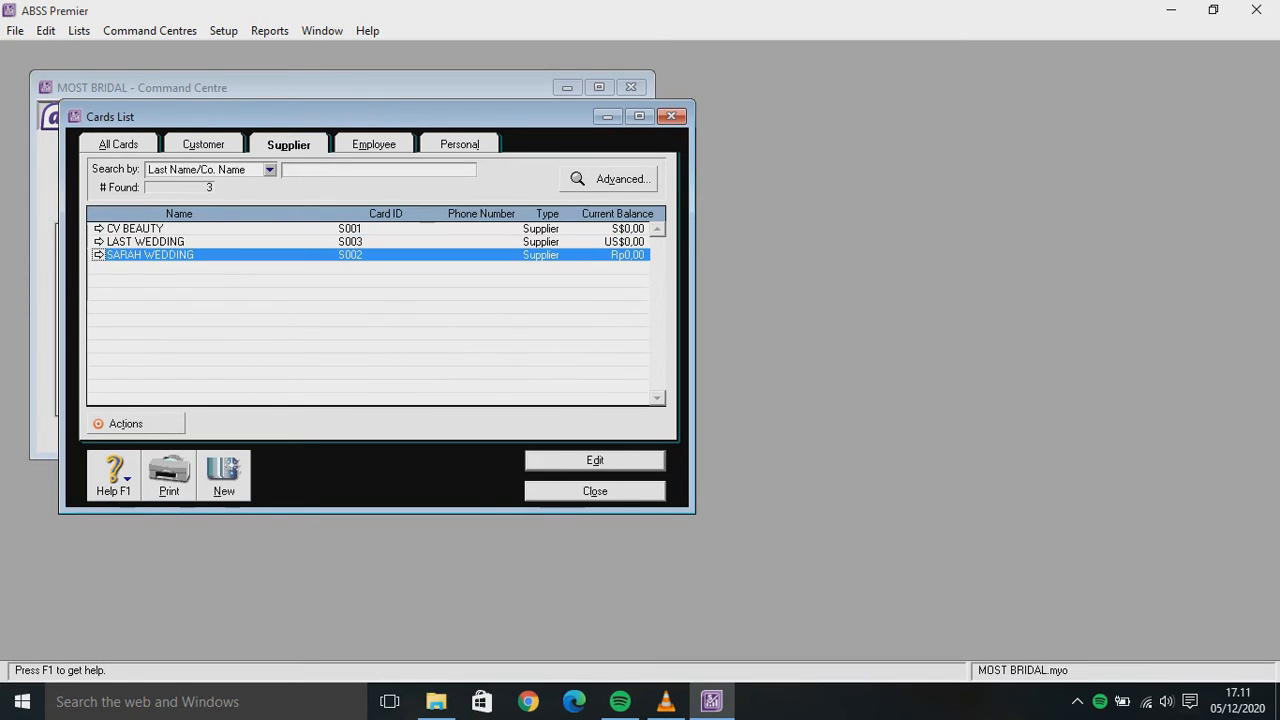
left_click(118, 144)
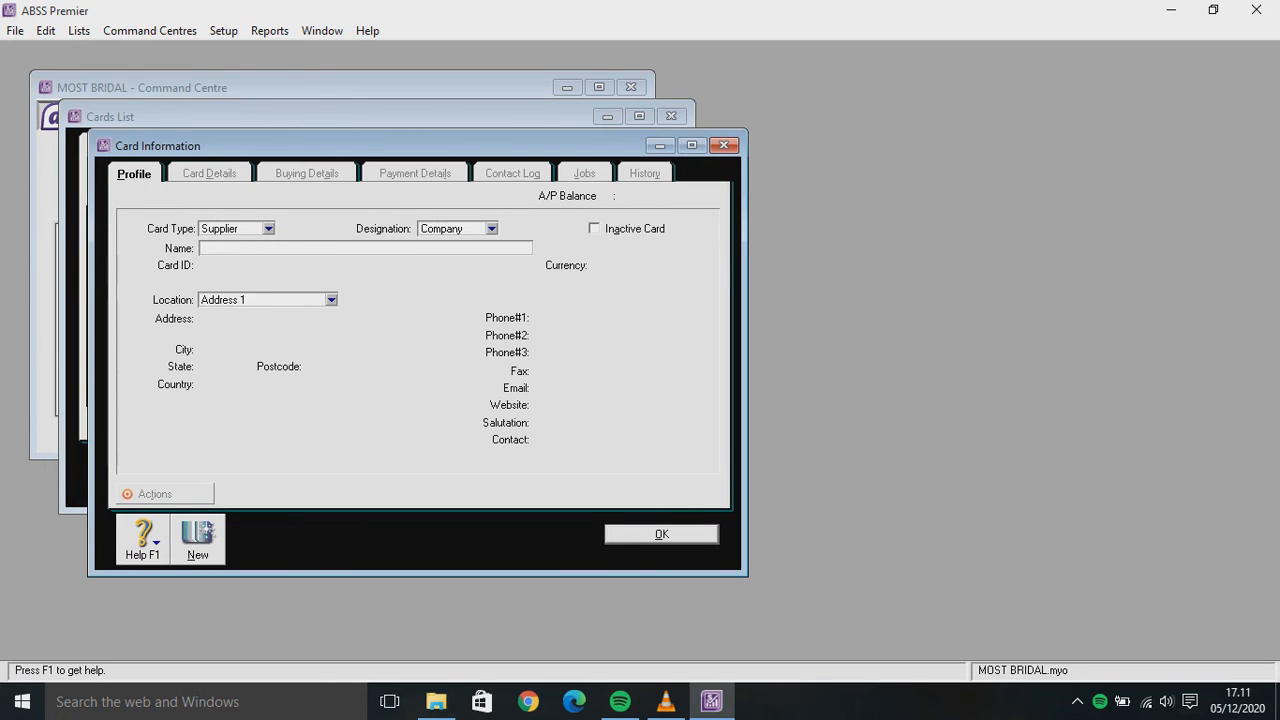
Create employee card FILA with card ID E001 and record it
left_click(268, 228)
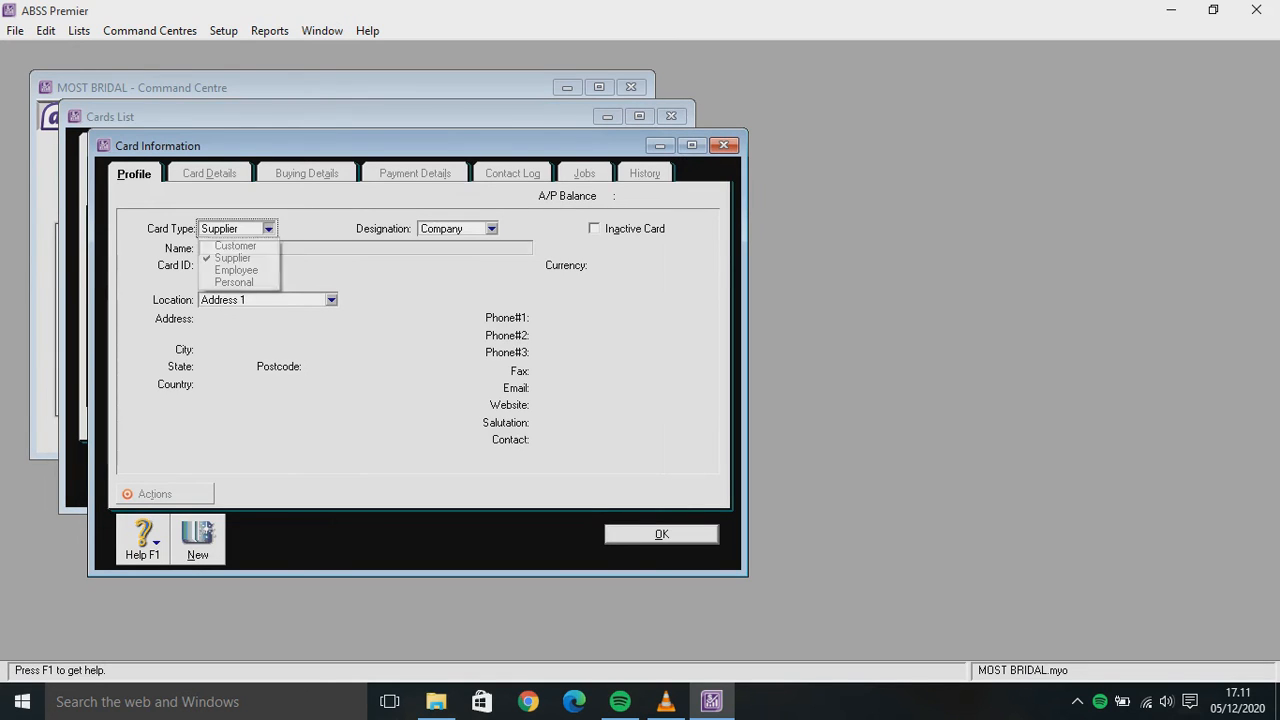
left_click(232, 258)
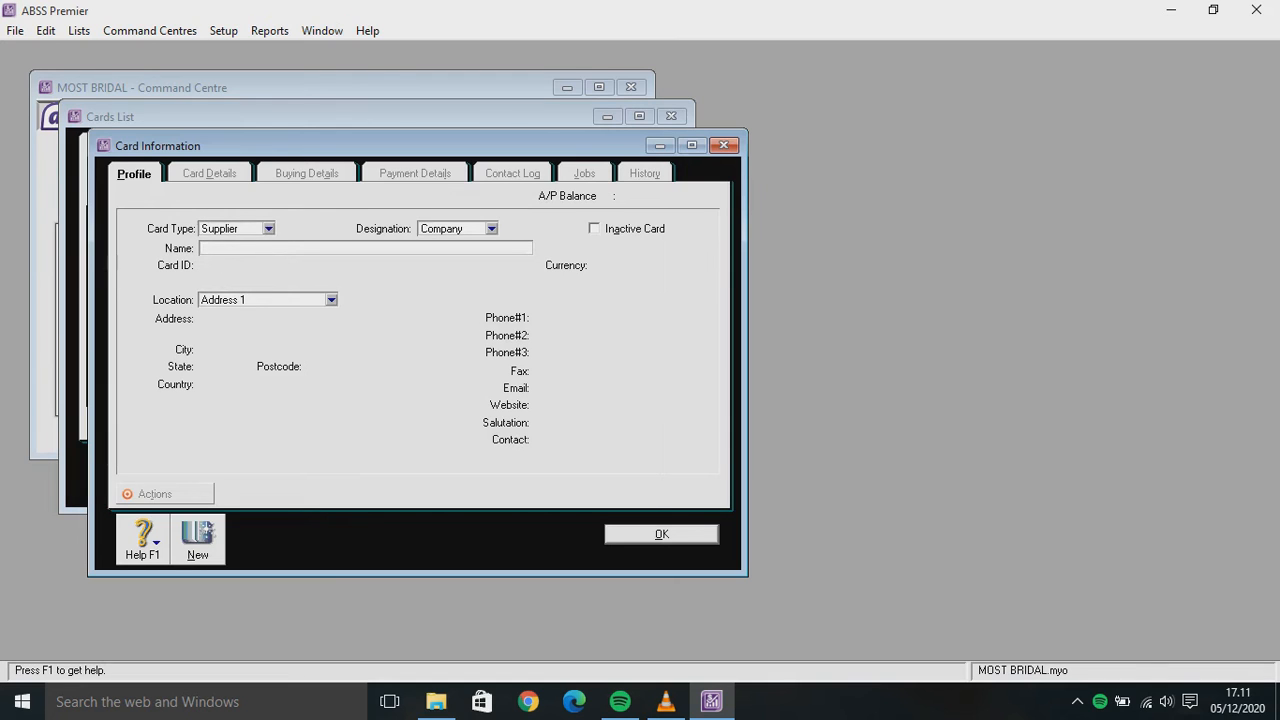
left_click(268, 228)
left_click(236, 270)
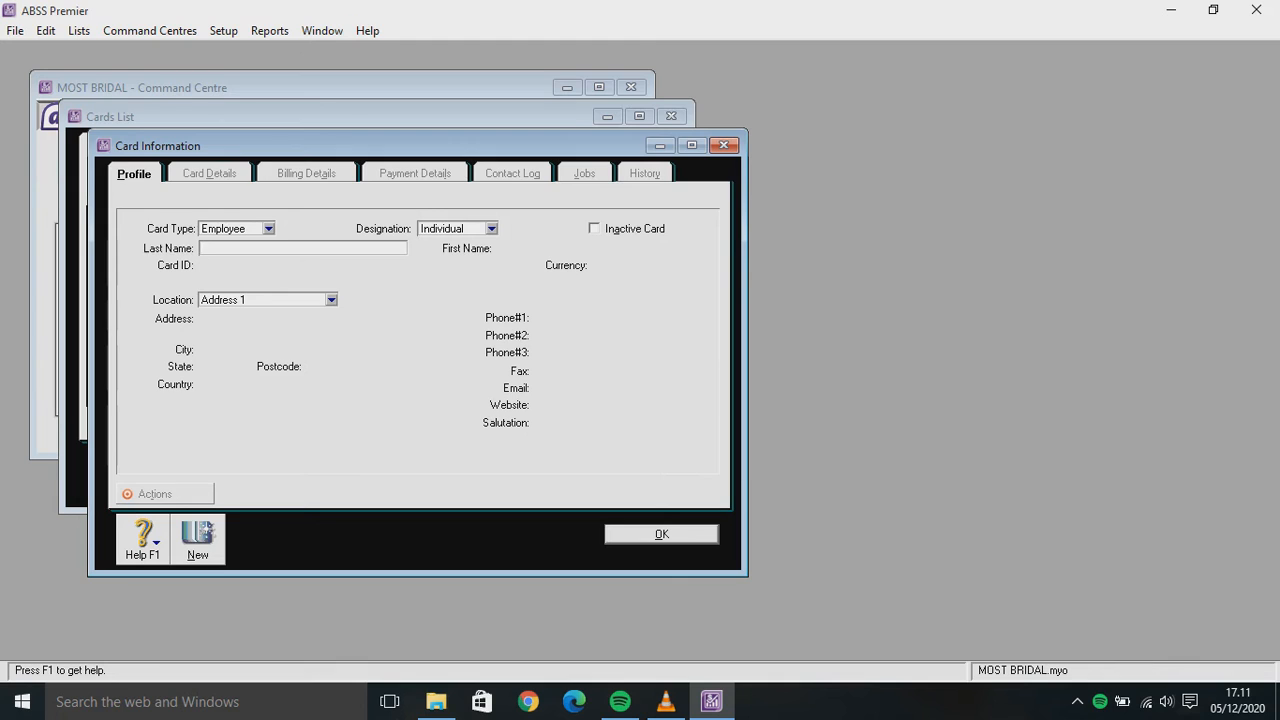
type("FlLA")
key("Tab")
key("Tab")
type("FI")
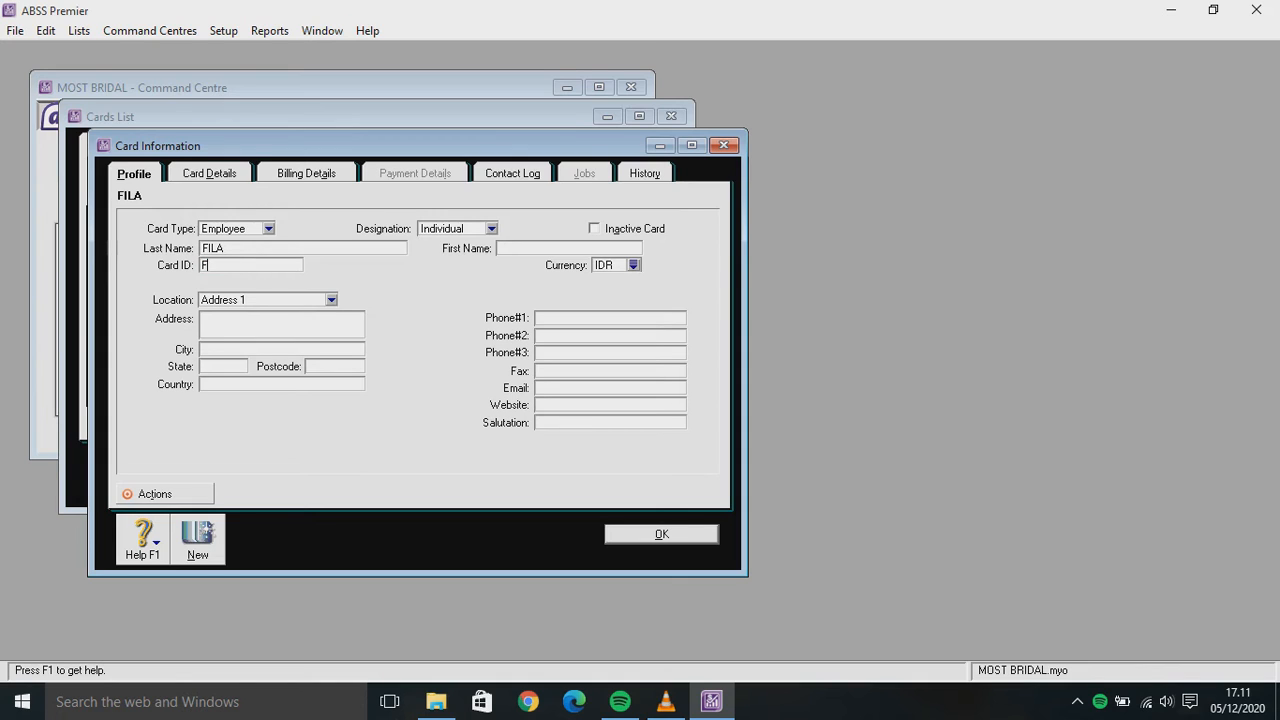
key("BackSpace")
key("BackSpace")
type("E001")
left_click(198, 540)
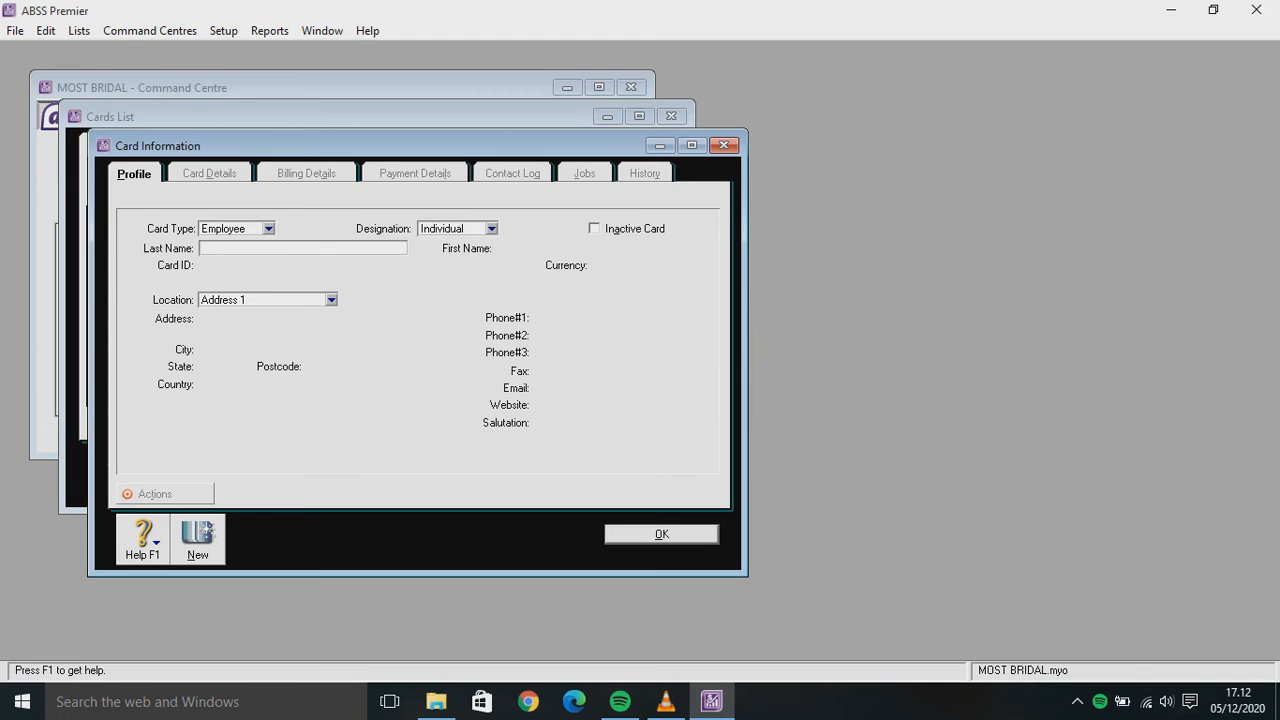
Add employee card TIWI with card ID E002 and save it
type("TIWI")
key("Tab")
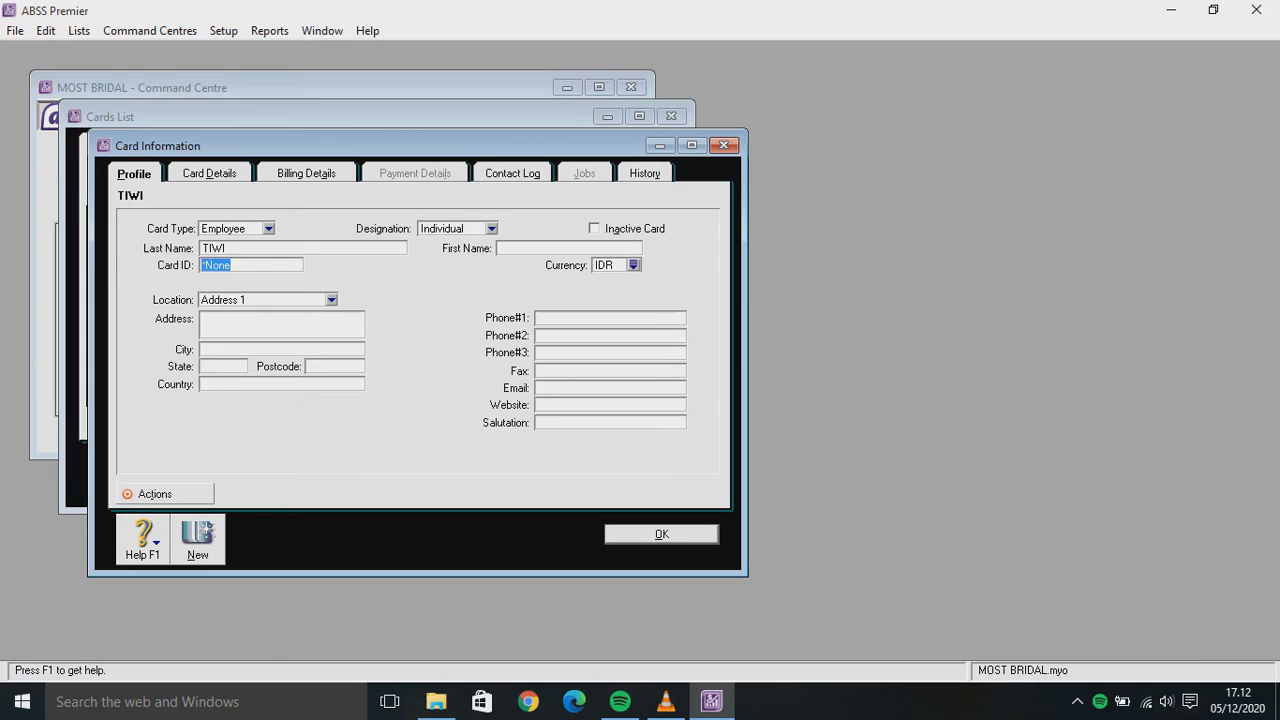
type("E002")
key("Return")
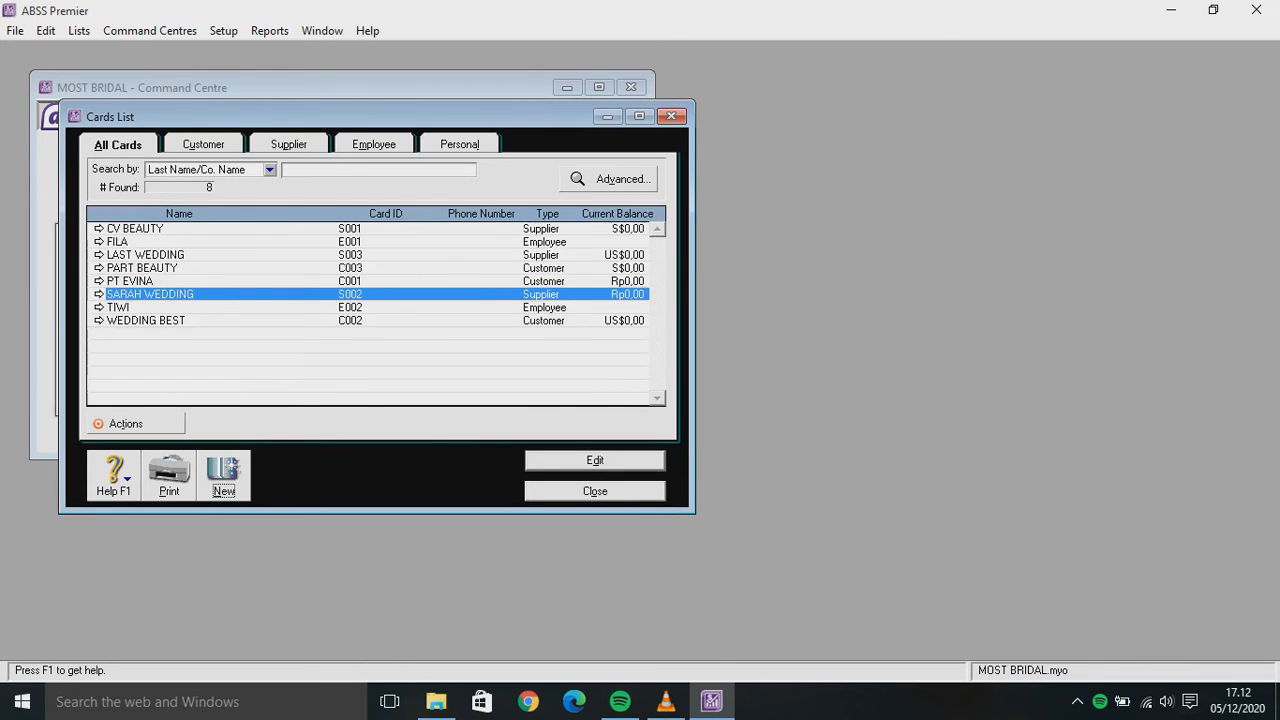
Filter the Cards List to employees and select the TIWI card
left_click(373, 144)
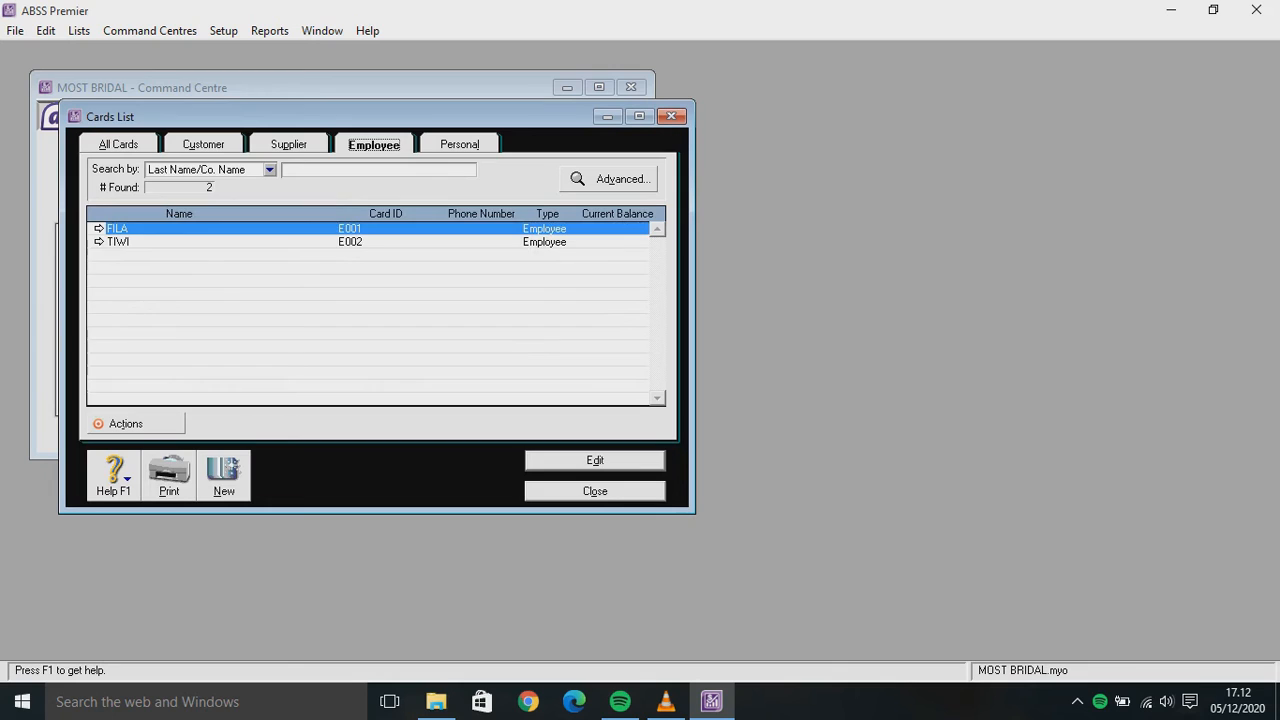
left_click(118, 241)
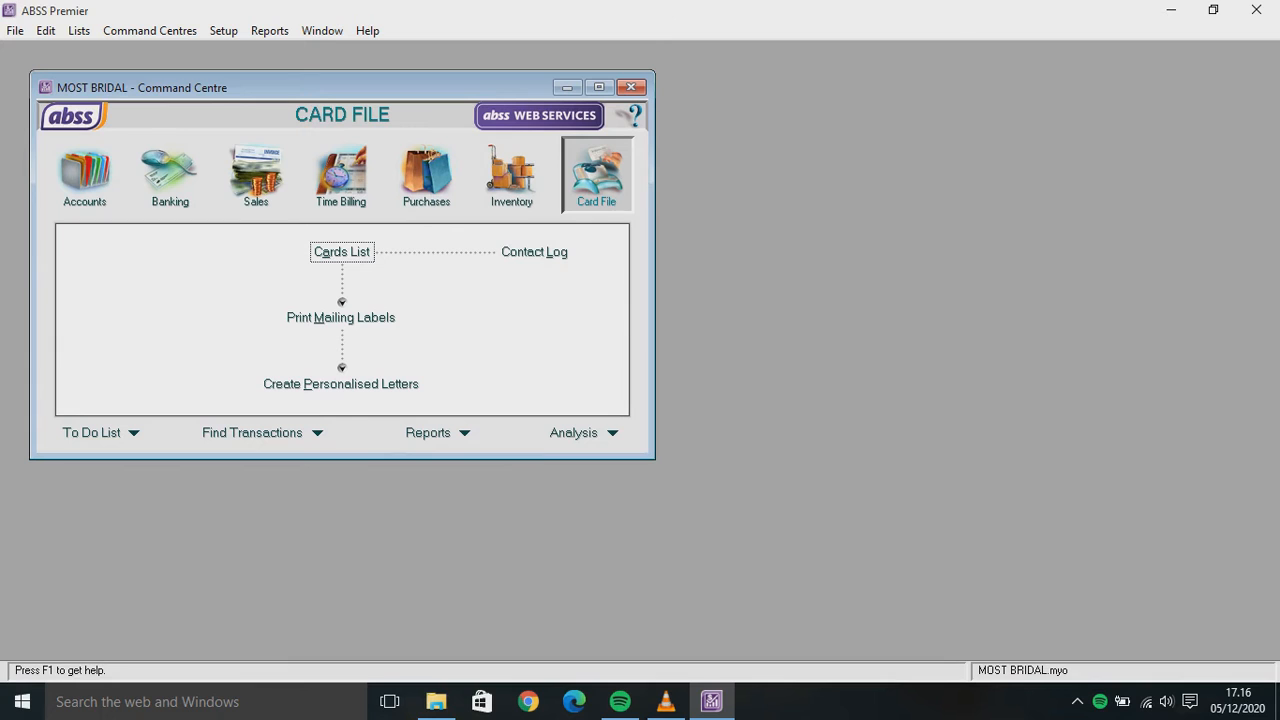
From Lists > Categories, create card category ID L named Local
key("alt+l")
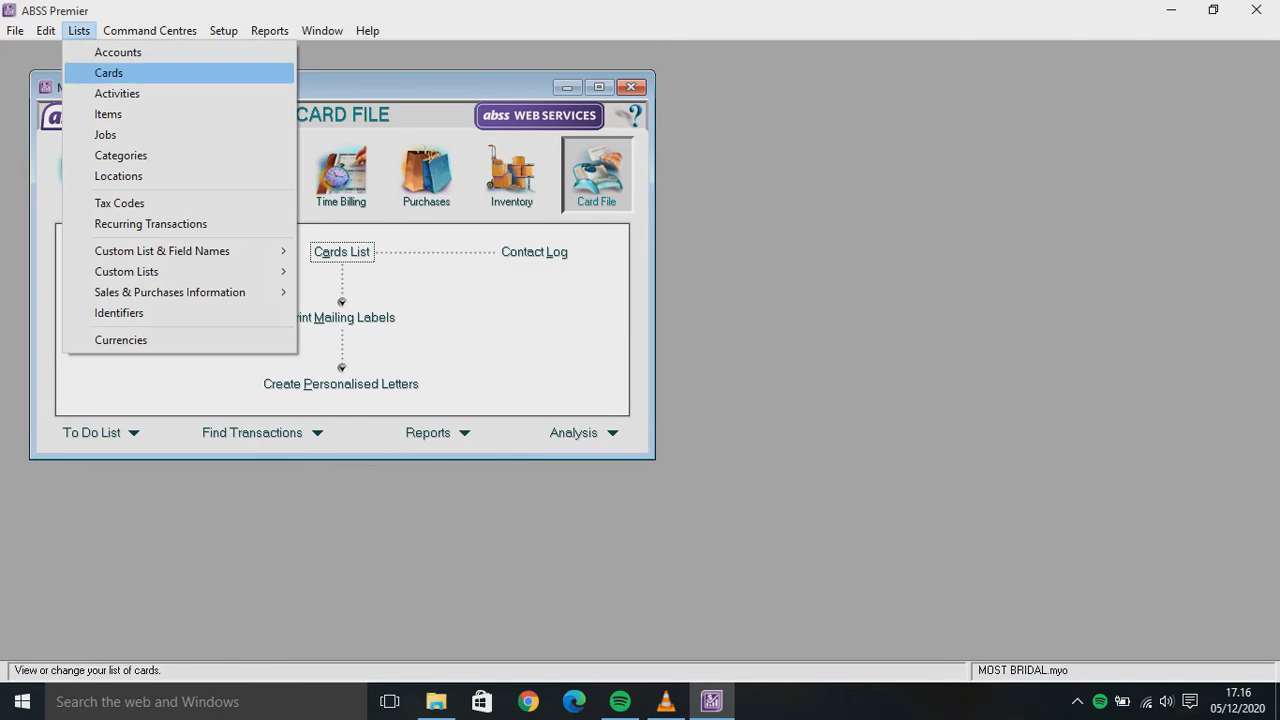
key("Down")
key("Up")
key("Down")
key("Down")
key("Return")
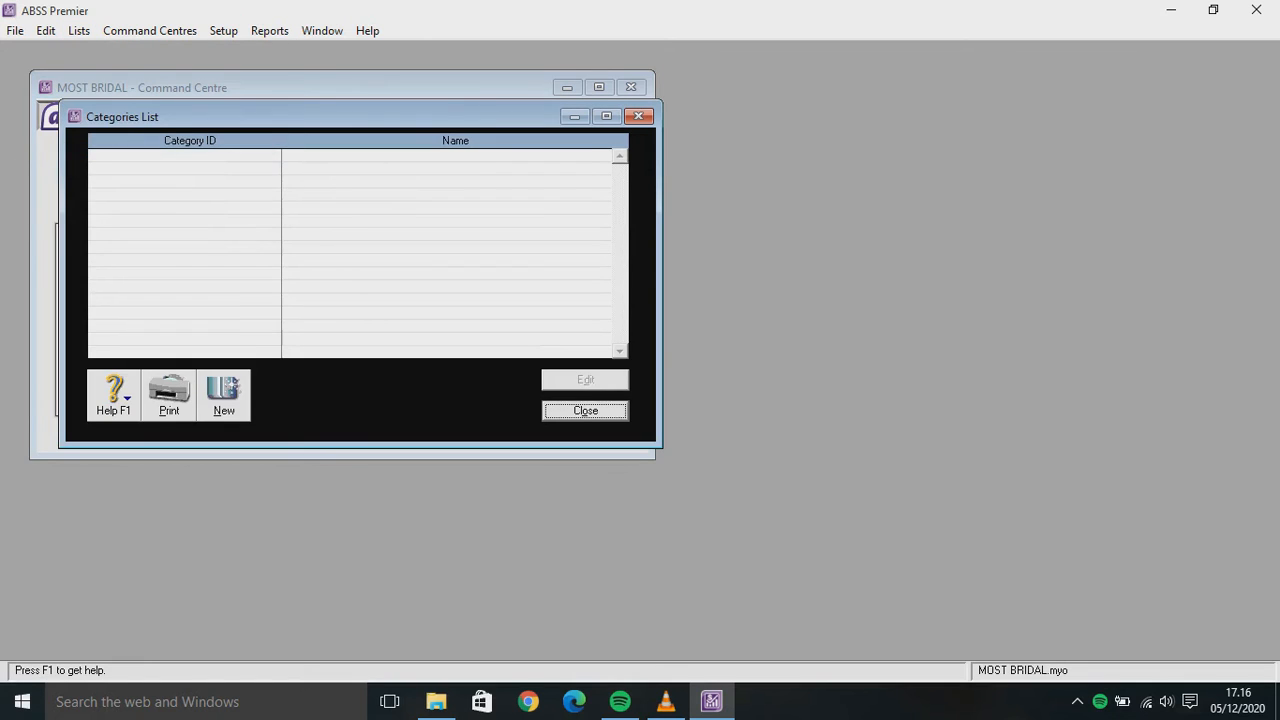
key("alt+n")
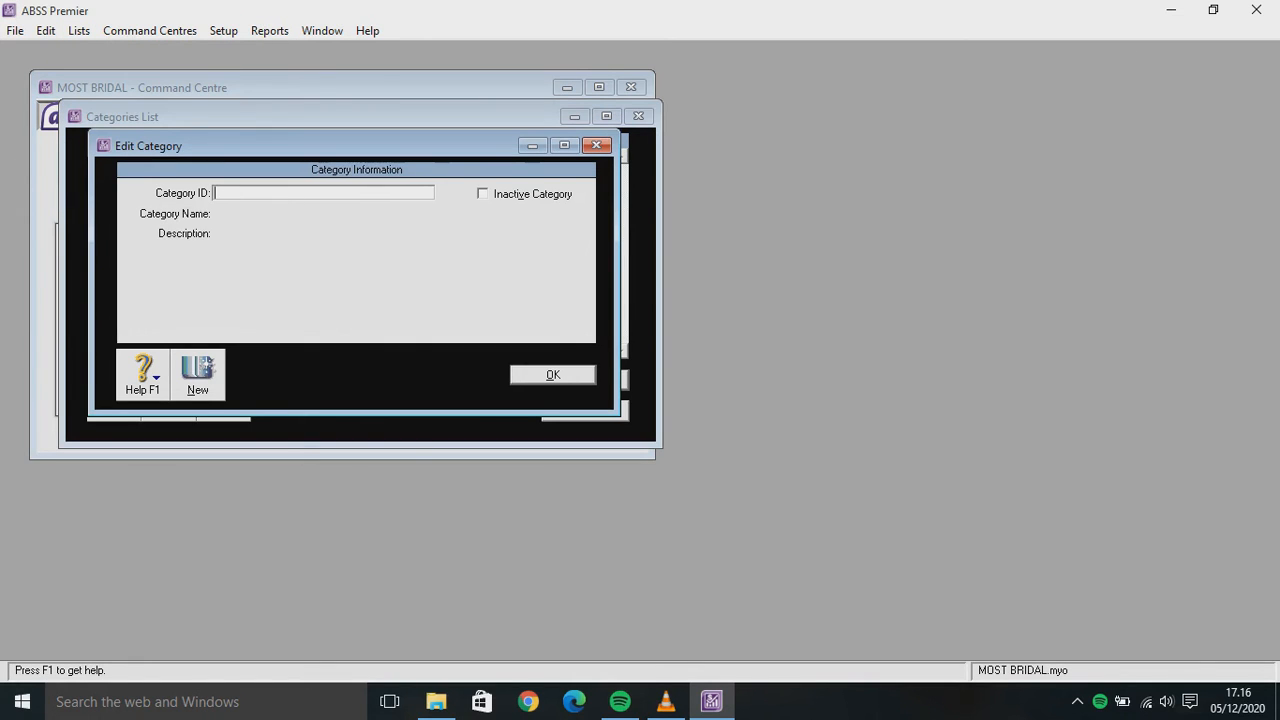
type("L")
key("Tab")
type("LO")
key("BackSpace")
type("ocal")
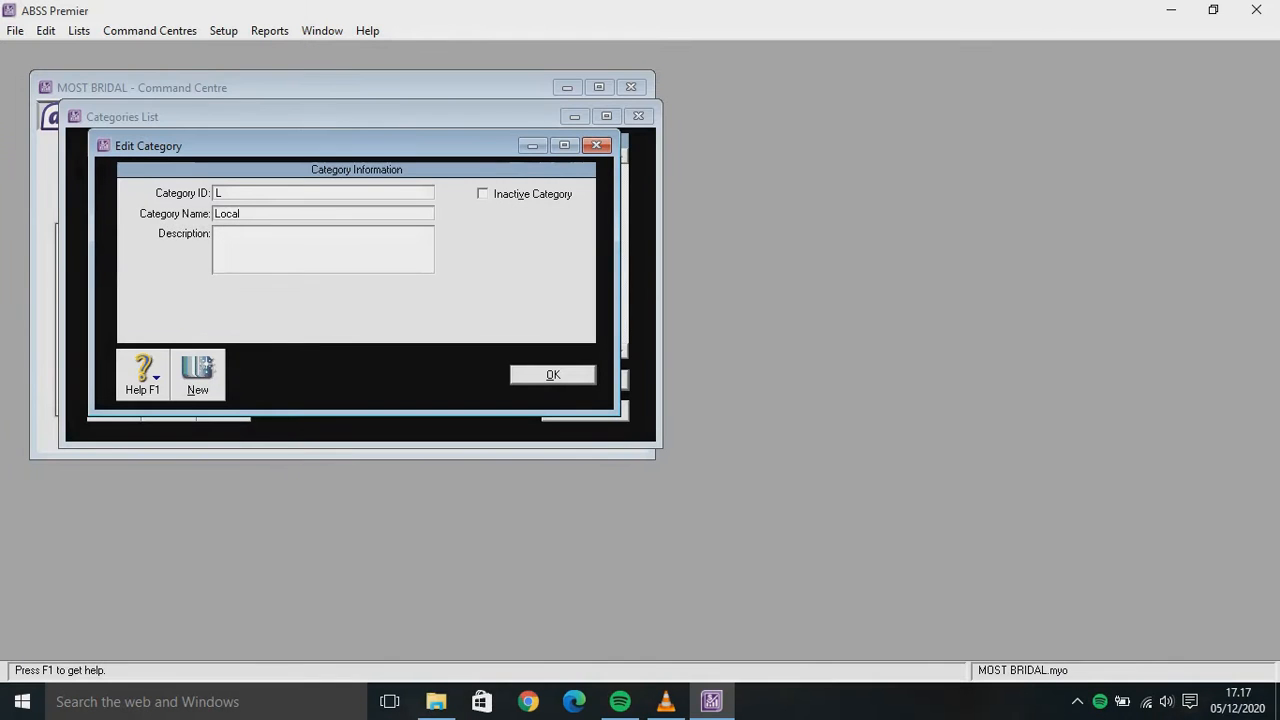
left_click(197, 375)
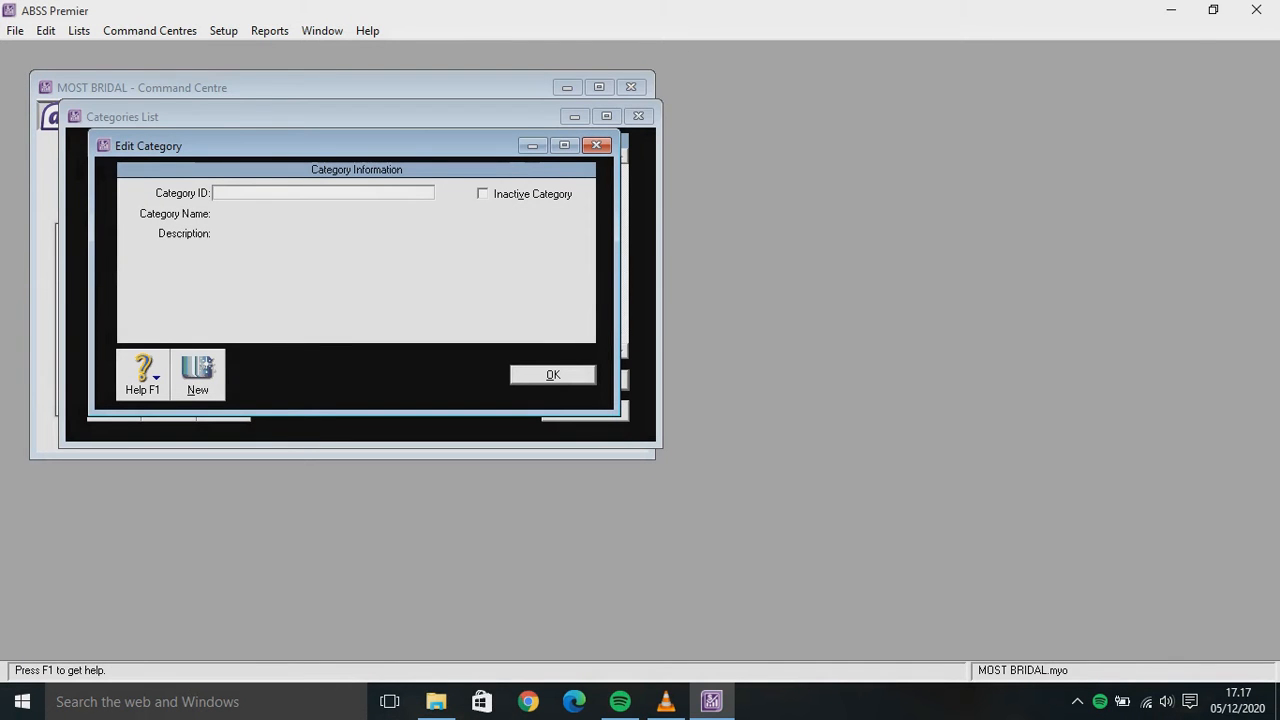
Add card category ID 0 named Overseas and save it
type("0")
key("Tab")
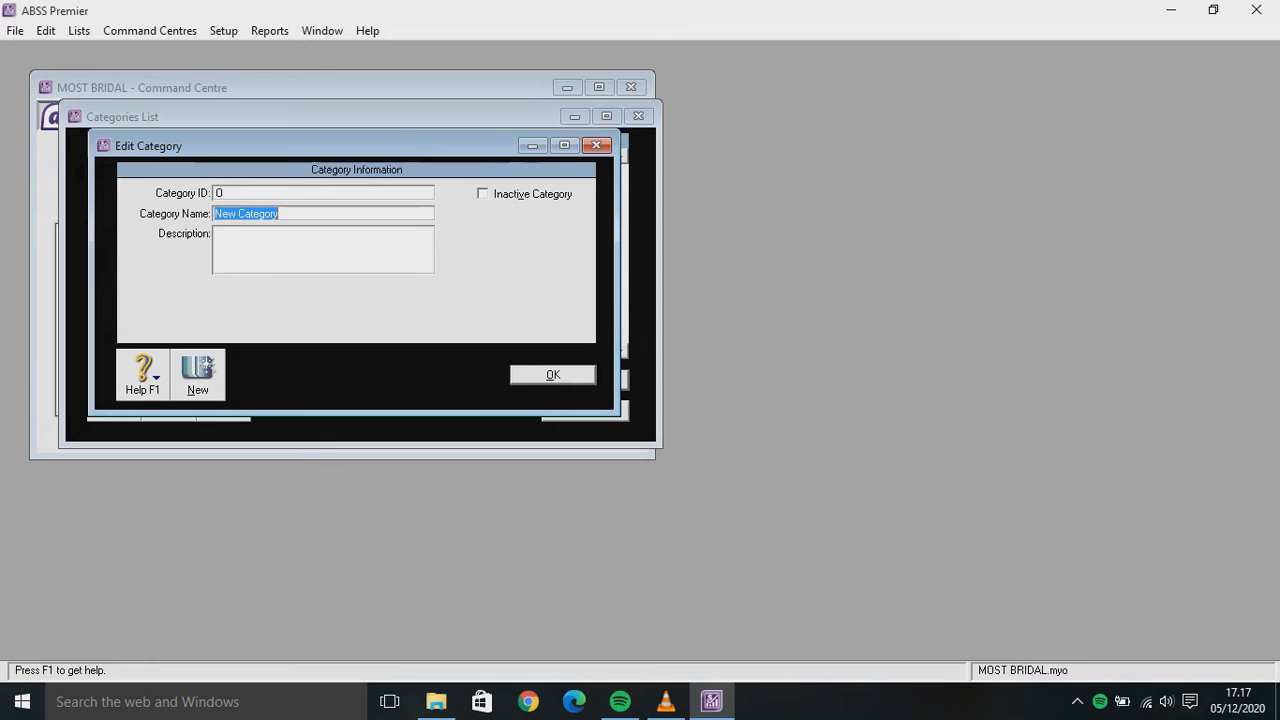
type("OvERS")
key("BackSpace")
key("BackSpace")
key("BackSpace")
type("erseas")
key("Return")
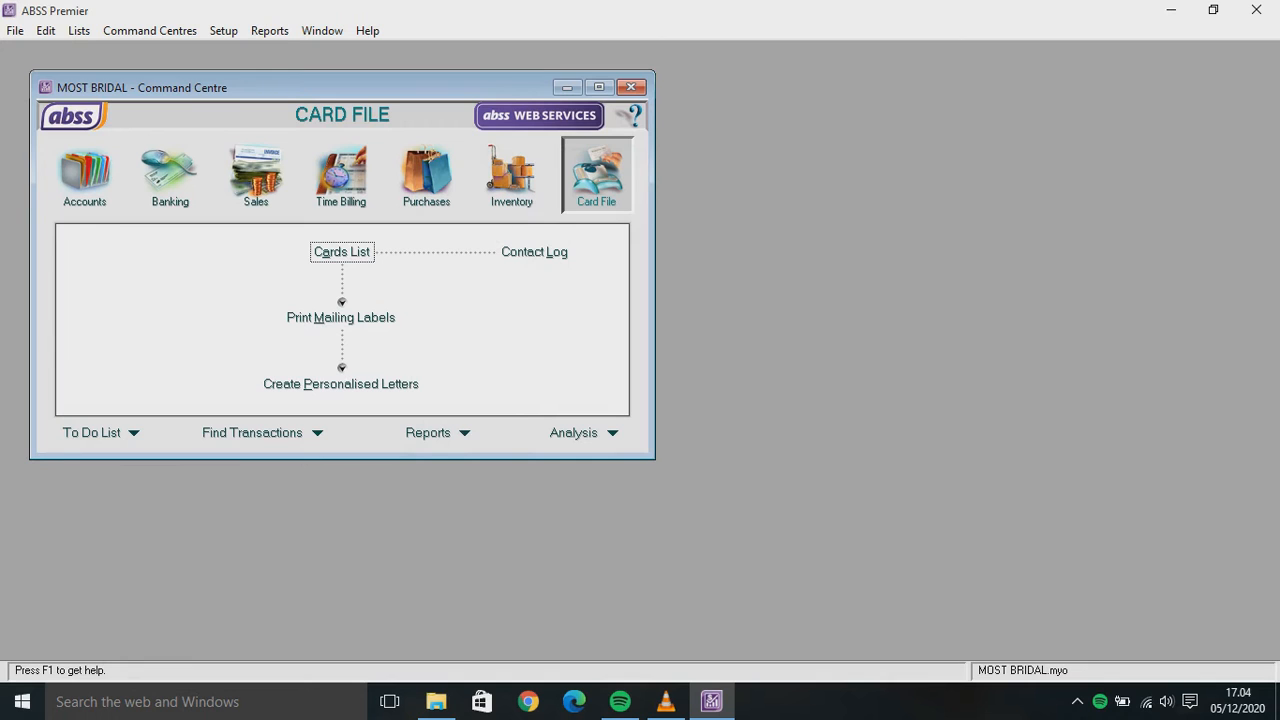
In the Price Levels names list, enter IDR for level A, USD for B, SGD for C
left_click(78, 30)
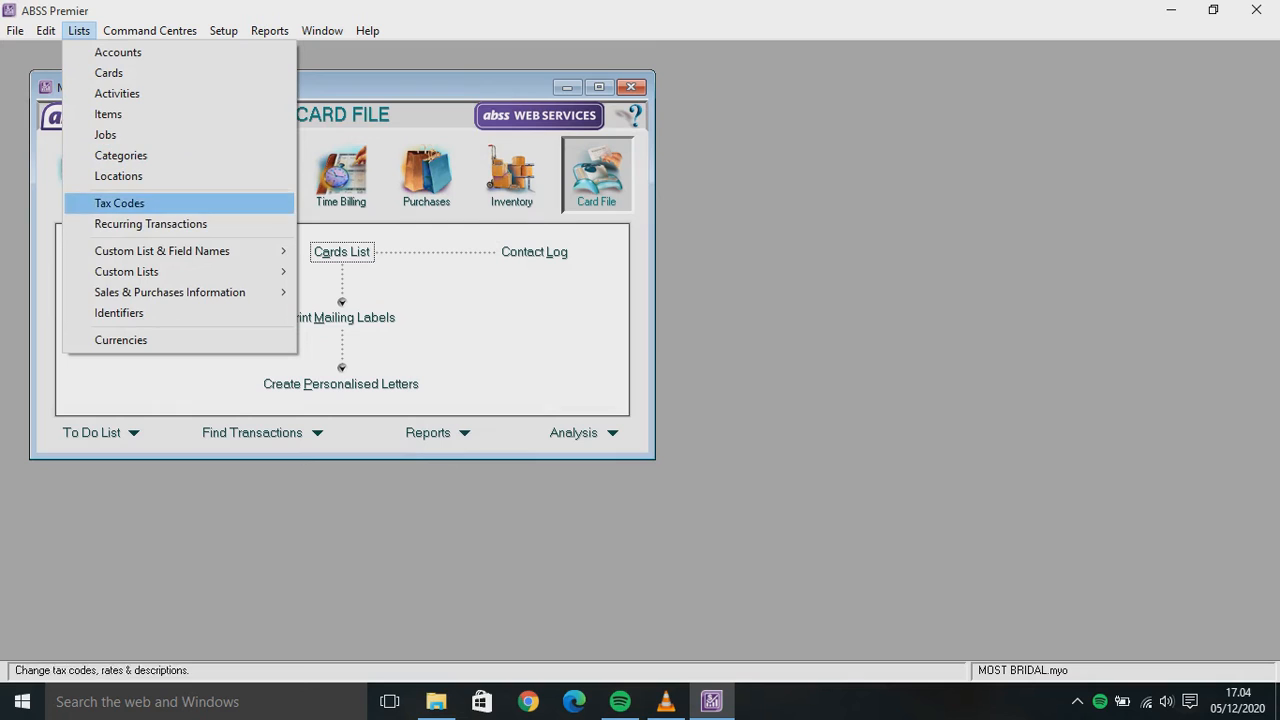
mouse_move(160, 251)
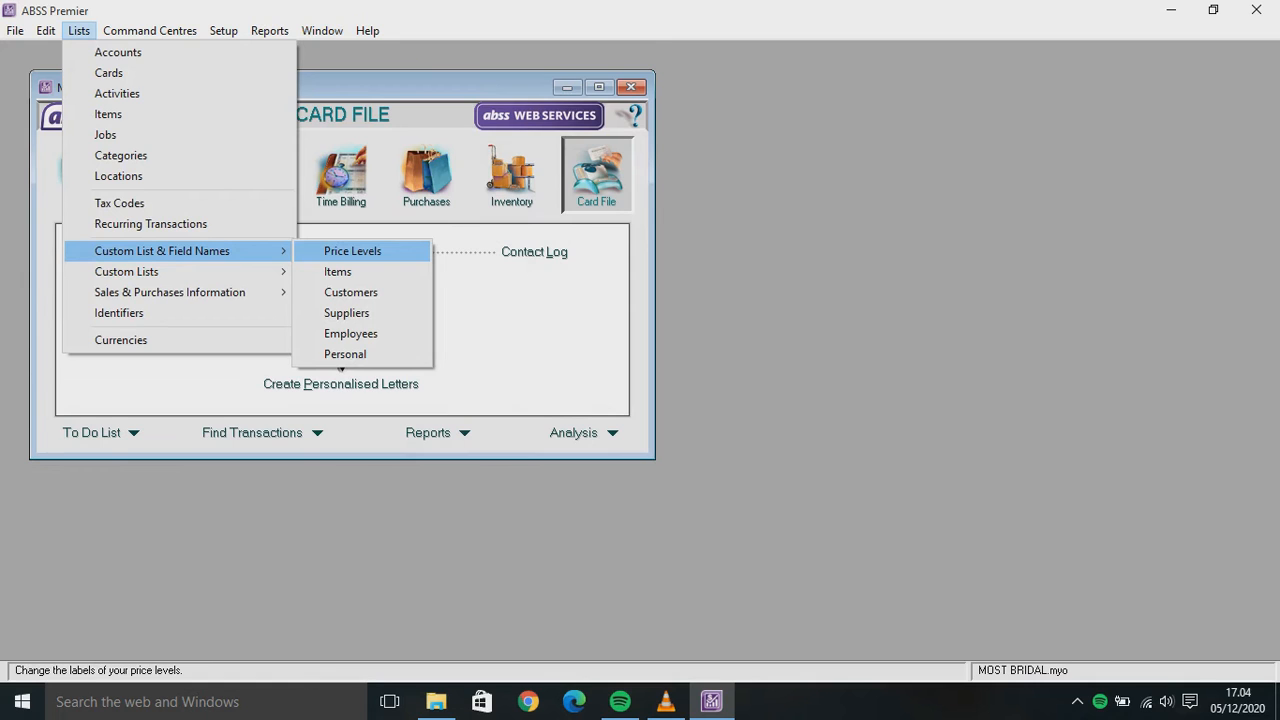
key("Return")
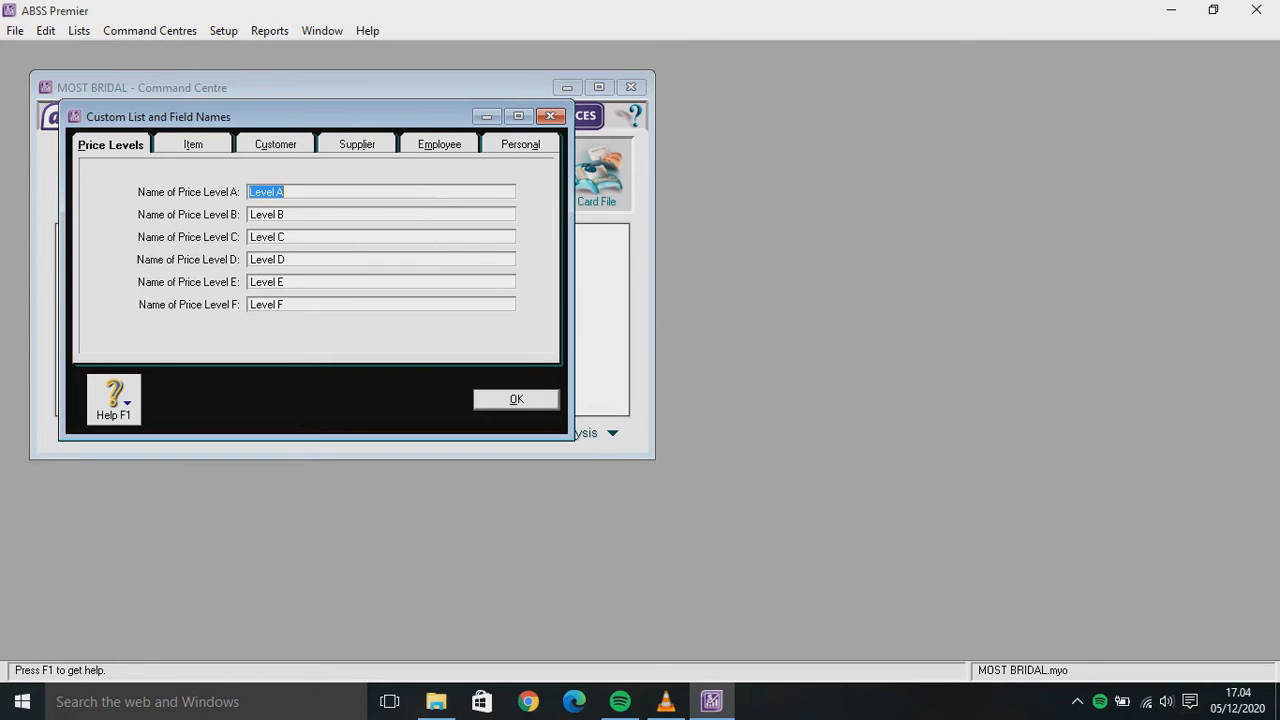
type("IDR")
key("Tab")
type("USD")
type("SG")
key("BackSpace")
key("BackSpace")
key("Tab")
type("SGD")
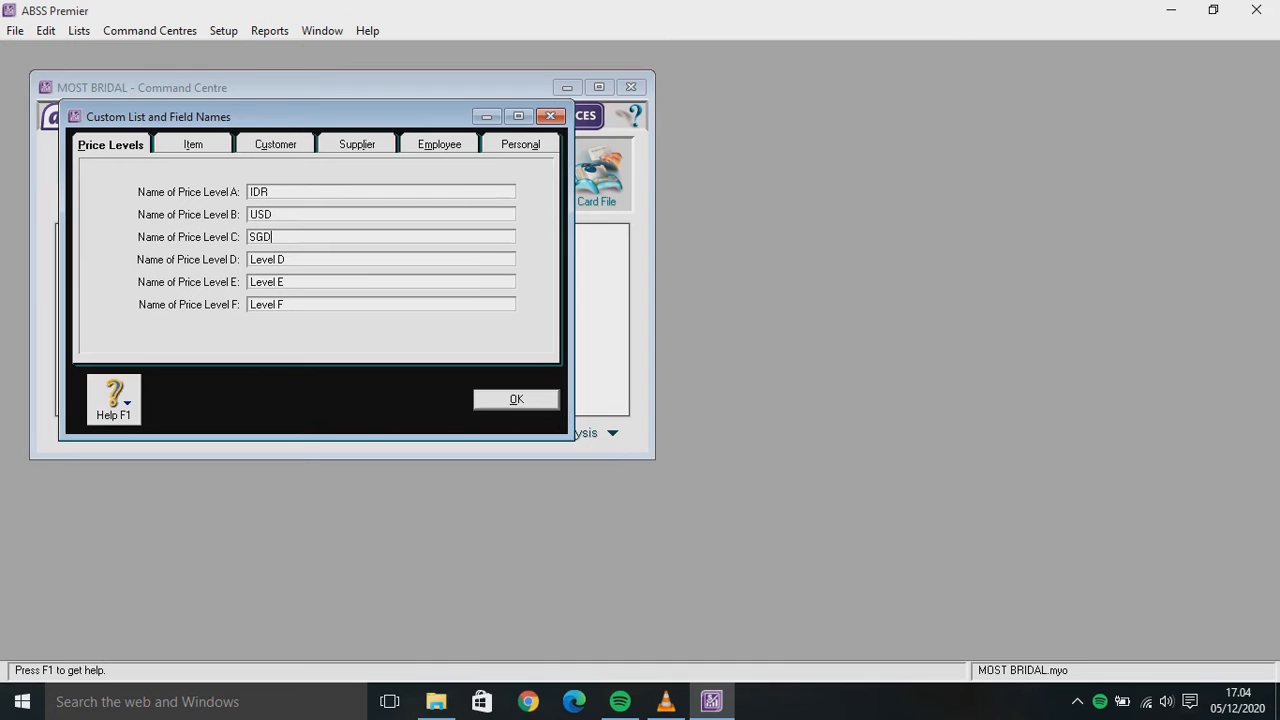
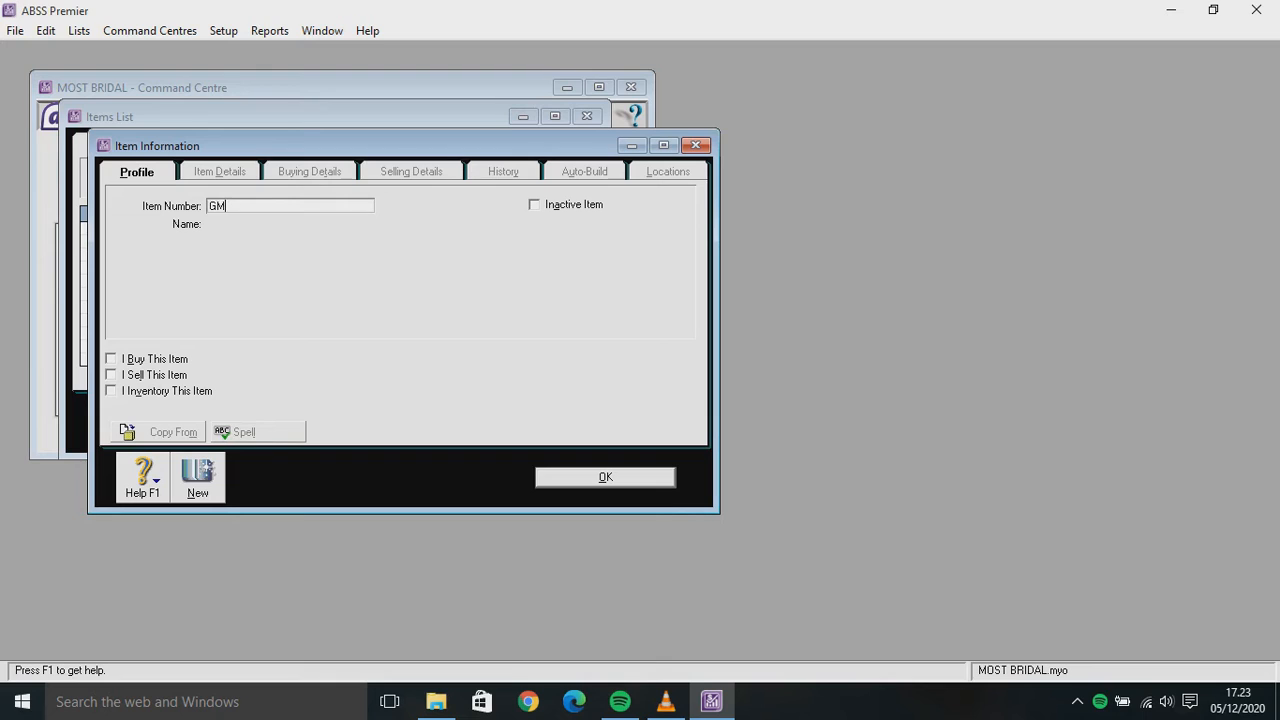
Name item GM 'Gaun Modern' and tick I Buy, I Sell and I Inventory
type("GM")
key("BackSpace")
key("BackSpace")
type("Gau")
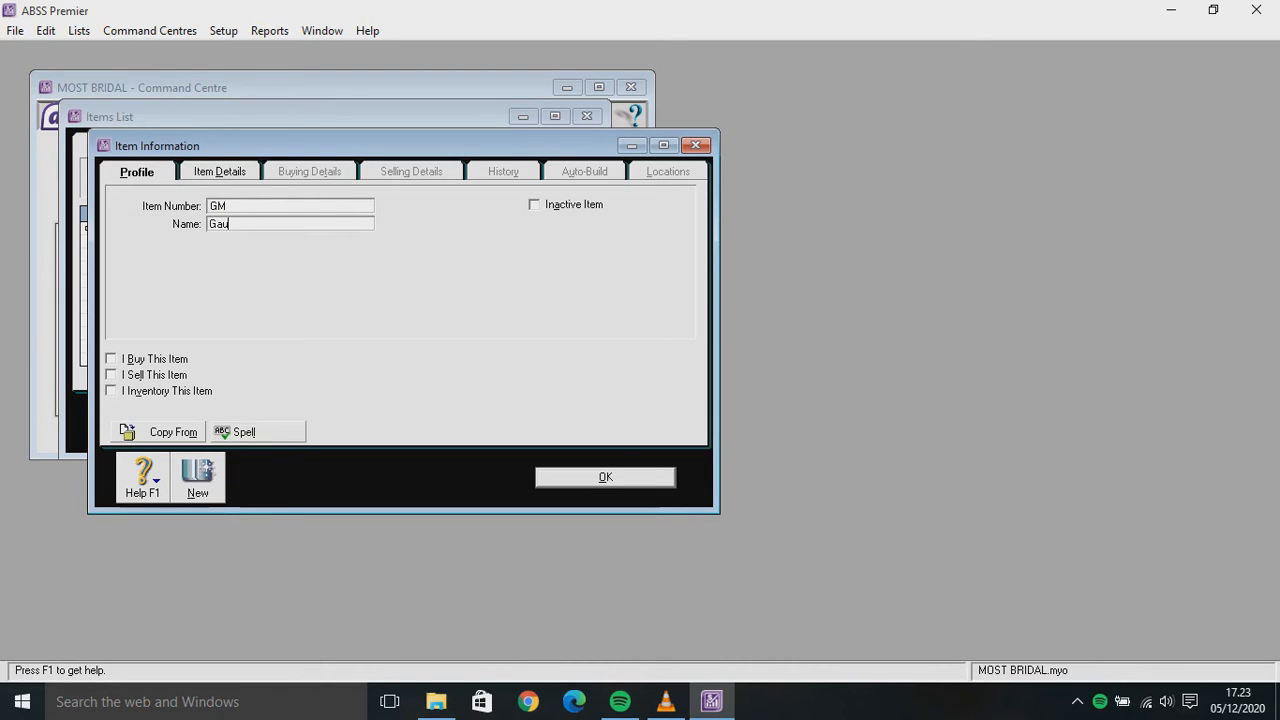
type("n Modern")
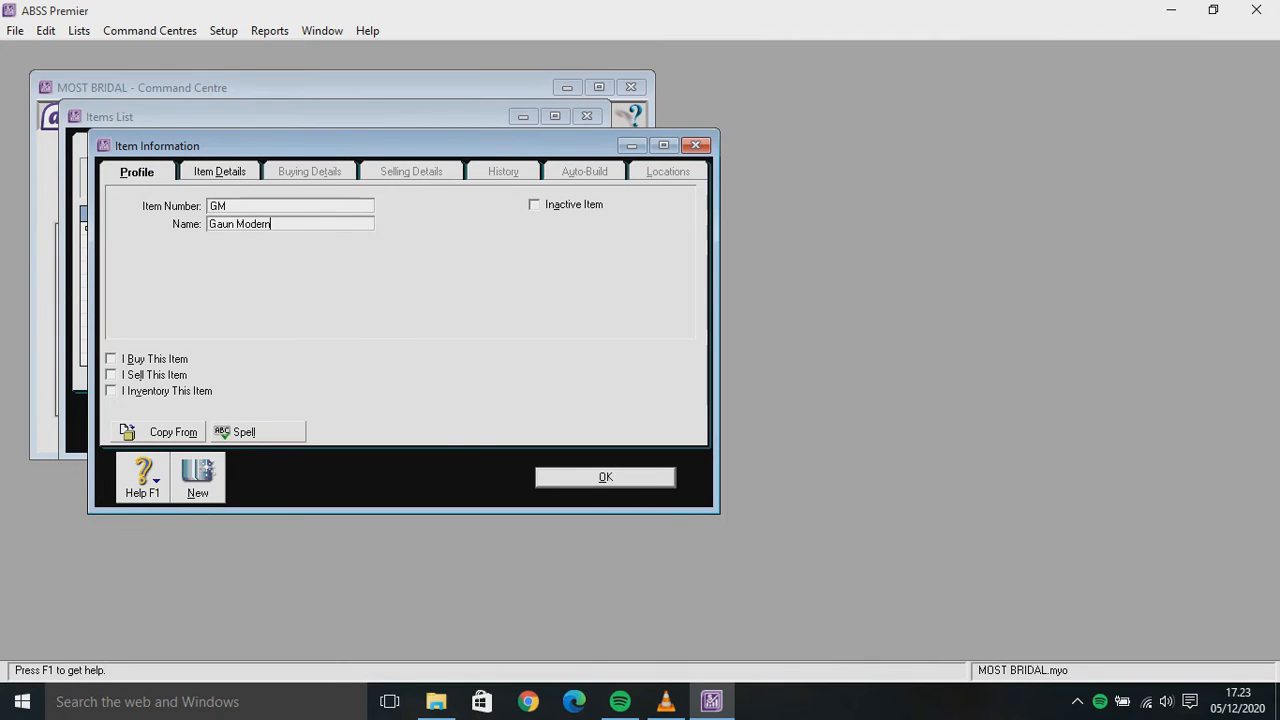
key("Tab")
key("space")
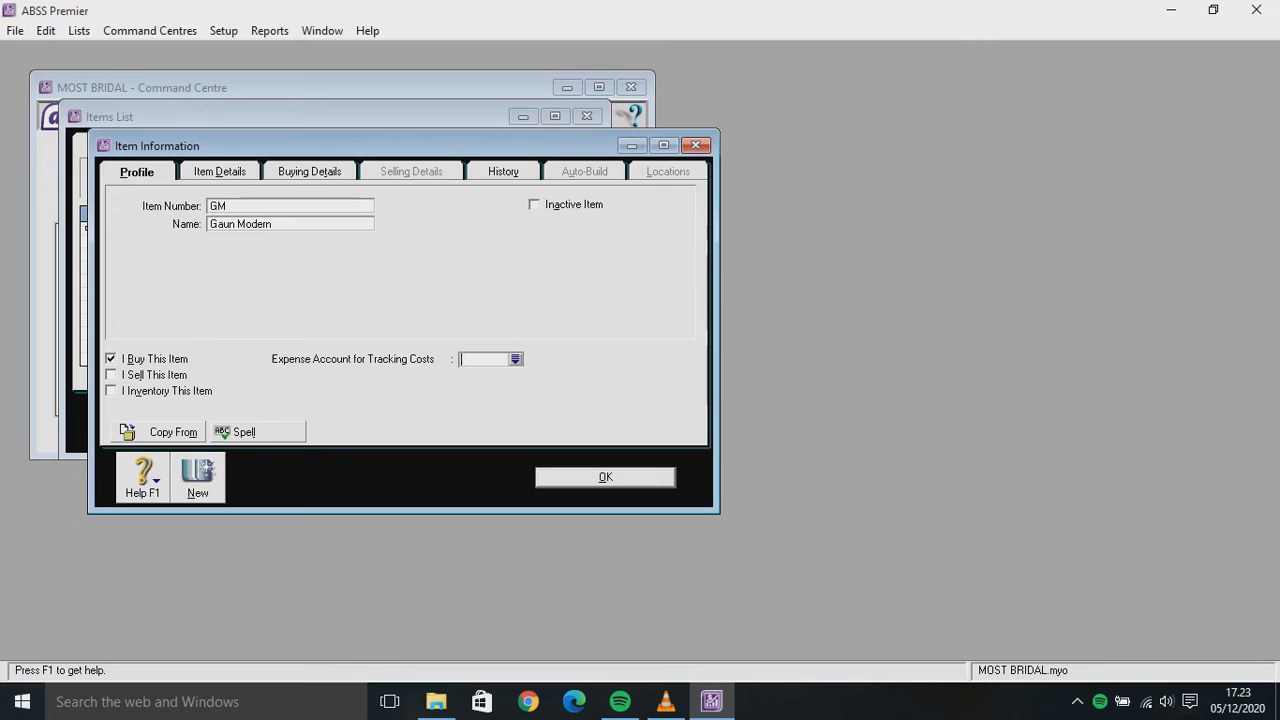
key("Tab")
key("space")
key("Tab")
key("space")
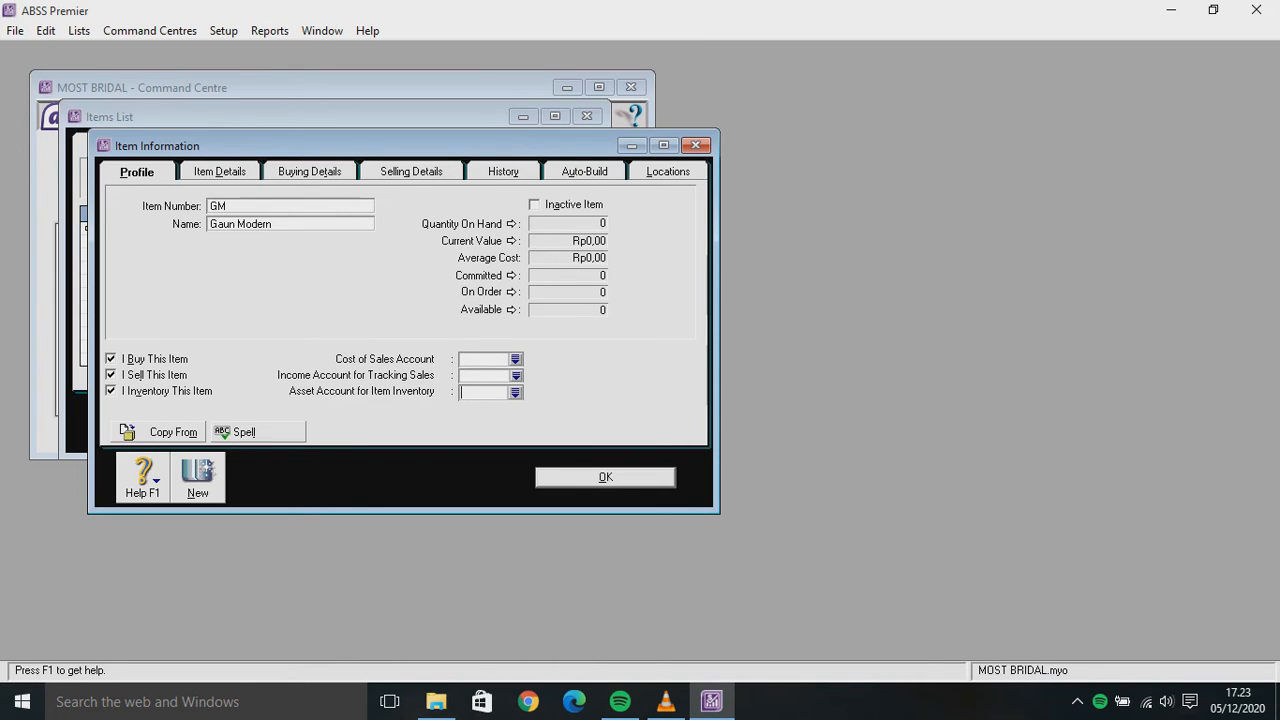
Link it to 5-1100 Dress Purchases, 4-1100 Dress Sales and 1-2310 Dresses
type("5")
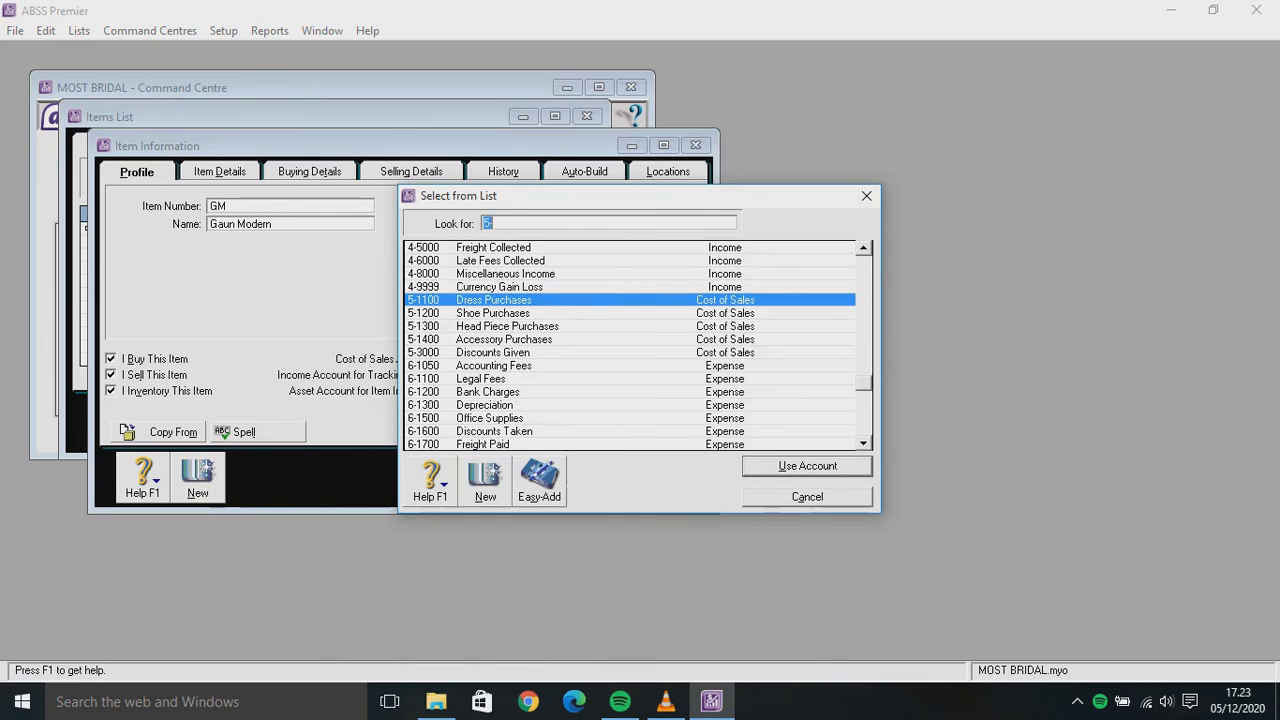
key("Return")
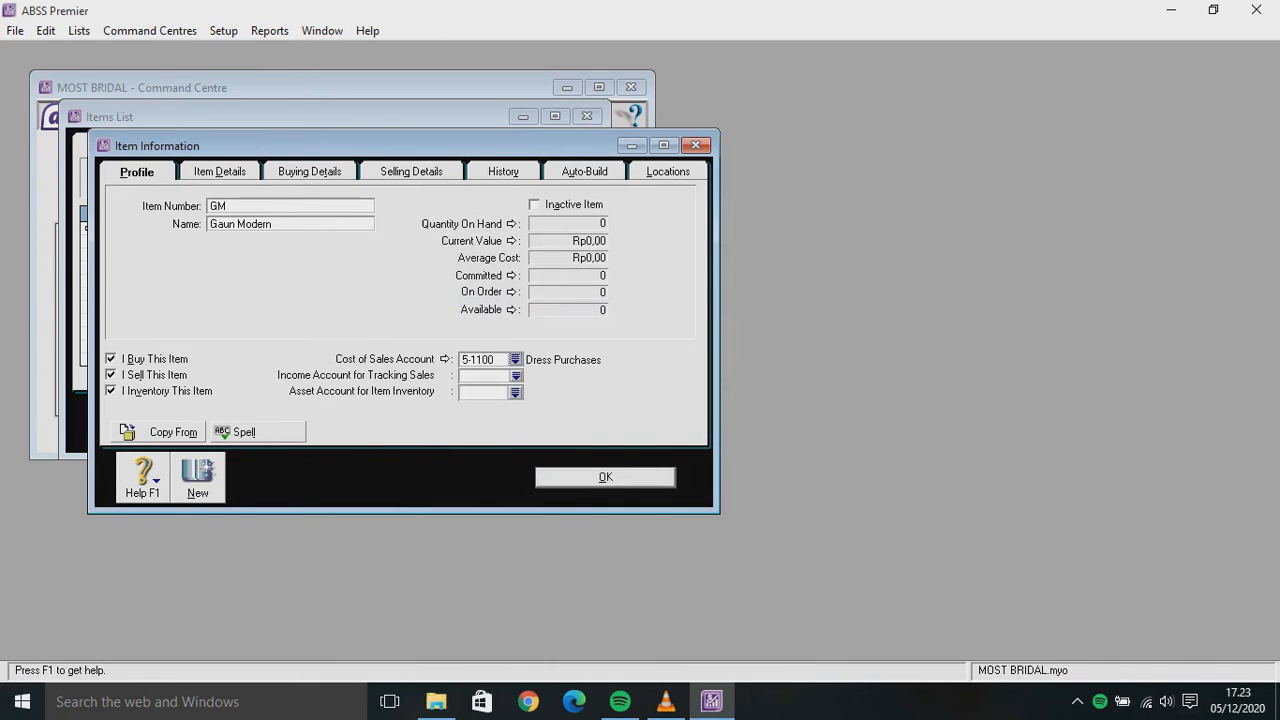
type("4-1100")
key("Return")
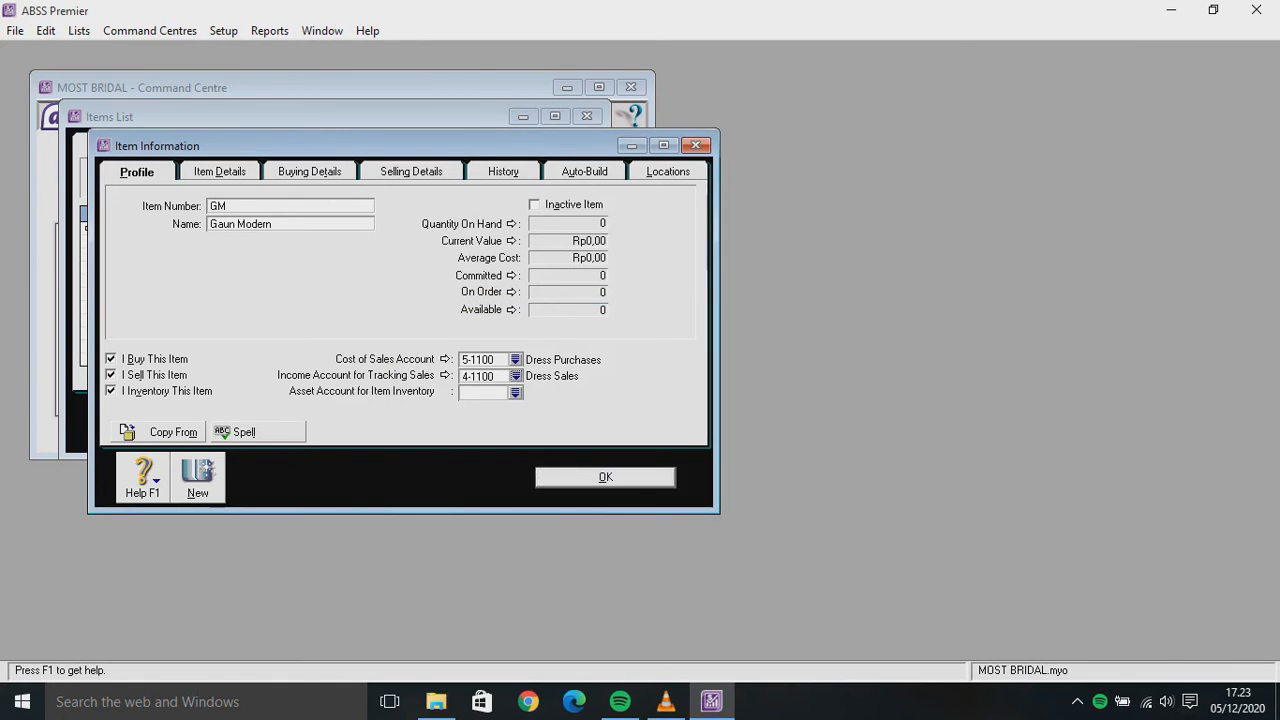
type("1-")
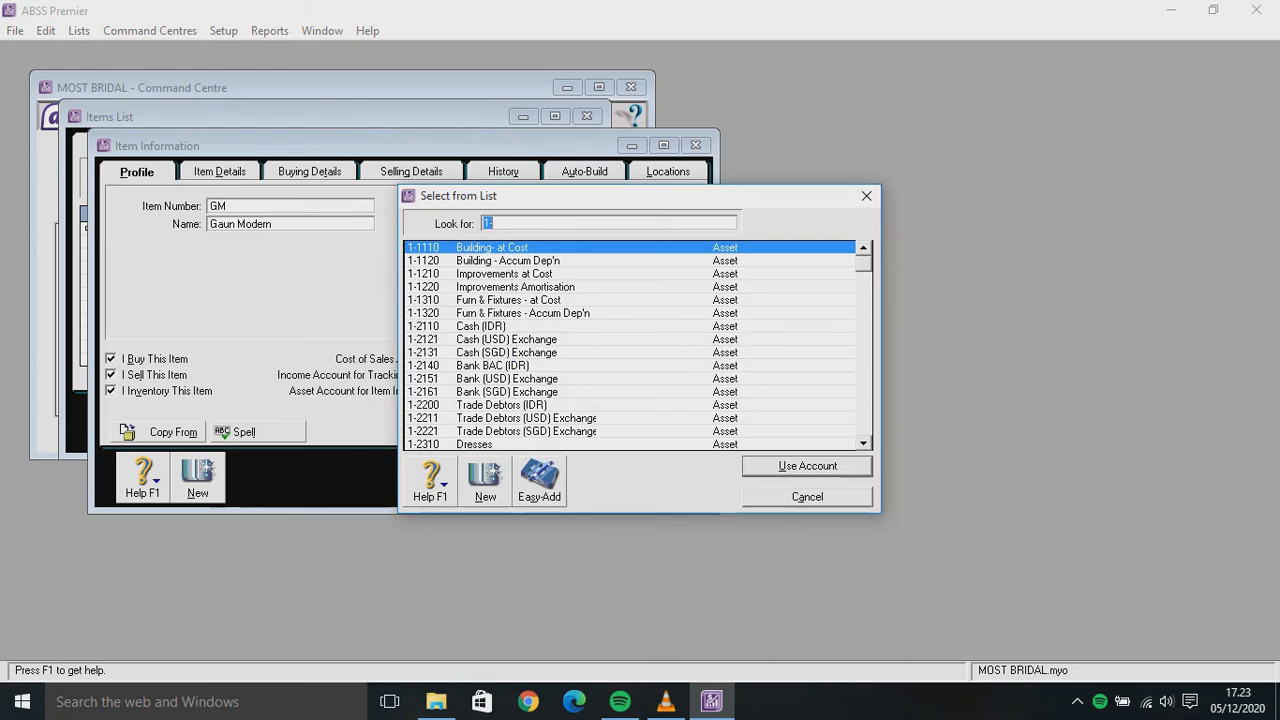
type("2310")
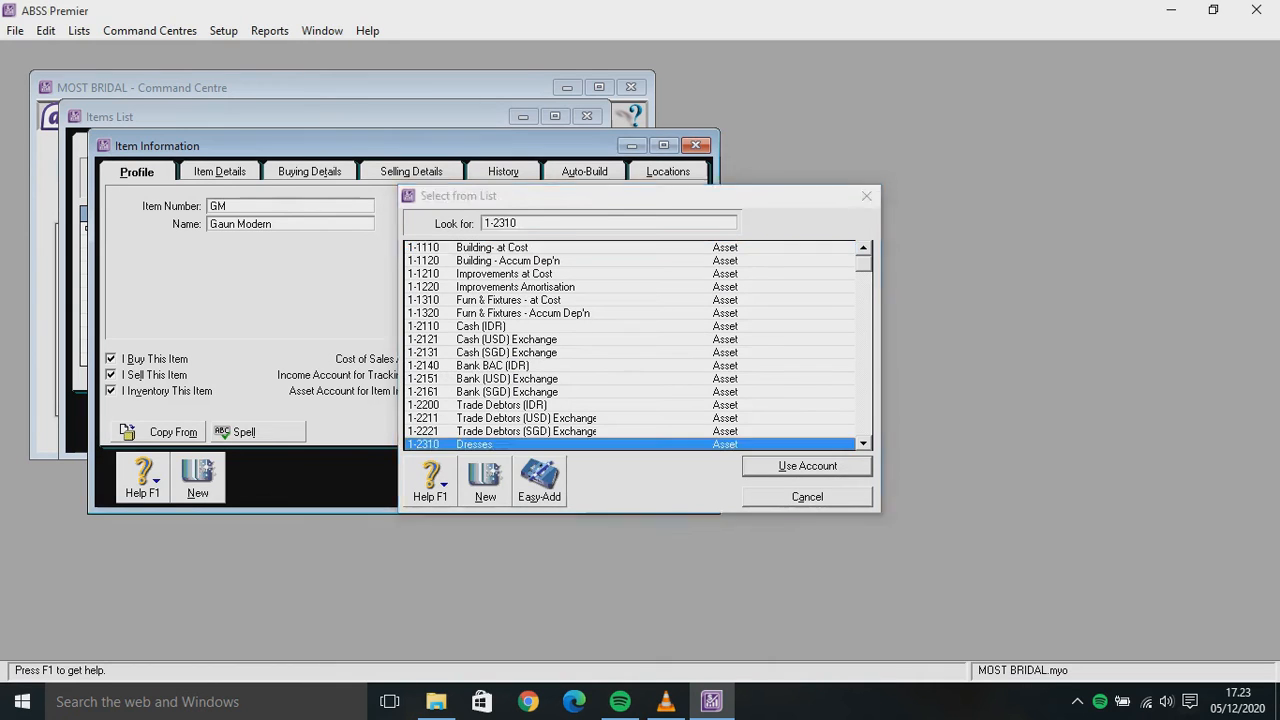
key("Return")
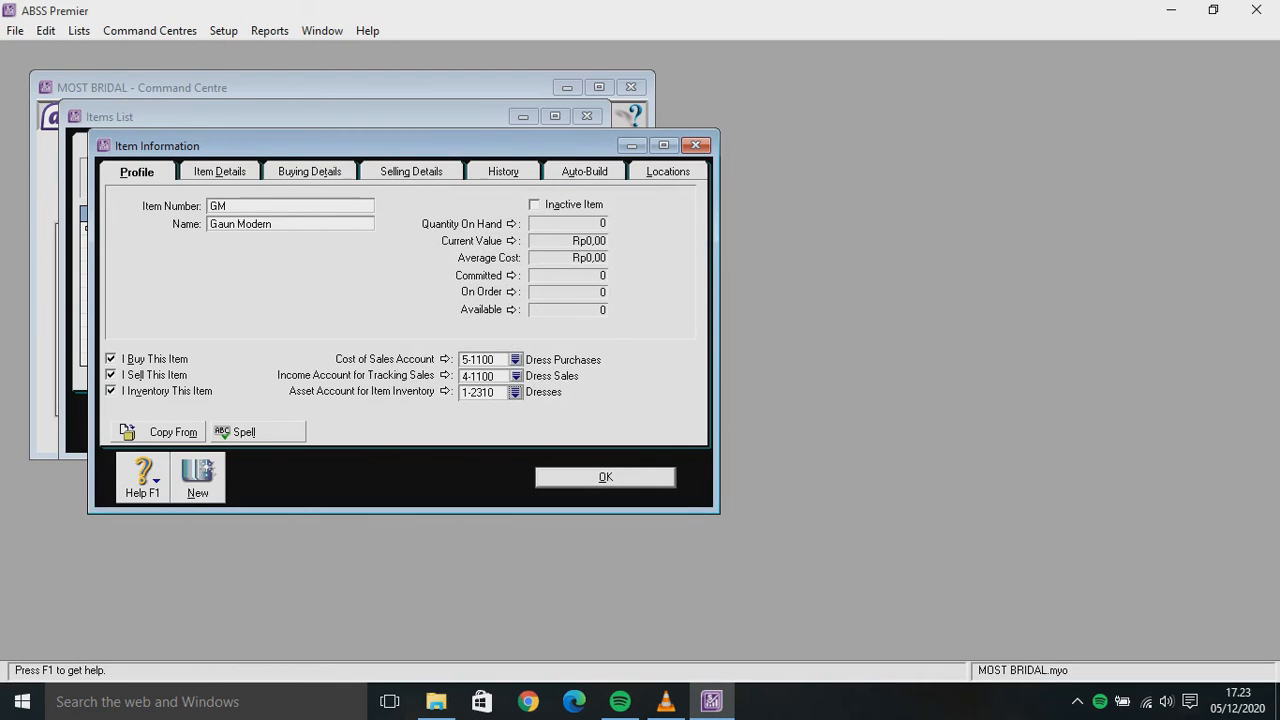
key("ctrl+Tab")
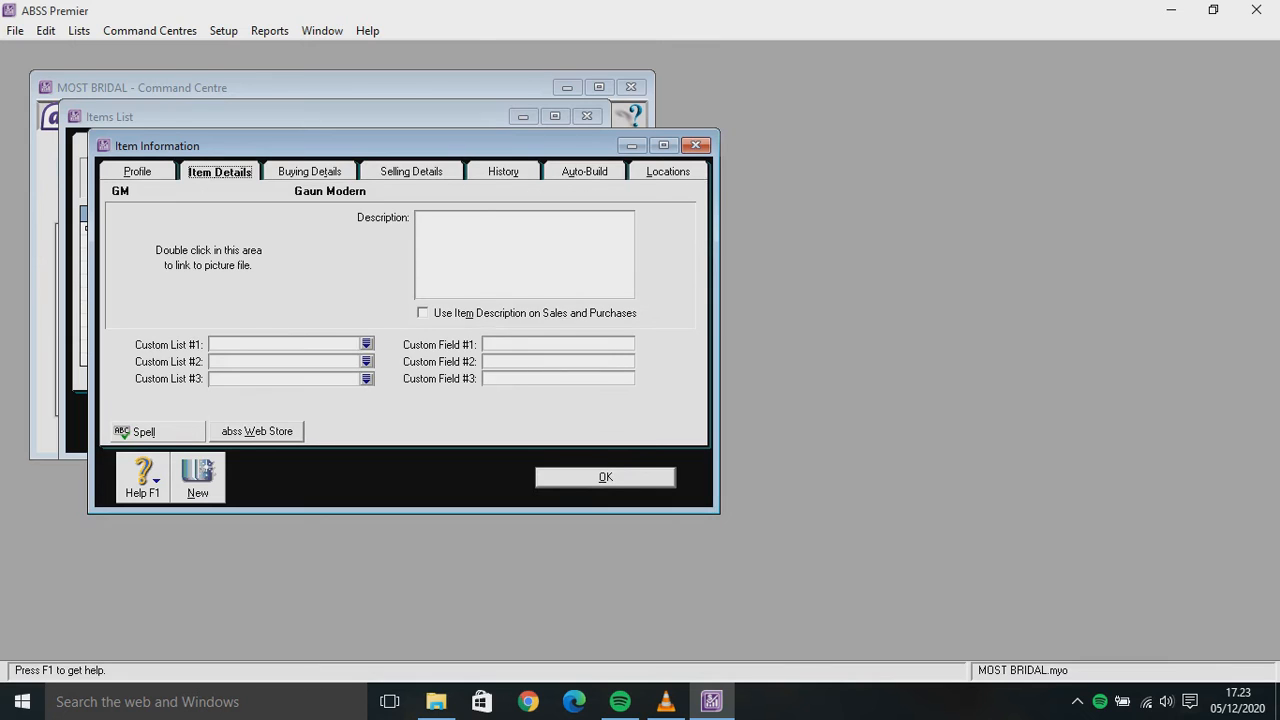
Set Gaun Modern's buying unit of measure to 'Unit'
key("ctrl+Tab")
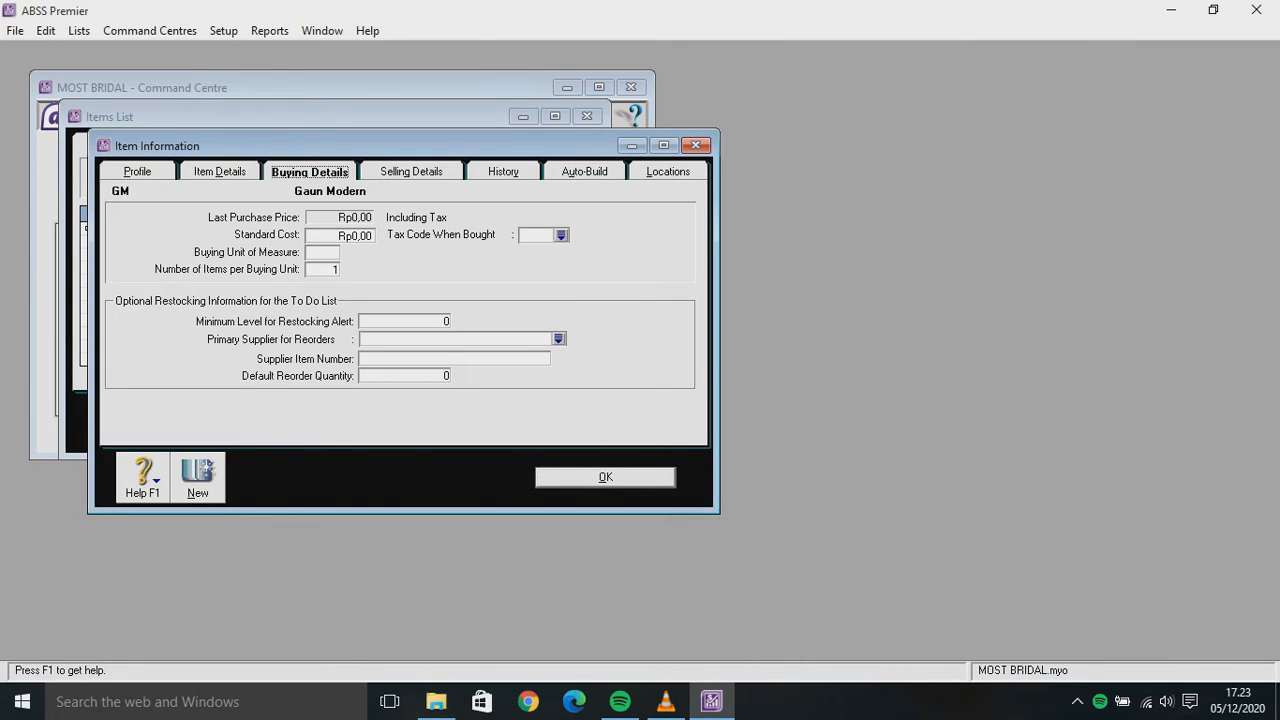
left_click(322, 252)
key("shift+Tab")
key("Tab")
type("Unit")
Give it a base selling price of 10.000.000,00 per 'Unit' with tax code VAT
key("ctrl+Tab")
key("Tab")
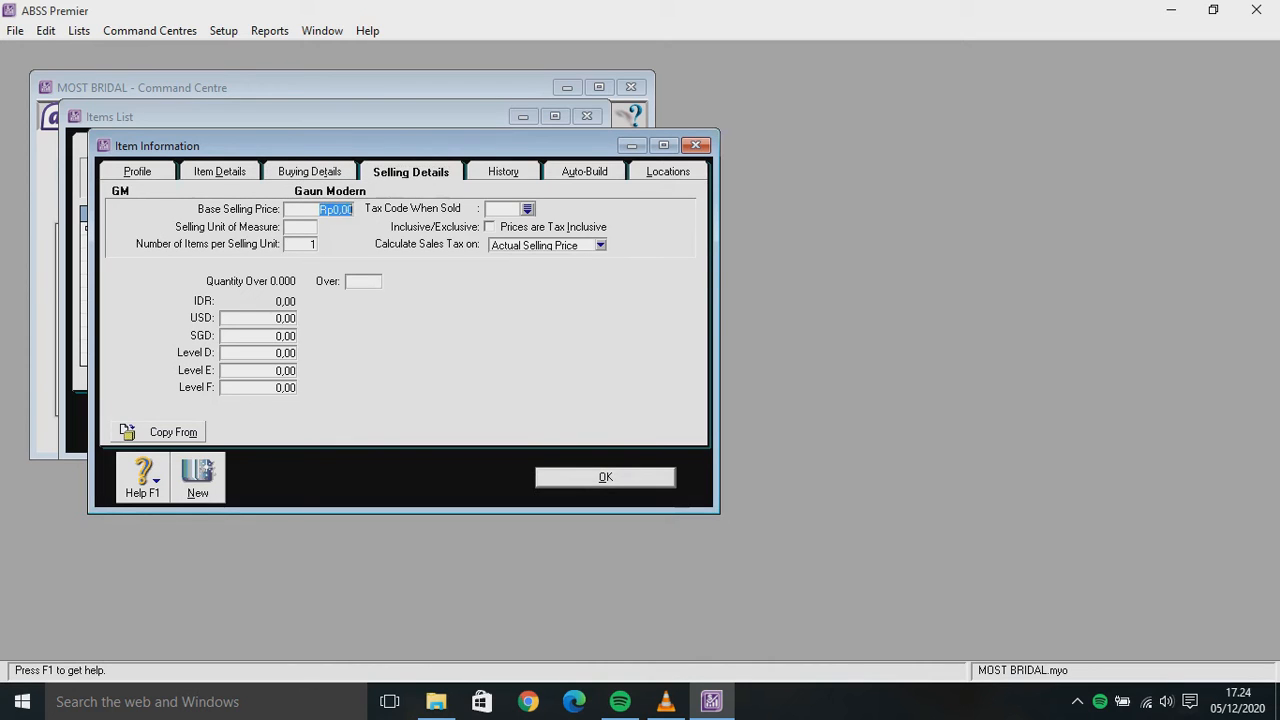
type("10.00")
key("BackSpace")
key("BackSpace")
key("BackSpace")
type("00000")
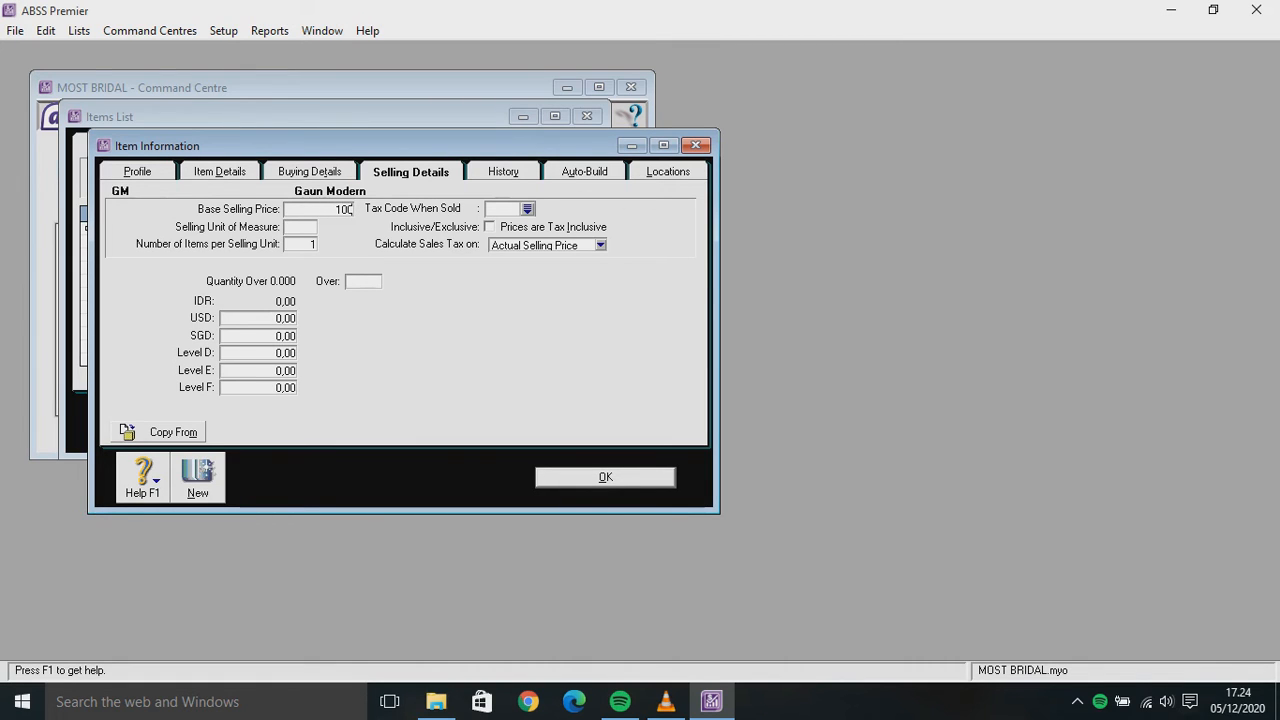
type("0")
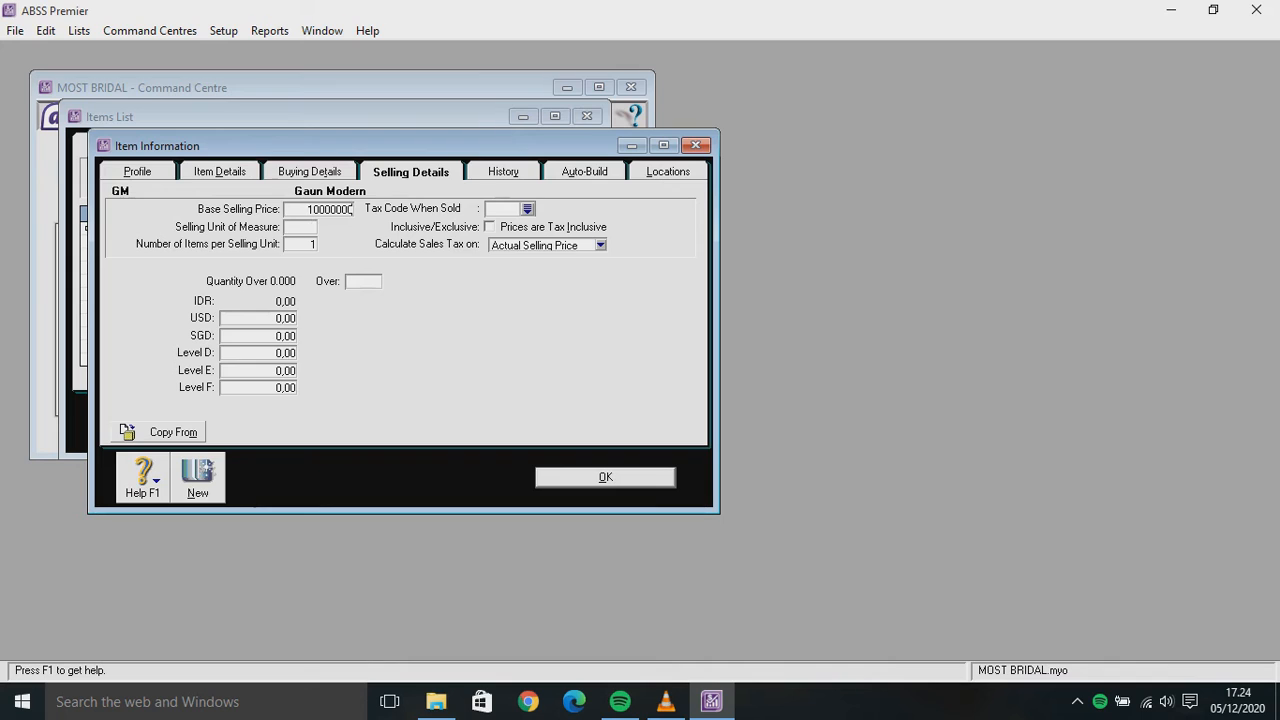
key("Tab")
type("Unit")
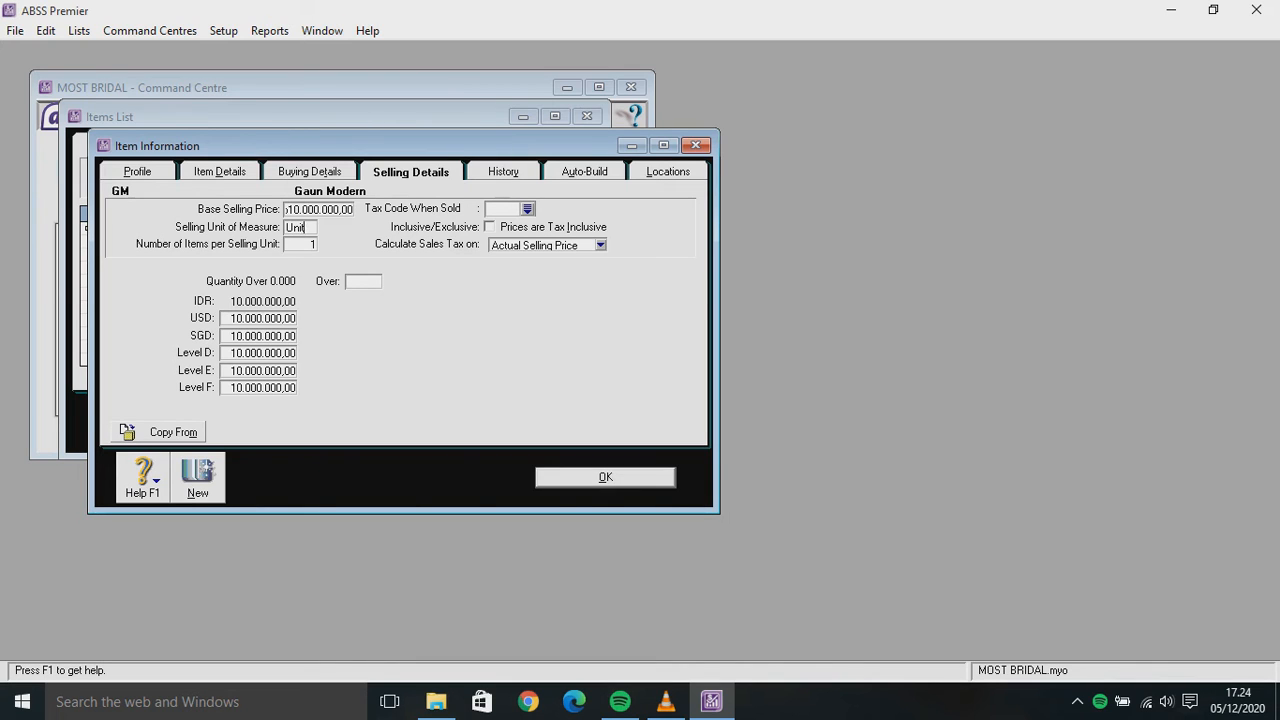
key("Tab")
key("Tab")
key("Tab")
key("Down")
key("Return")
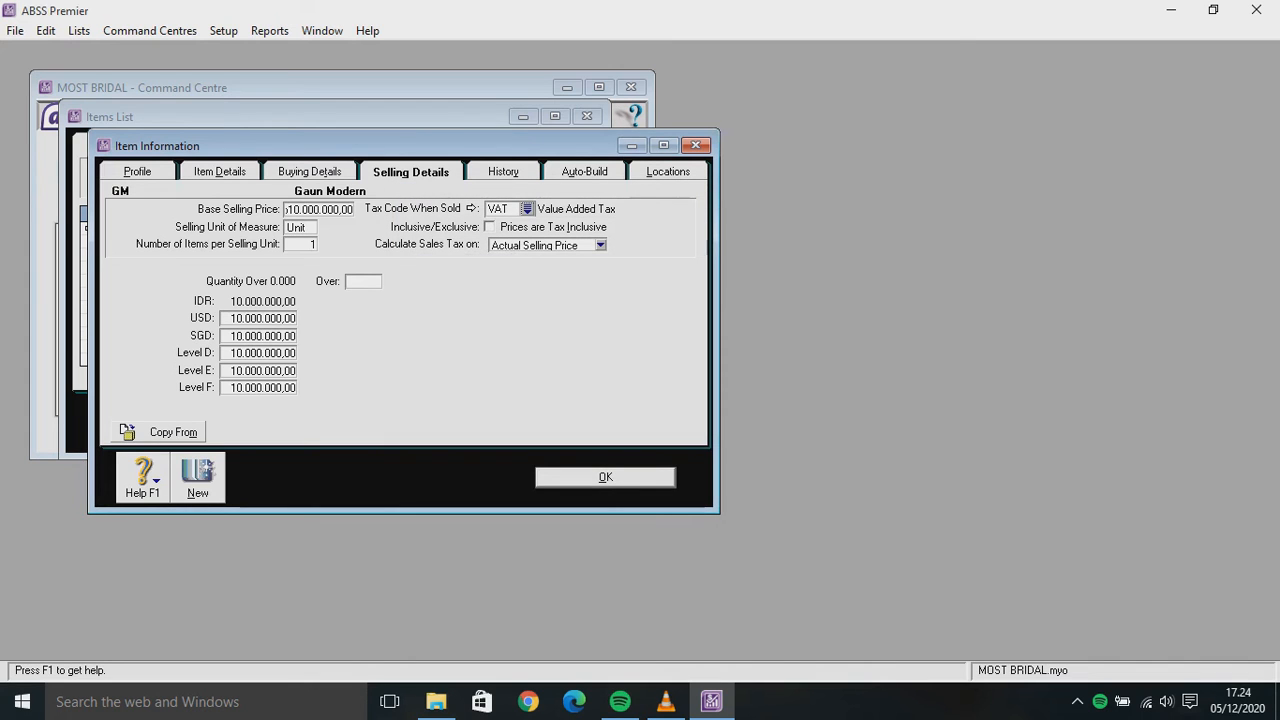
Change Gaun Modern's tax code when sold to N-T Non-Taxable
left_click(527, 209)
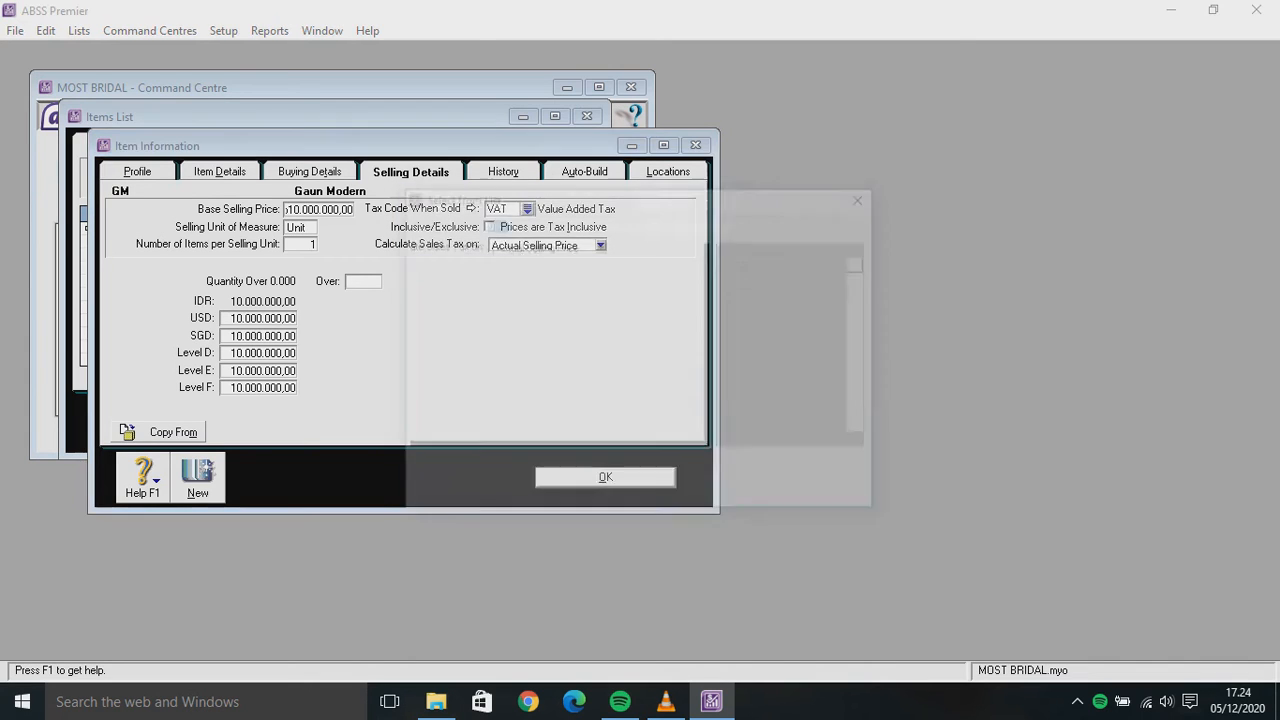
type("N-T")
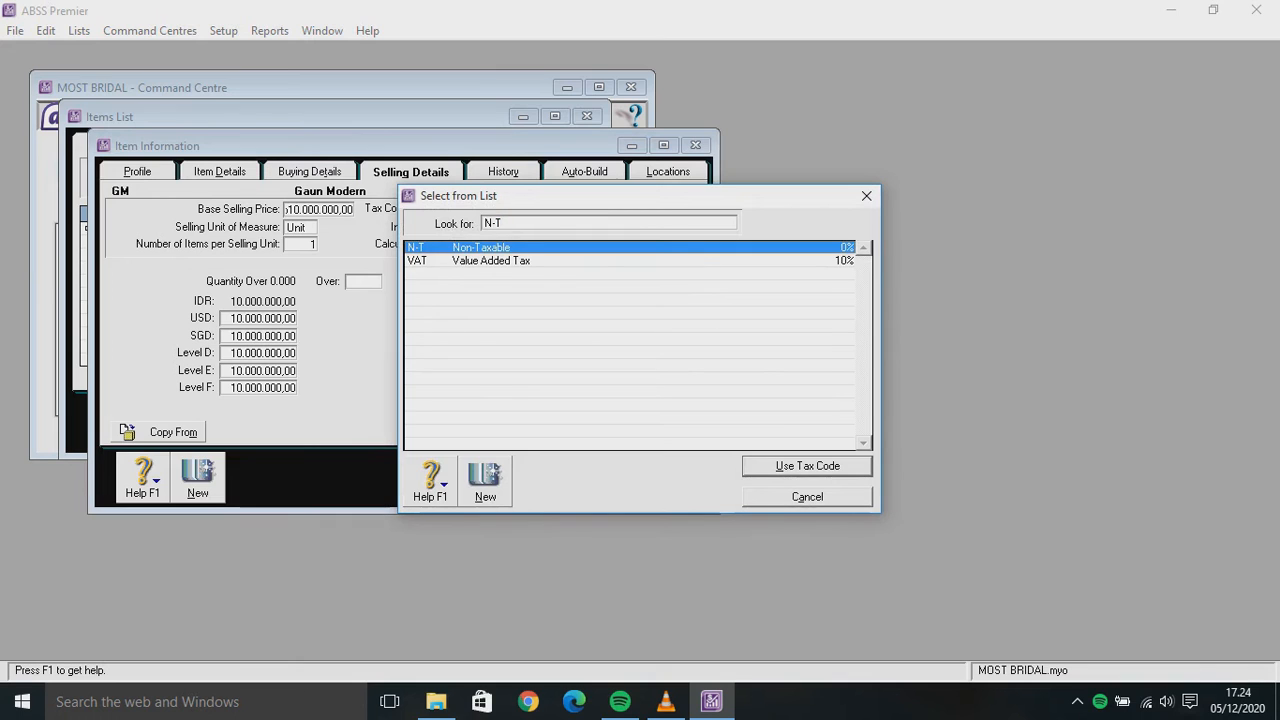
key("Return")
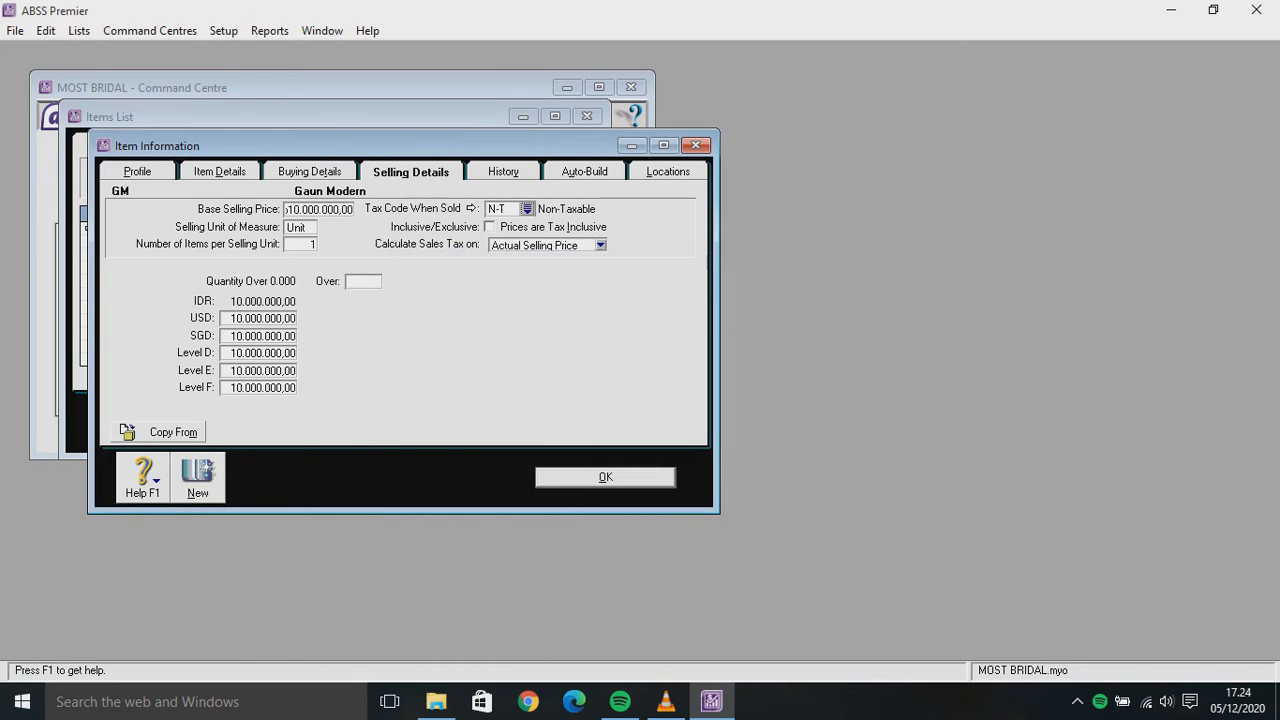
Enter USD 706,20 and SGD 946,00 prices, zero Levels D–F, and try saving
left_click(262, 318)
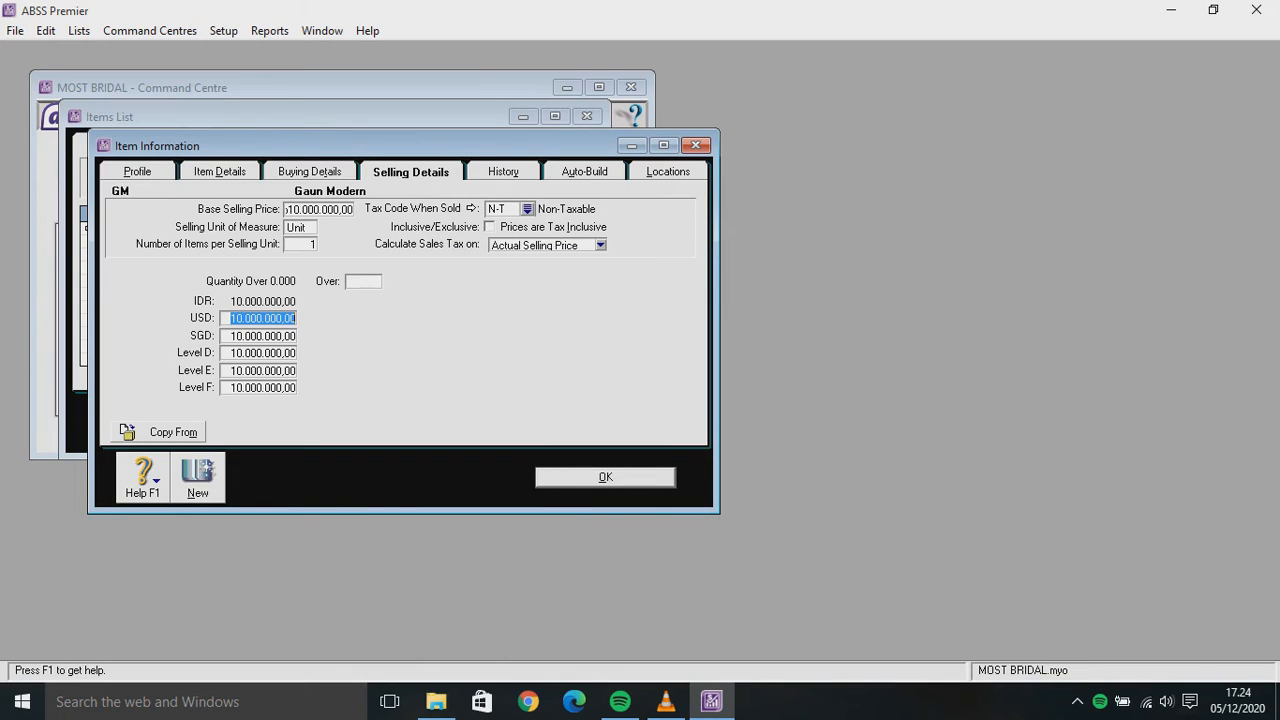
type("706,20")
key("Tab")
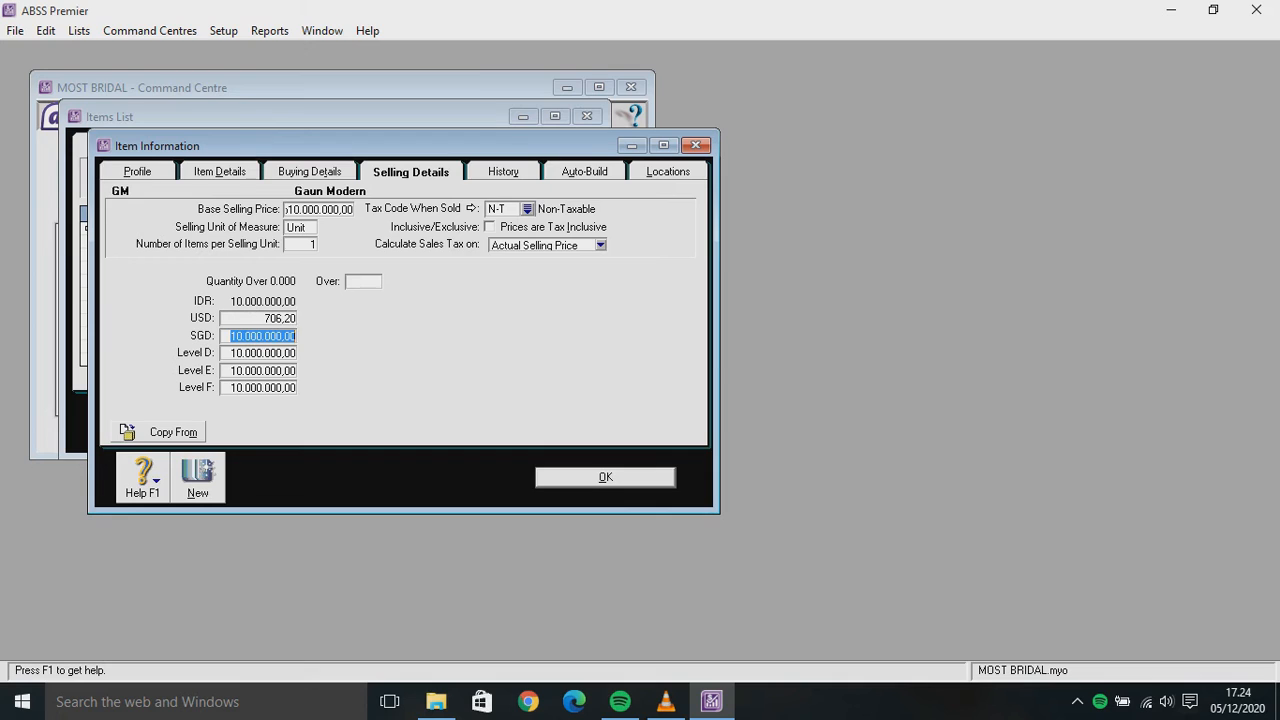
type("5")
type("46")
key("Tab")
type("0")
key("Tab")
type("0")
key("Tab")
type("0")
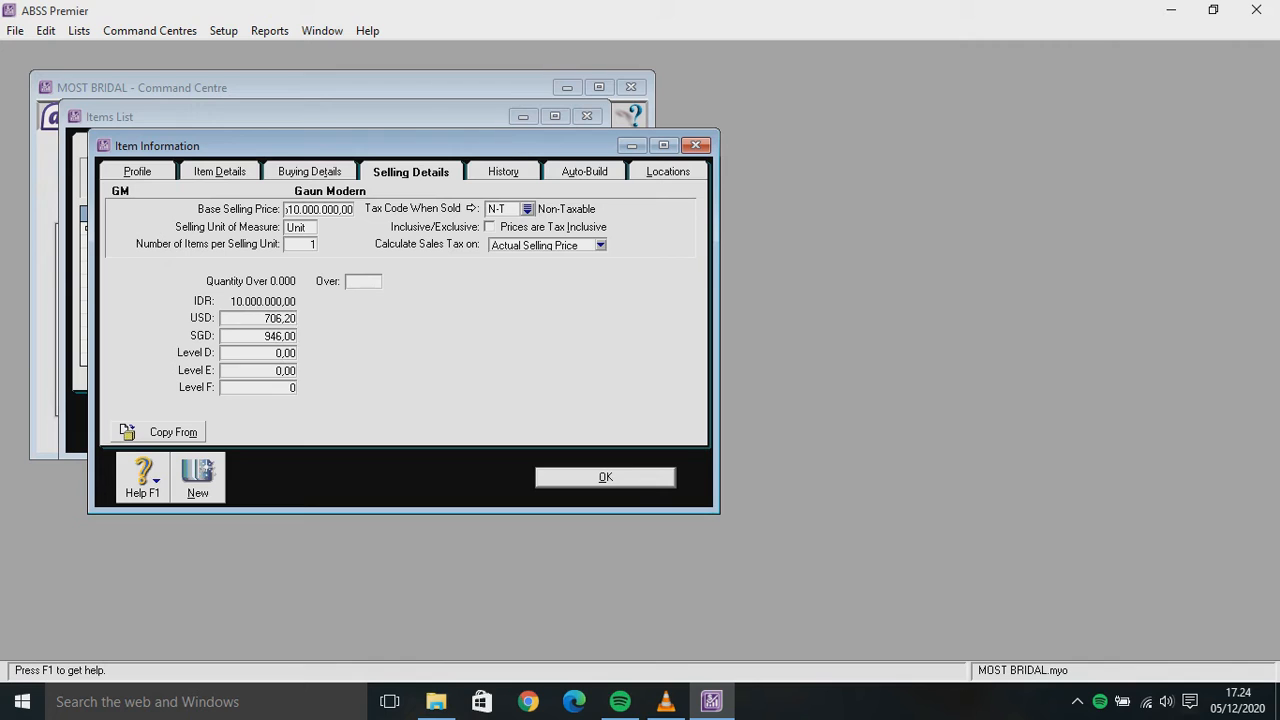
key("Return")
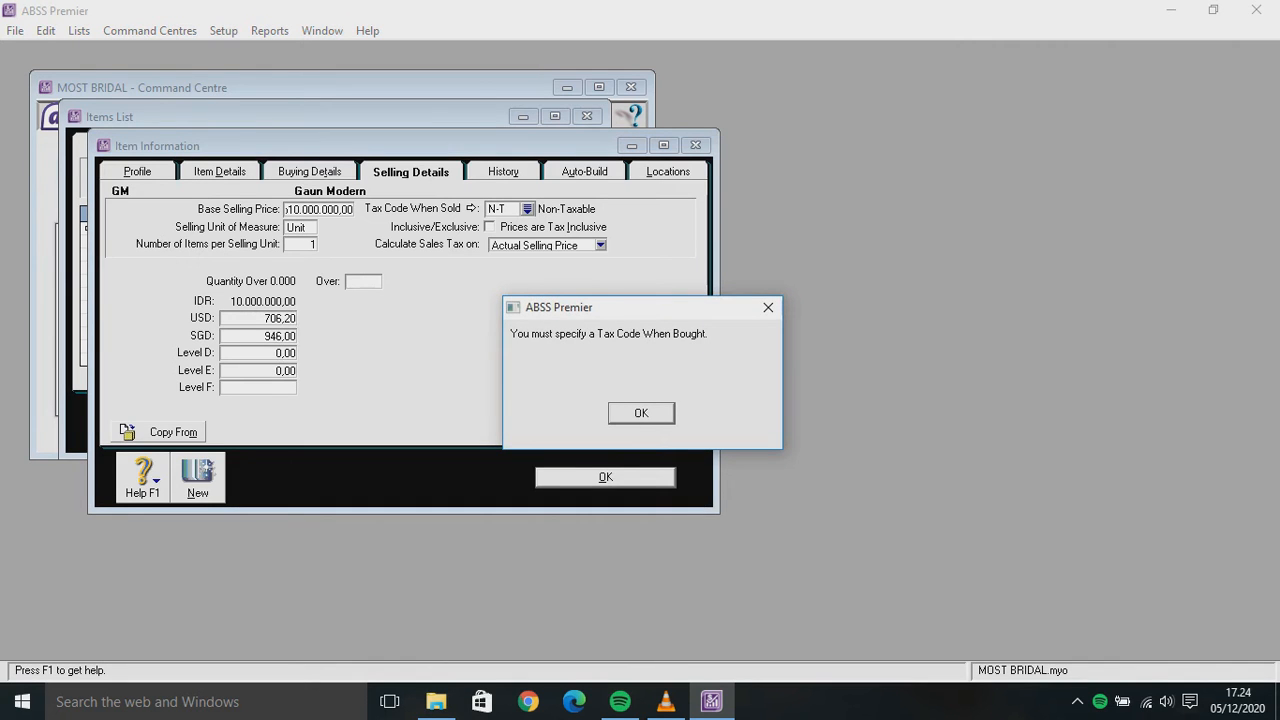
Set the tax code when bought to N-T Non-Taxable and save Gaun Modern
key("Return")
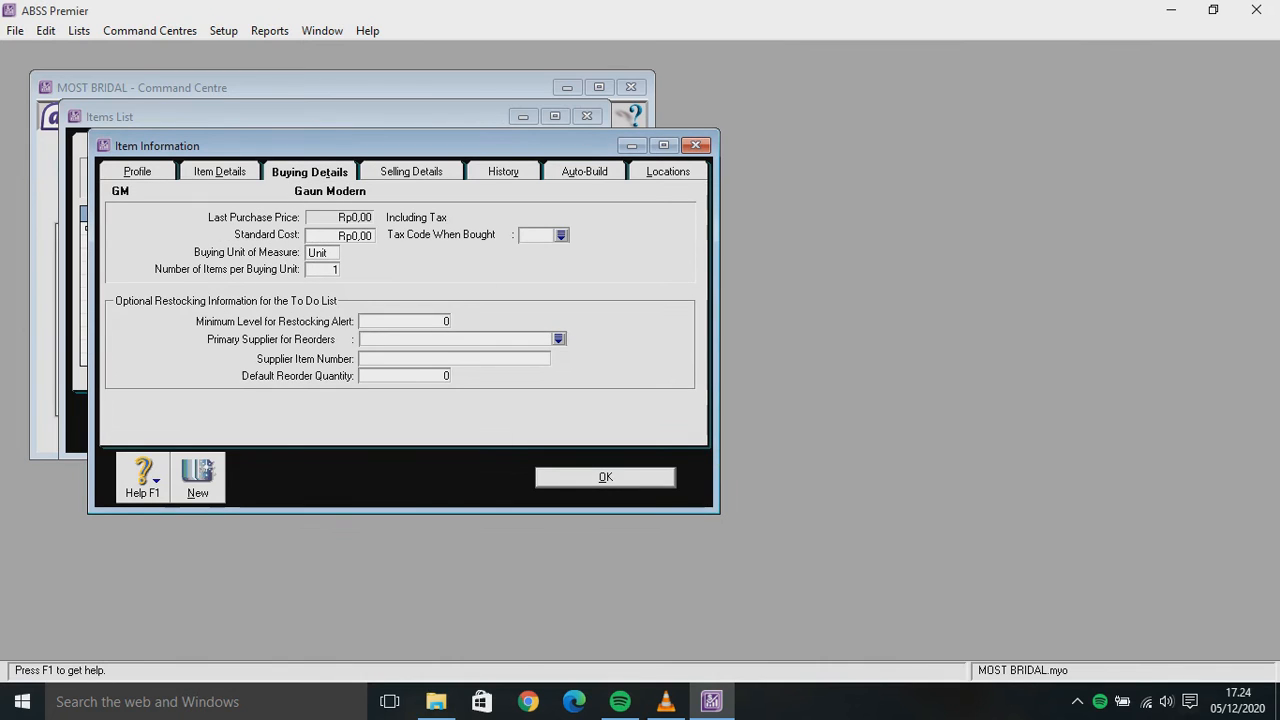
key("Tab")
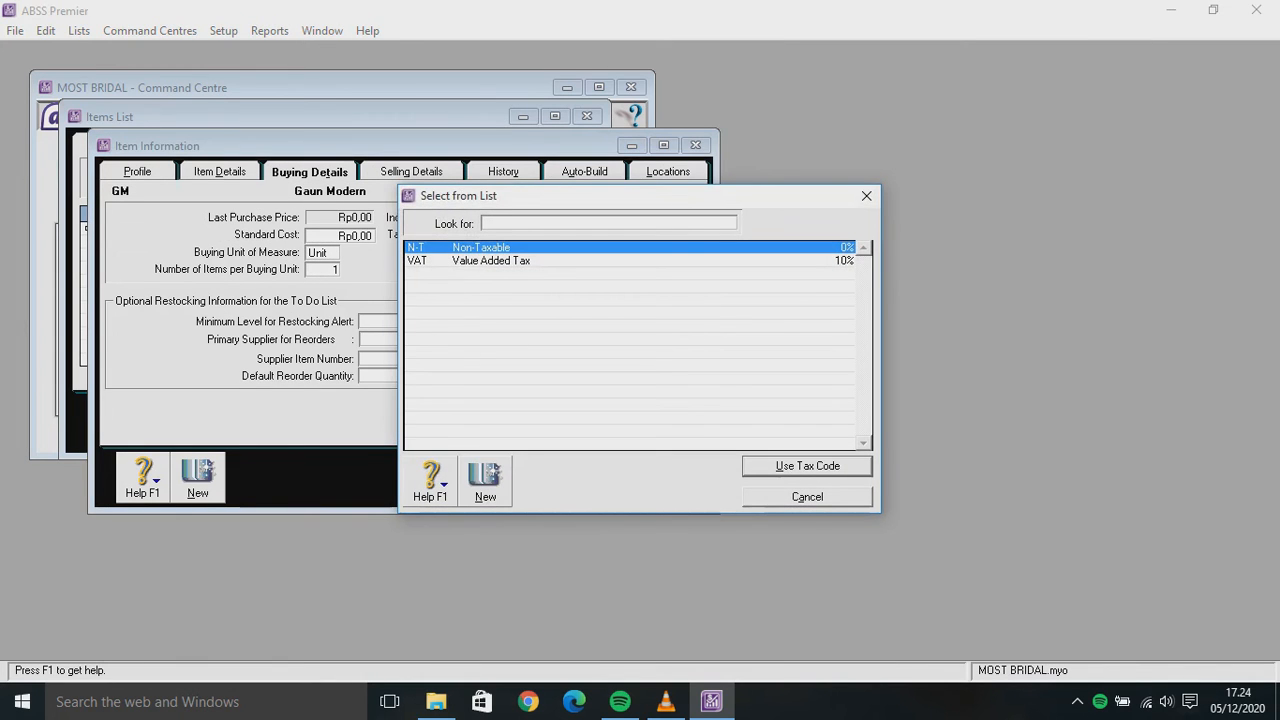
type("N-T")
key("Return")
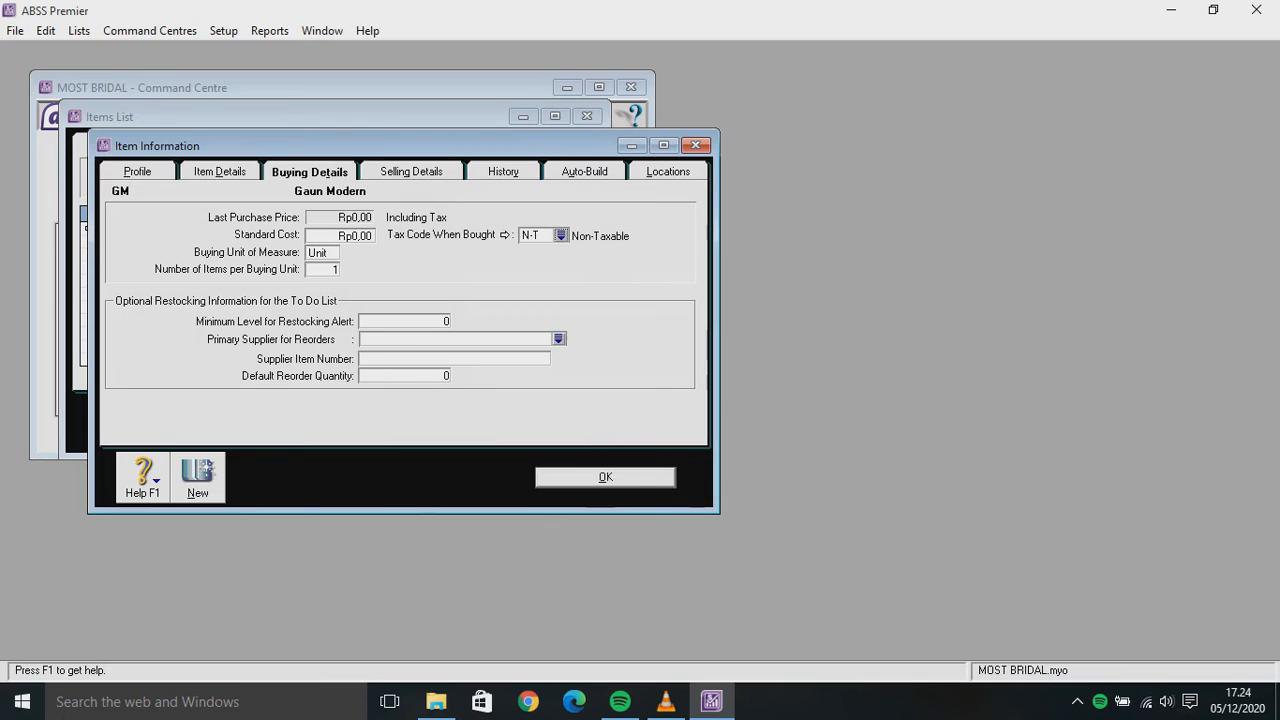
key("Return")
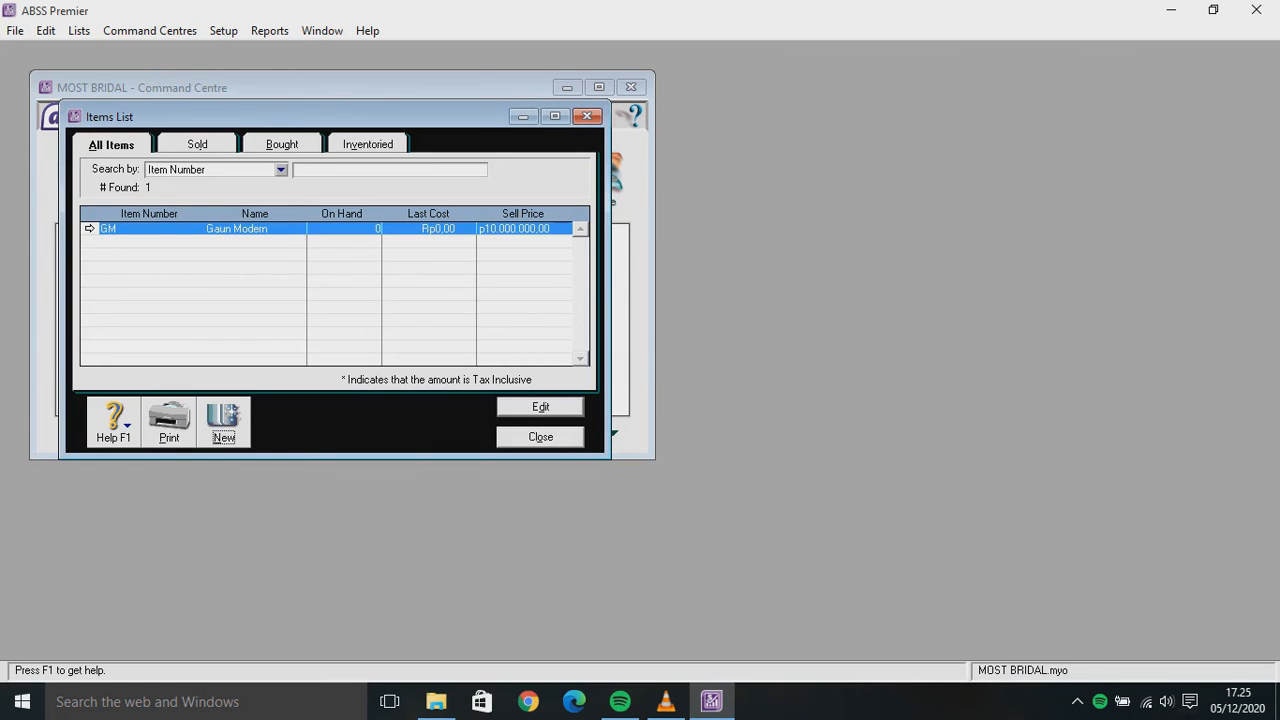
Start a blank new item record in the Items List
key("Return")
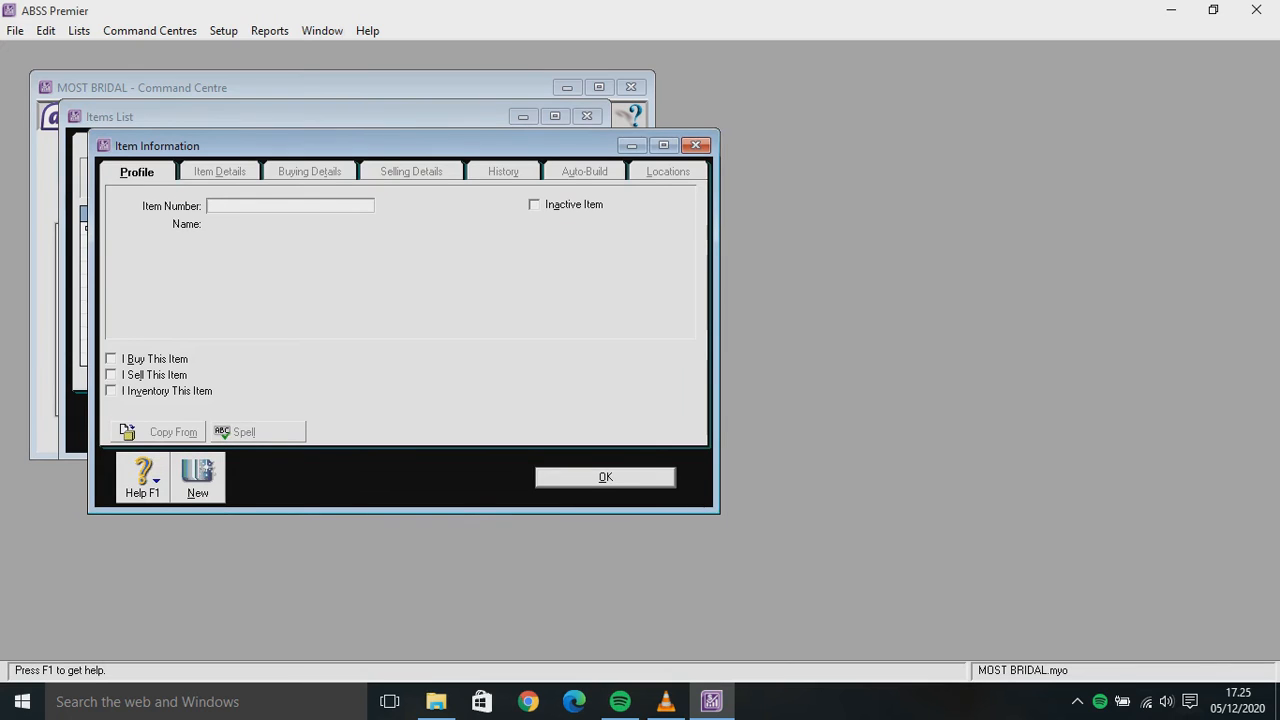
type("g")
key("BackSpace")
key("BackSpace")
Create item GT 'Gaun Tradisional' and tick I Buy, I Sell and I Inventory
type("GT")
key("Tab")
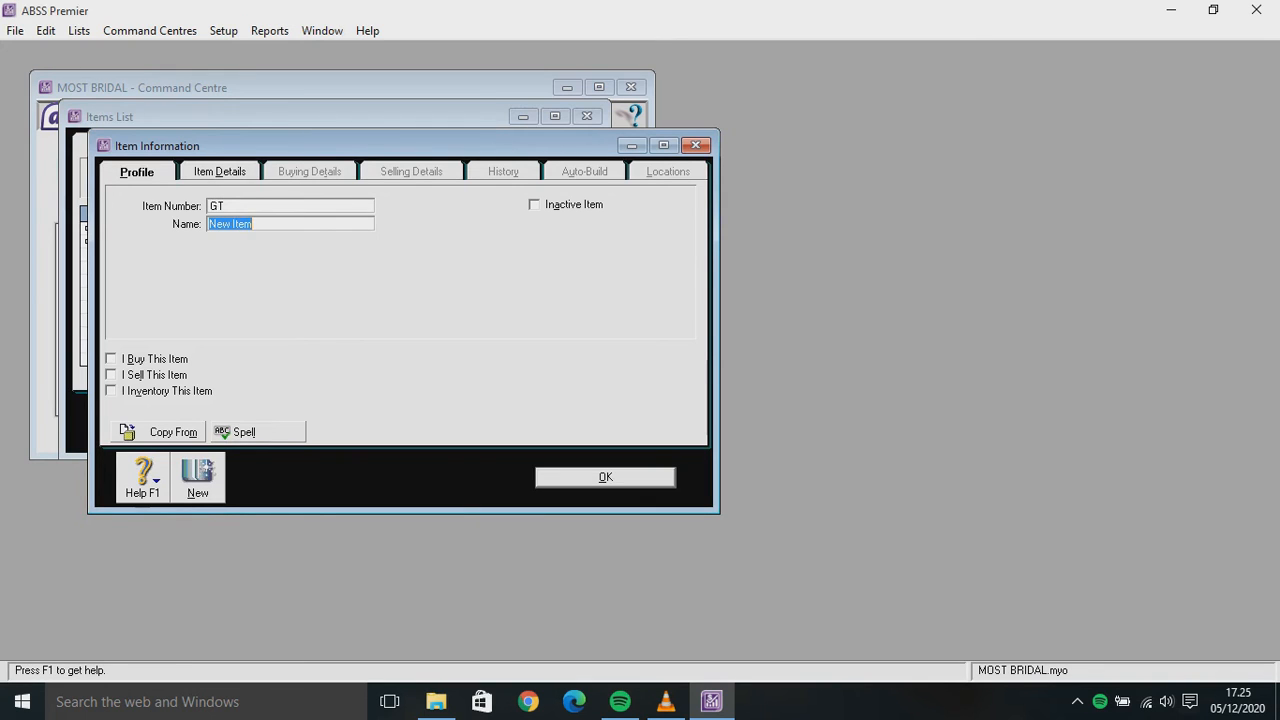
type("Gaun Tradis")
key("BackSpace")
key("BackSpace")
type("isiona")
key("Tab")
key("Tab")
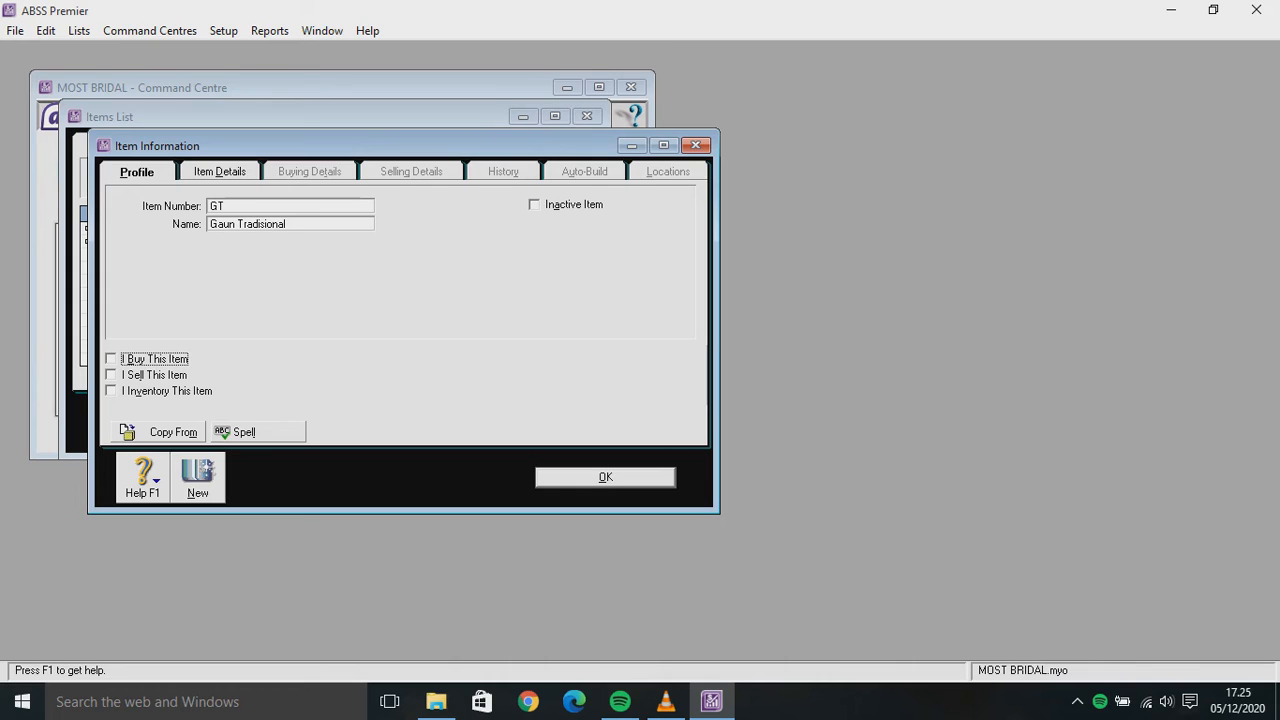
key("space")
key("Tab")
key("space")
key("Tab")
key("space")
key("Tab")
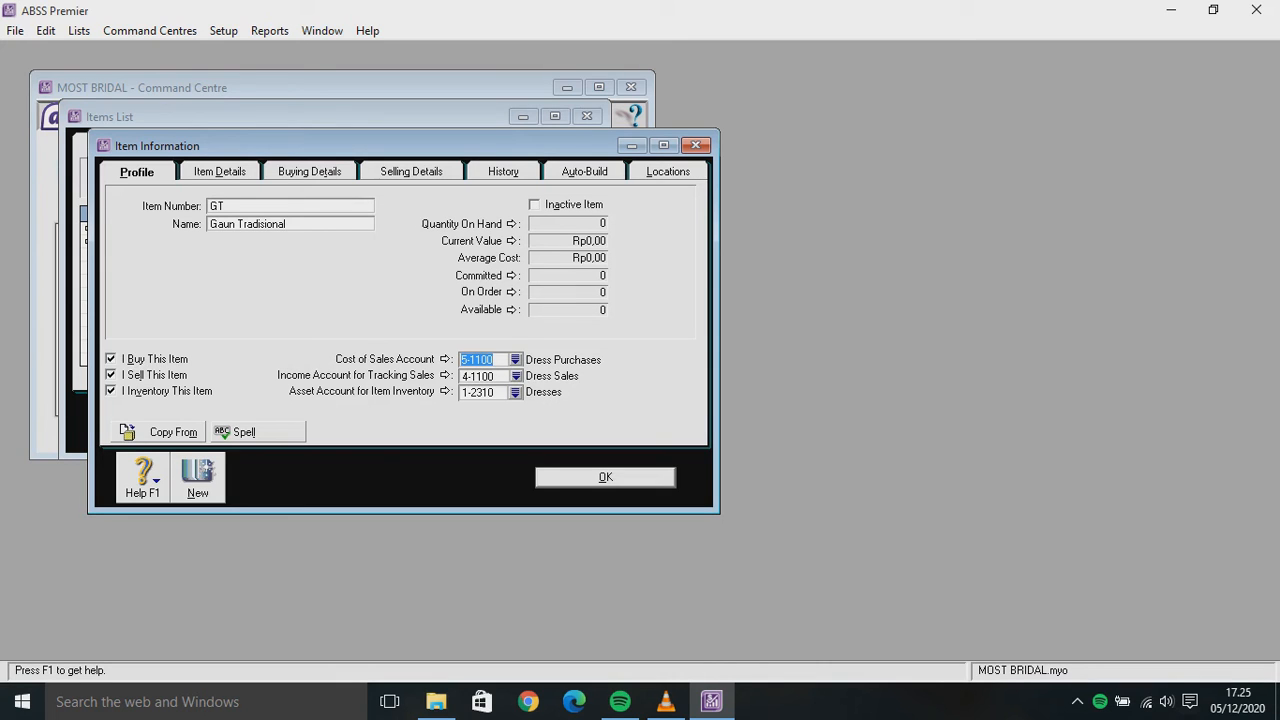
Set Gaun Tradisional's base selling price to 12.000.000,00
left_click(219, 171)
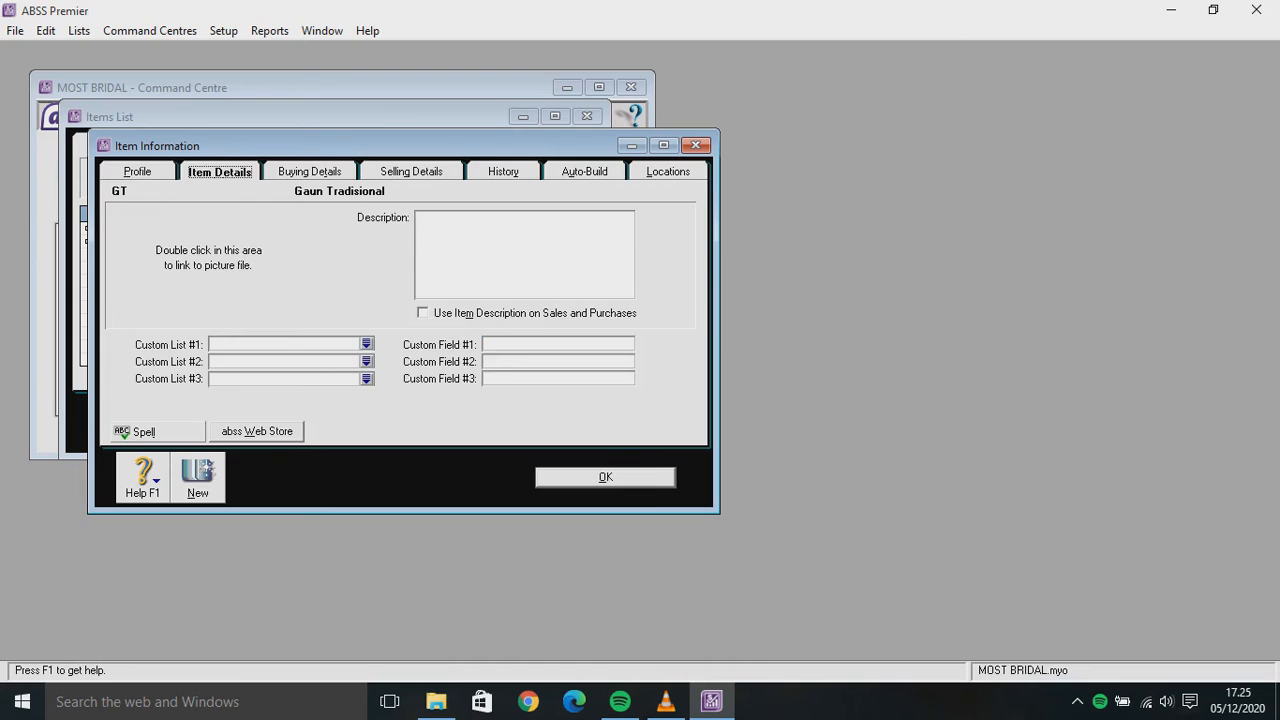
left_click(309, 171)
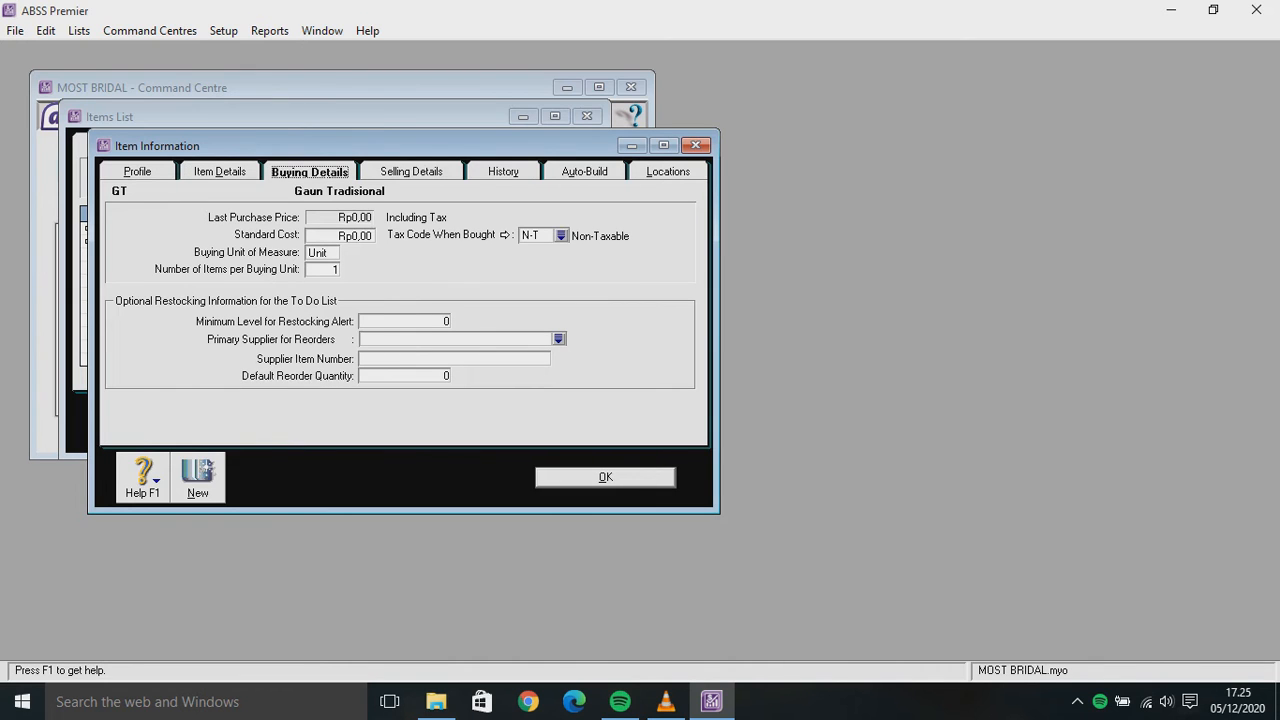
left_click(411, 171)
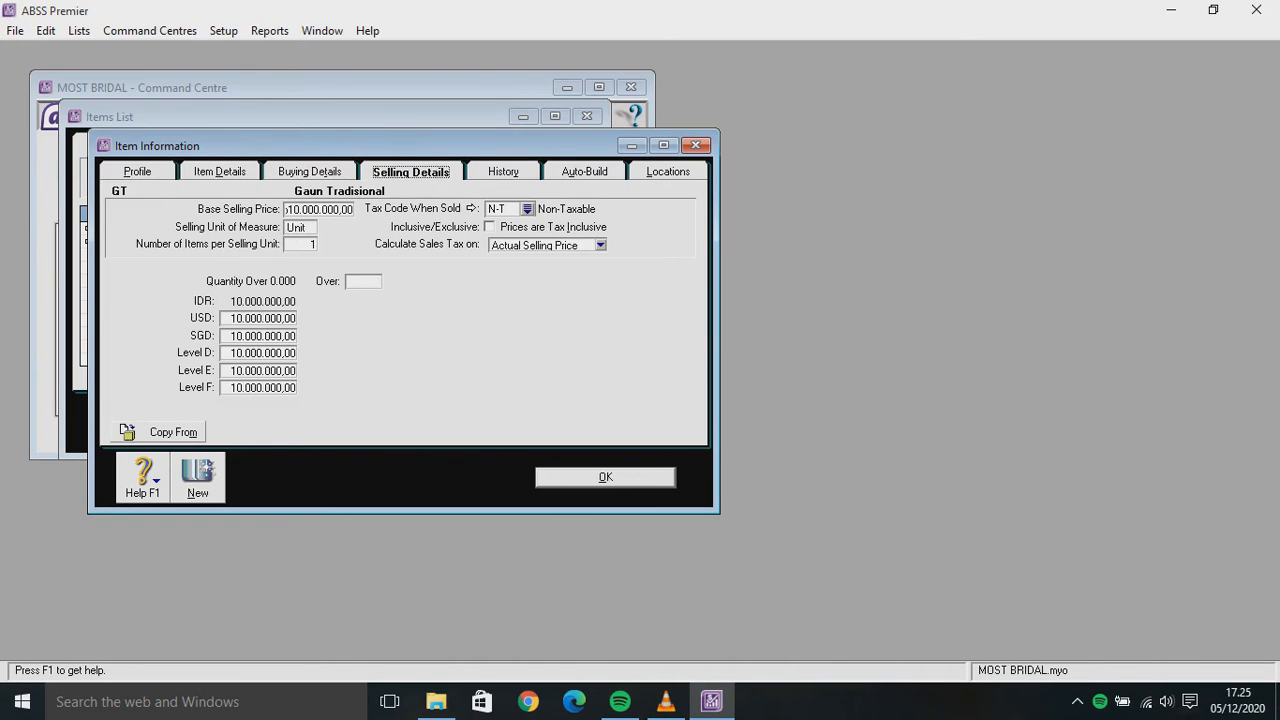
key("Tab")
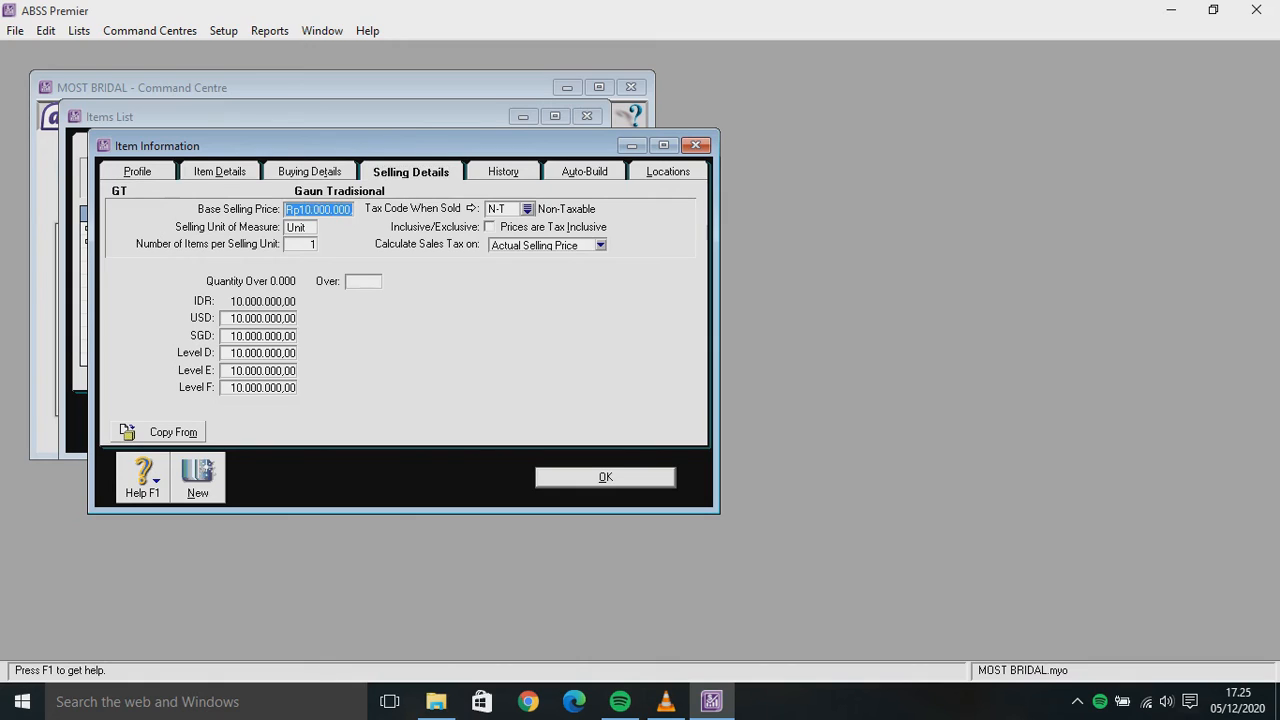
type("12")
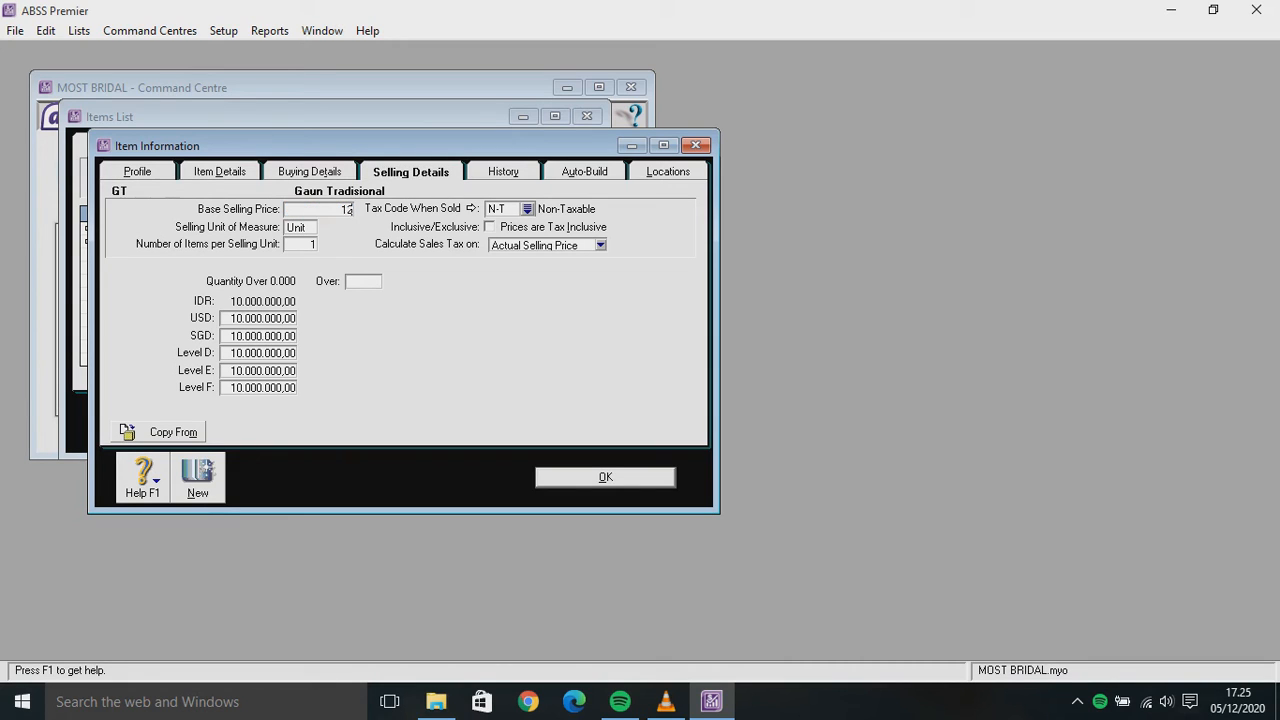
type("000000")
key("Tab")
Enter USD 847 and SGD 1,135, zero Levels D–F, and save the item
left_click(262, 318)
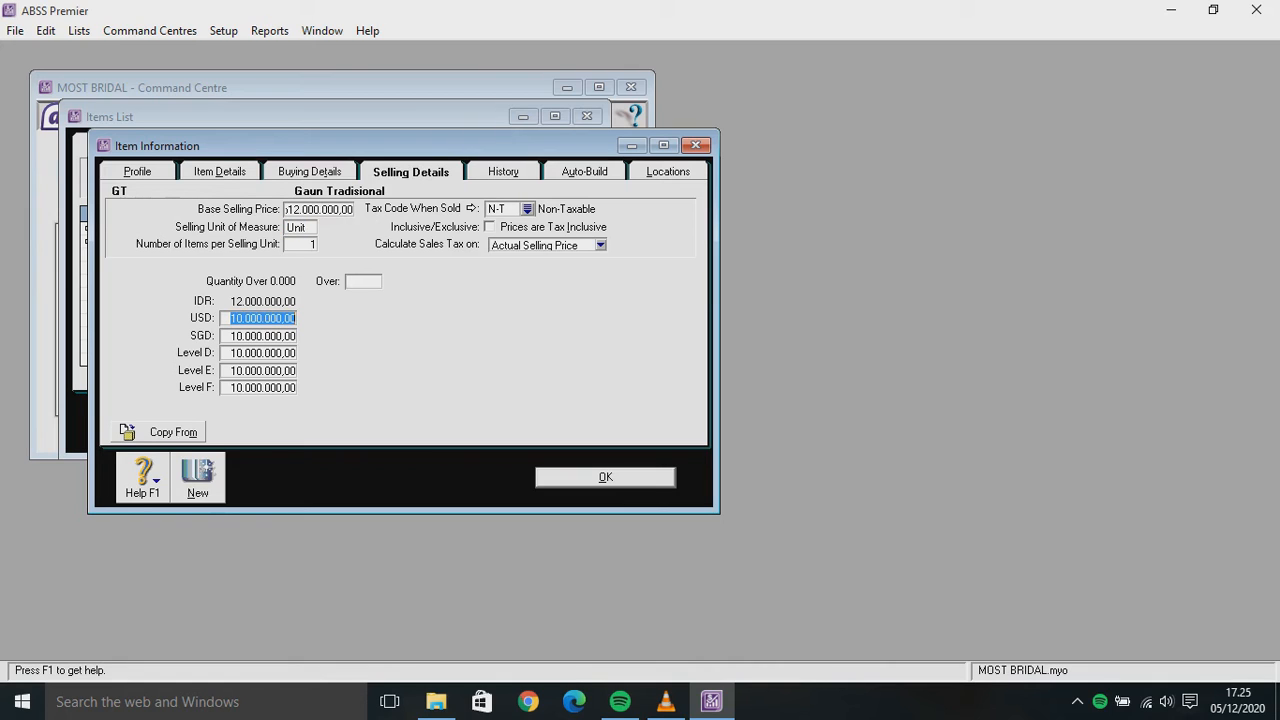
type("847")
key("Tab")
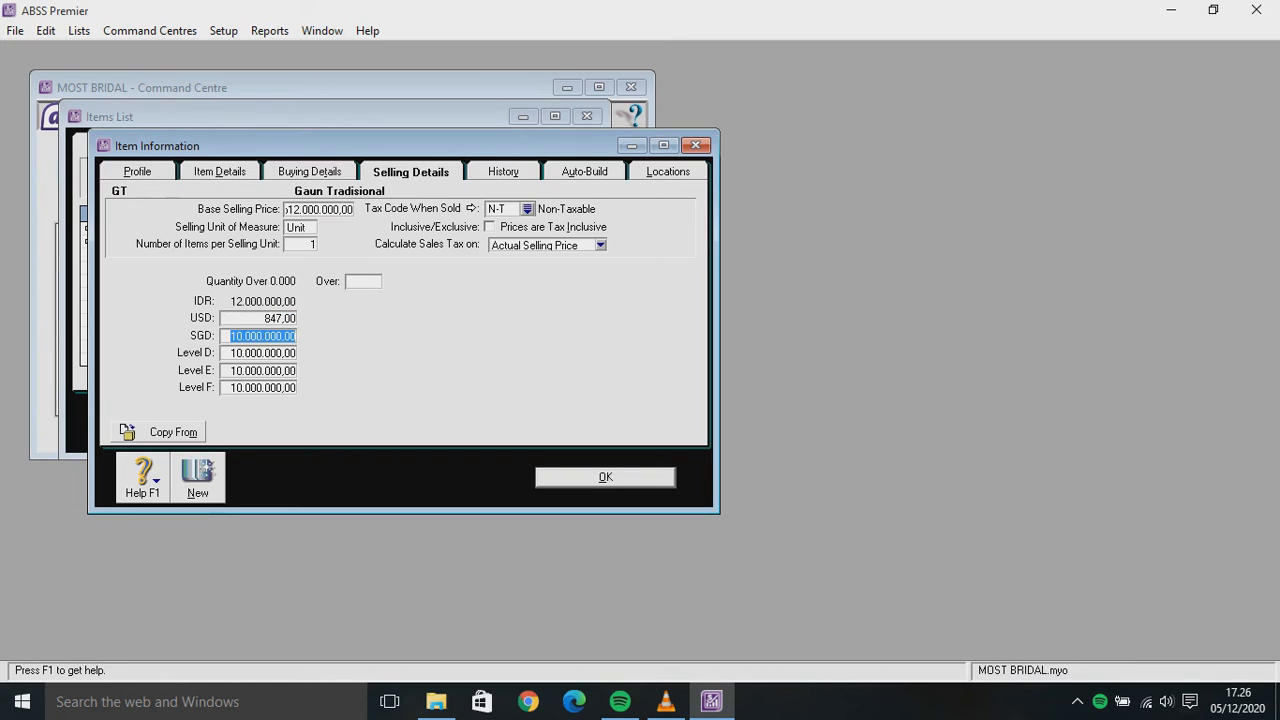
type("1,135")
key("Tab")
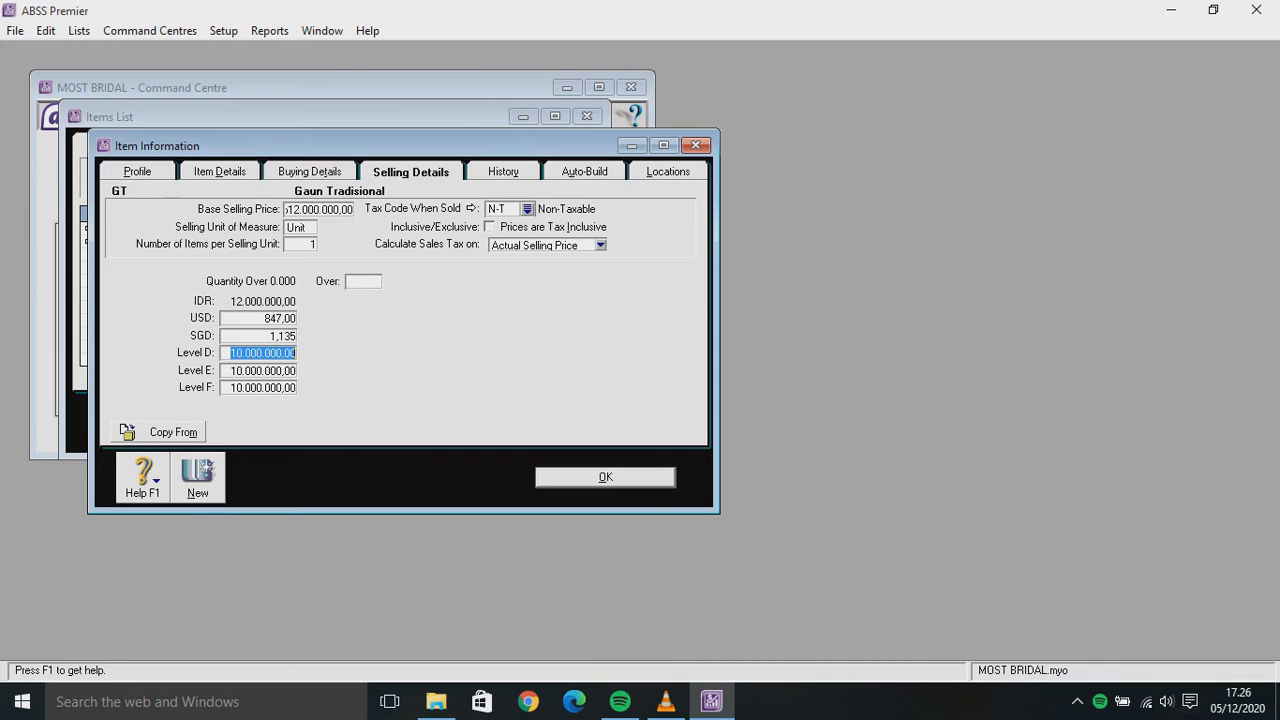
type("0")
key("Tab")
type("0")
key("Tab")
type("0")
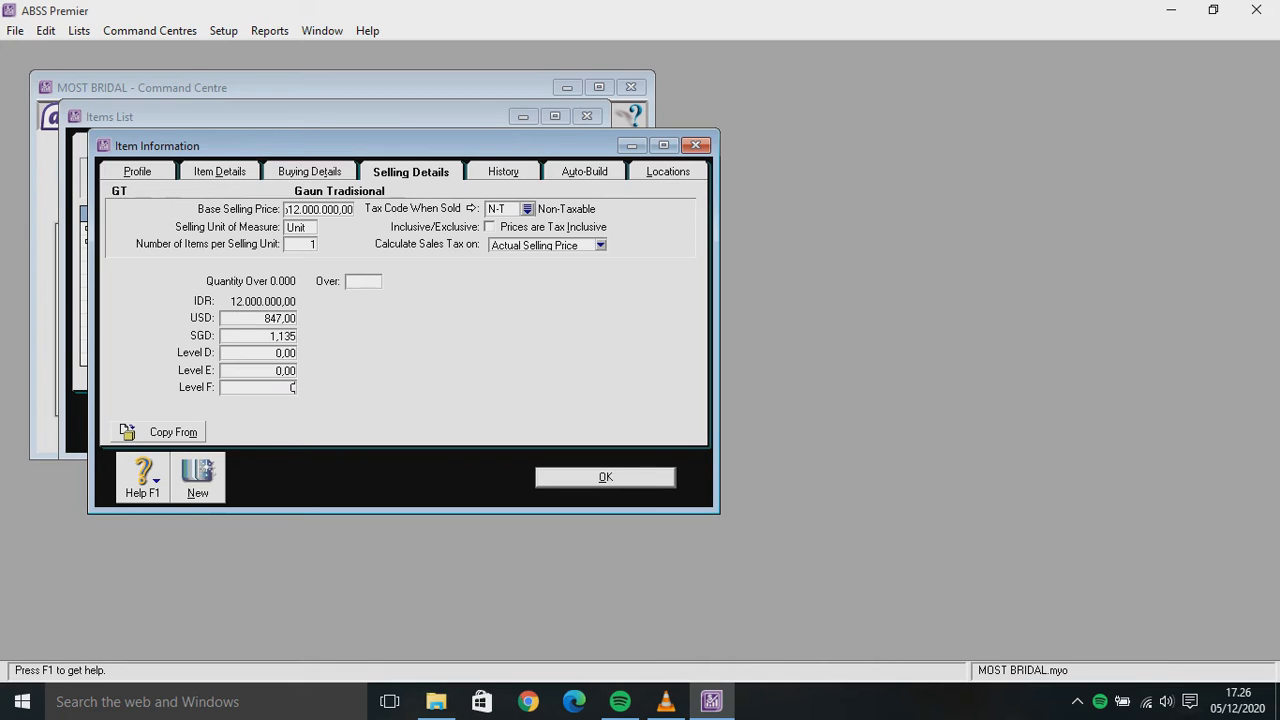
key("alt+n")
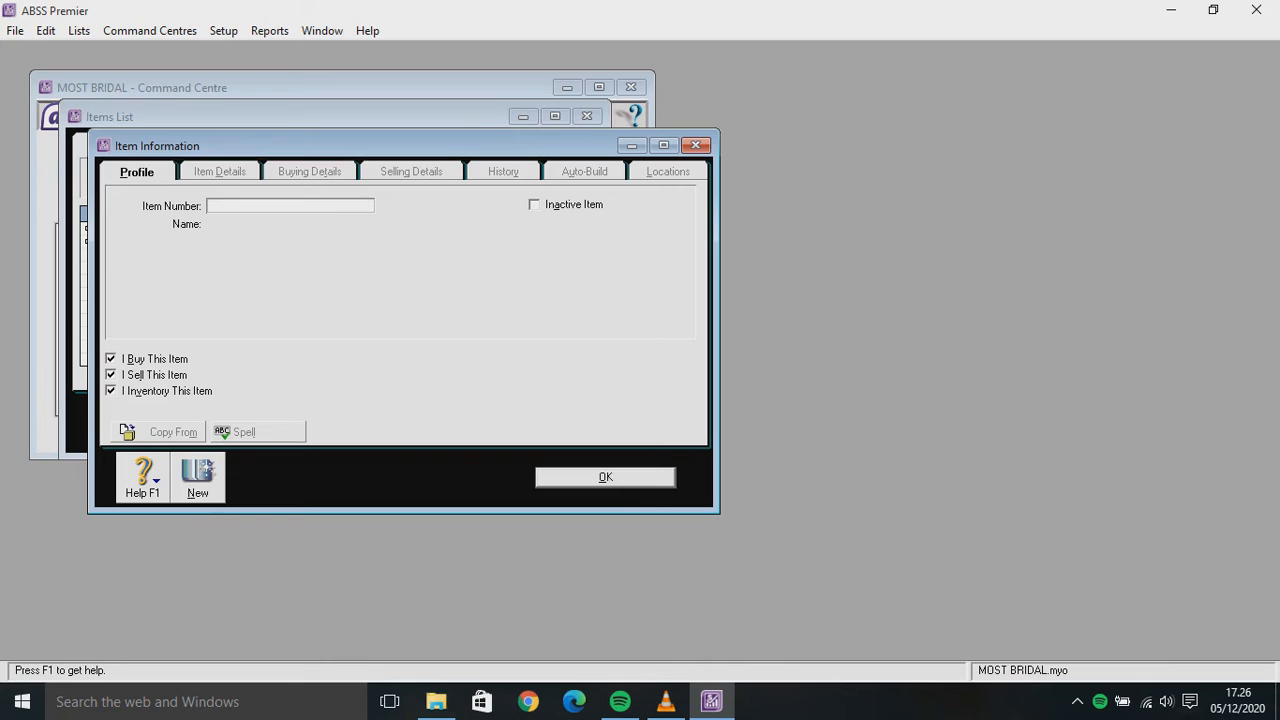
Enter item number AC with the name 'Accessories'
type("Aaaaaaaaaaaaac")
key("BackSpace")
key("BackSpace")
key("BackSpace")
key("BackSpace")
key("BackSpace")
key("BackSpace")
key("BackSpace")
key("BackSpace")
key("BackSpace")
key("BackSpace")
key("BackSpace")
key("BackSpace")
key("BackSpace")
type("C")
key("Tab")
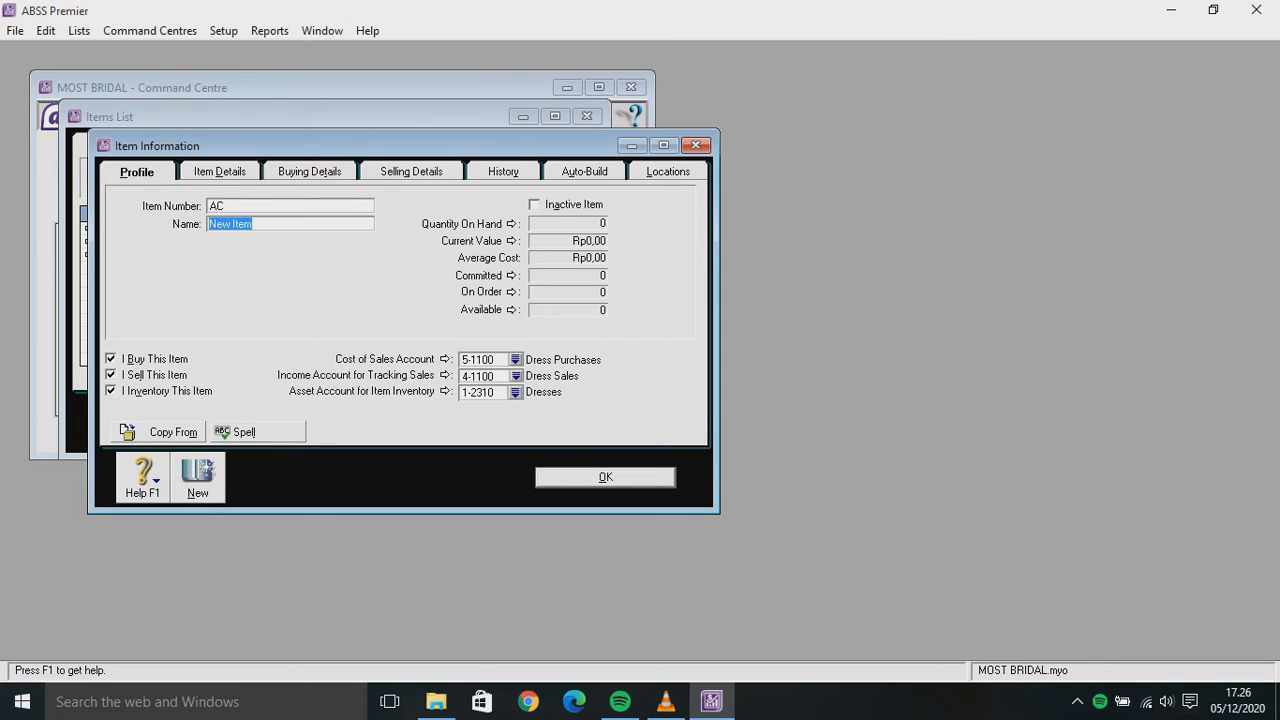
type("Accessories")
Link it to 5-1400 Accessory Purchases, 4-1400 Accessory Sales and 1-2340 Accessories
left_click(515, 359)
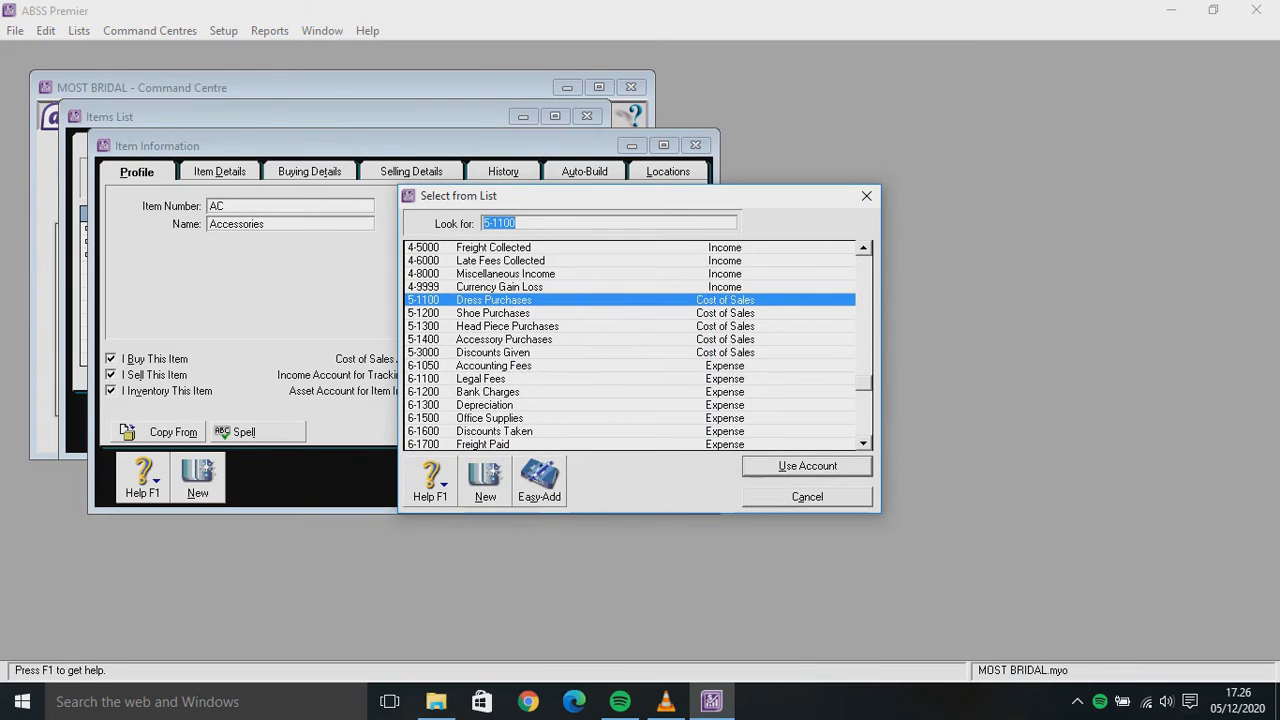
key("Down")
key("Down")
key("Down")
key("Return")
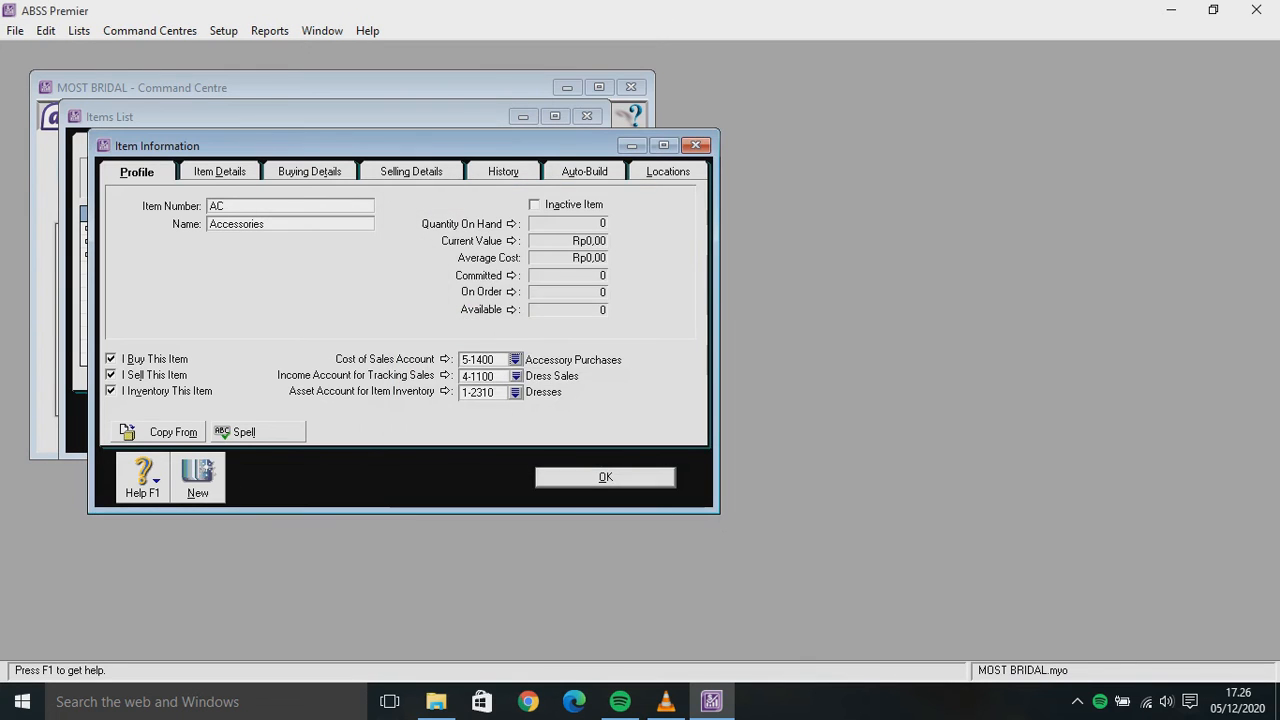
left_click(515, 375)
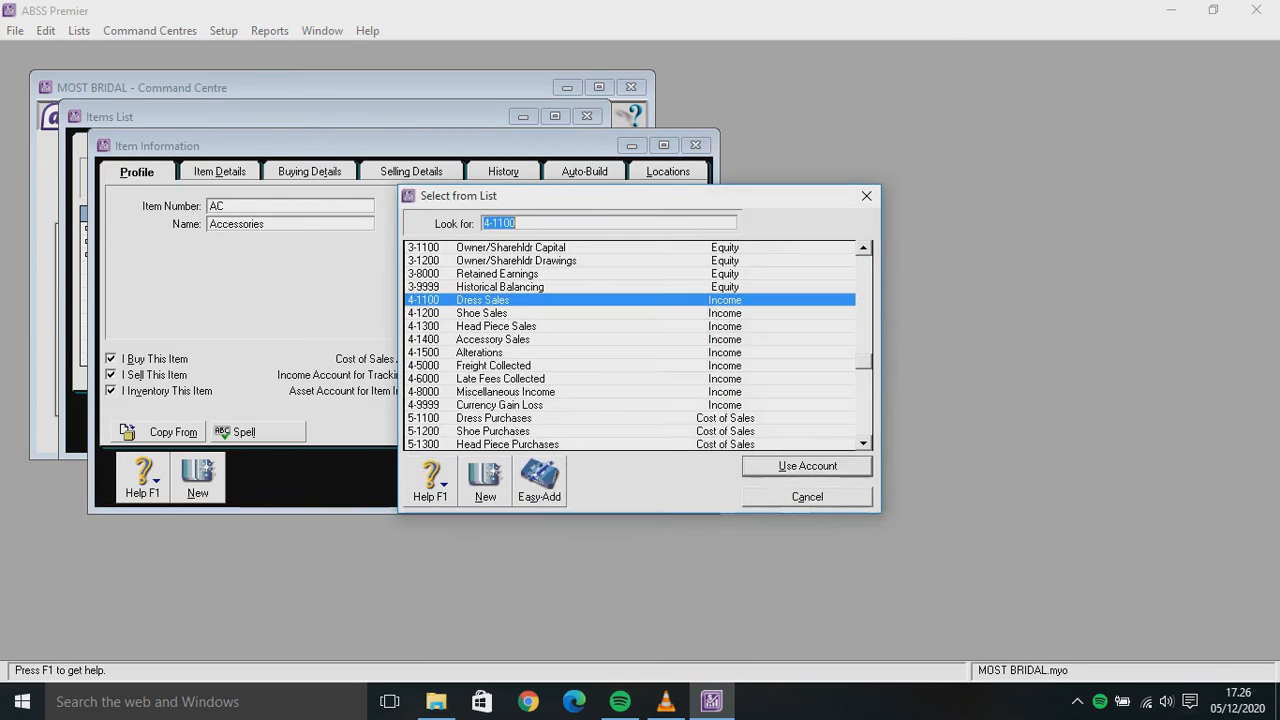
key("Down")
key("Down")
key("Down")
key("Return")
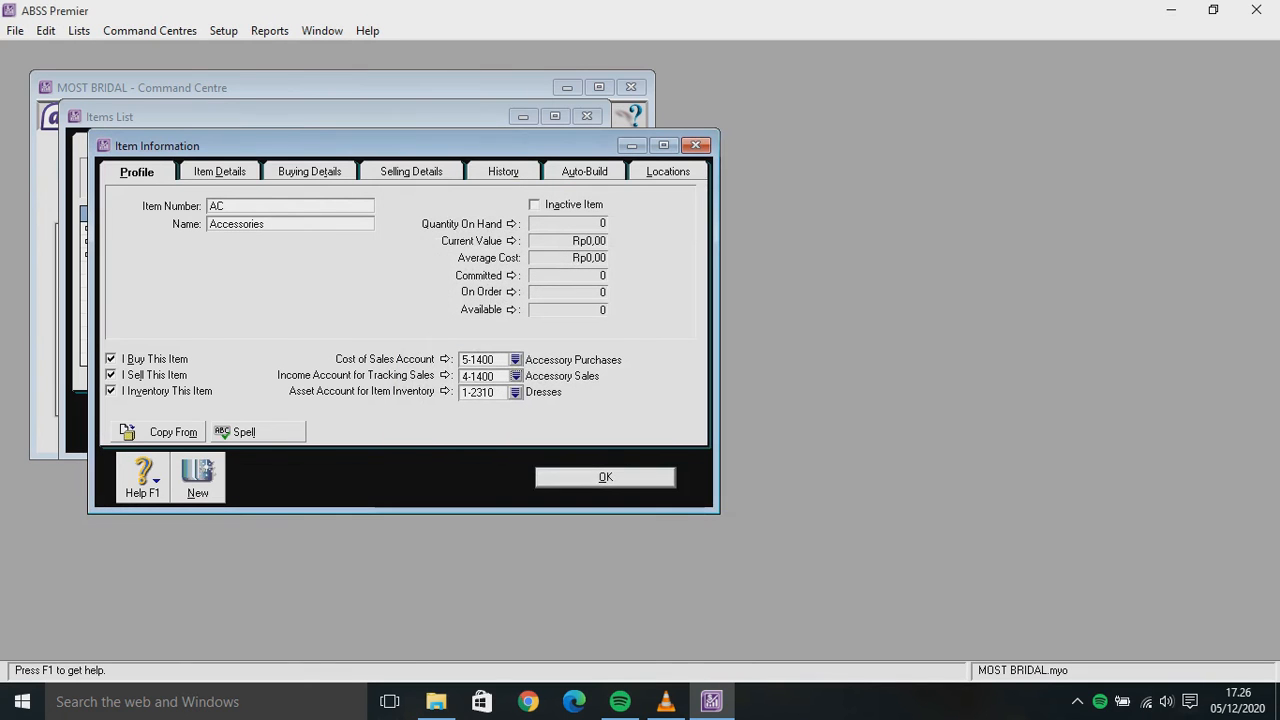
left_click(515, 392)
double_click(486, 338)
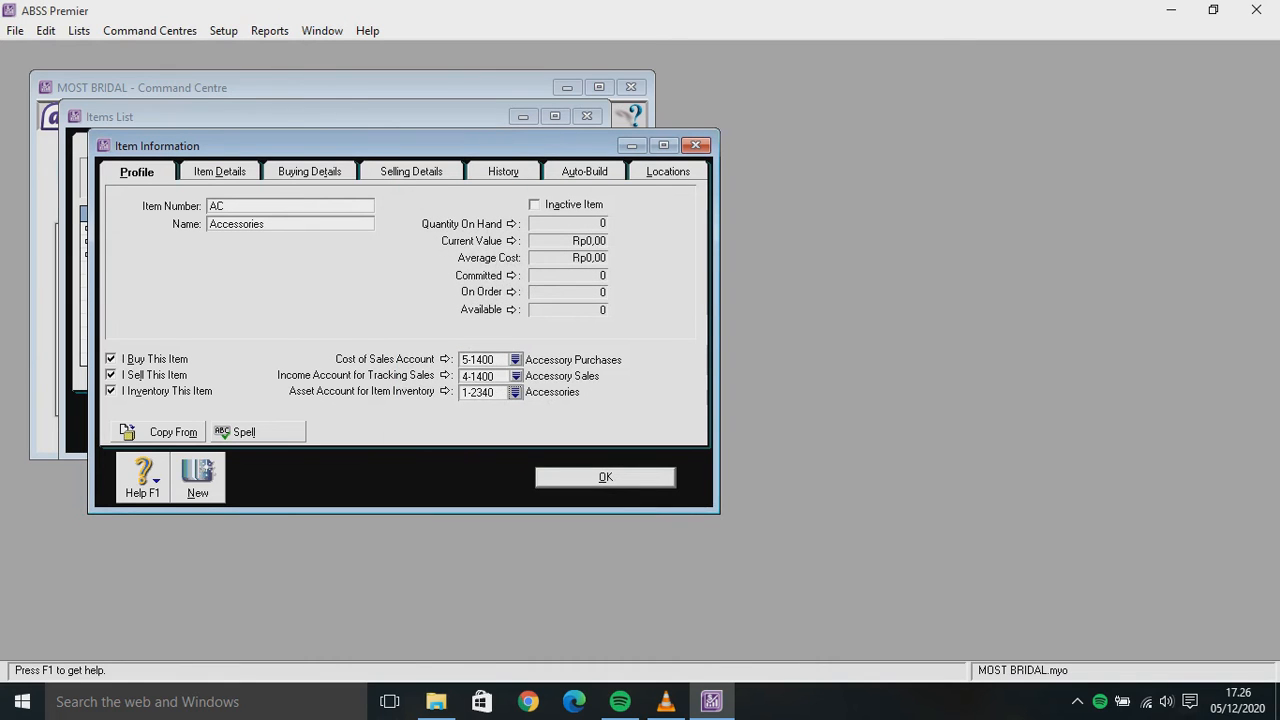
left_click(310, 172)
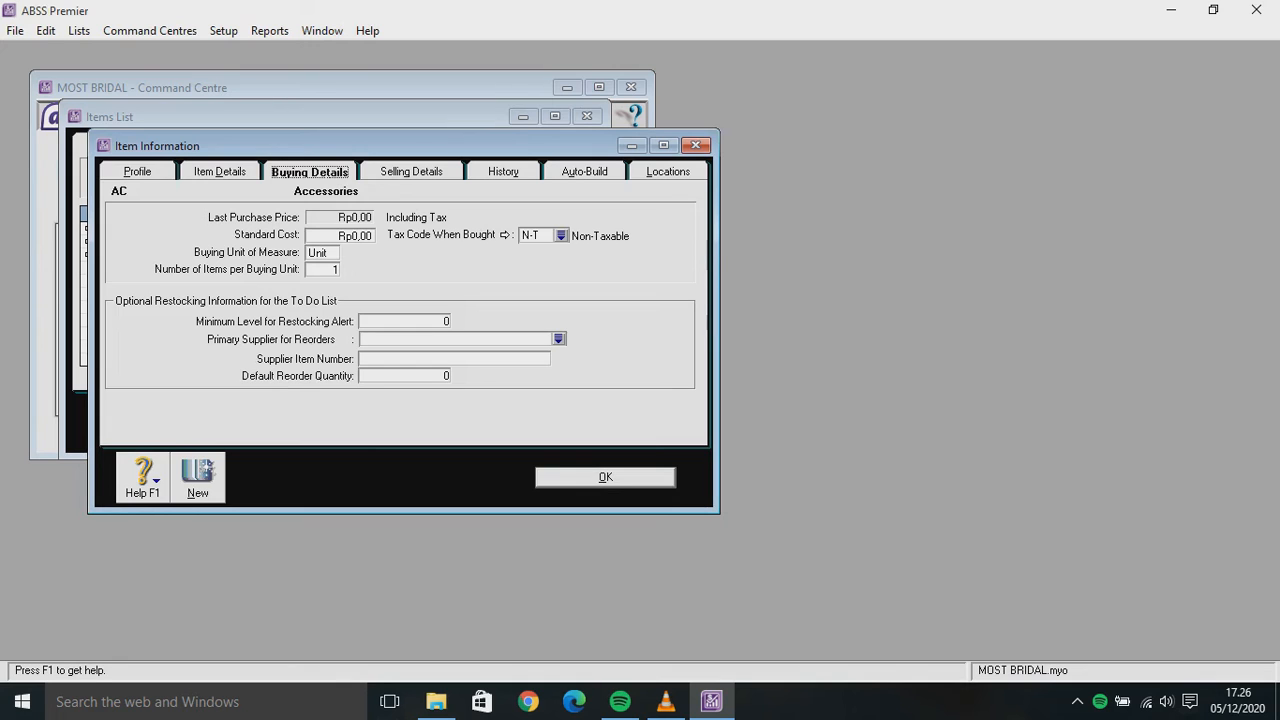
Set the Accessories base selling price to 2.000.000,00
left_click(411, 172)
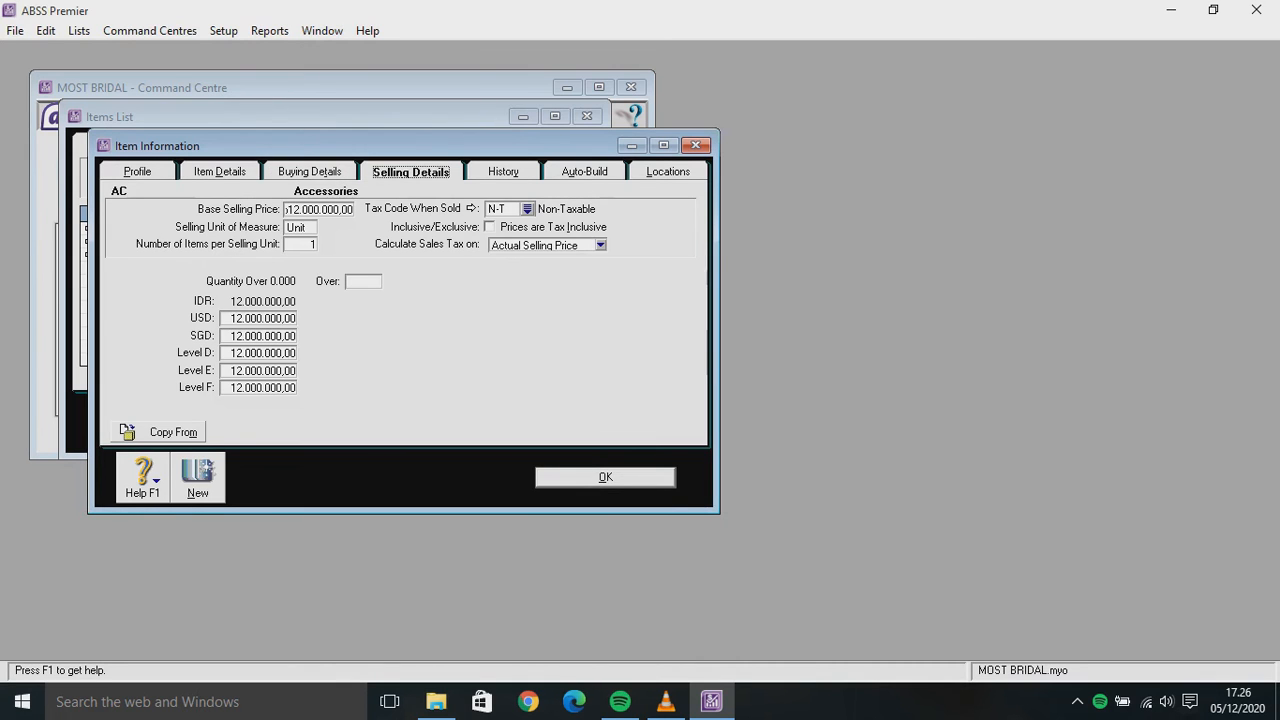
key("Tab")
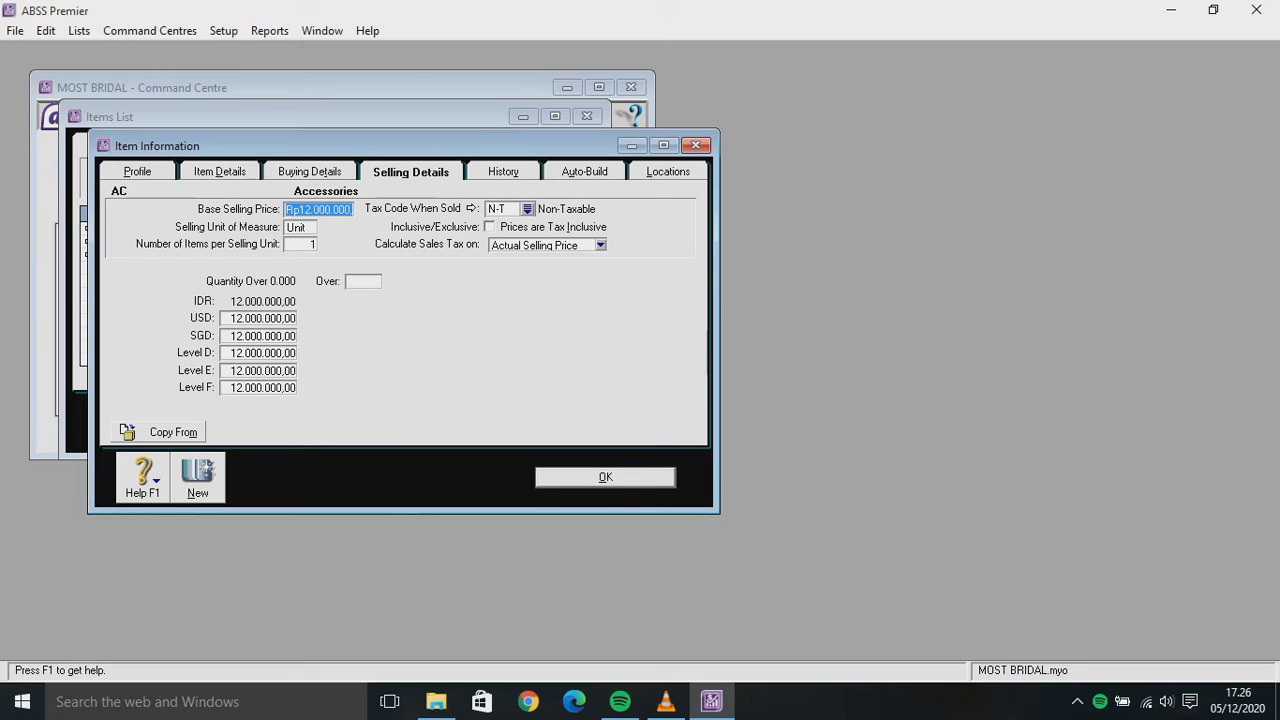
type("2.000.")
type("000")
key("Tab")
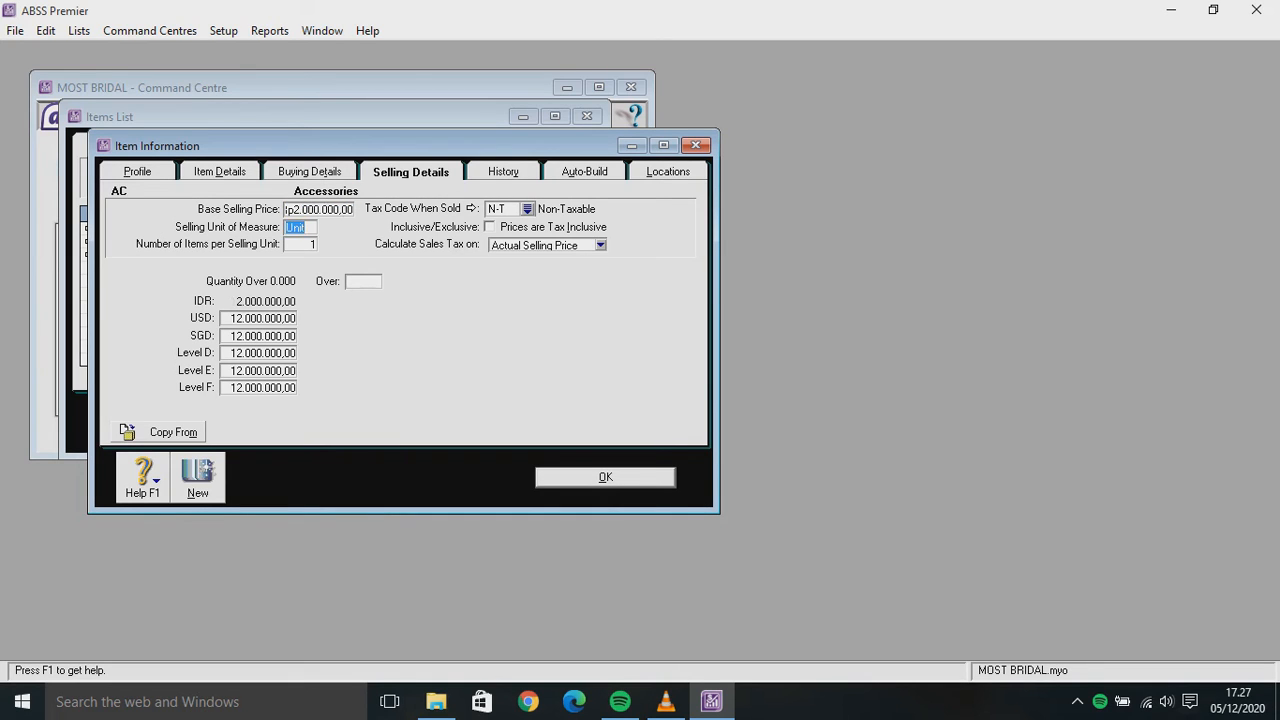
key("Tab")
key("Tab")
key("Tab")
key("Tab")
key("Tab")
key("Tab")
key("Tab")
key("Tab")
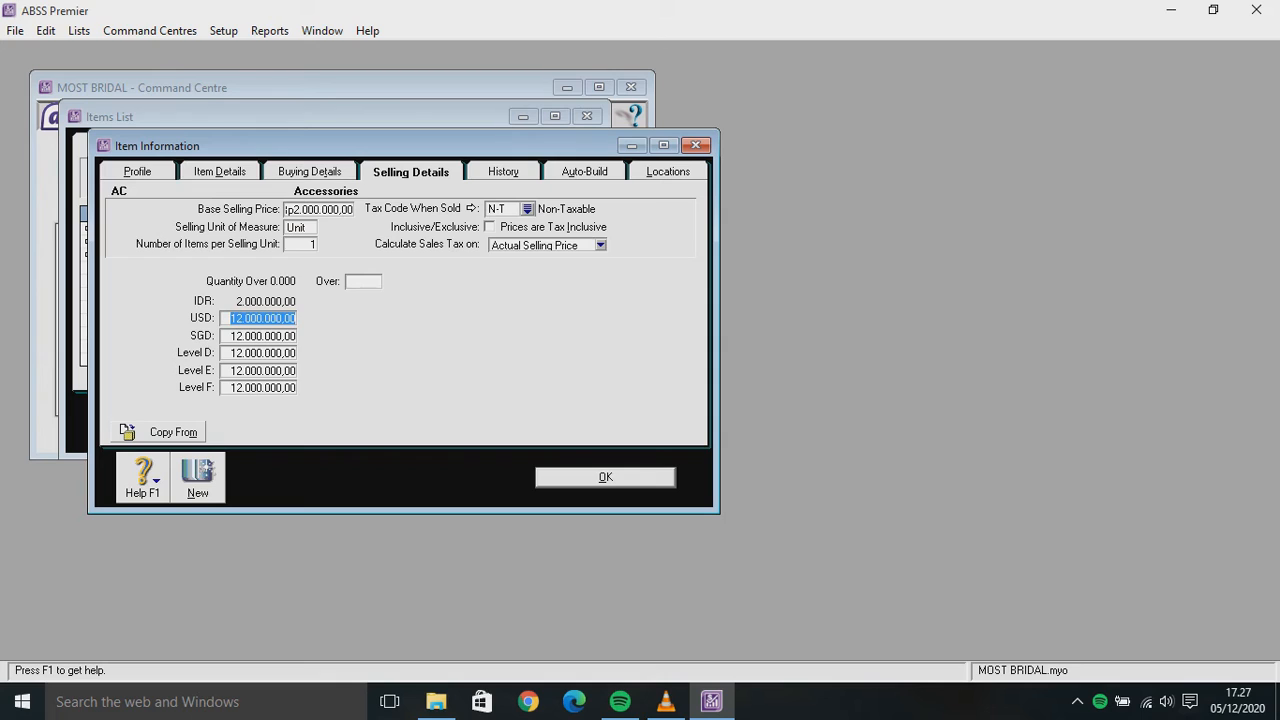
Enter USD 141 and SGD 189, zero Levels D–F, save, and close the Items List
type("141")
key("Tab")
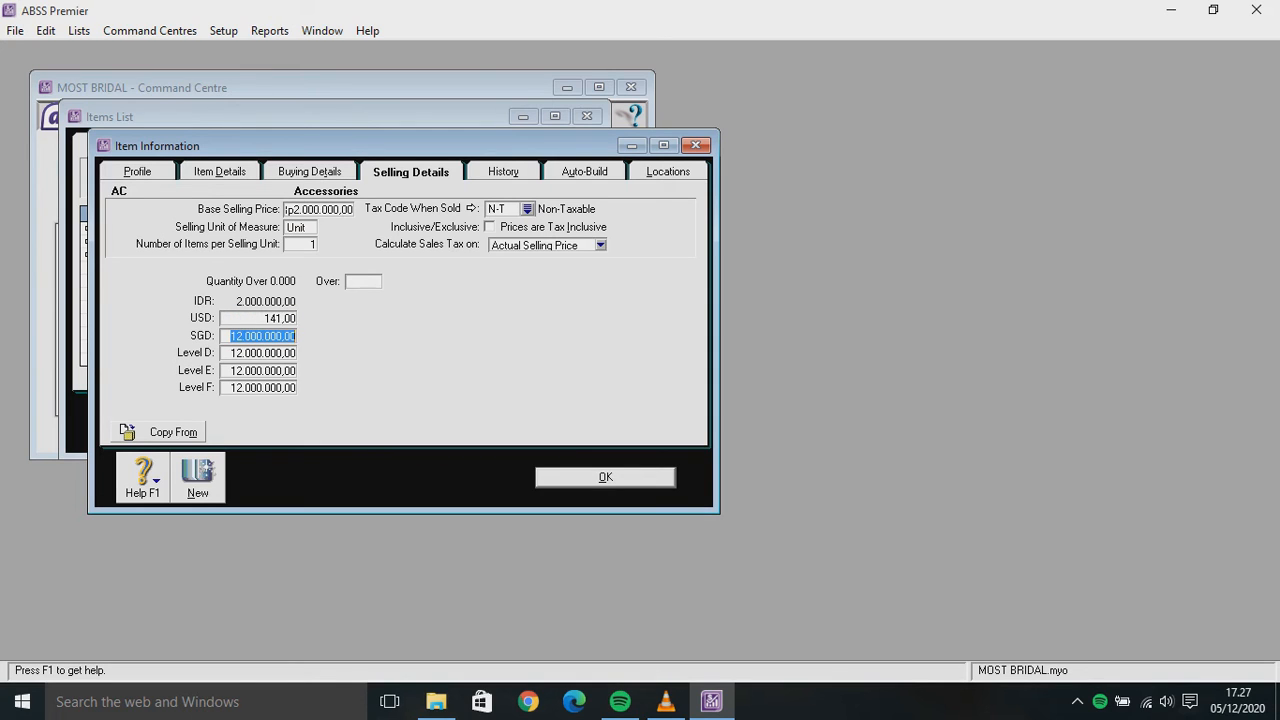
type("185")
key("Tab")
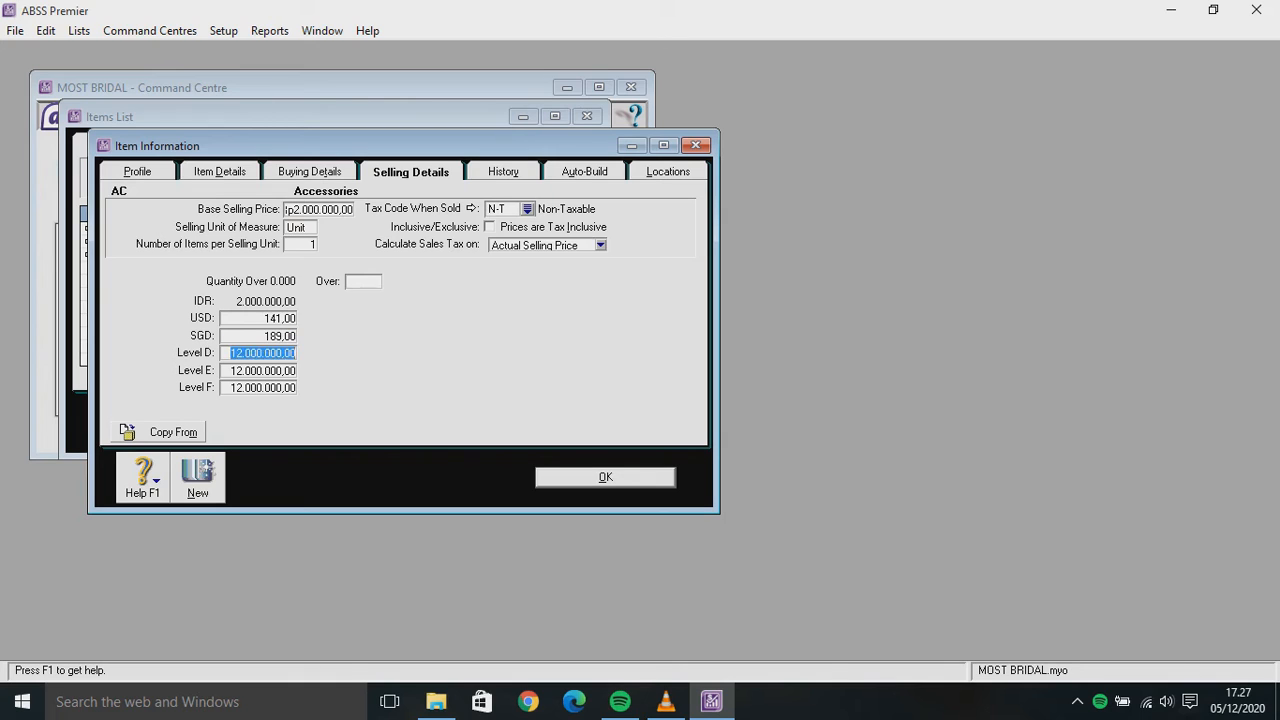
type("0")
key("Tab")
type("0")
key("Tab")
type("0")
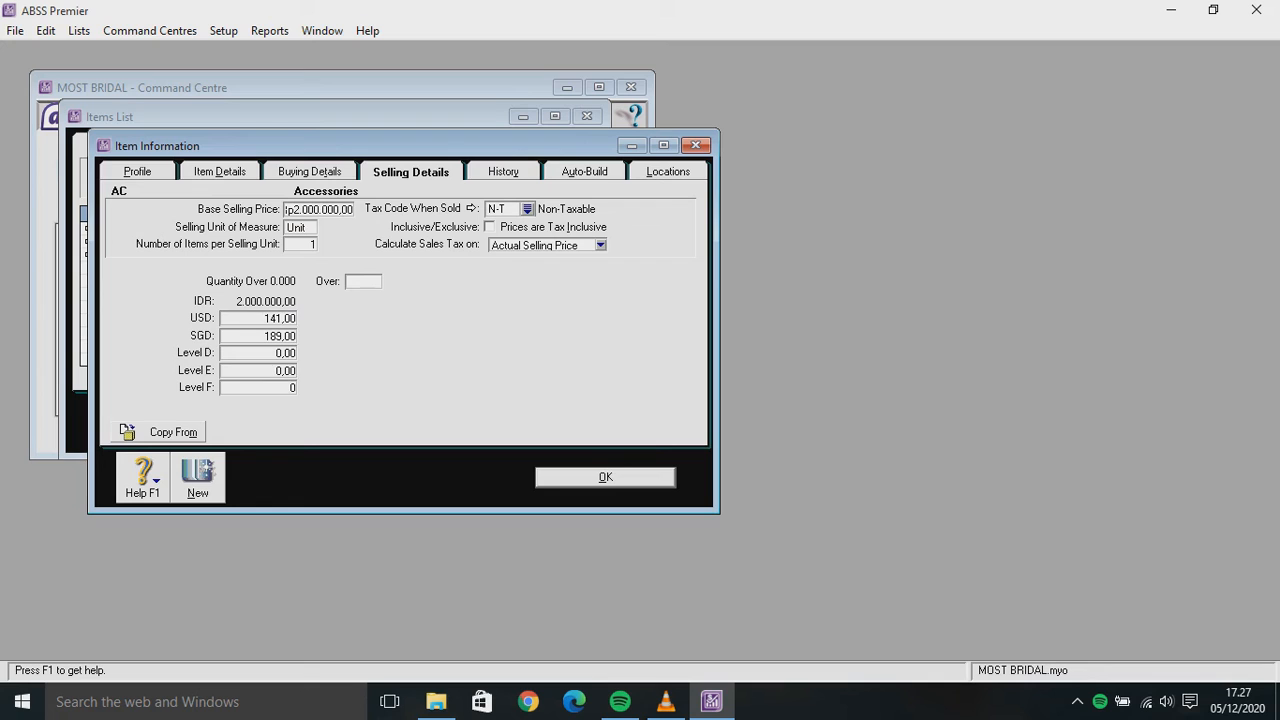
key("Return")
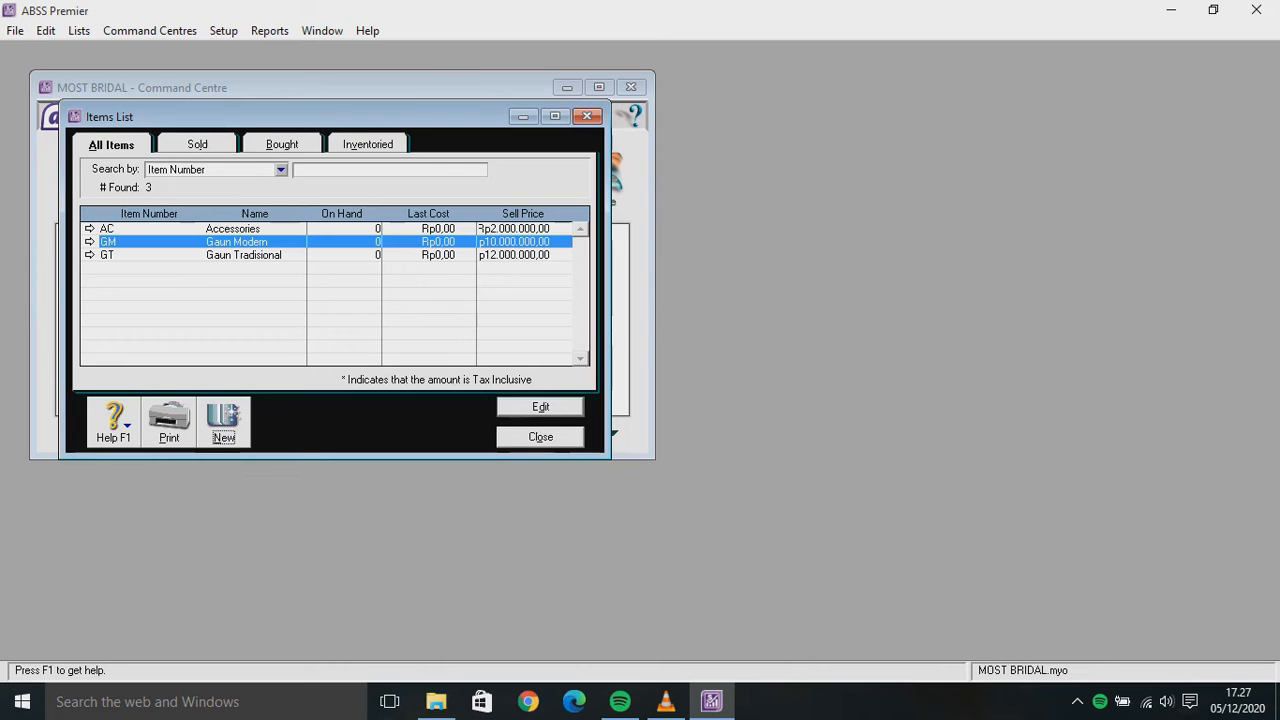
key("Escape")
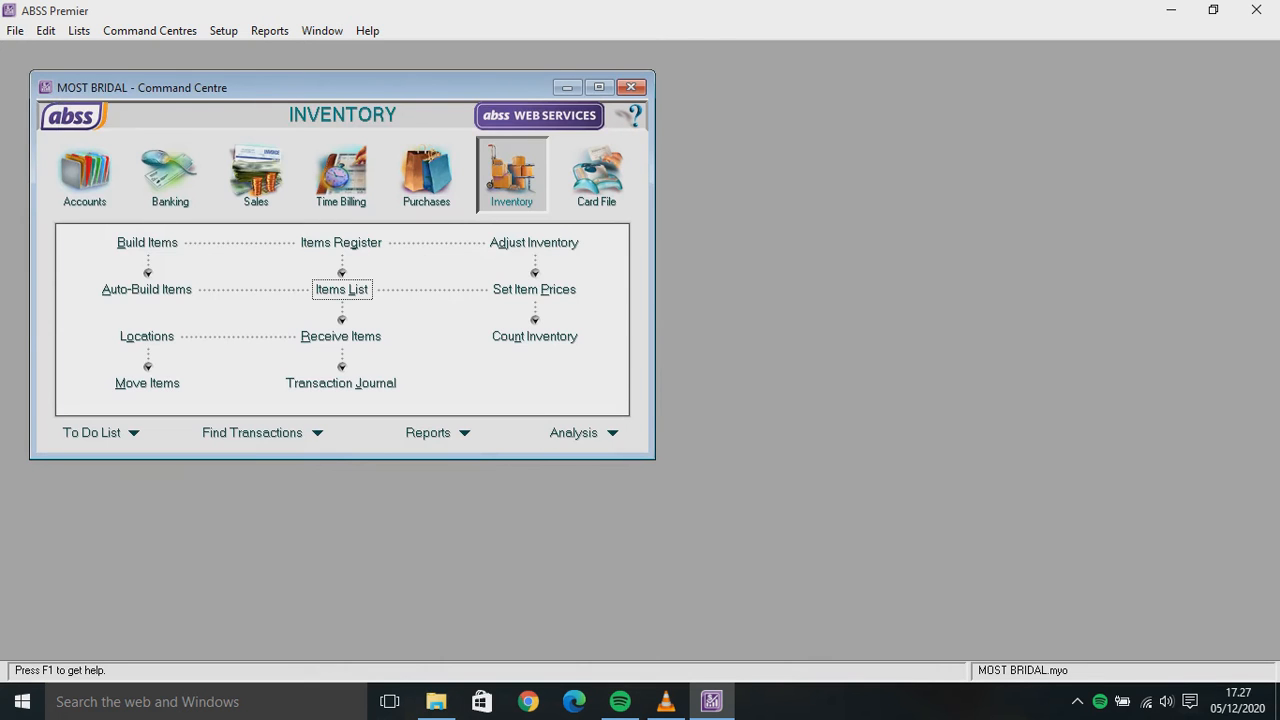
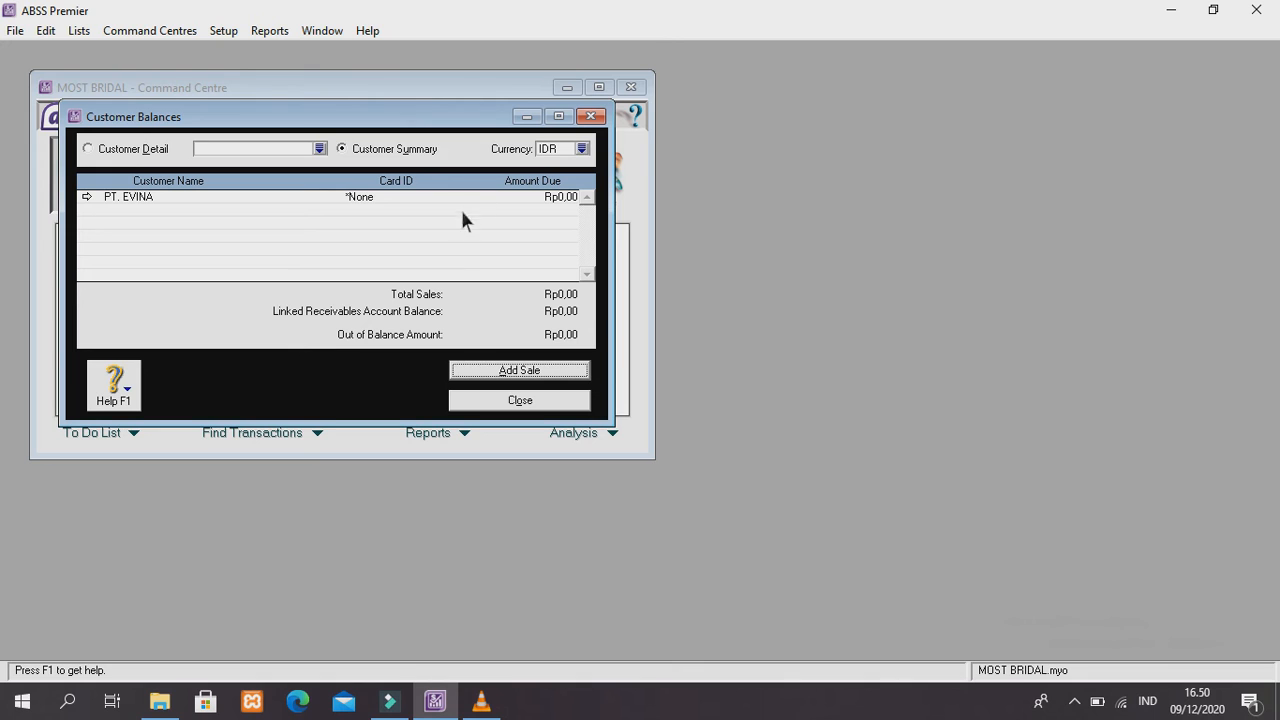
Start a historical sale for PT. EVINA, accepting the pre-conversion warning
double_click(217, 196)
left_click(520, 370)
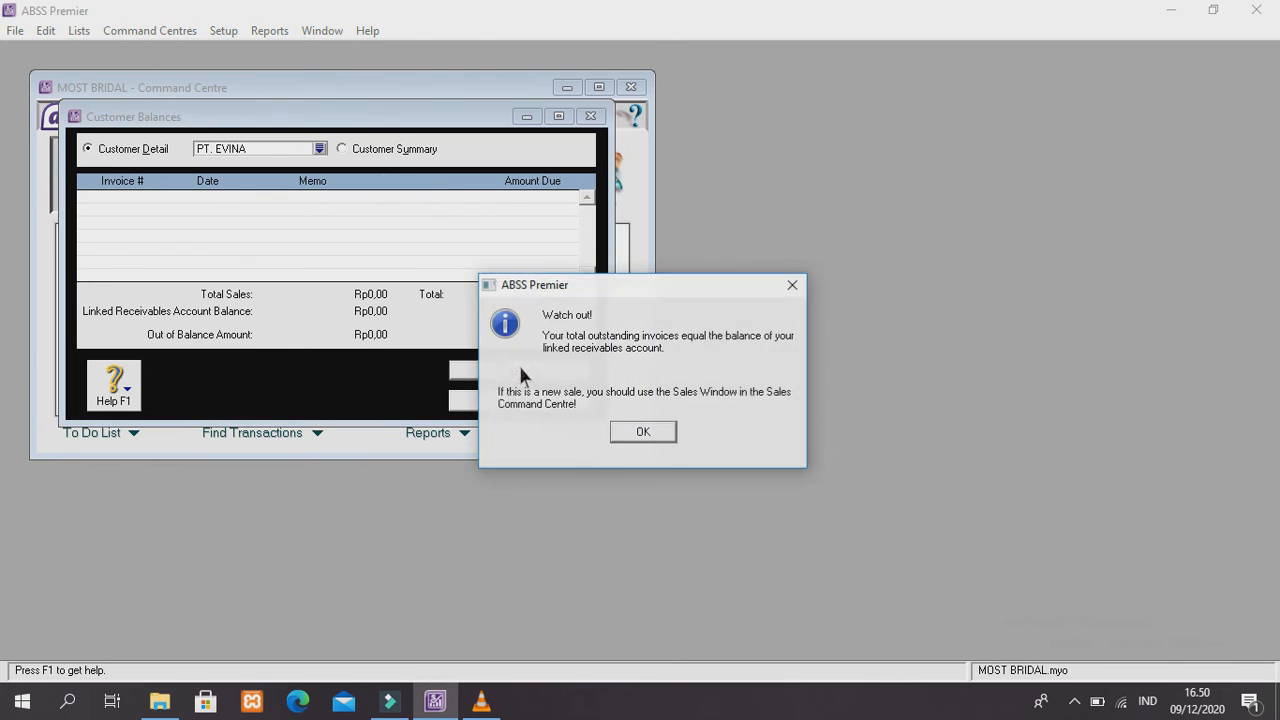
left_click(645, 431)
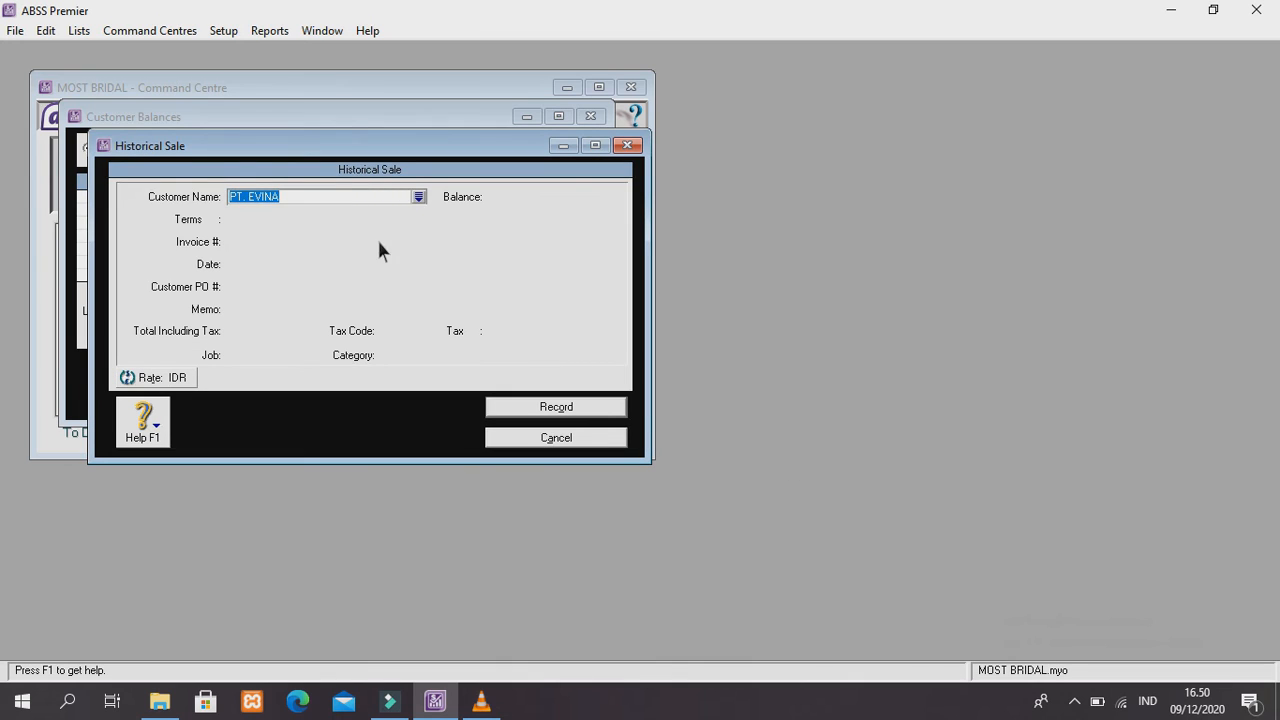
left_click(342, 200)
key("Tab")
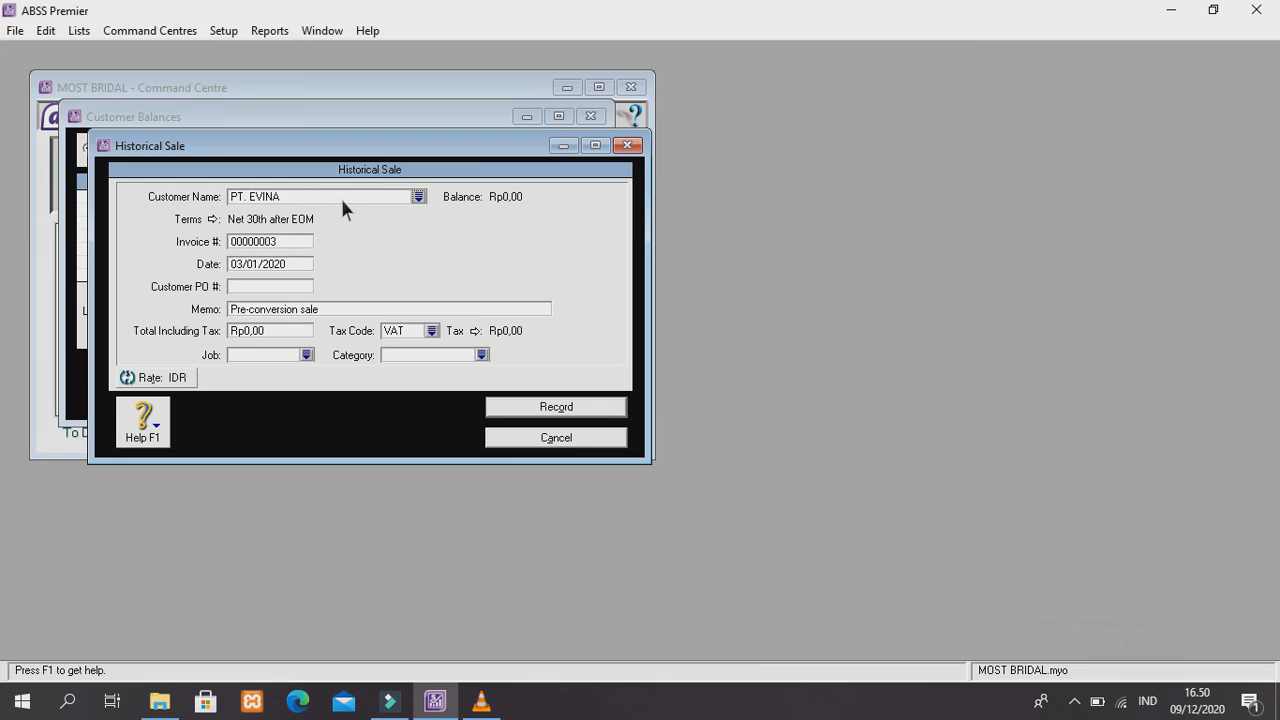
Enter invoice IC-01, customer PO E-02 and a VAT-inclusive total of Rp2.000.000,00
double_click(290, 241)
key("BackSpace")
type("IC-01")
left_click(263, 288)
type("E-02")
left_click(284, 333)
key("BackSpace")
type("20")
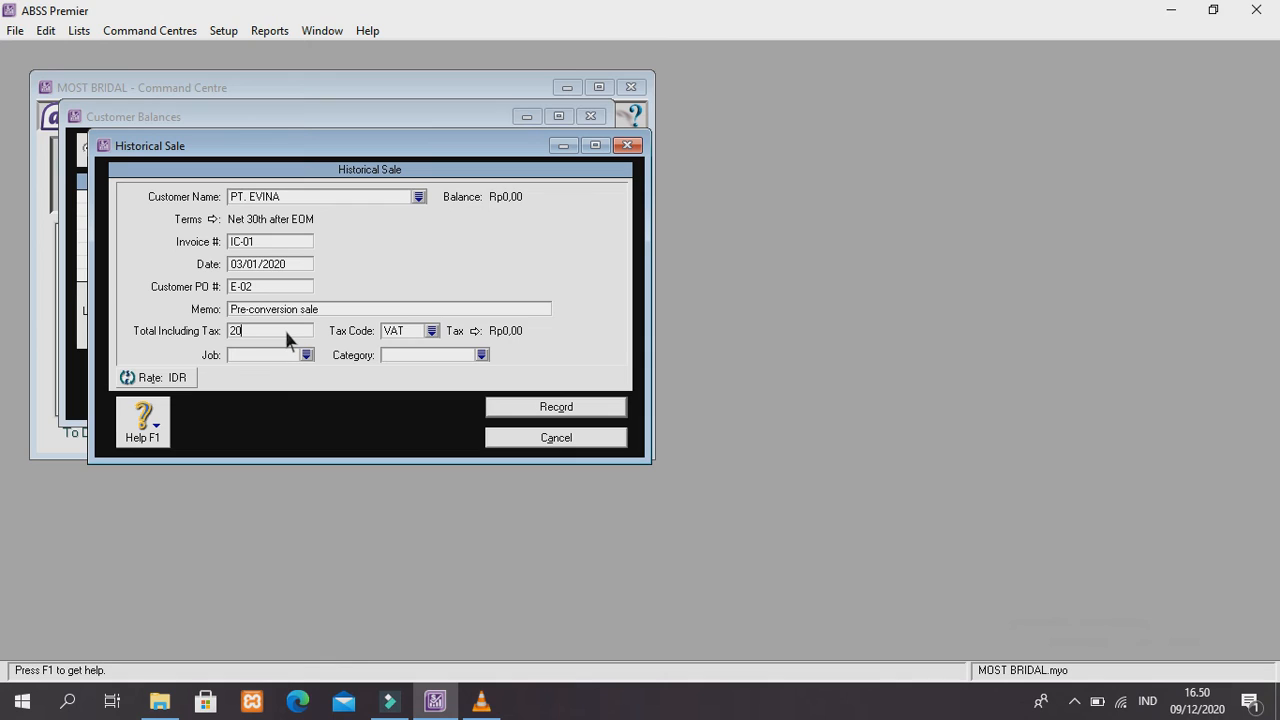
type("00000")
key("Tab")
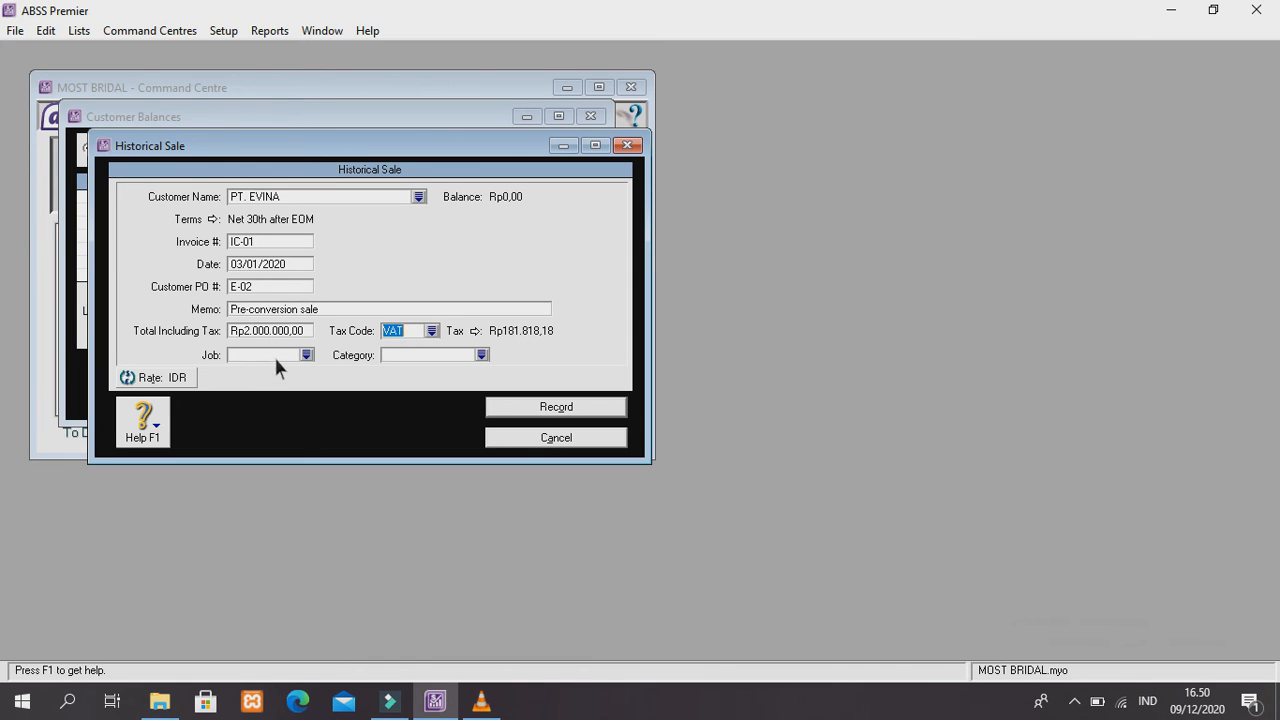
Assign job Produk (P) and category Local (C), then record the sale
left_click(314, 355)
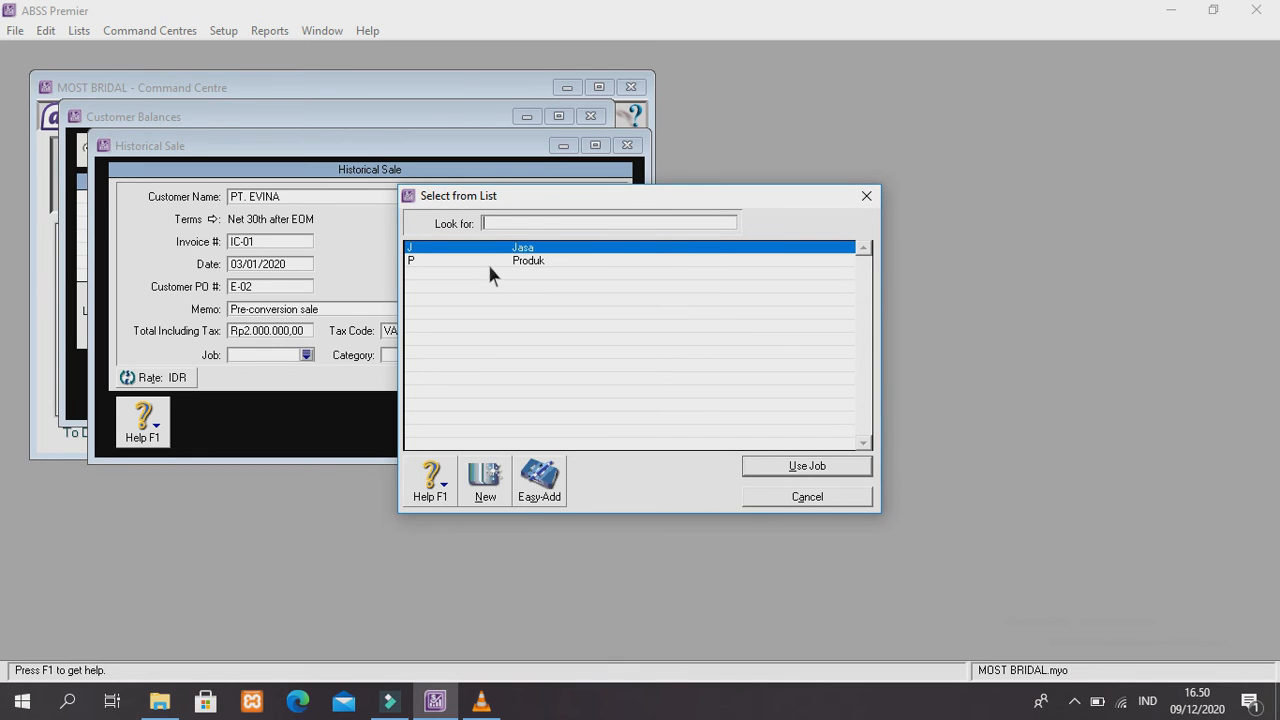
left_click(528, 265)
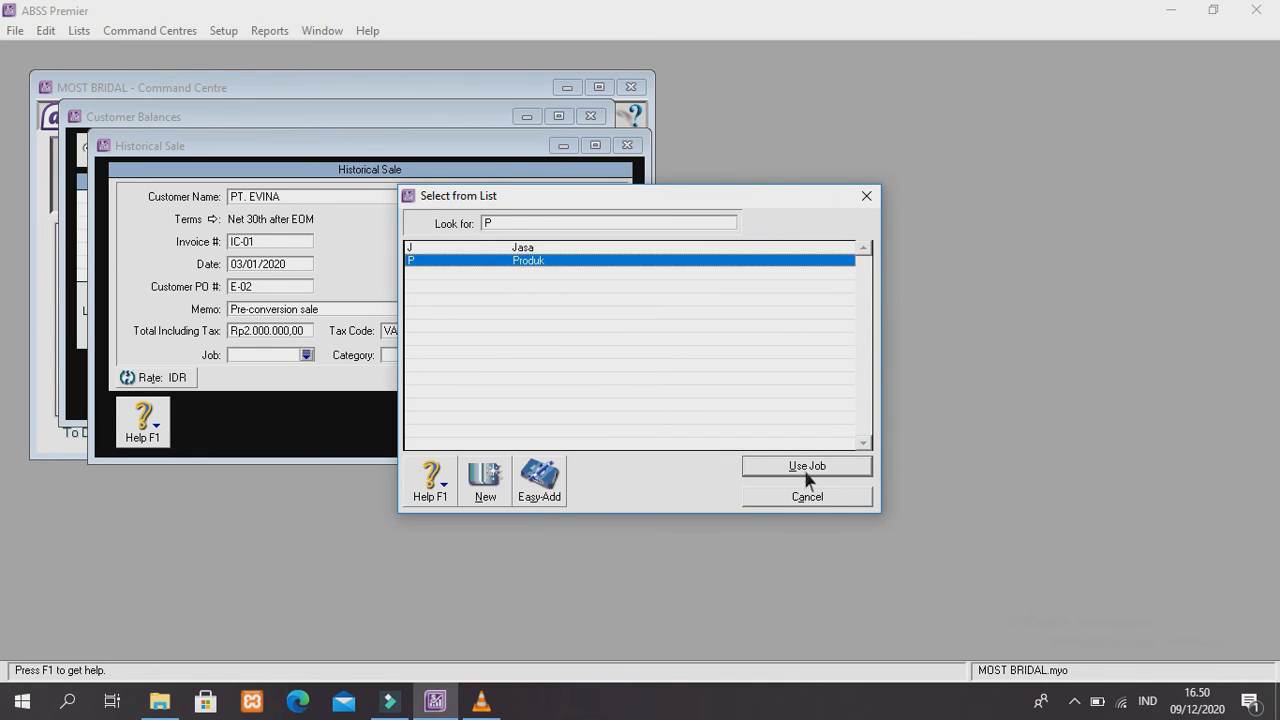
left_click(808, 468)
left_click(468, 355)
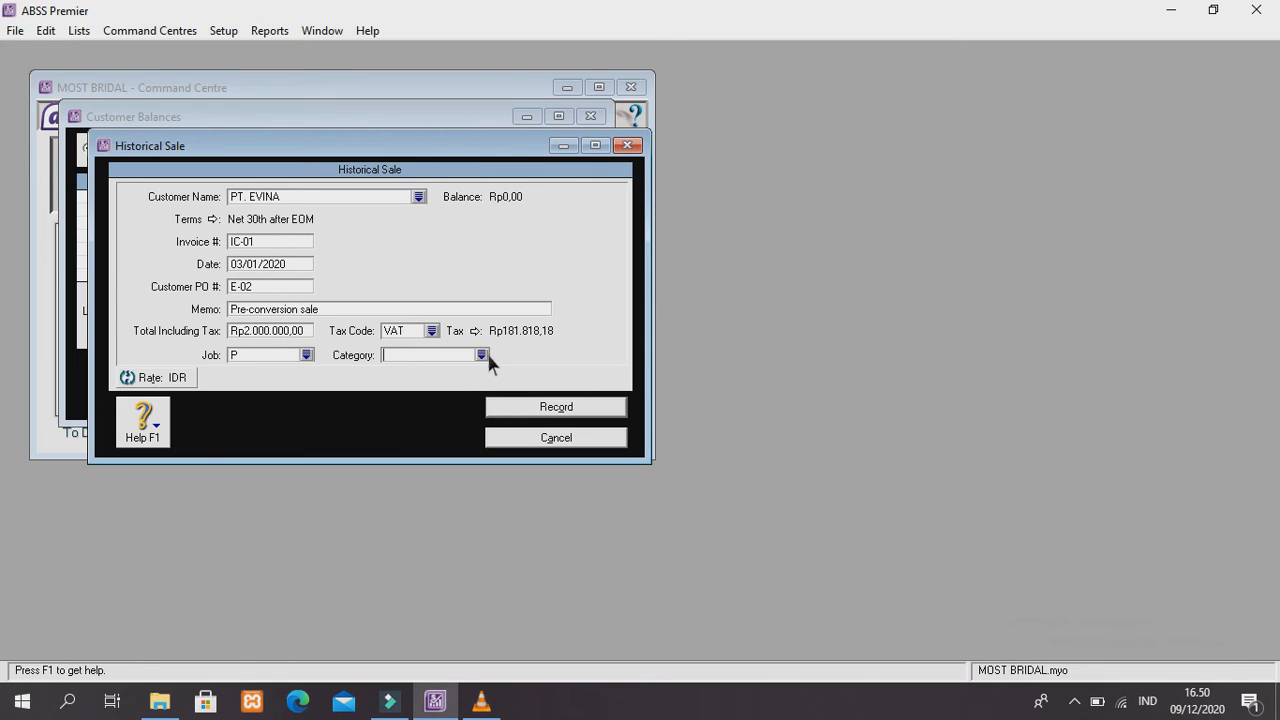
left_click(482, 355)
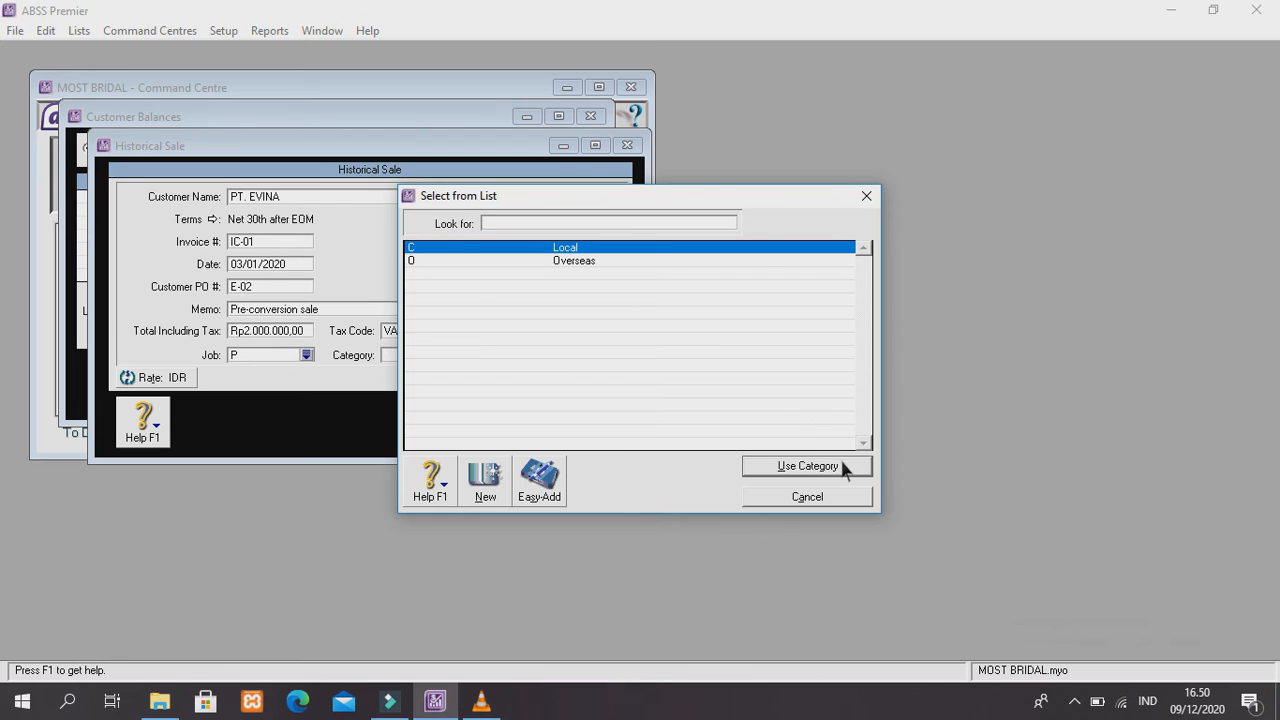
left_click(842, 465)
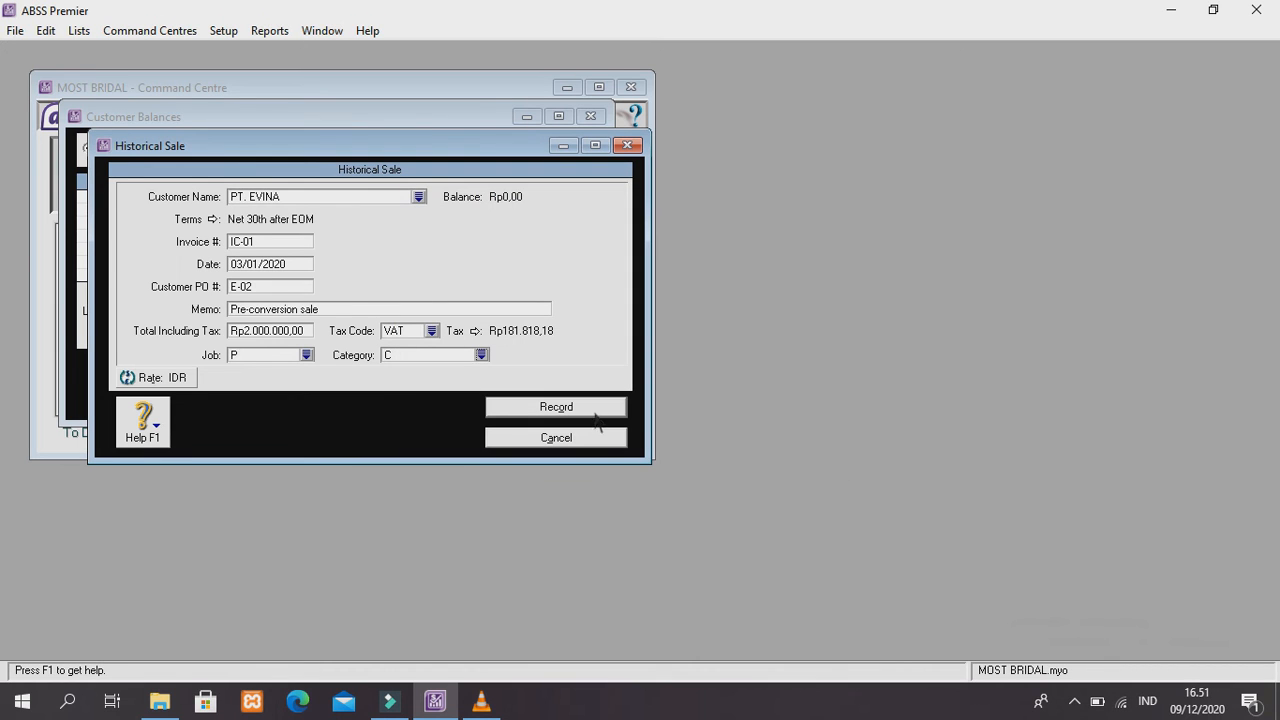
left_click(545, 408)
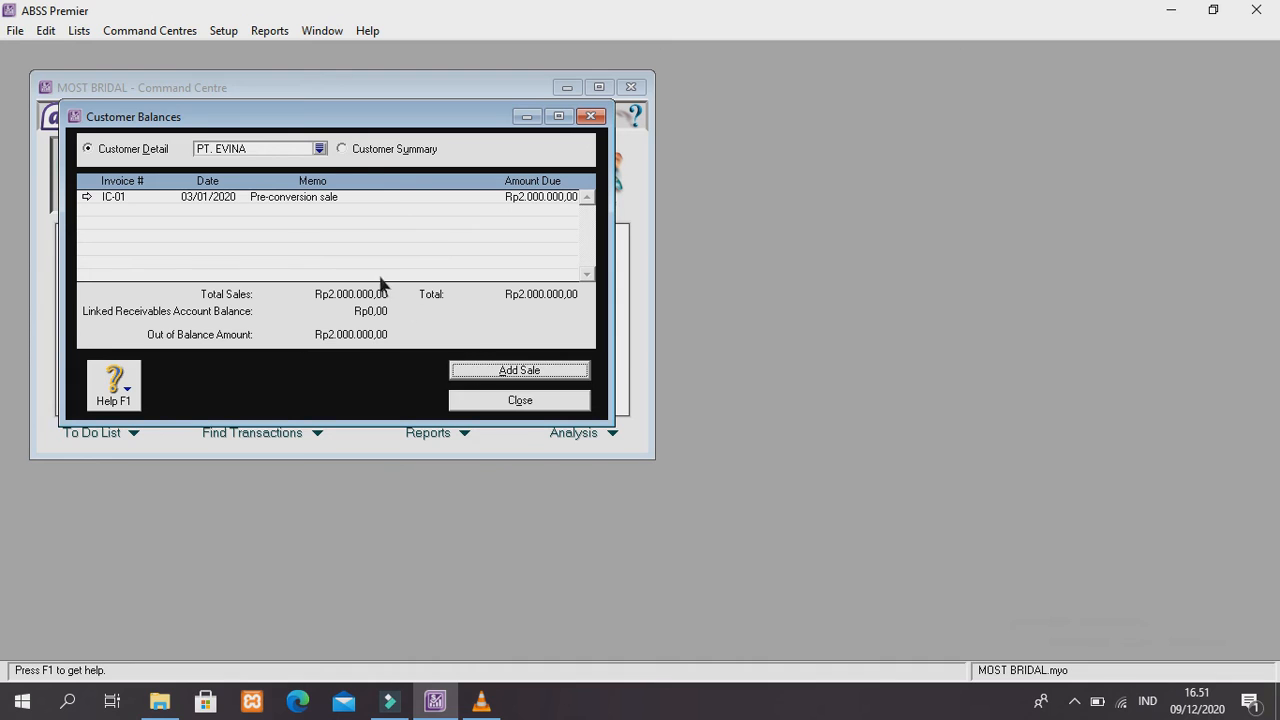
Open WEDDING BEST's balance details and start a historical sale, accepting the warning
left_click(319, 148)
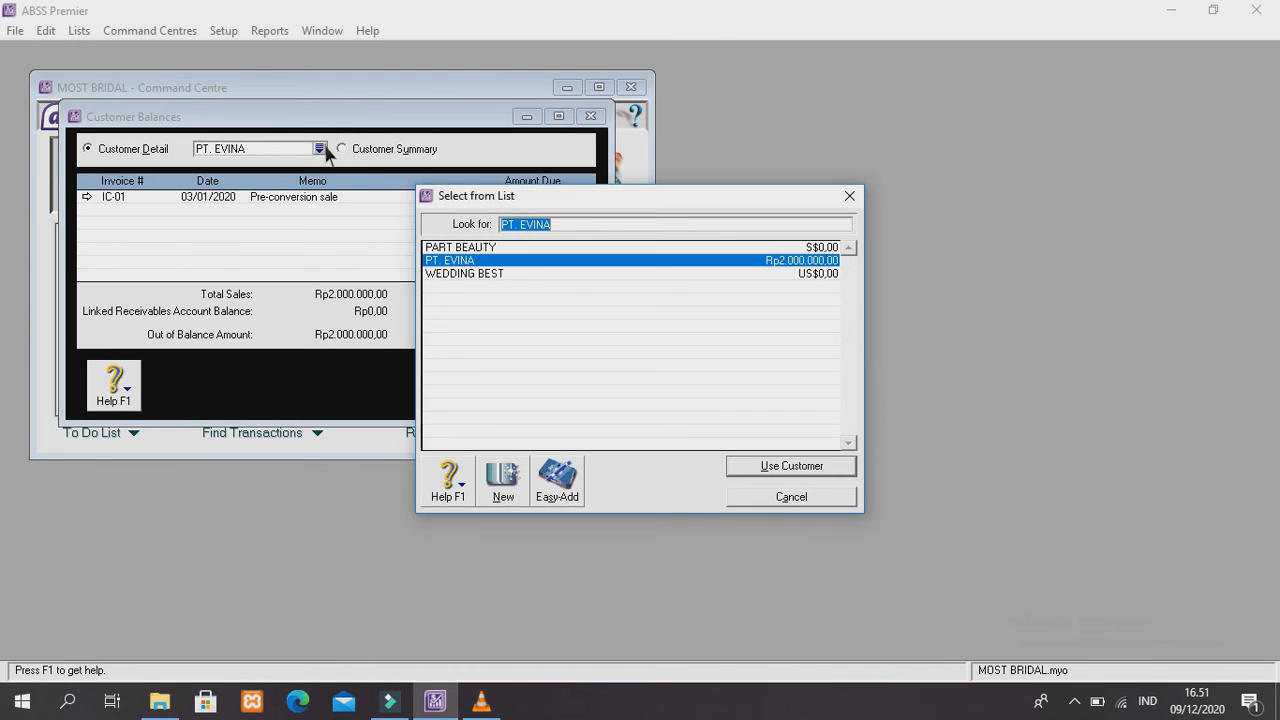
left_click(465, 276)
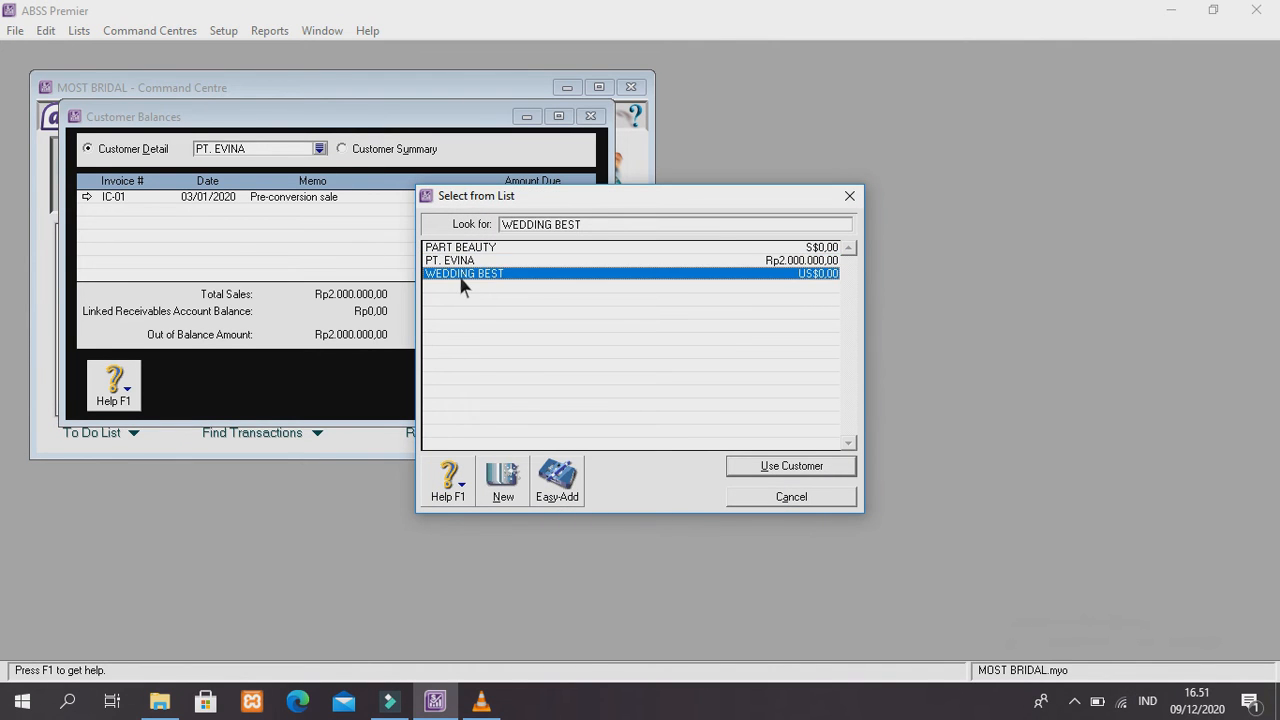
left_click(796, 466)
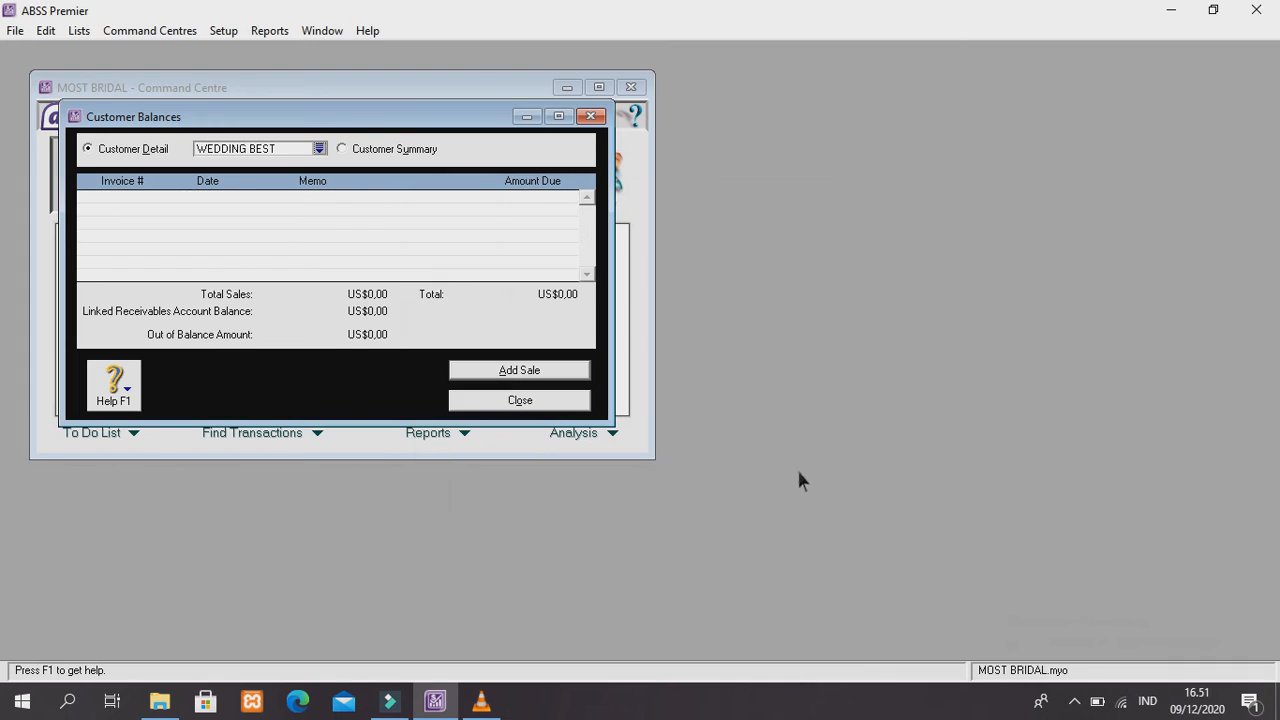
left_click(522, 371)
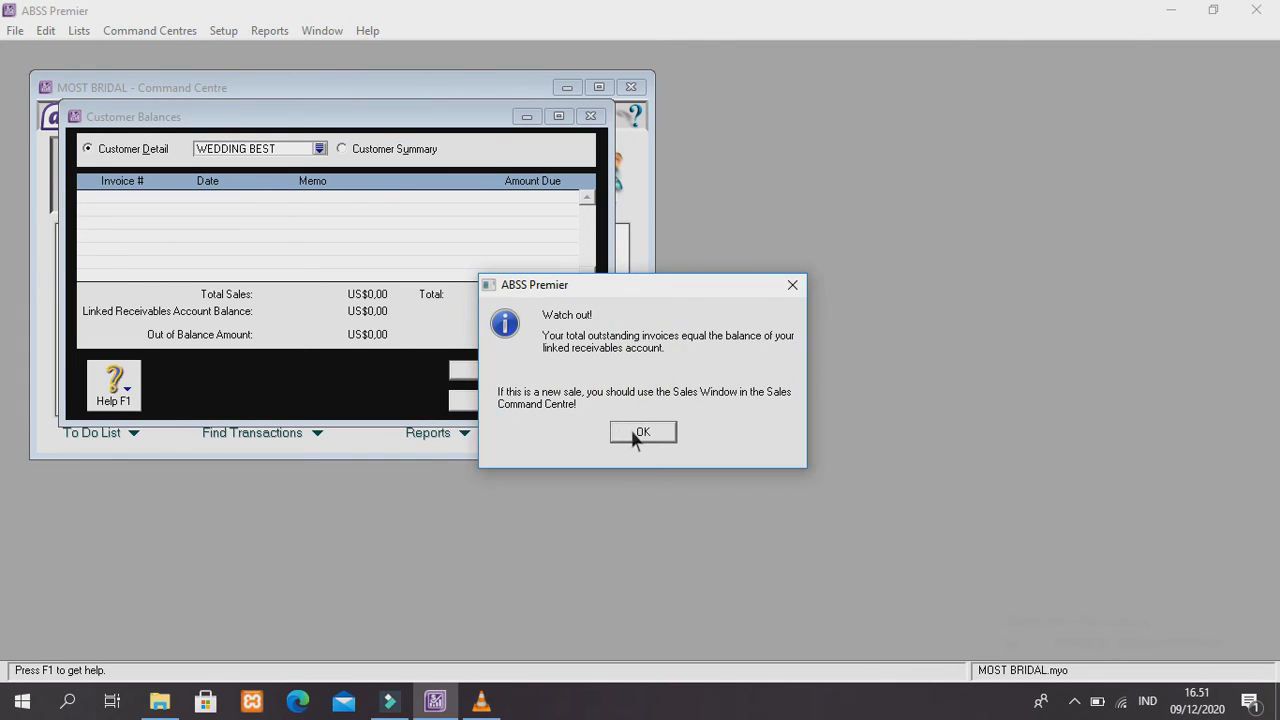
left_click(633, 433)
left_click(332, 197)
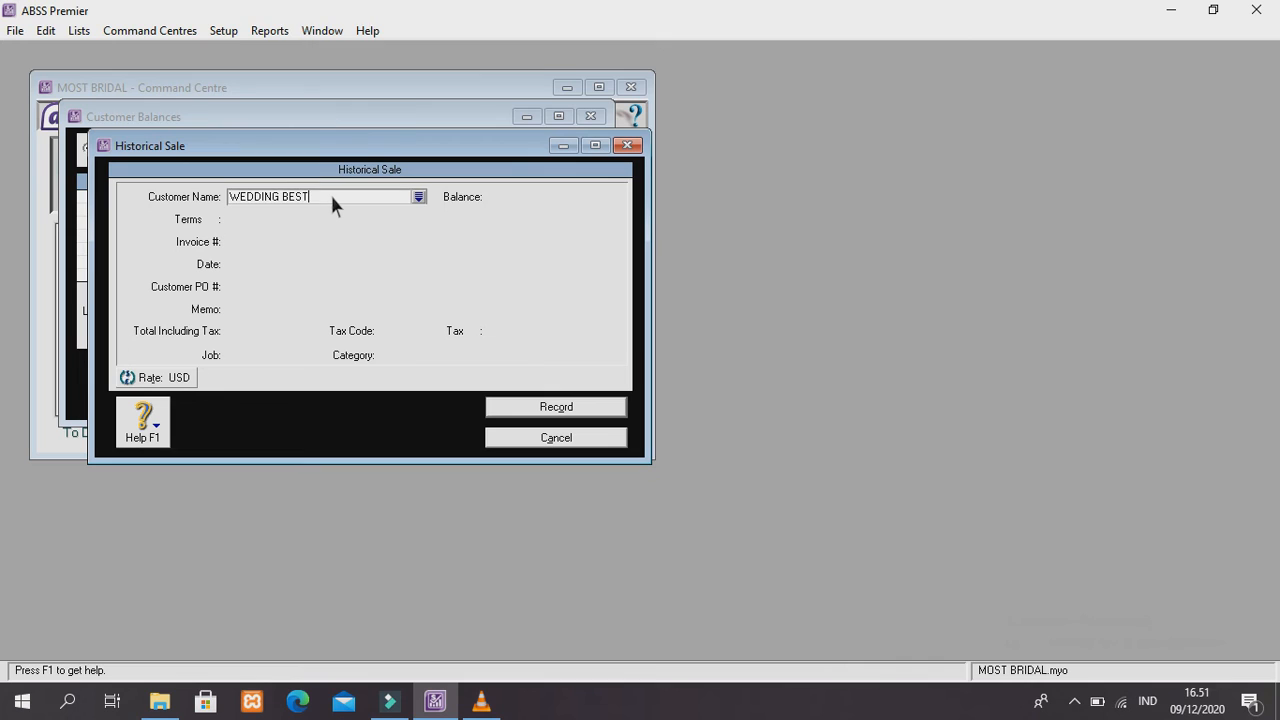
key("Tab")
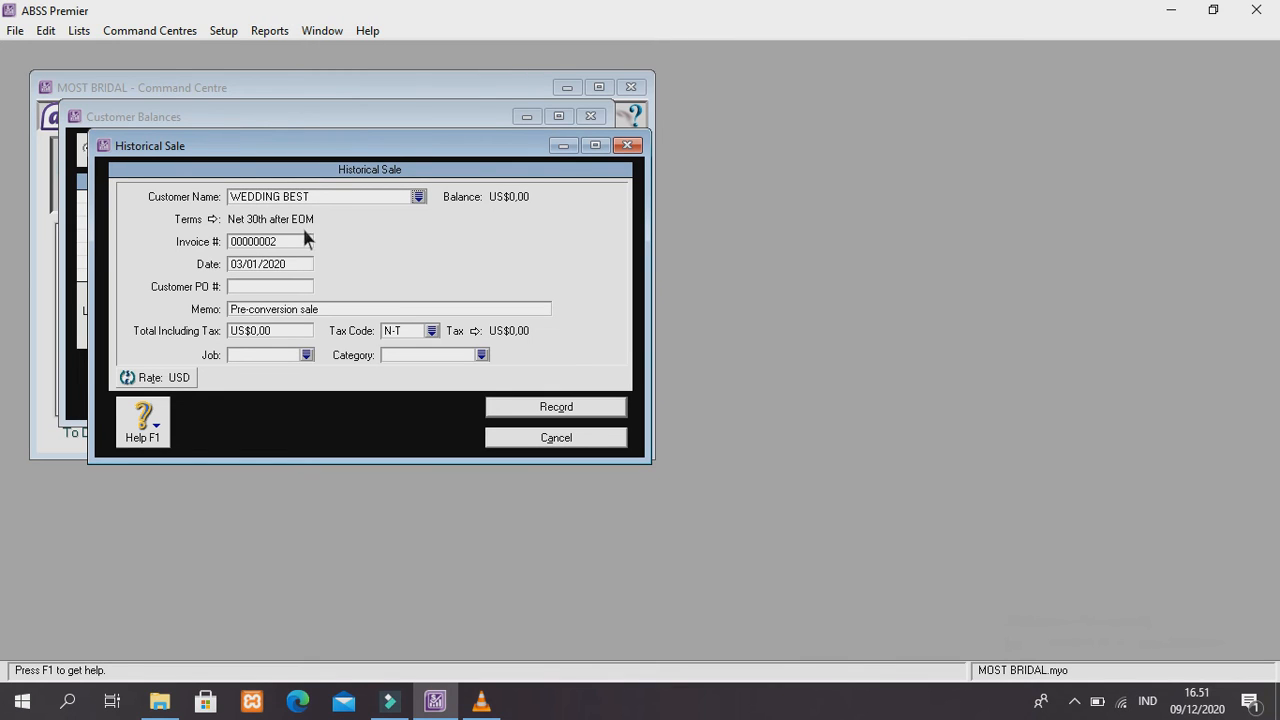
Replace the invoice number with IC-002 and enter customer PO WB-01
left_click(291, 241)
key("BackSpace")
type("IC-002")
left_click(292, 286)
type("WB-01")
Assign job Produk (P) and category Overseas (O) to the sale
left_click(297, 355)
type("0")
left_click(308, 355)
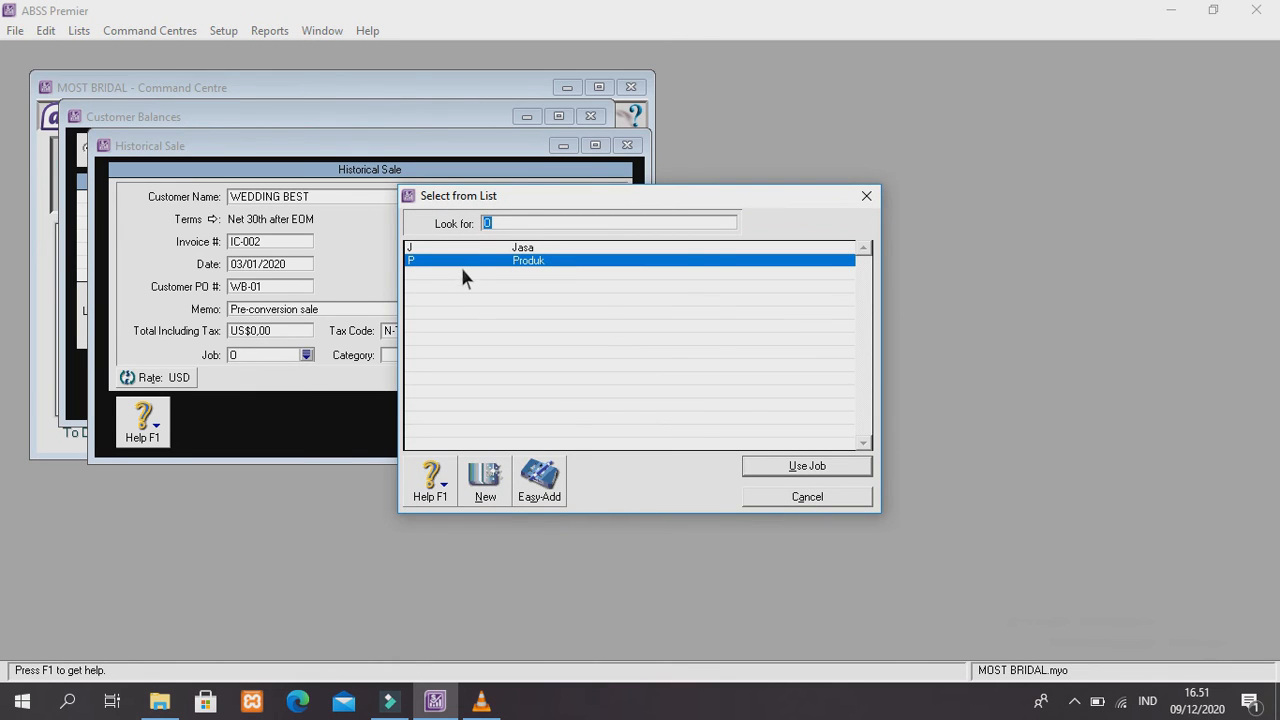
left_click(826, 472)
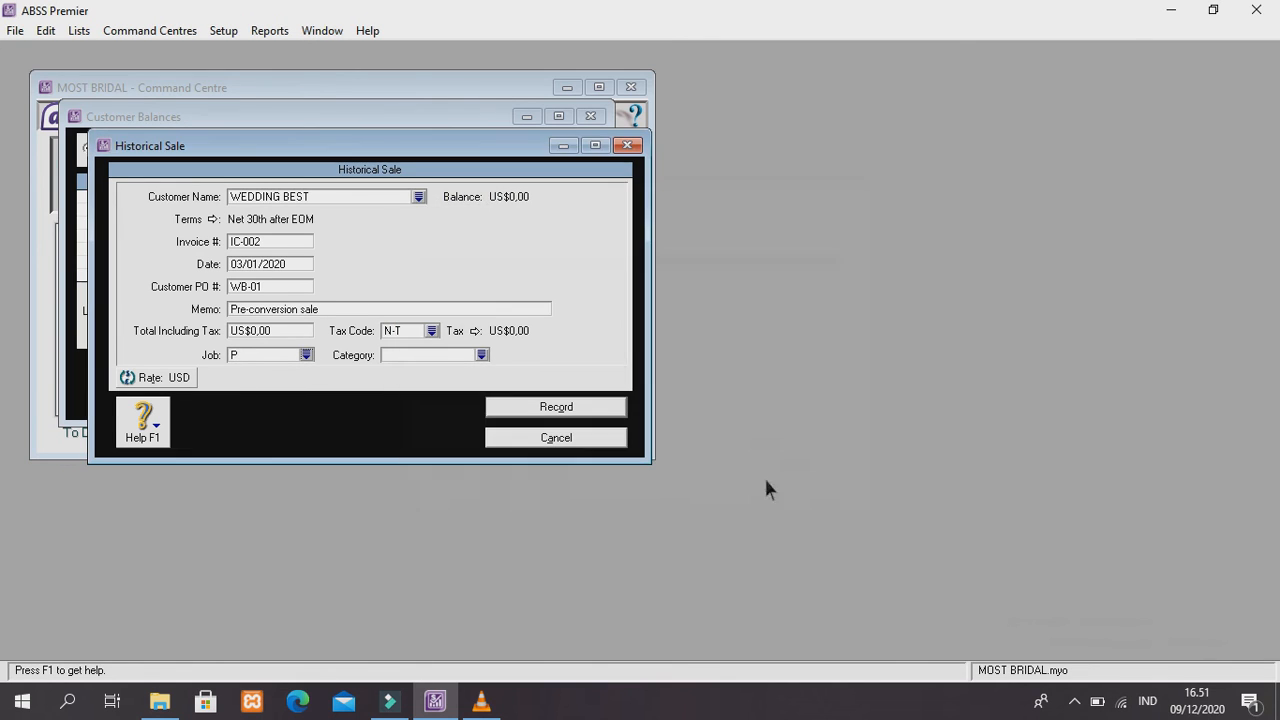
left_click(482, 355)
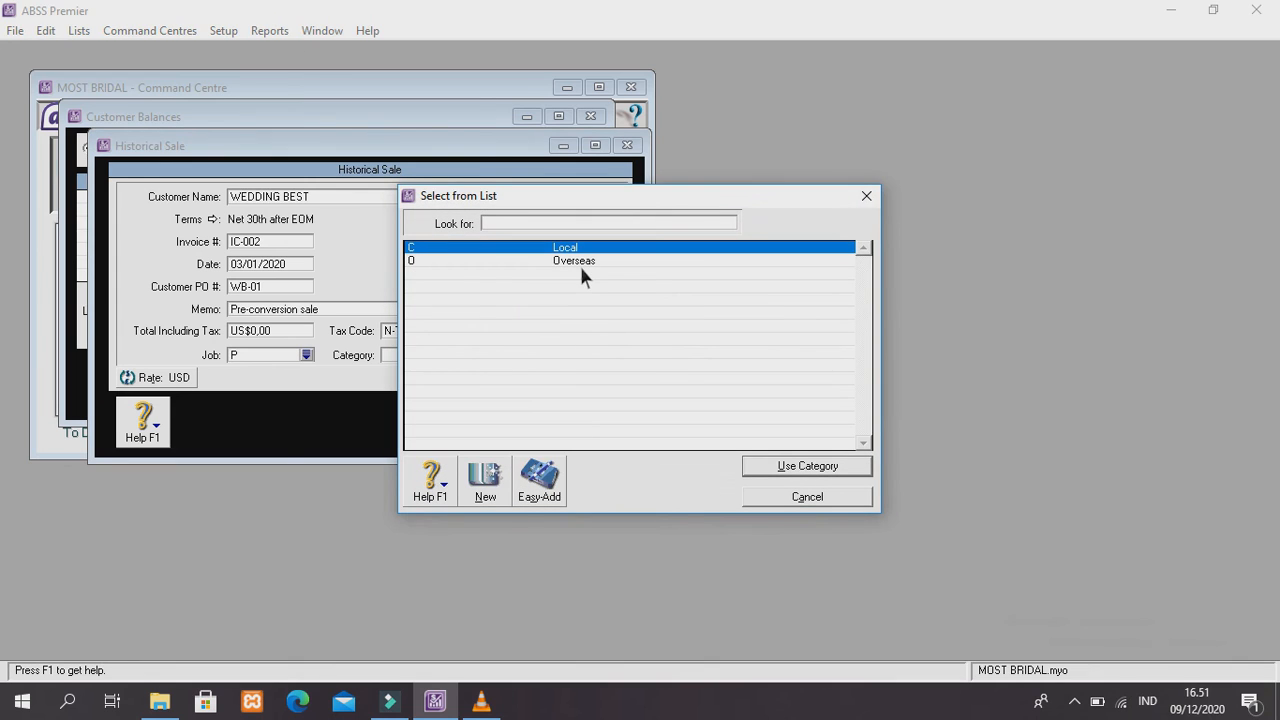
left_click(614, 262)
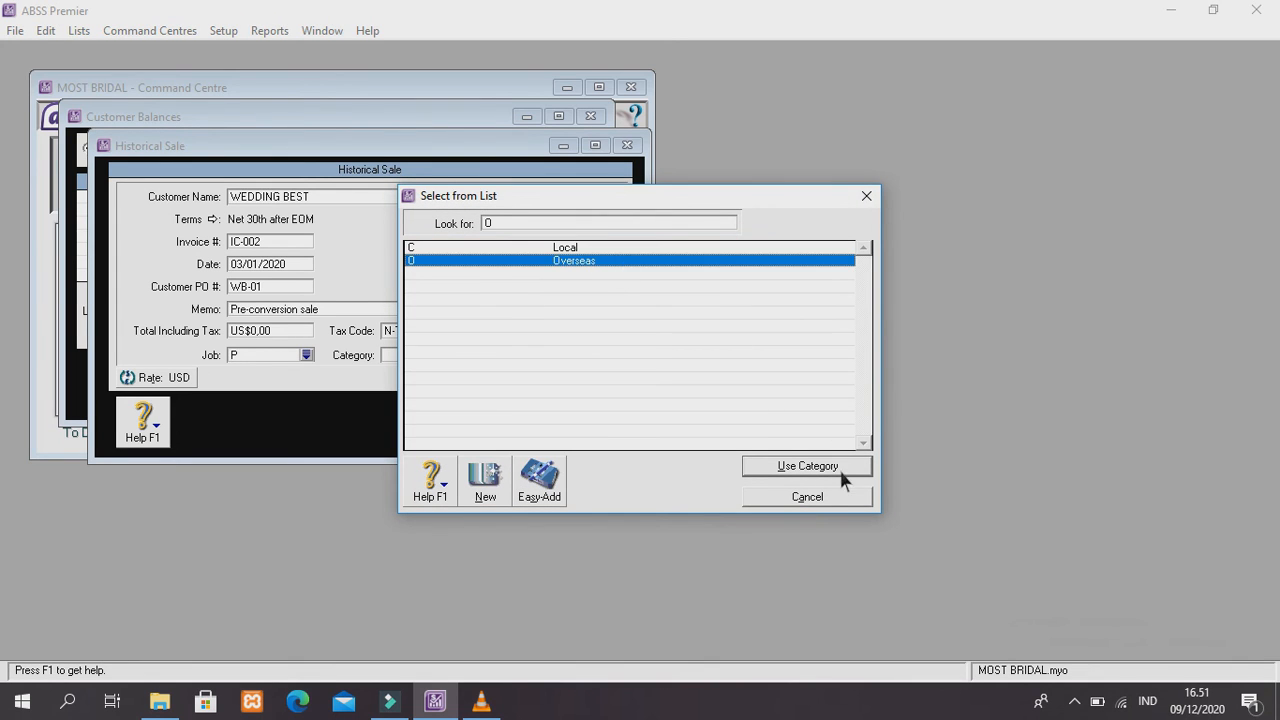
left_click(838, 462)
Enter a US$90,00 total and record the sale despite the duplicate invoice warning
left_click(308, 328)
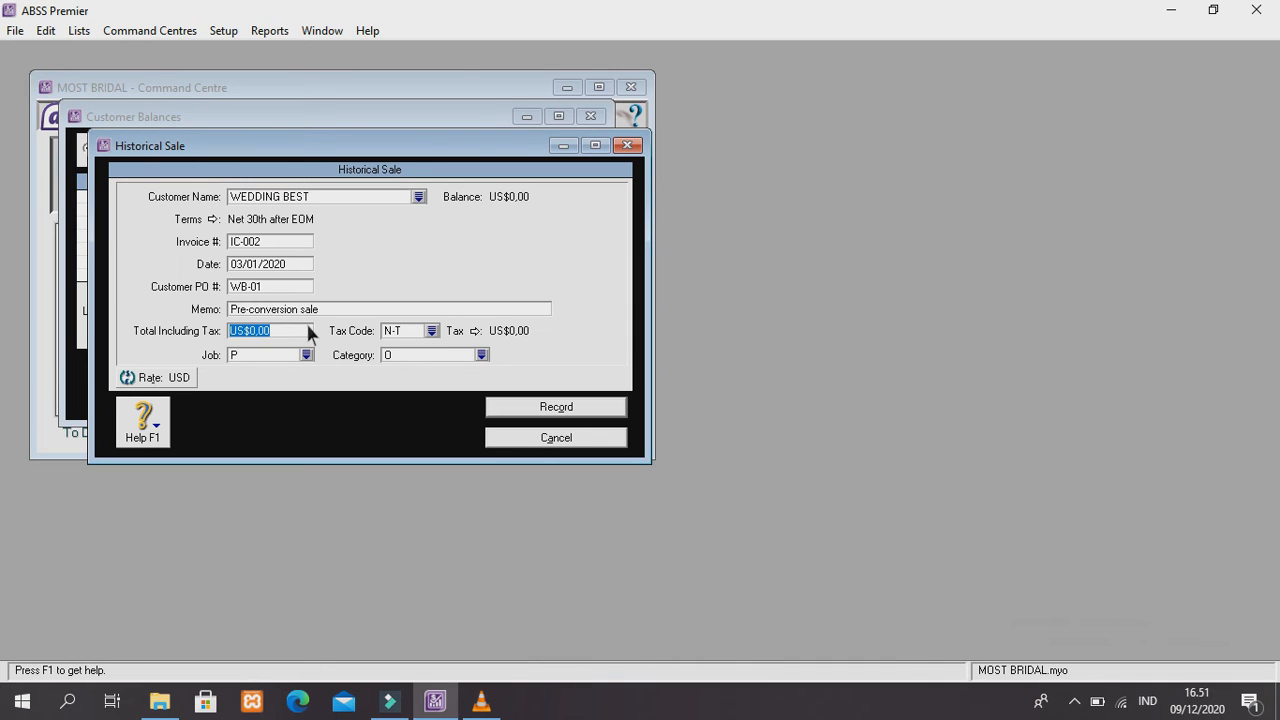
key("BackSpace")
type("90")
key("Tab")
left_click(589, 400)
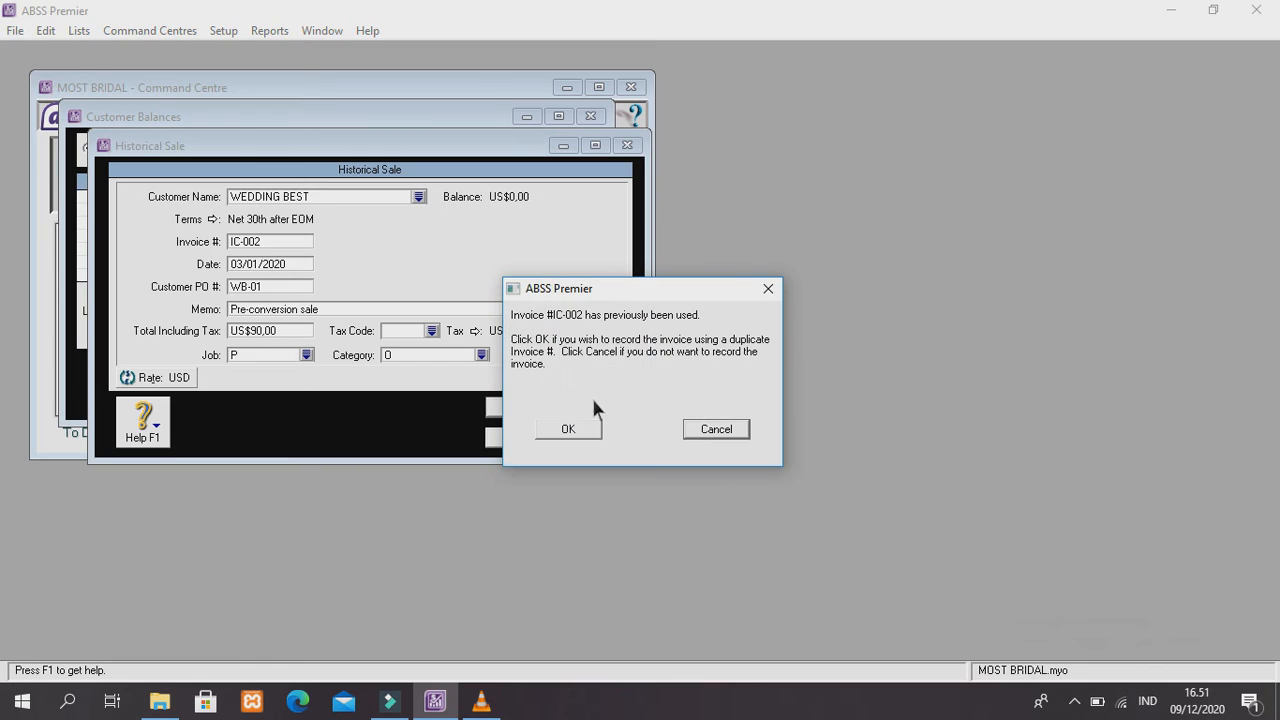
left_click(599, 429)
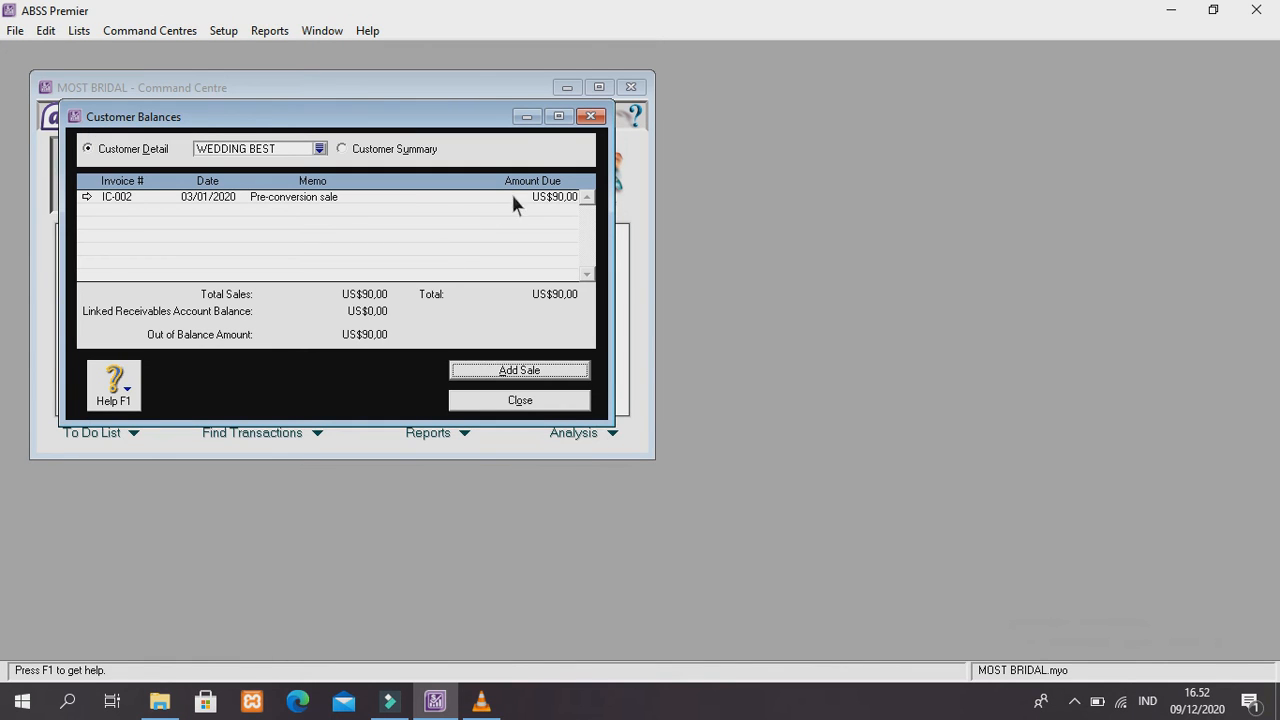
Select PART BEAUTY and start a new historical sale with its defaults
left_click(319, 148)
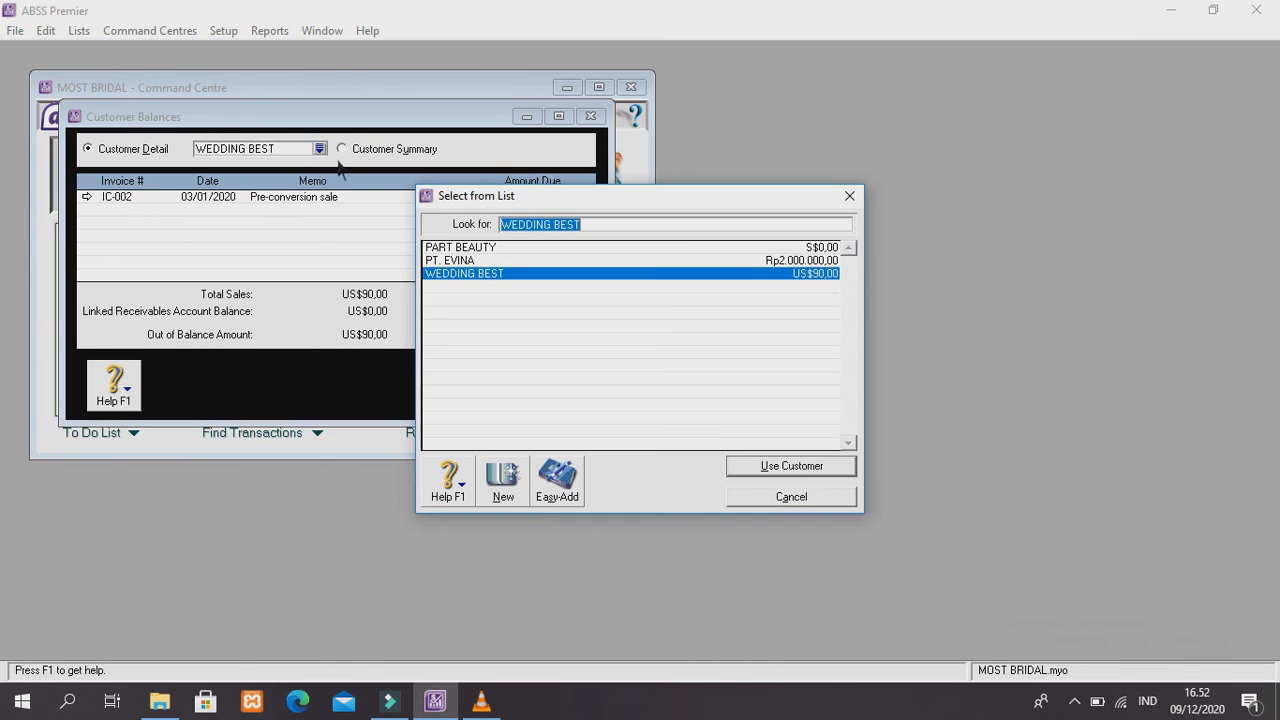
left_click(452, 249)
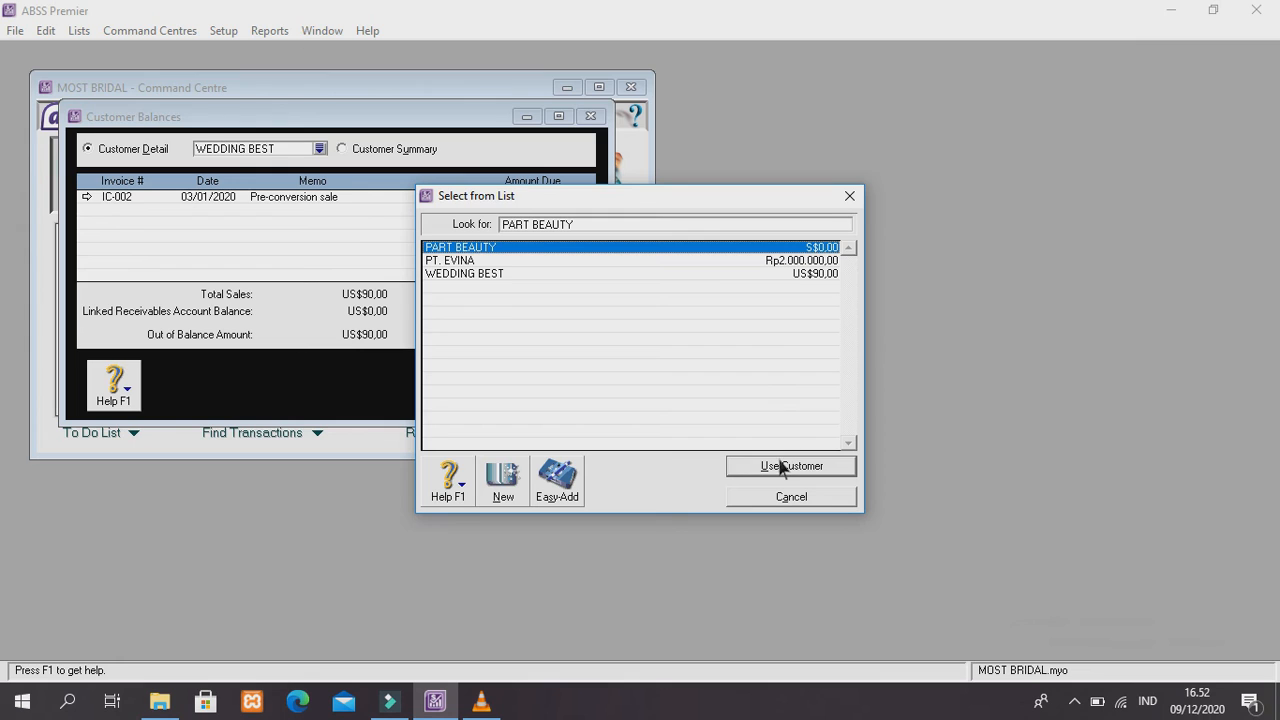
left_click(779, 466)
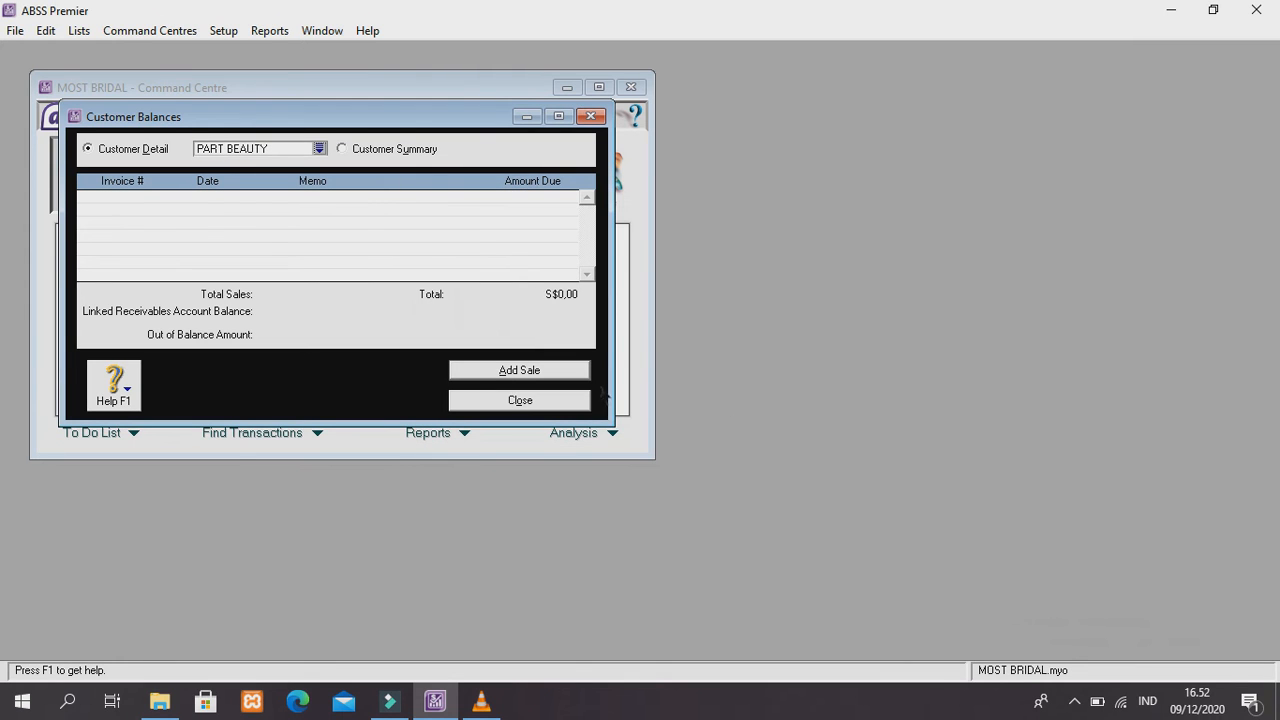
left_click(538, 371)
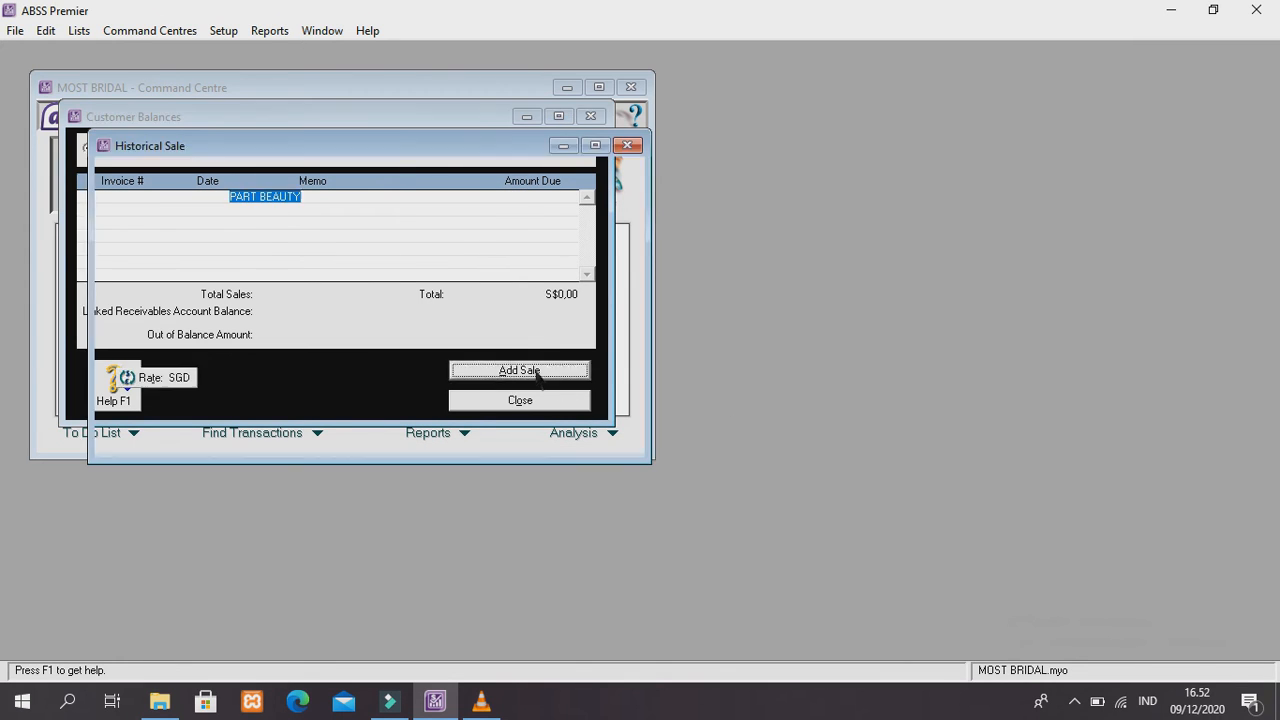
key("Tab")
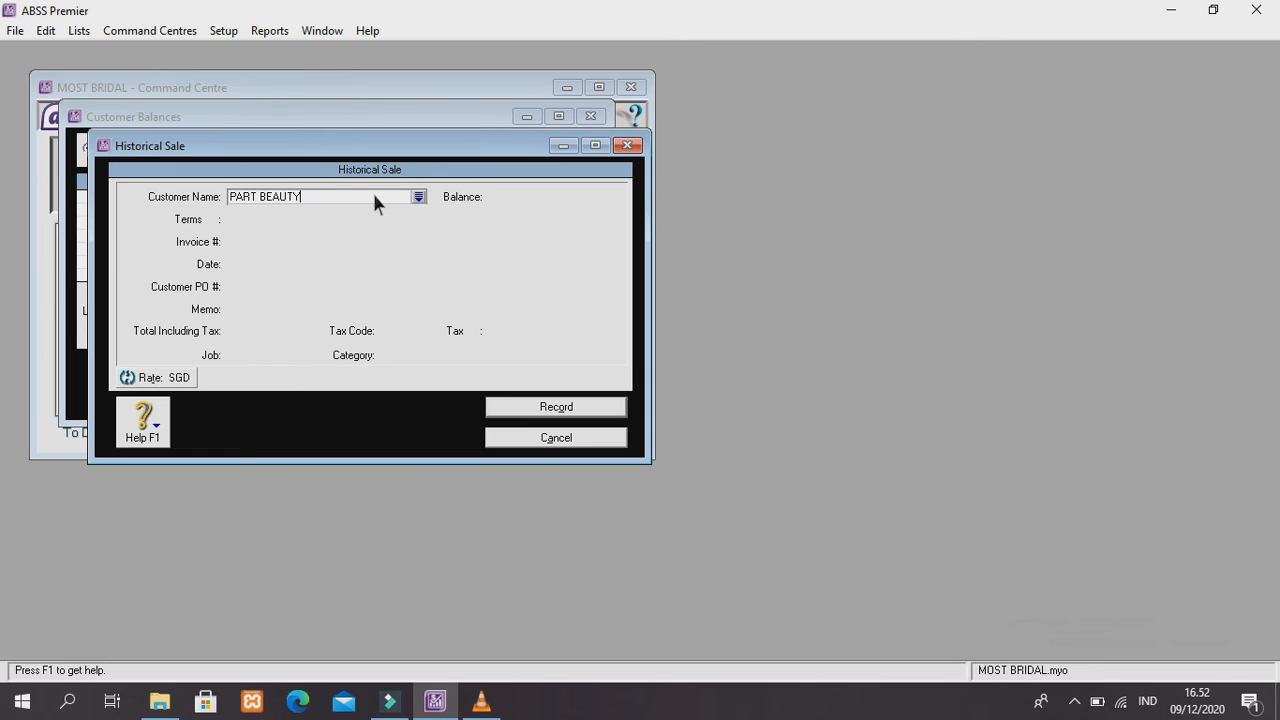
Enter invoice IC-003 and customer PO PB-01
left_click(300, 238)
key("BackSpace")
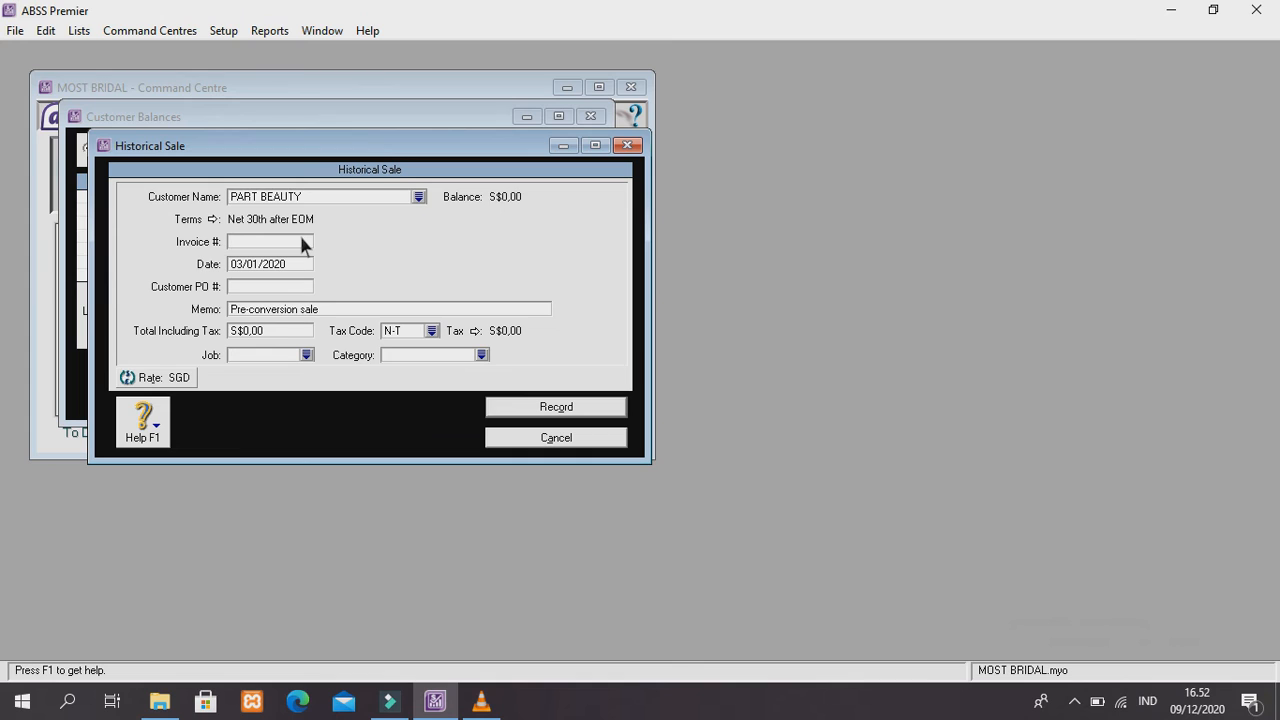
type("IC-003")
left_click(297, 287)
type("PB-01")
Assign job Produk (P) and category Overseas (O) to the sale
left_click(306, 355)
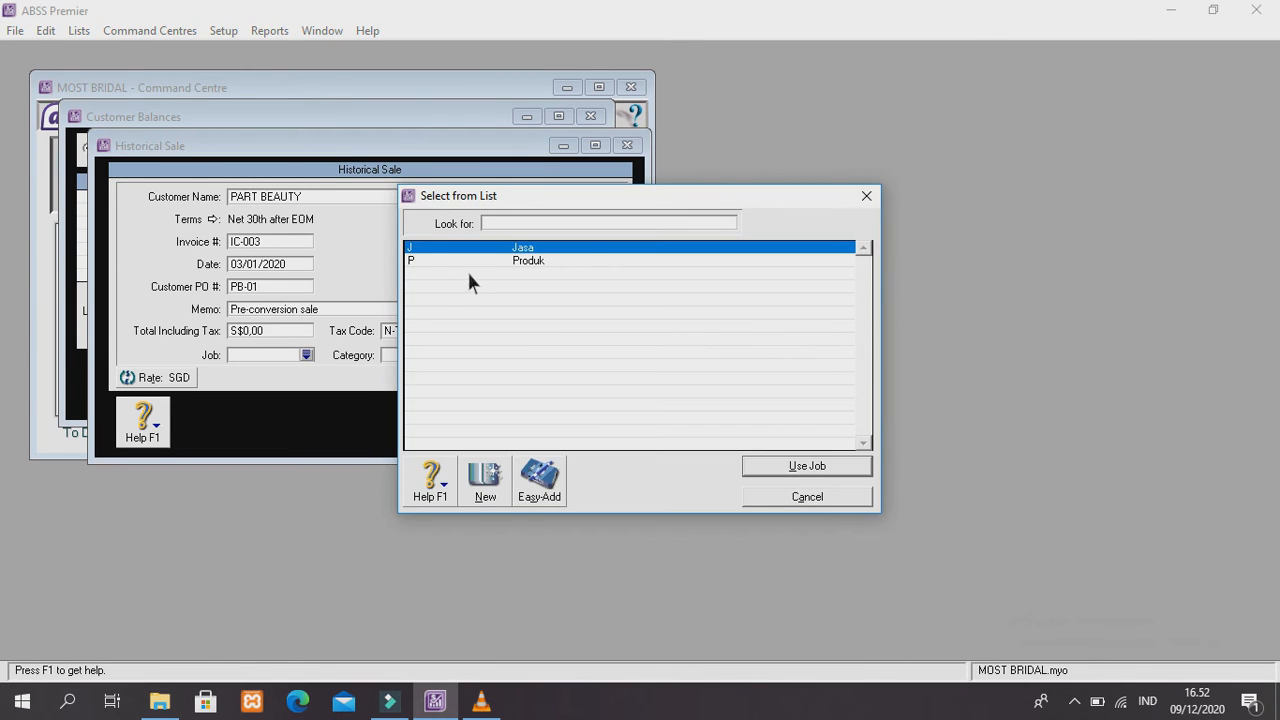
type("P")
left_click(812, 466)
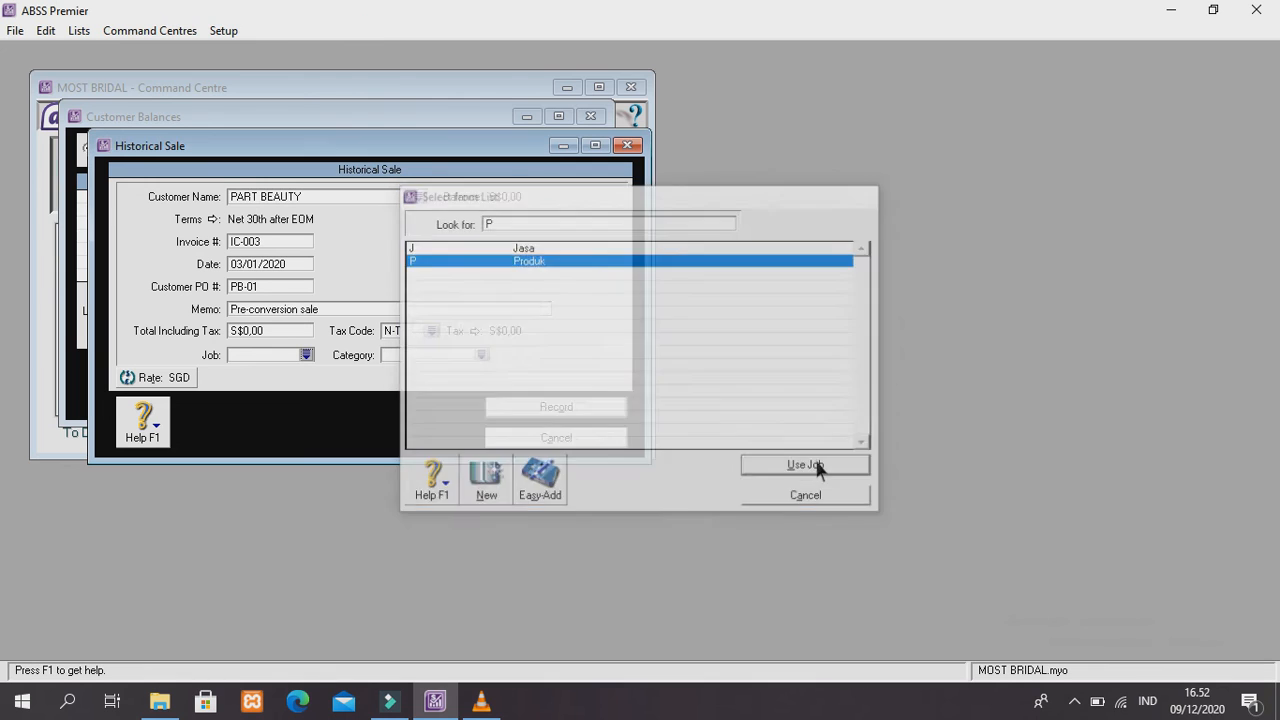
left_click(482, 355)
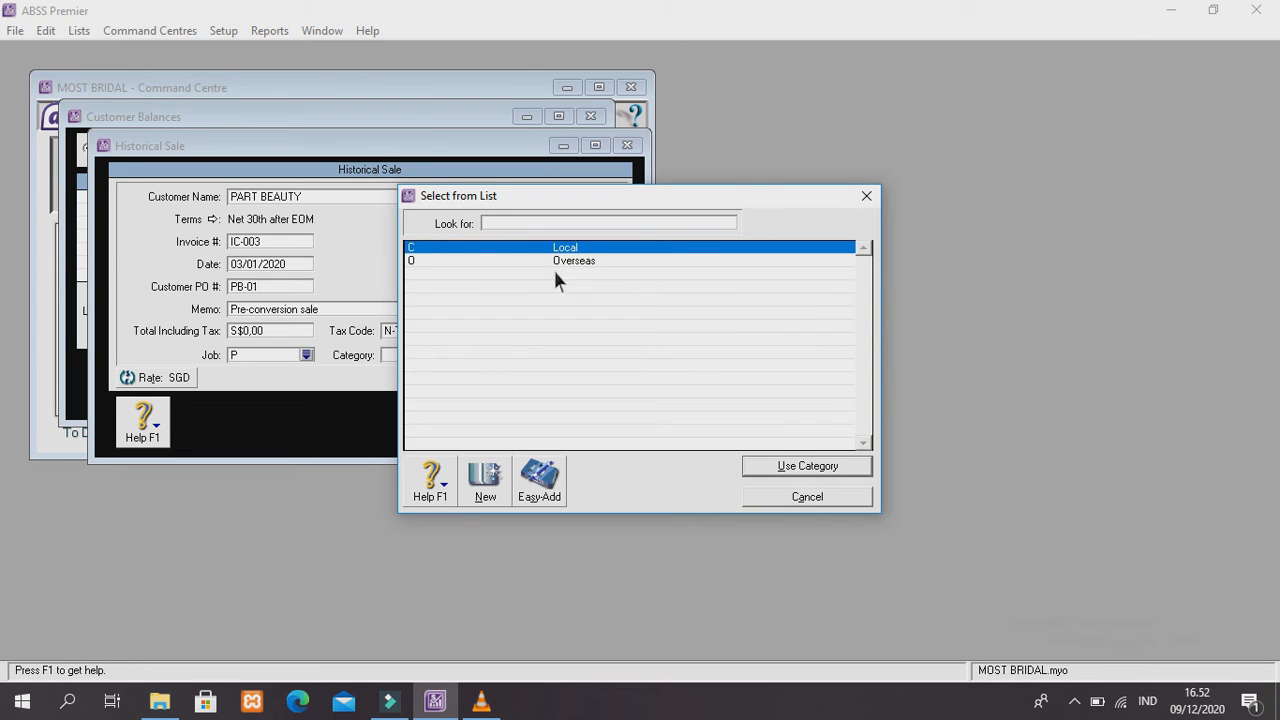
left_click(573, 264)
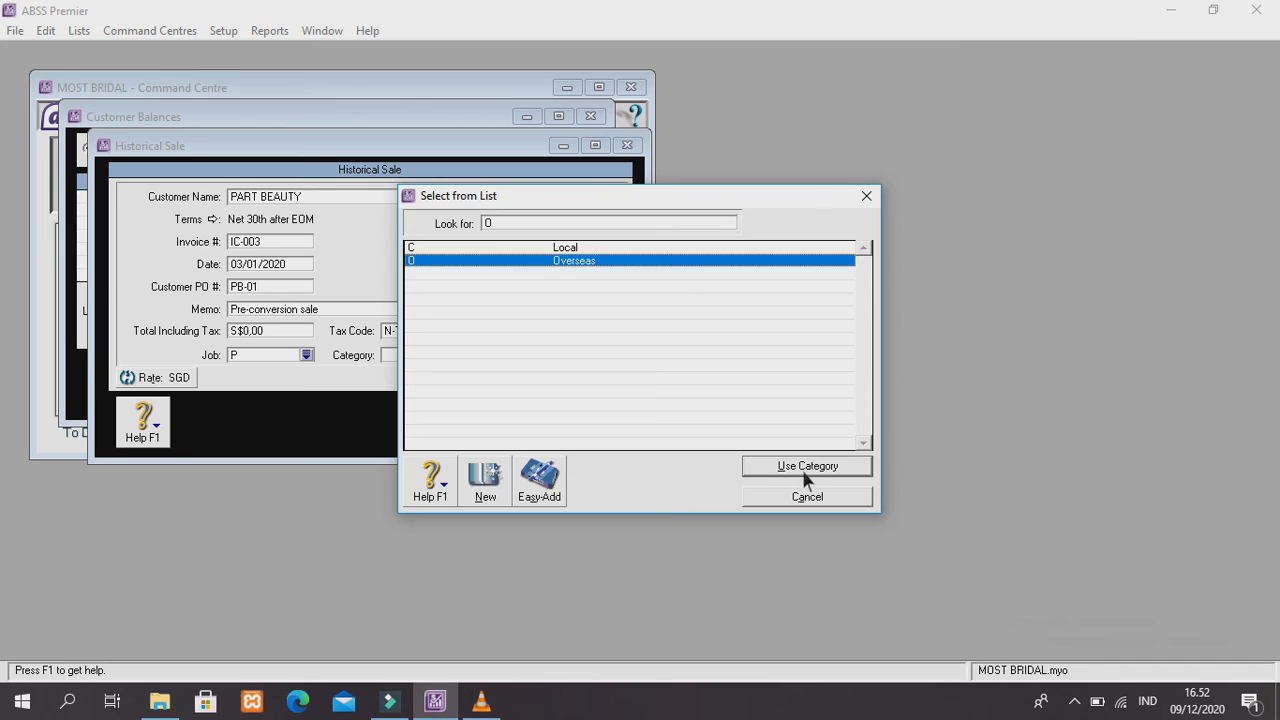
left_click(806, 468)
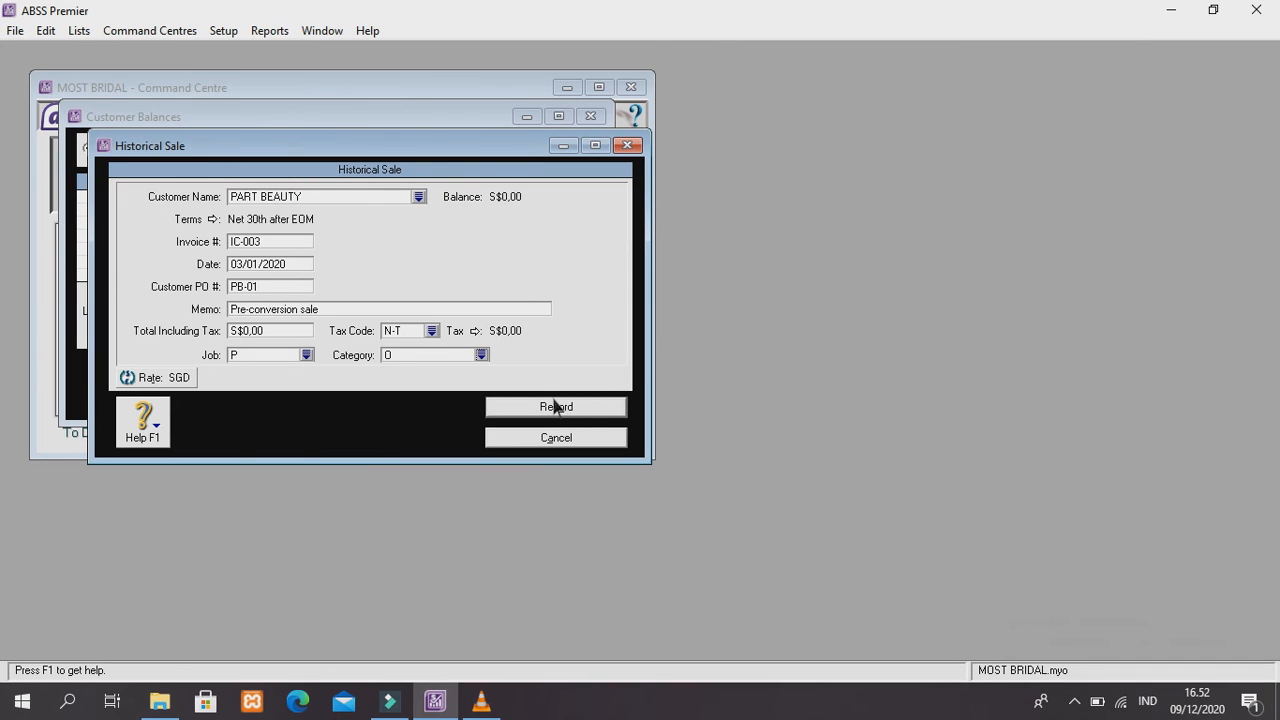
Enter the S$90,00 total and attempt to record the sale
left_click(287, 333)
key("BackSpace")
type("90")
key("Tab")
left_click(538, 412)
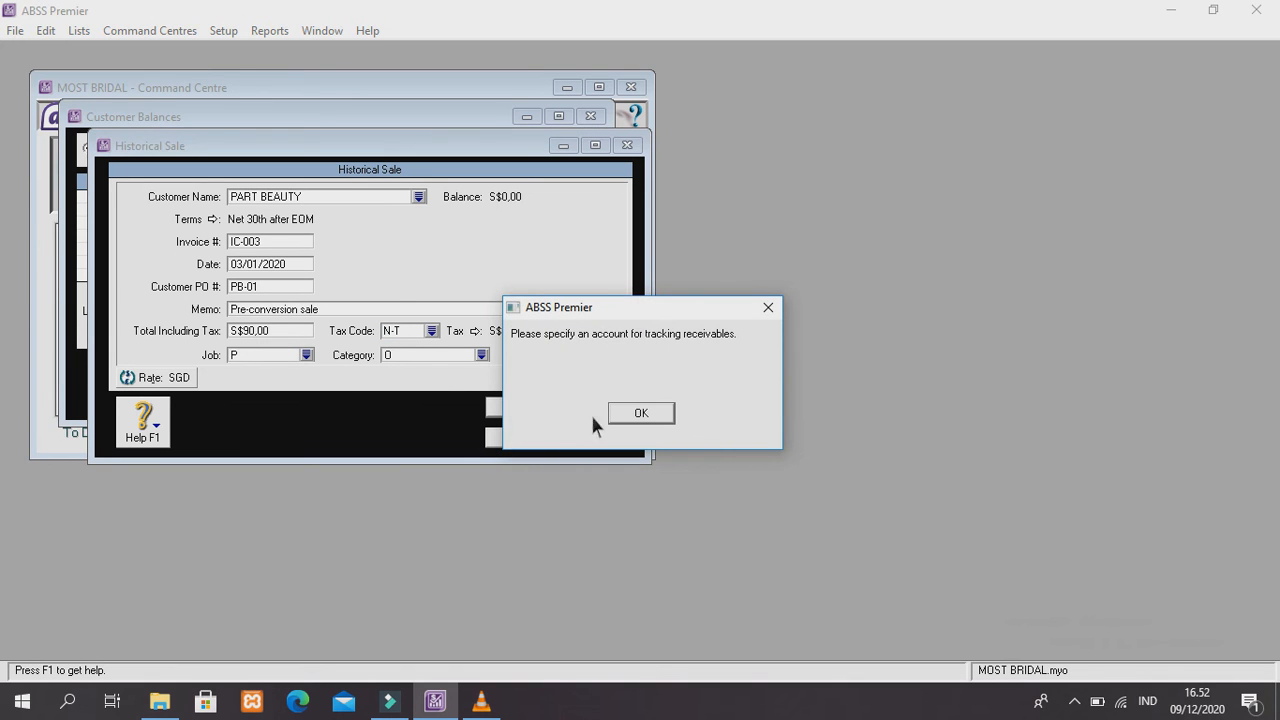
Track SGD receivables in 1-2160 Bank (SGD), record the sale, and close Customer Balances
left_click(630, 417)
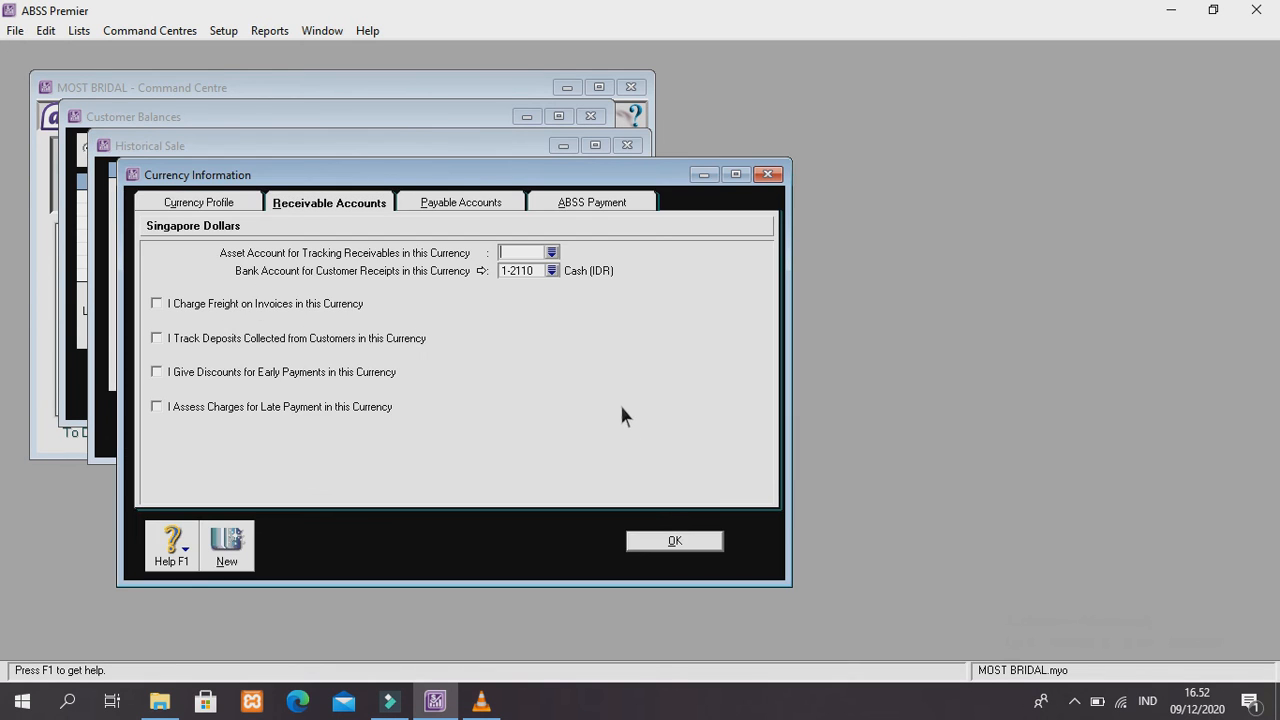
left_click(551, 252)
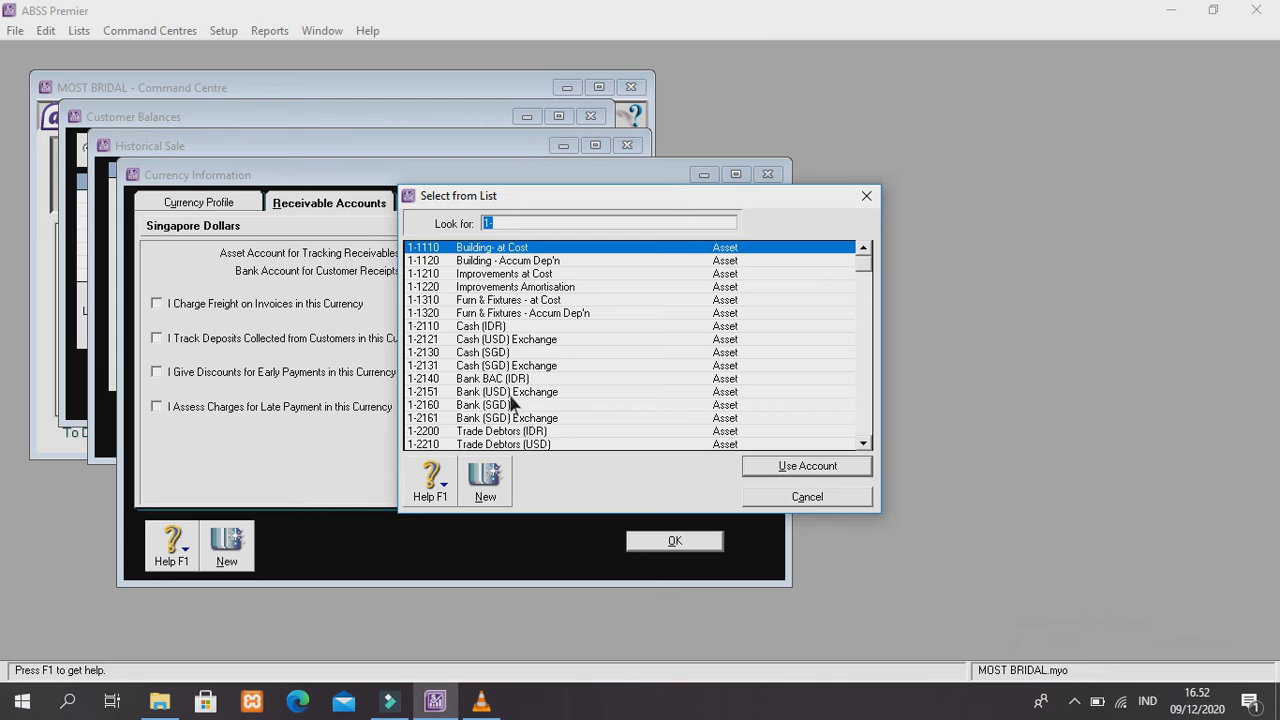
left_click(512, 403)
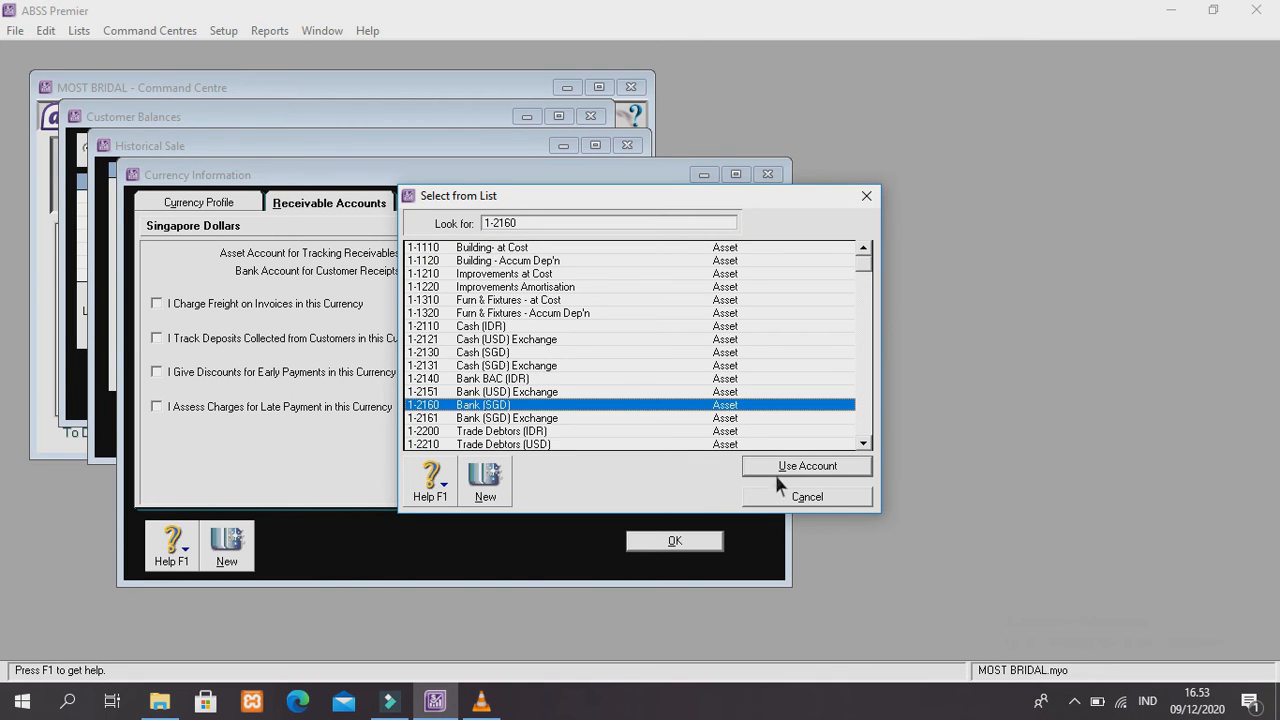
left_click(776, 468)
left_click(672, 541)
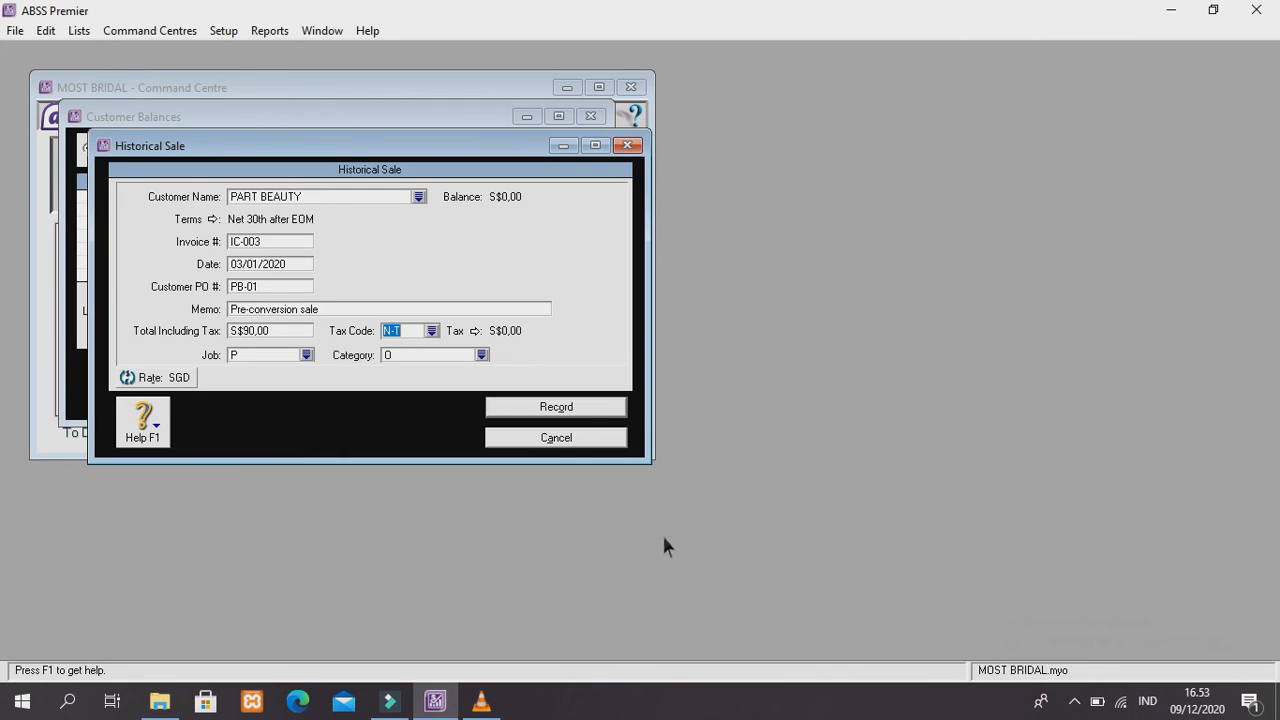
left_click(572, 407)
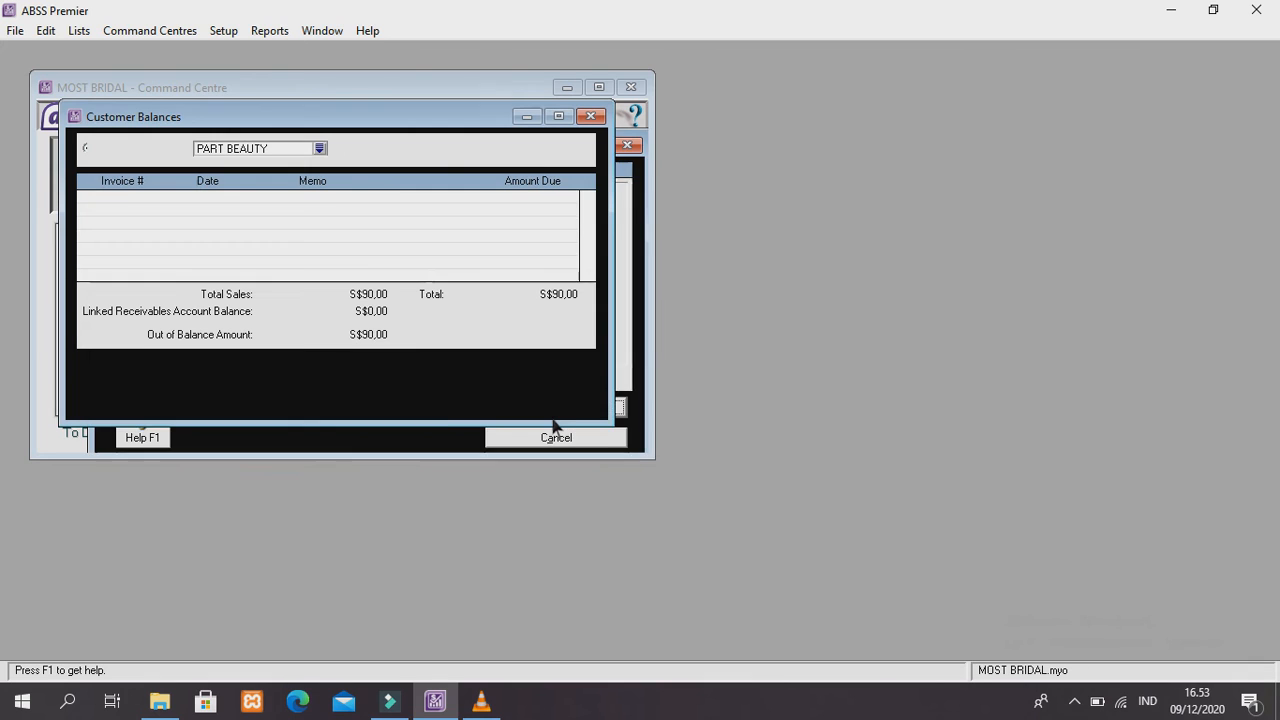
left_click(390, 150)
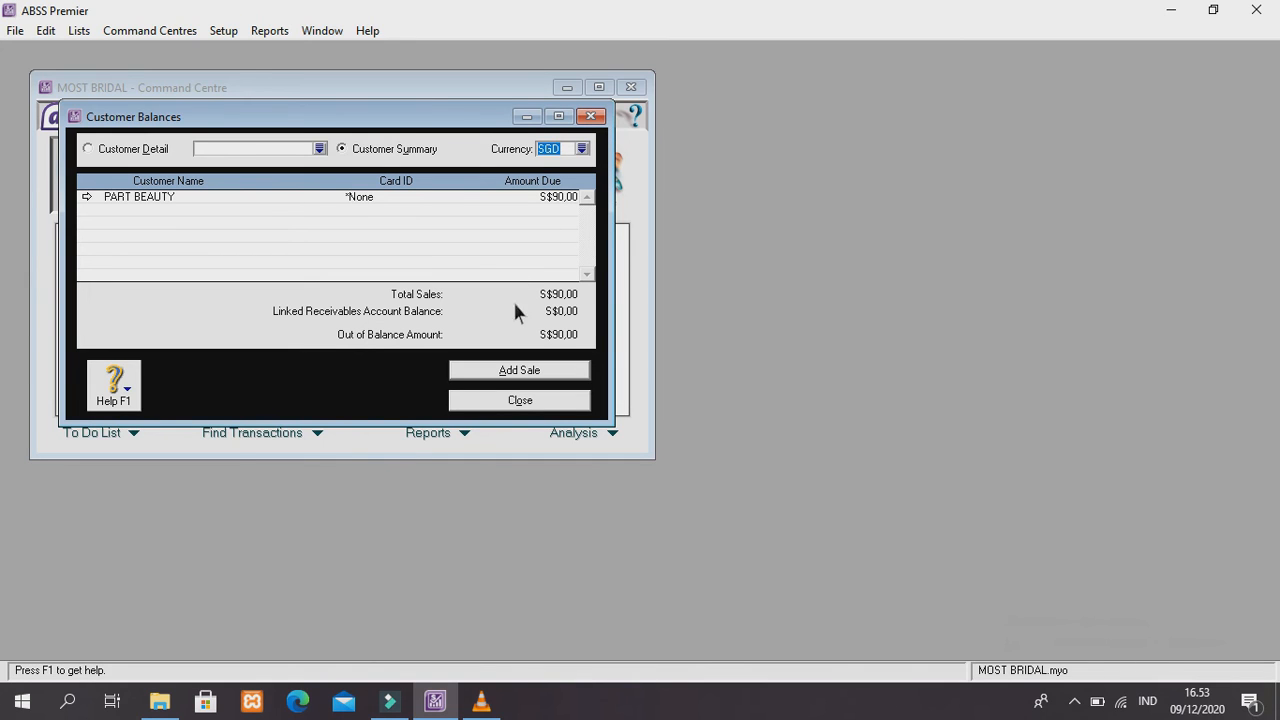
left_click(518, 400)
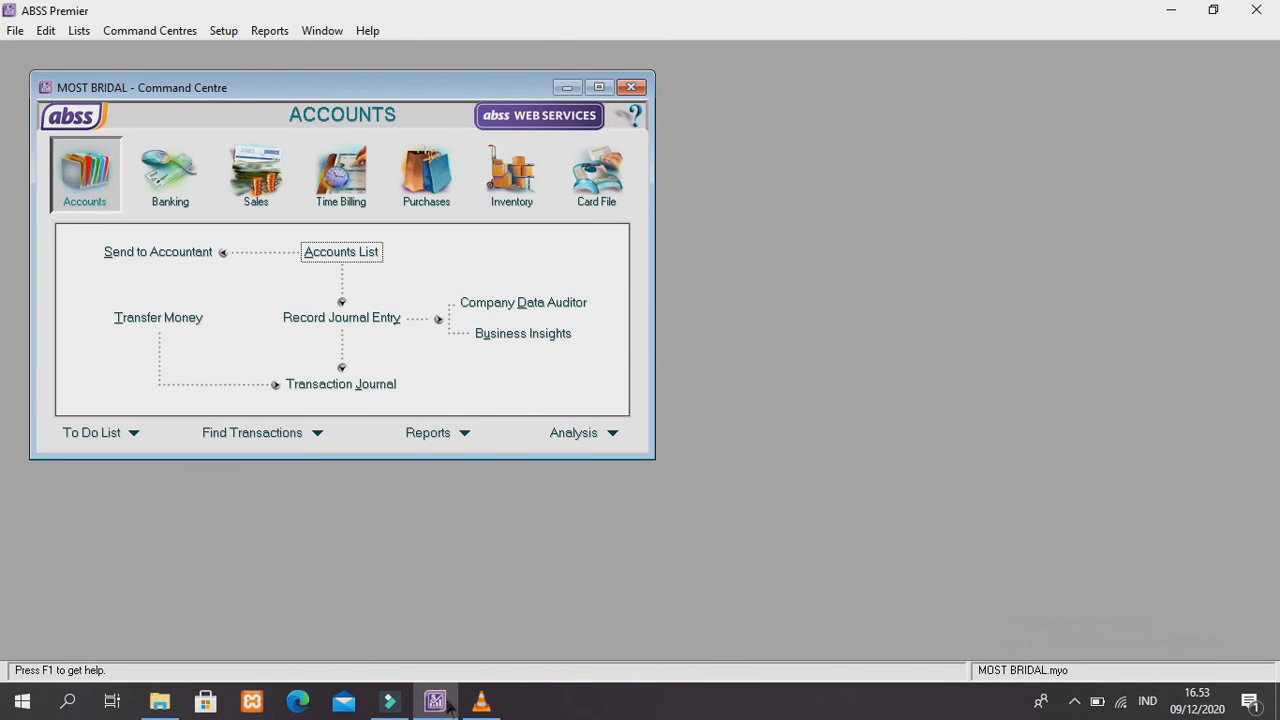
left_click(481, 701)
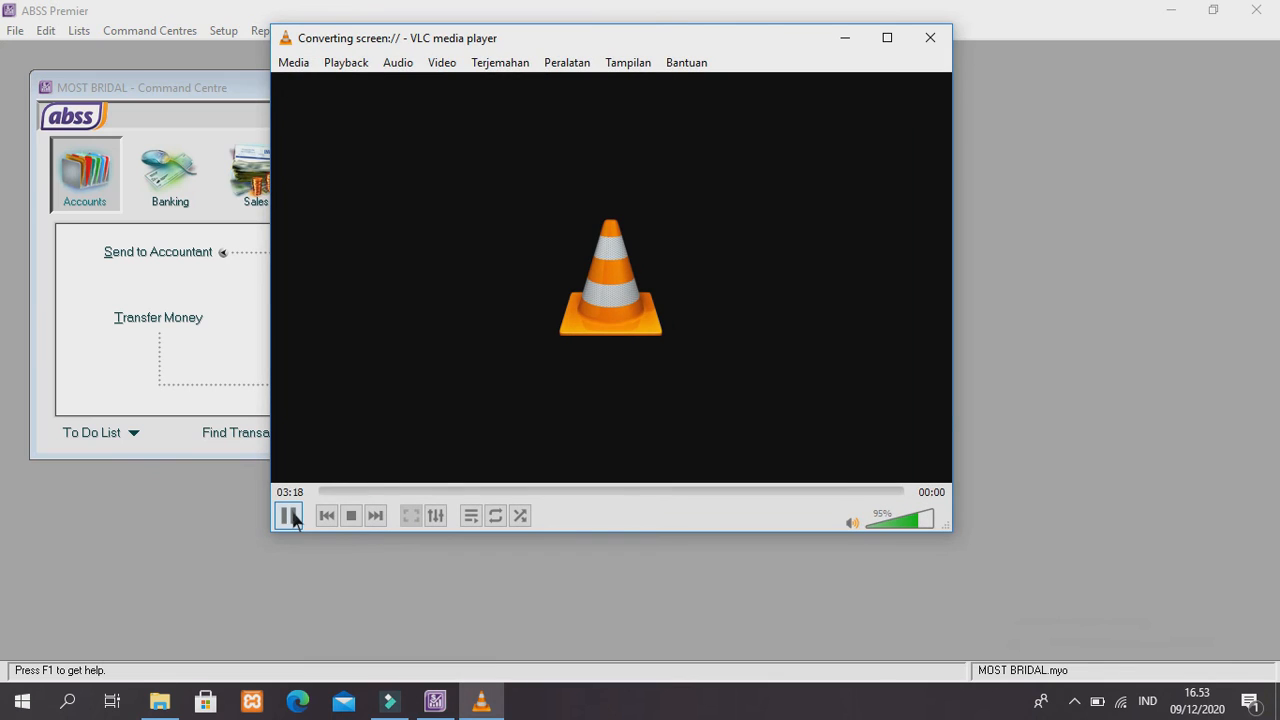
left_click(289, 516)
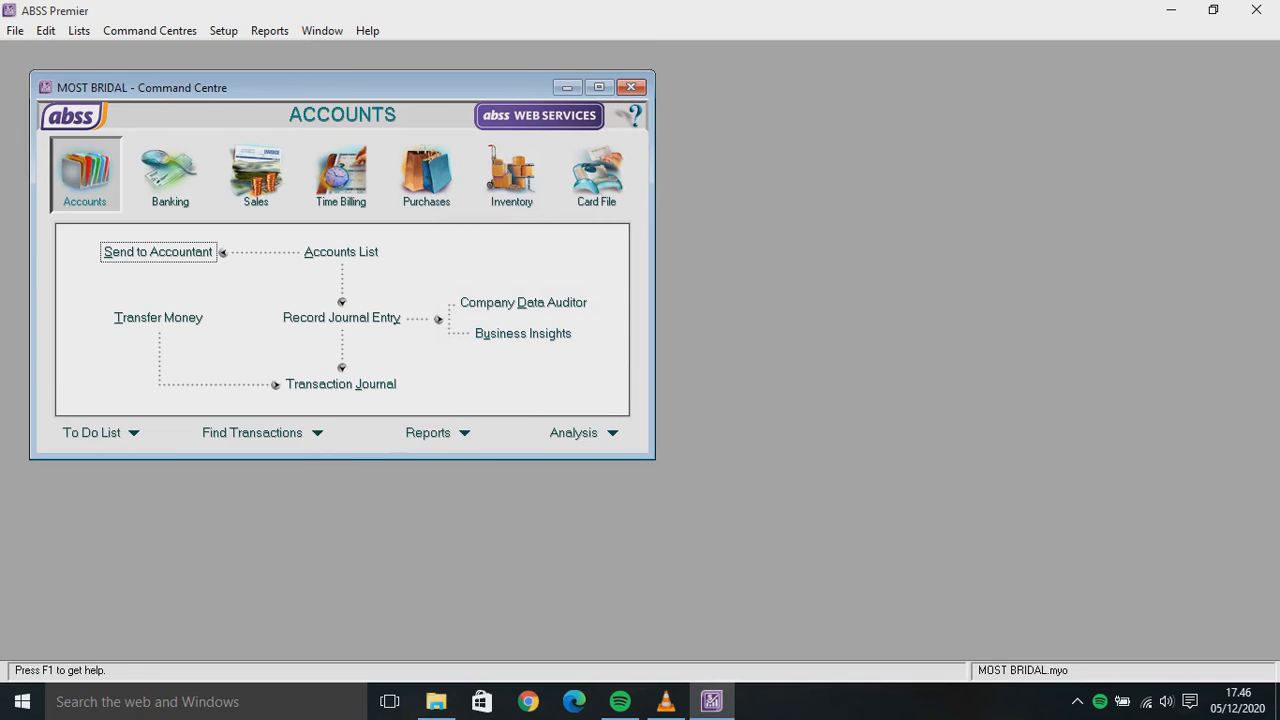
left_click(223, 30)
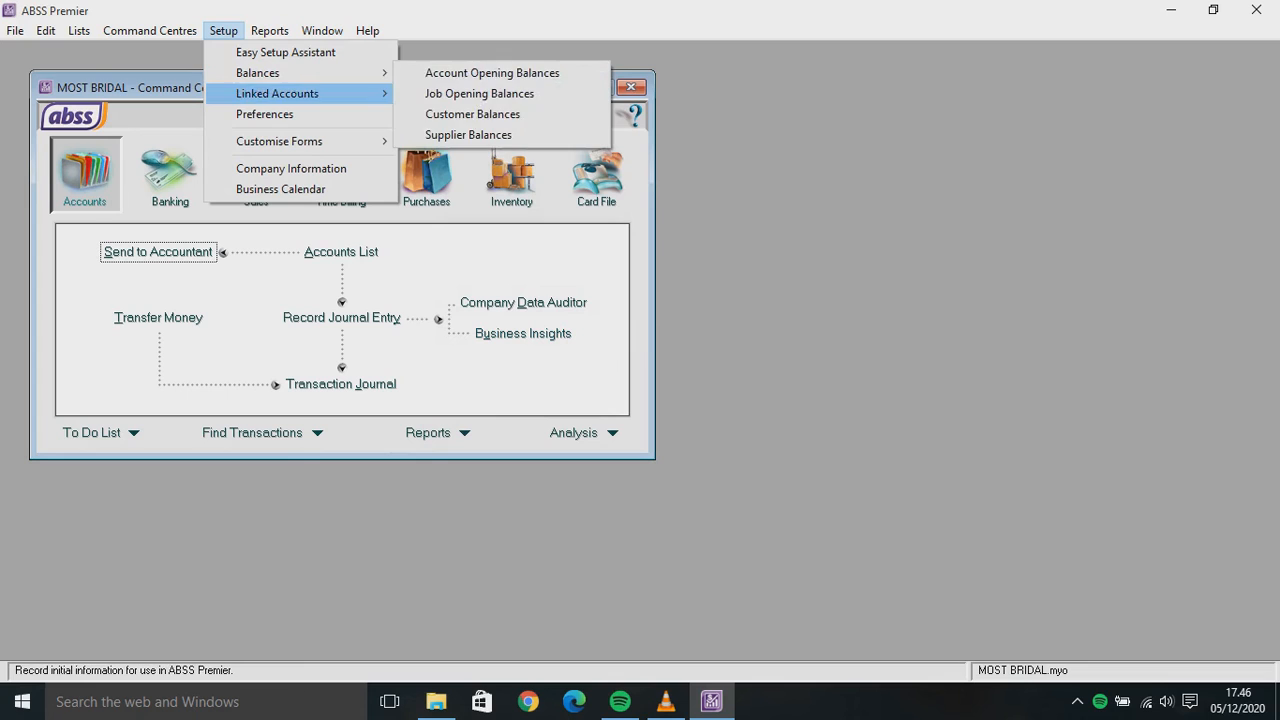
mouse_move(300, 72)
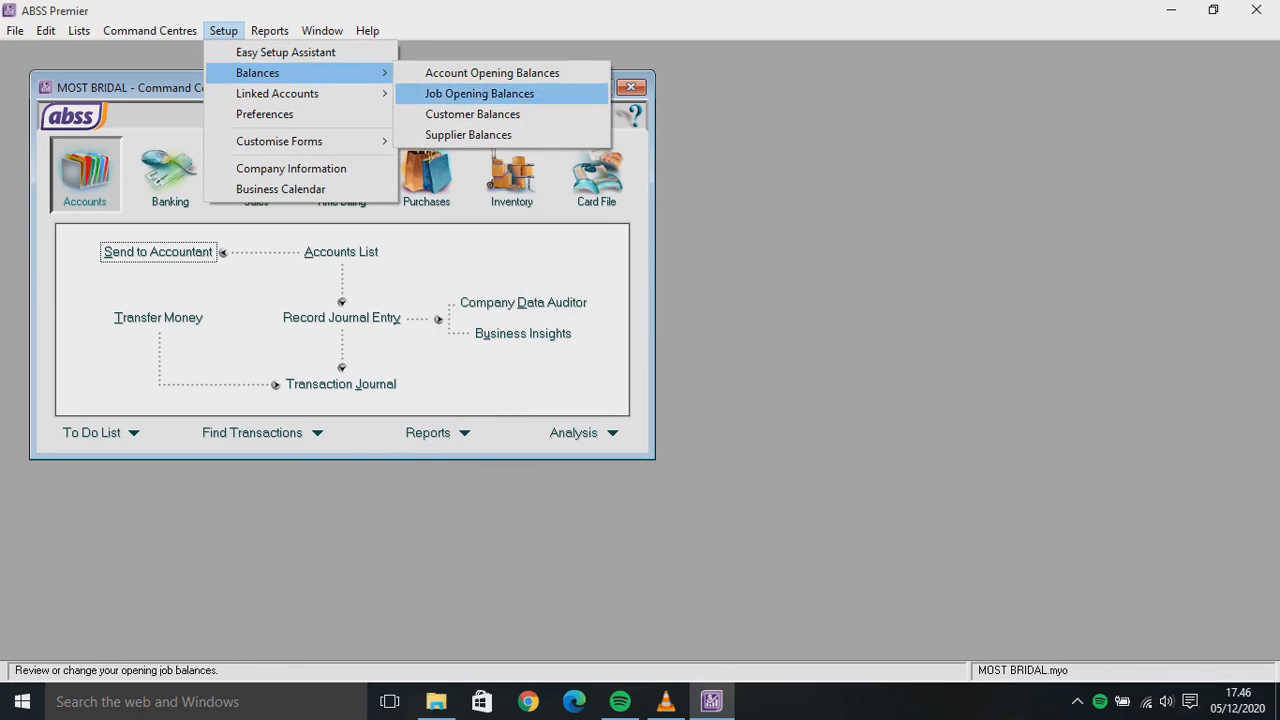
left_click(470, 135)
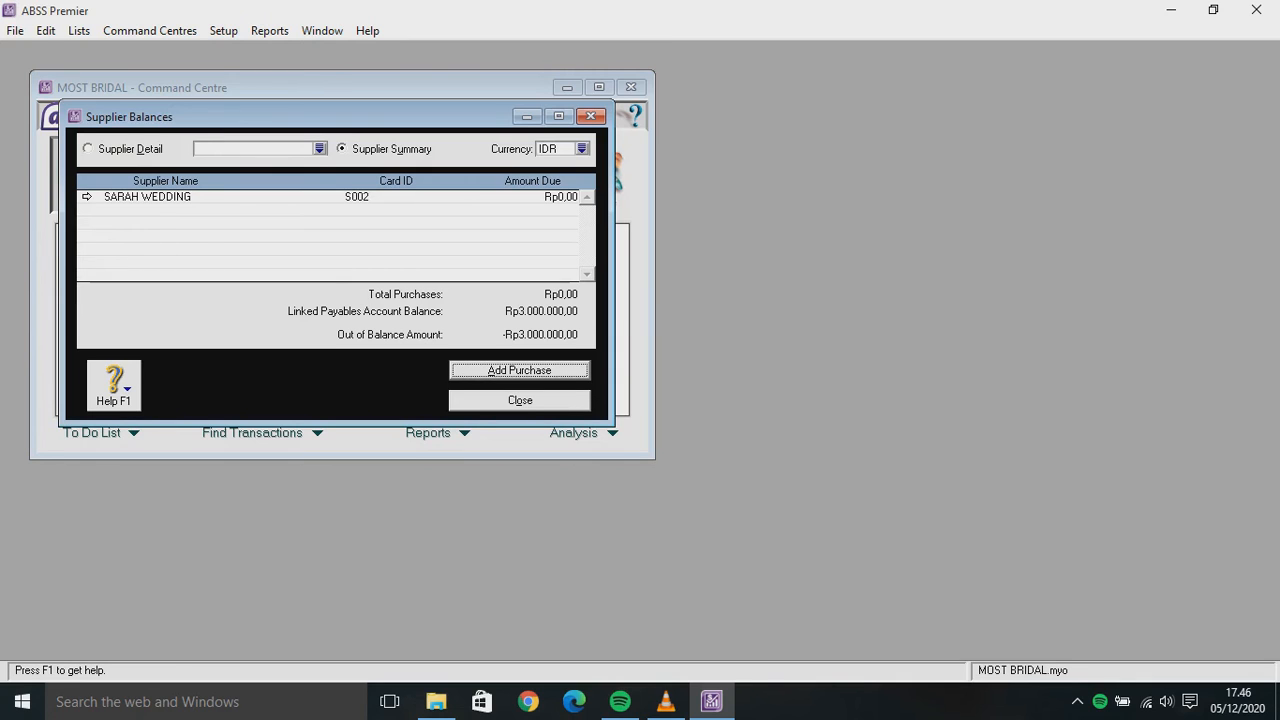
key("Return")
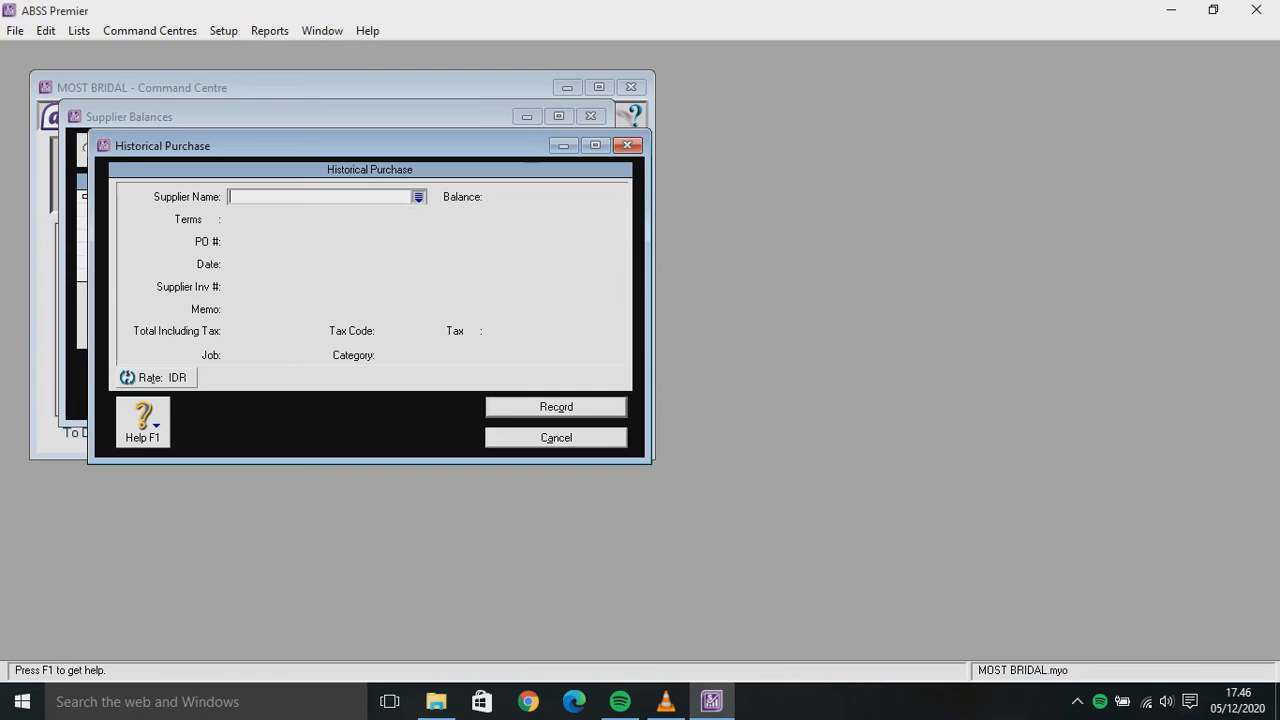
key("Tab")
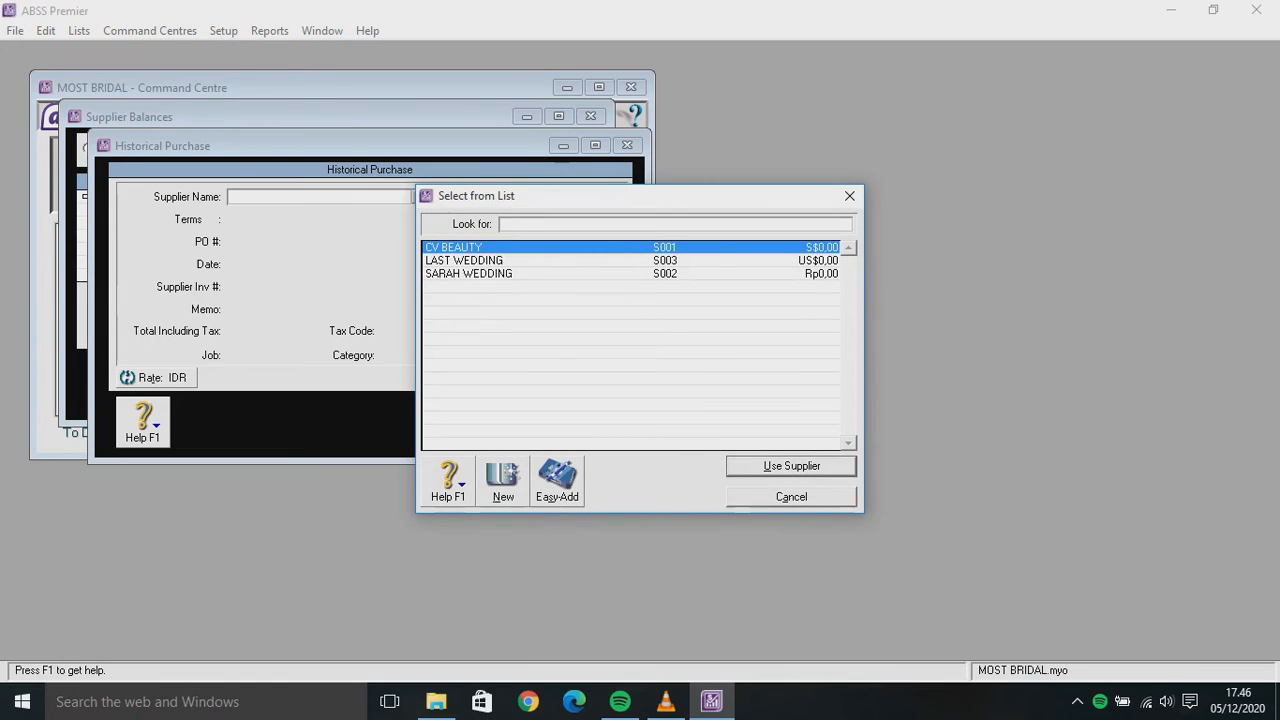
key("Down")
key("Down")
key("Return")
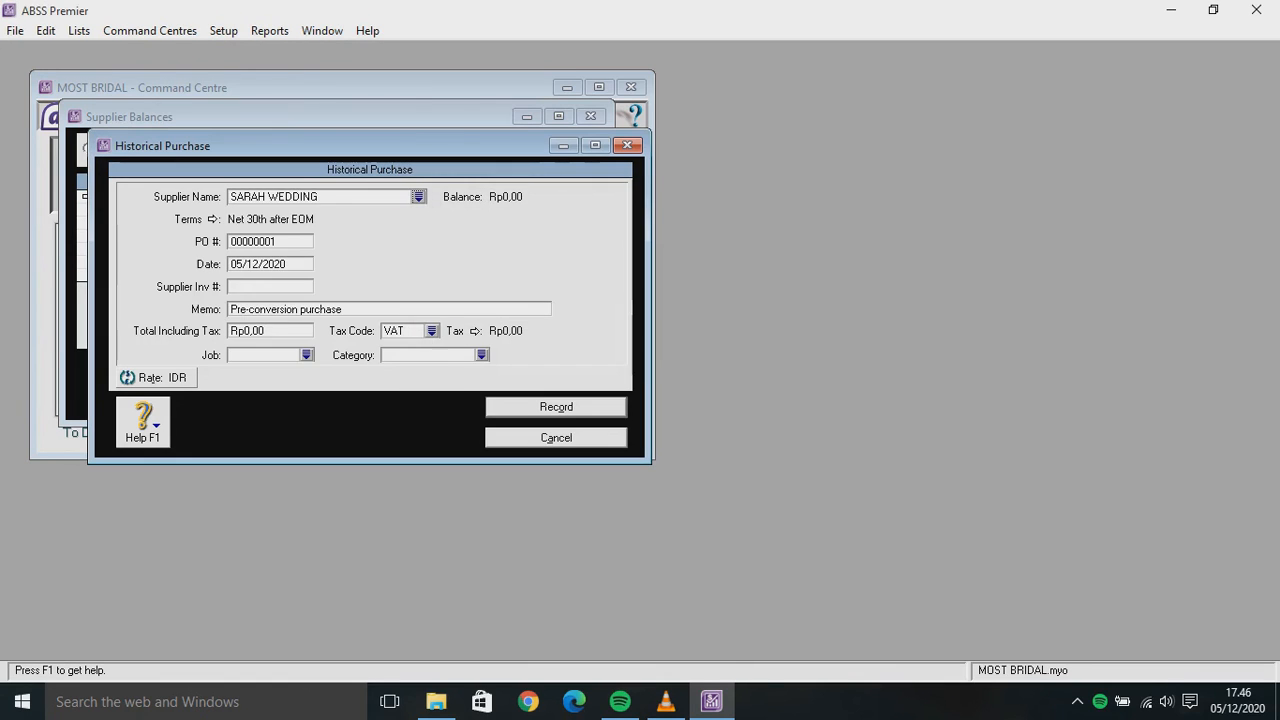
Enter PO IS-001, date 18/12/2019, supplier invoice SW-01 and memo 'Hutang kepada SARAH WEDDING'
key("Tab")
type("IS")
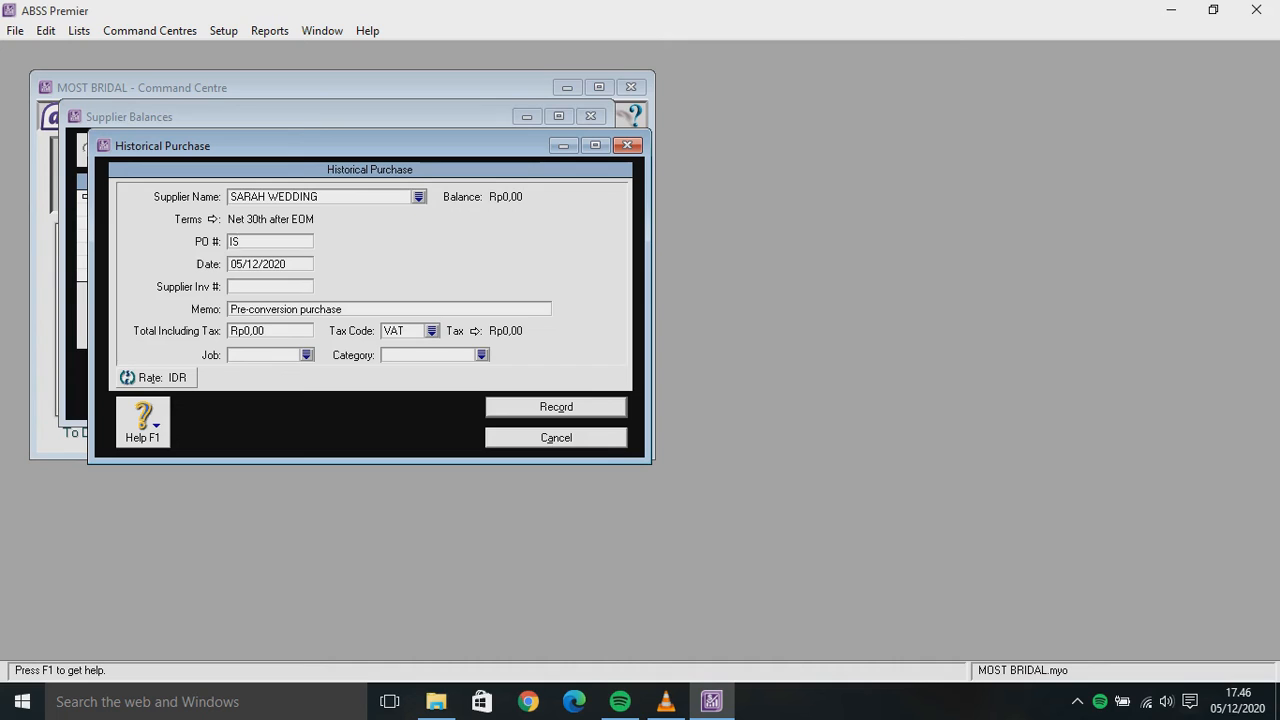
type("-001")
key("Tab")
type("18/12/2019")
key("Tab")
type("SW-01")
key("Tab")
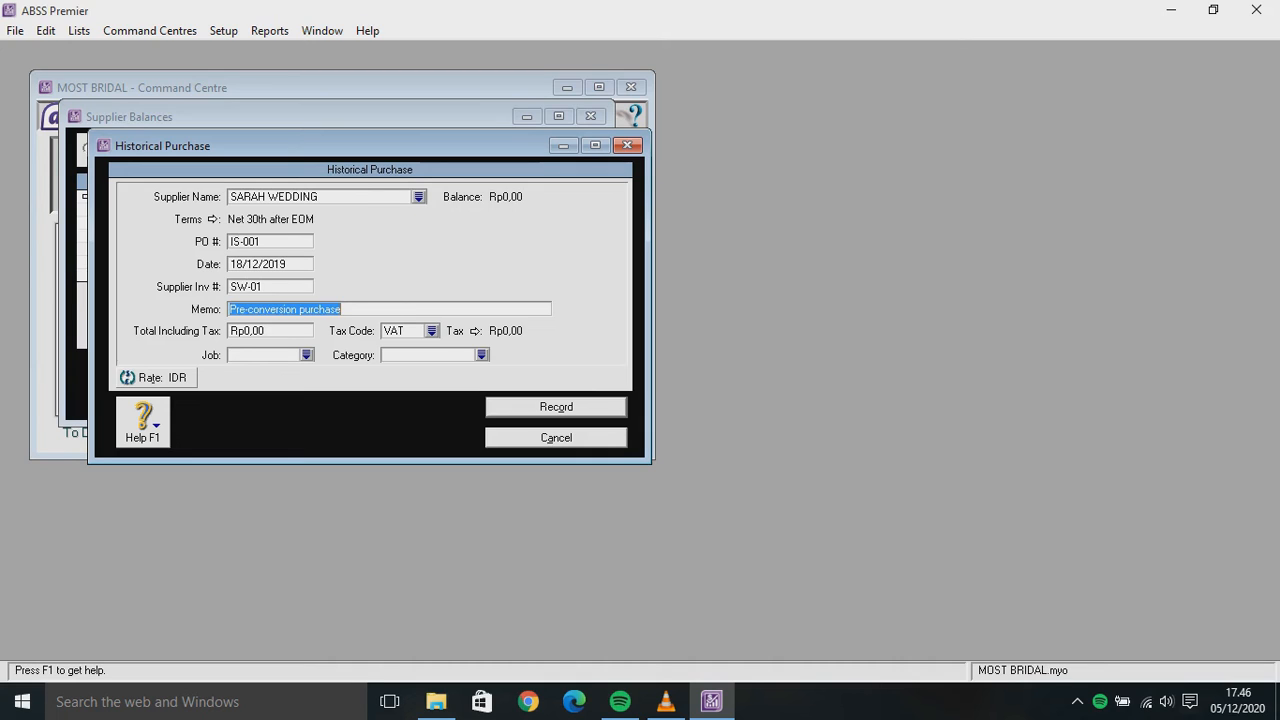
type("Hut")
type("ang ")
type("K")
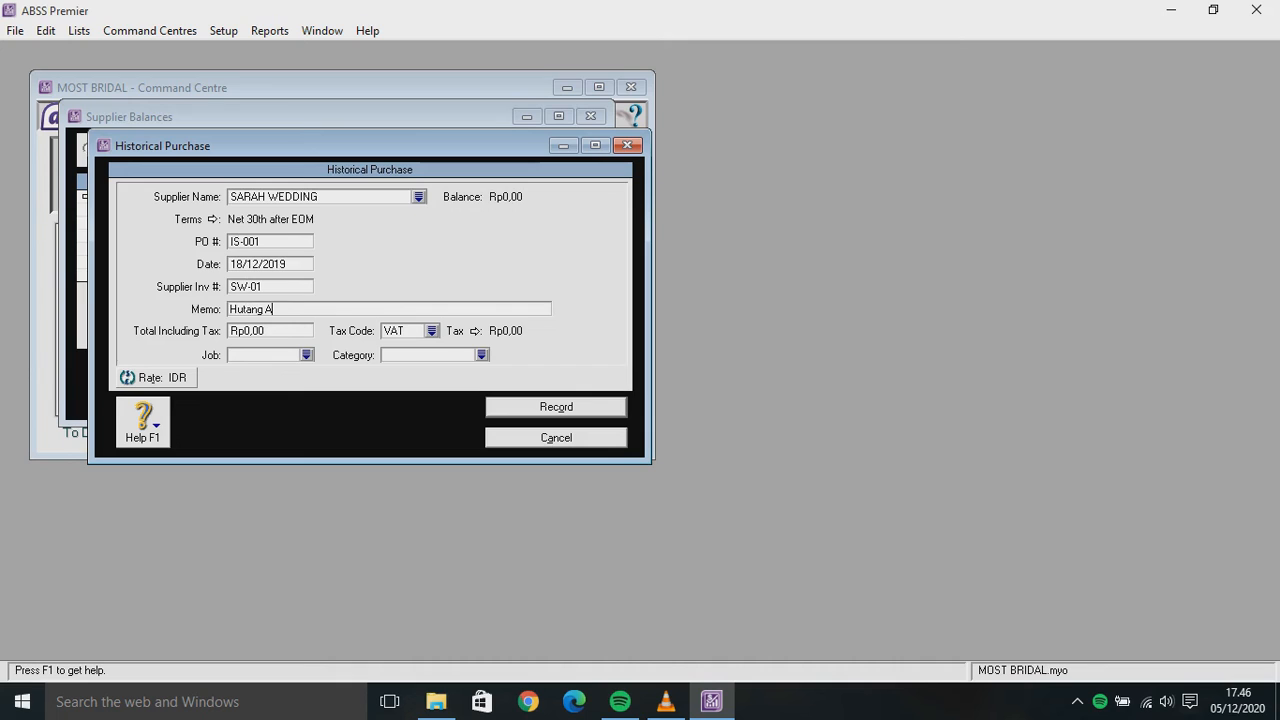
key("BackSpace")
type("kepada SARAH WEDDING")
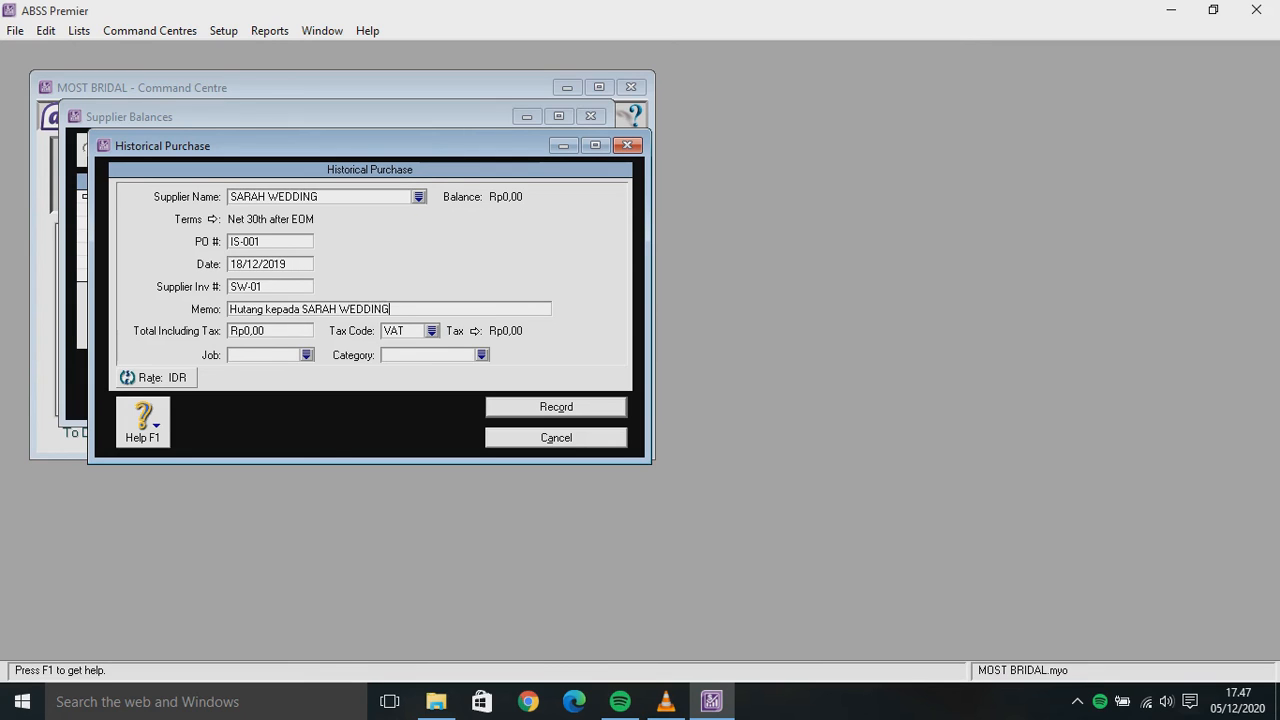
Enter a Rp3.000.000 total with VAT, job Produk and category Local, then record it
key("Tab")
type("3.000.")
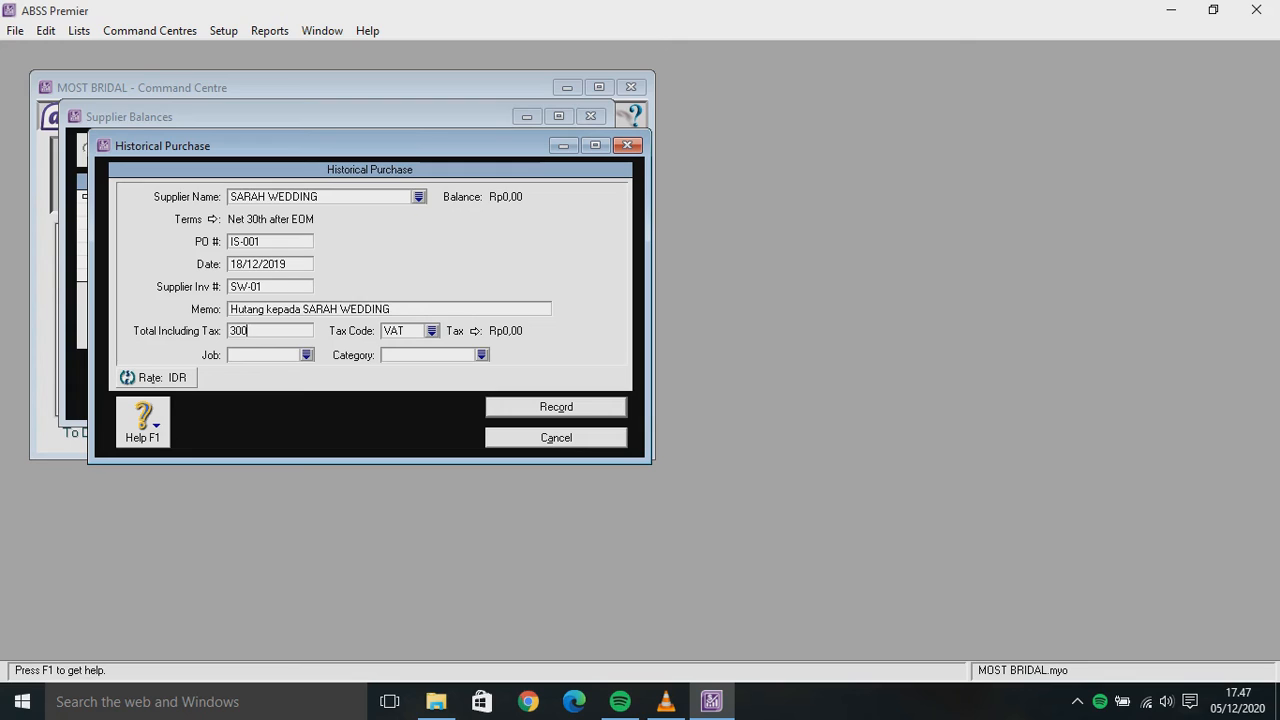
type("0000")
key("Tab")
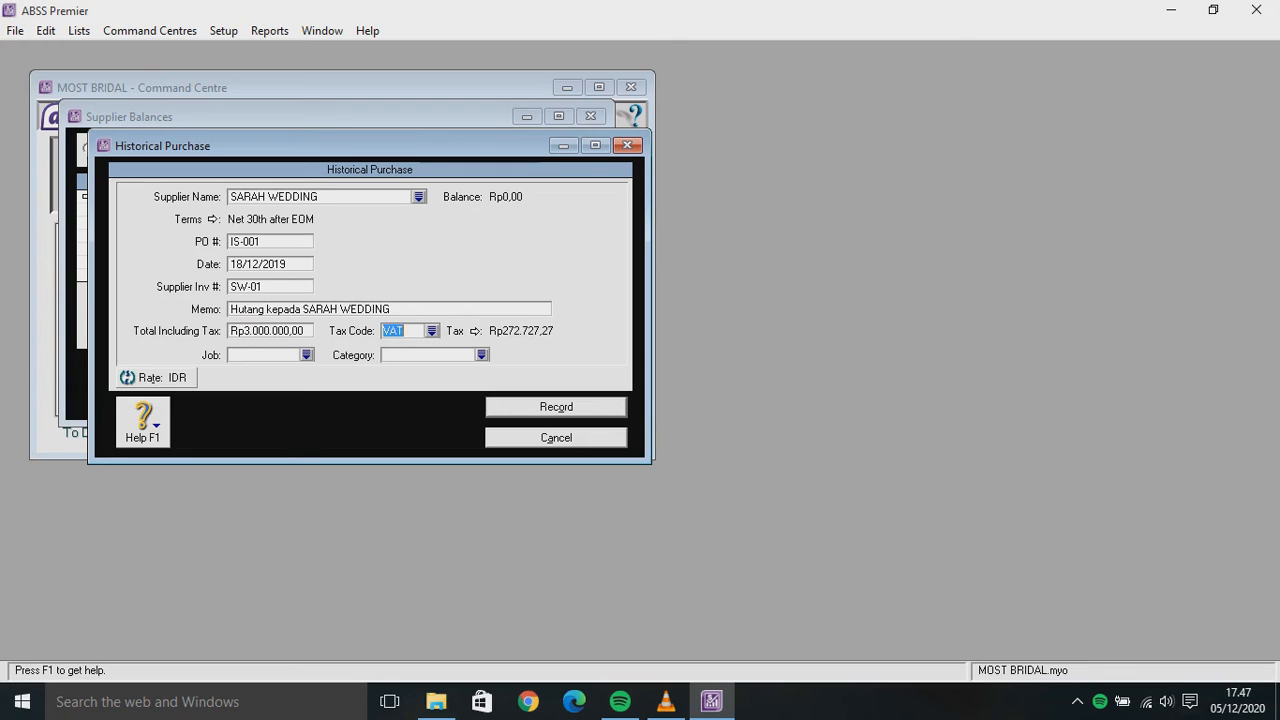
key("Tab")
key("Tab")
key("Tab")
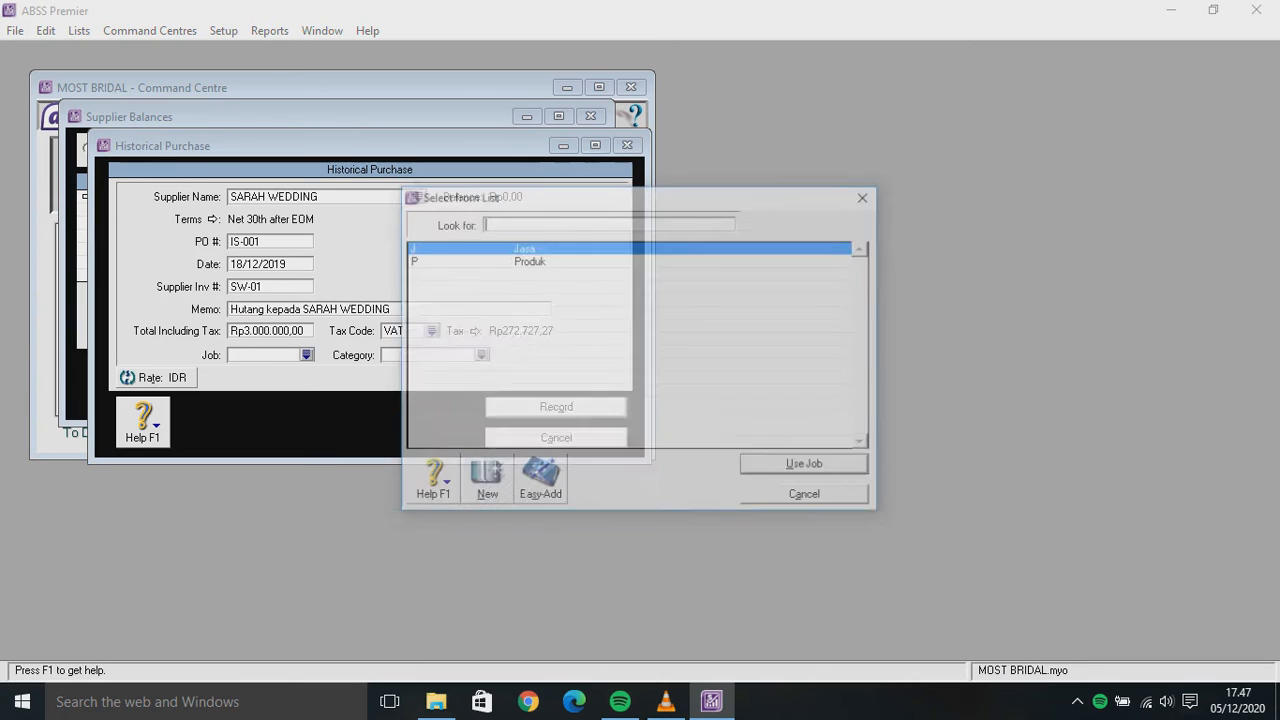
type("P")
key("Return")
key("Tab")
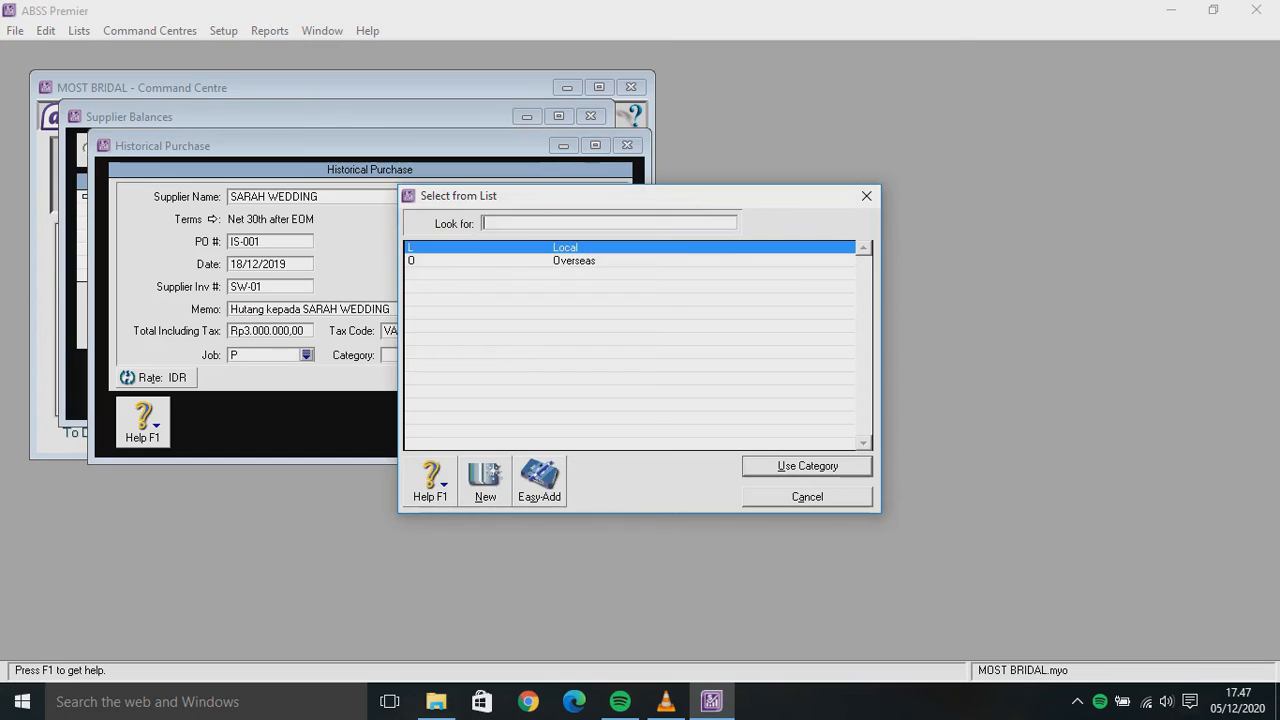
type("L")
key("Return")
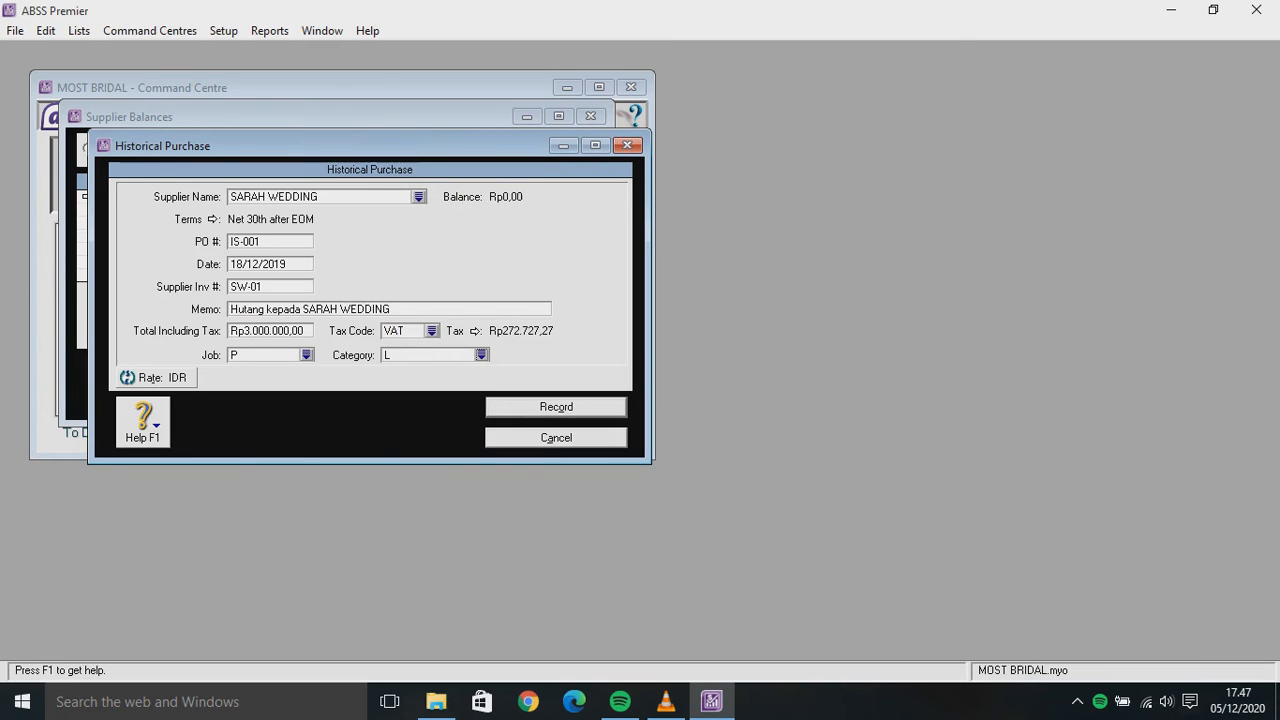
key("Return")
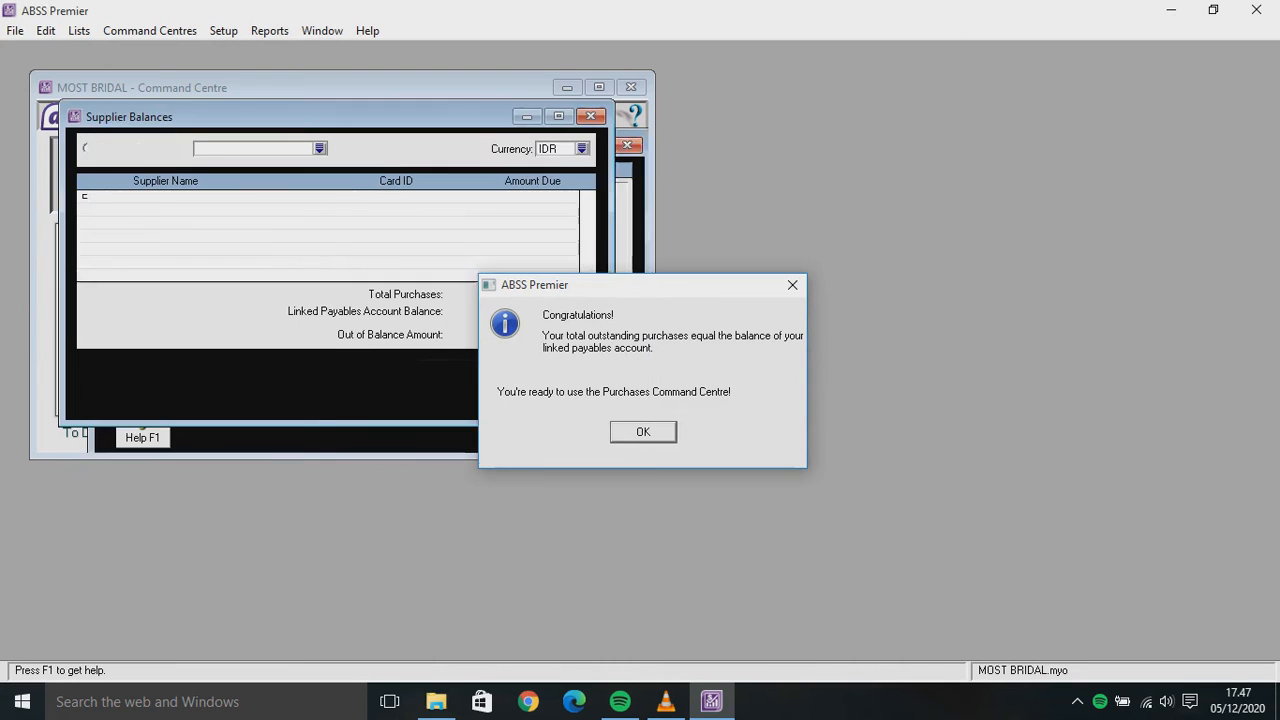
Dismiss the balance message and start another historical purchase for LAST WEDDING
key("Return")
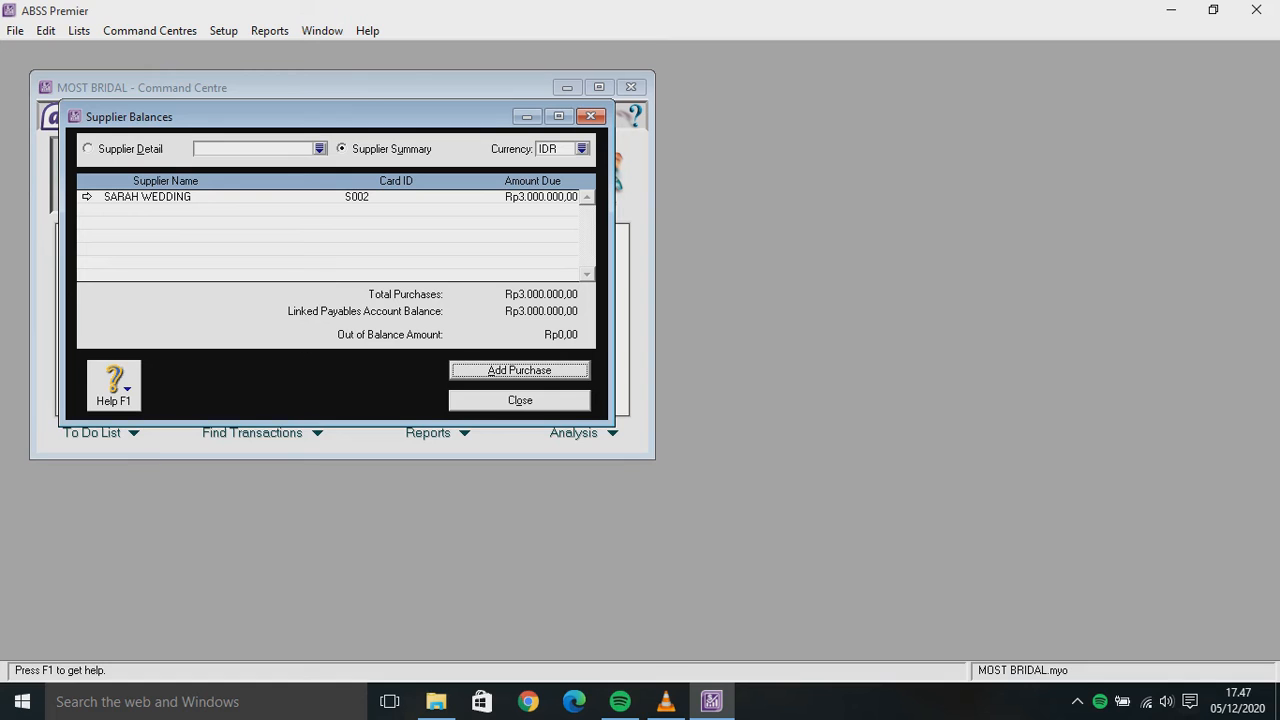
key("Return")
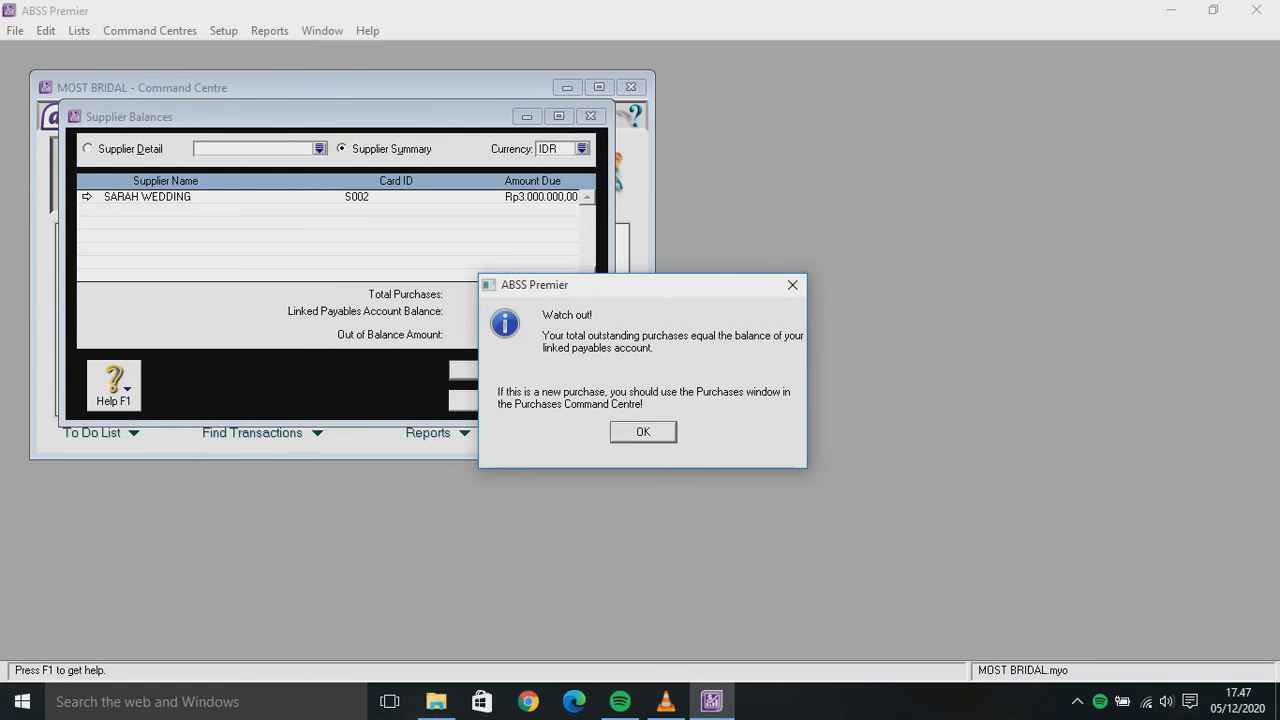
key("Return")
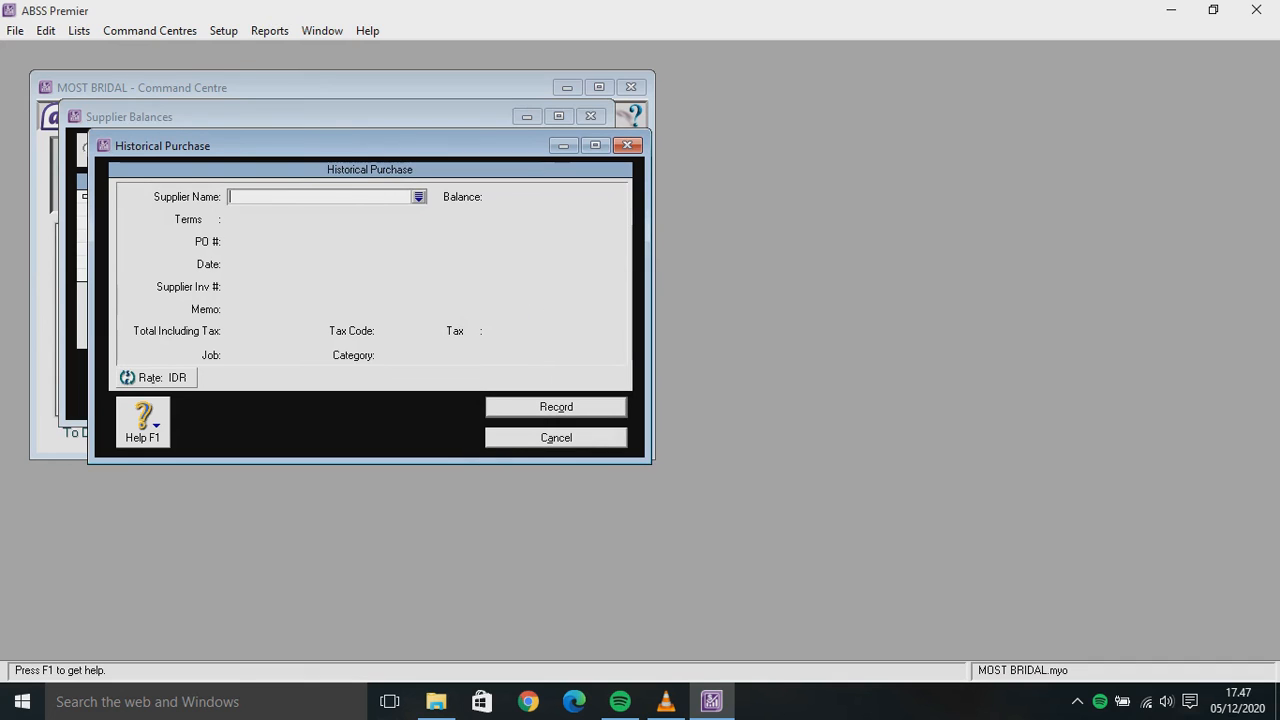
key("Tab")
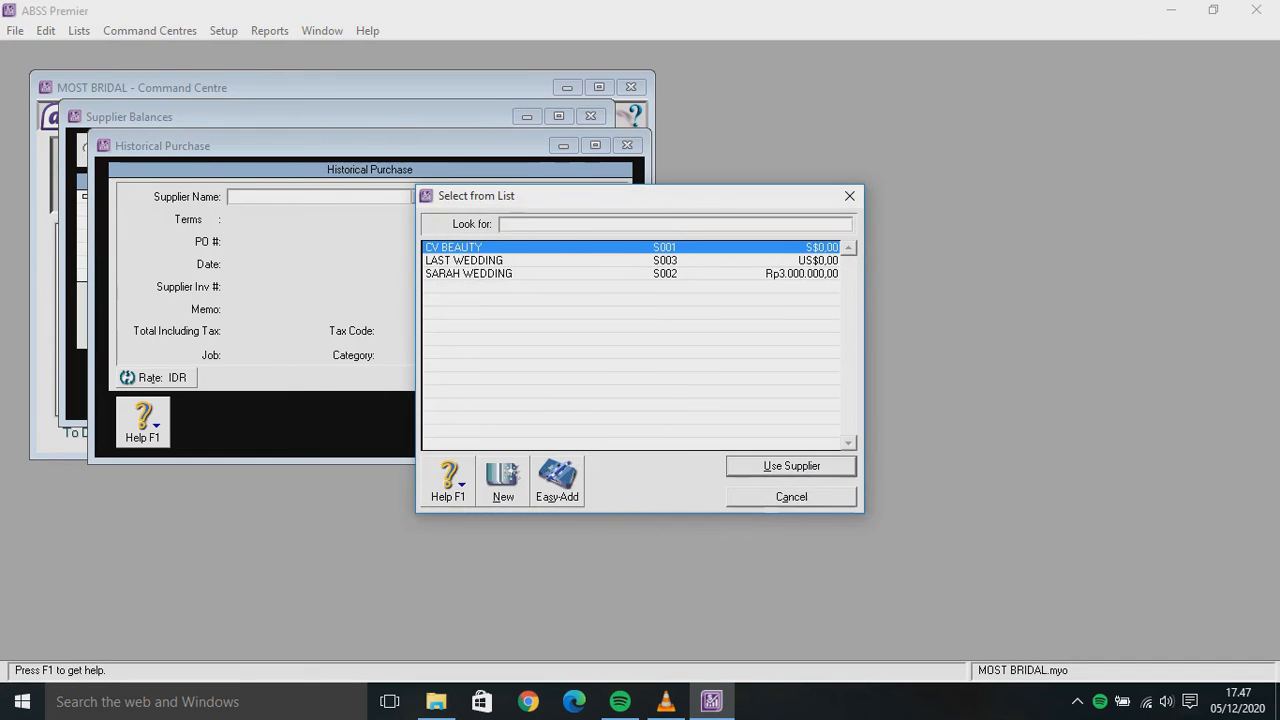
key("Down")
key("Return")
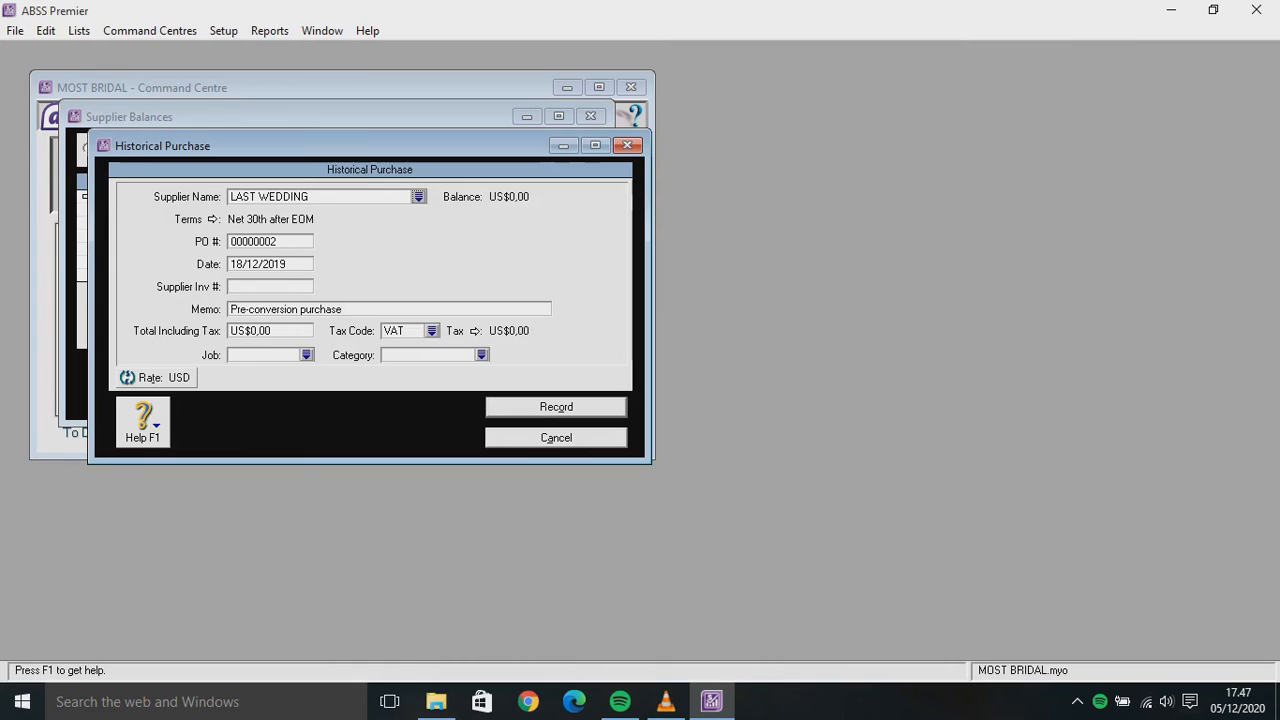
Enter PO IS-002, supplier invoice LW-01 and memo 'Hutang kepada LAST WEDDING'
key("Tab")
key("BackSpace")
type("IS-002")
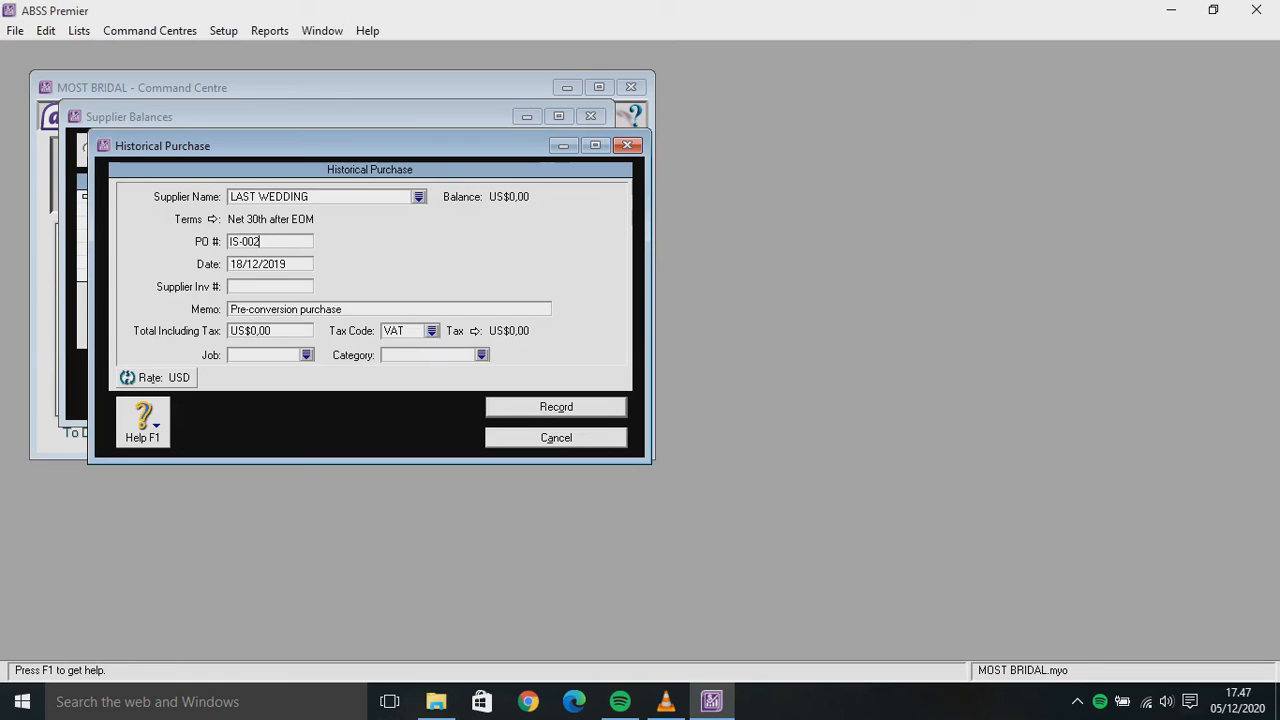
key("Tab")
key("Tab")
type("LW-01")
key("Tab")
type("H")
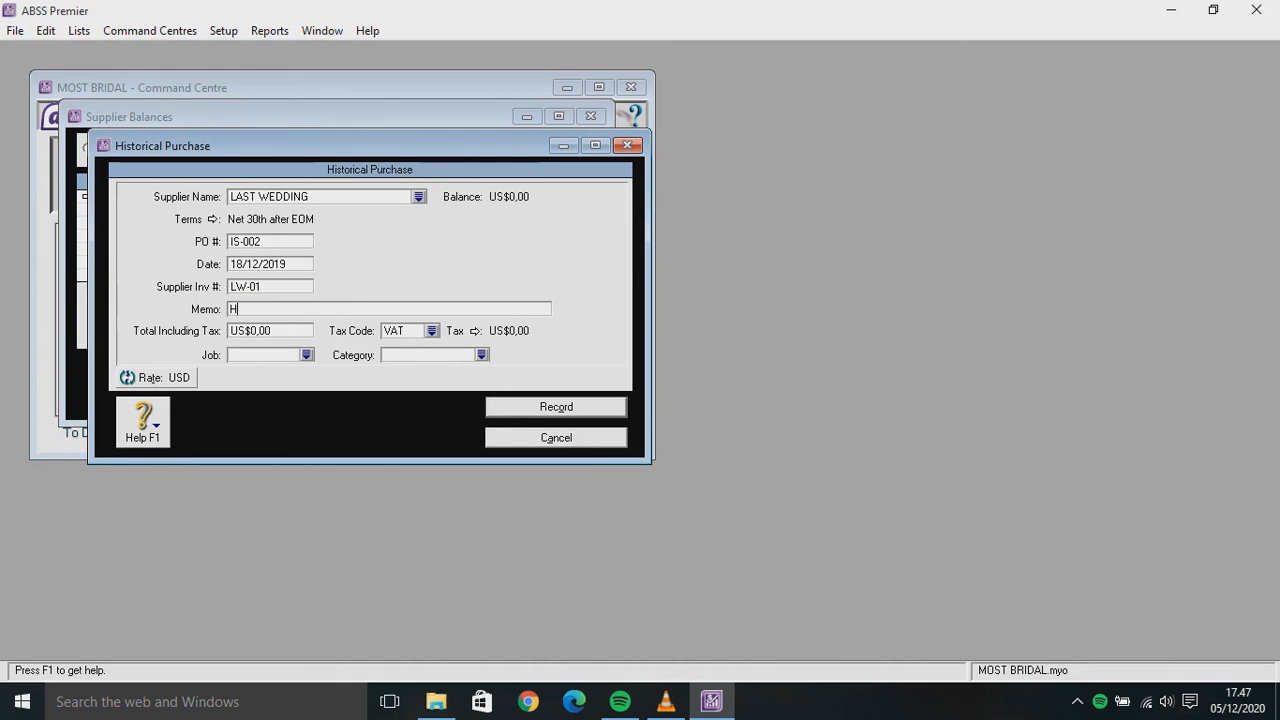
type("utang kepada LA")
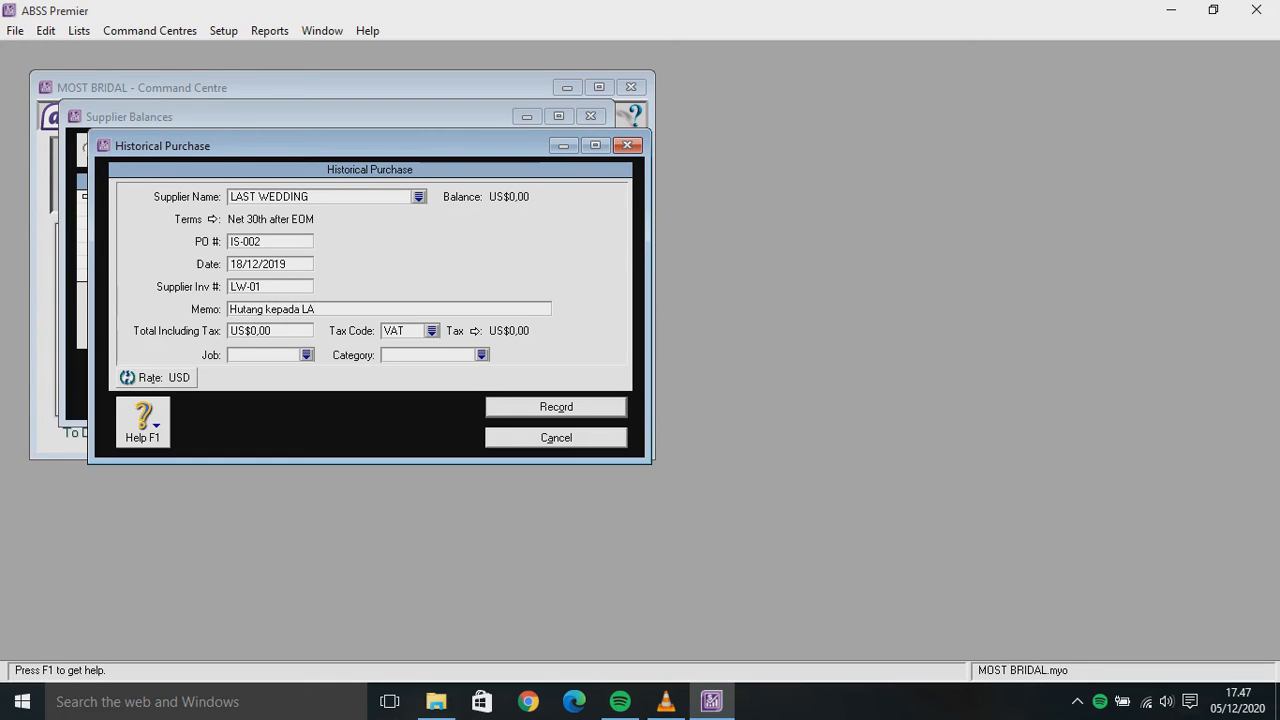
type("ST WEDDING")
Enter a US$50 total with VAT, job Produk and category Overseas, then record it
key("Tab")
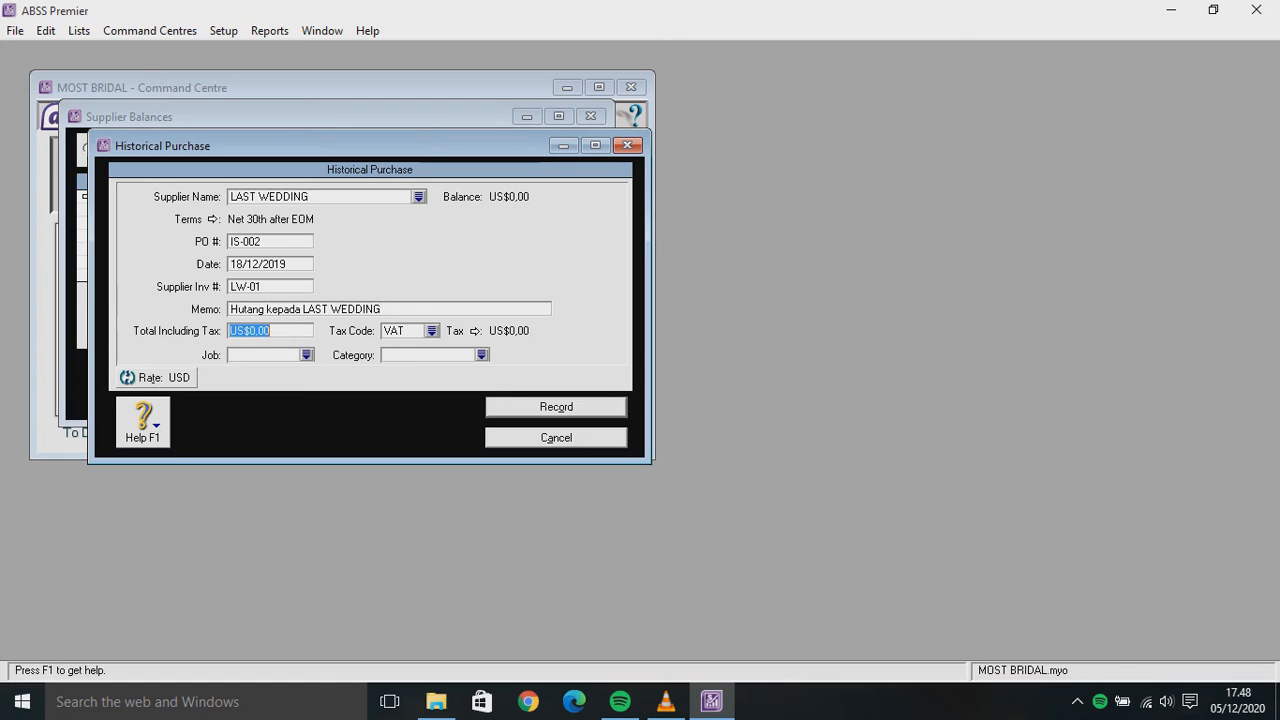
type("50")
key("Tab")
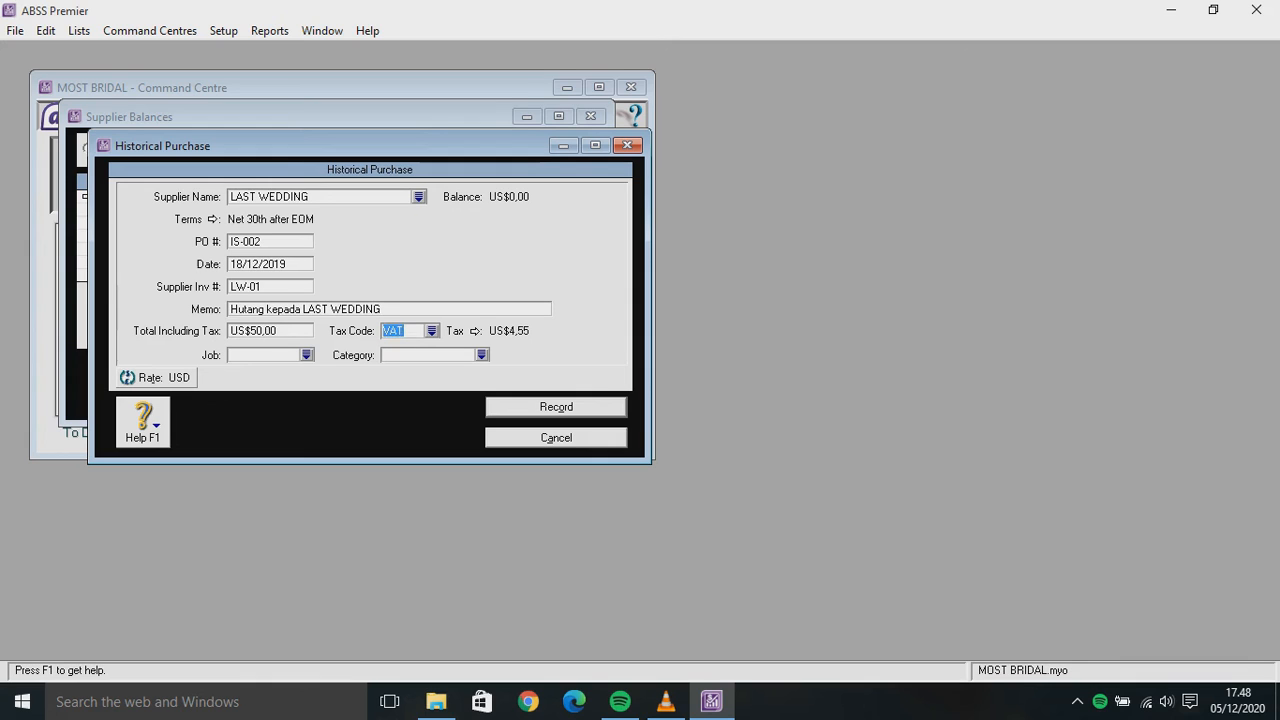
key("Tab")
key("Tab")
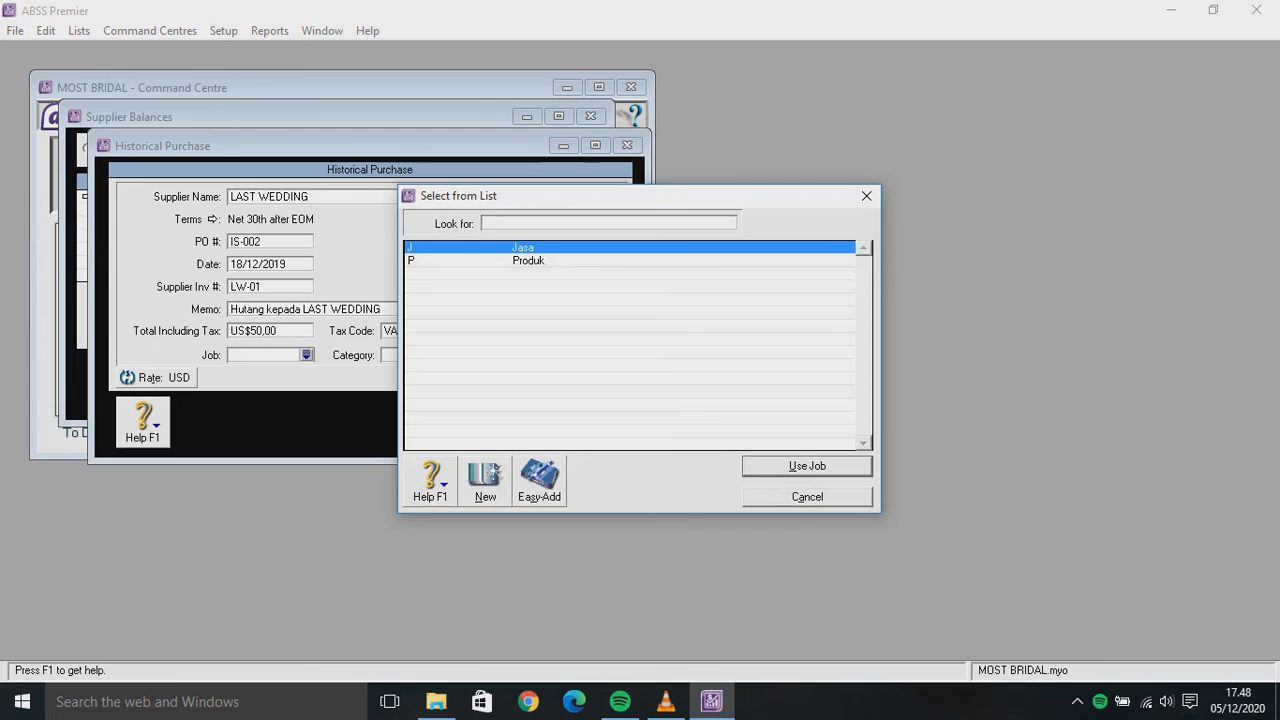
type("P")
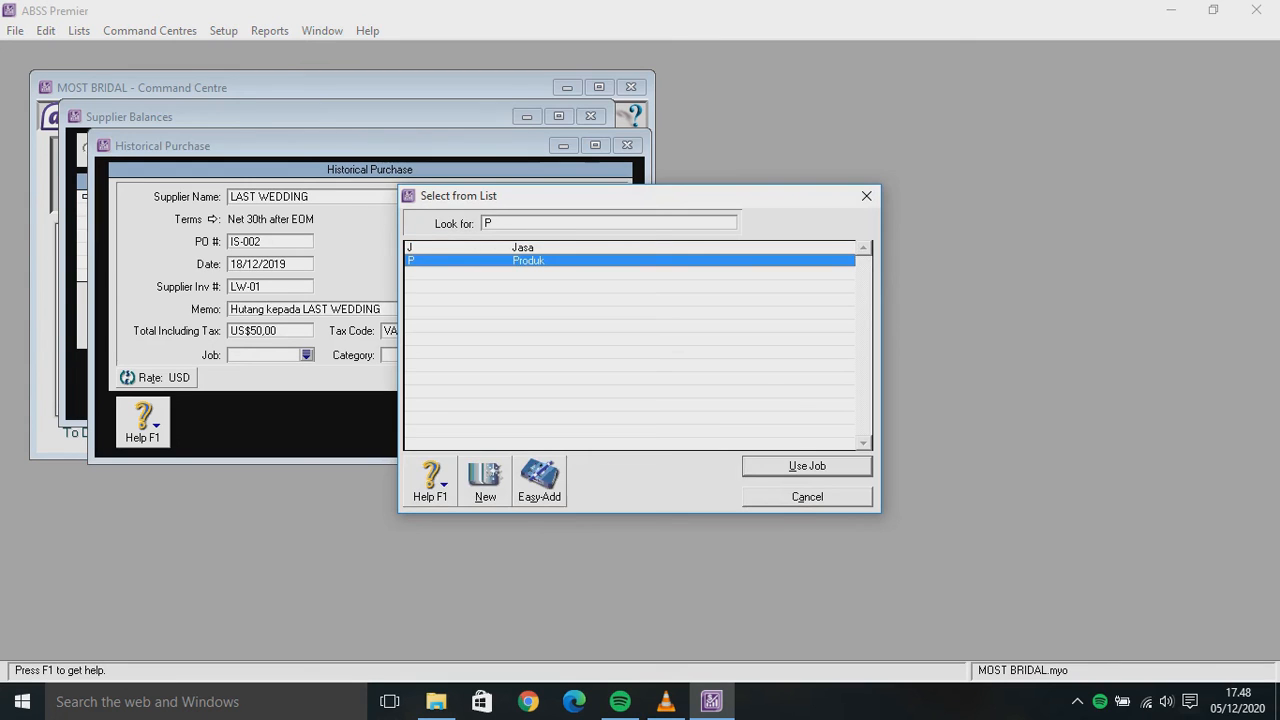
key("Return")
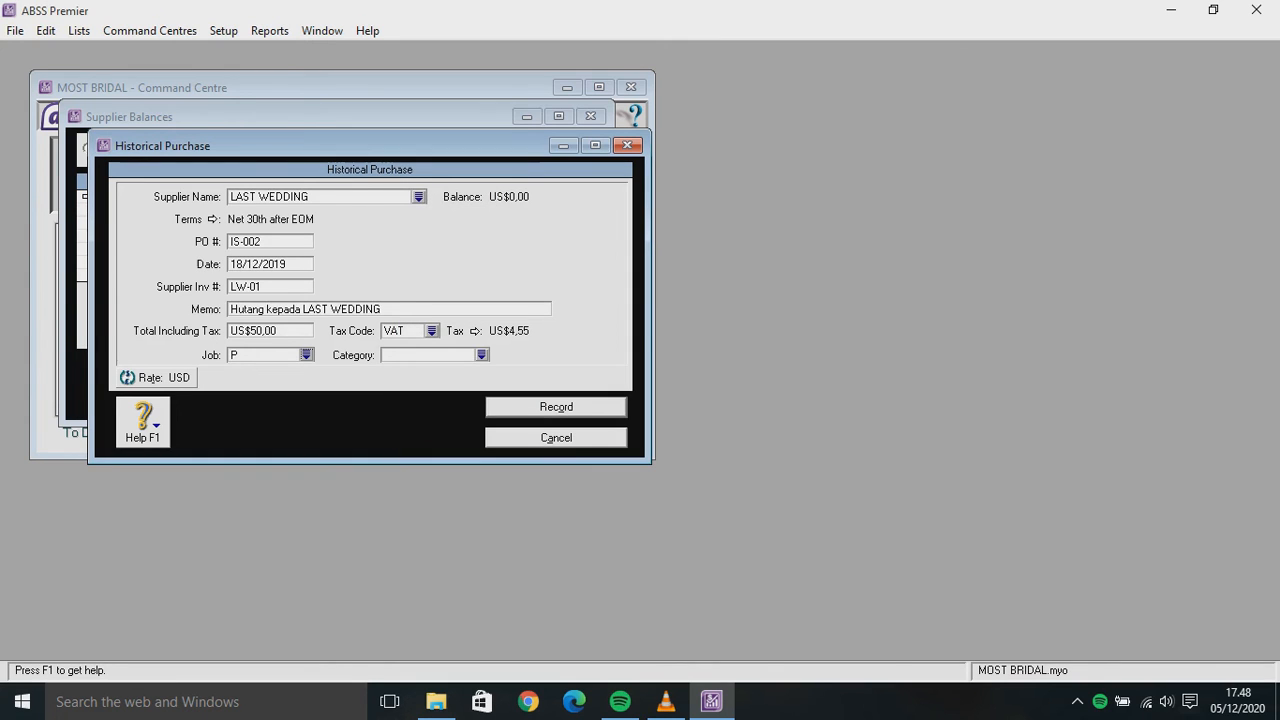
key("Tab")
key("Tab")
type("O")
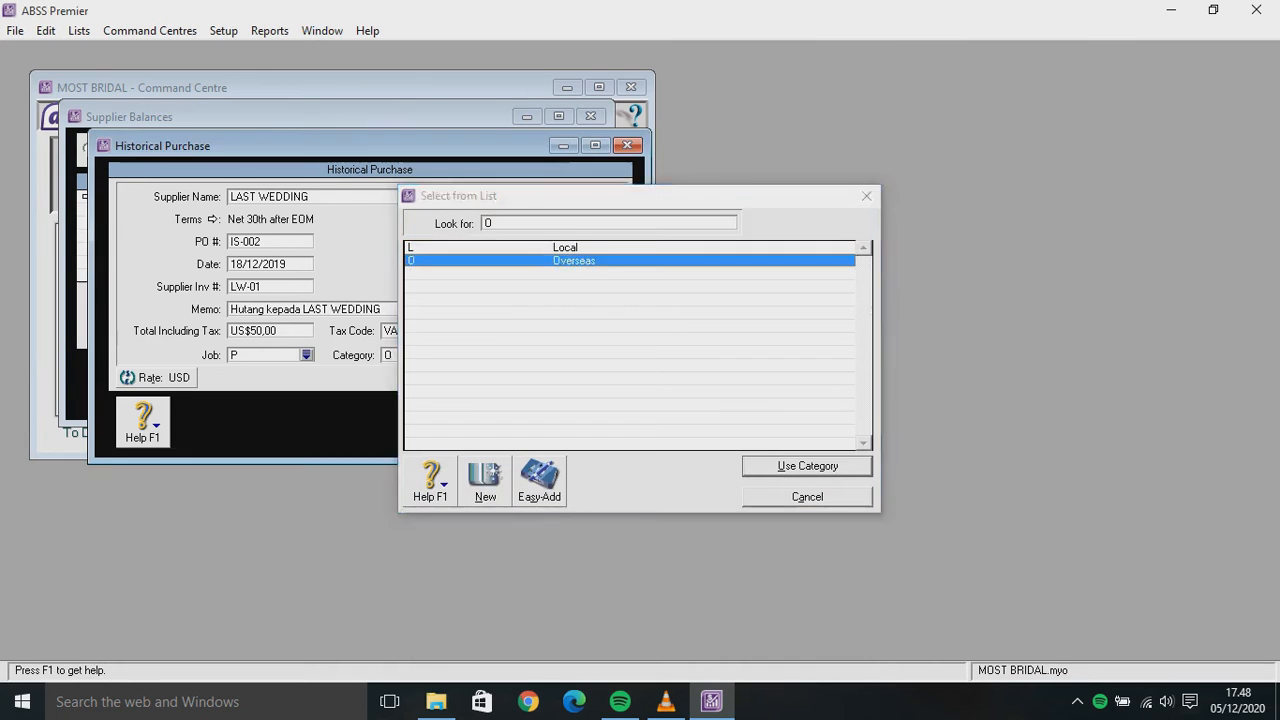
key("Return")
key("Return")
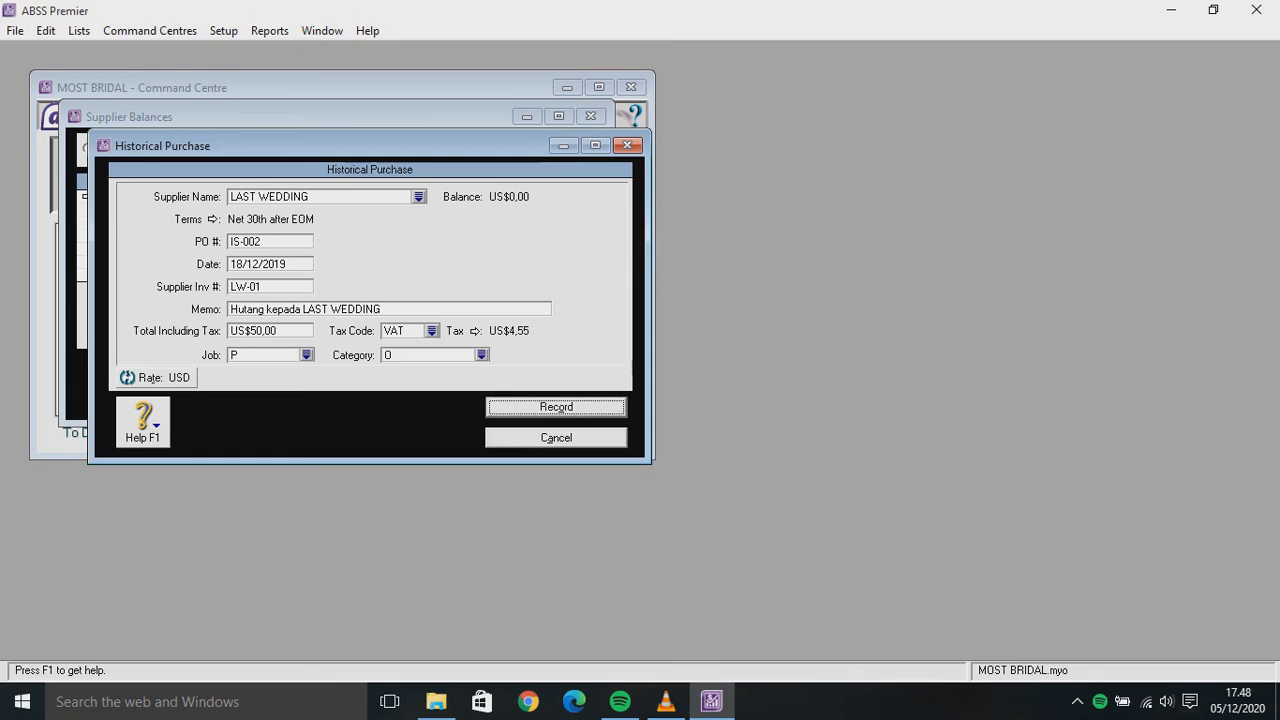
key("Return")
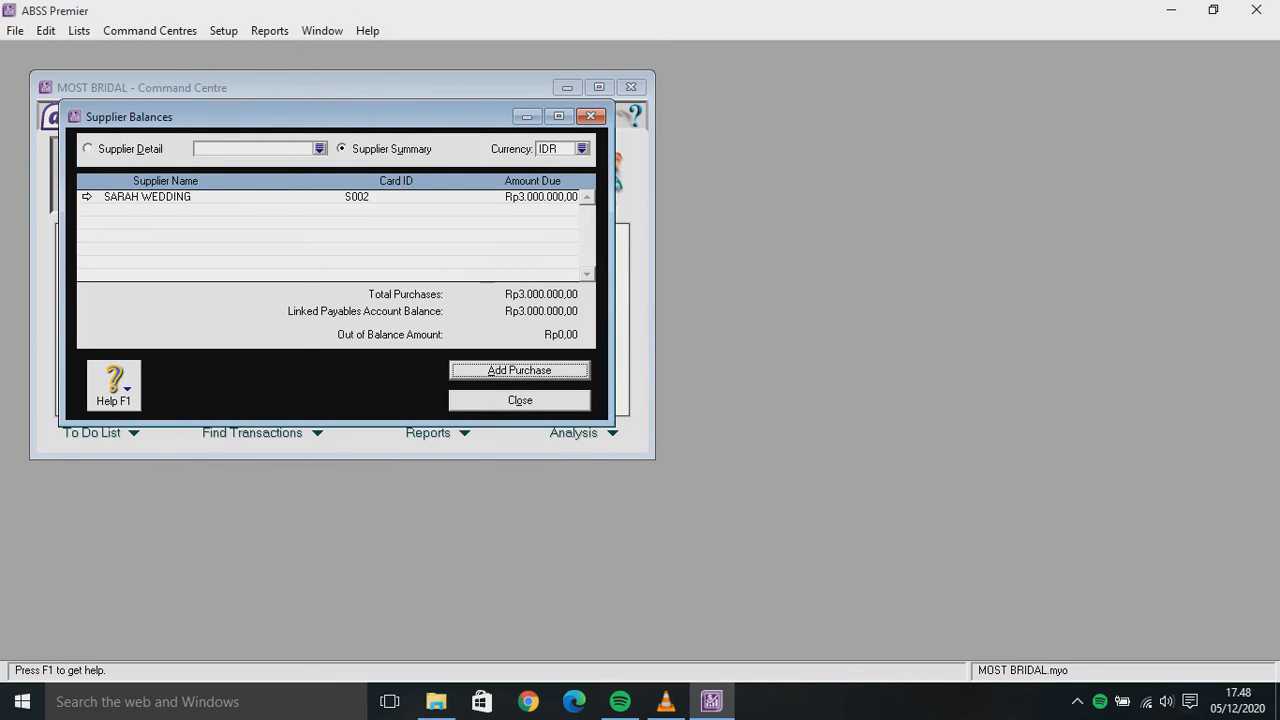
Switch the supplier balances view to USD, then back to SGD
left_click(582, 148)
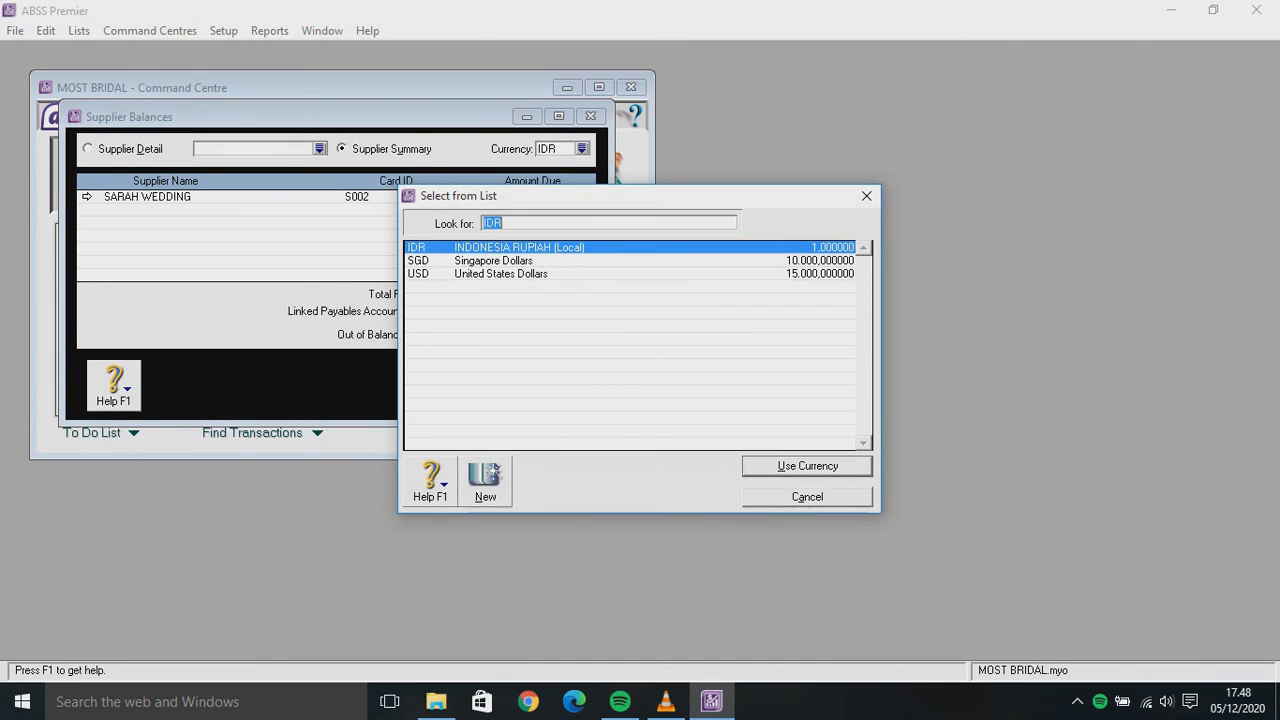
type("USD")
key("Return")
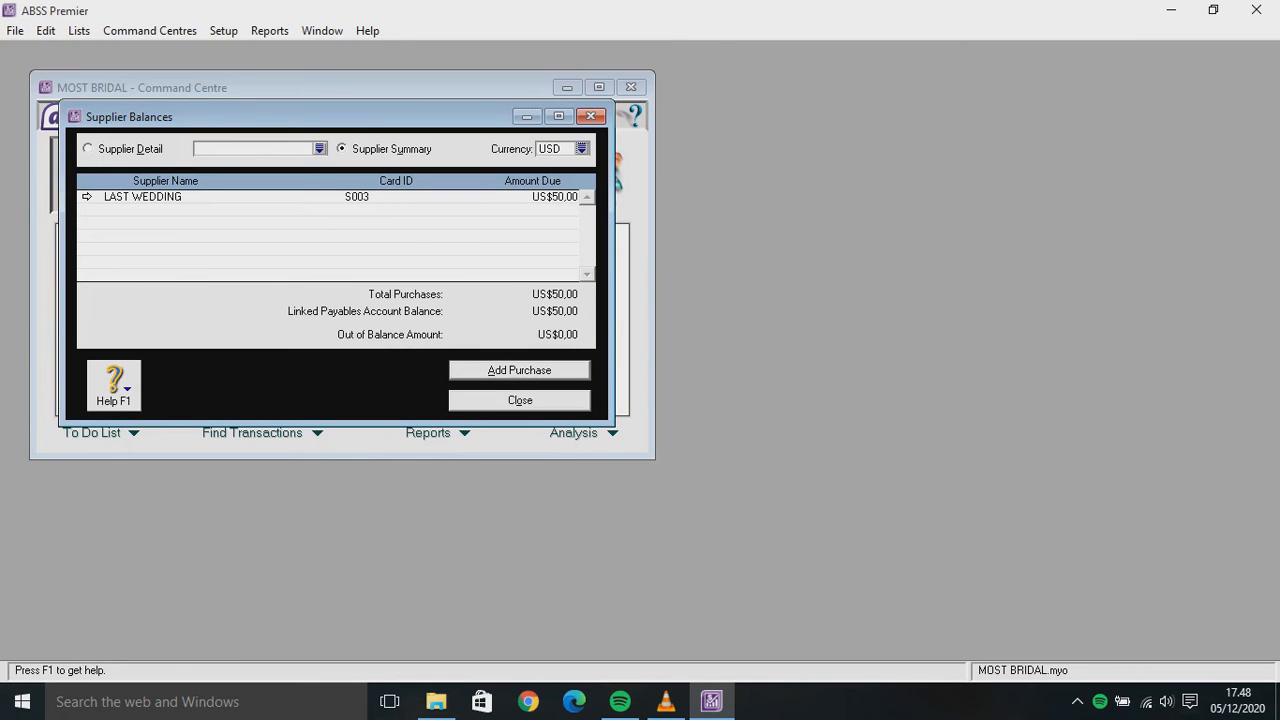
left_click(582, 148)
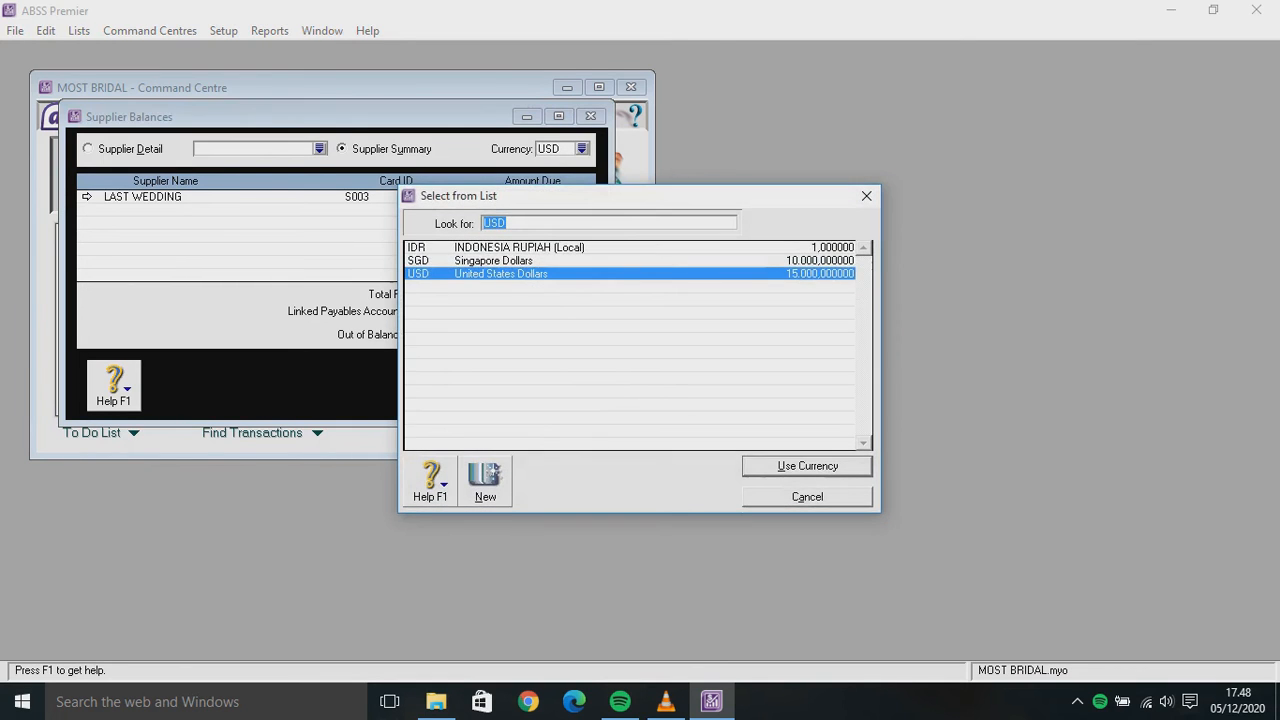
type("SGD")
key("Return")
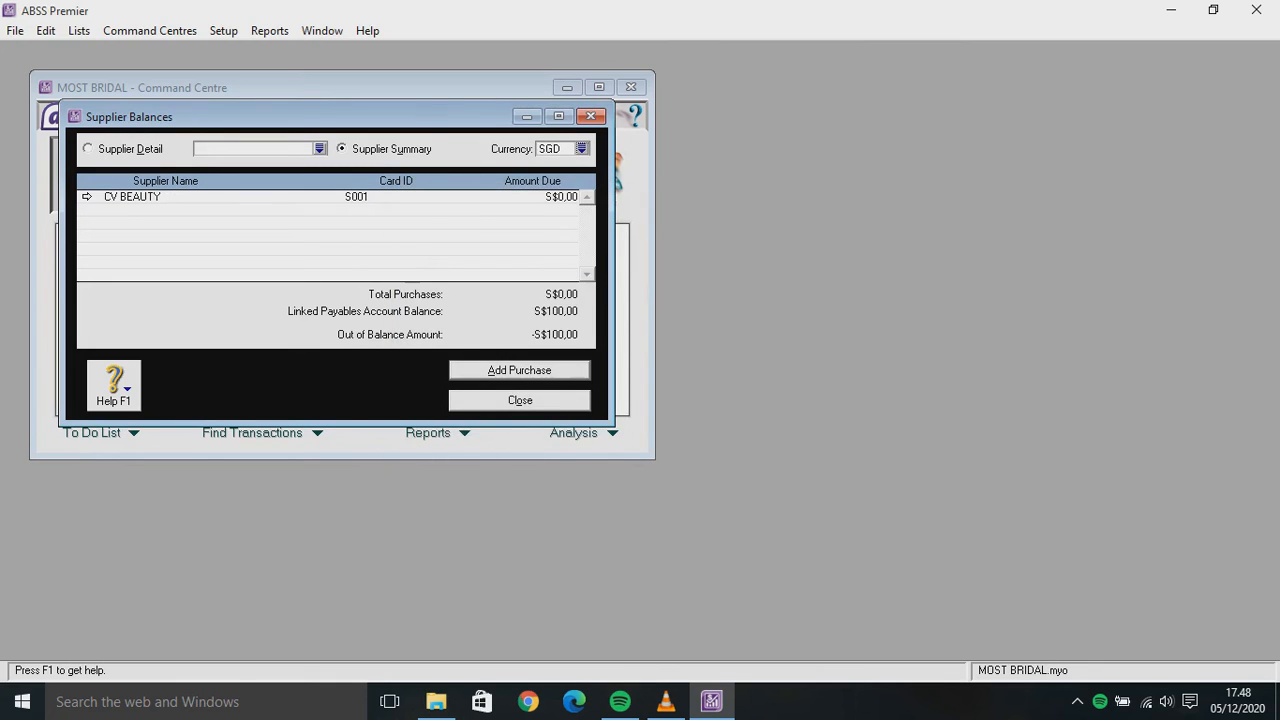
Start a historical purchase for CV BEAUTY with PO IS-003 and supplier invoice CVB-01
left_click(519, 370)
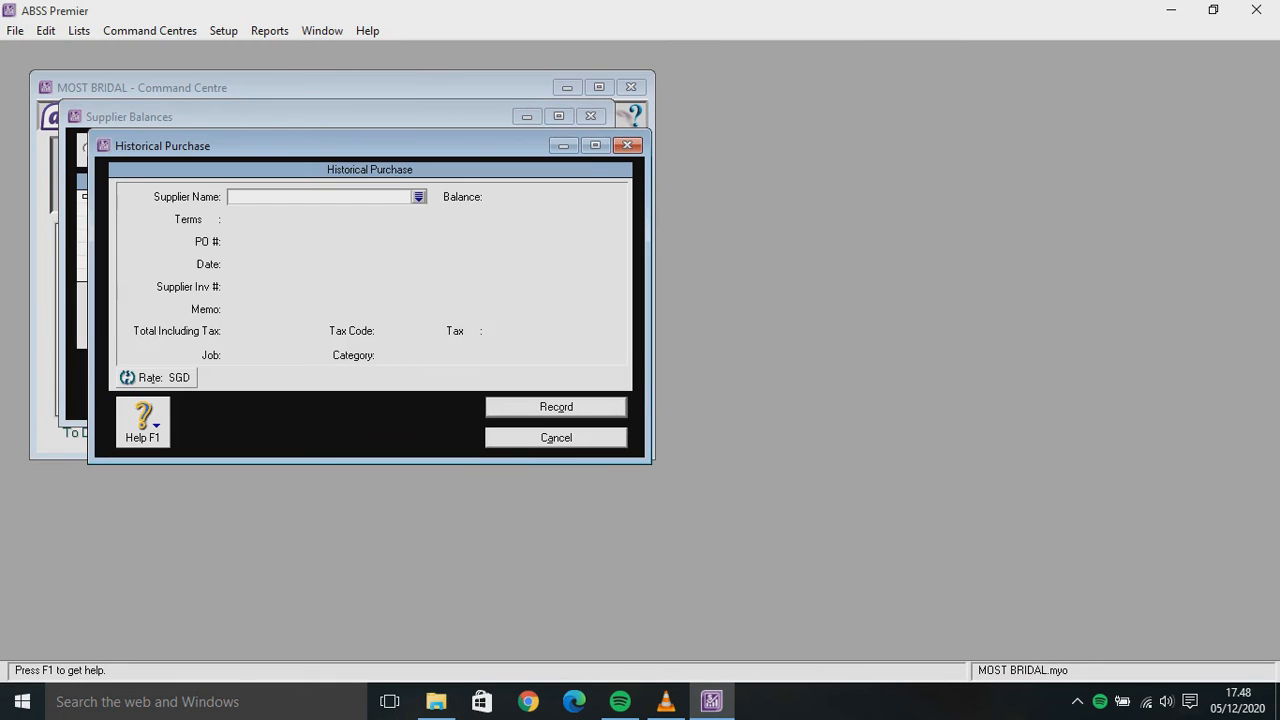
left_click(419, 197)
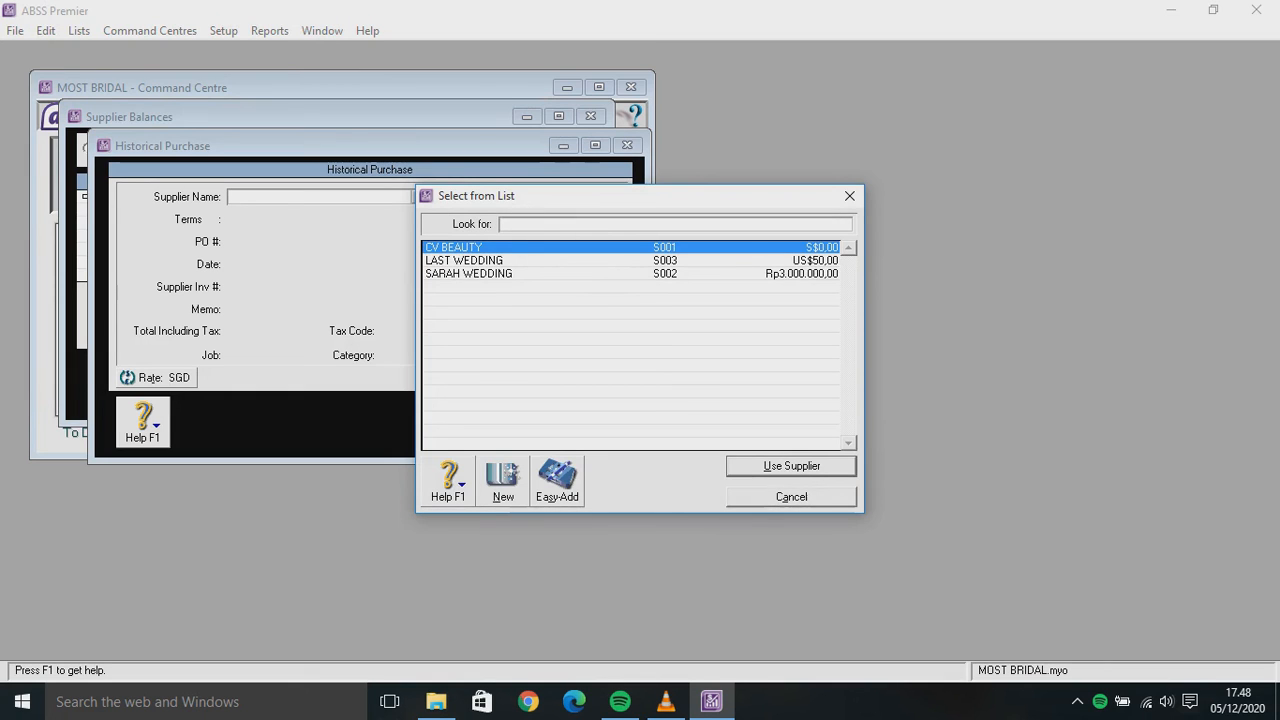
key("Return")
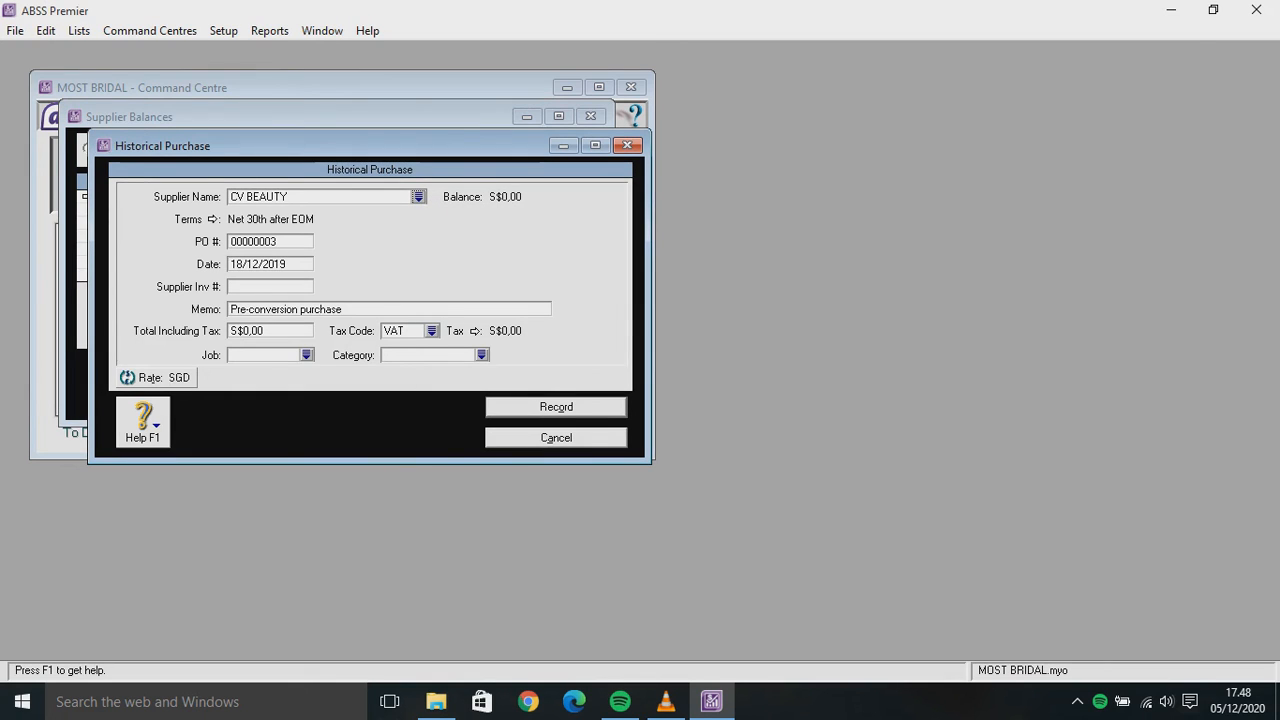
key("Tab")
type("I")
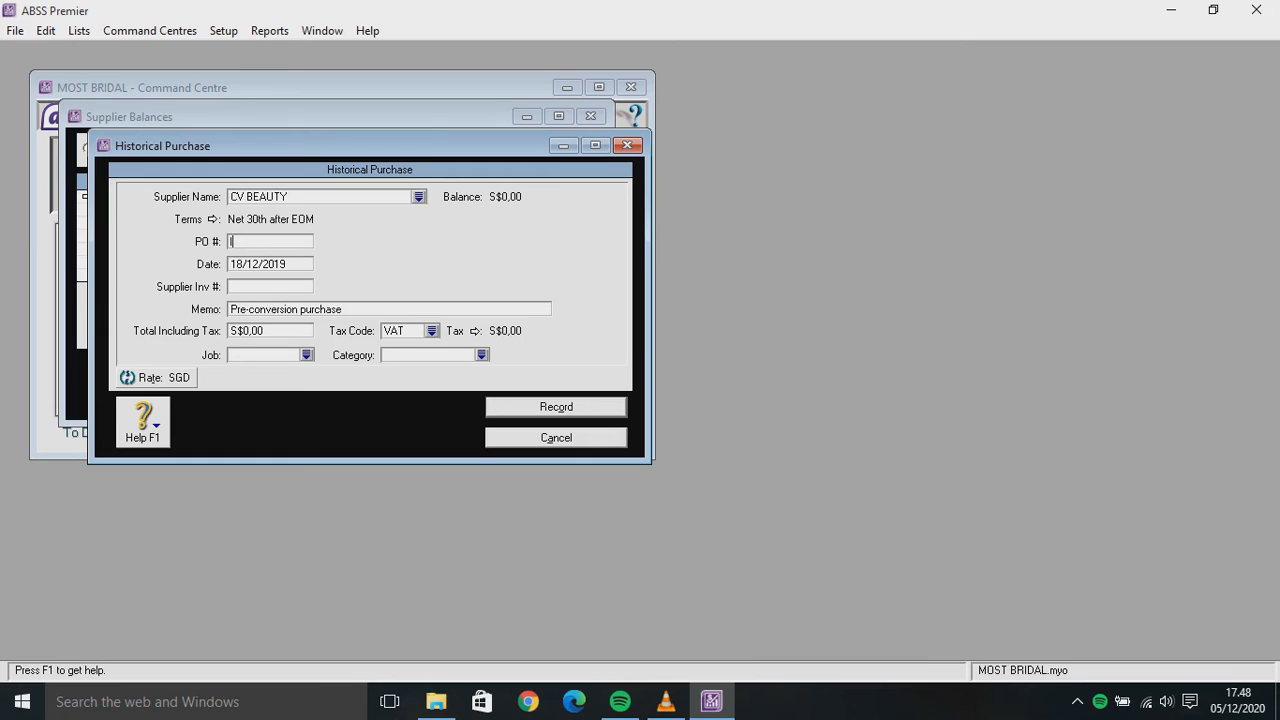
type("S-003")
key("Tab")
key("Tab")
type("CVB-01")
key("Tab")
key("Tab")
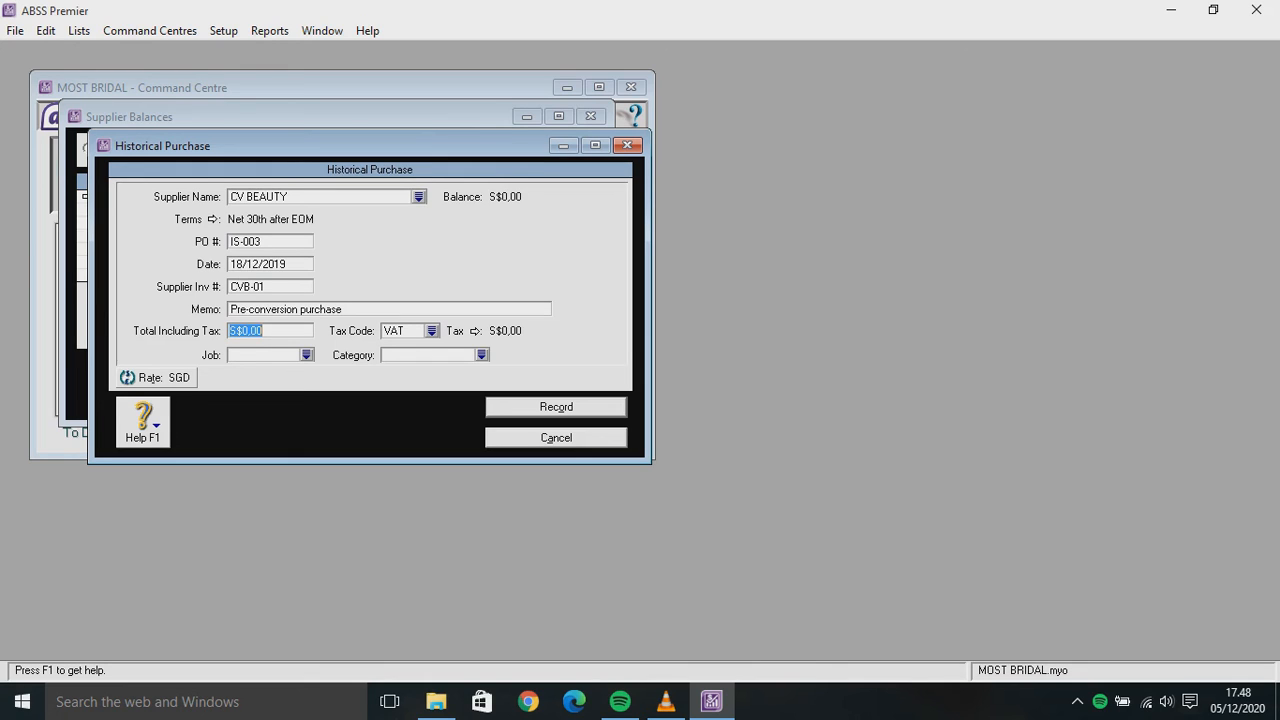
Enter a memo about the debt to CV BEAUTY and a VAT-inclusive total of 100
key("shift+Tab")
type("utang e")
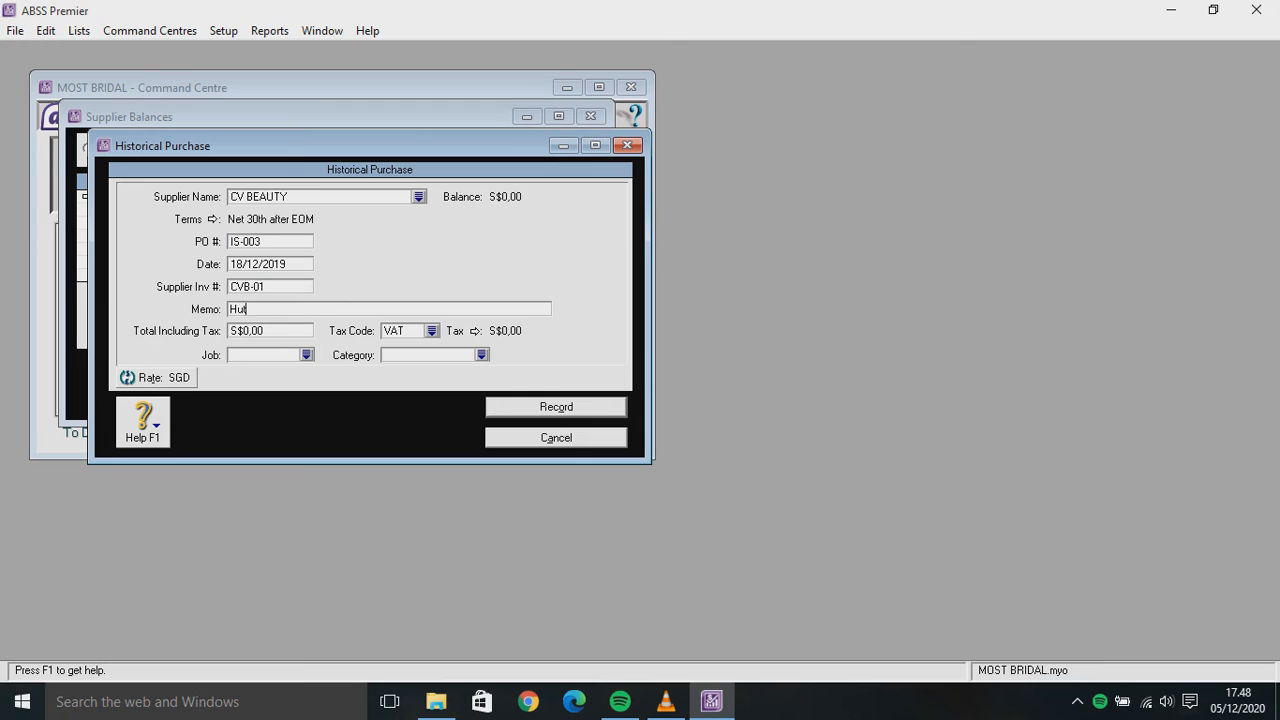
key("BackSpace")
type("keap")
key("BackSpace")
key("BackSpace")
type("pada CV BEAUTY")
key("Tab")
type("100")
key("Tab")
key("Tab")
key("Tab")
key("Tab")
key("Tab")
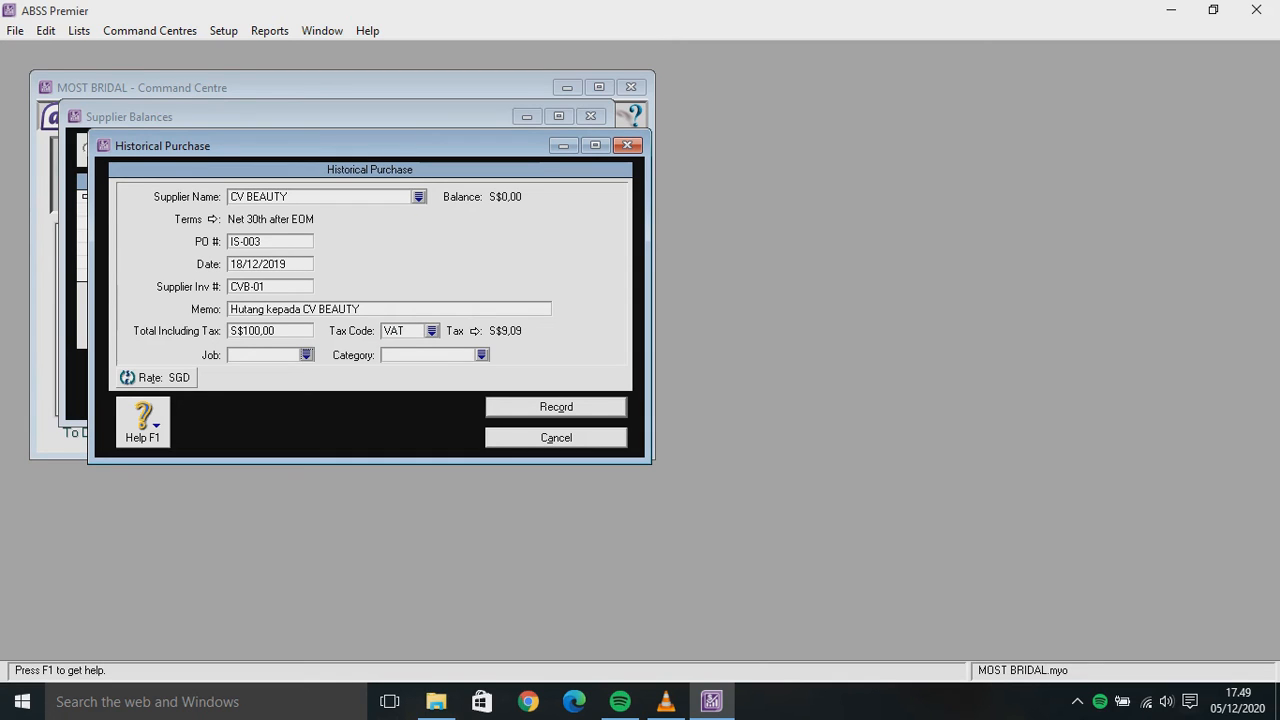
Assign job P and category O, record the purchase, and close Supplier Balances
key("space")
type("P")
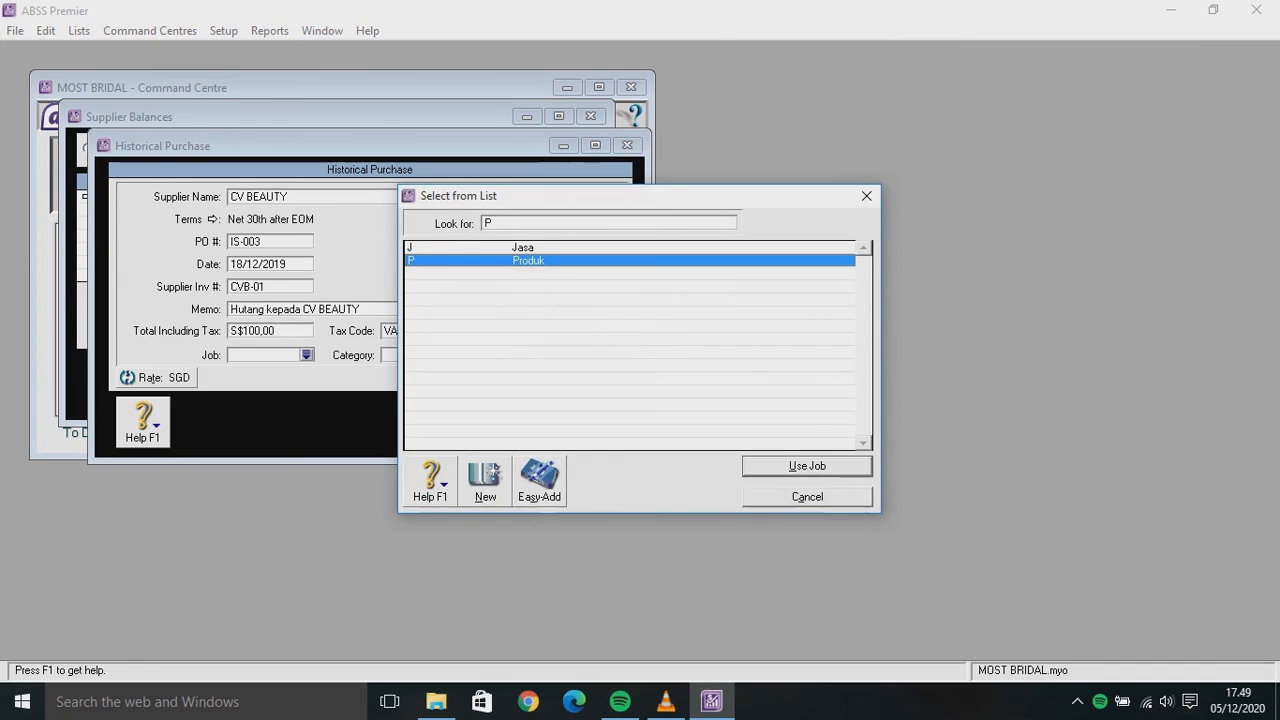
key("Return")
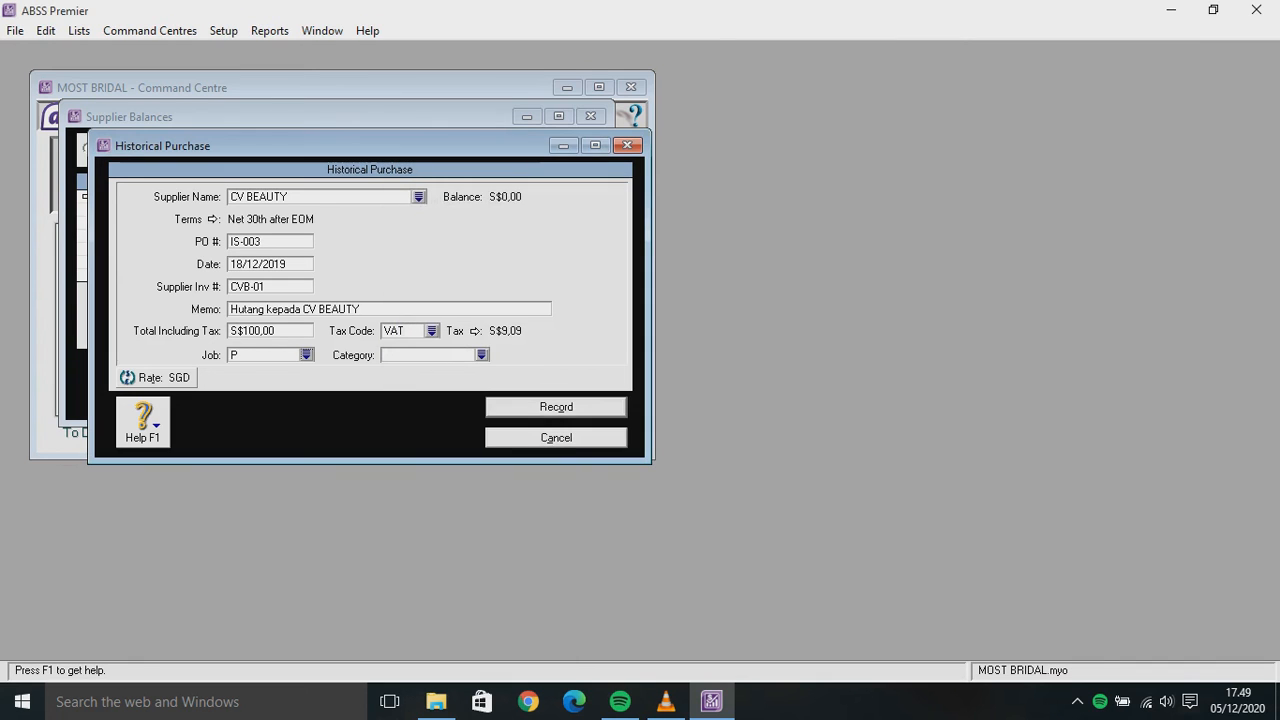
key("Tab")
key("Tab")
key("space")
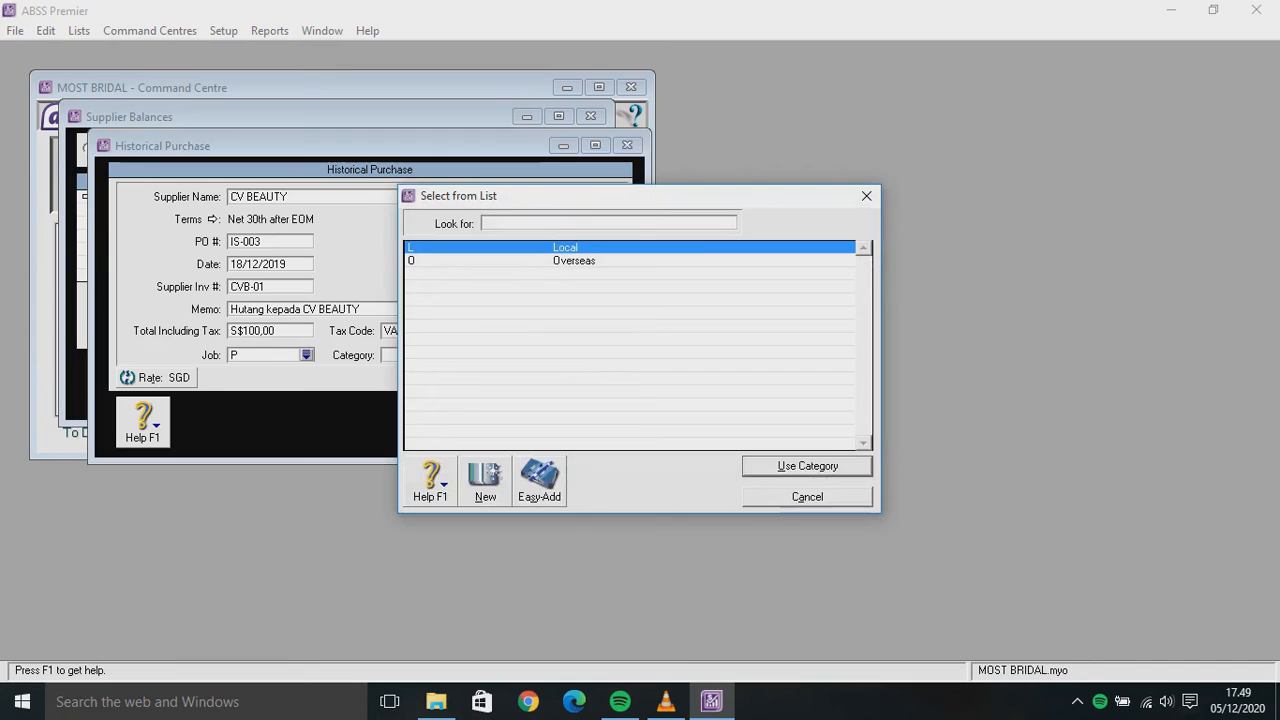
type("O")
key("Return")
key("Return")
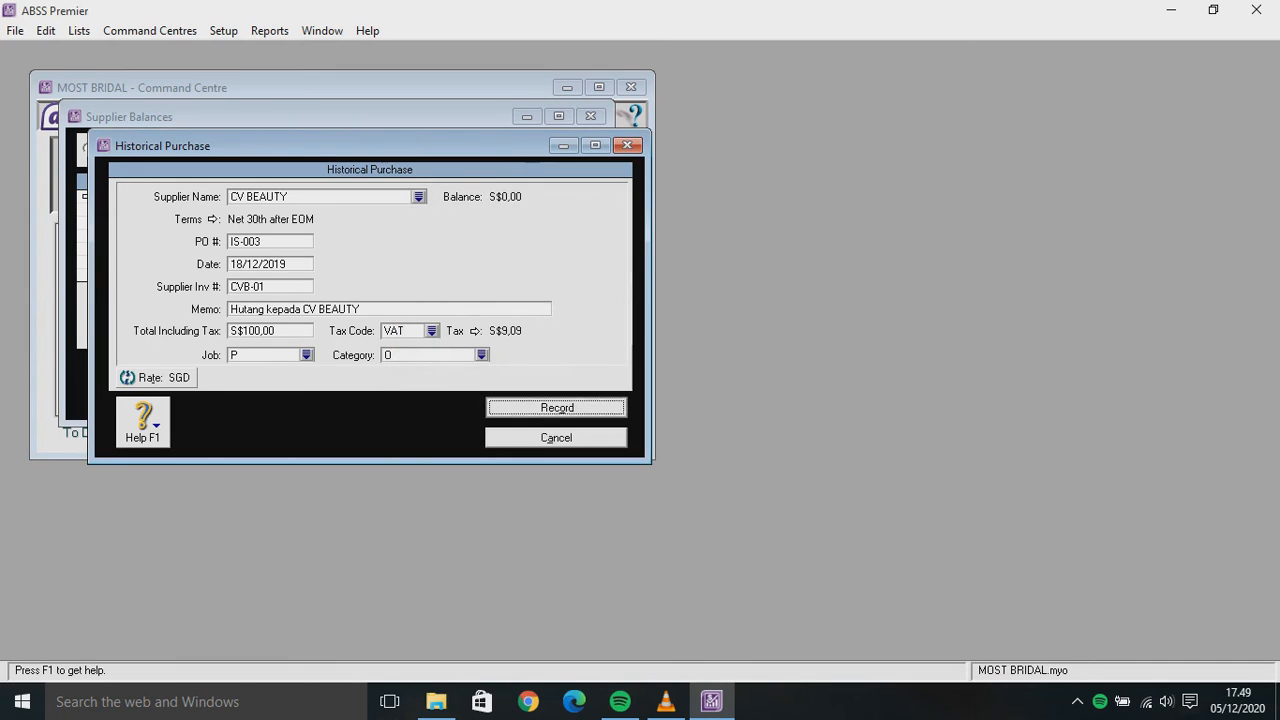
key("Return")
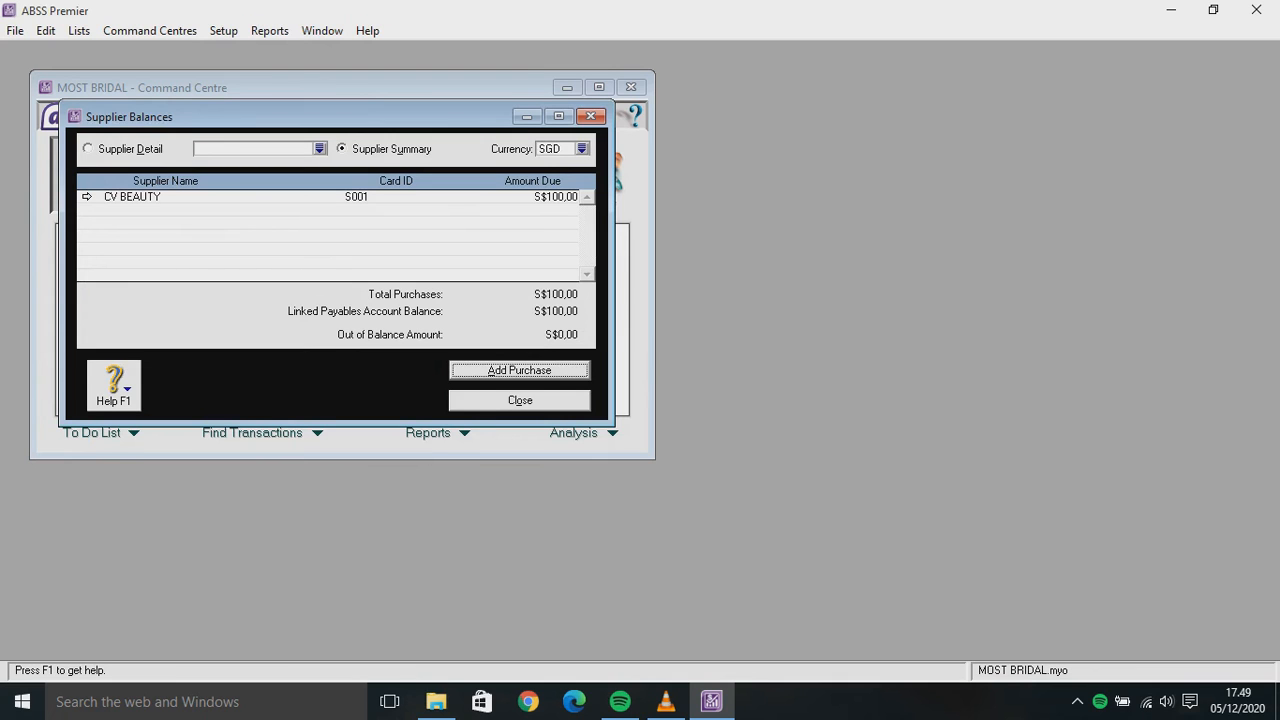
key("Tab")
key("Return")
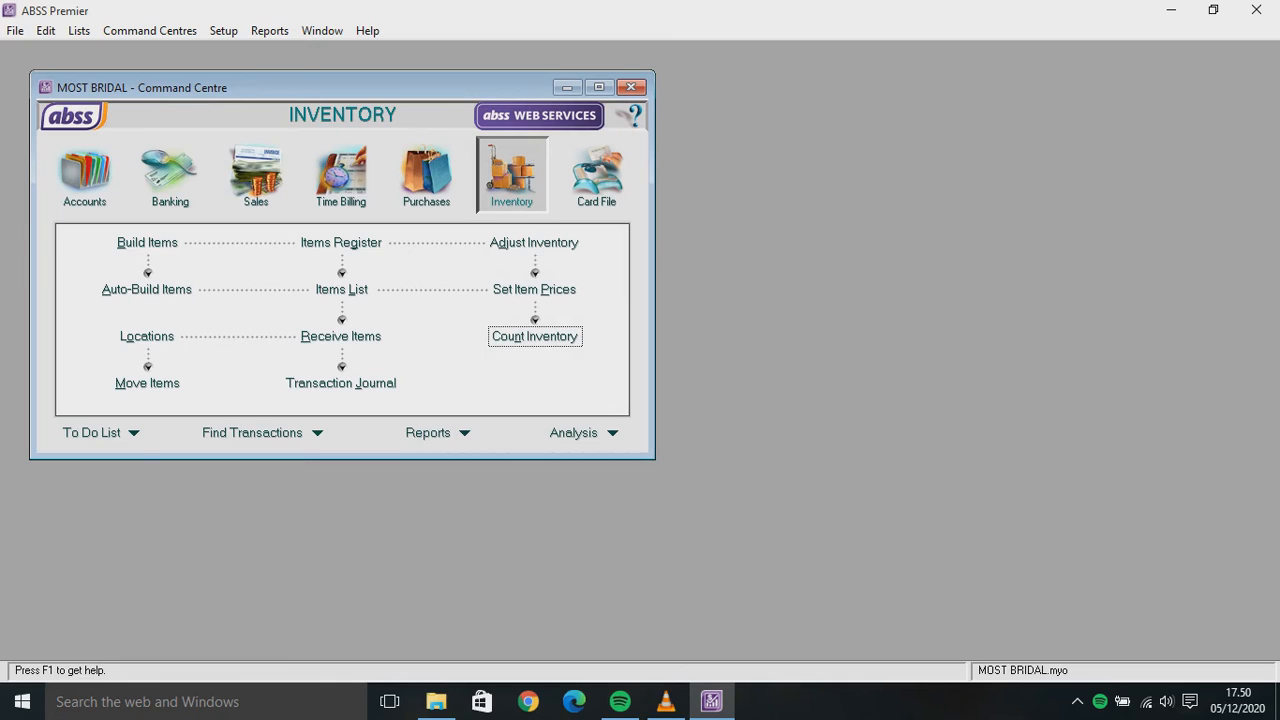
Count AC at 5, GM at 10 and GT at 10, and adjust them as opening balances
key("Return")
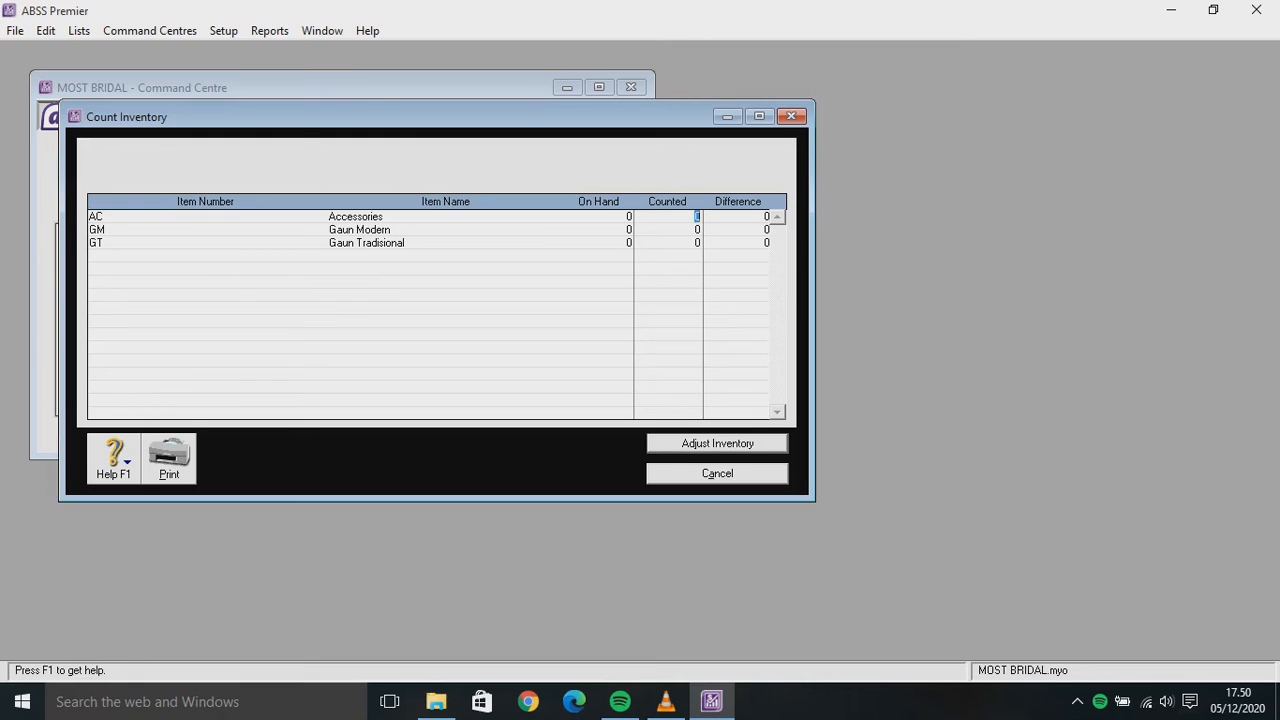
type("5")
key("Tab")
type("10")
key("Tab")
type("10")
key("Tab")
key("Return")
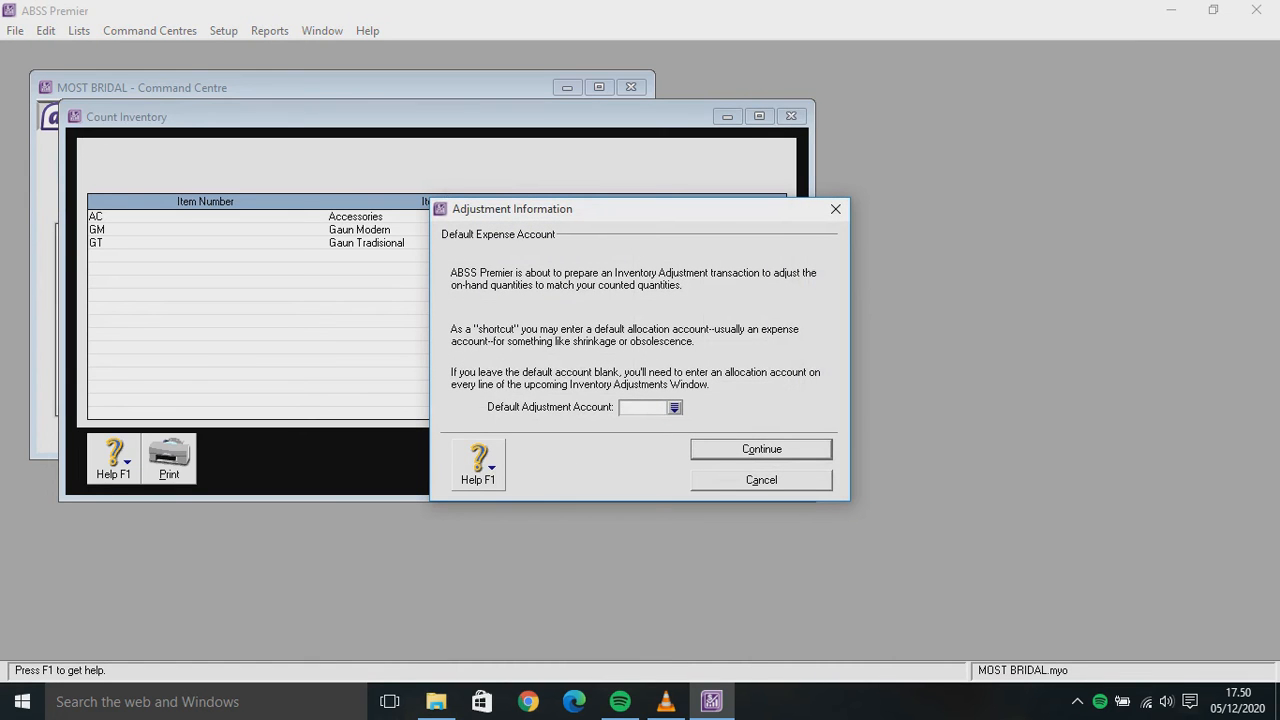
key("Return")
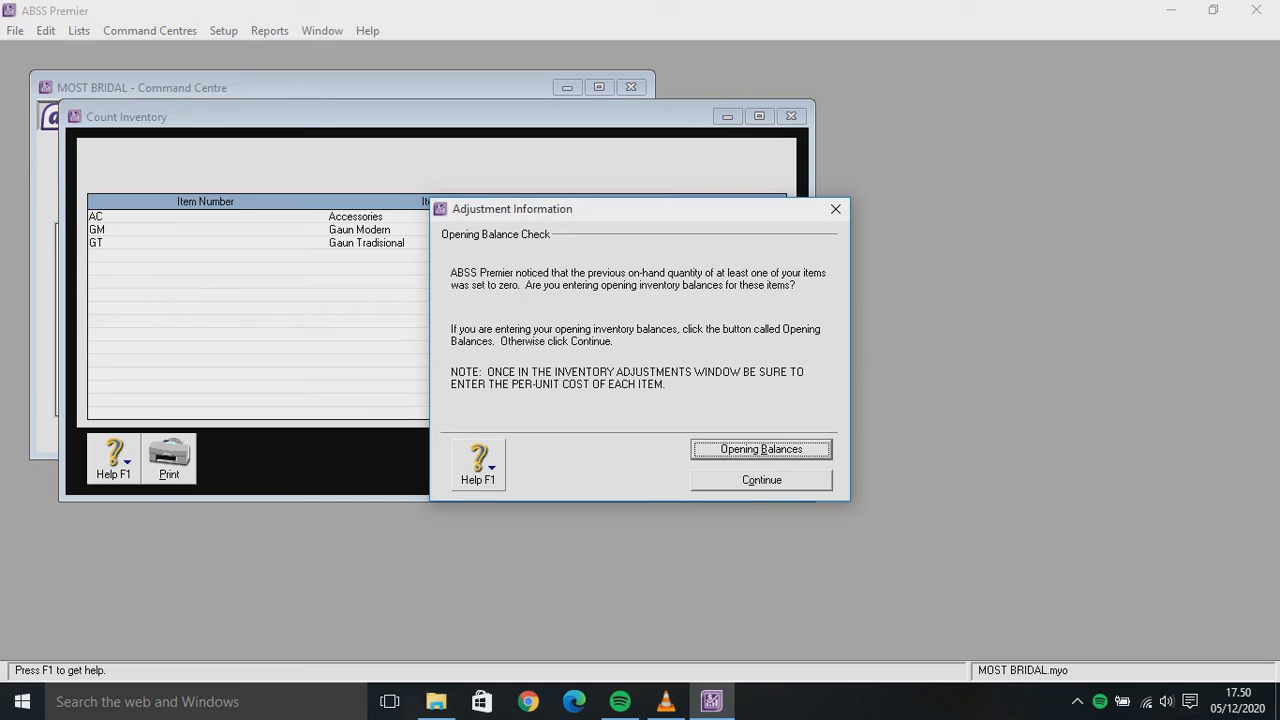
key("Return")
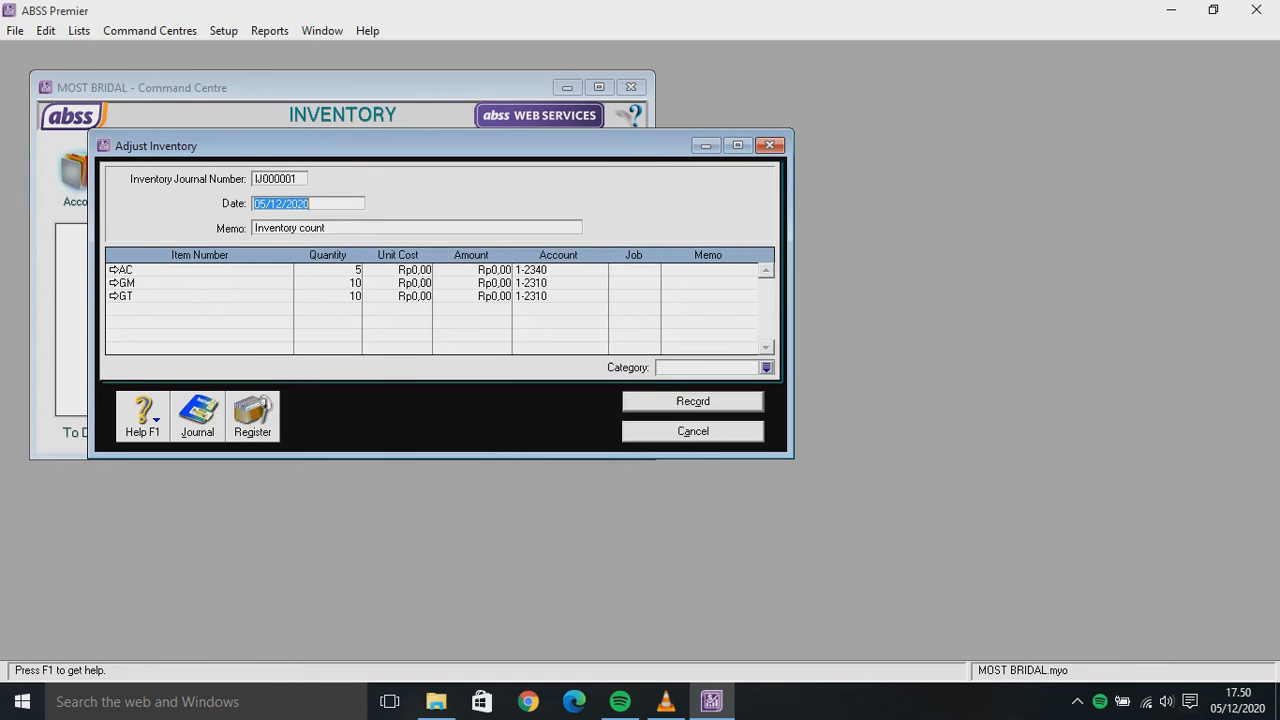
Enter unit costs of 1.000.000 for AC, 6.000.000 for GM and 7.000.000 for GT
left_click(414, 270)
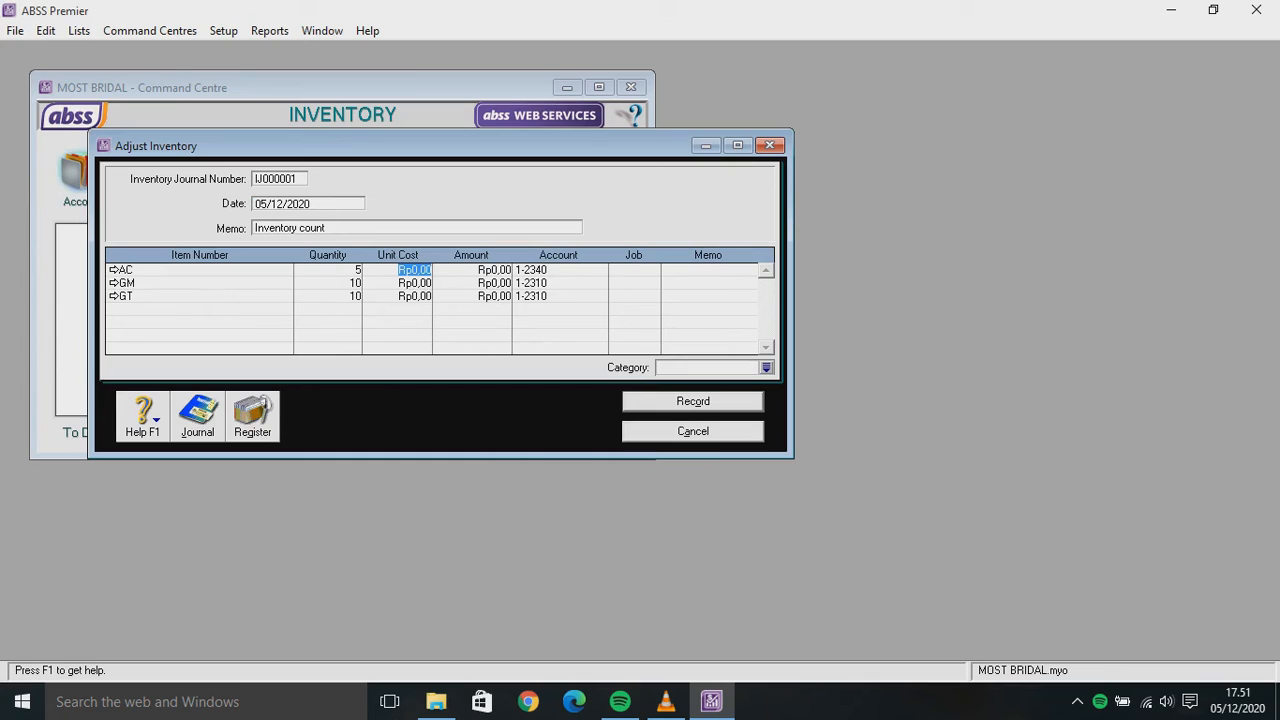
type("1000000")
key("Tab")
key("Tab")
key("Tab")
key("Tab")
key("Tab")
key("Tab")
key("Tab")
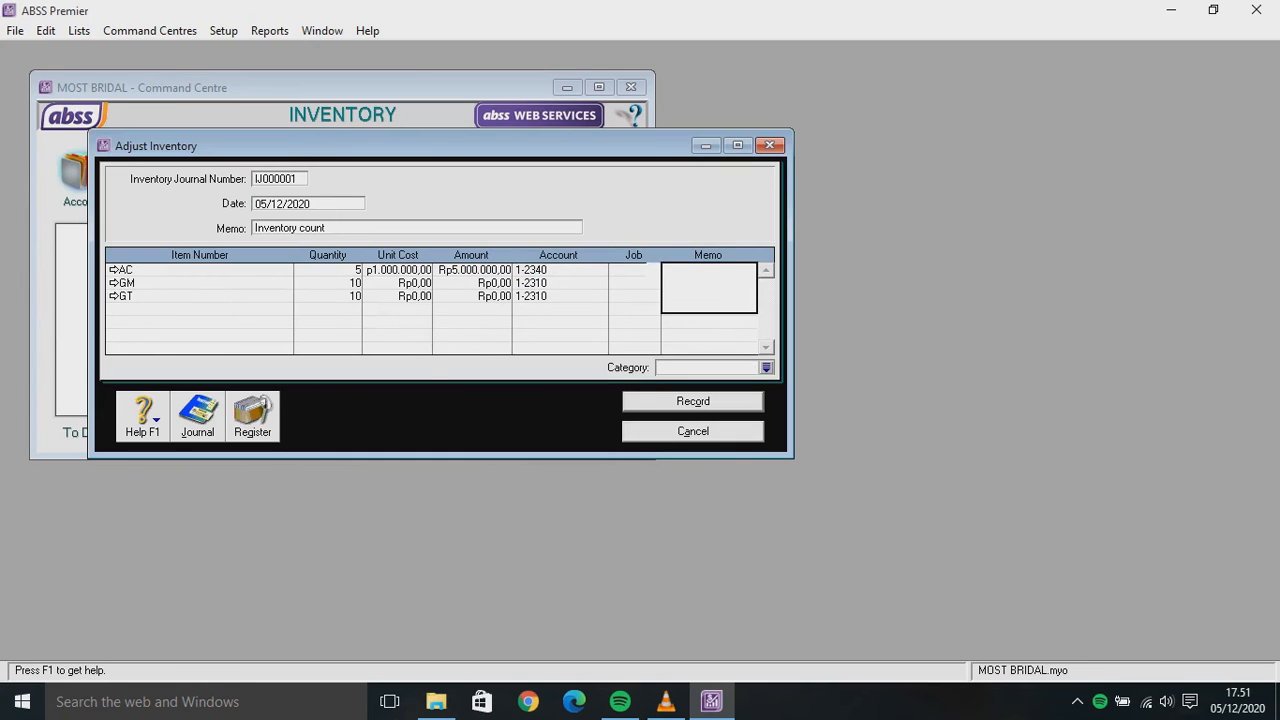
key("Tab")
key("Tab")
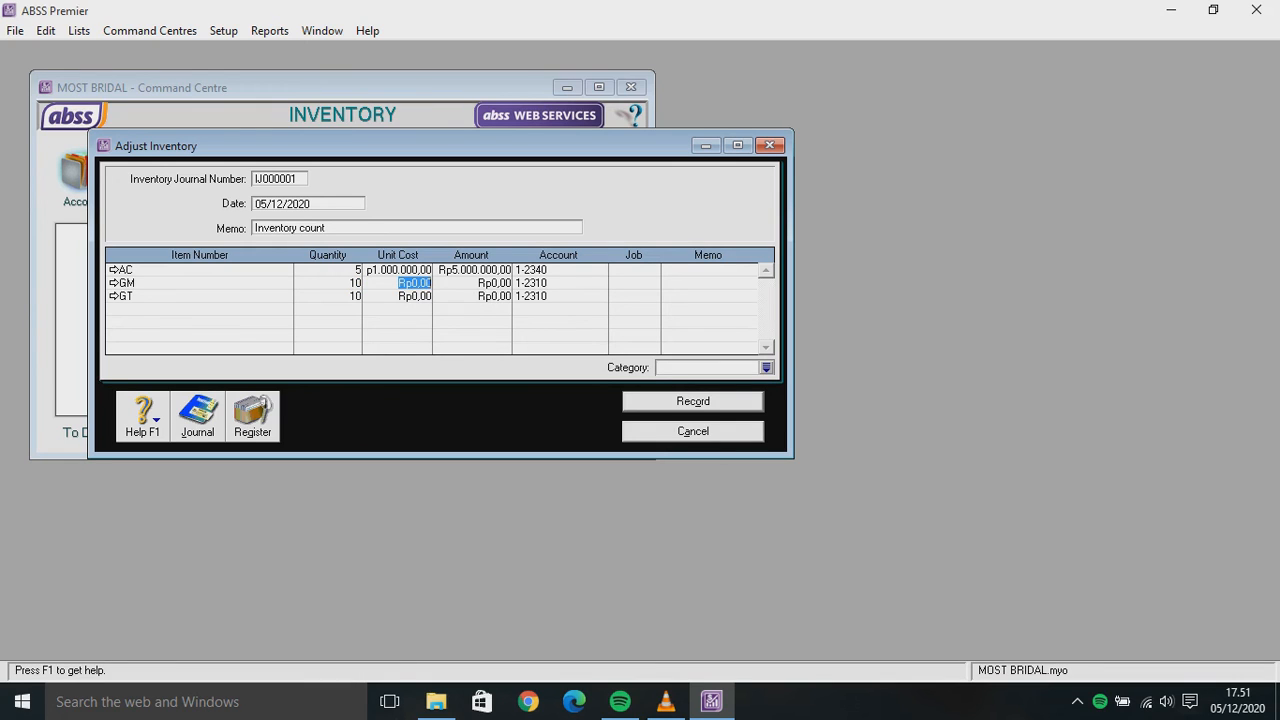
type("6.000.00")
type("0")
key("Tab")
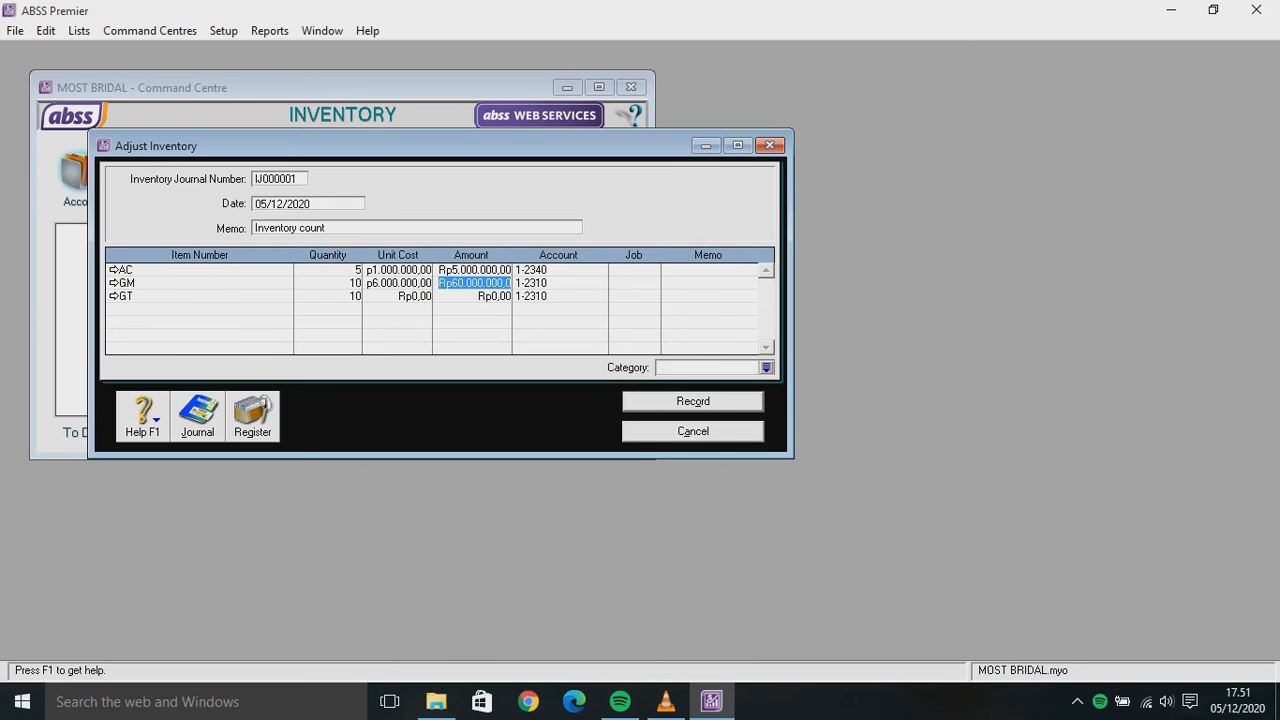
left_click(414, 296)
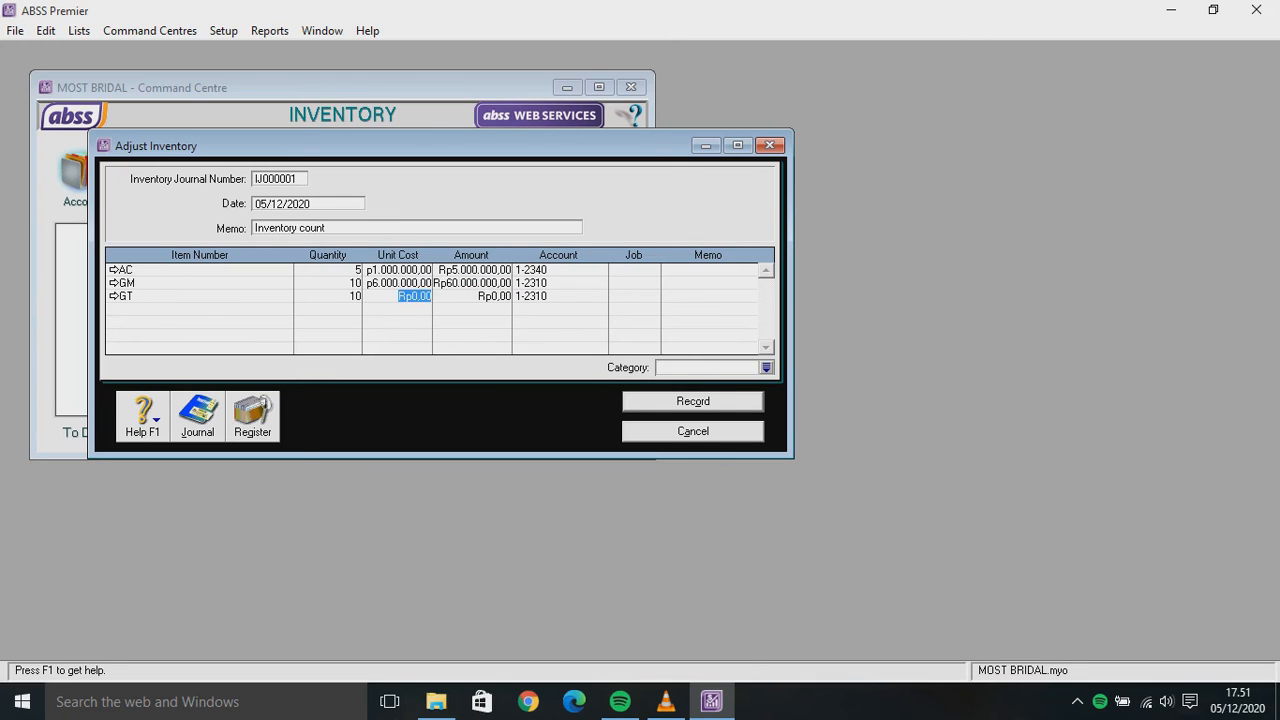
type("7000000")
key("Tab")
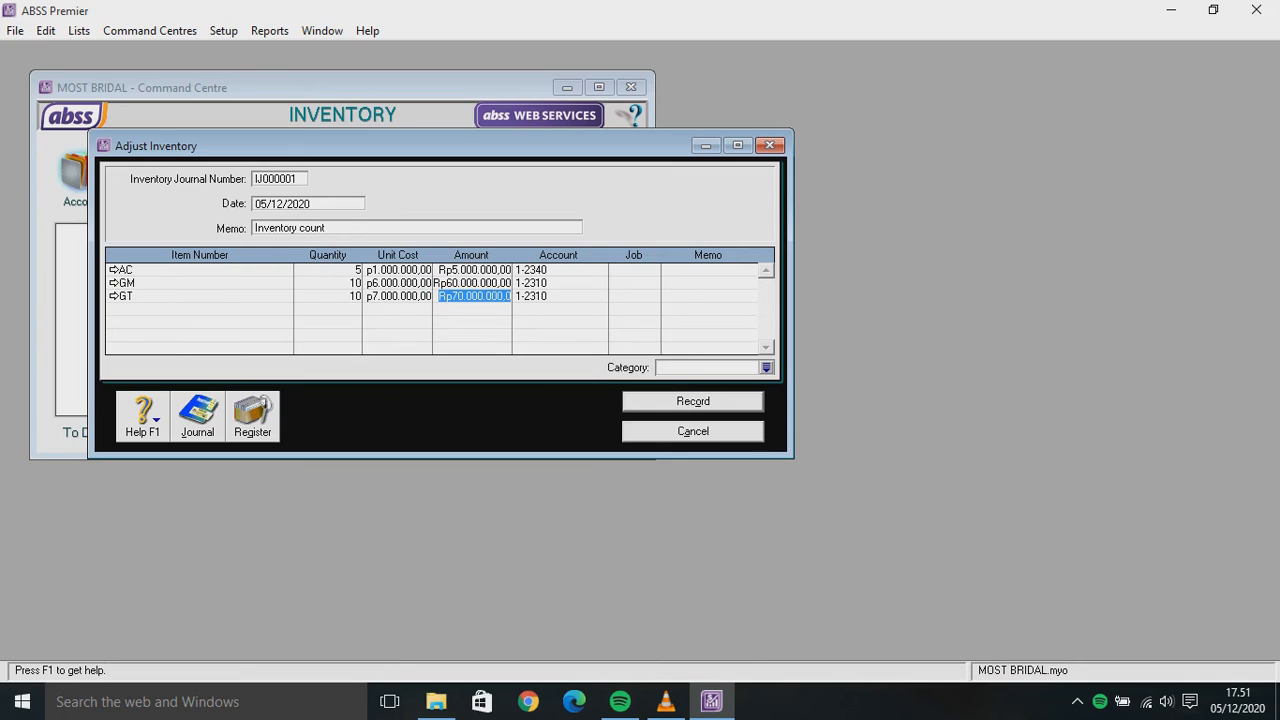
left_click(308, 204)
Date the adjustment 18/12/2019 and attempt to record it despite the financial-year warning
type("18.12")
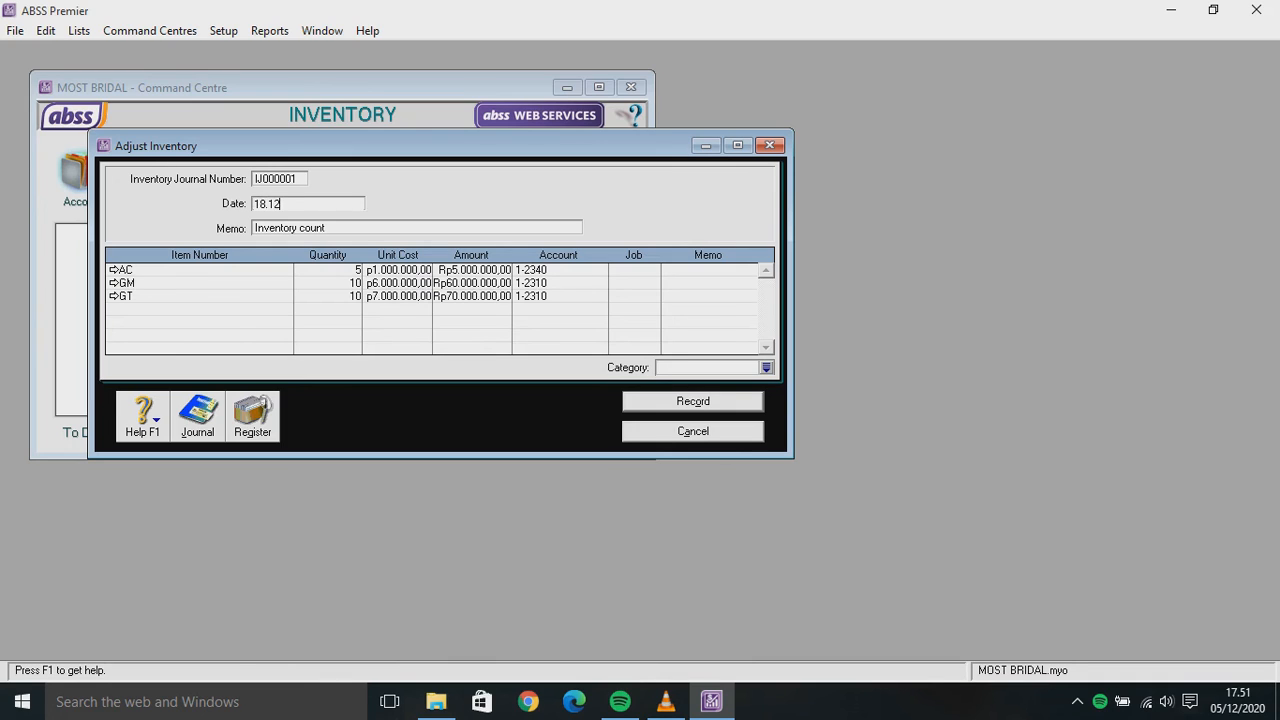
key("BackSpace")
key("BackSpace")
key("BackSpace")
type("/12/2019")
key("Tab")
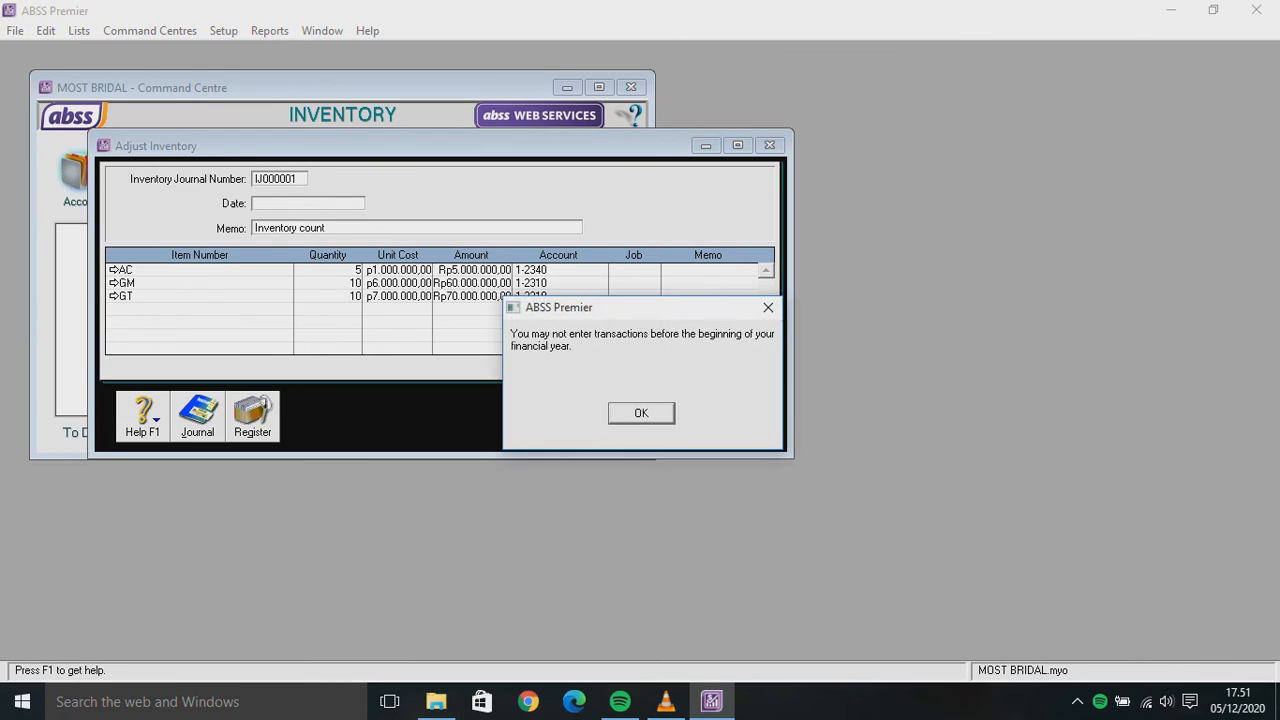
key("Return")
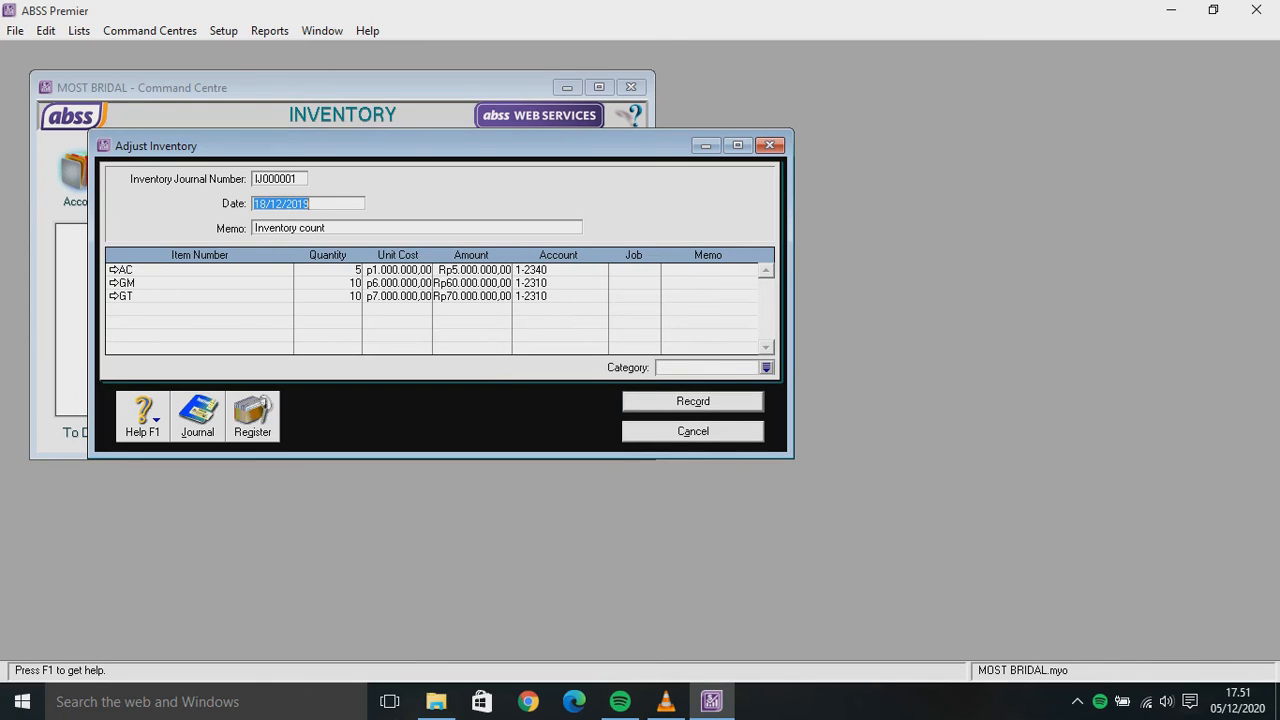
key("Return")
key("Return")
Change the adjustment date to 01/01/2020 and record the inventory adjustment
key("BackSpace")
type("01/")
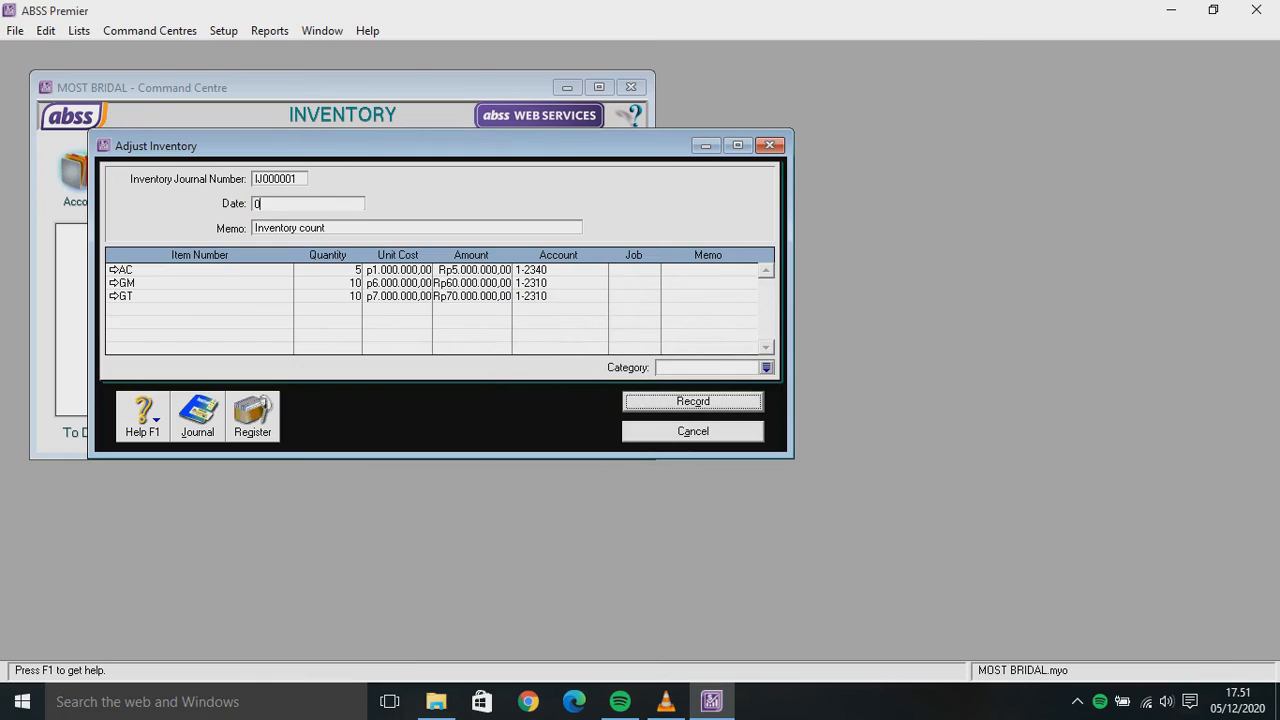
type("01/2002")
key("BackSpace")
key("BackSpace")
type("20")
key("Return")
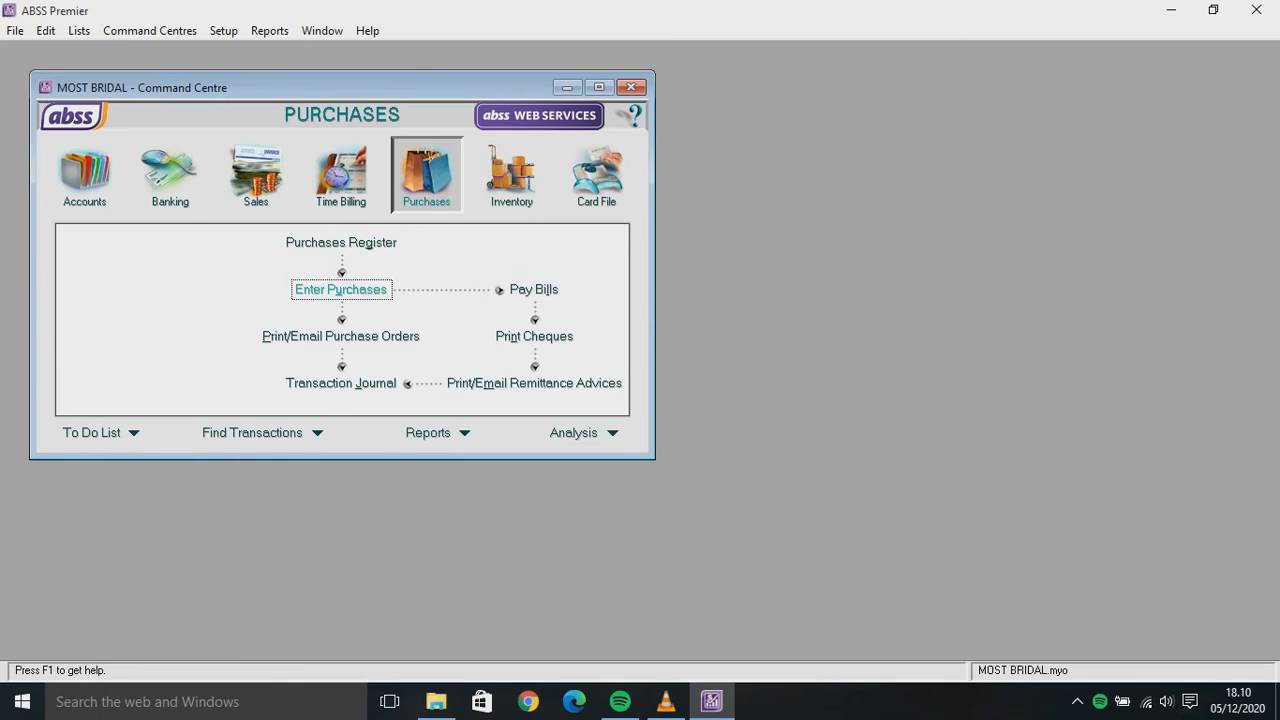
Start a new purchase for supplier SARAH WEDDING and switch the bill to the Item layout
left_click(340, 289)
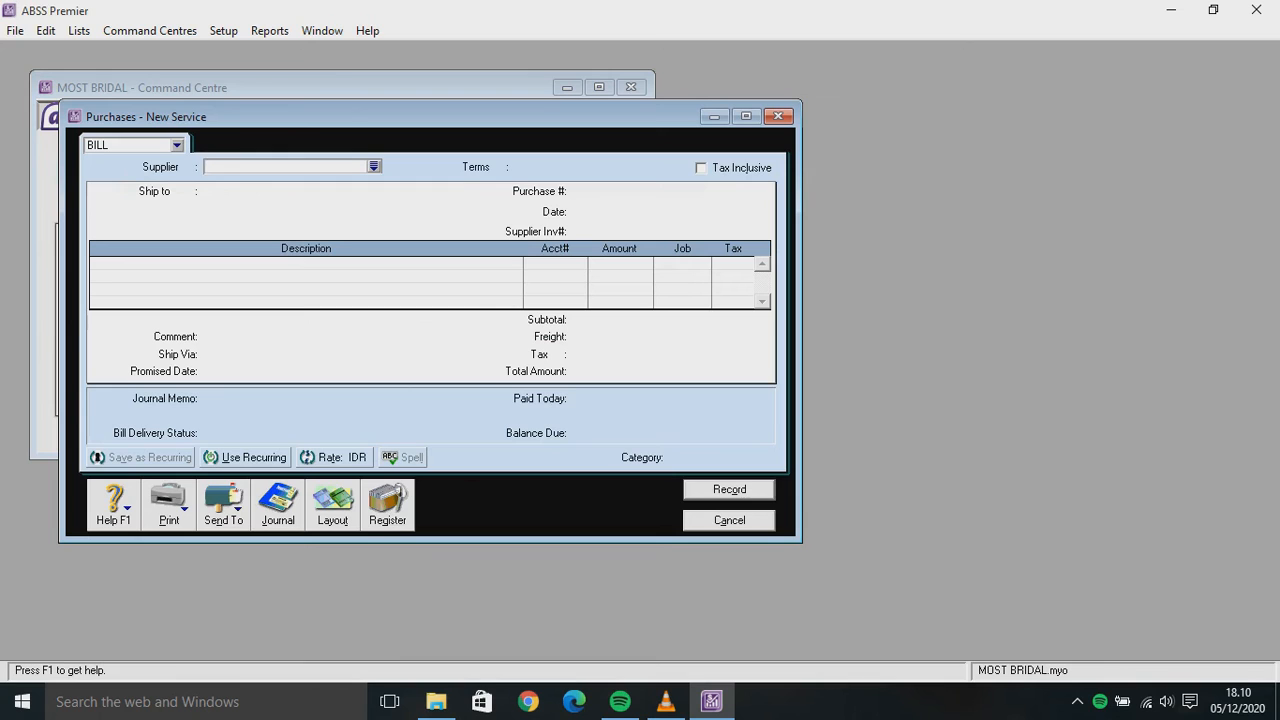
key("Tab")
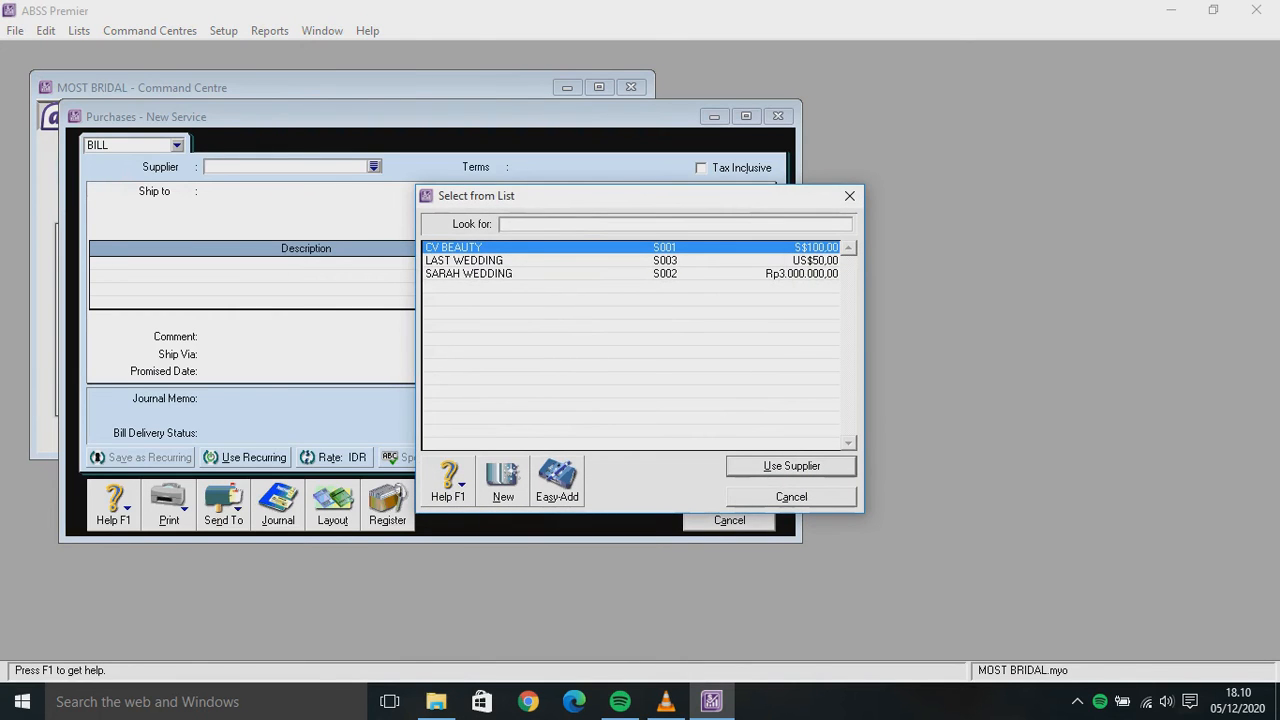
left_click(468, 273)
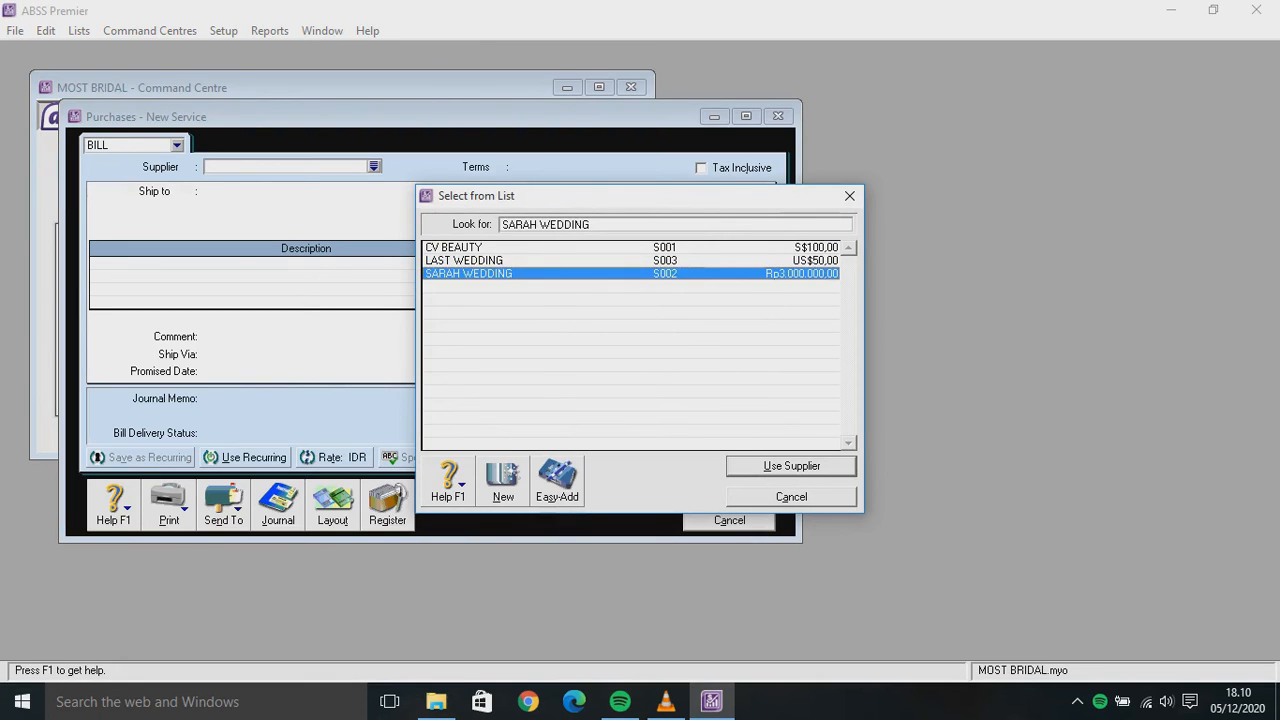
key("Return")
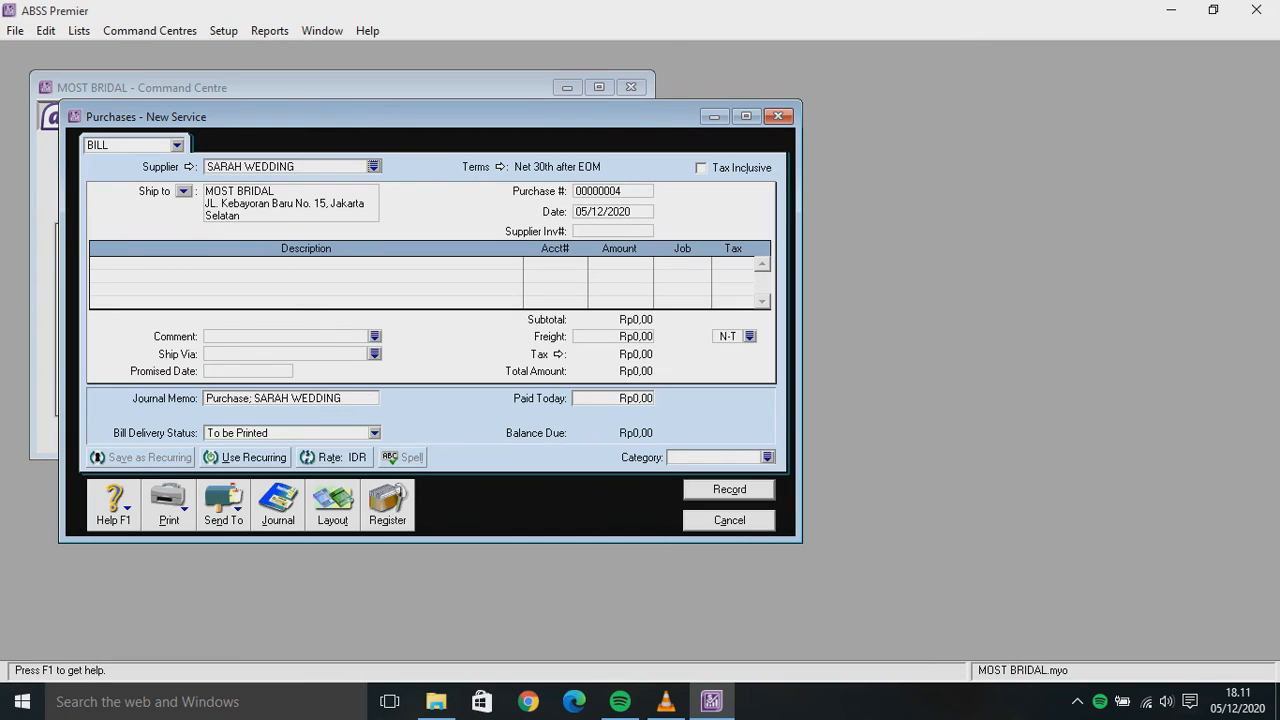
key("alt+y")
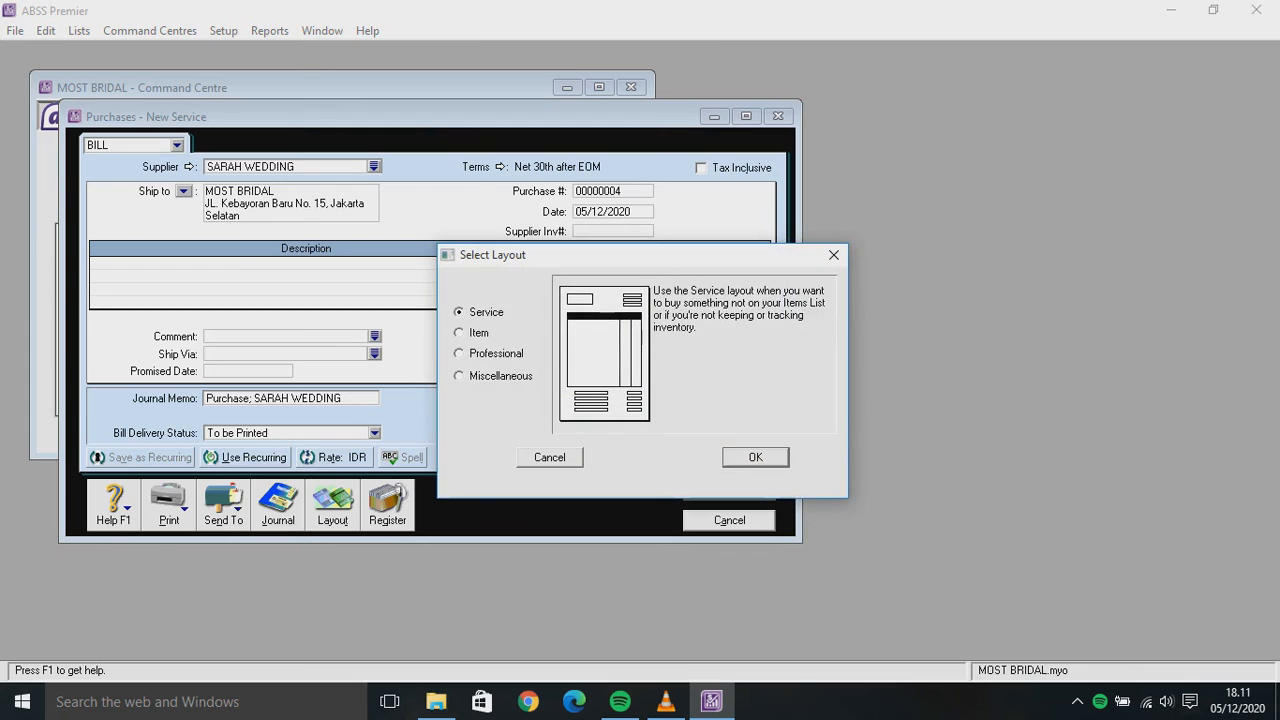
key("Down")
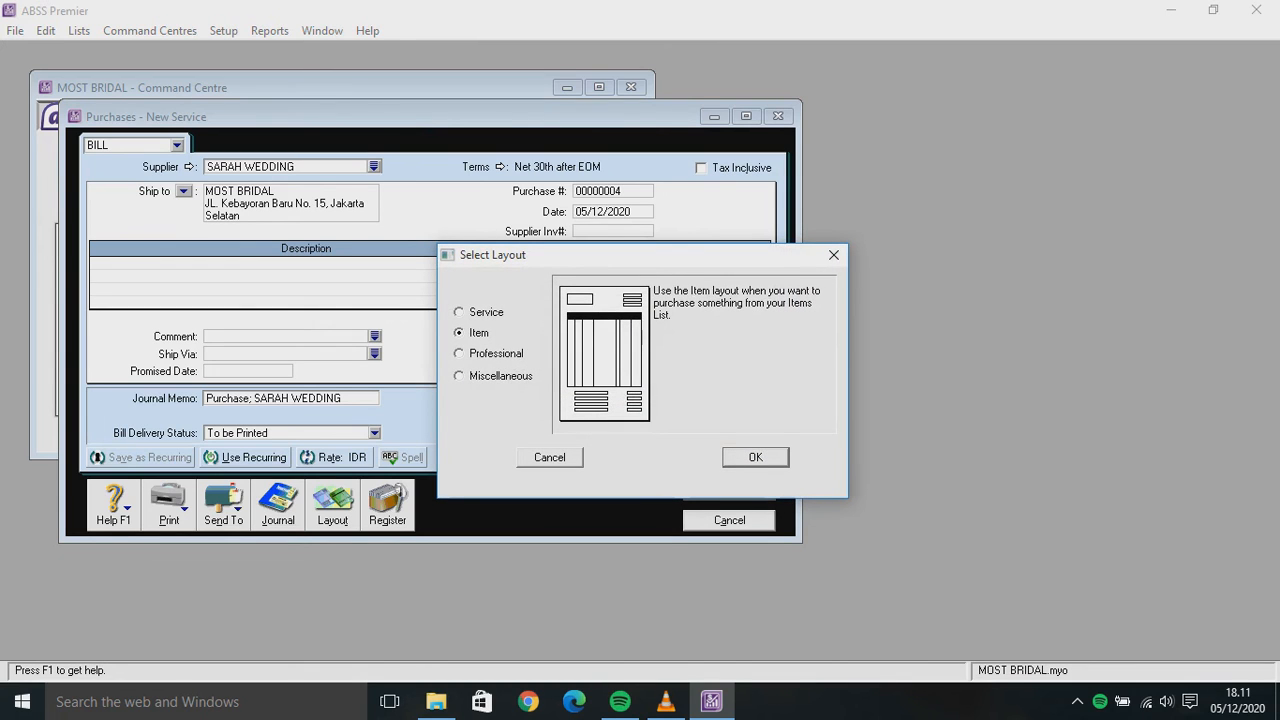
key("Return")
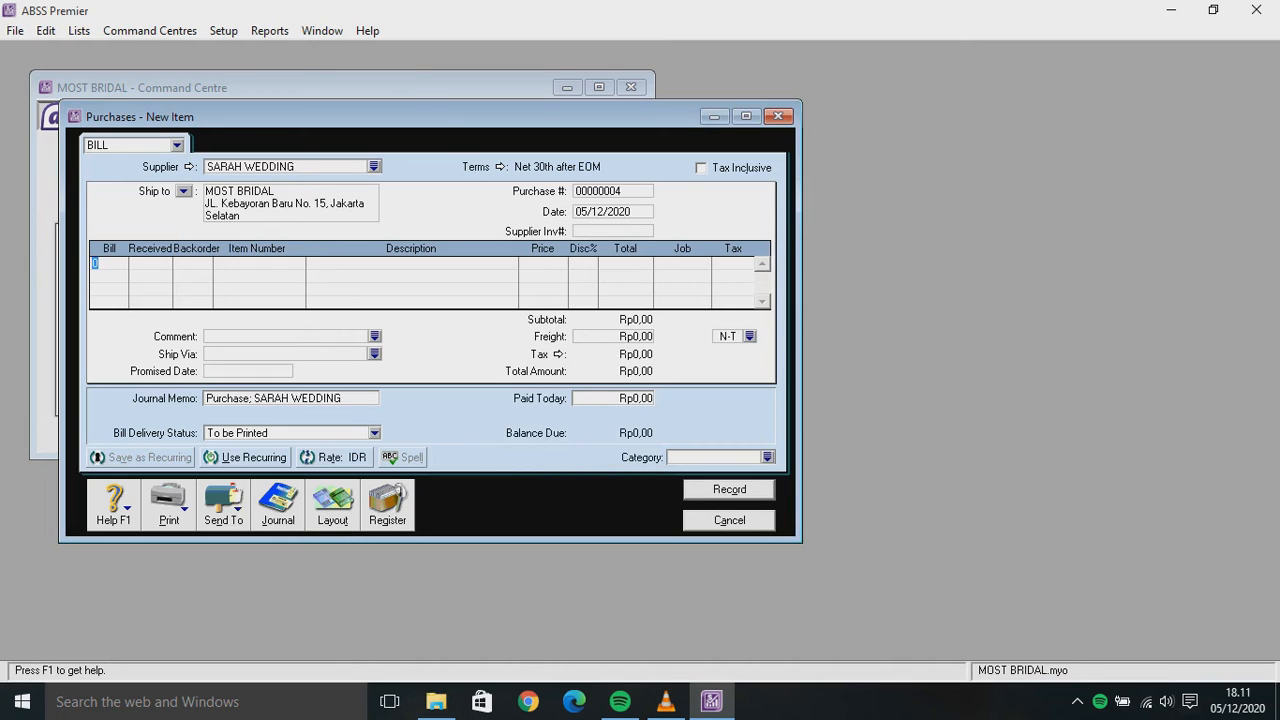
Fill line one with 5 units of item GM at a unit price of 6000000
type("5")
key("Return")
left_click(259, 263)
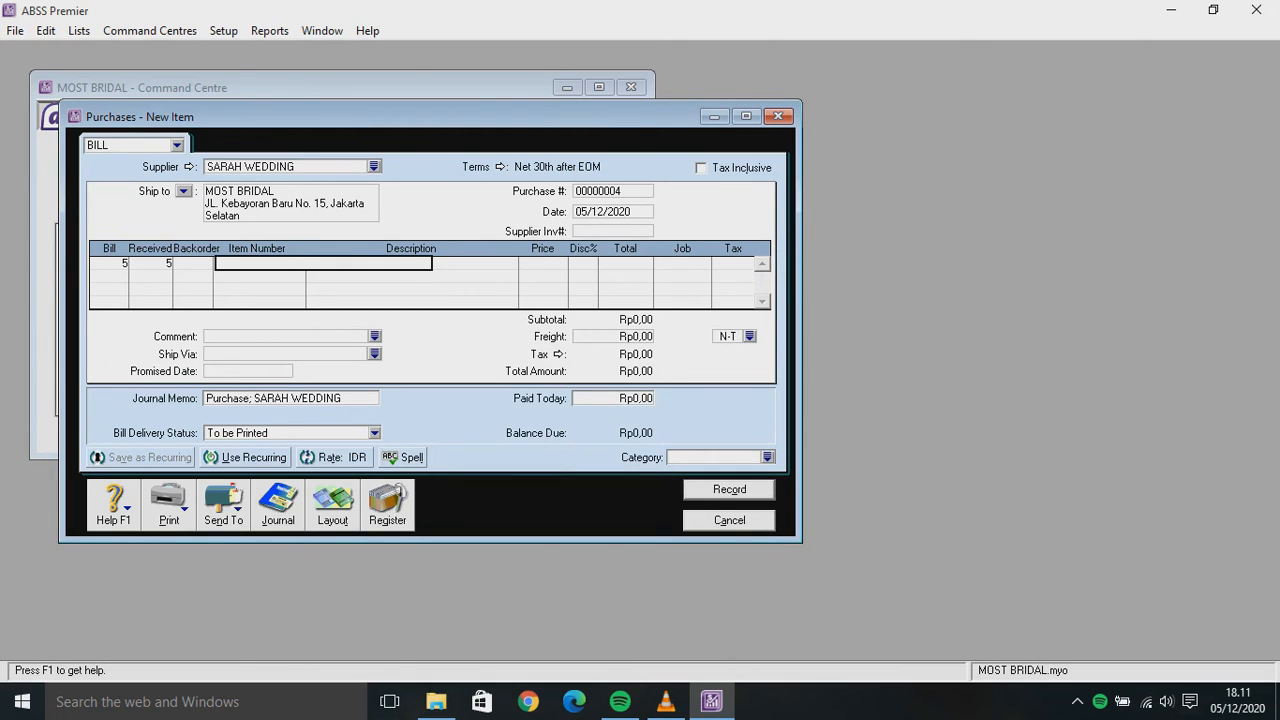
type("GM")
key("Return")
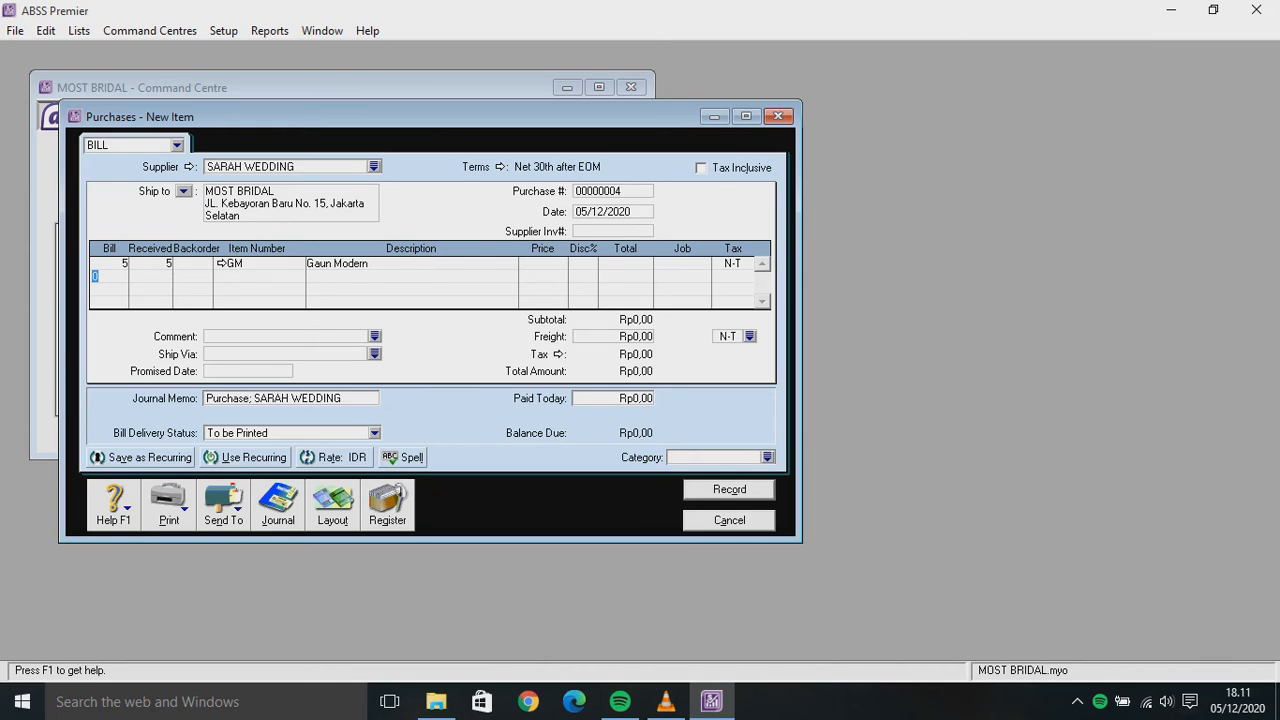
left_click(542, 263)
type("6000000")
key("Return")
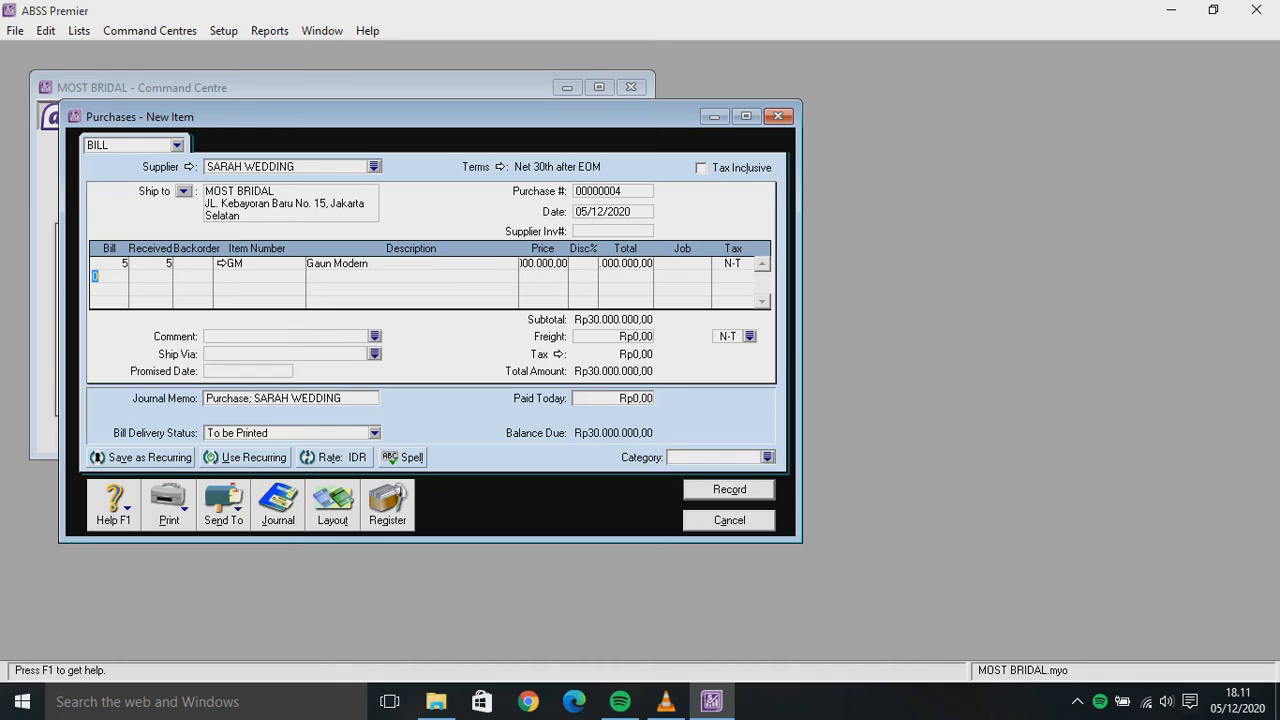
left_click(612, 191)
Set purchase number IS-004, date 02/01/2020 and supplier invoice SW-02
key("BackSpace")
type("IS-004")
key("Tab")
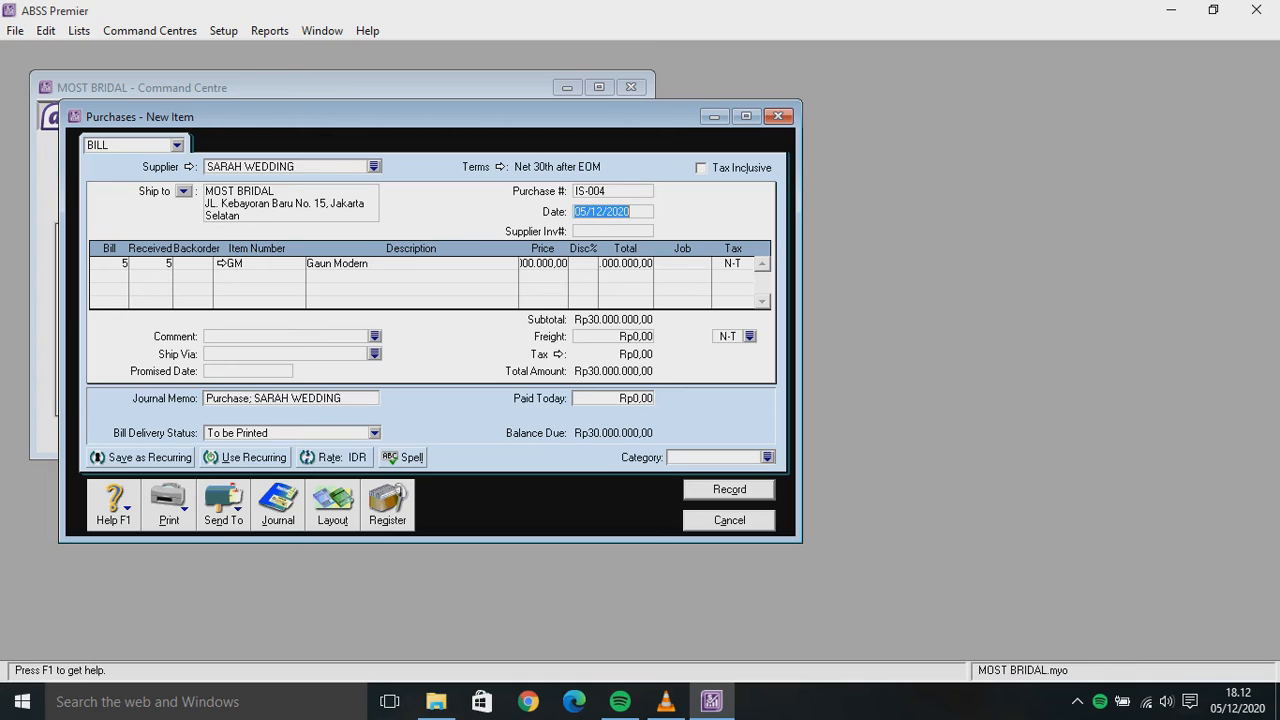
key("BackSpace")
type("02/01/2020")
key("Tab")
type("S")
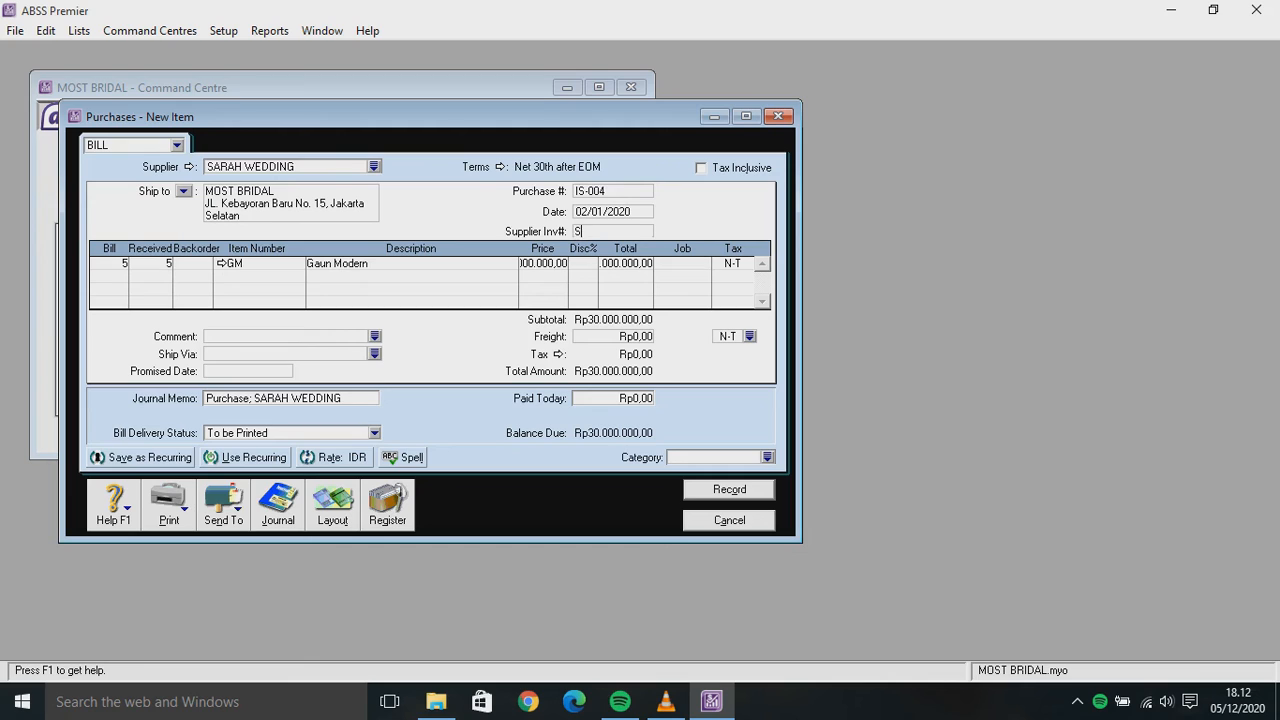
type("W-02")
Add line two: 5 units of item GT priced at 700000
key("Tab")
type("5")
key("Return")
left_click(322, 276)
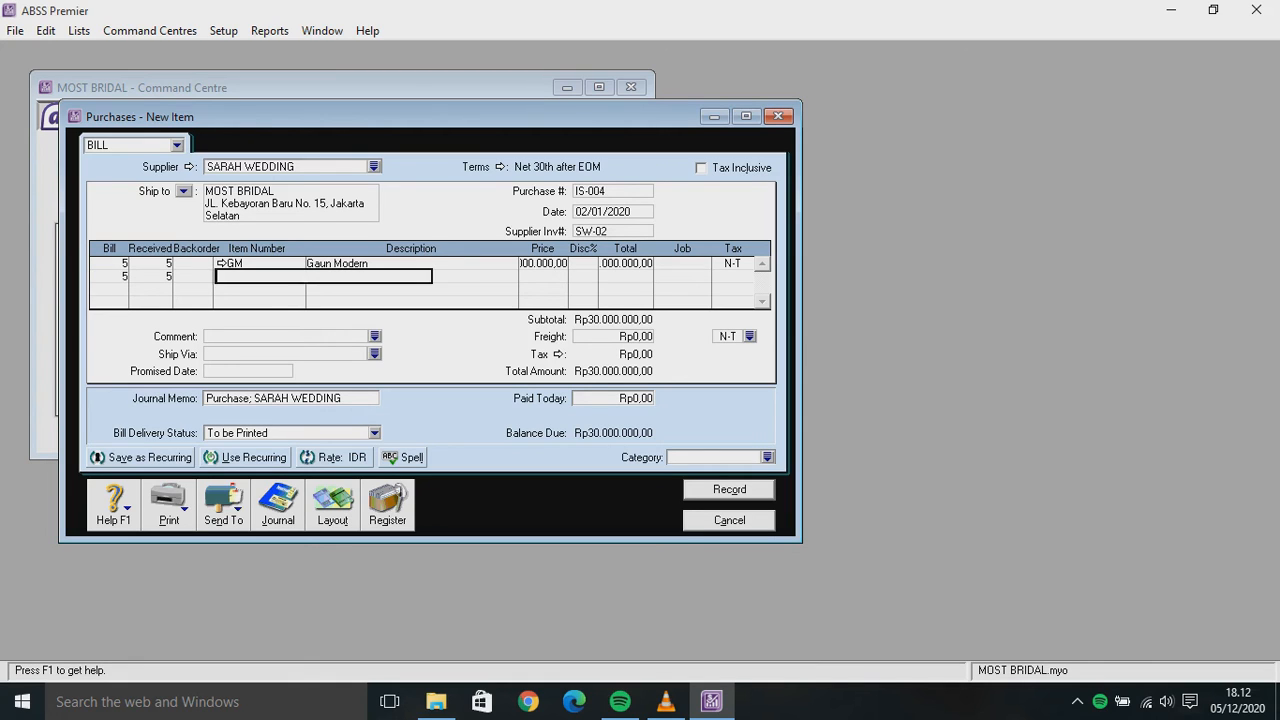
type("GT")
key("Return")
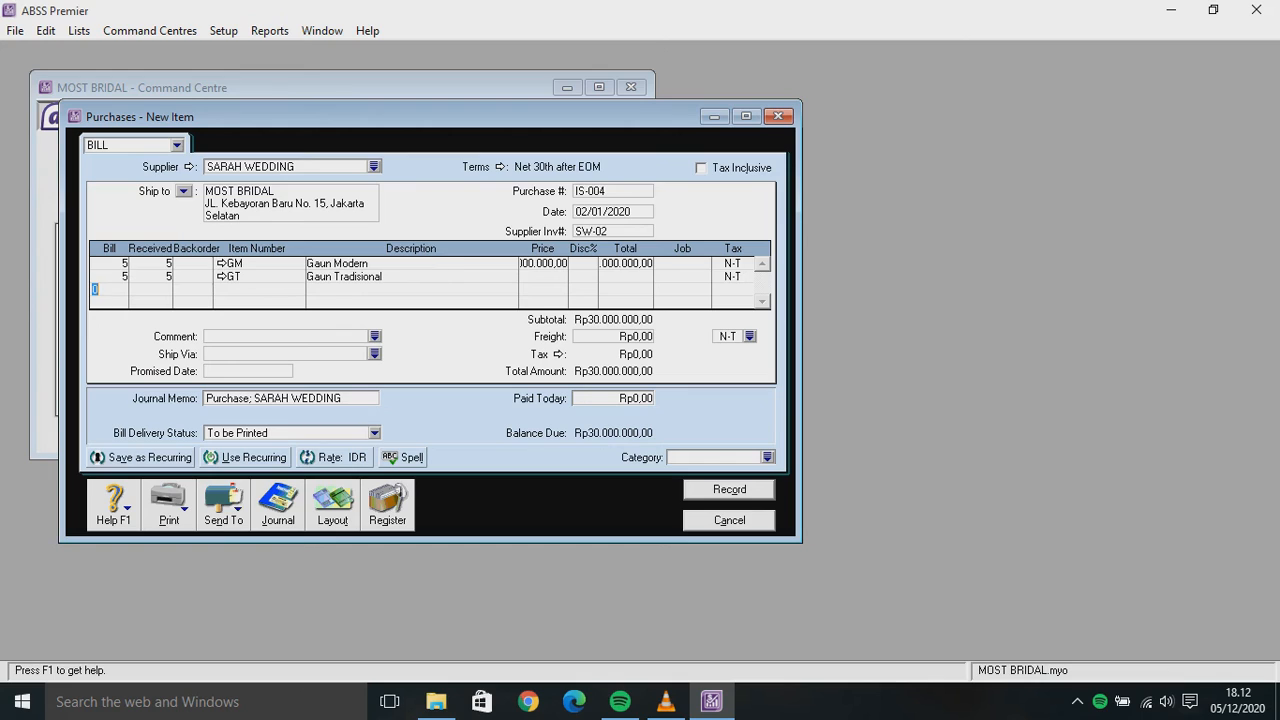
left_click(536, 276)
key("BackSpace")
type("700000")
key("Return")
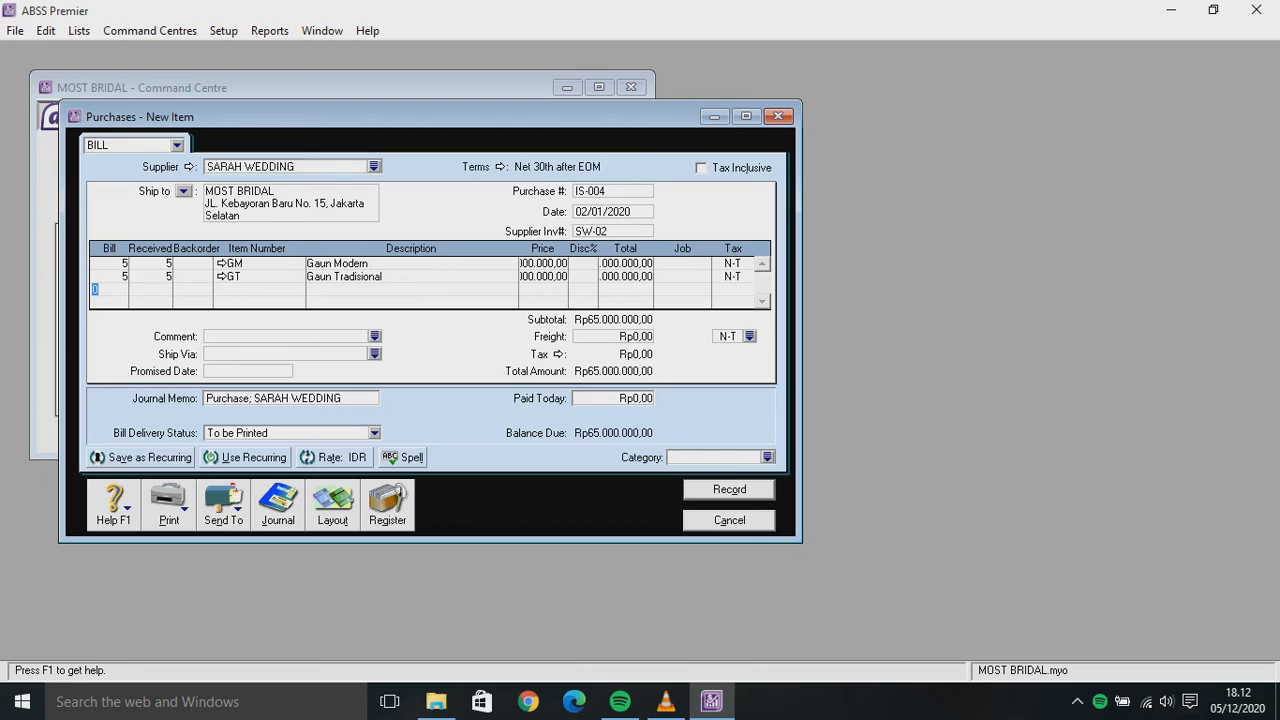
Assign job P to both bill lines
left_click(680, 264)
type("P")
left_click(680, 277)
type("P")
left_click(715, 458)
Set the bill category to L and apply the VAT tax code to both lines
type("L")
left_click(731, 264)
type("VAT")
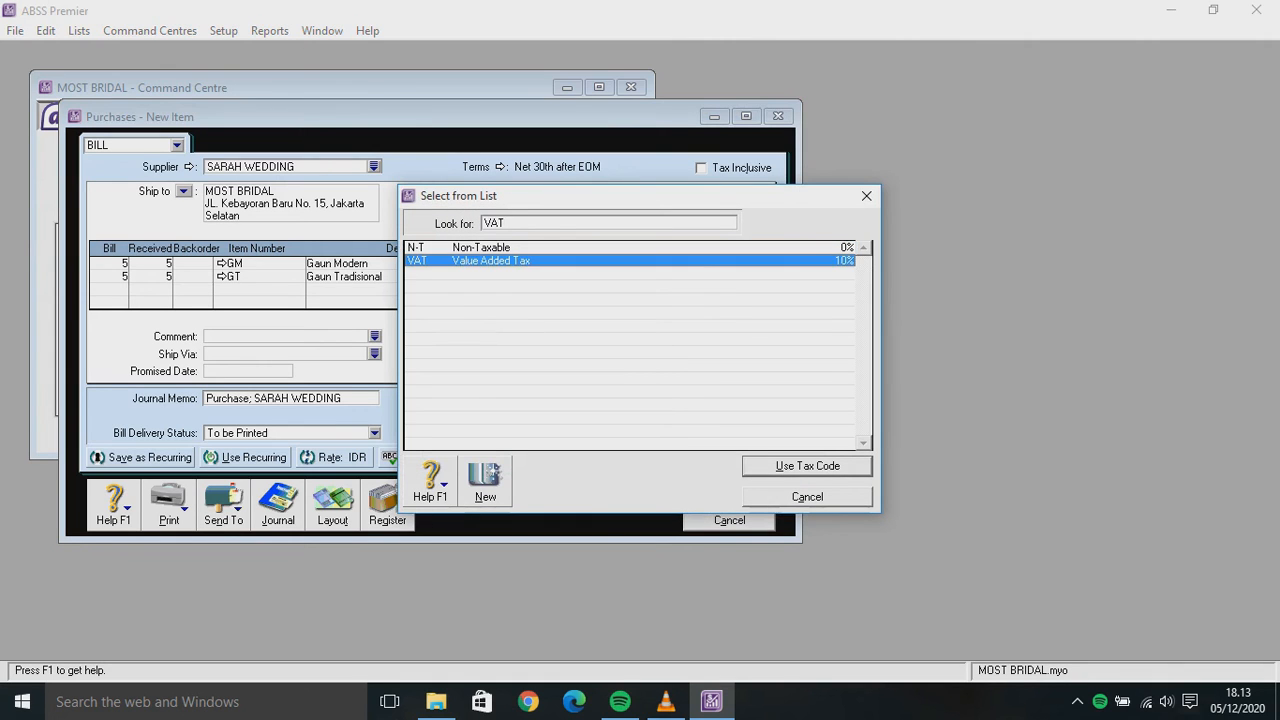
key("Return")
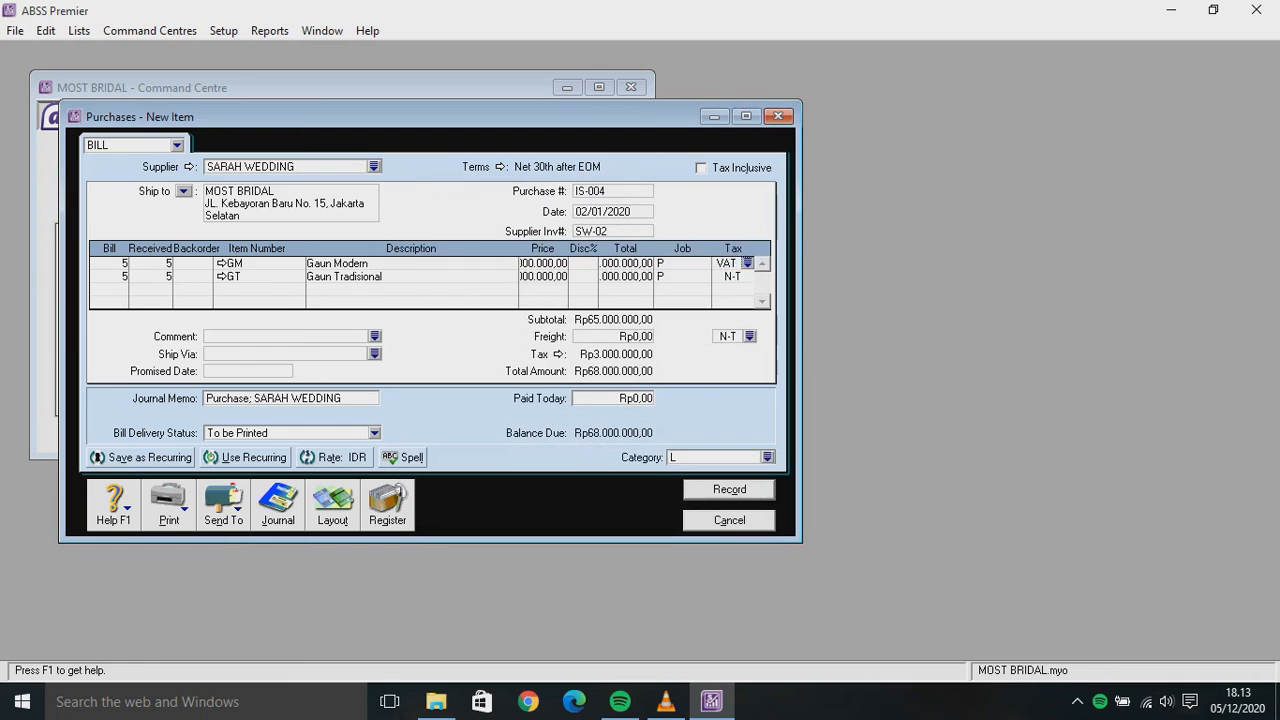
key("Down")
type("VAT")
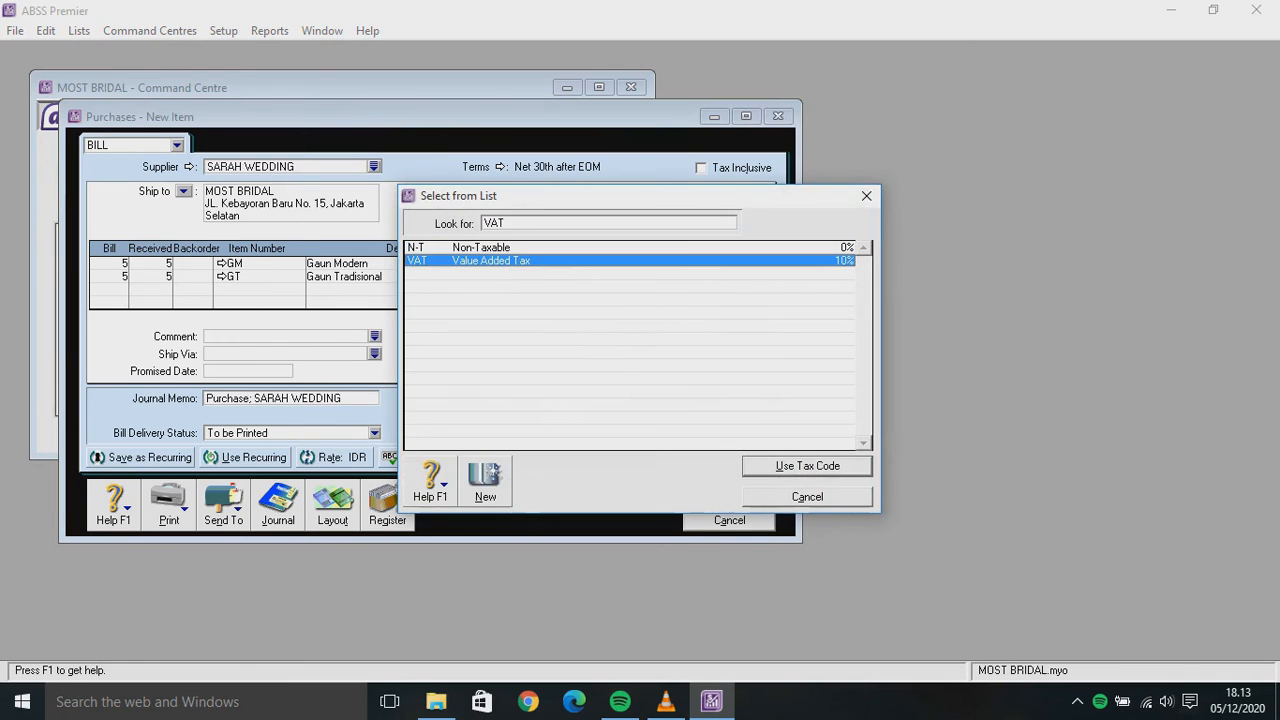
key("Return")
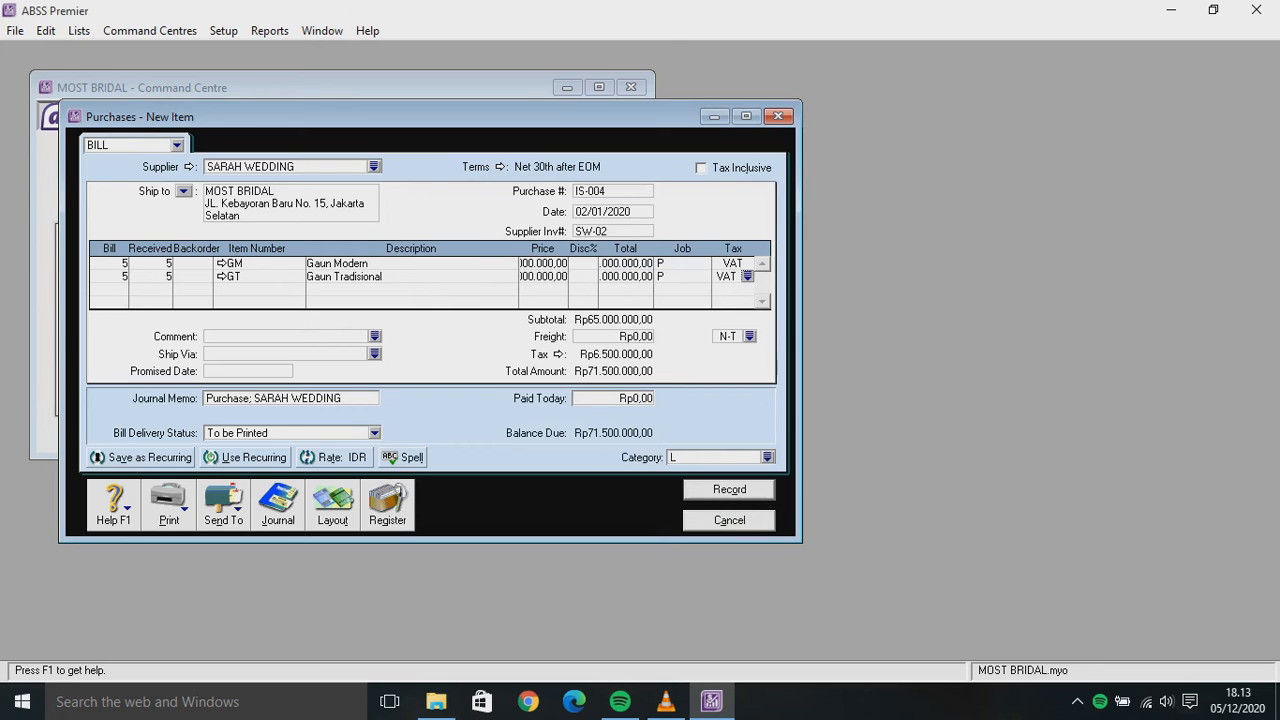
left_click(484, 167)
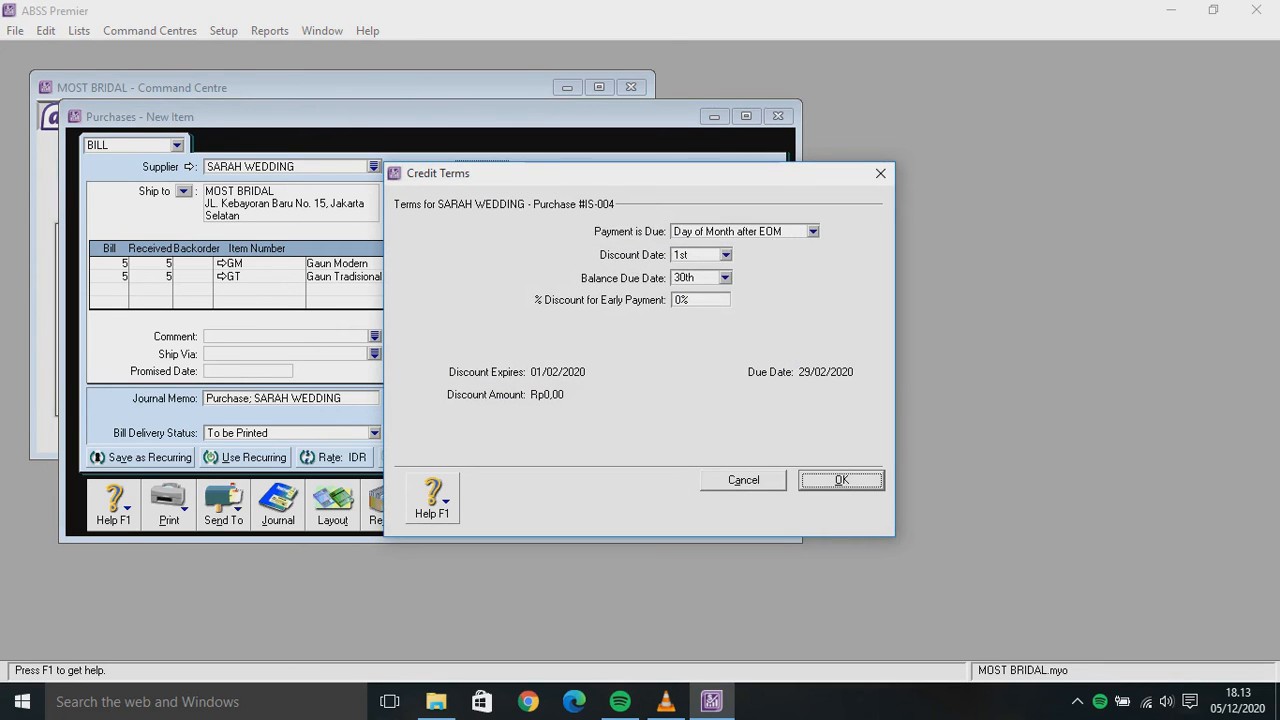
Change the terms to payment due in 20 days, record bill IS-004, and close the window
left_click(813, 232)
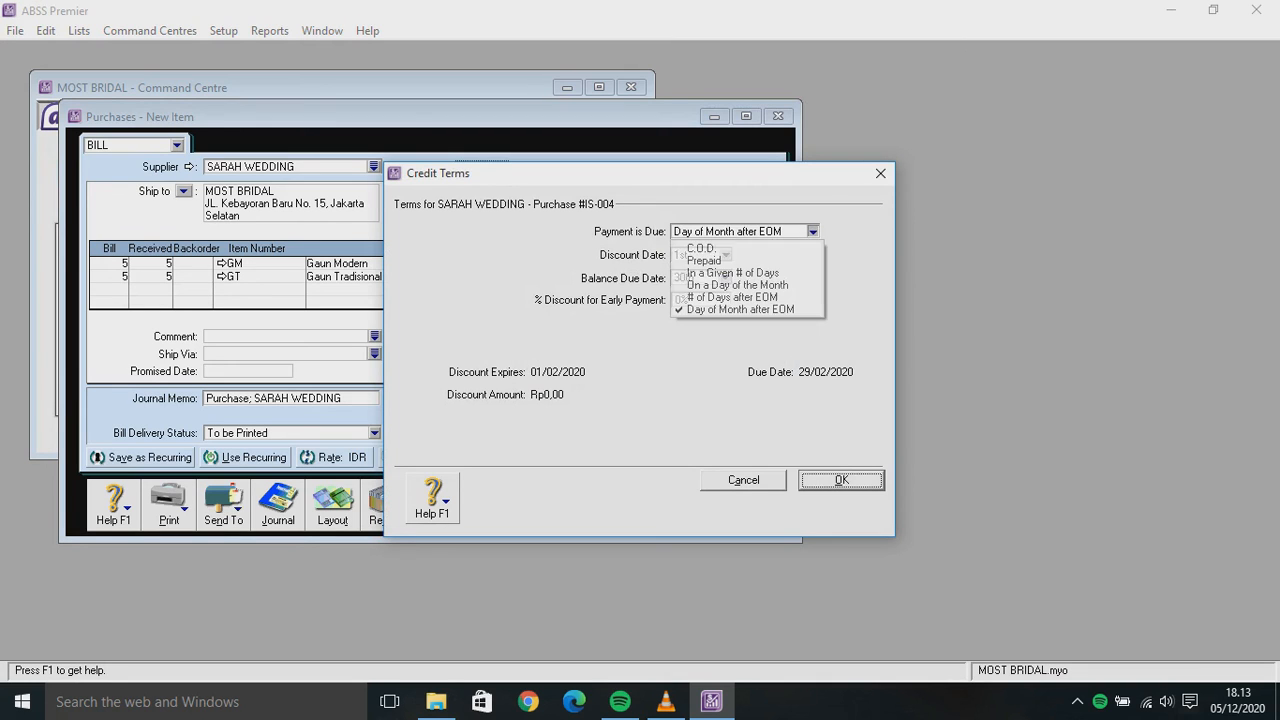
key("Return")
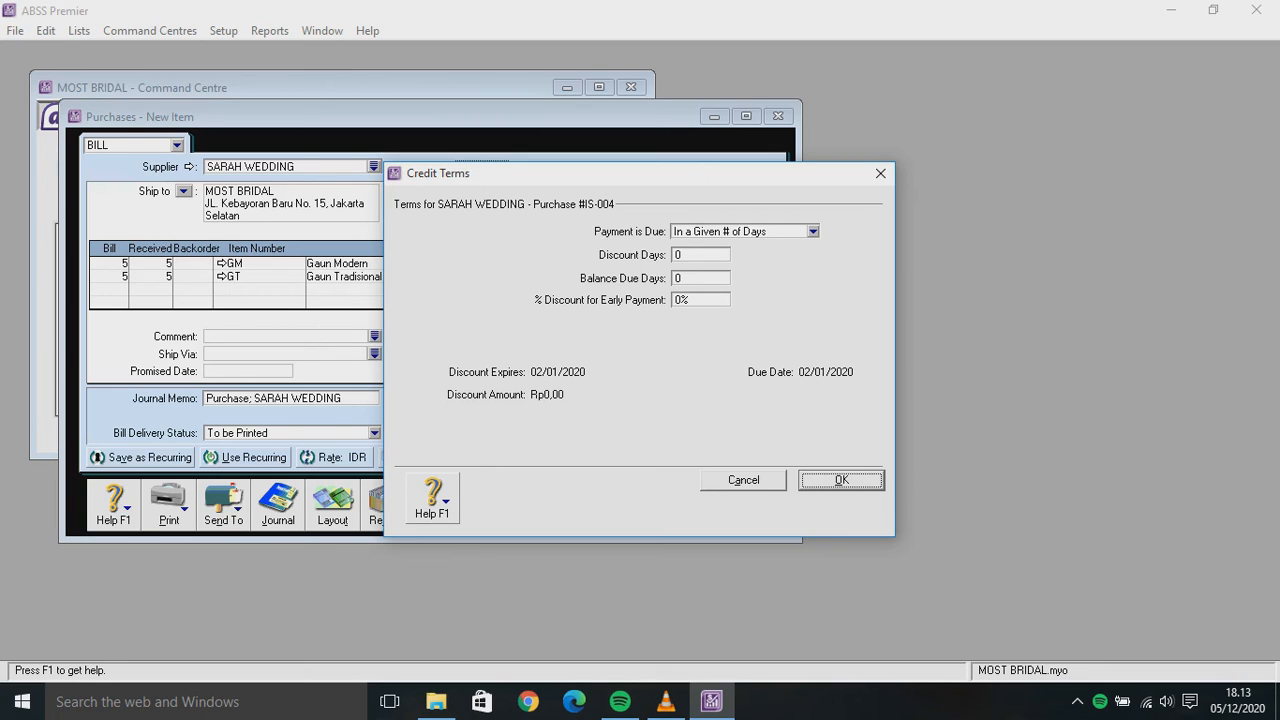
left_click(700, 279)
type("20")
key("Return")
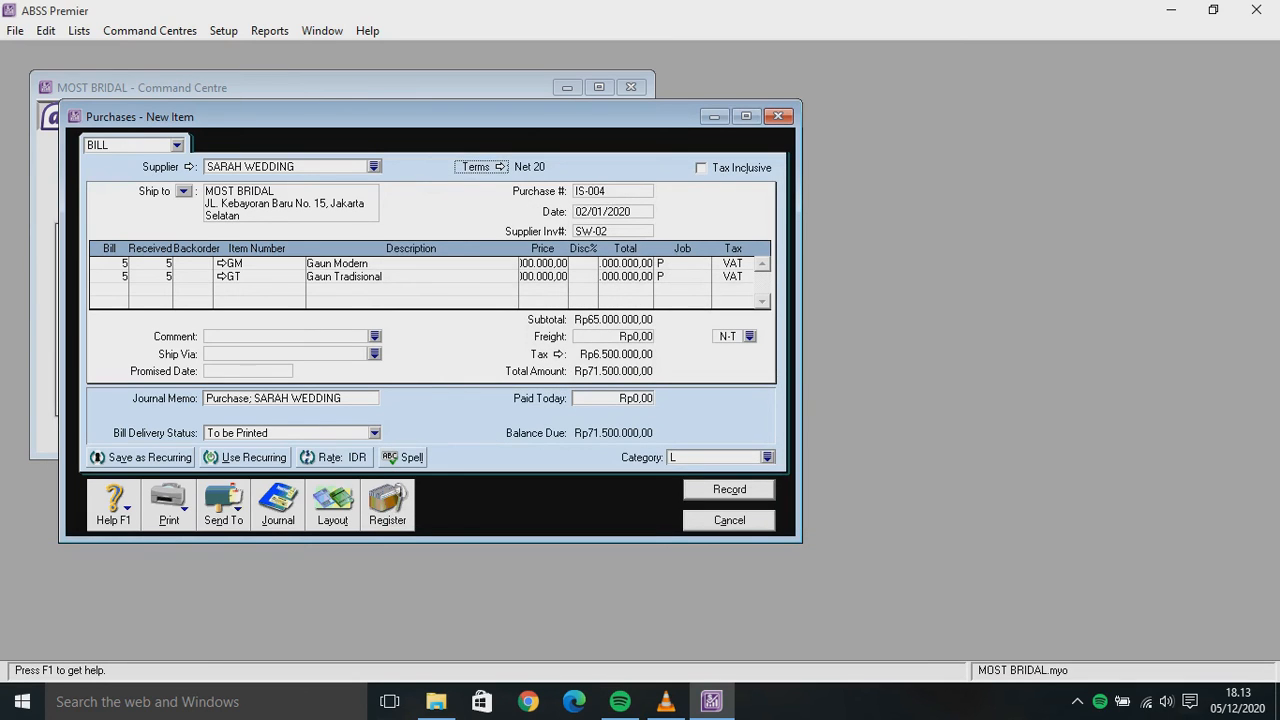
key("Return")
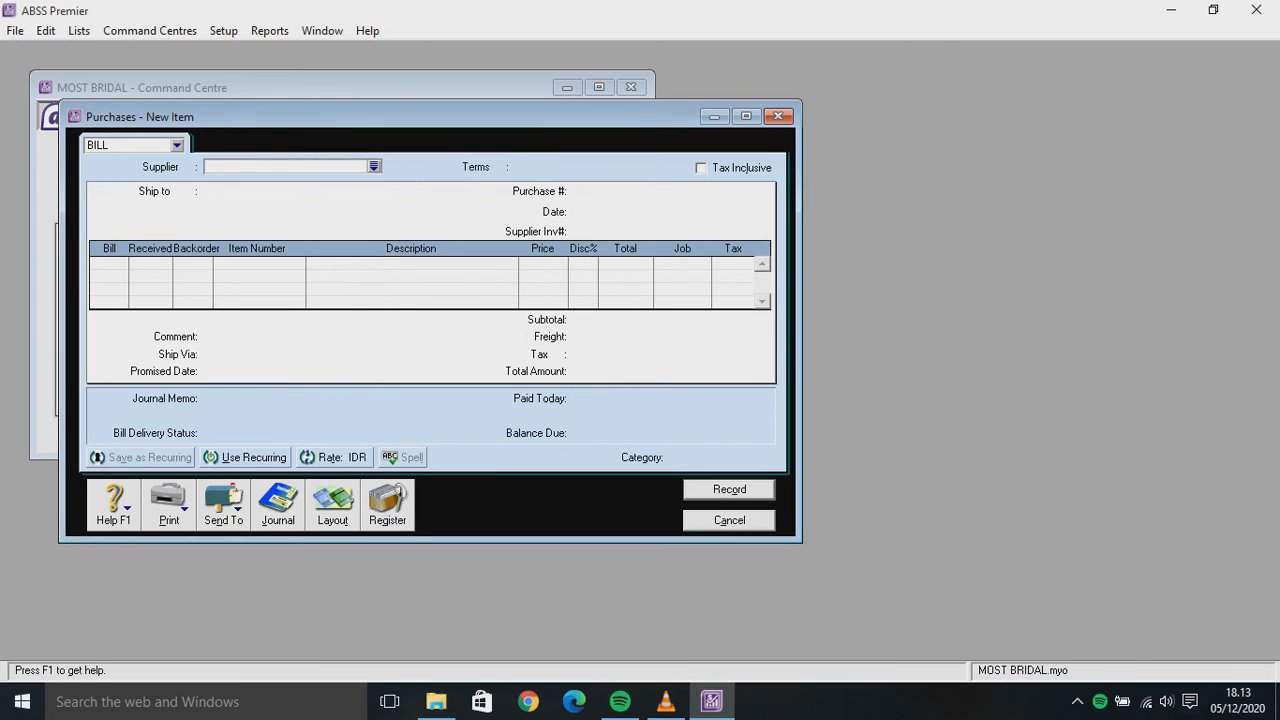
key("Escape")
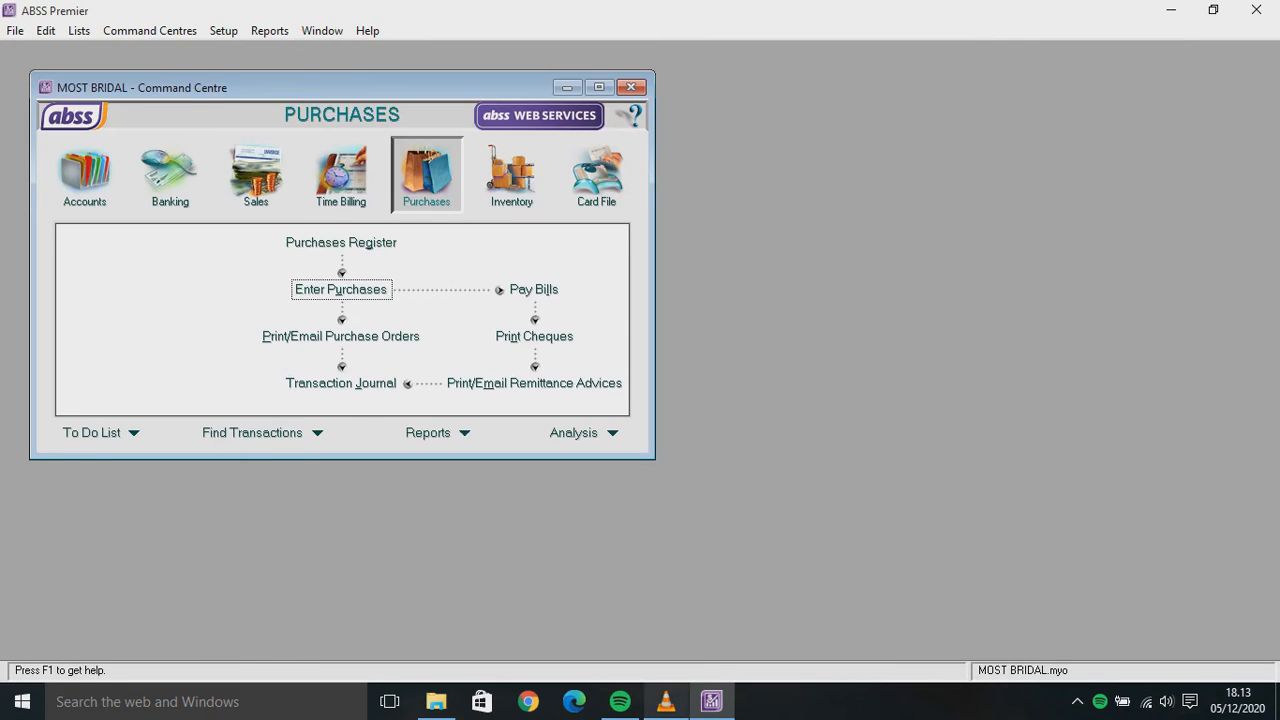
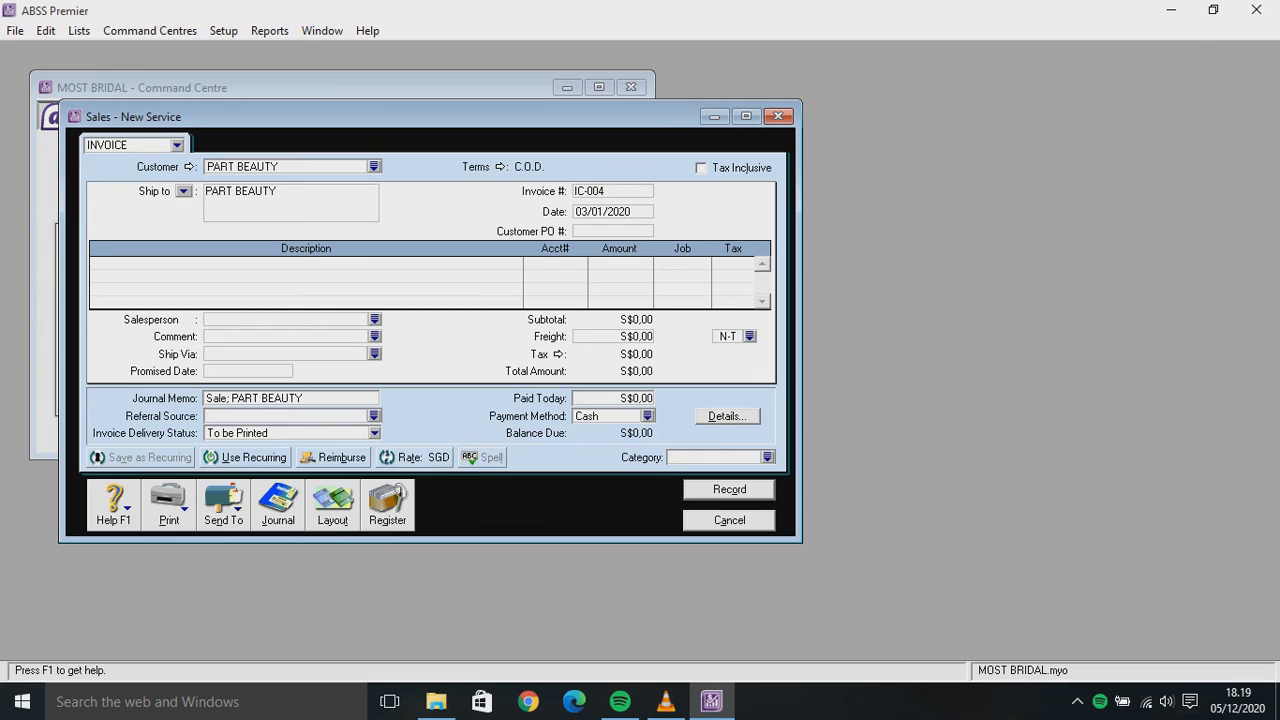
Re-enter the invoice date 03/01/2020 and set the Customer PO to PB-02
key("Tab")
type("0")
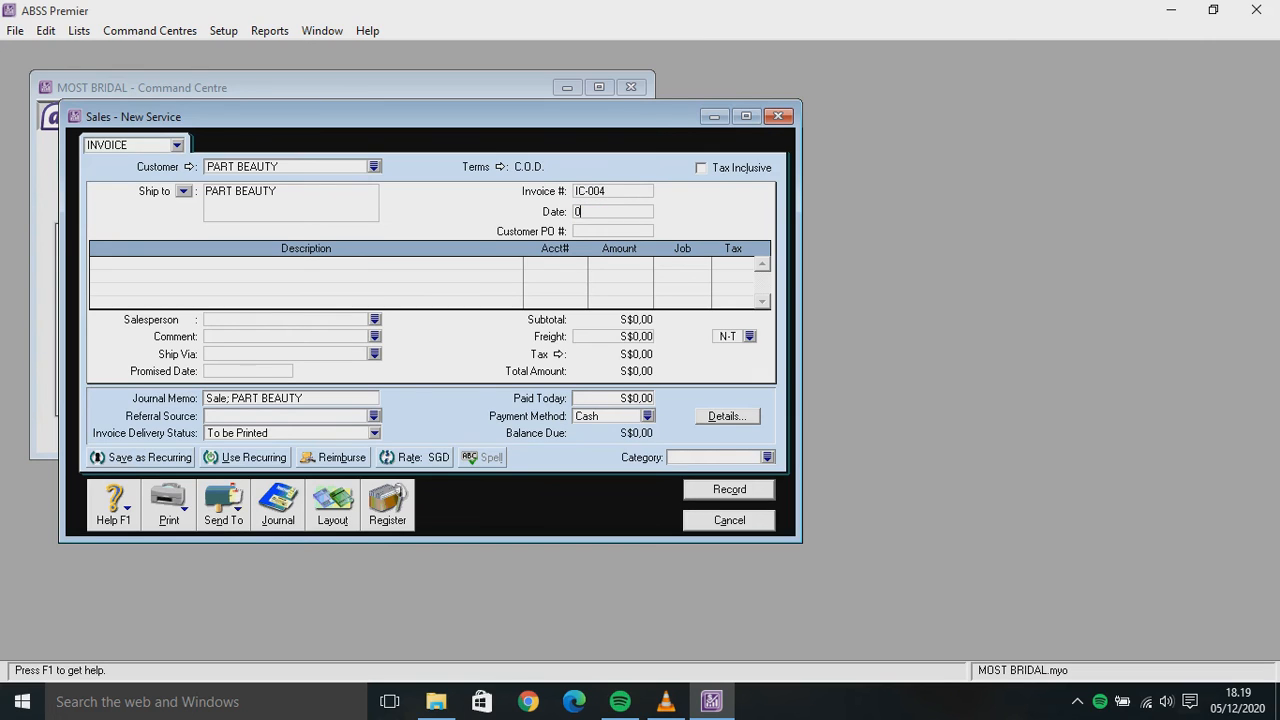
type("3/01/2020")
key("Tab")
type("PB-02")
Describe the line as 'Untuk Make Up Pengantin' and look up accounts starting with 4-
key("Tab")
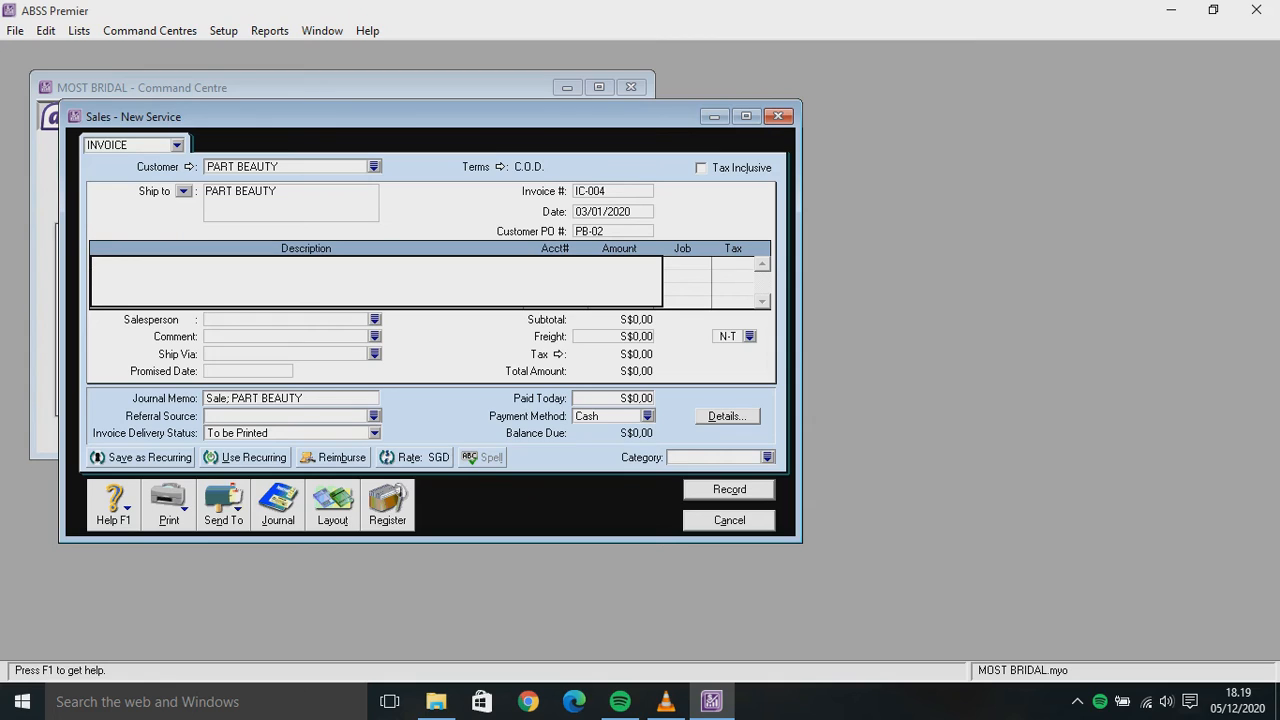
type("Untuk Make Up Pengantin")
key("Return")
key("Tab")
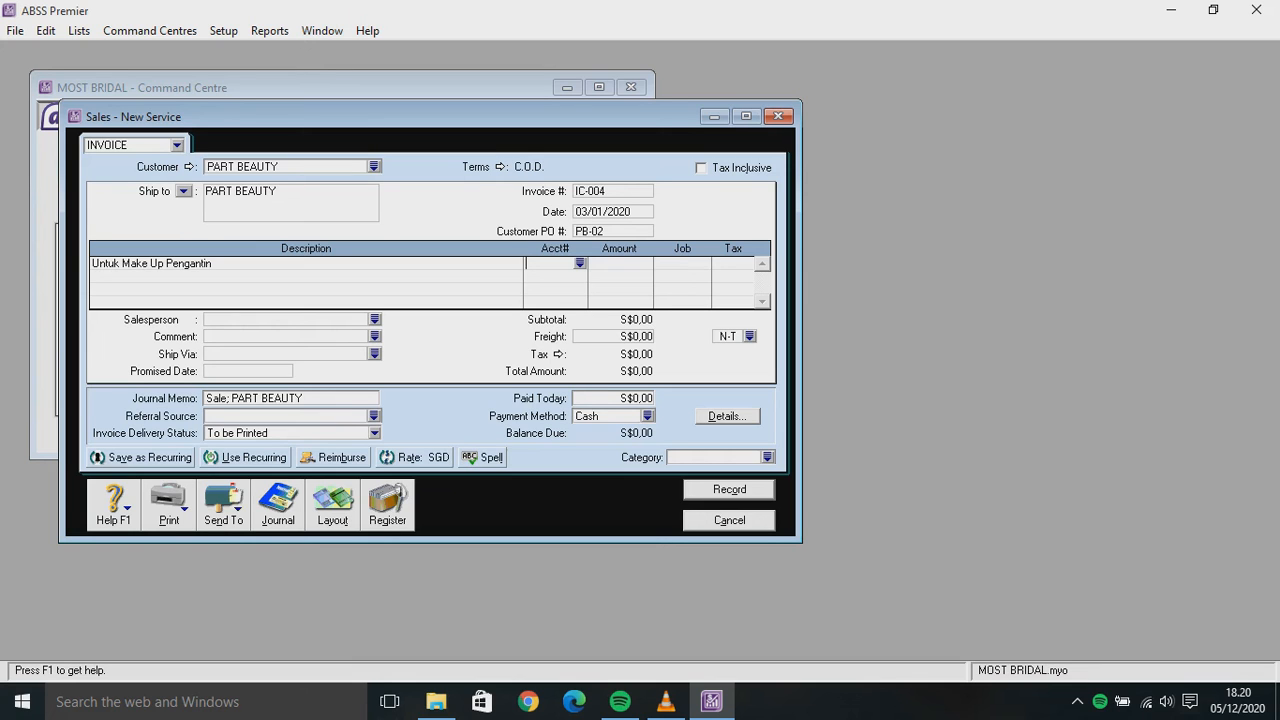
type("4-")
key("Tab")
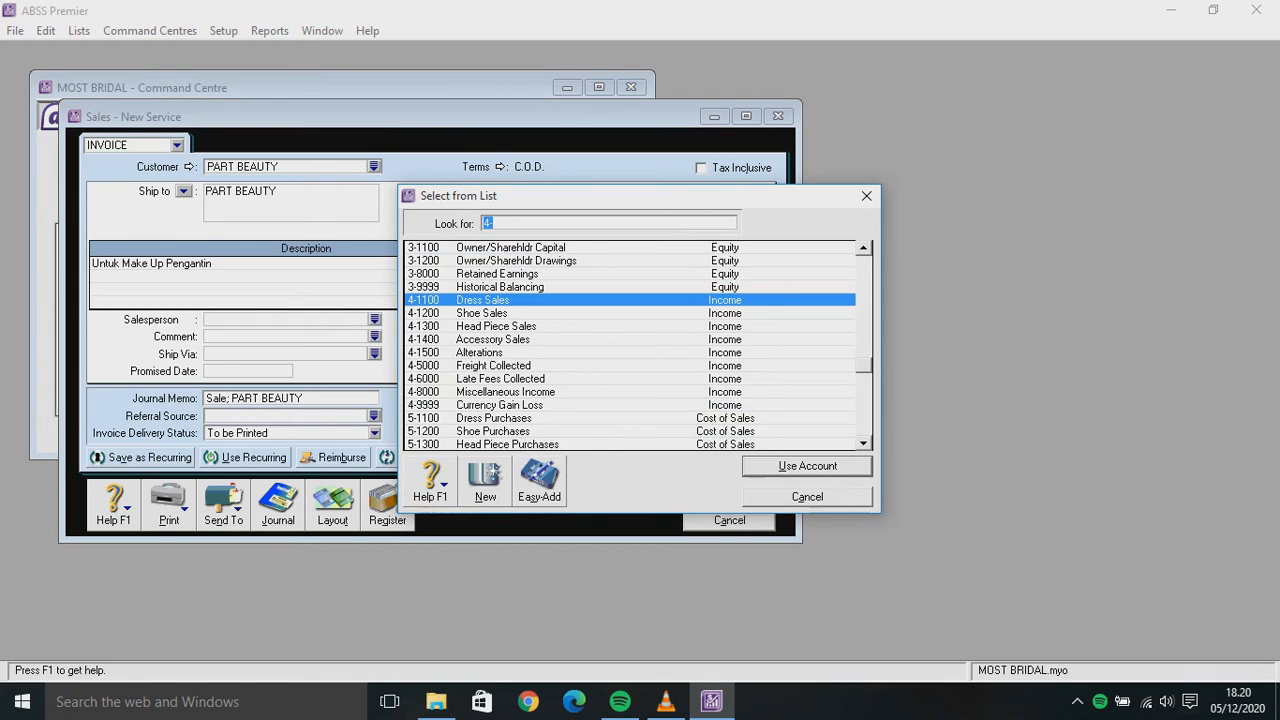
Allocate the line to account 1-2340 Accessories and accept the income-account warning
scroll(630, 345, "up", 12)
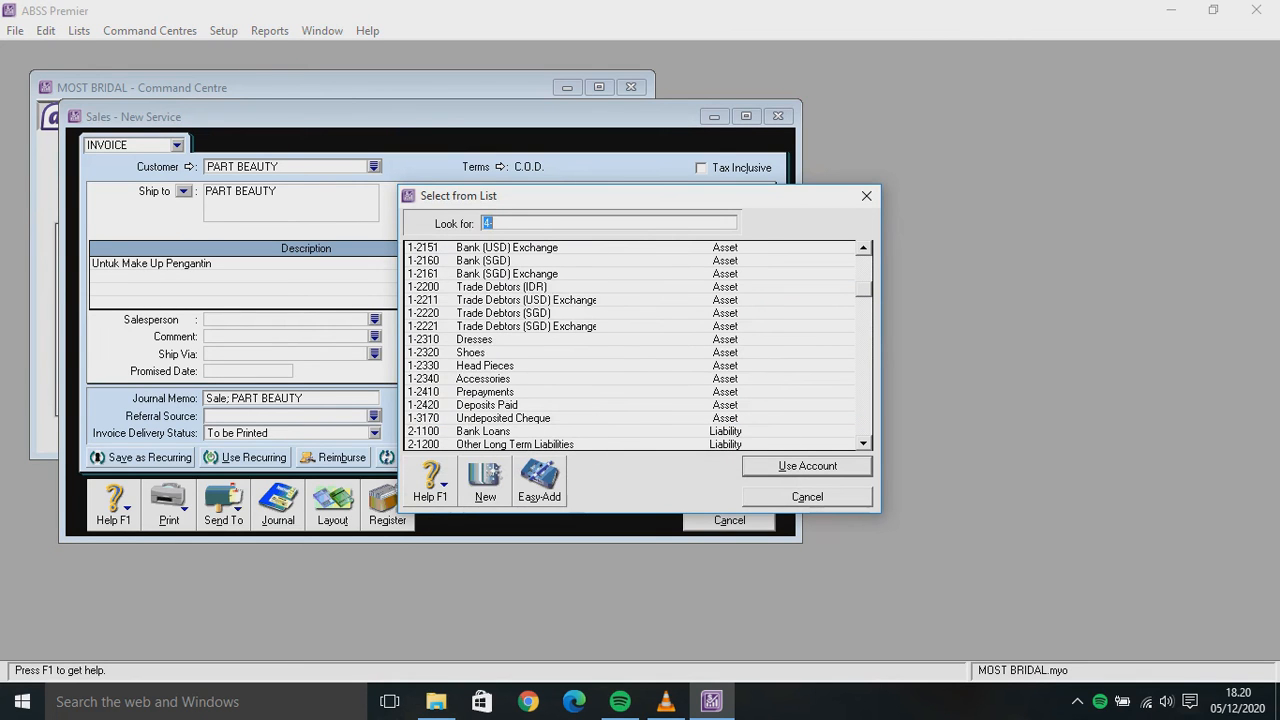
scroll(630, 345, "up", 4)
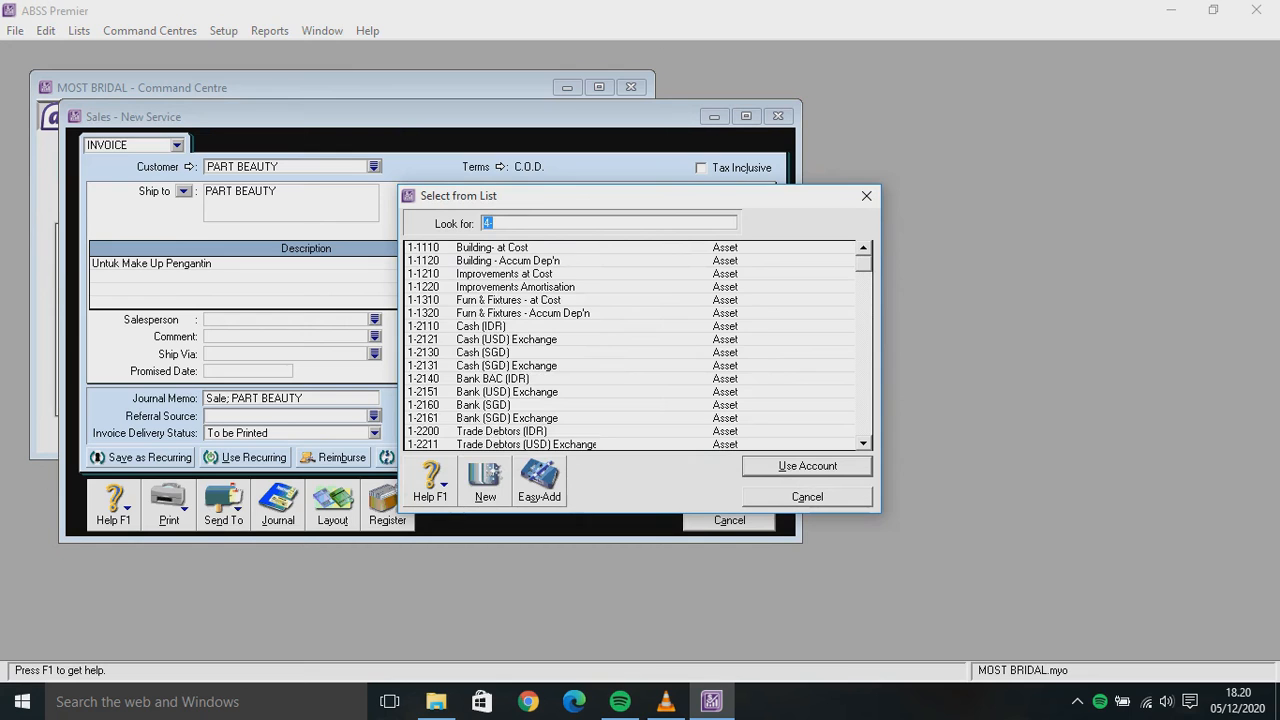
scroll(640, 345, "down", 7)
scroll(630, 345, "down", 6)
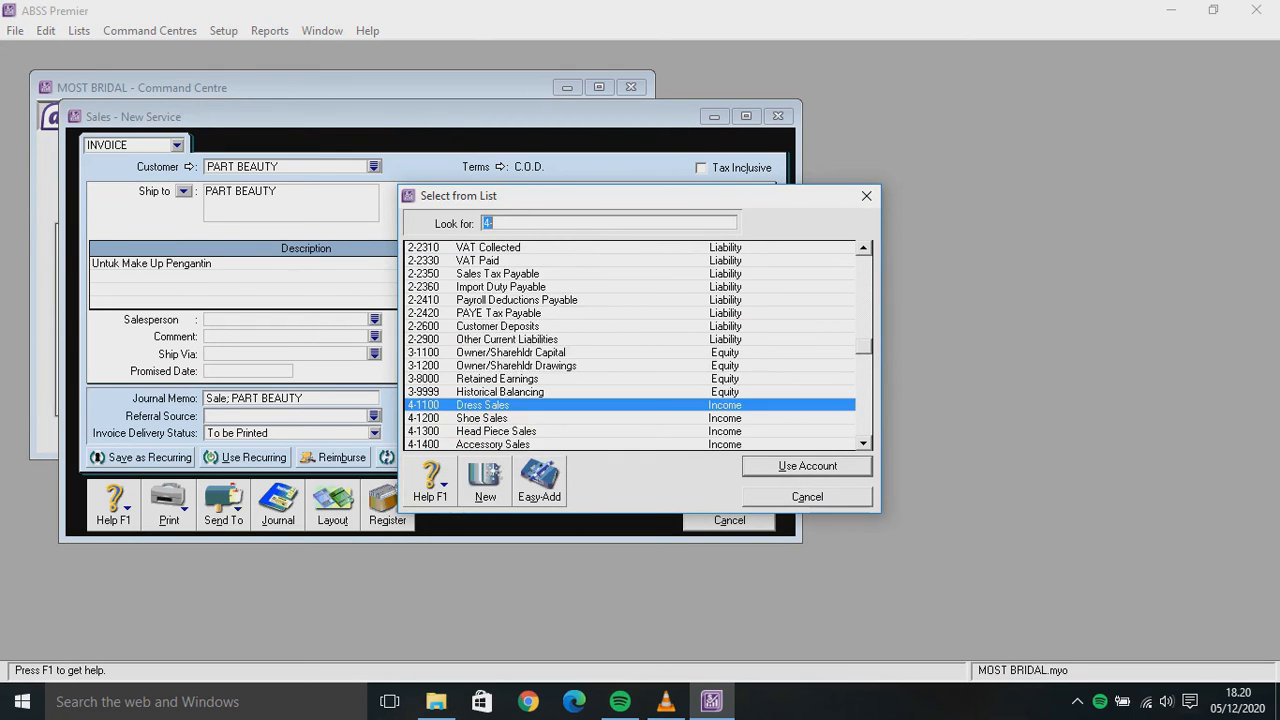
scroll(639, 346, "down", 1)
scroll(639, 345, "down", 4)
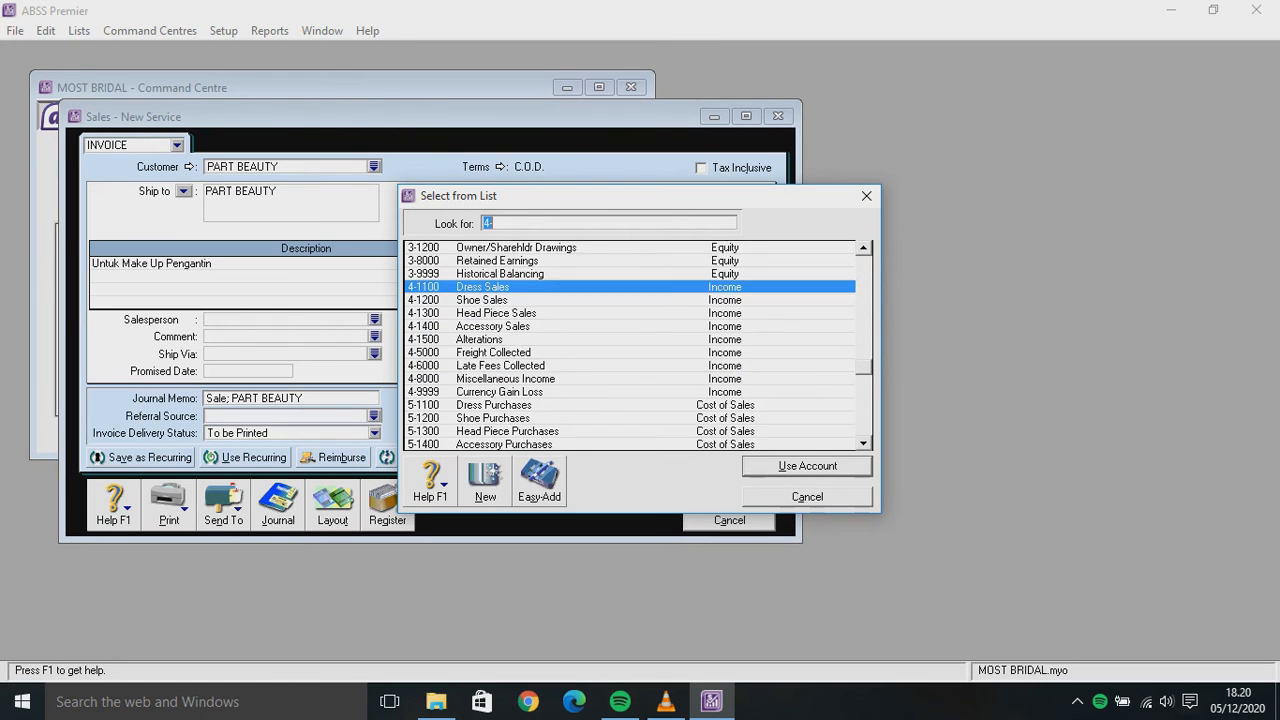
scroll(639, 345, "up", 3)
scroll(639, 345, "up", 9)
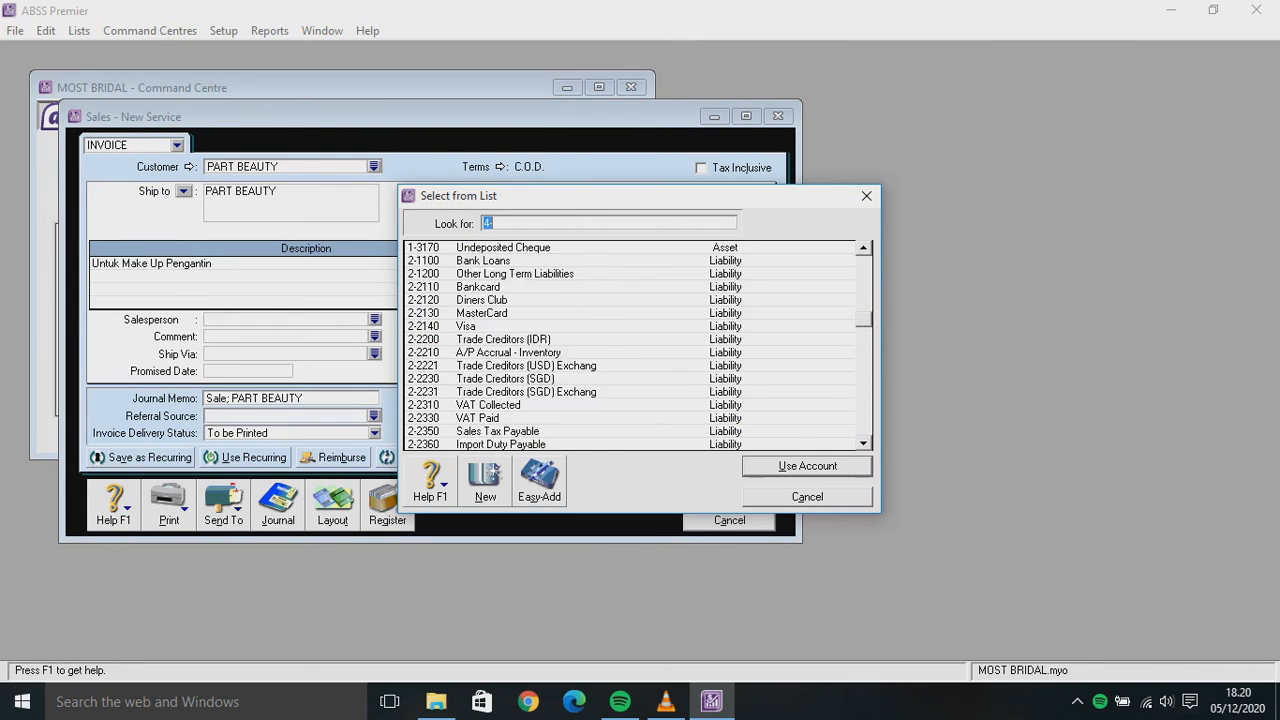
left_click(483, 286)
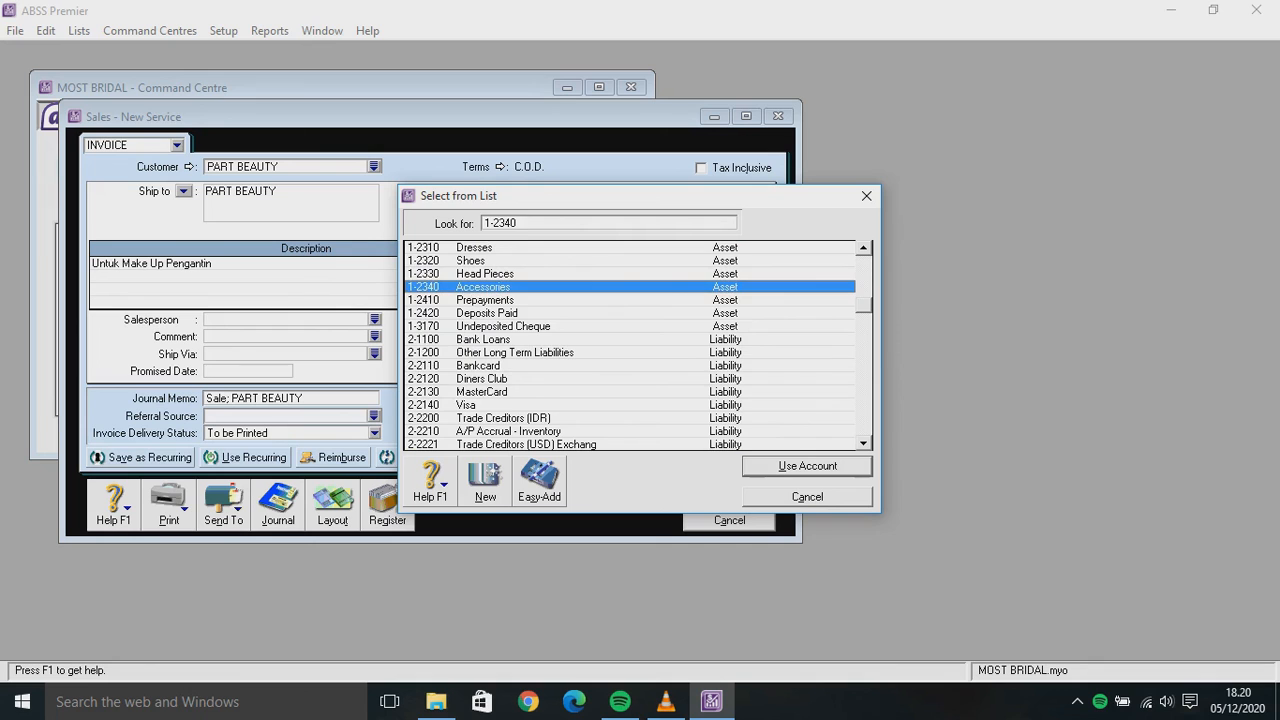
key("Return")
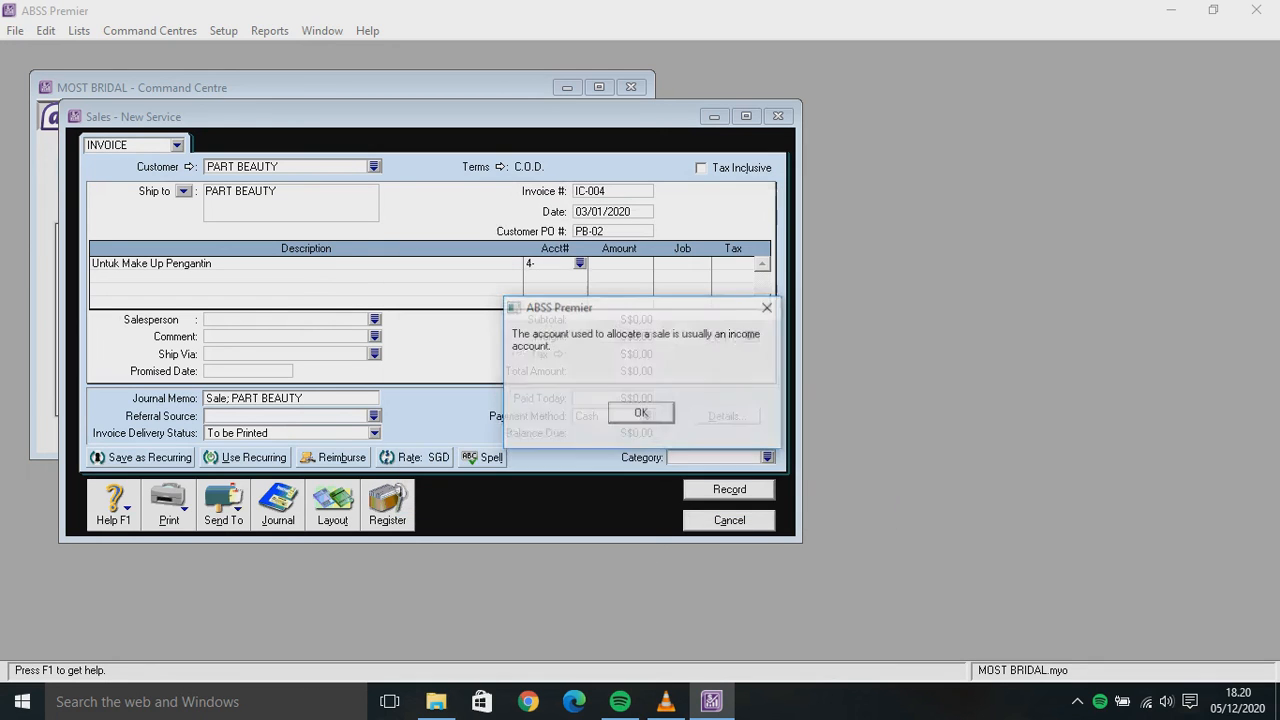
key("Return")
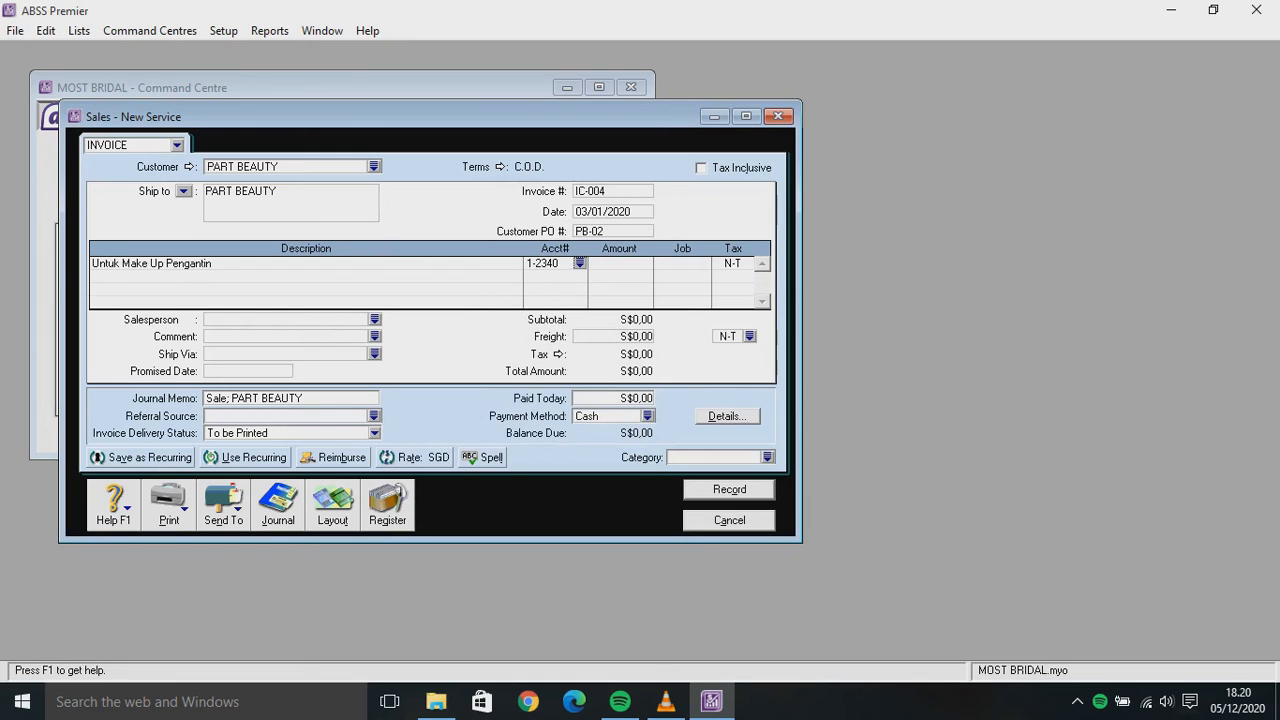
Enter a line amount of 185 with job J and invoice category O
key("Tab")
type("185")
key("Tab")
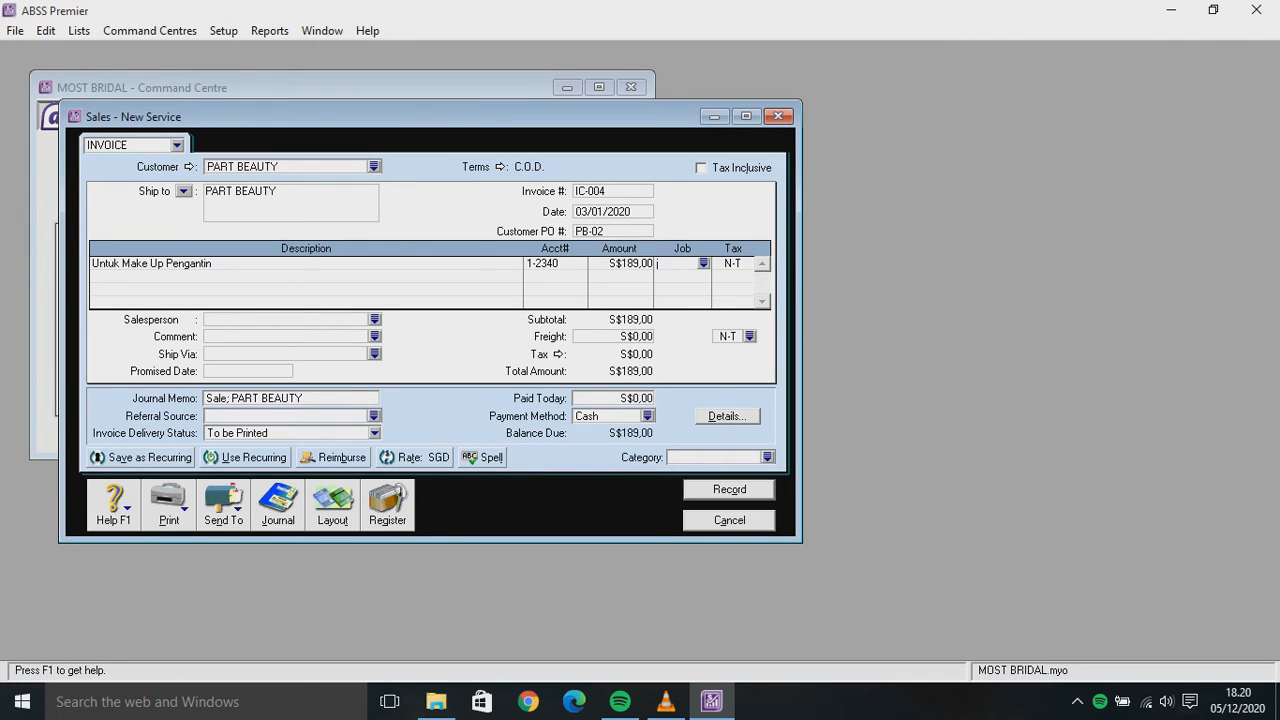
type("J")
left_click(716, 457)
type("O")
Apply the VAT tax code, make the invoice tax inclusive, and record it at S$207,90
left_click(733, 264)
left_click(748, 264)
type("VAT")
key("Return")
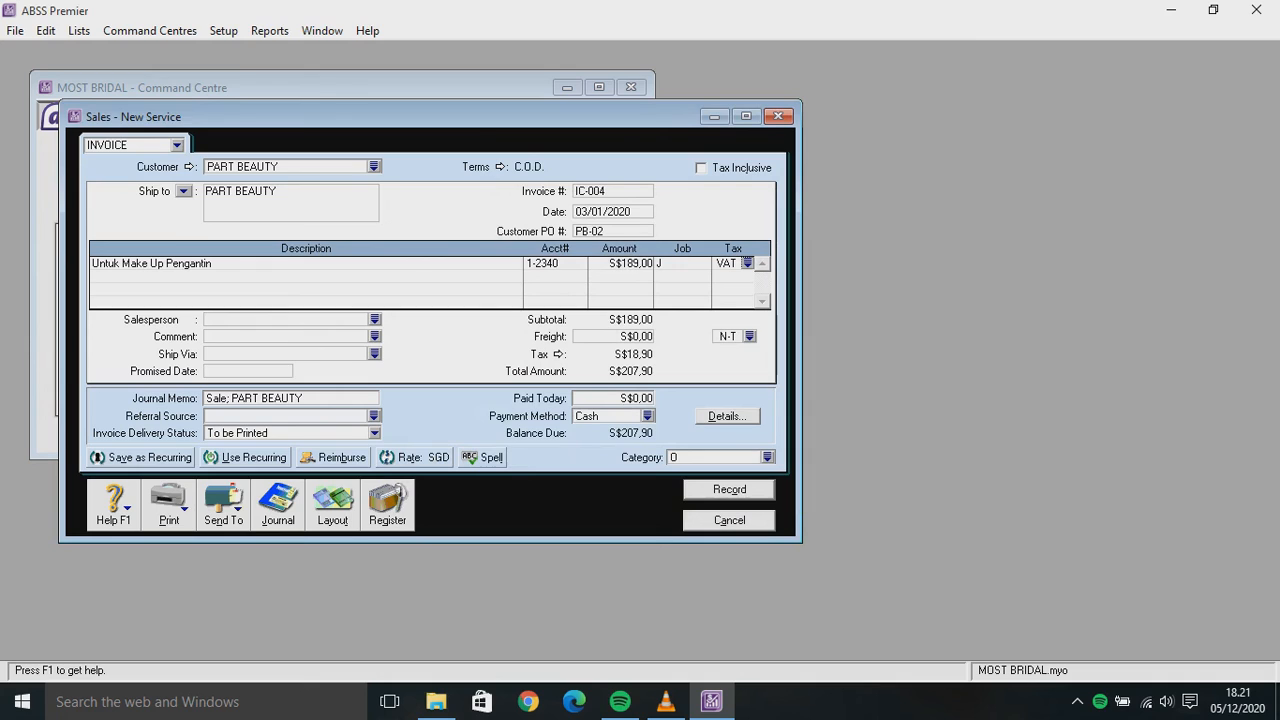
left_click(701, 167)
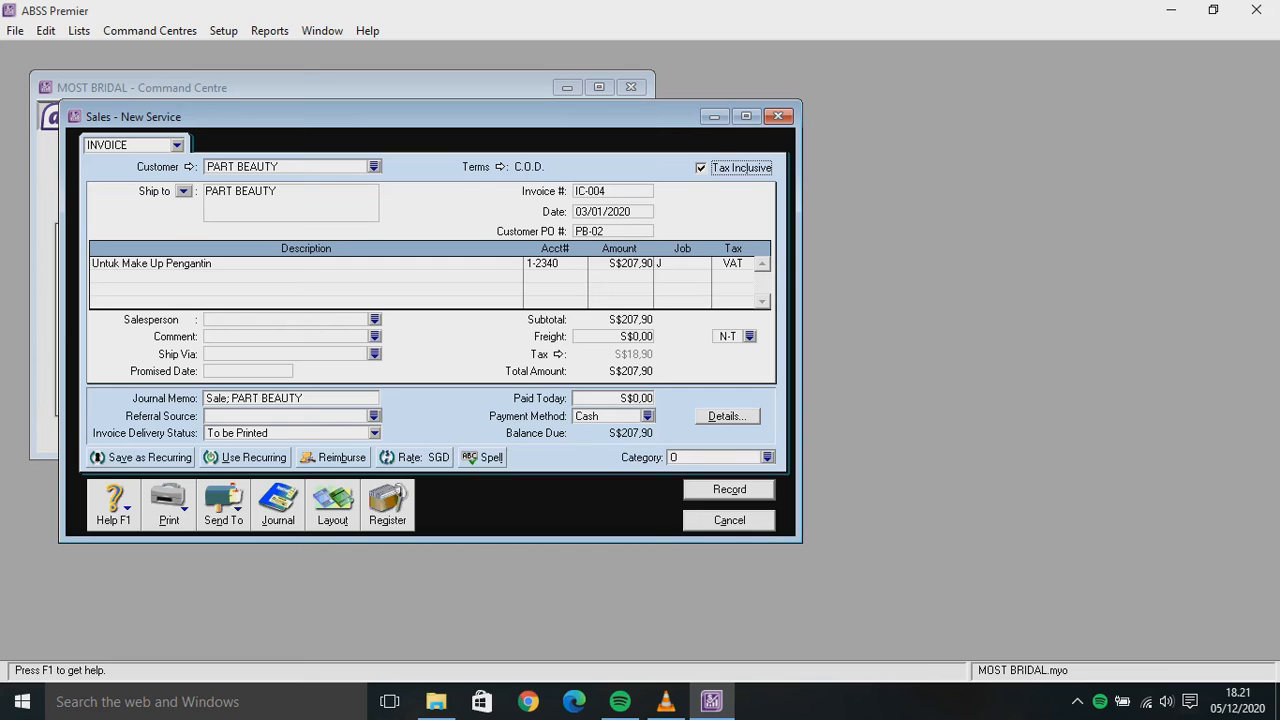
key("Return")
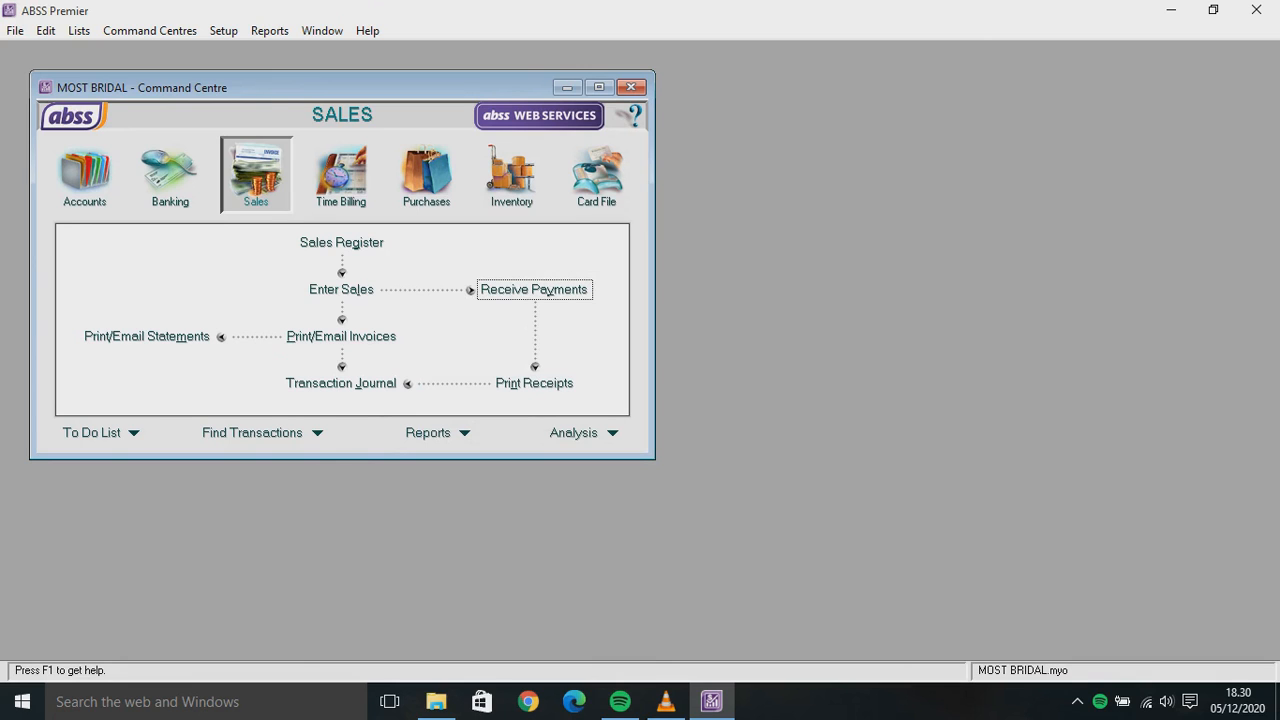
Start a payment from PART BEAUTY deposited to 1-2160 Bank (SGD)
key("Return")
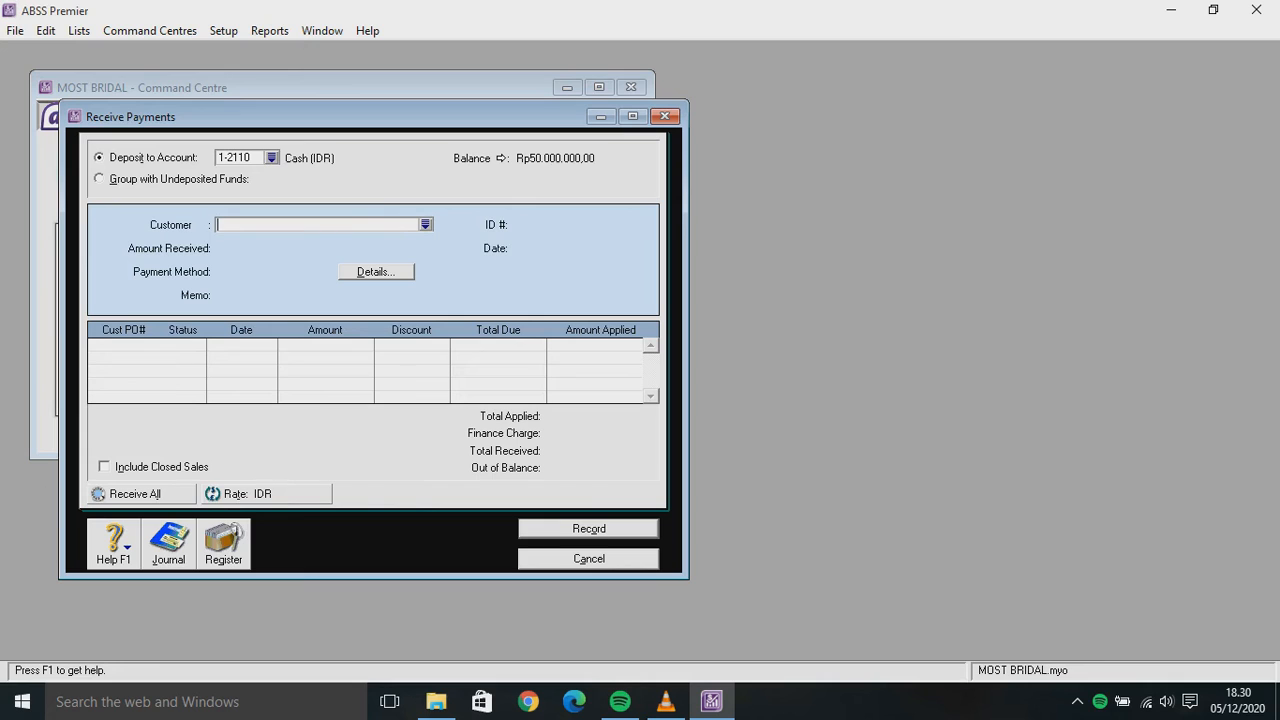
key("Tab")
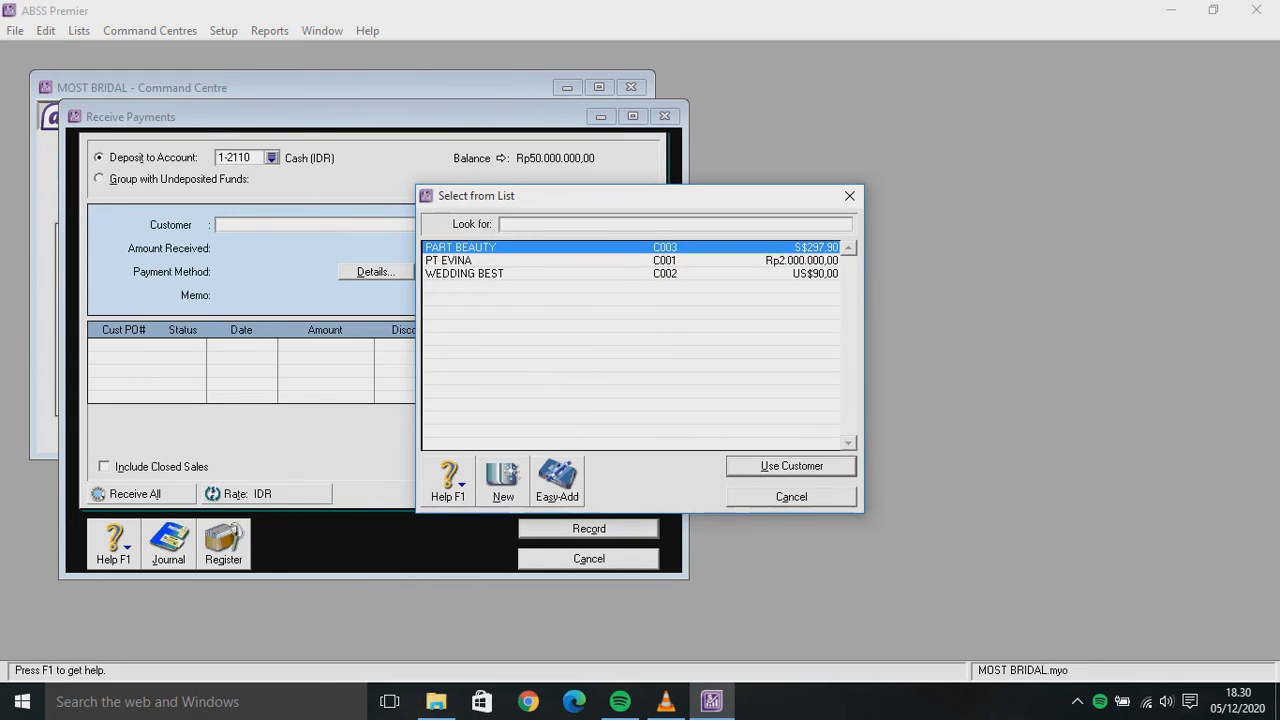
key("Return")
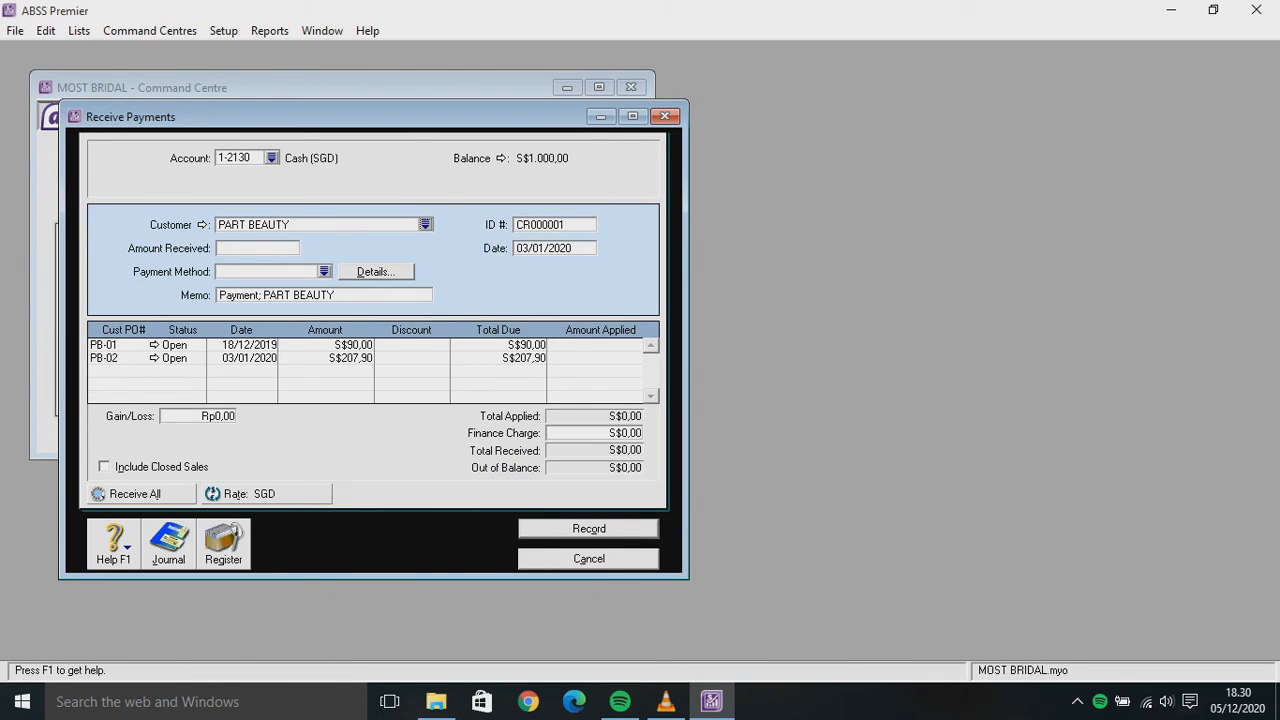
left_click(271, 158)
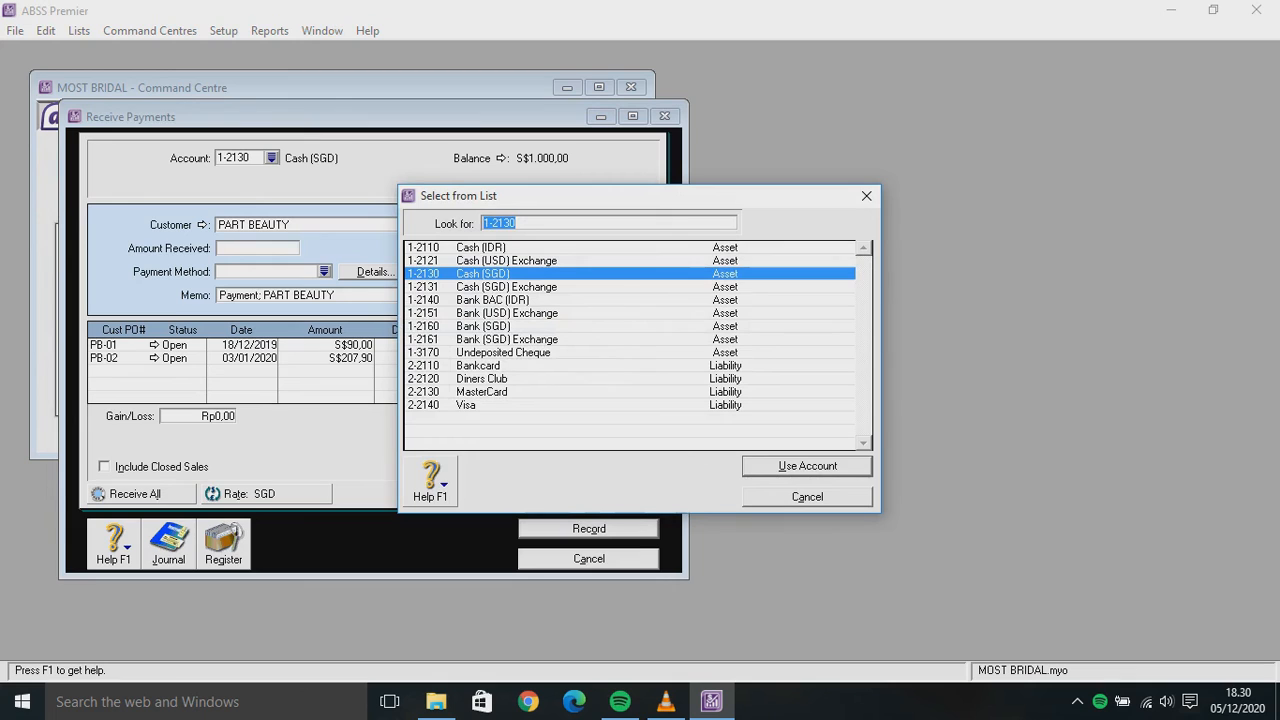
type("1-2160")
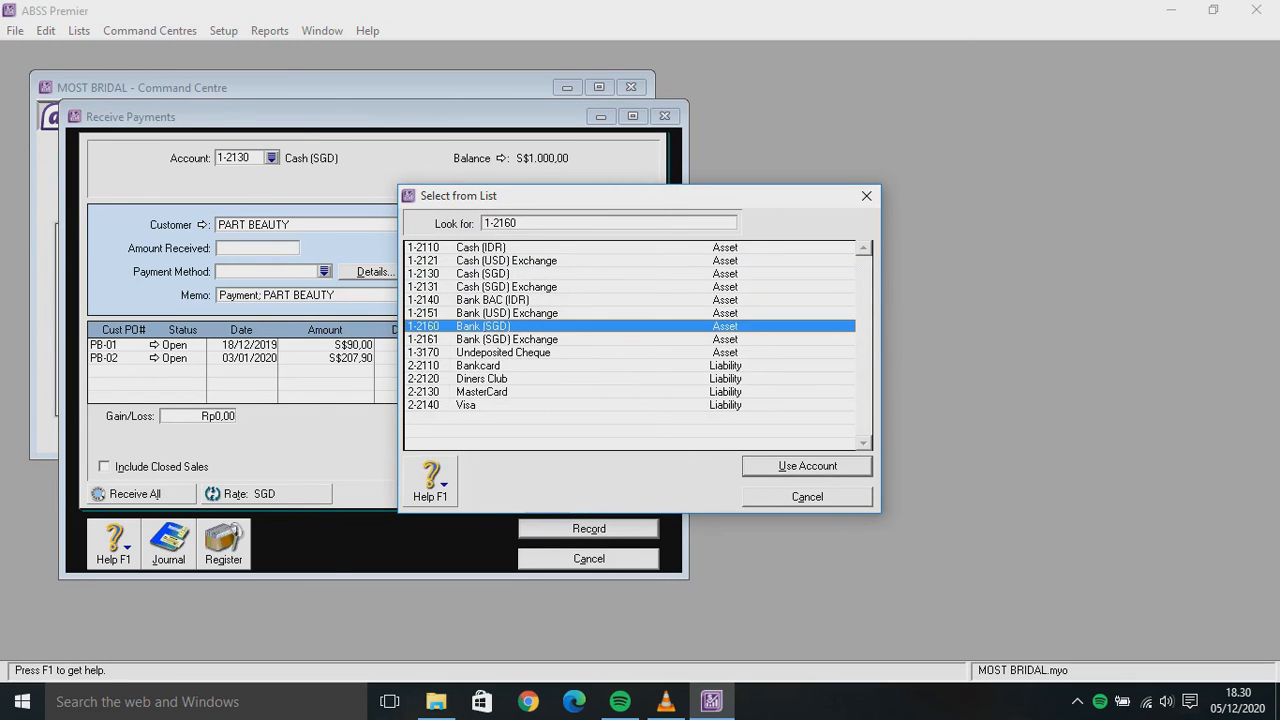
key("Return")
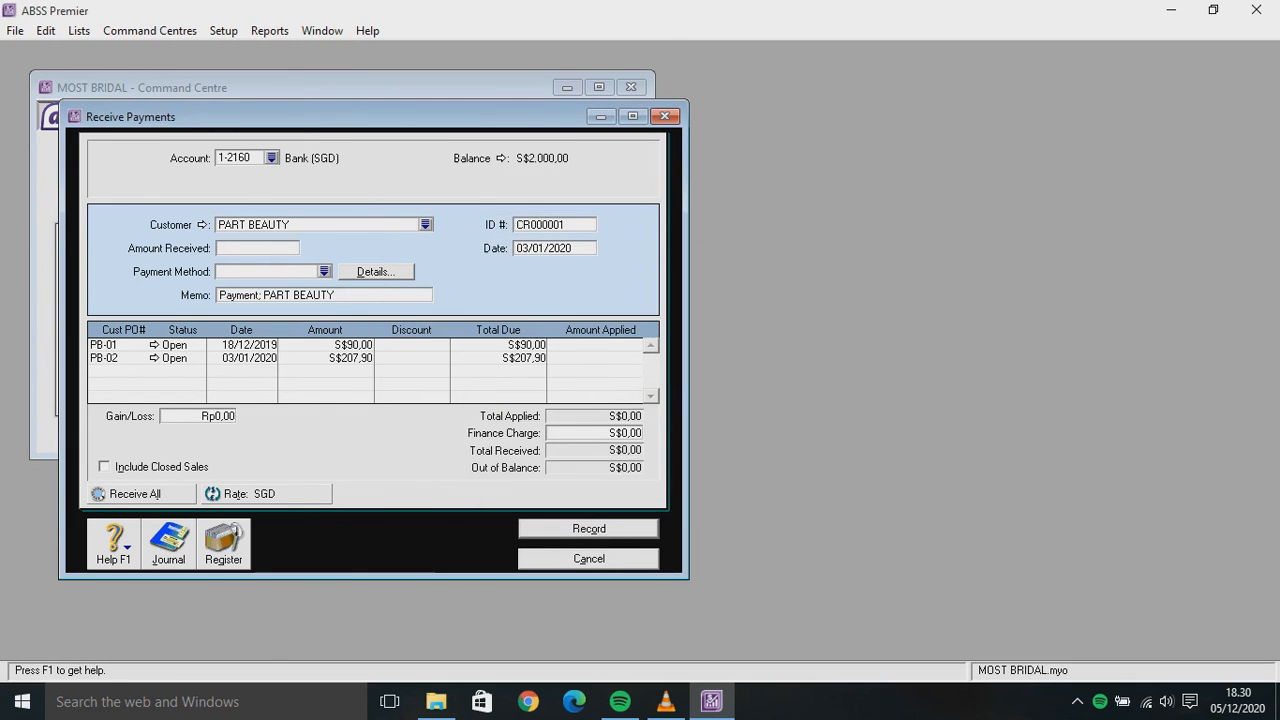
Set the payment ID number to C-030001
left_click(554, 225)
key("BackSpace")
type("C-030001")
Apply S$207,90 to invoice PB-02 as the amount received and record the payment
left_click(610, 358)
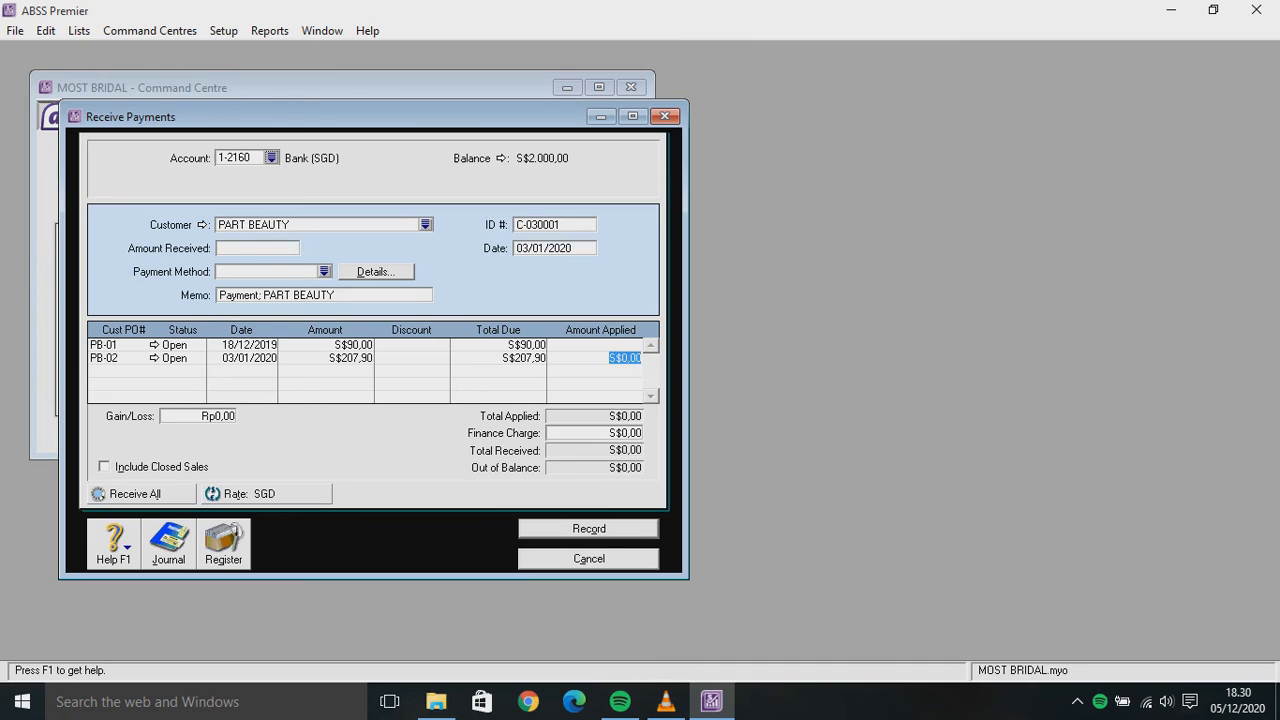
key("BackSpace")
type("207,90")
key("Tab")
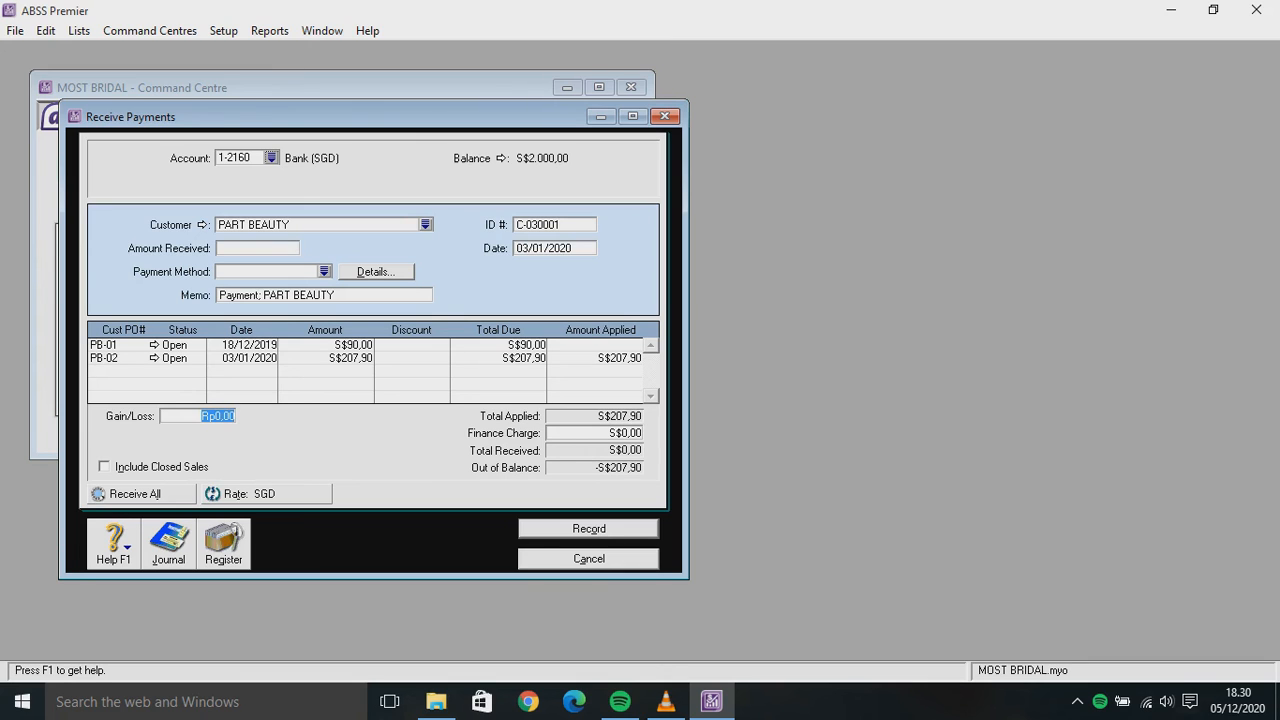
left_click(257, 248)
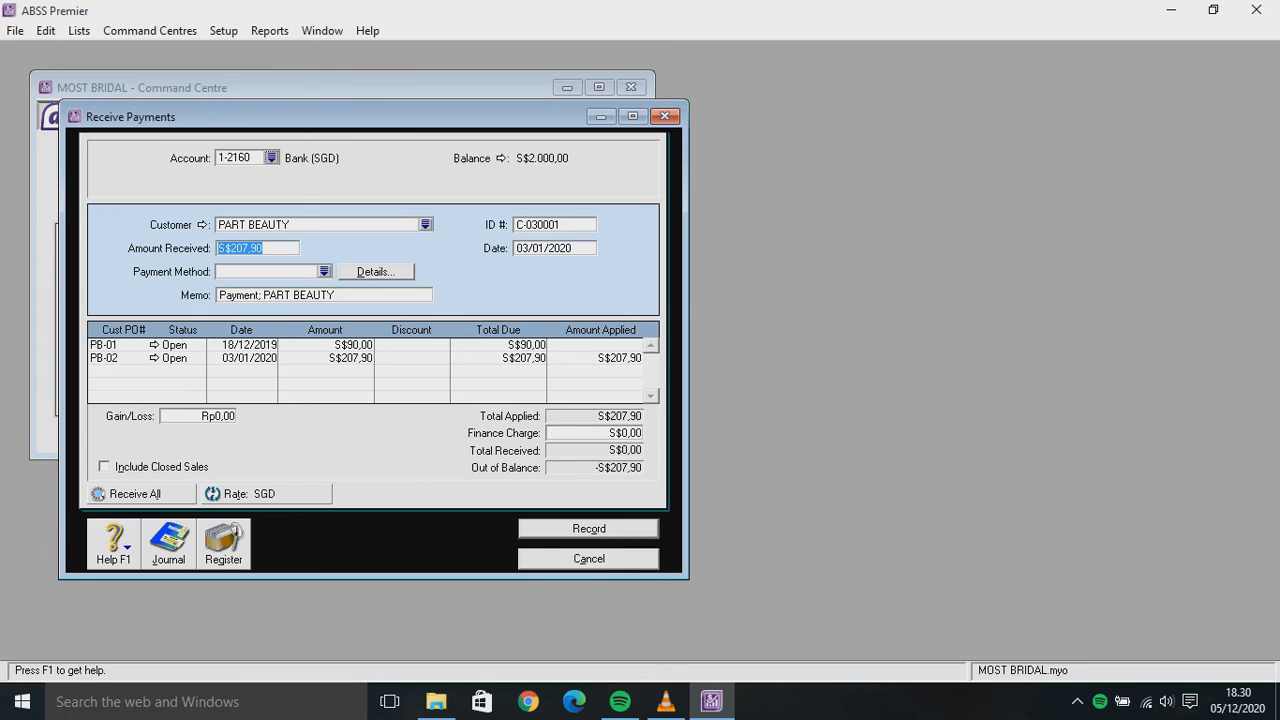
left_click(264, 248)
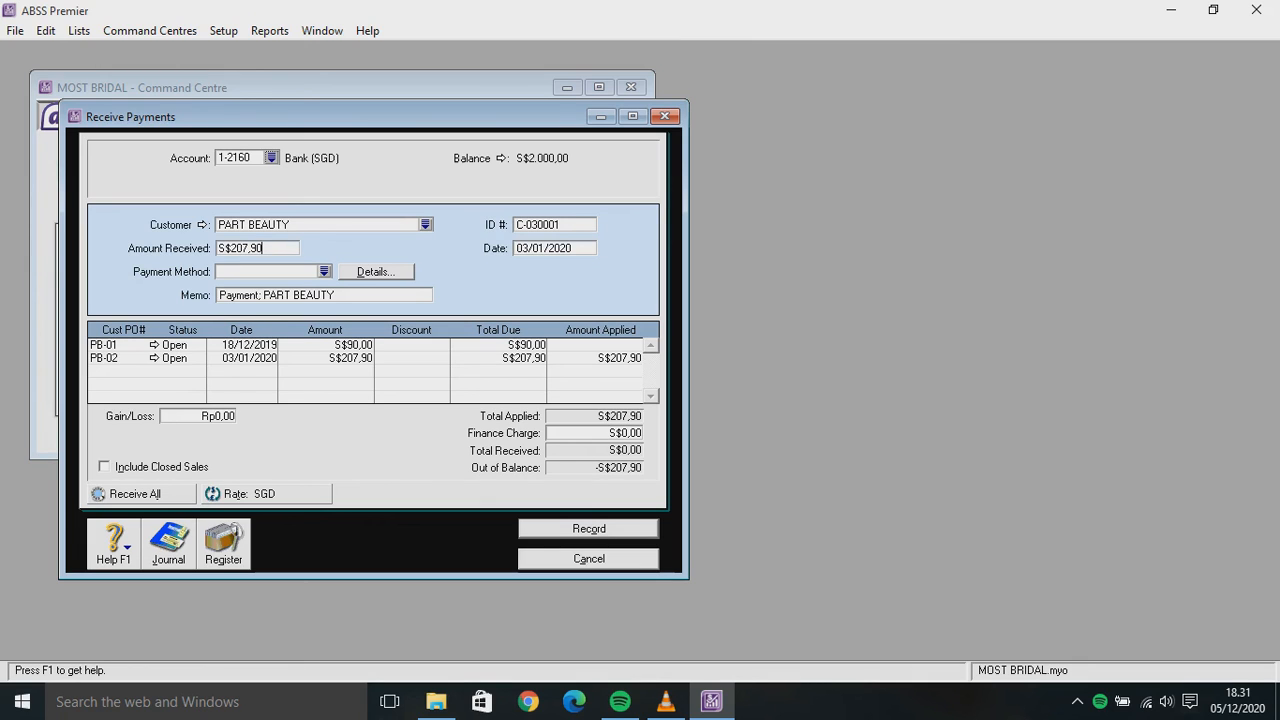
left_click(218, 271)
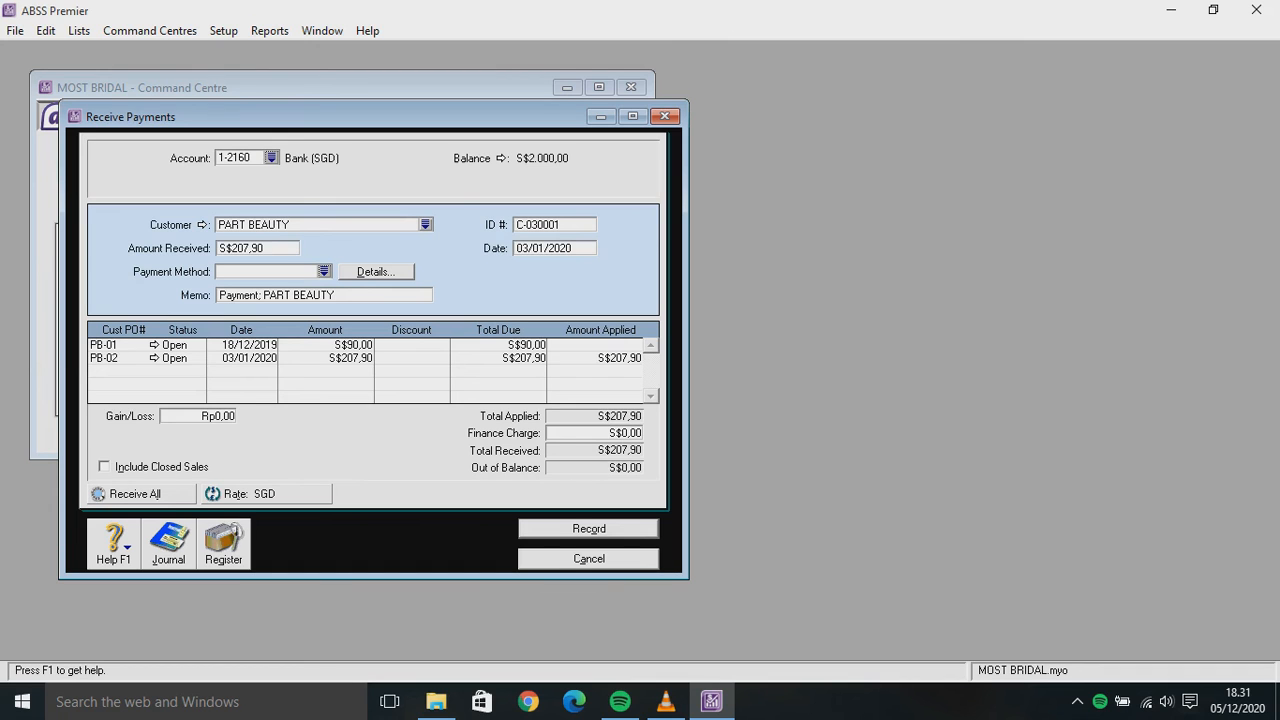
key("Return")
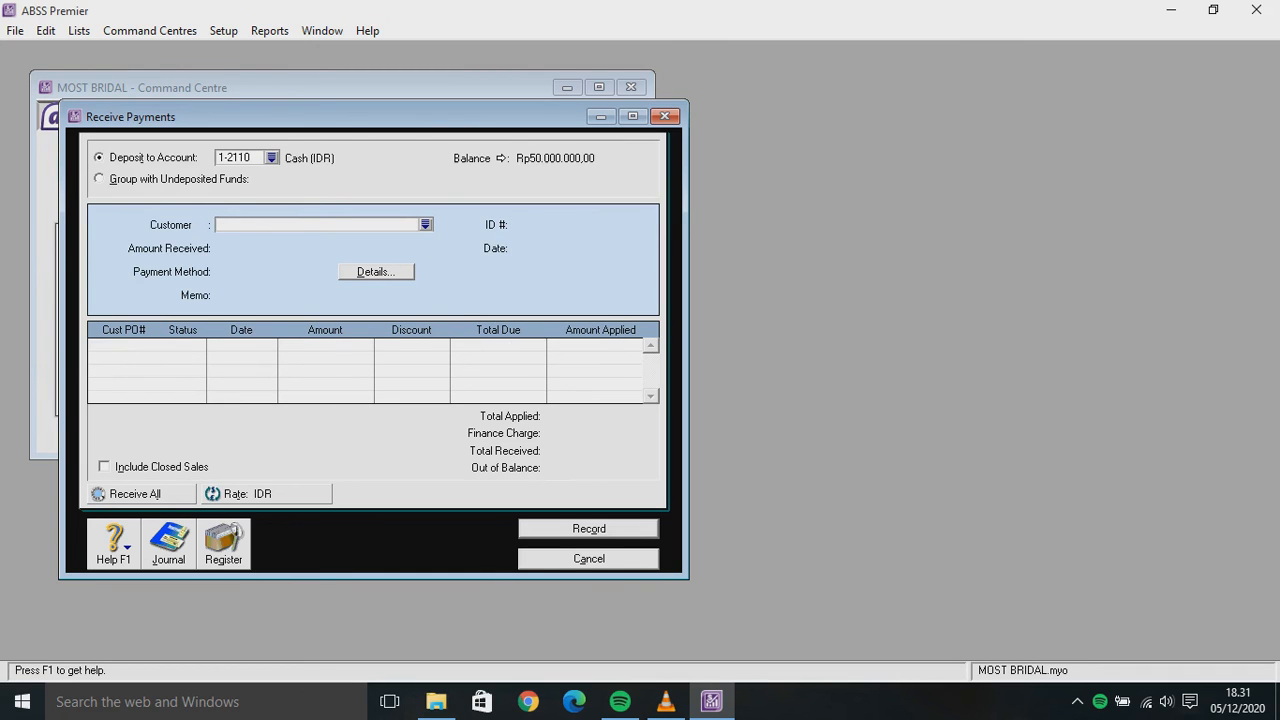
Close the Receive Payments window
key("Escape")
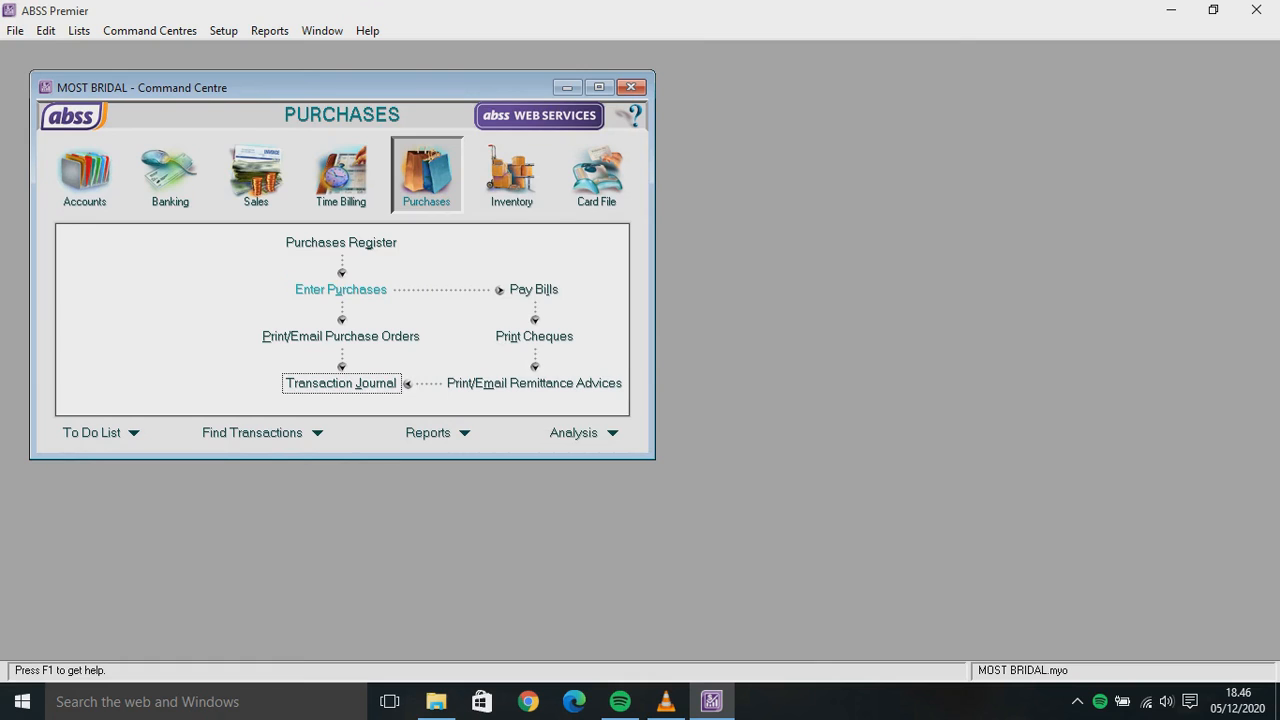
Start a new purchase bill for SARAH WEDDING numbered IS-005
left_click(340, 289)
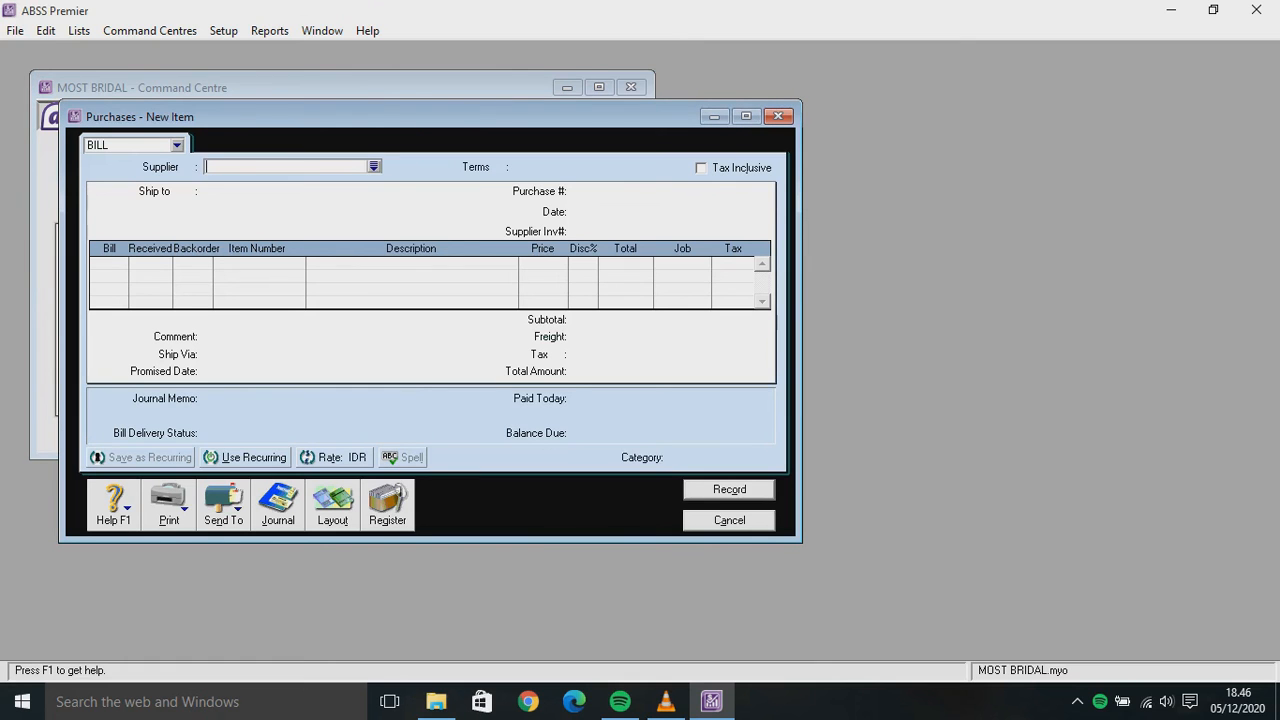
key("Tab")
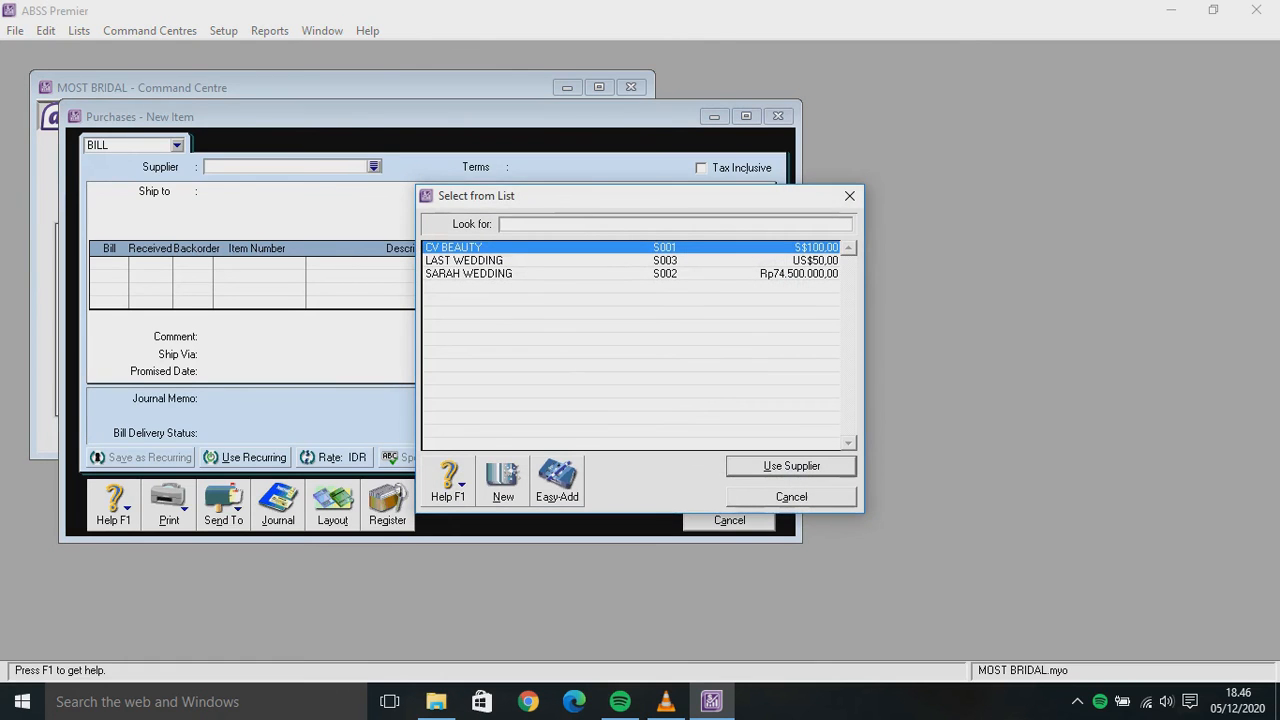
type("SARAH WEDDING")
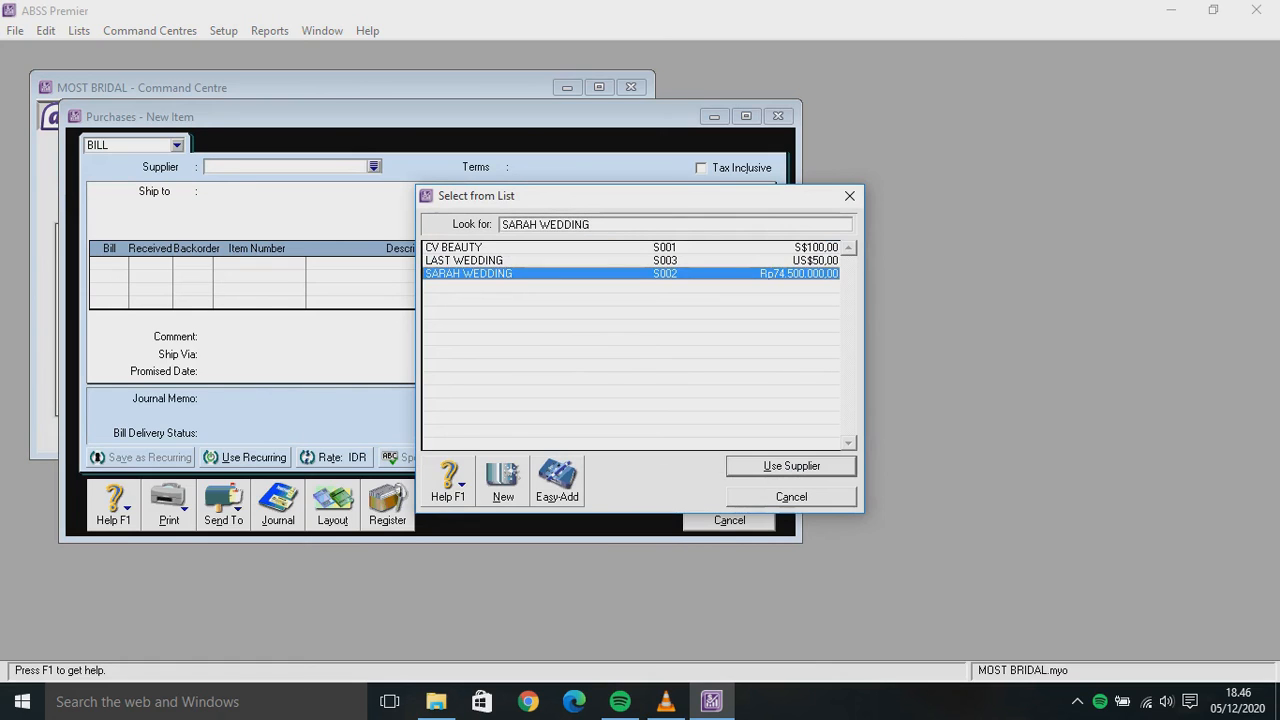
key("Return")
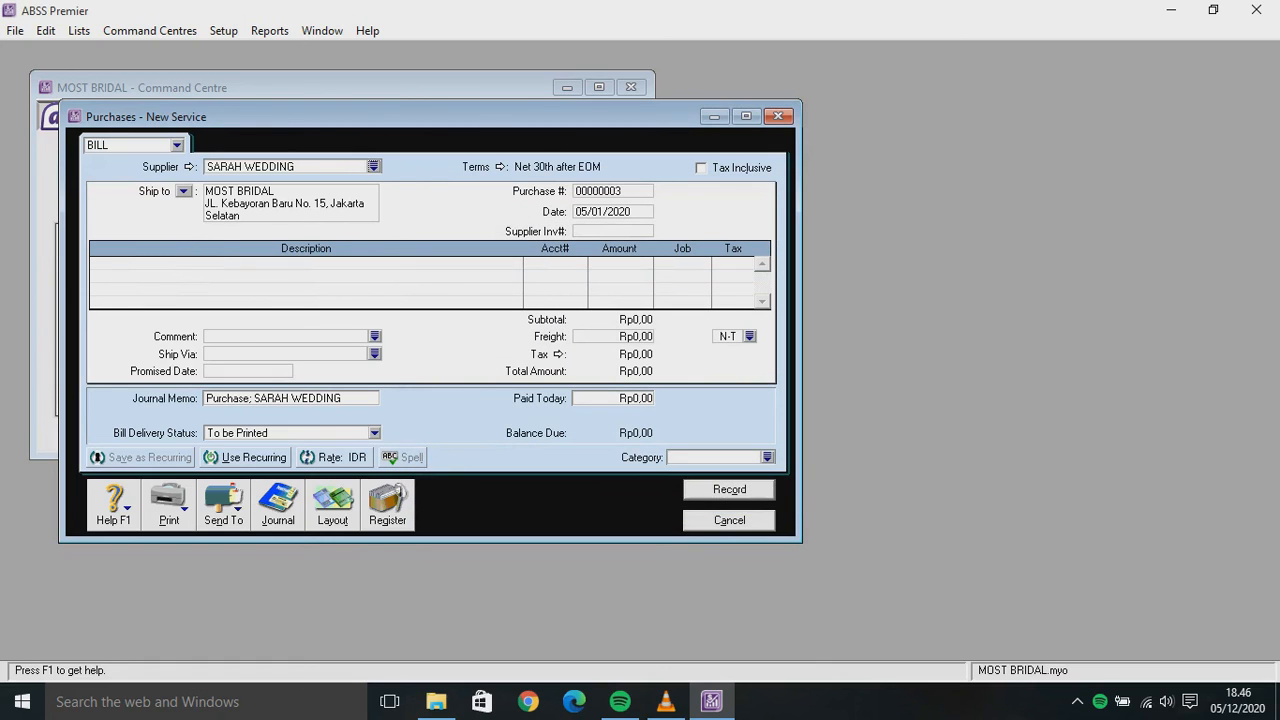
key("Tab")
key("BackSpace")
type("IS-005")
Enter supplier invoice SW-002 and switch the bill to the Item layout
left_click(603, 231)
type("SW-002")
left_click(332, 505)
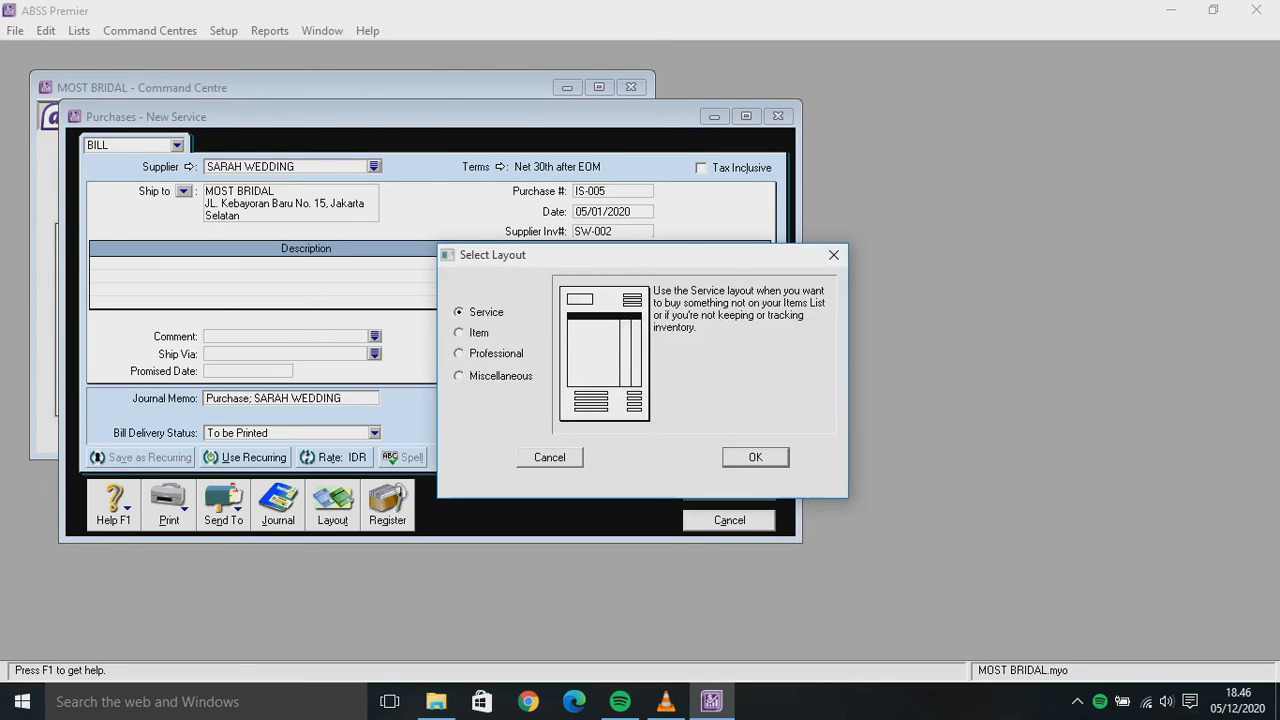
left_click(460, 333)
key("Return")
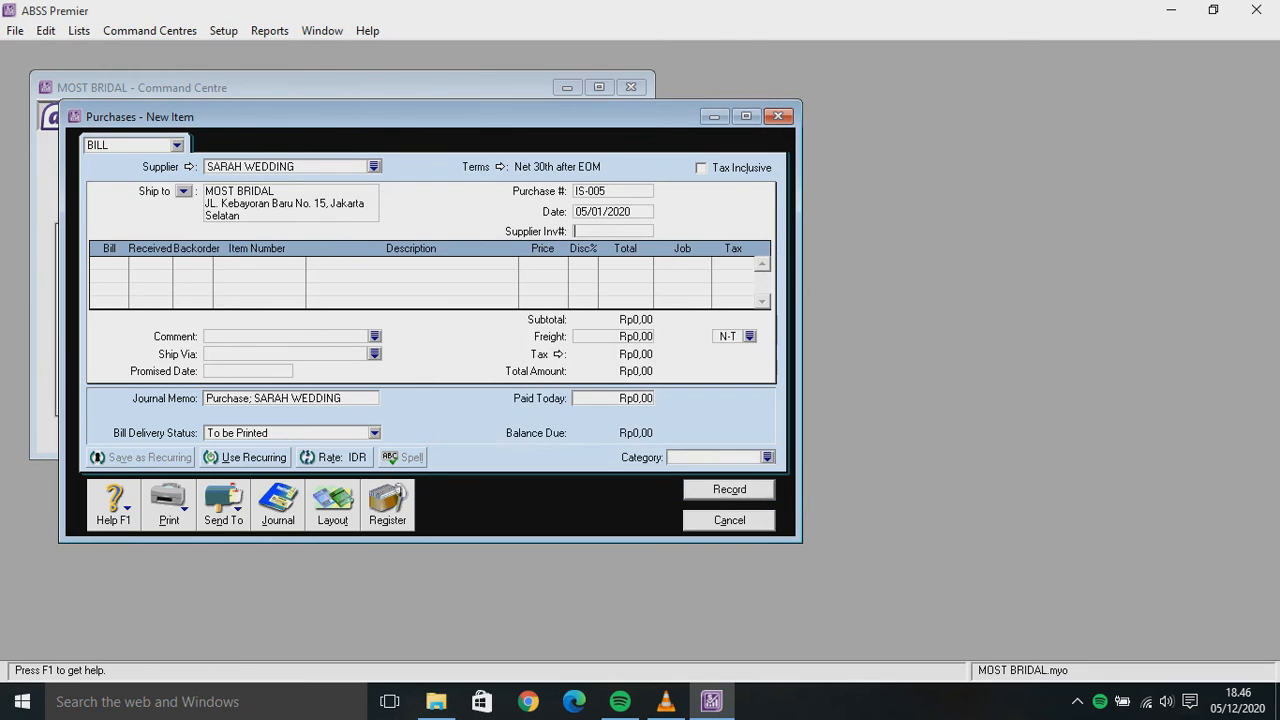
Retype the supplier invoice number and add a line billing -1 of item GM
type("SW")
type("-003")
key("BackSpace")
type("2")
key("Tab")
type("-1")
key("Tab")
key("Tab")
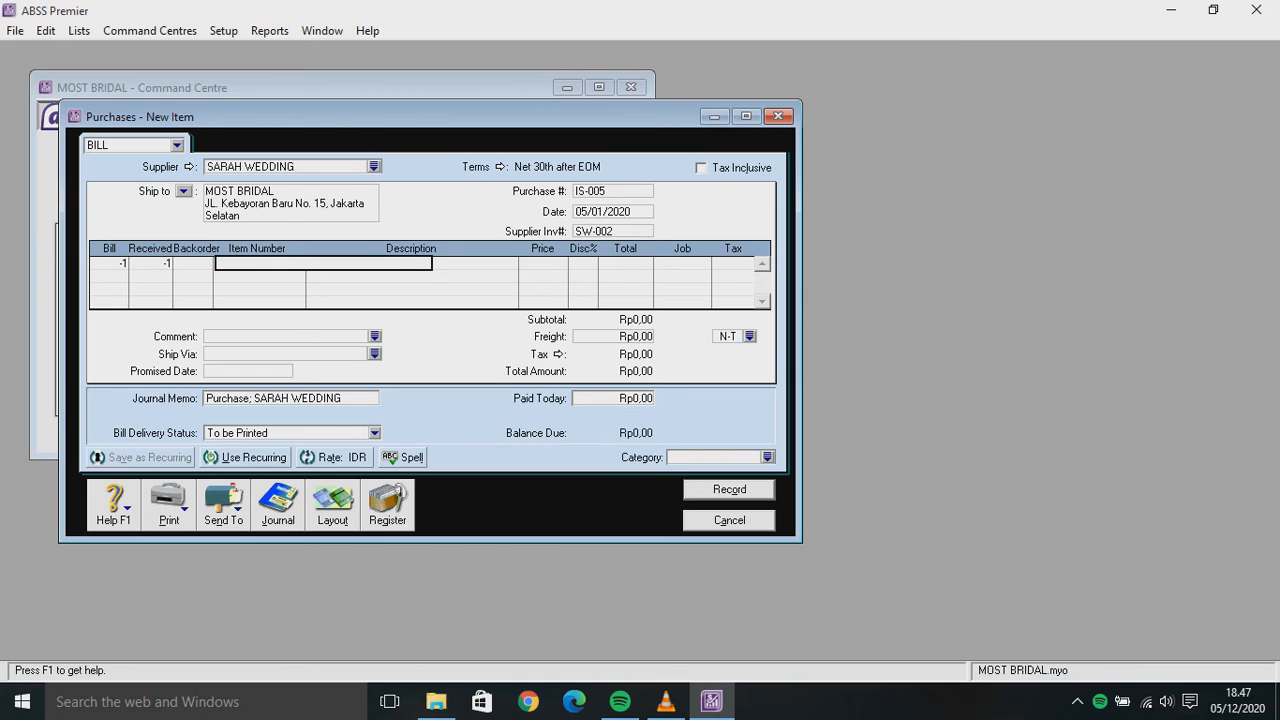
type("GM")
key("Tab")
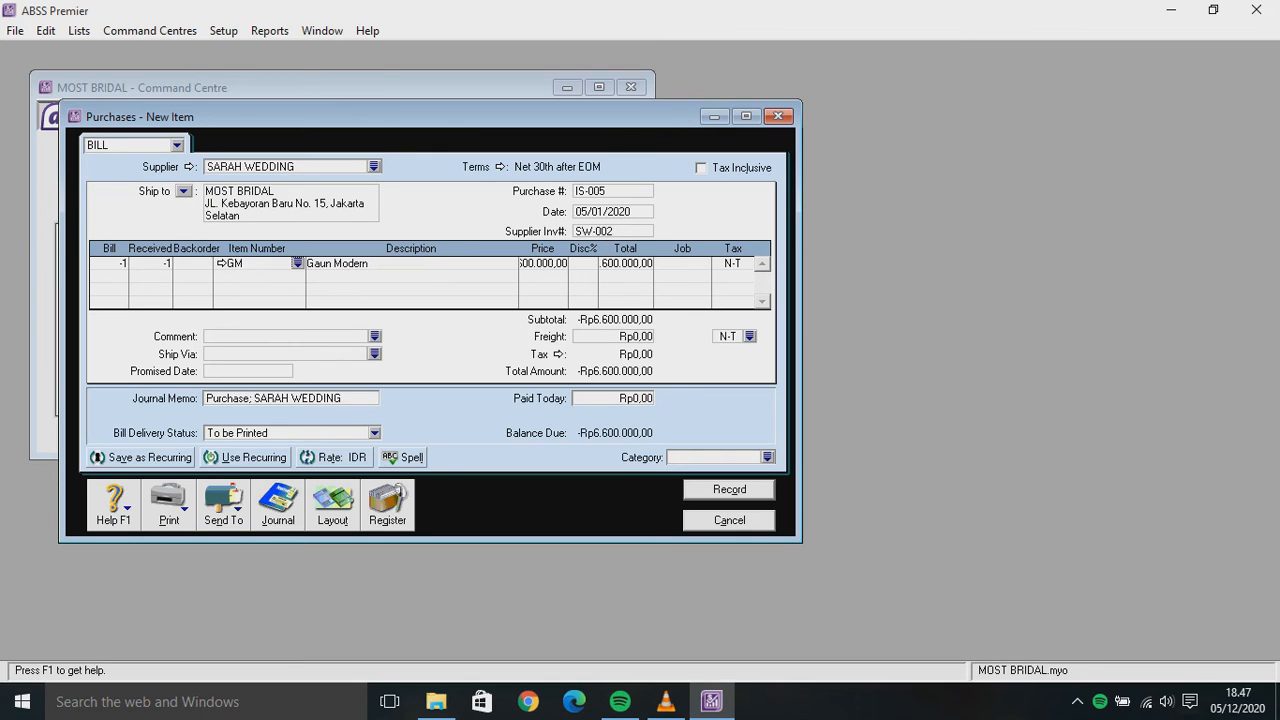
Assign job P and the VAT tax code to the line, with bill category L
left_click(683, 263)
type("P")
key("Tab")
left_click(747, 263)
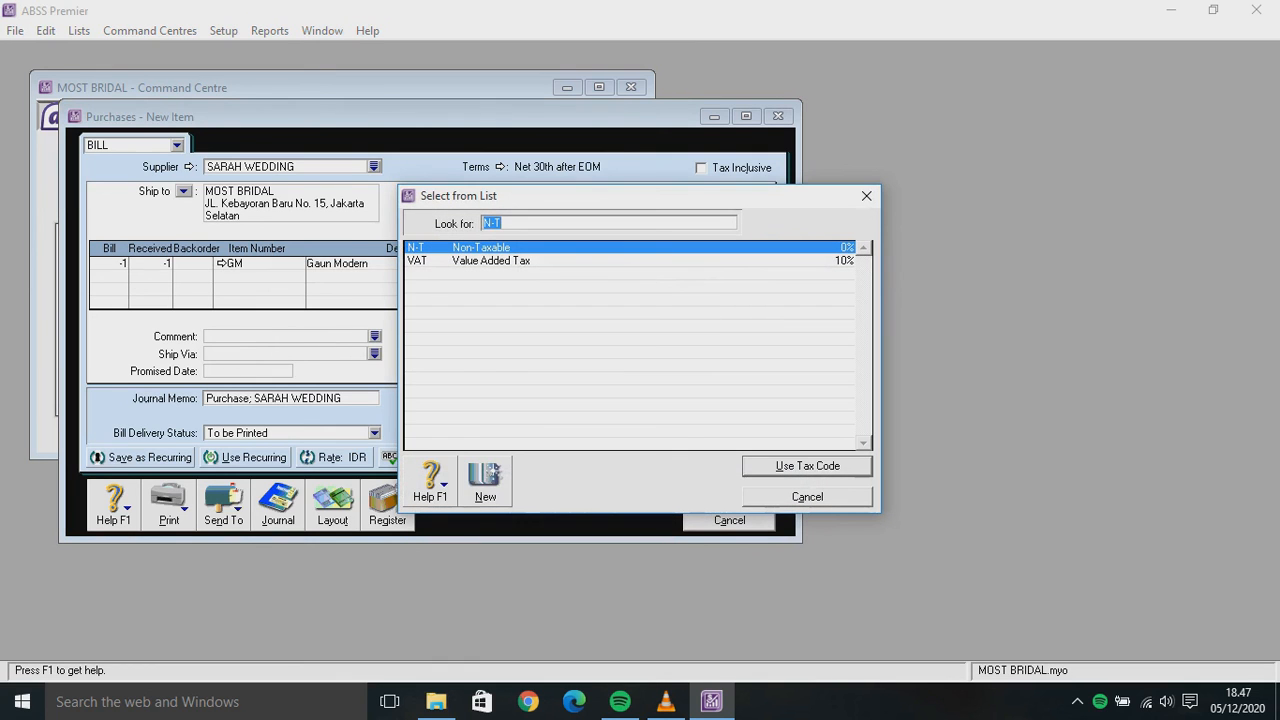
type("VAT")
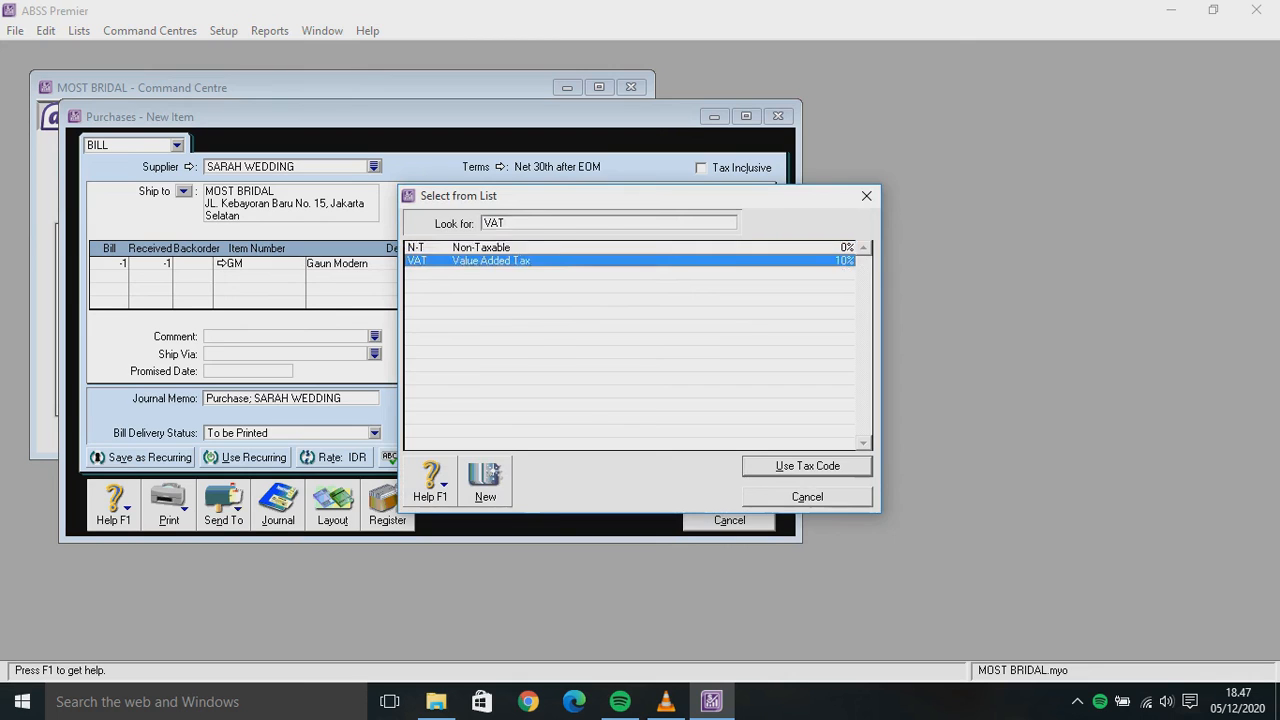
key("Return")
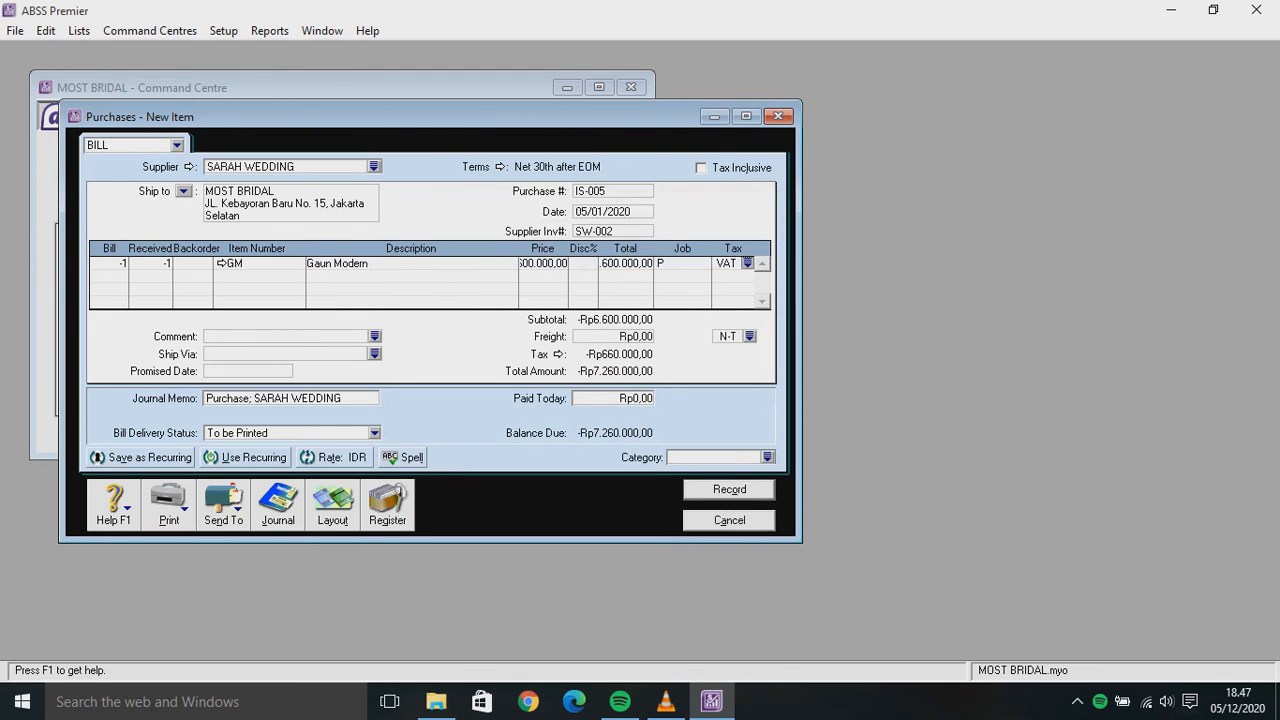
left_click(716, 457)
type("L")
Correct the supplier invoice number to SW-03 and record the debit bill
double_click(602, 212)
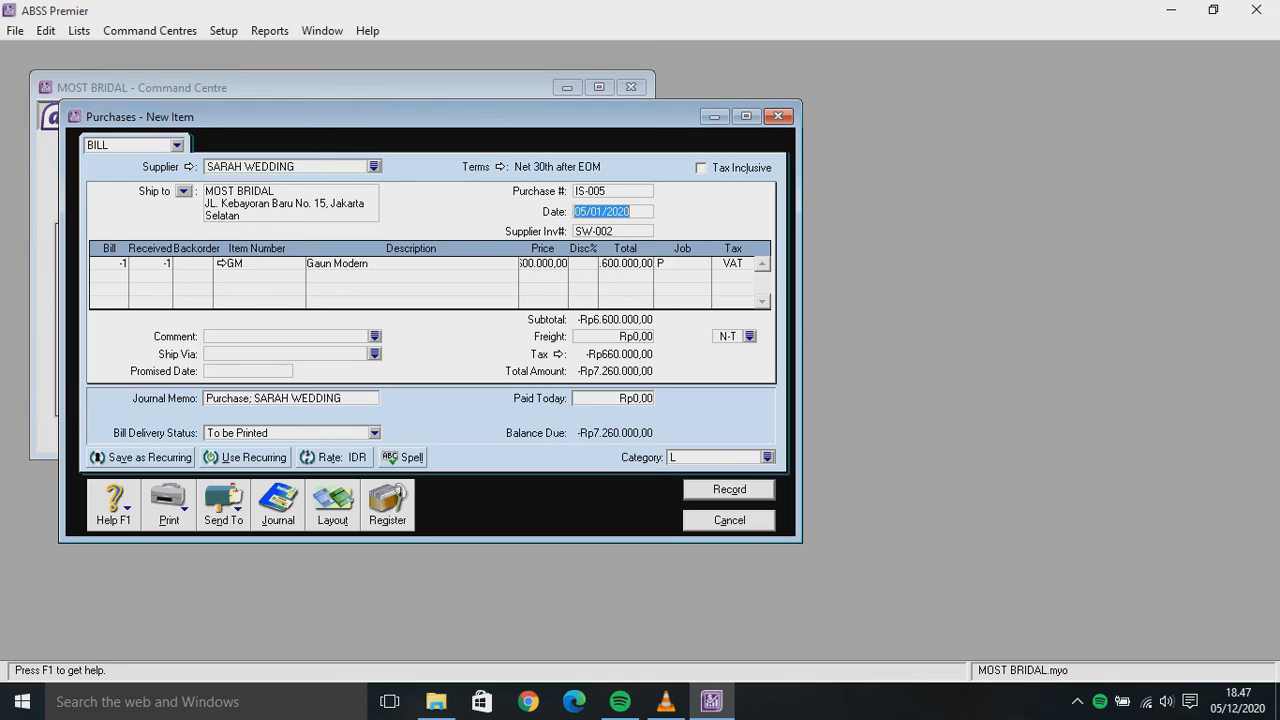
left_click(593, 231)
left_click(613, 231)
key("BackSpace")
type("3")
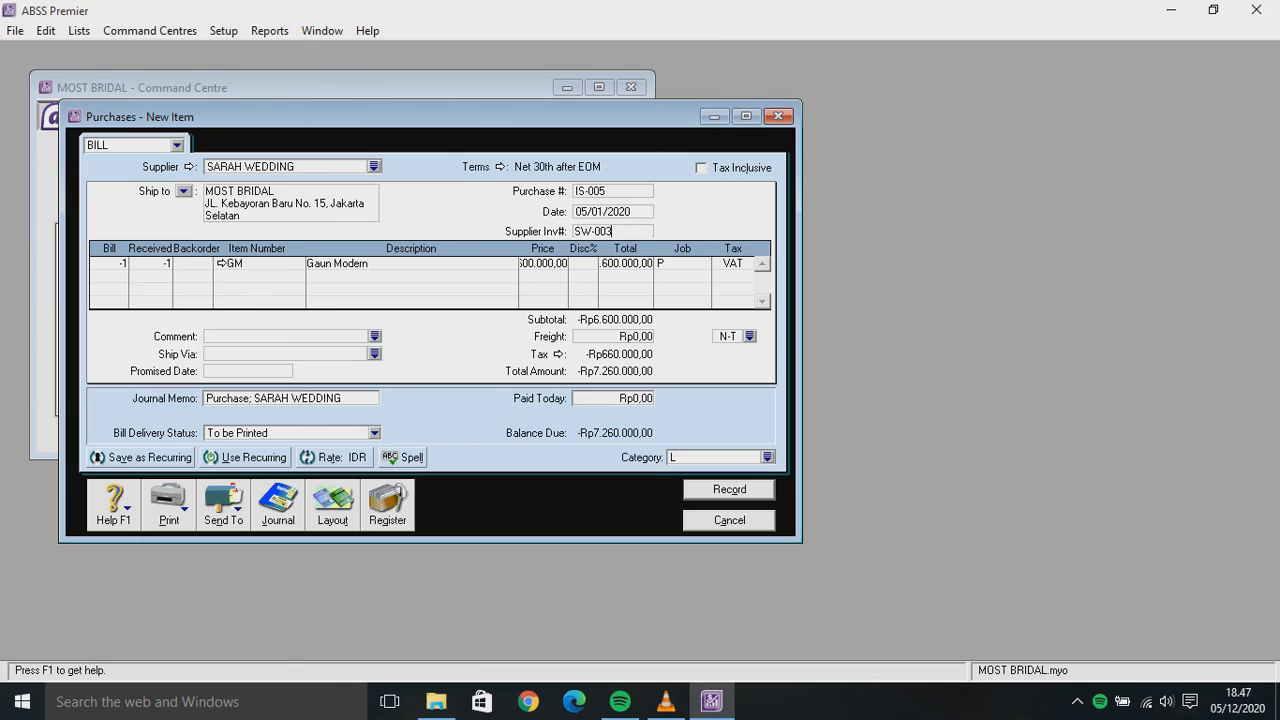
key("BackSpace")
left_click(96, 263)
key("Return")
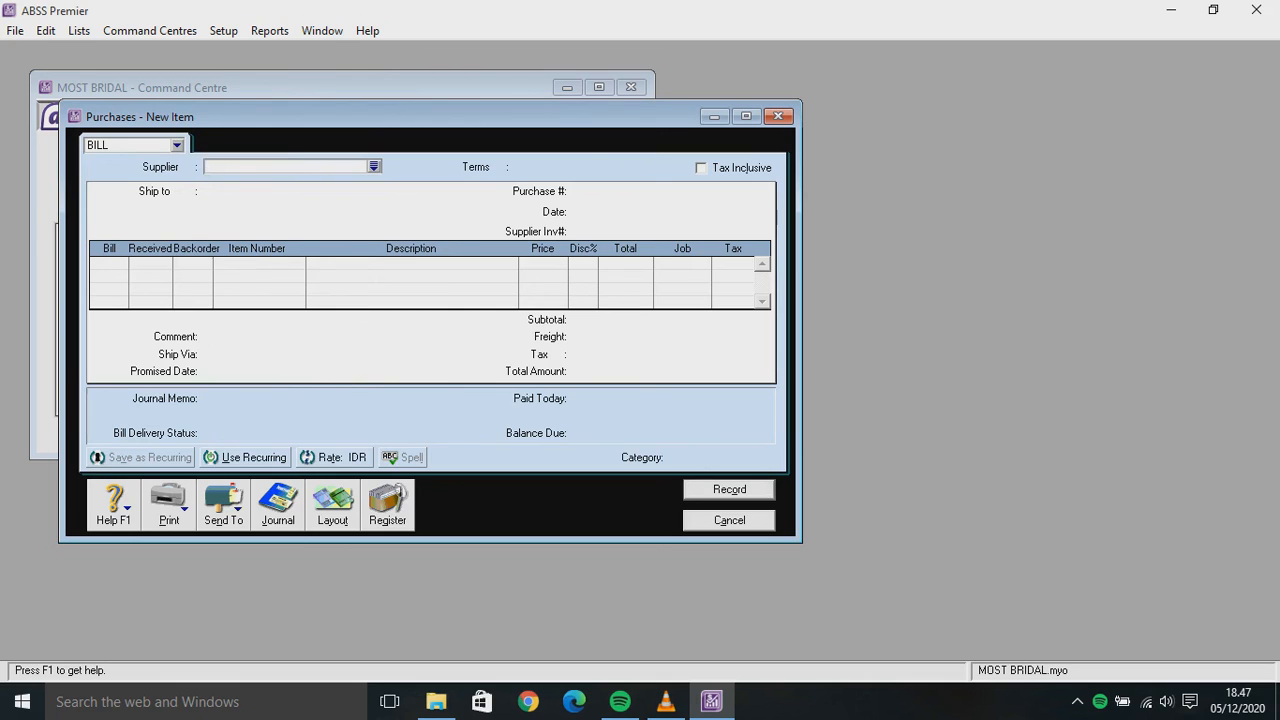
From the Purchases Register, begin applying SARAH WEDDING's IS-005 debit to a purchase
key("Escape")
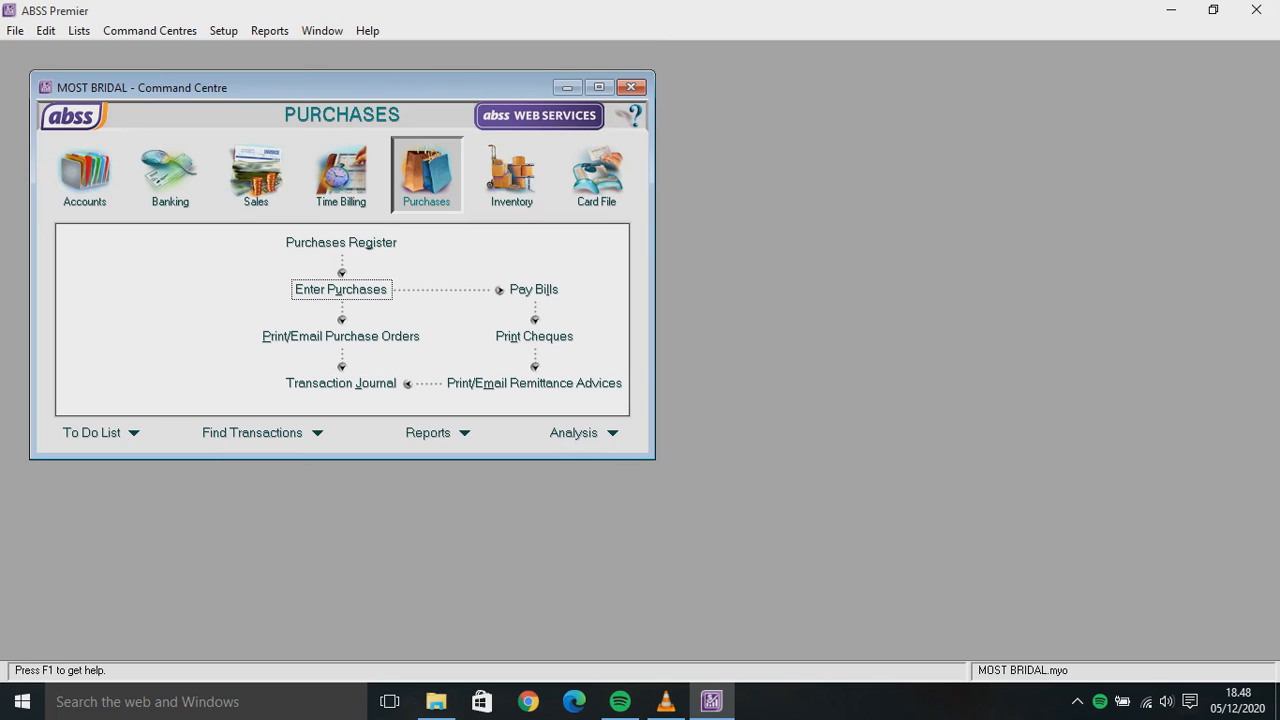
left_click(341, 243)
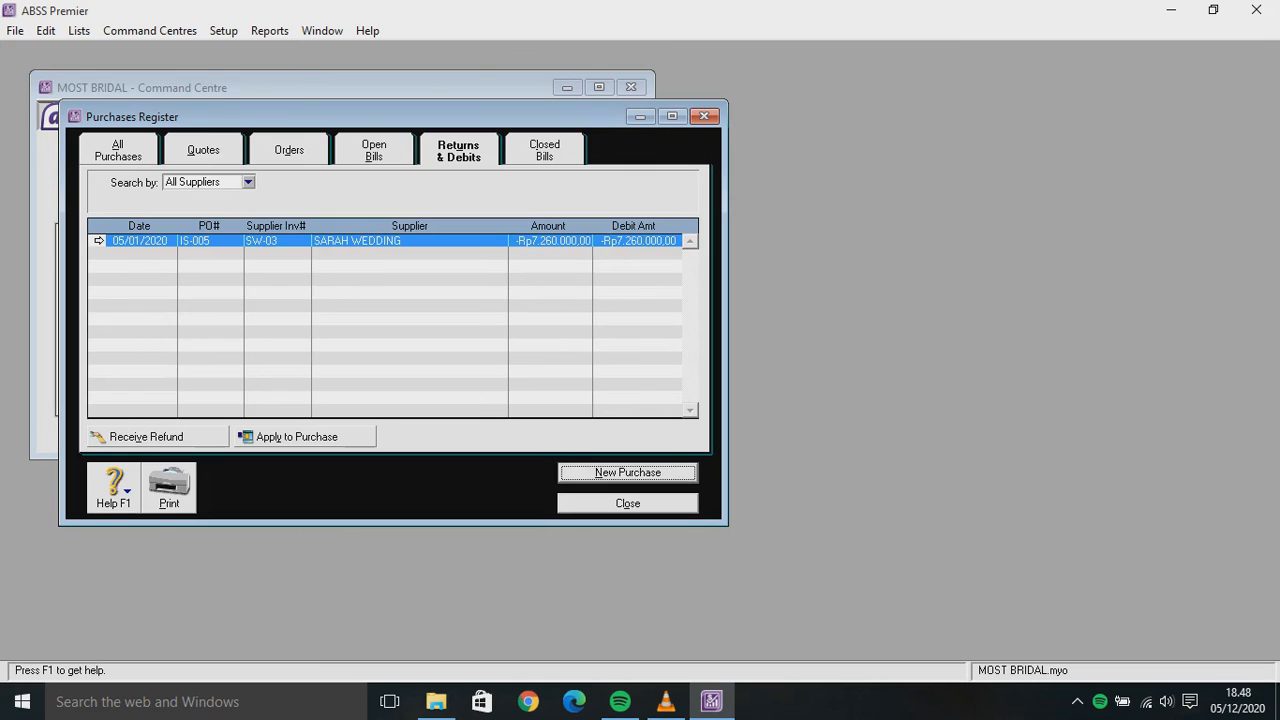
left_click(297, 436)
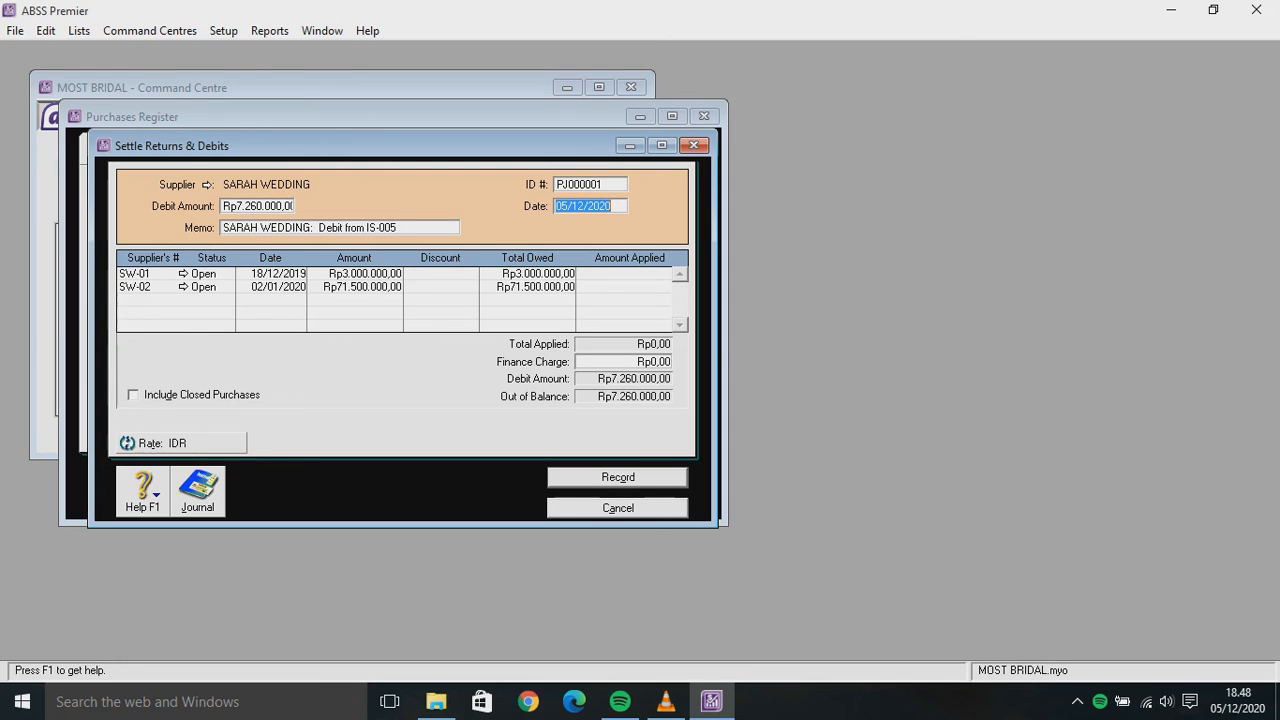
Apply Rp7.260.000,00 to bill SW-02 with ID R-0501, record it, and close the register
left_click(633, 287)
left_click(598, 287)
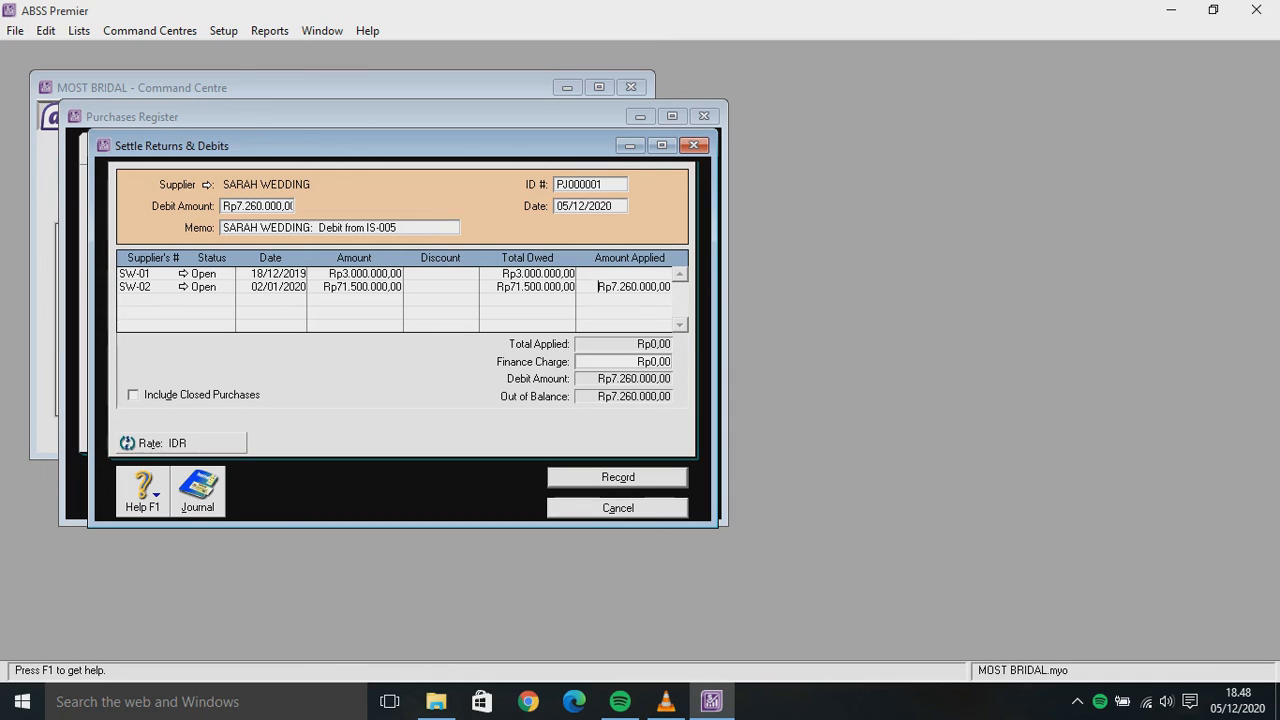
key("Tab")
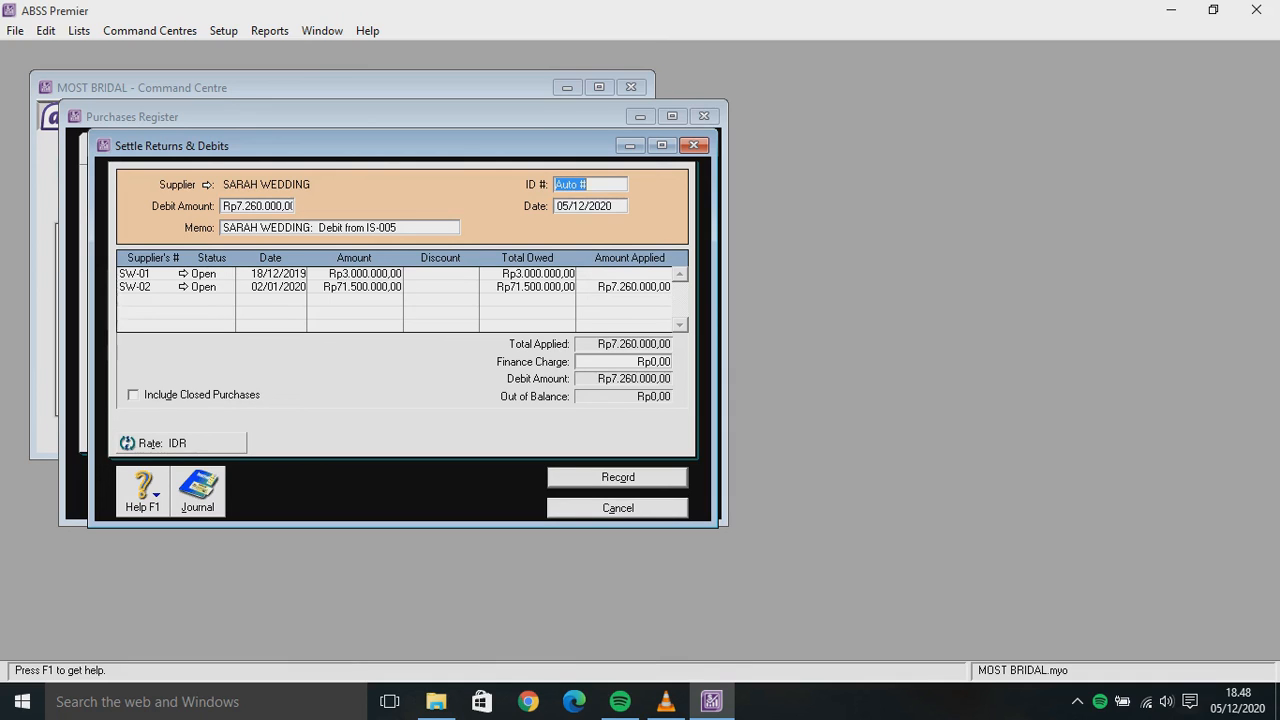
key("BackSpace")
type("R-0501")
key("Return")
left_click(628, 503)
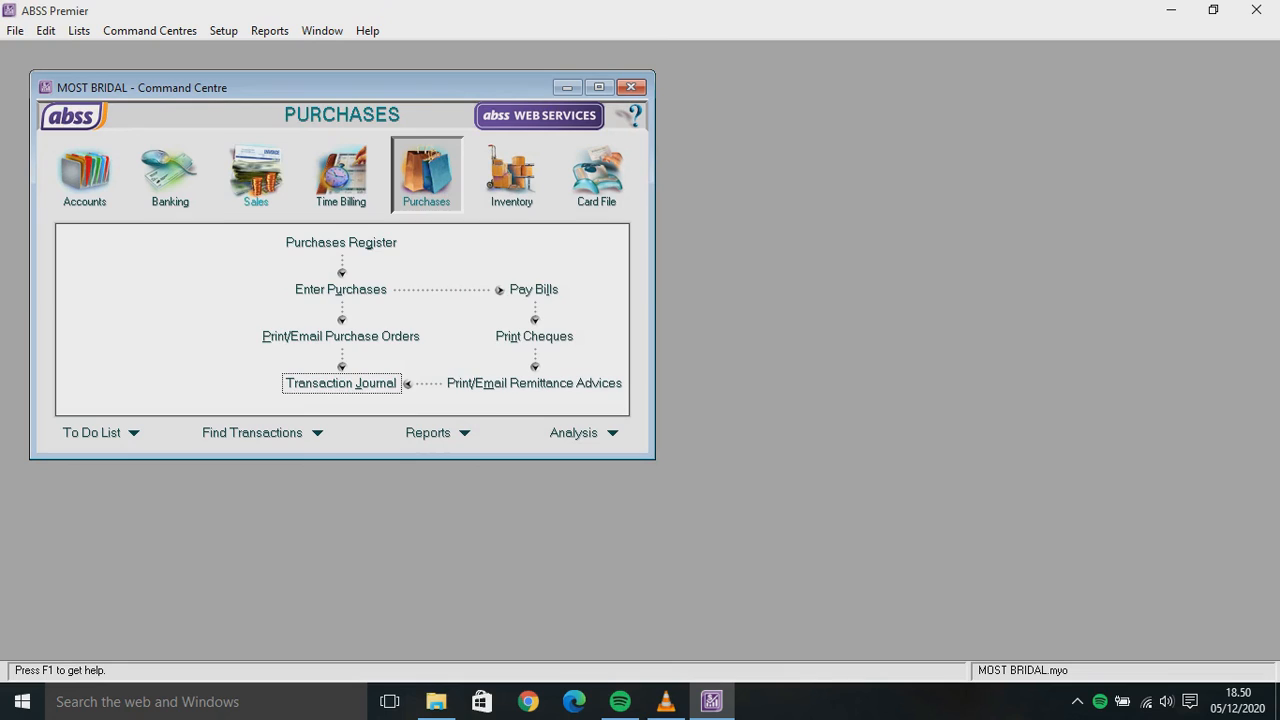
Start a new sales invoice for customer WEDDING BEST
left_click(256, 175)
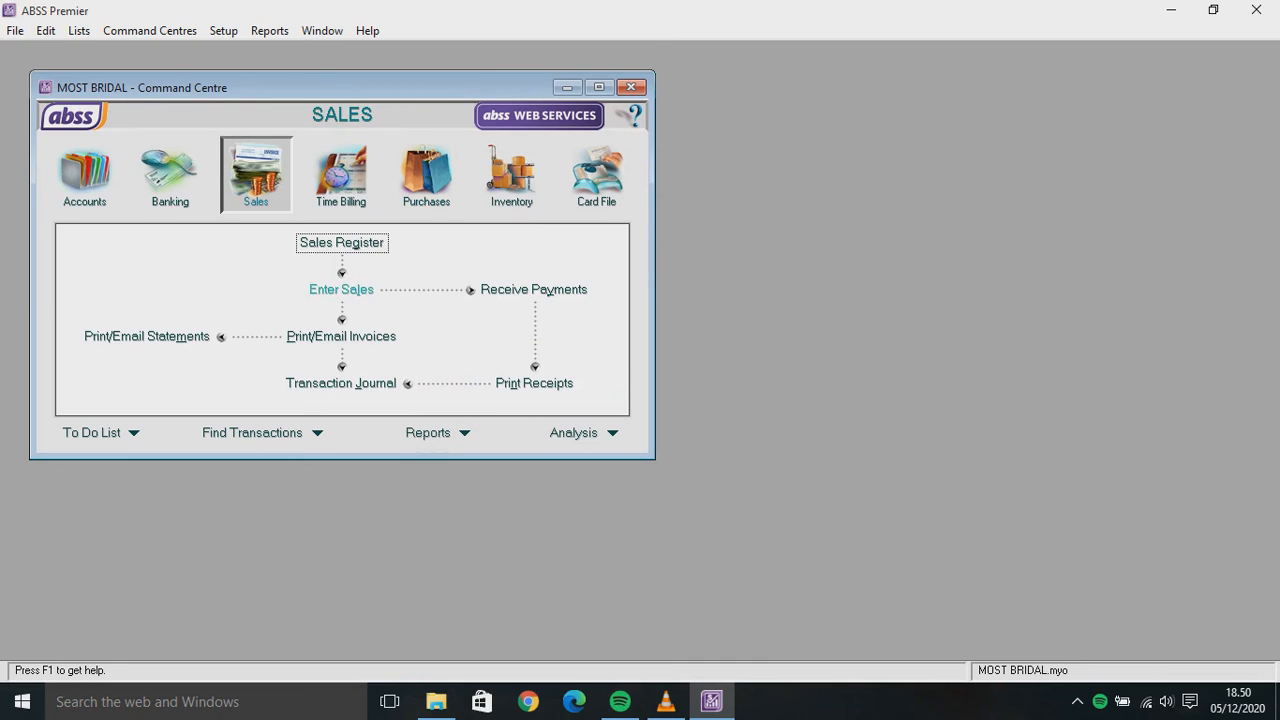
left_click(341, 289)
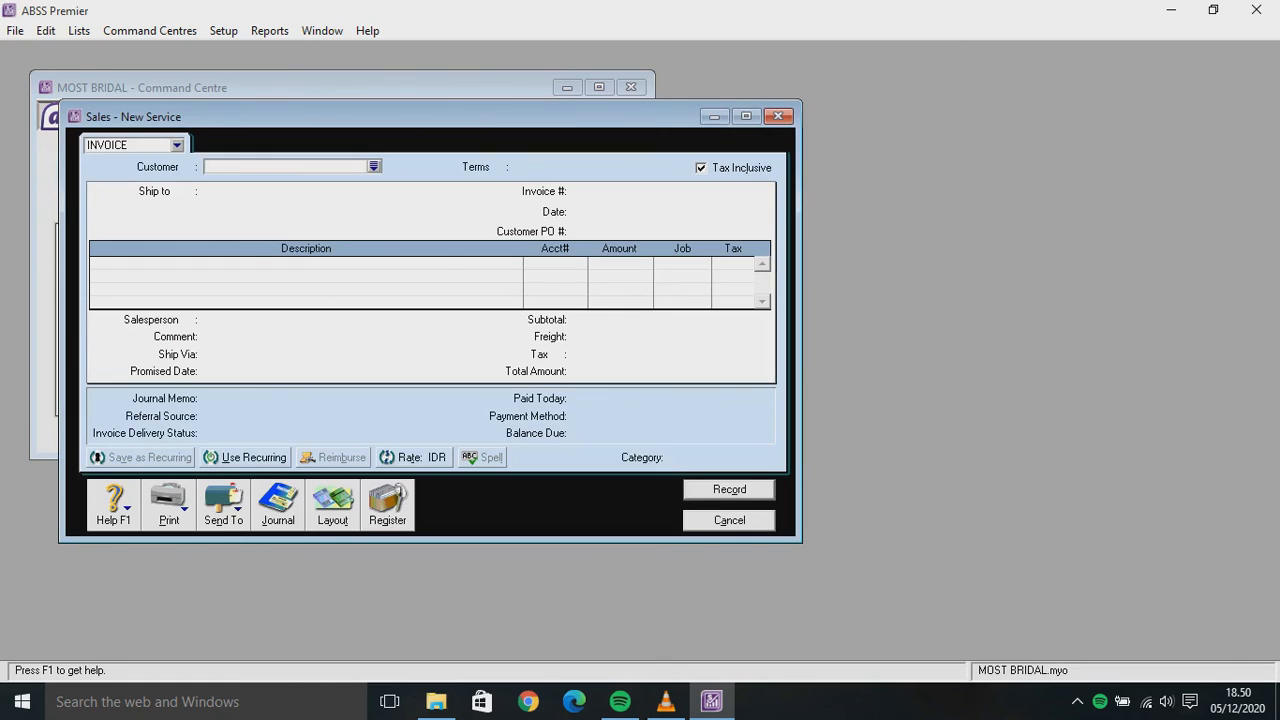
left_click(374, 166)
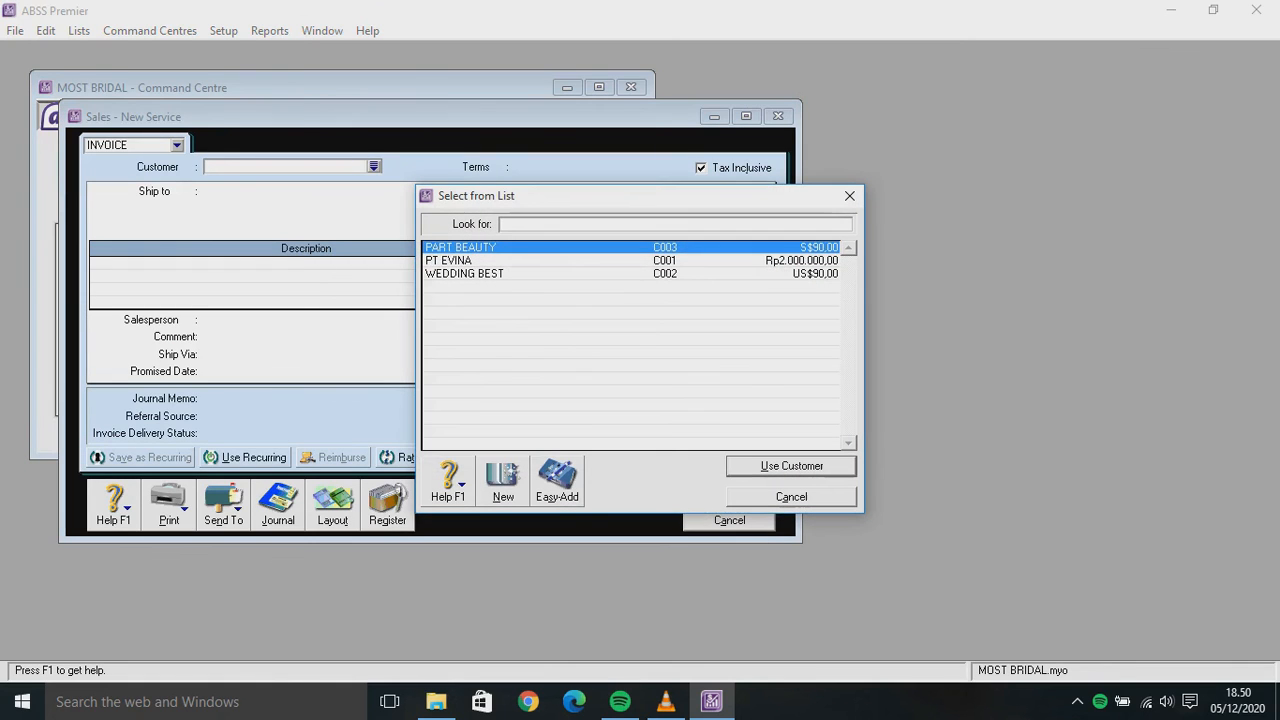
left_click(464, 273)
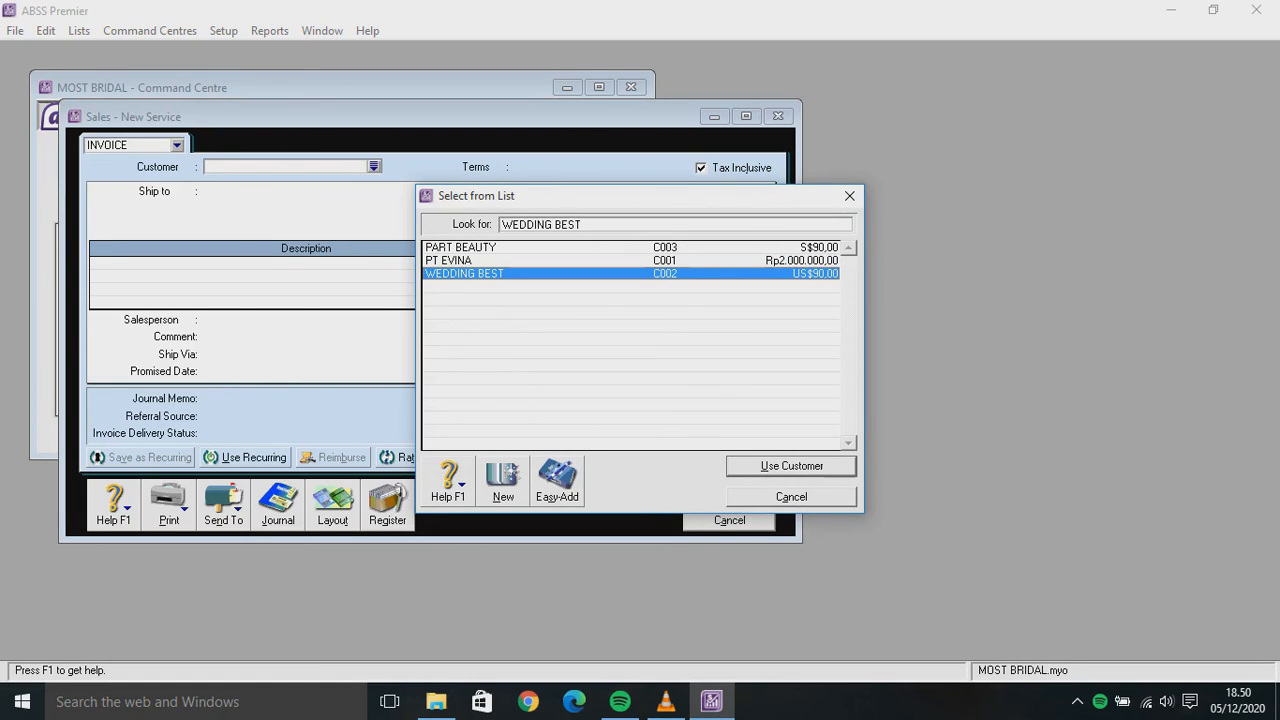
key("Return")
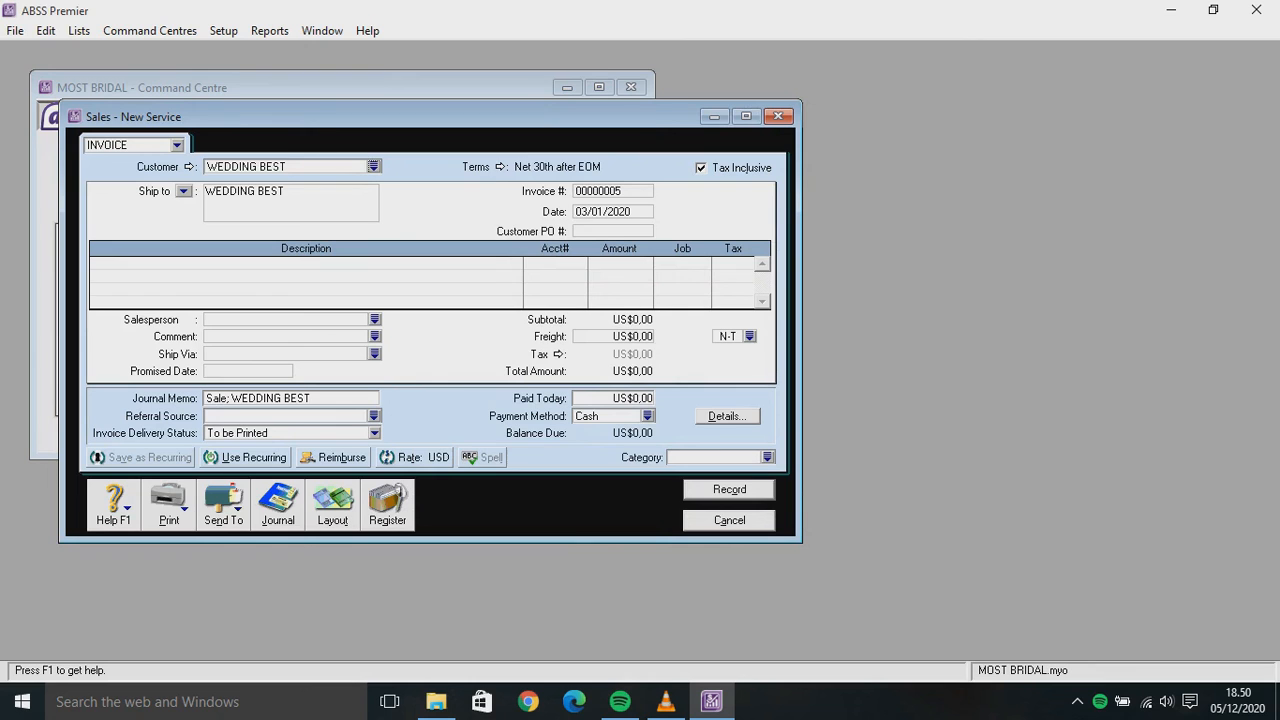
Change the invoice credit terms to payment due in a given 15 days (Net 15)
left_click(501, 167)
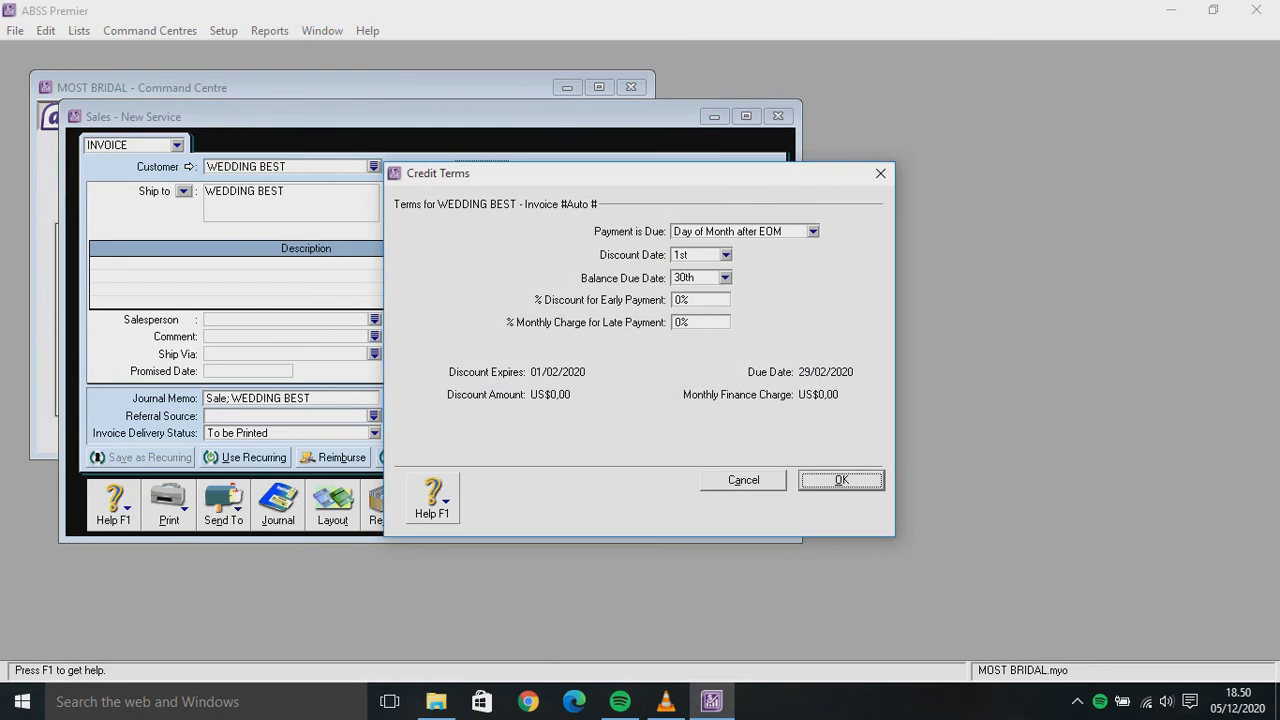
left_click(813, 232)
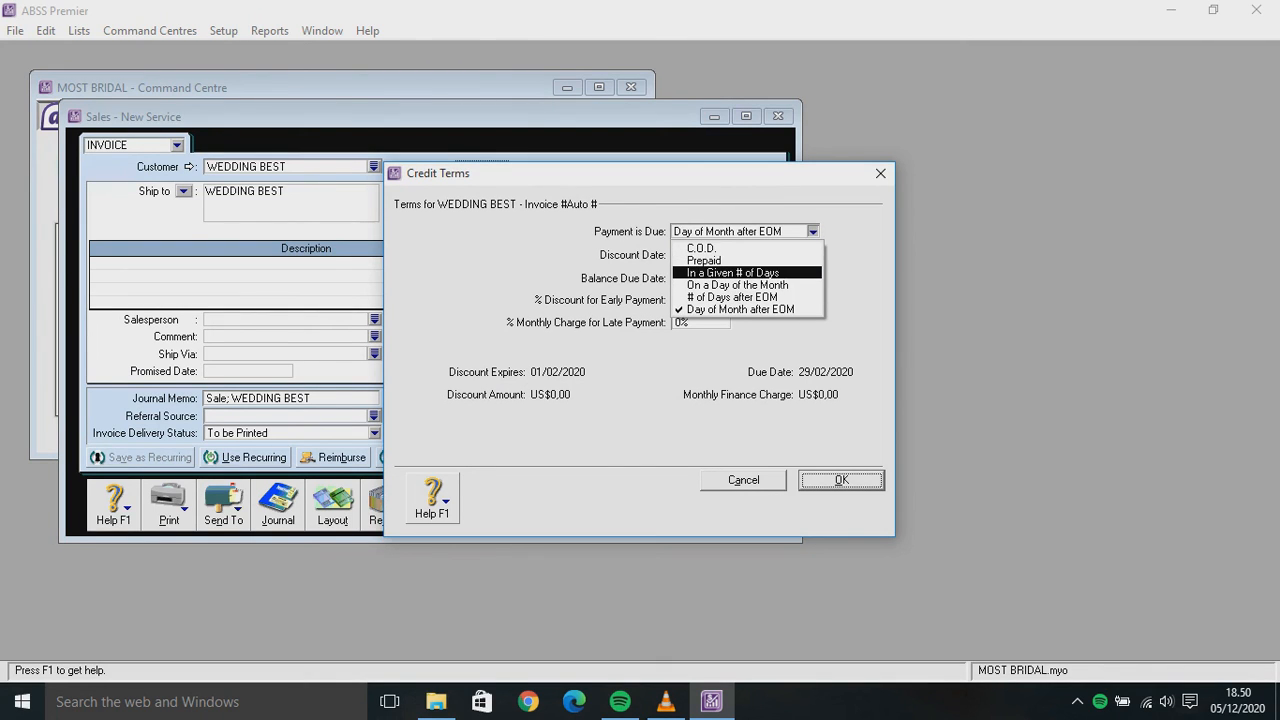
key("Return")
left_click(700, 278)
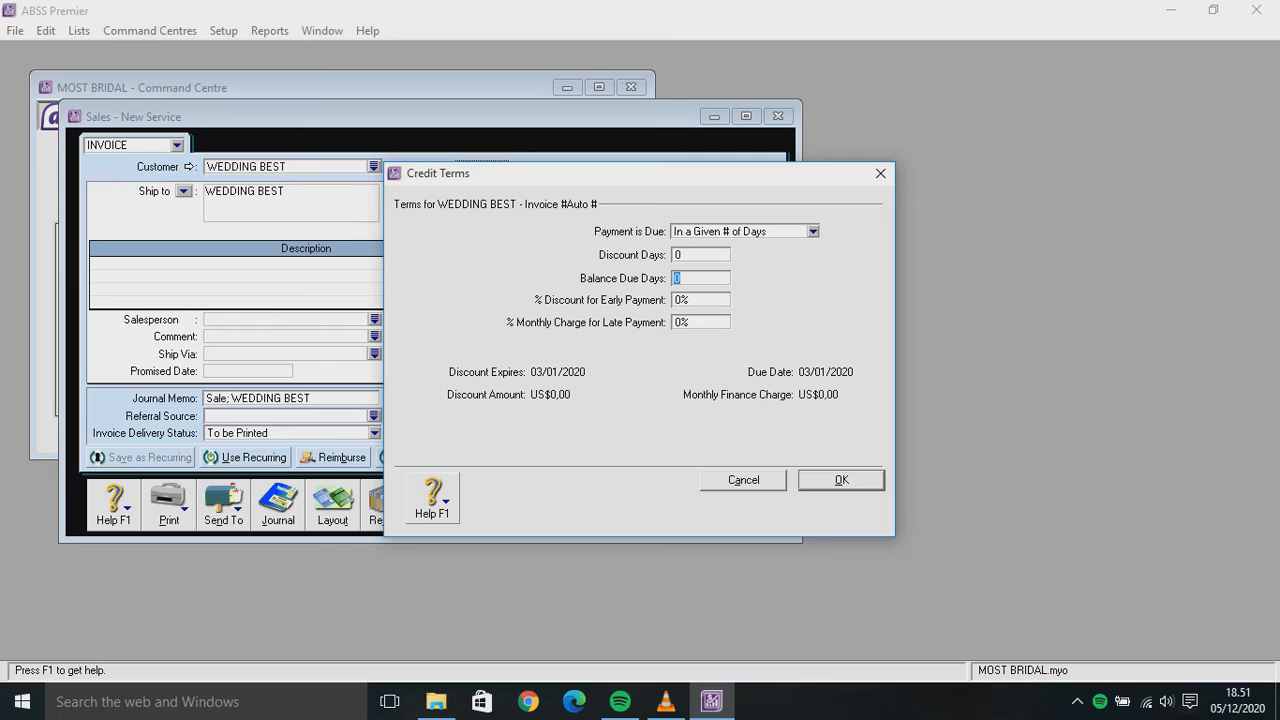
type("15")
key("Return")
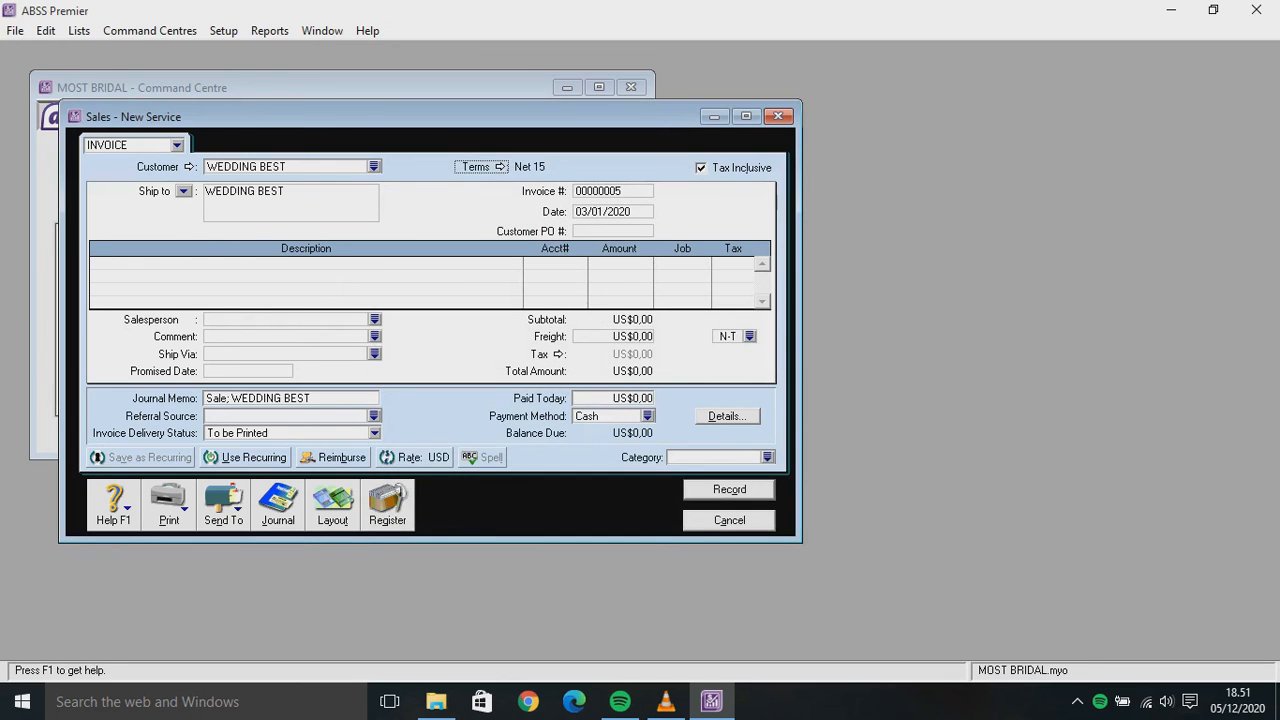
Enter 'Untuk Make Up' as the first line description and set invoice number IC-005
left_click(306, 264)
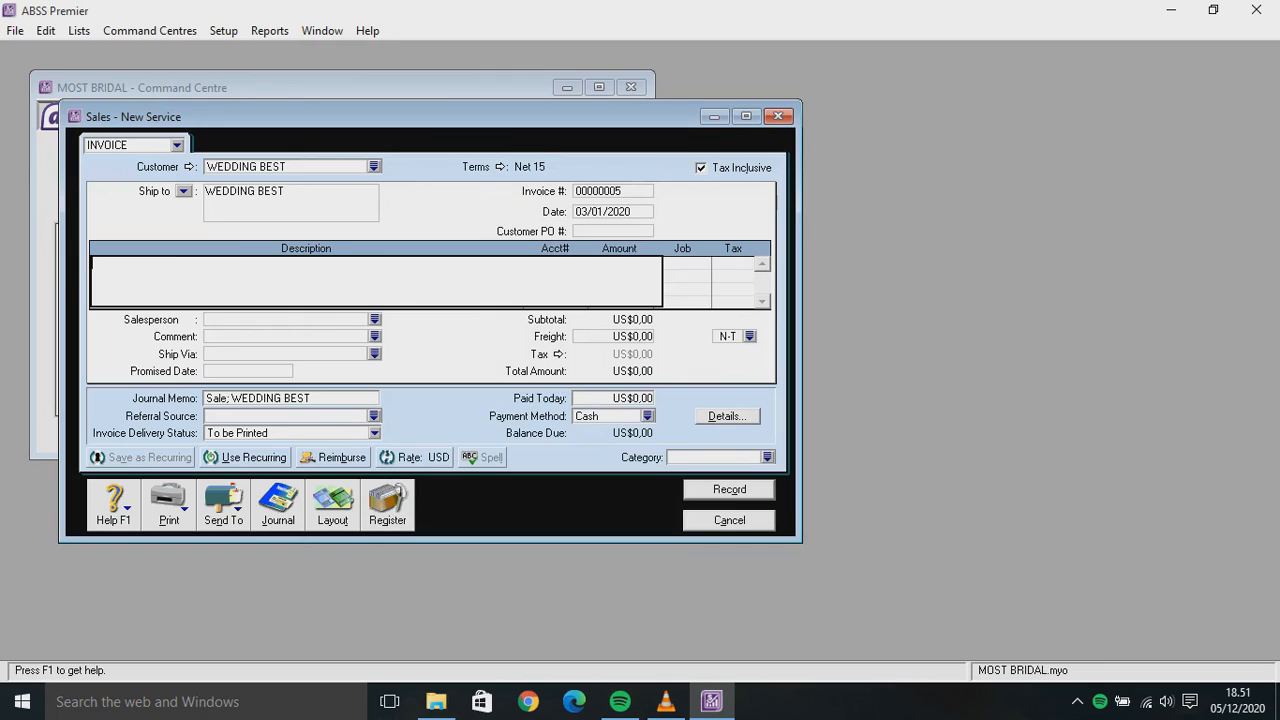
type("Untuk Make Up")
left_click(589, 191)
key("BackSpace")
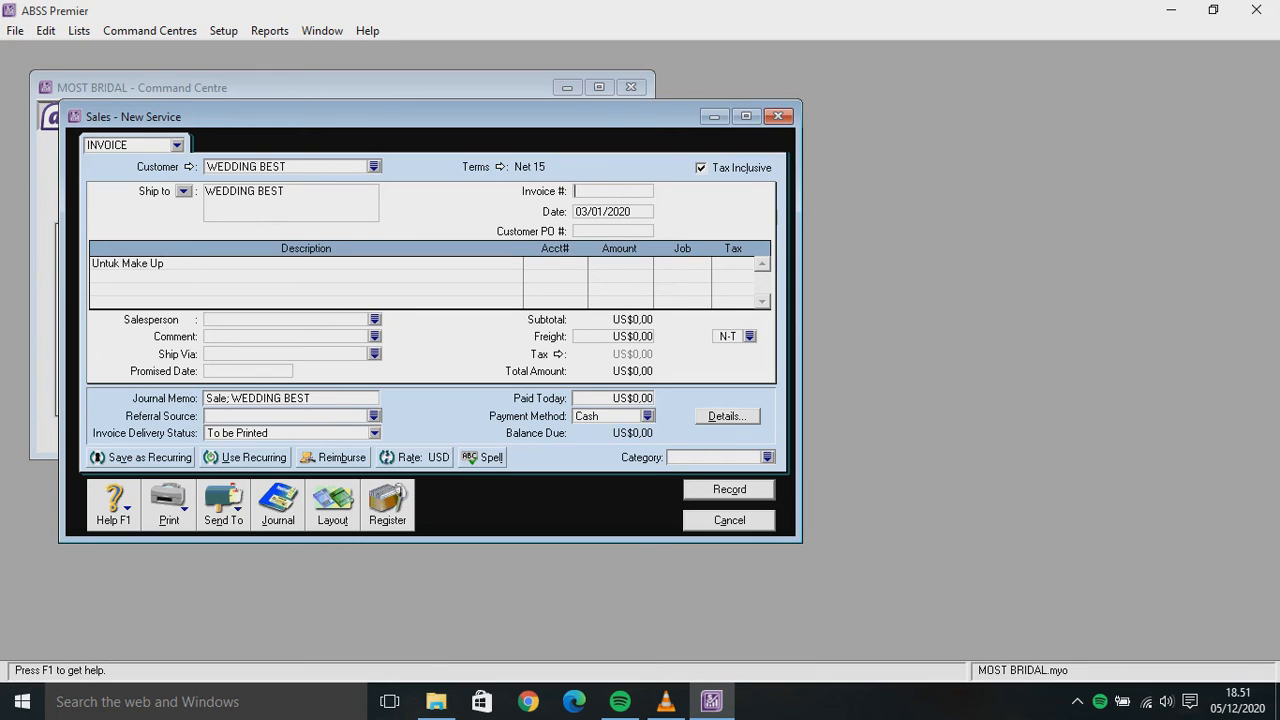
type("IC-005")
key("Tab")
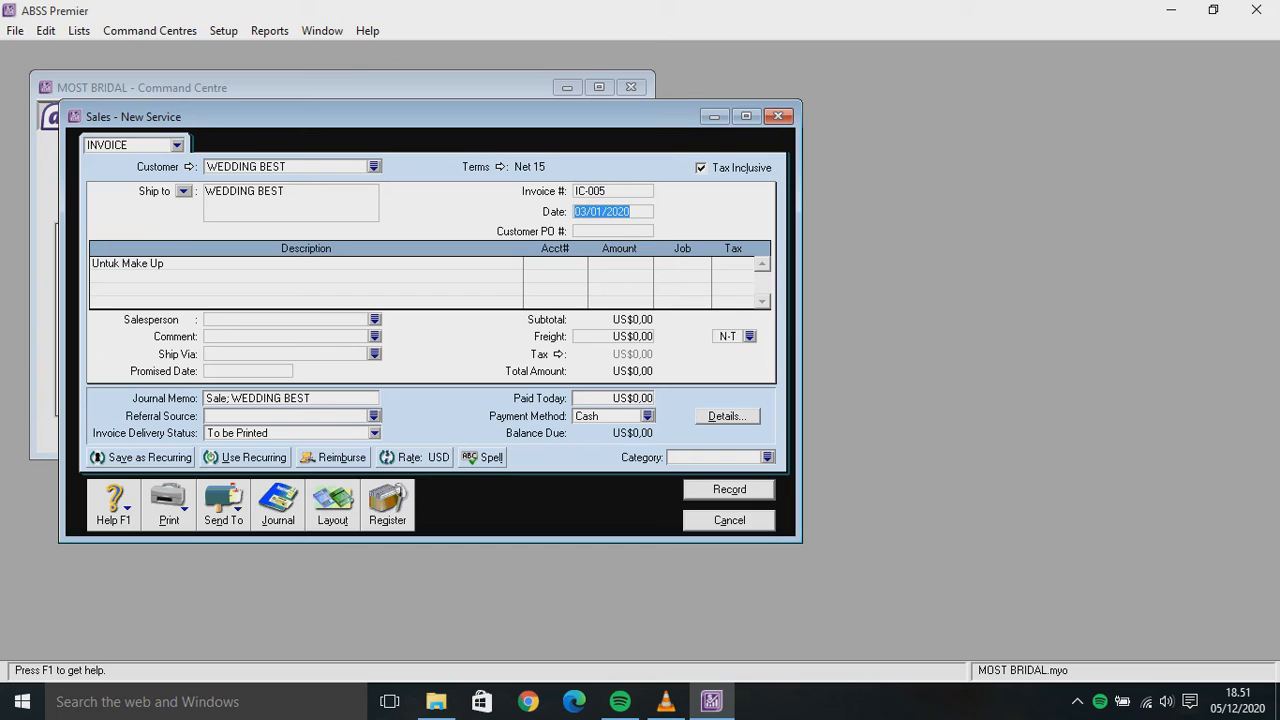
Change the invoice date to 06/01/2020 and enter customer PO WB-02
key("Left")
key("Left")
key("Left")
key("Left")
key("Left")
key("Left")
key("Left")
key("Left")
key("BackSpace")
type("6")
left_click(578, 231)
type("WB-02")
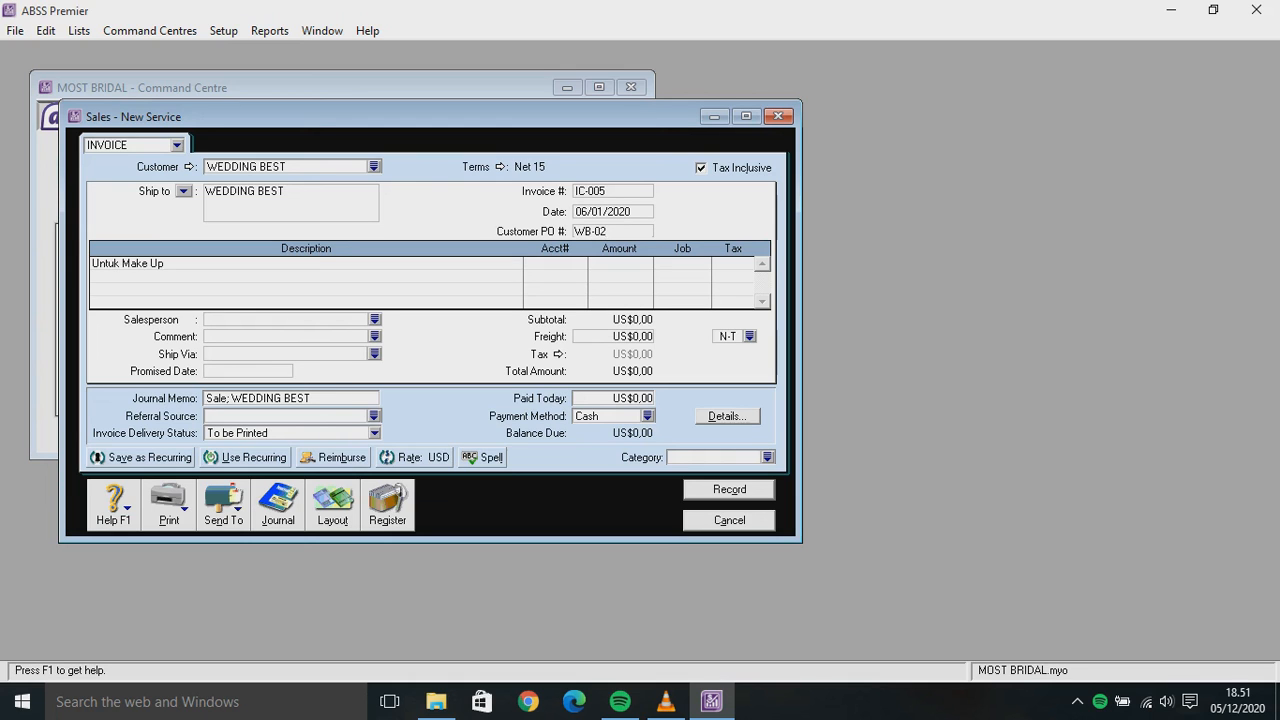
Post the line to account 4-1400 Accessory Sales with amount US$189,00
left_click(552, 264)
type("4-")
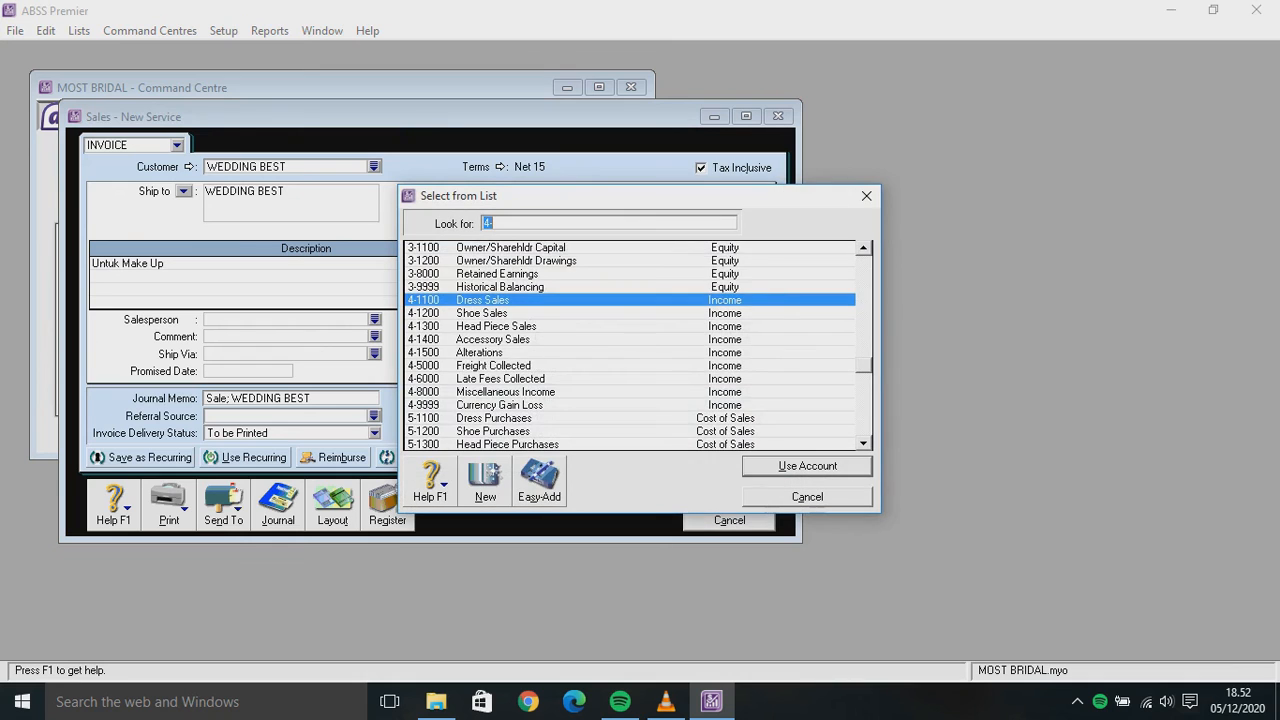
scroll(630, 345, "up", 5)
scroll(630, 345, "down", 3)
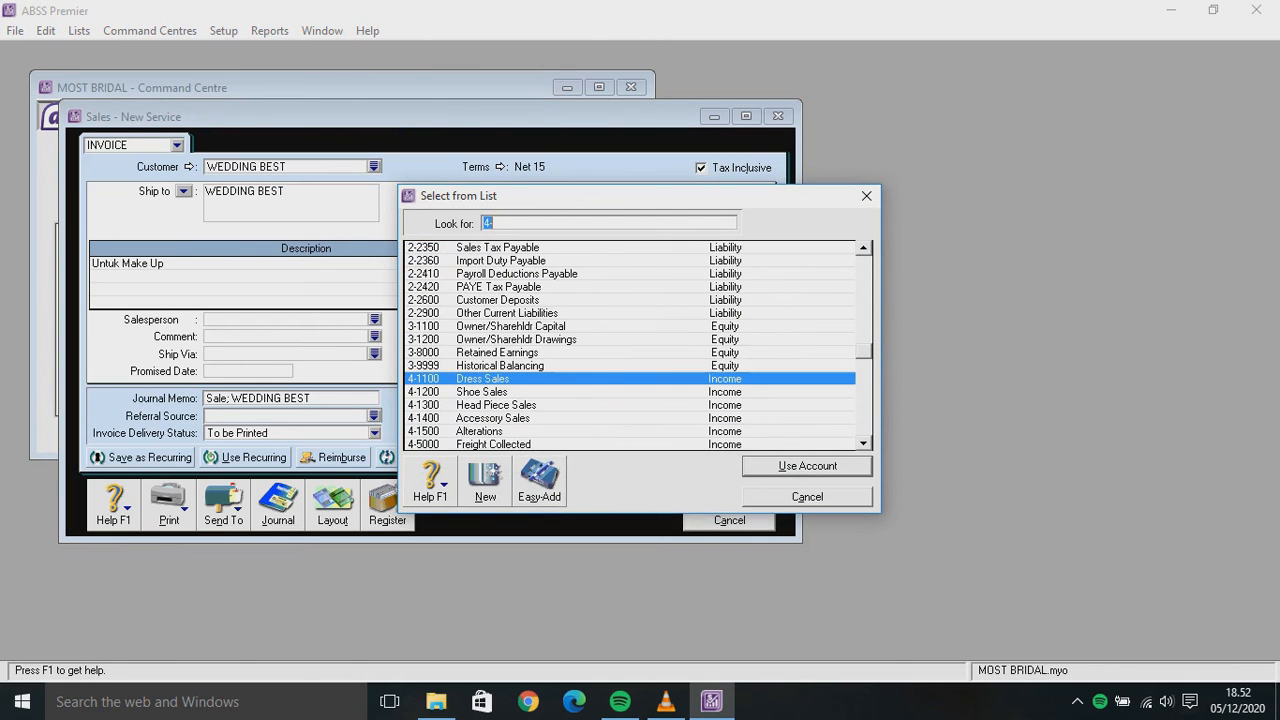
scroll(630, 345, "up", 4)
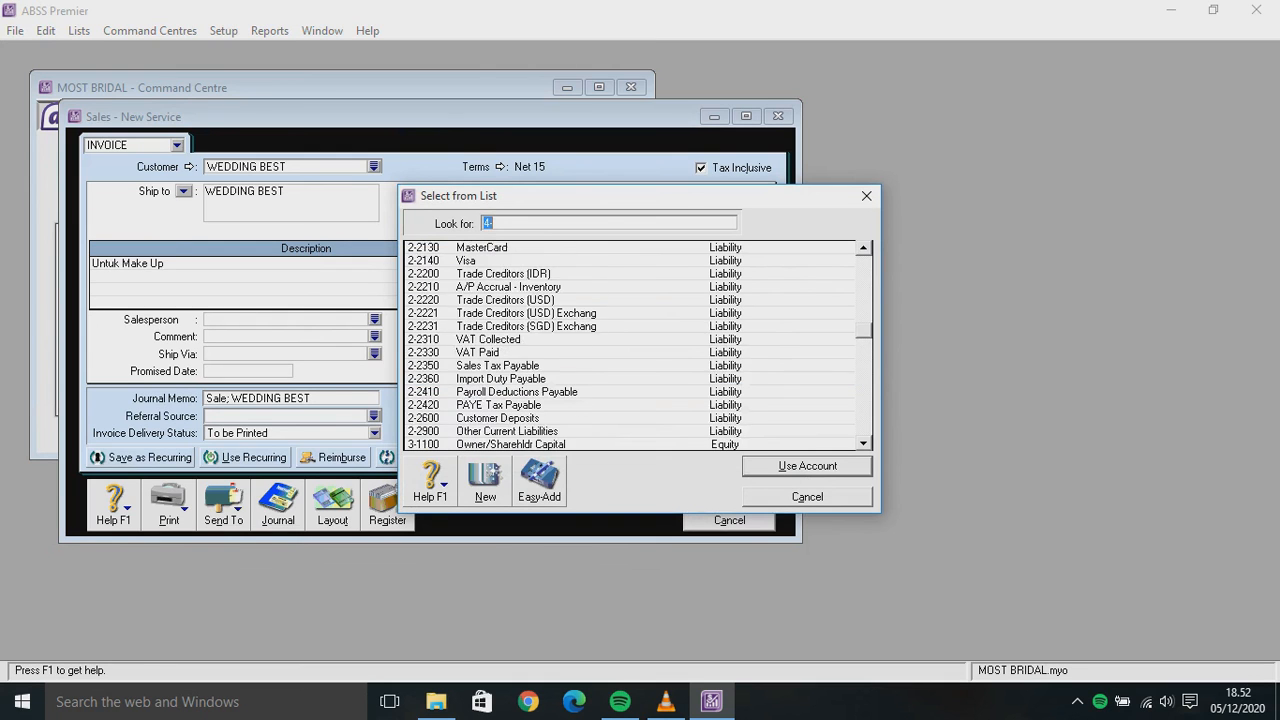
scroll(630, 345, "down", 5)
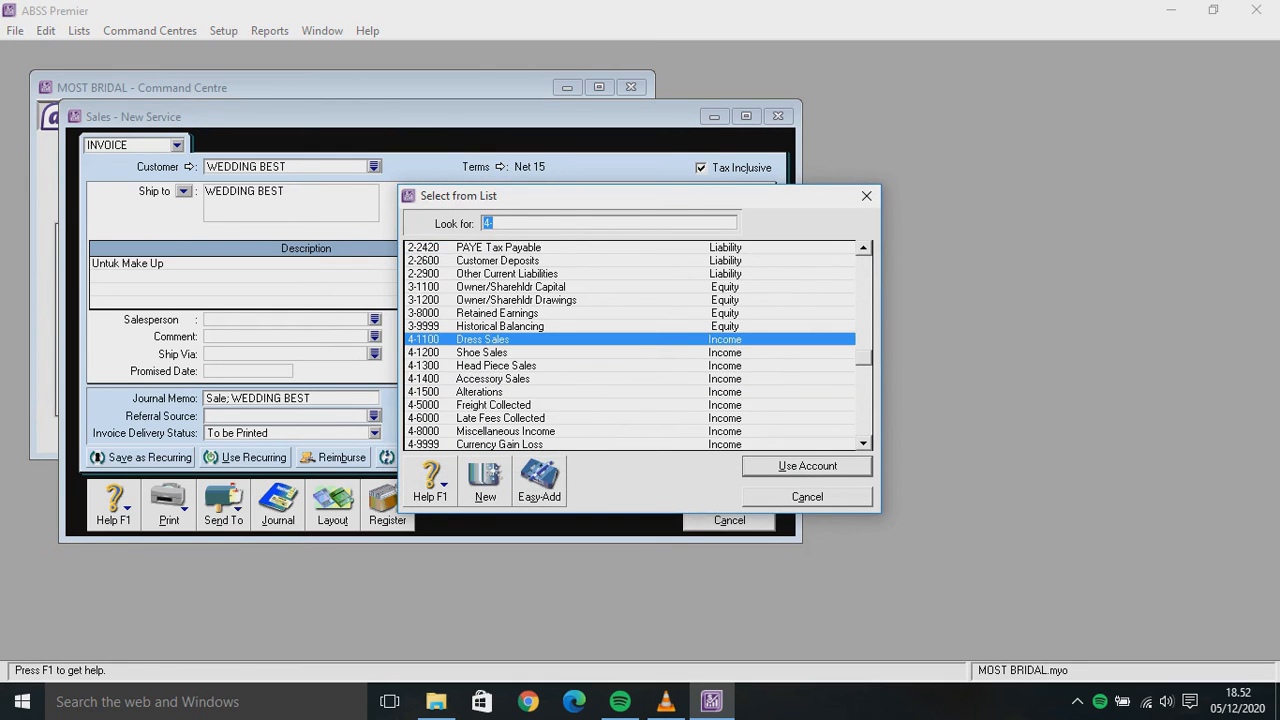
type("4-1400")
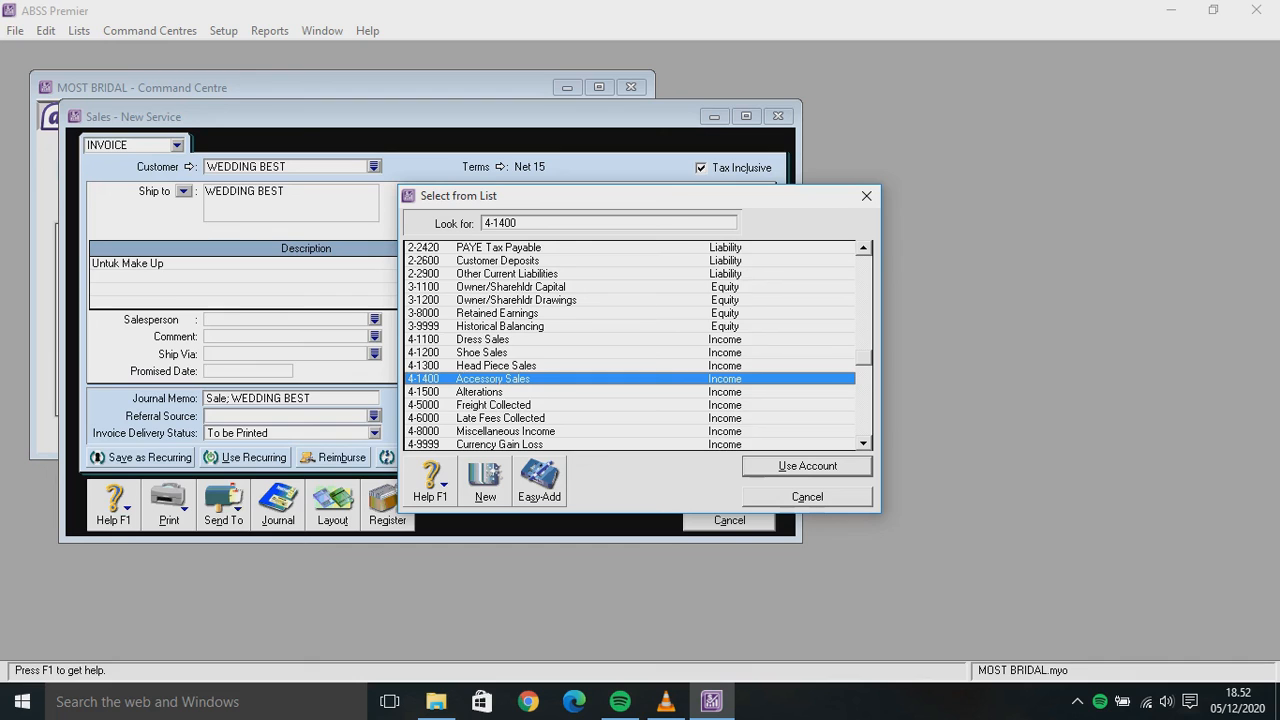
key("Return")
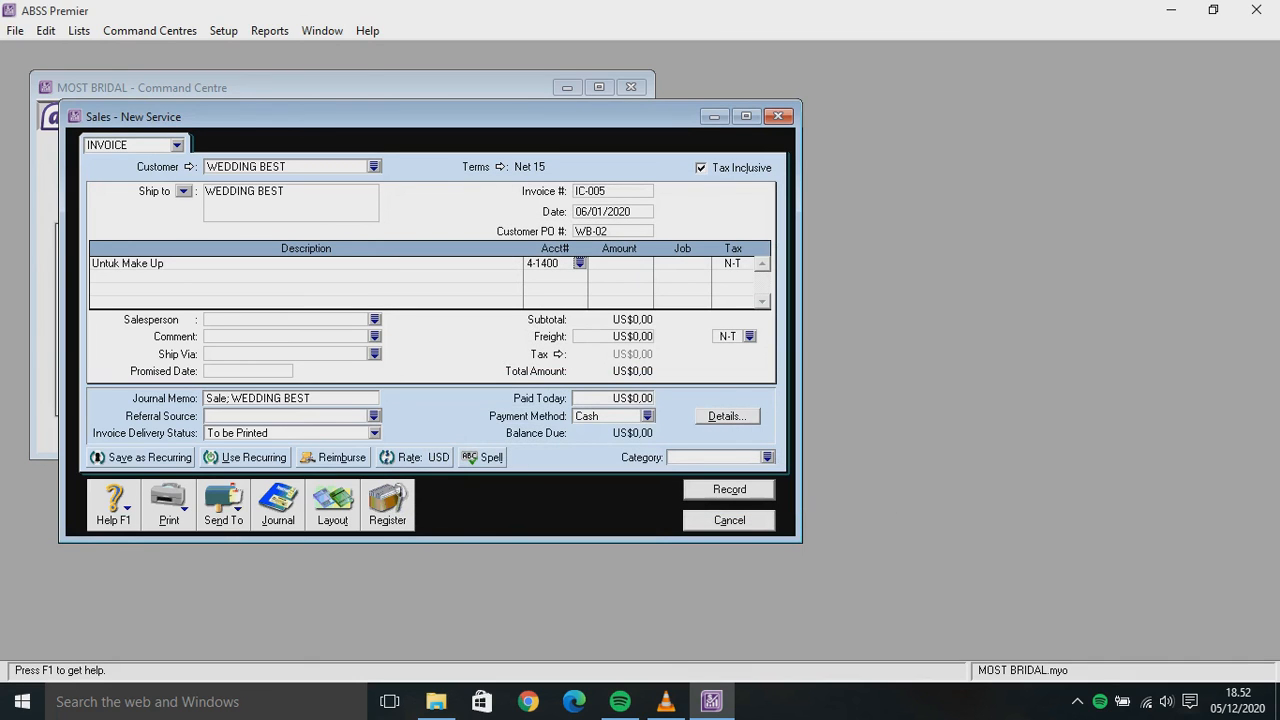
left_click(632, 263)
type("189")
key("Tab")
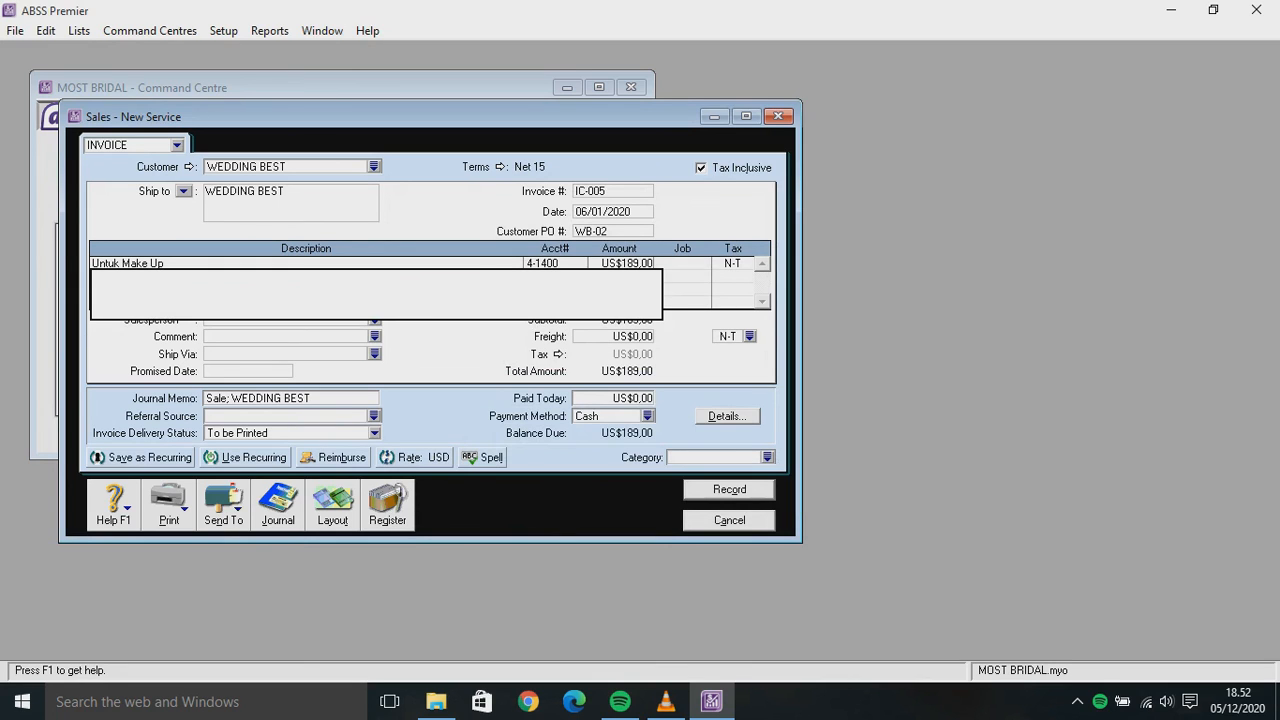
Assign job J and the VAT tax code to the invoice line
left_click(682, 264)
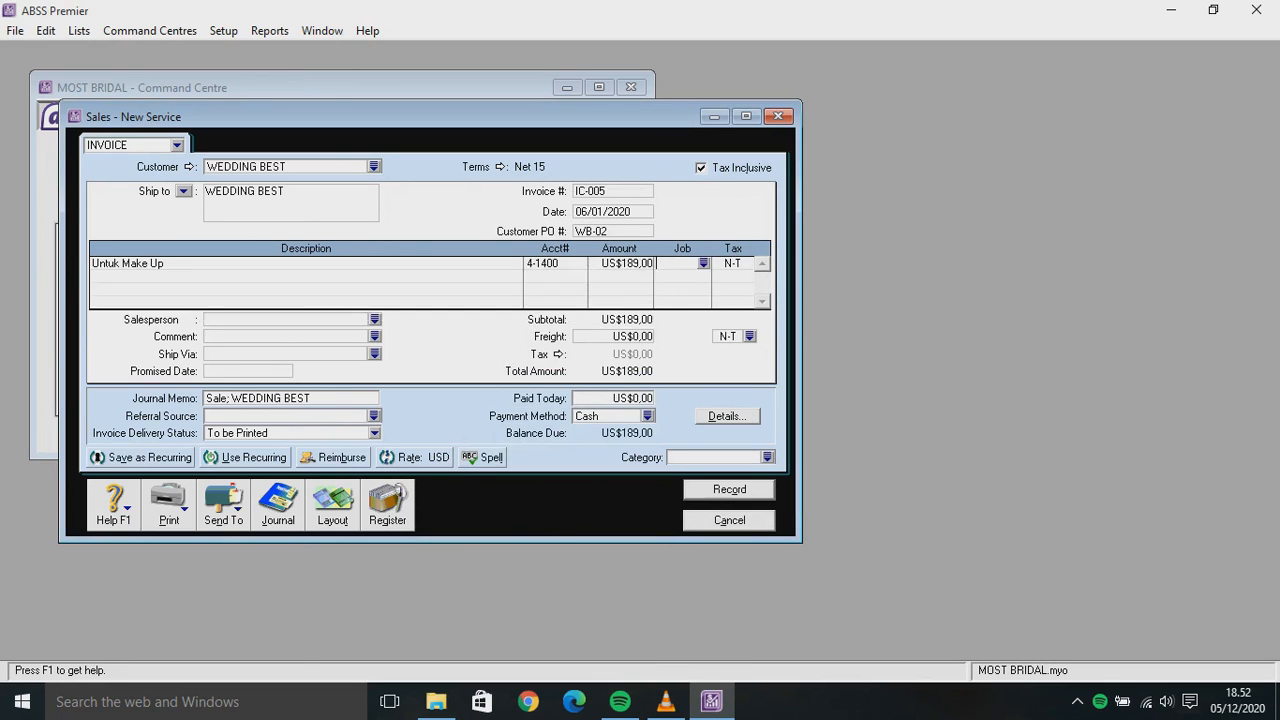
left_click(704, 264)
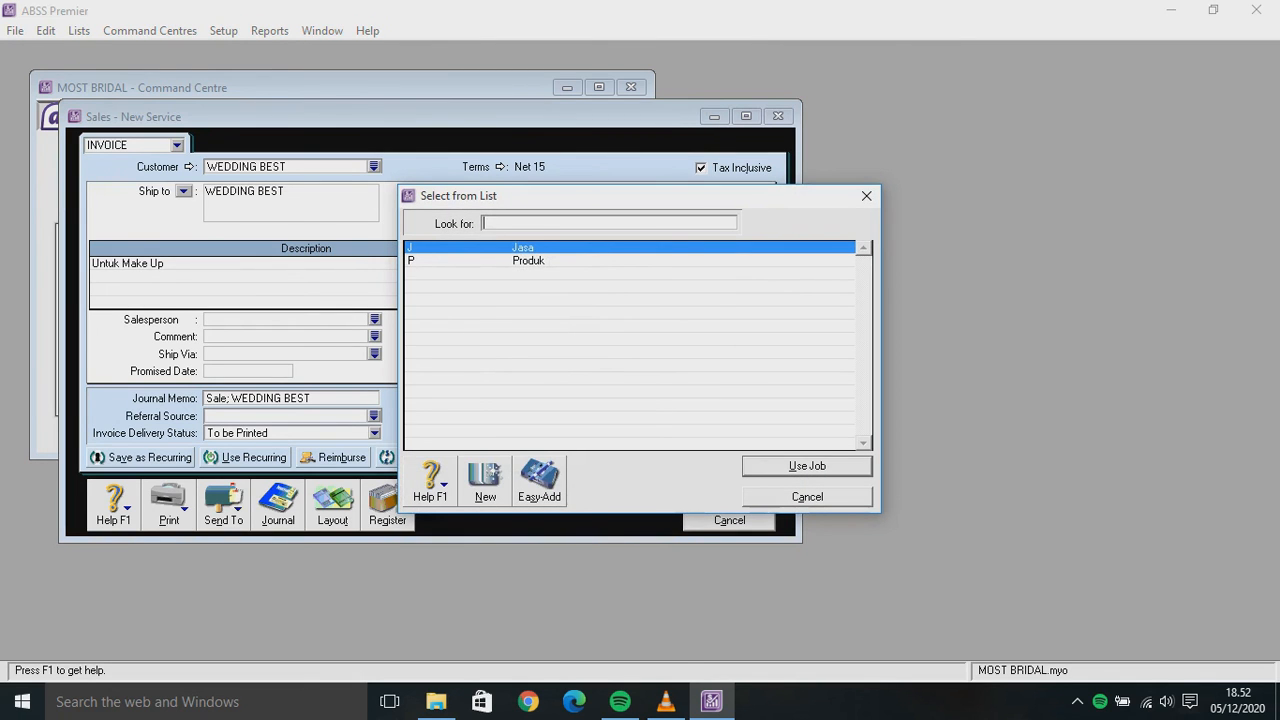
key("Return")
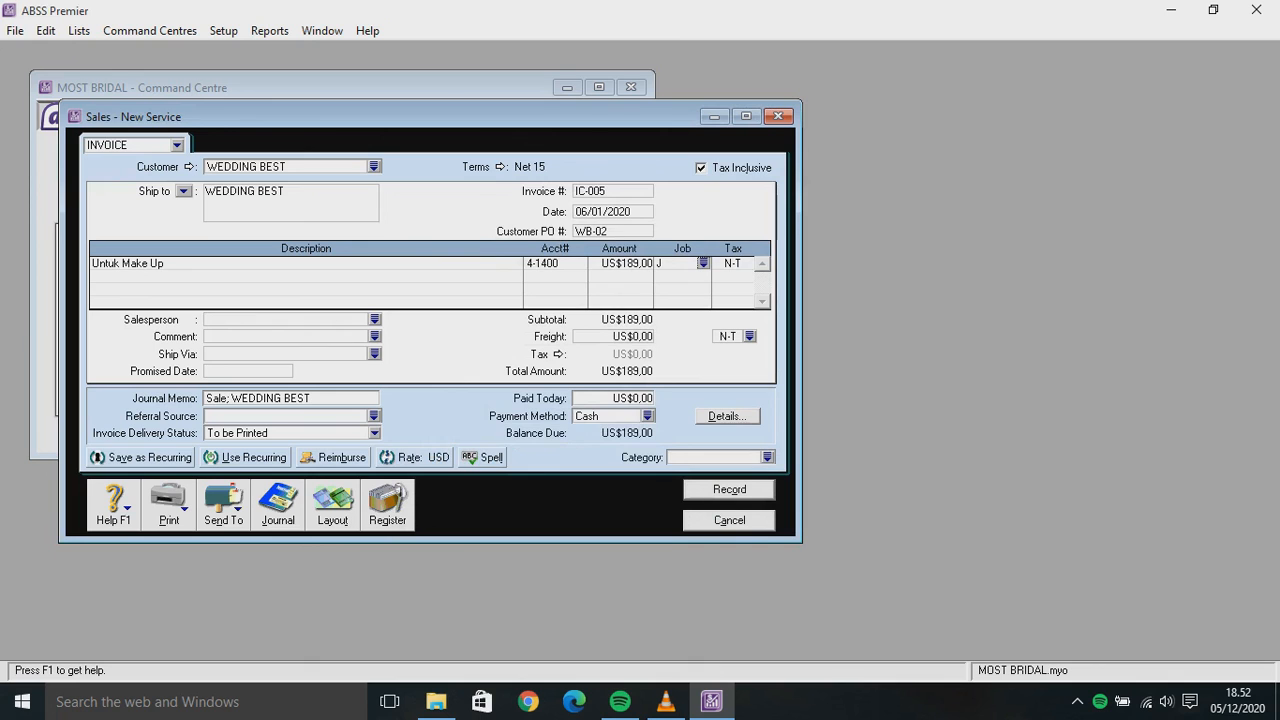
left_click(733, 264)
left_click(748, 264)
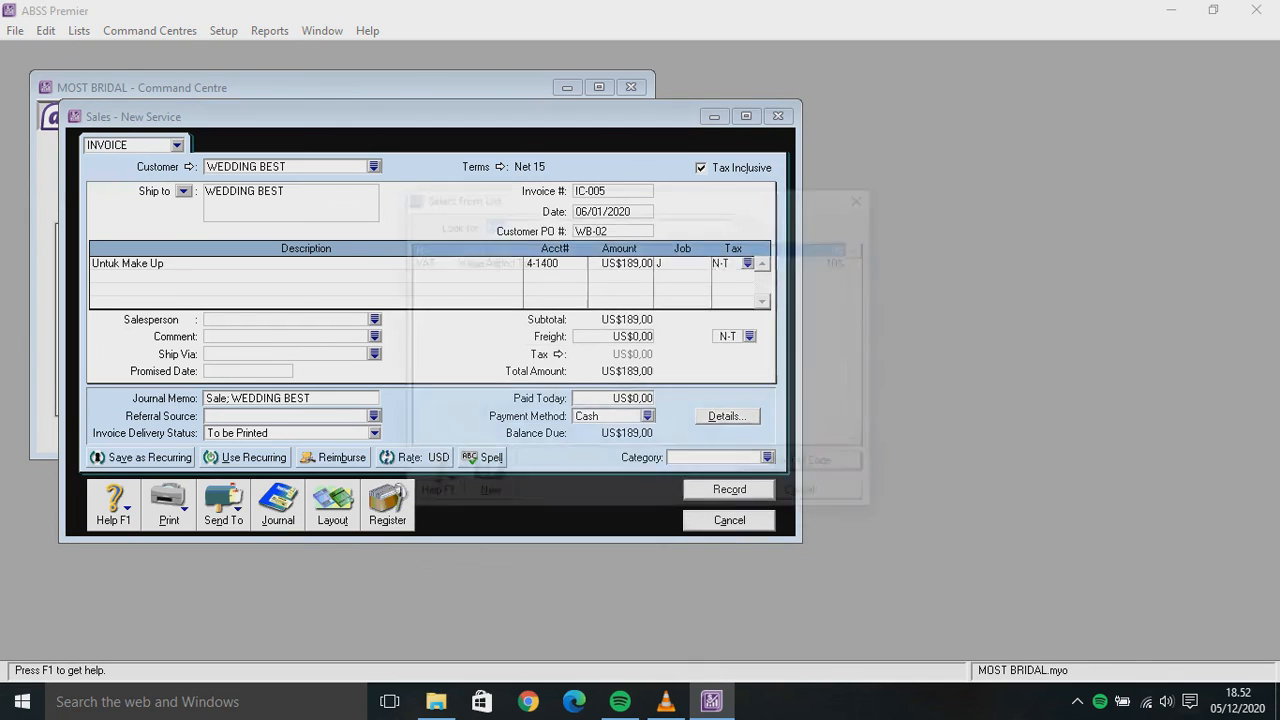
key("Down")
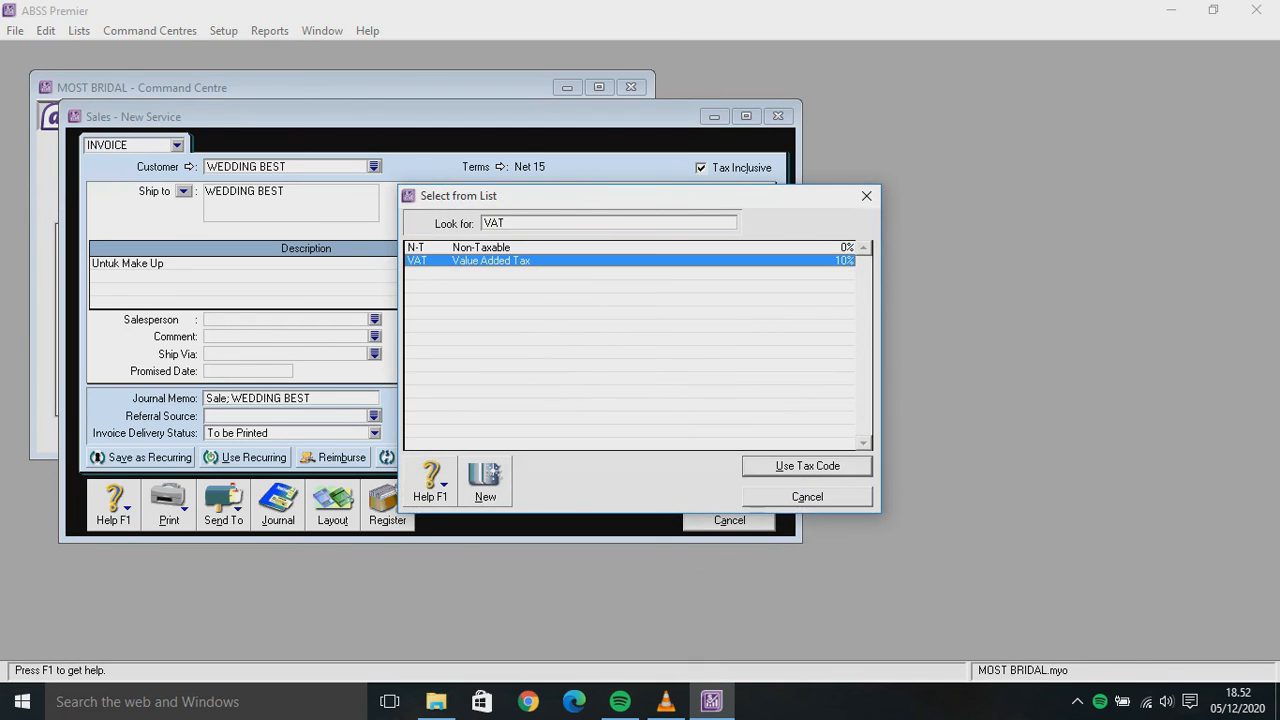
key("Return")
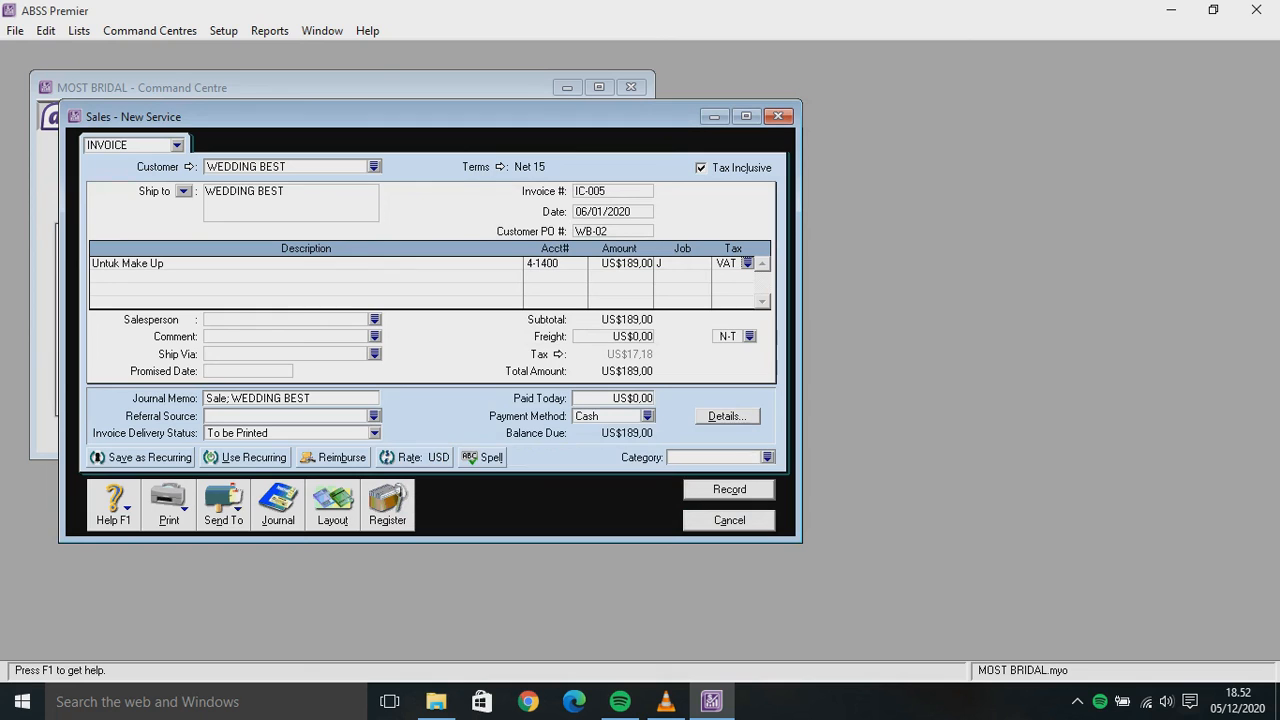
Assign the employee as salesperson and record invoice IC-005 for US$189,00
left_click(375, 319)
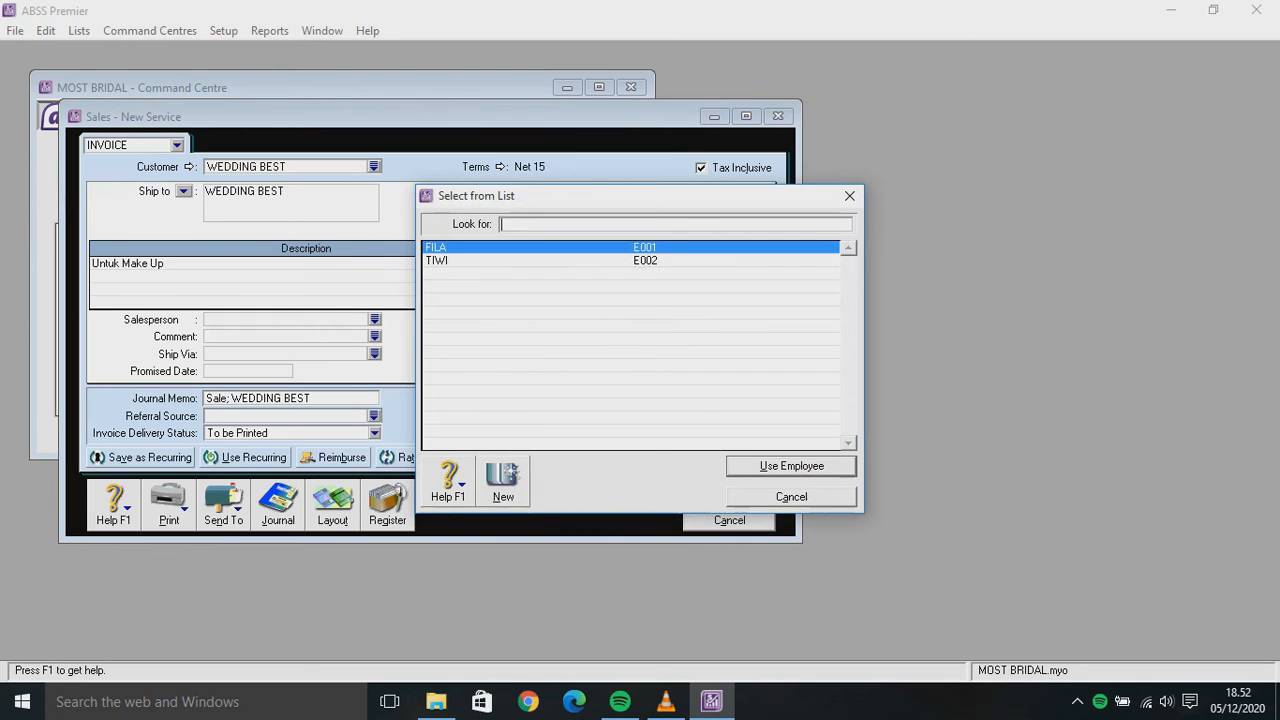
type("TIWI")
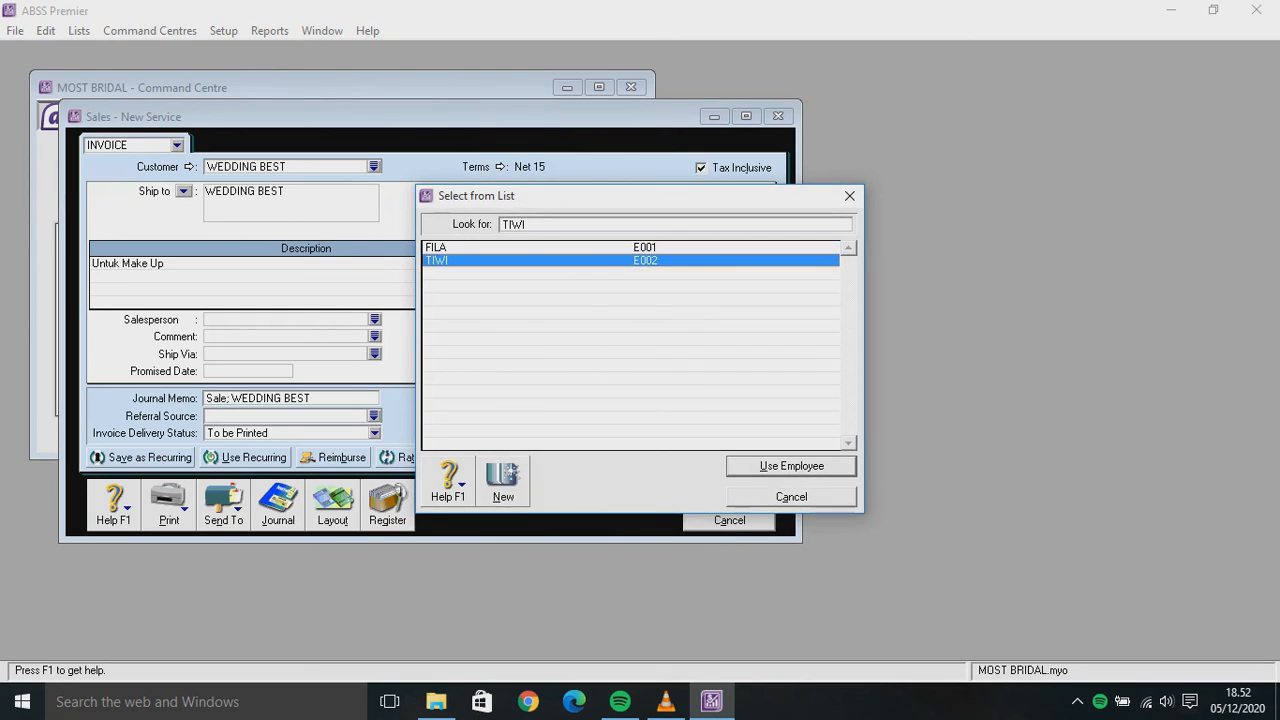
key("Return")
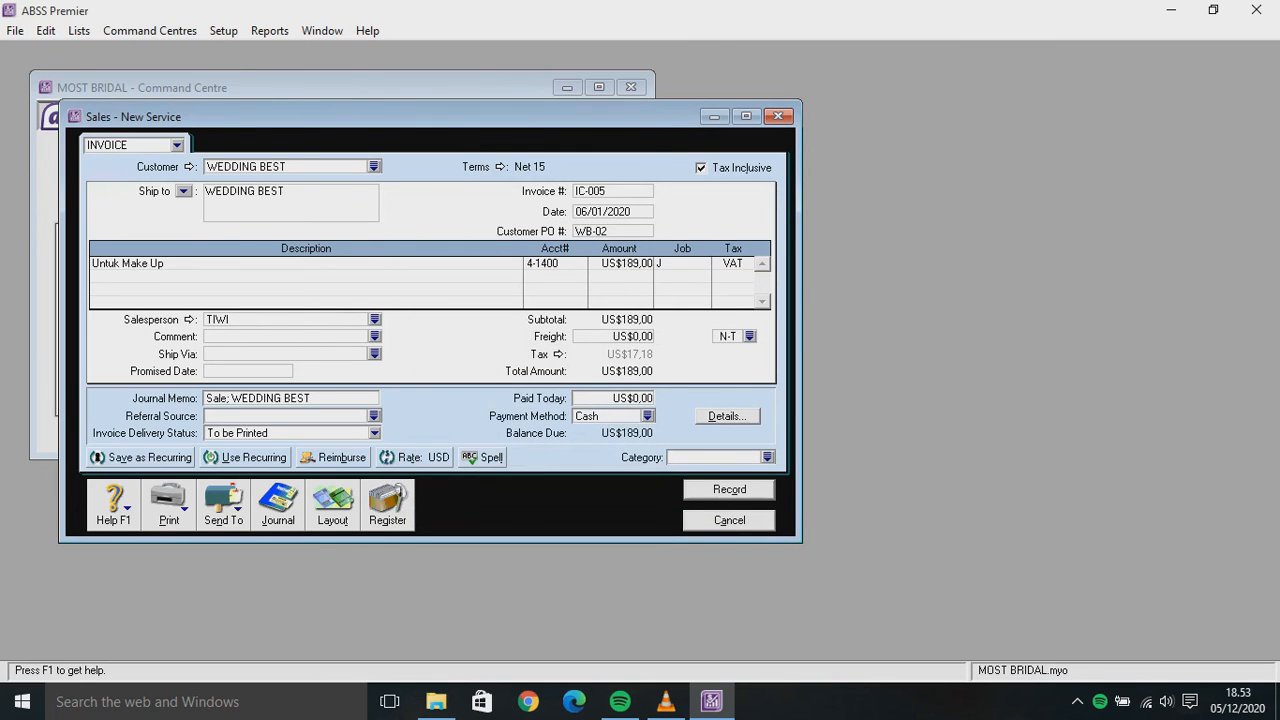
type("0")
left_click(729, 489)
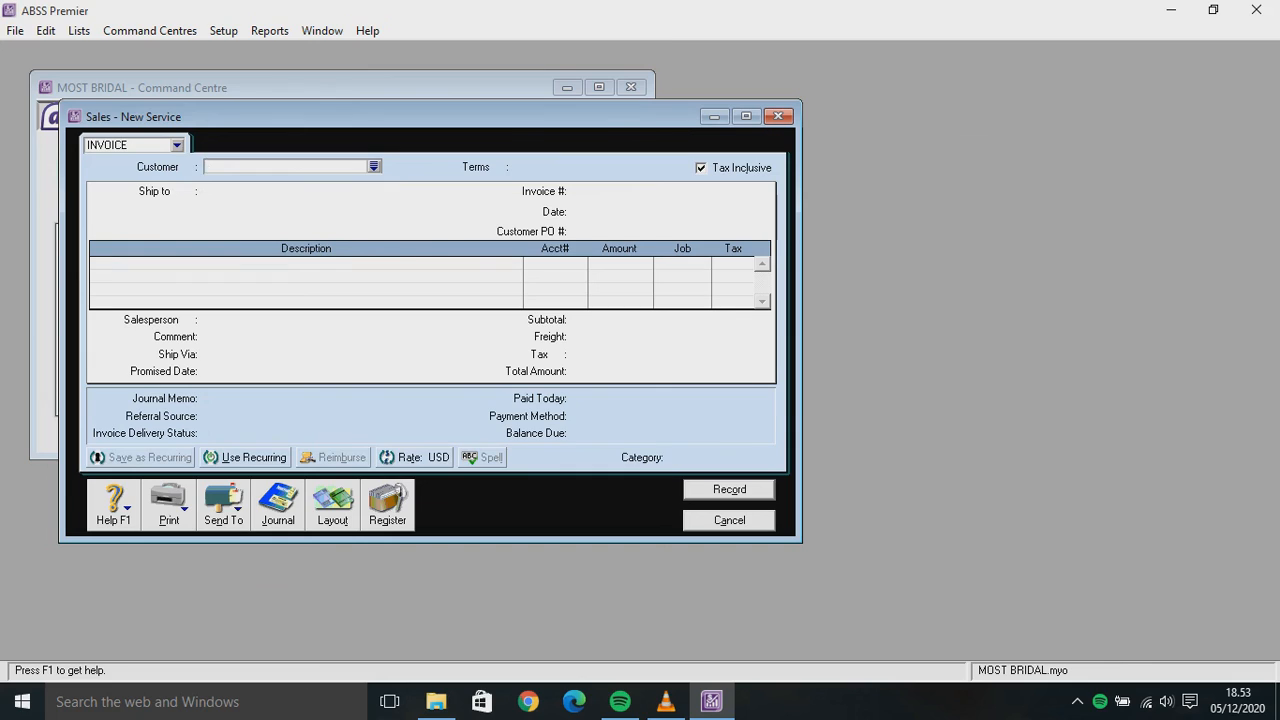
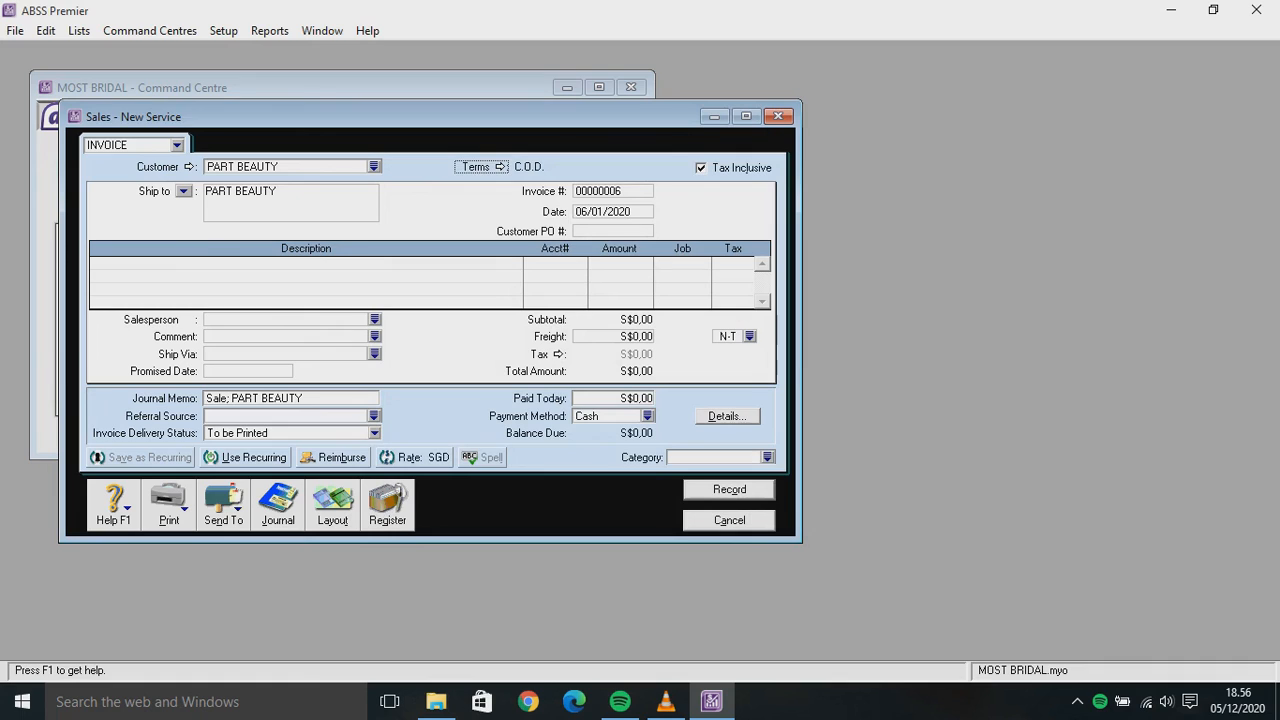
Replace the automatic invoice number with IC-006 on the PART BEAUTY invoice
key("Tab")
key("BackSpace")
type("IC-006")
key("Tab")
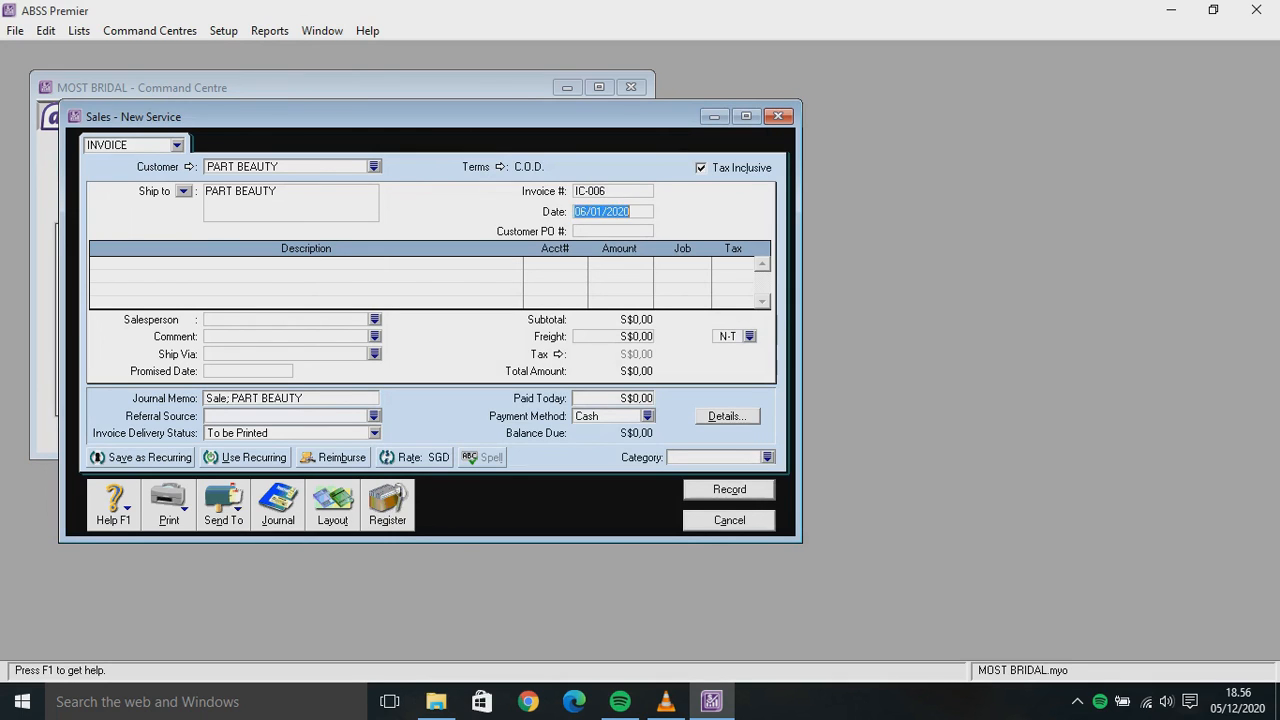
Date the invoice 17/01/2020 and switch it to the Item layout
left_click(587, 211)
key("BackSpace")
key("BackSpace")
type("17")
key("ctrl+a")
key("BackSpace")
key("Tab")
left_click(332, 505)
key("Down")
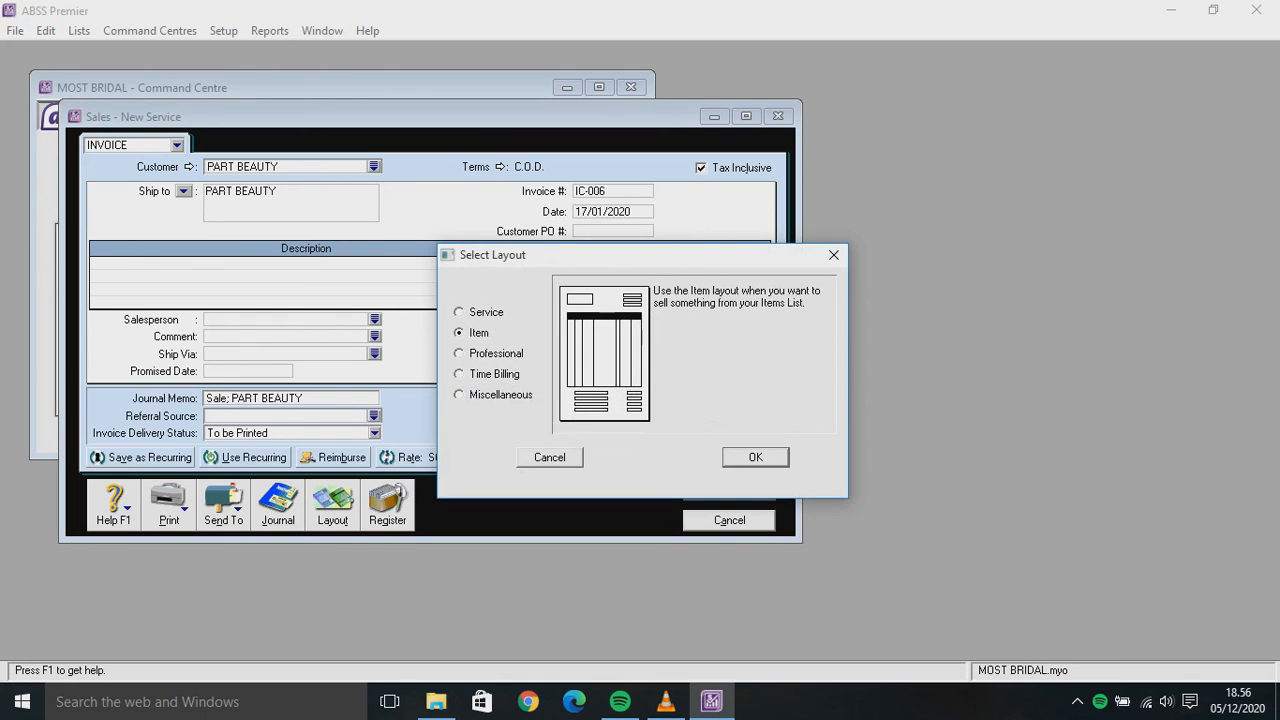
key("Return")
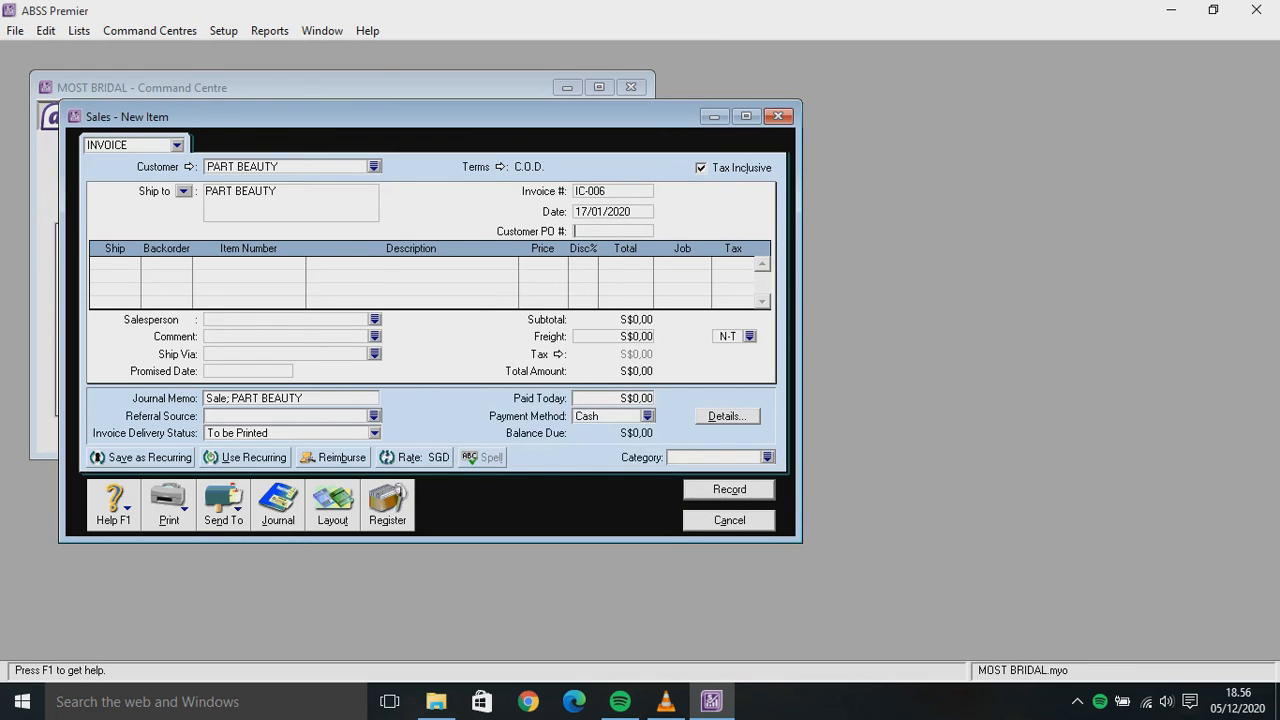
Enter PO PB-03 and a first line of 2 GM (Gaun Modern) under job P
type("PB-03")
key("Tab")
type("2")
key("Tab")
key("Tab")
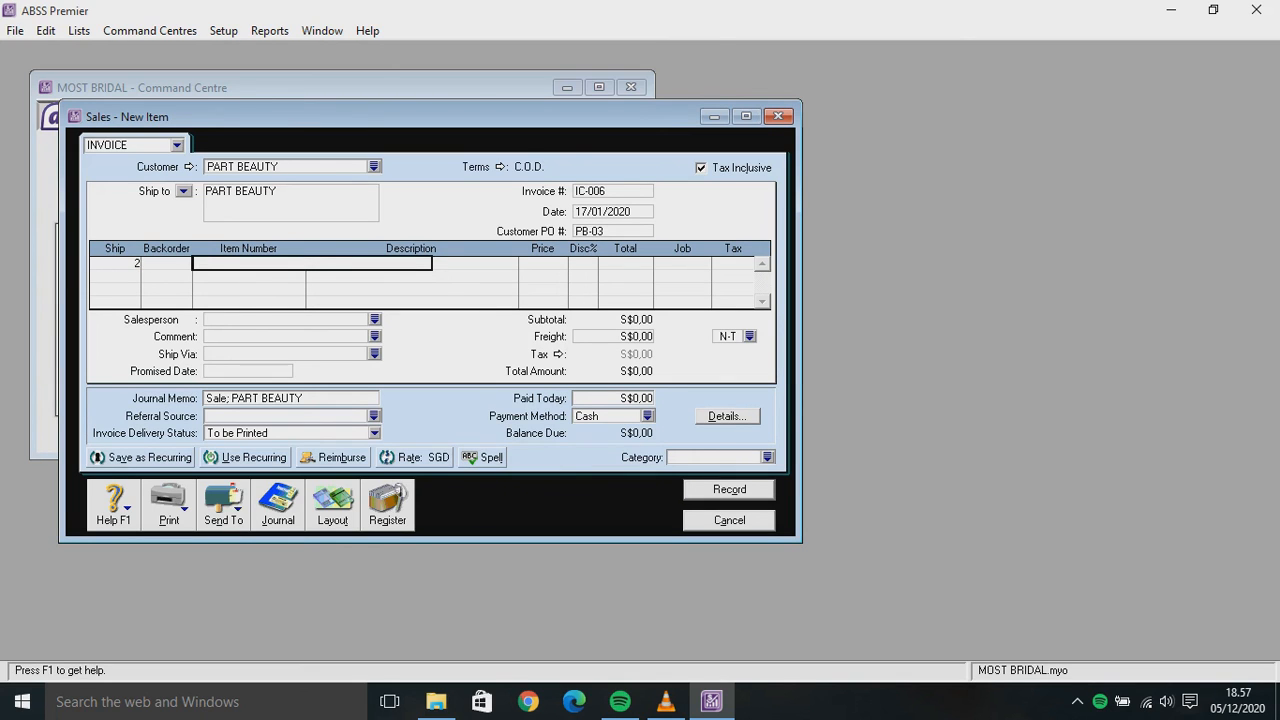
type("GM")
key("Tab")
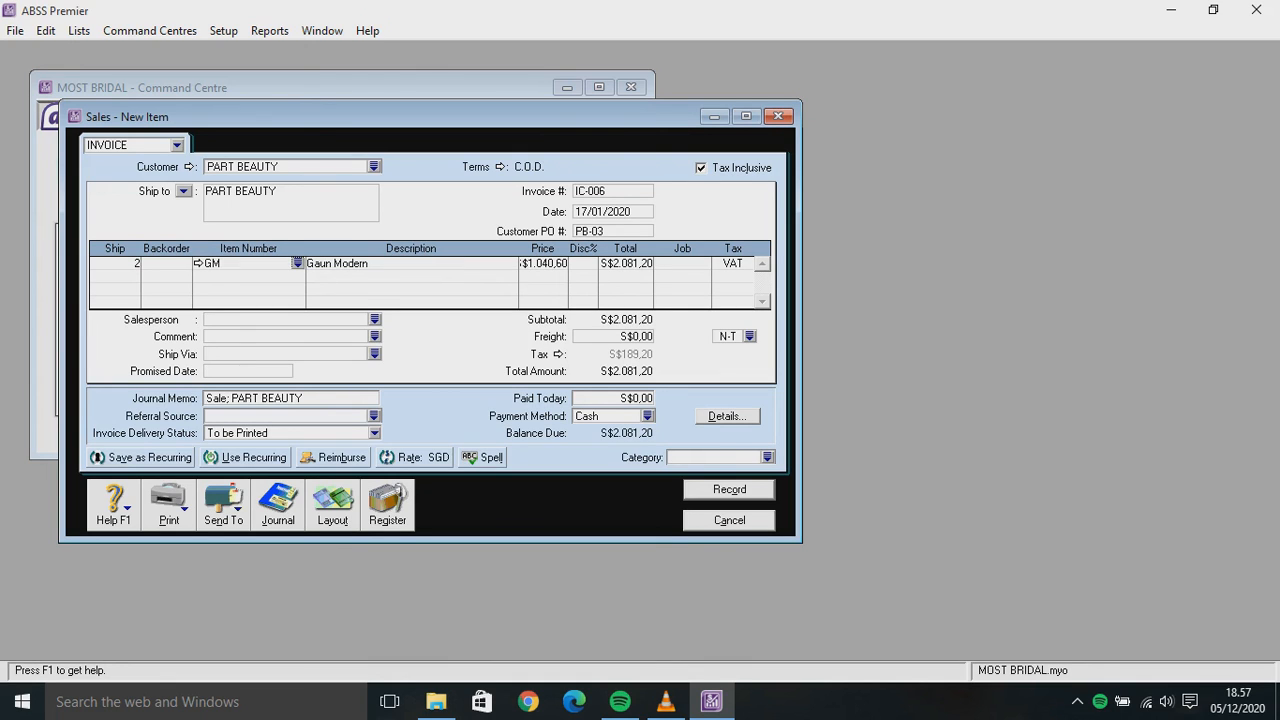
key("Tab")
type("P")
left_click(115, 263)
Add a second line of 2 GT (Gaun Tradisional) under job P
left_click(96, 276)
type("2")
key("Tab")
key("Tab")
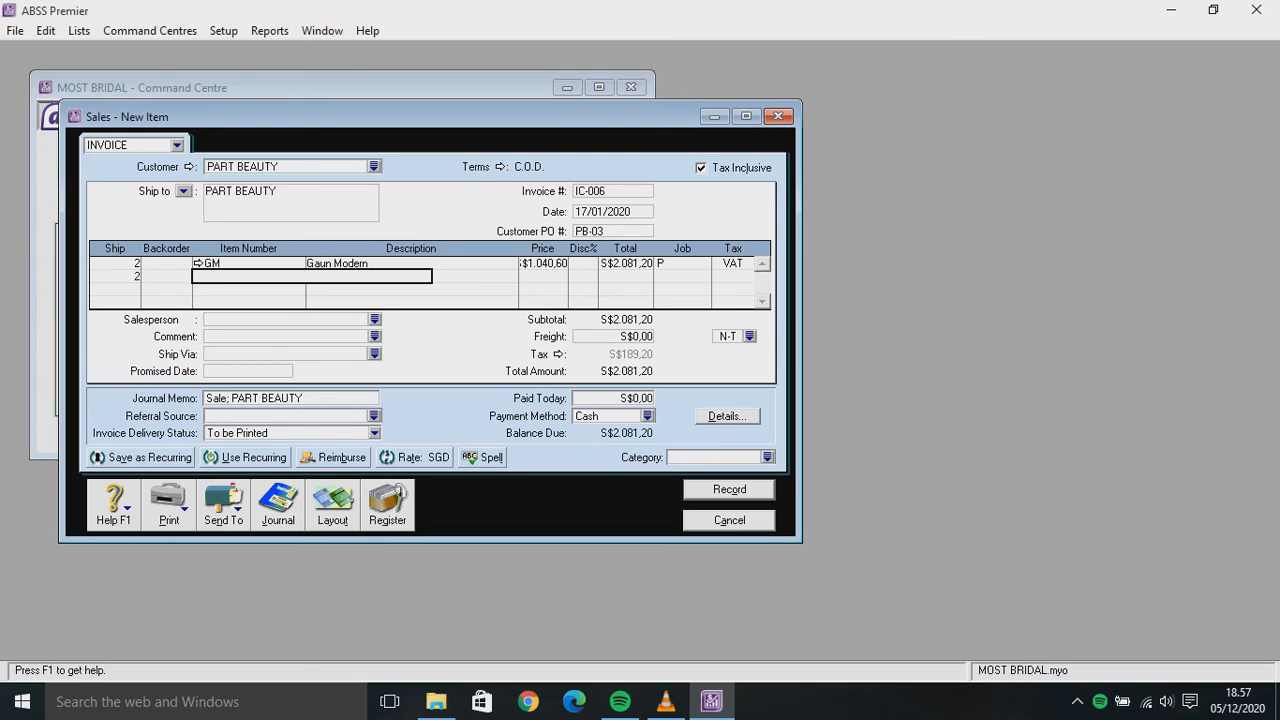
type("GT")
key("Tab")
left_click(677, 277)
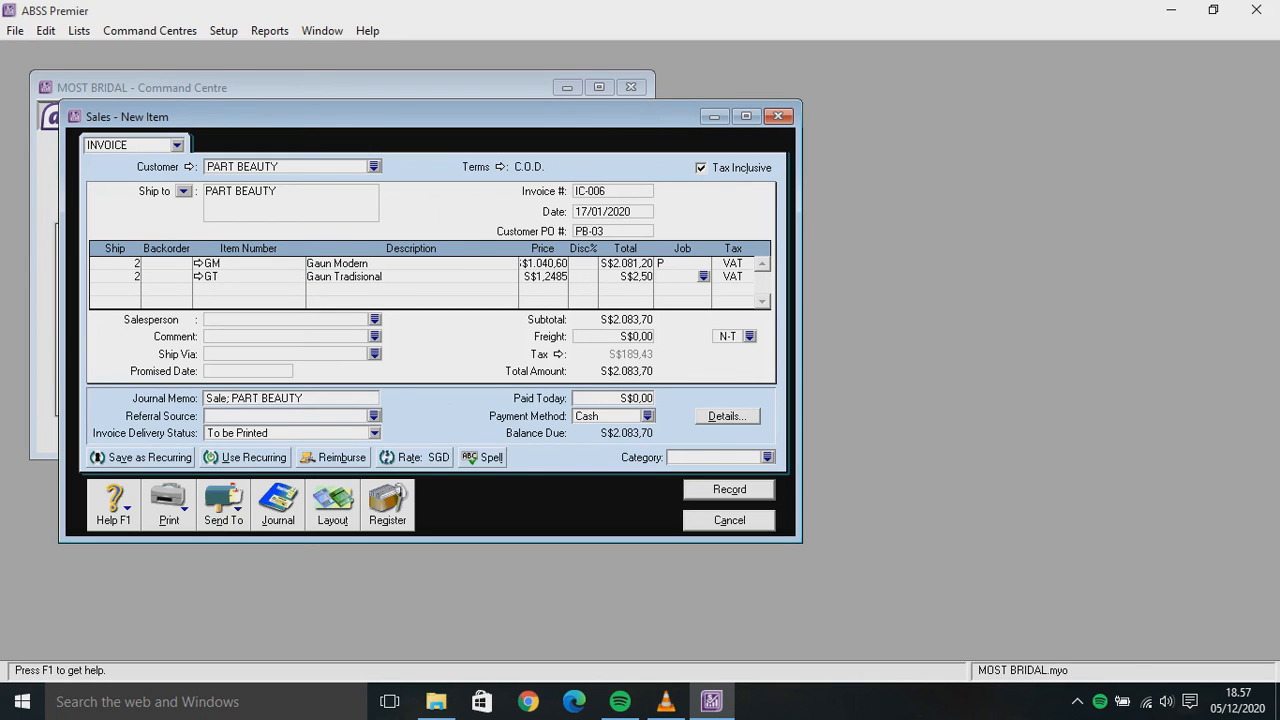
type("P")
Change the line prices to S$946,00 for Gaun Modern and S$1.135,00 for Gaun Tradisional
left_click(548, 263)
left_click(548, 263)
key("BackSpace")
key("BackSpace")
key("BackSpace")
type("9")
key("BackSpace")
type("6")
key("End")
key("BackSpace")
key("BackSpace")
key("Return")
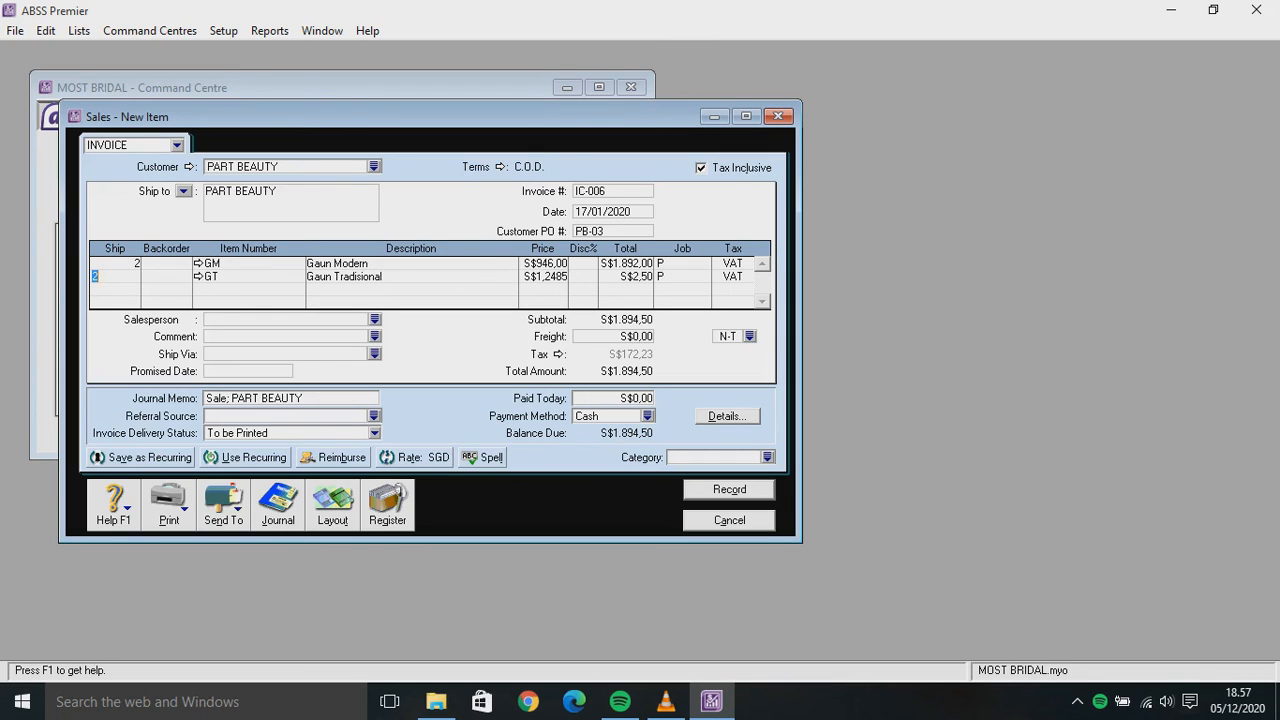
key("Return")
key("BackSpace")
type("1135")
key("Return")
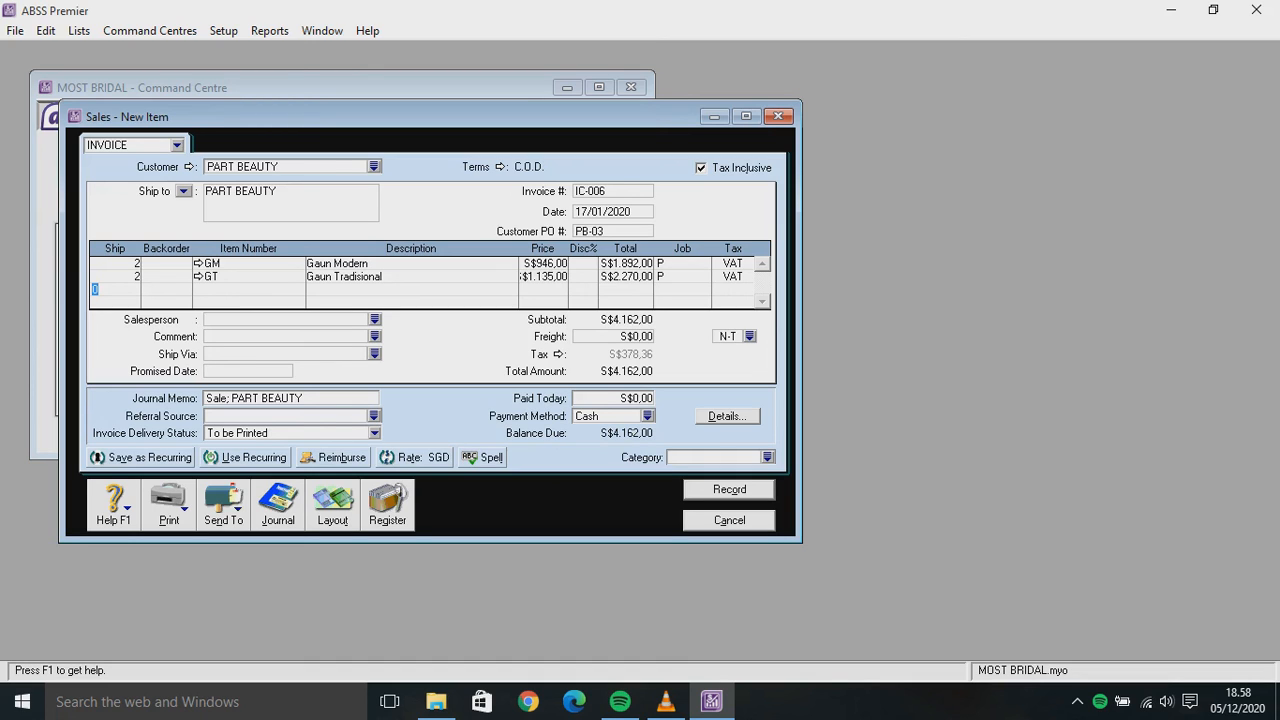
Enter category O, make prices tax-exclusive, and record invoice IC-006
left_click(715, 458)
type("O")
left_click(701, 168)
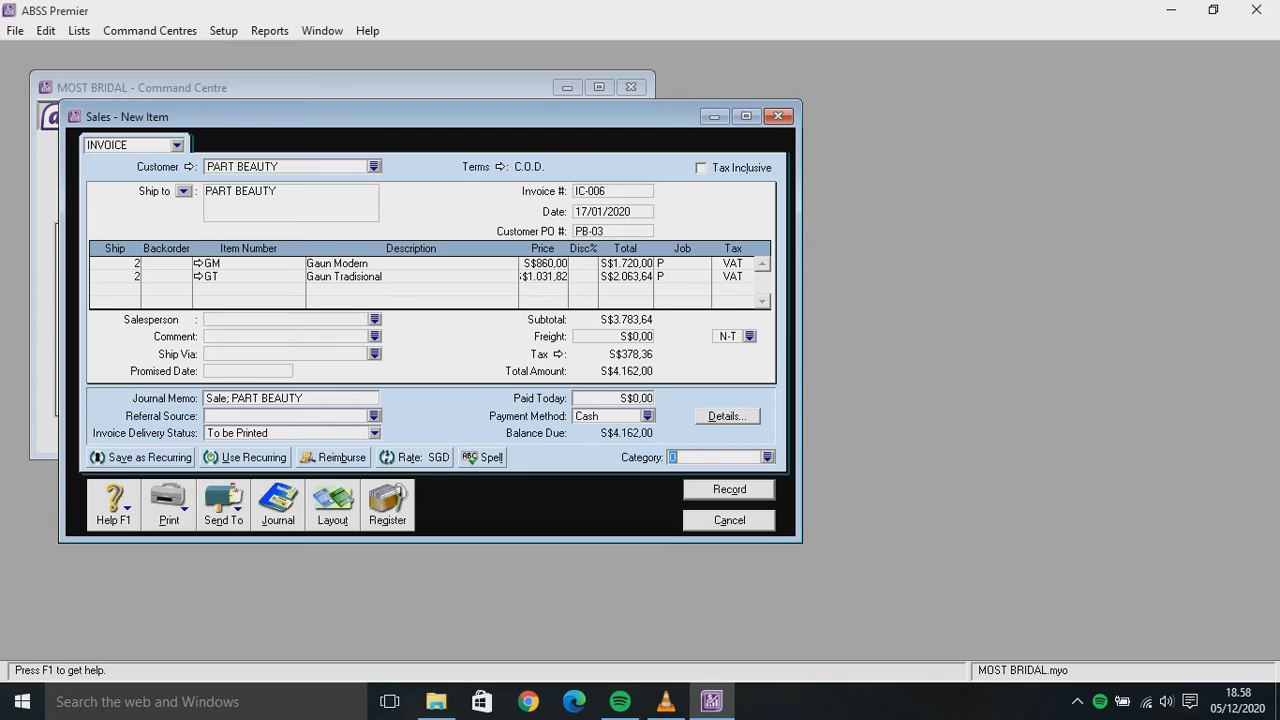
key("Return")
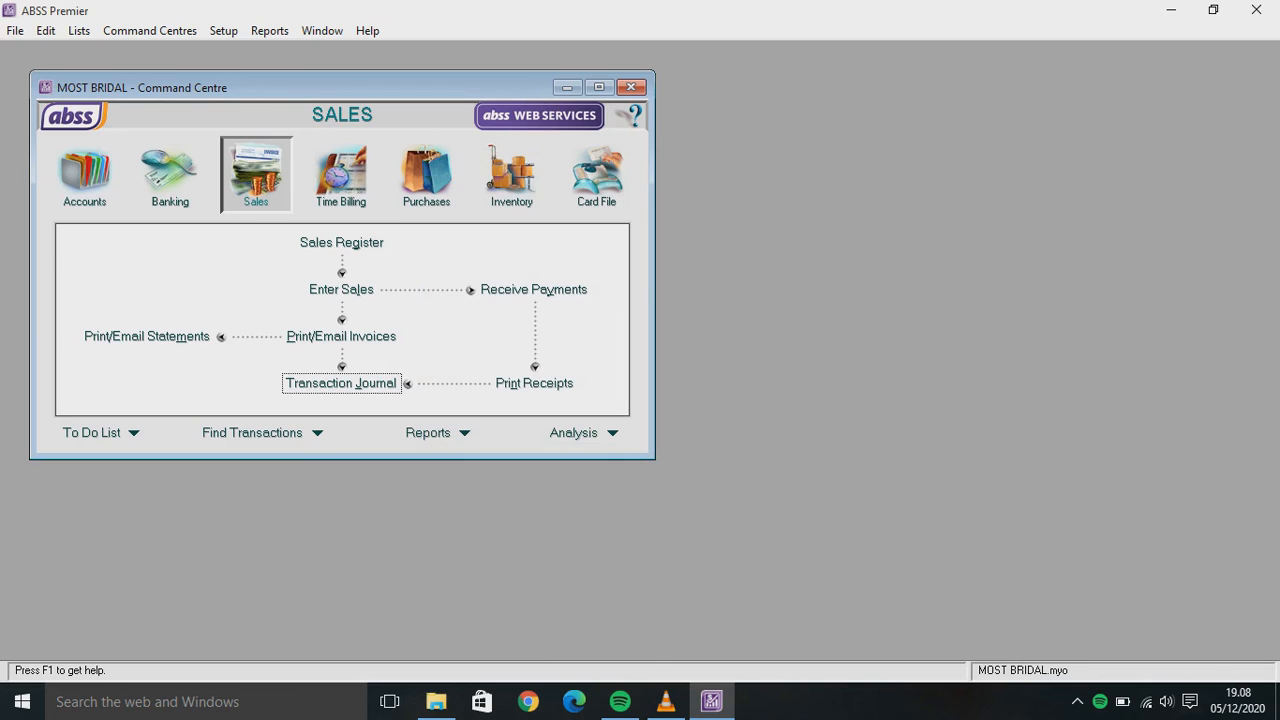
Start a Spend Money payment from account 1-2140 Bank BAC (IDR)
left_click(170, 175)
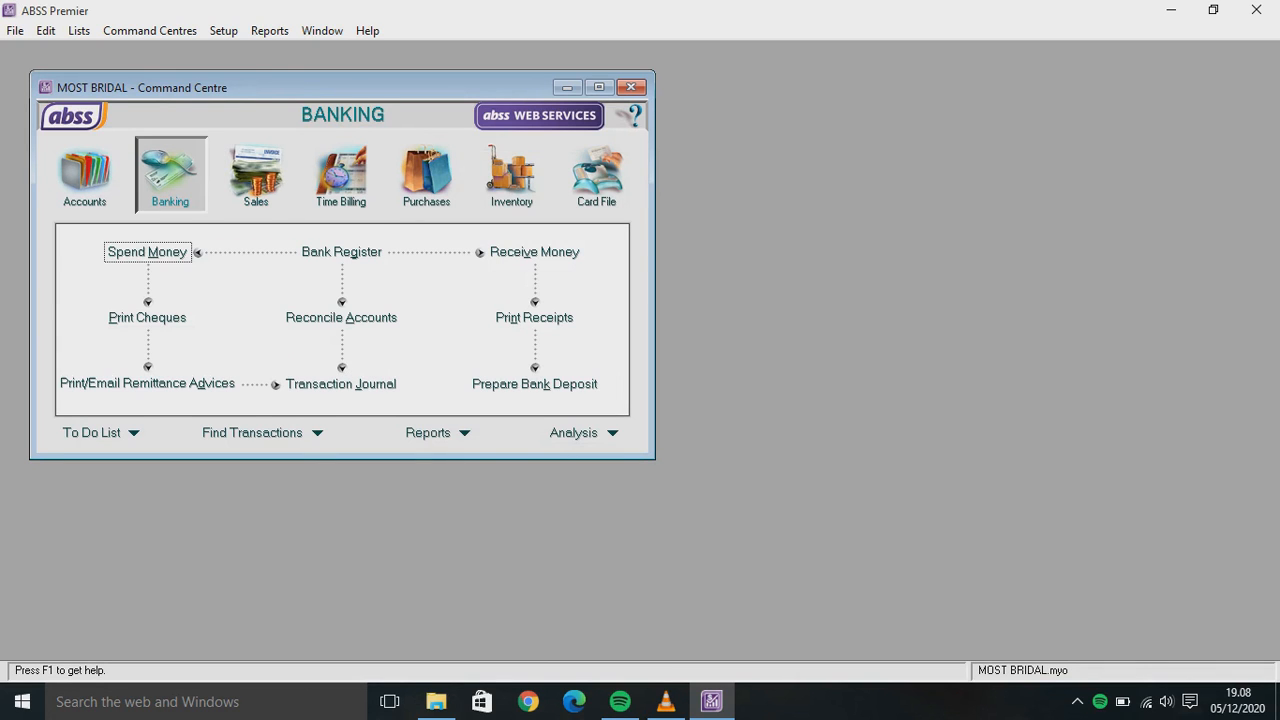
left_click(147, 252)
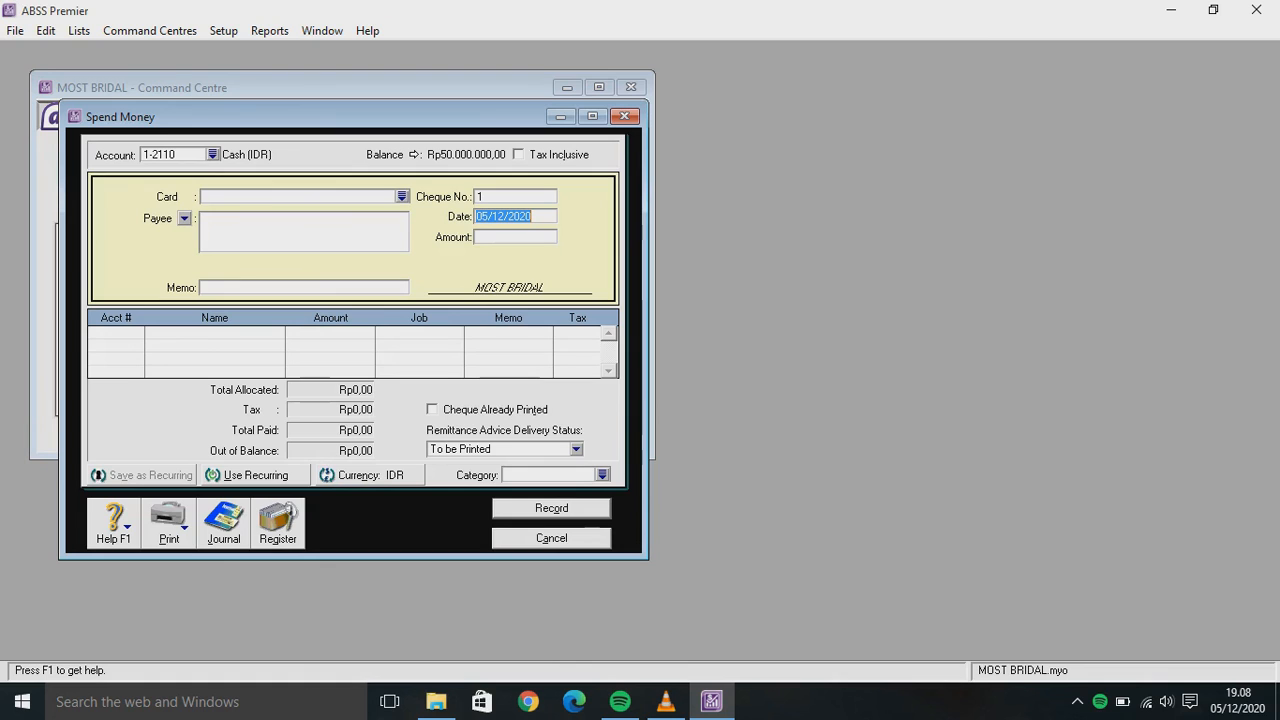
left_click(213, 155)
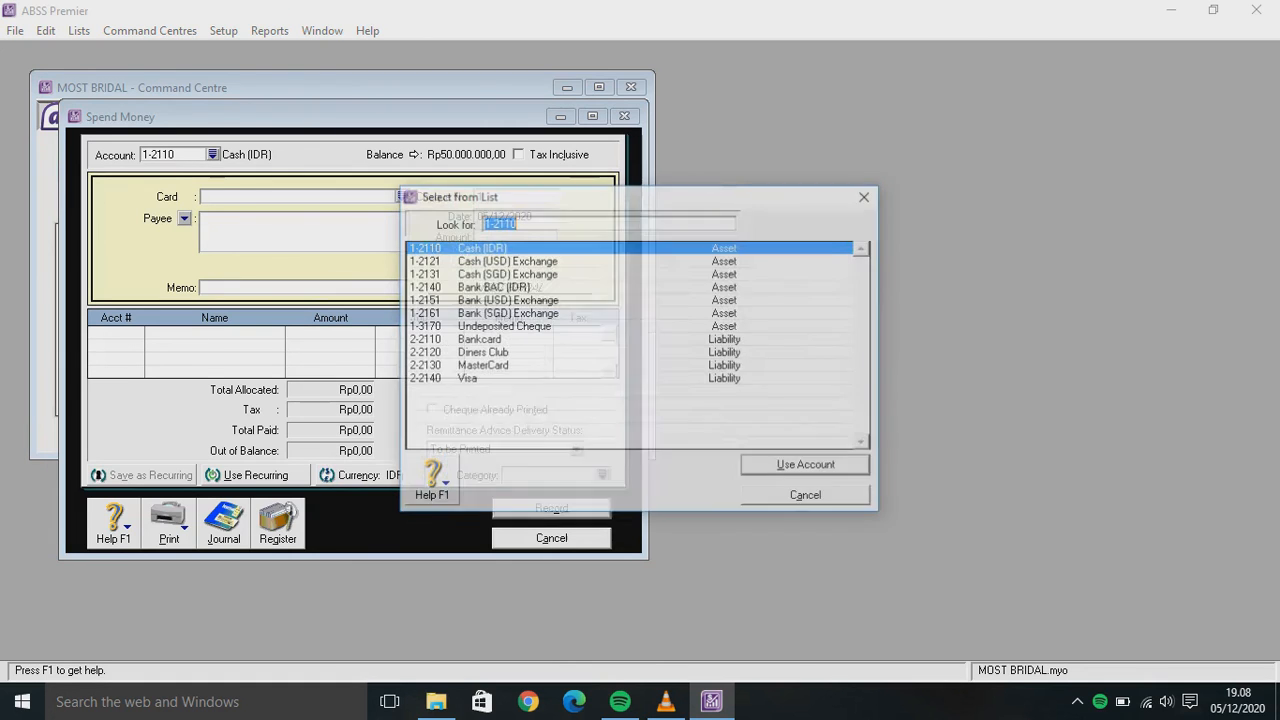
type("1-2140")
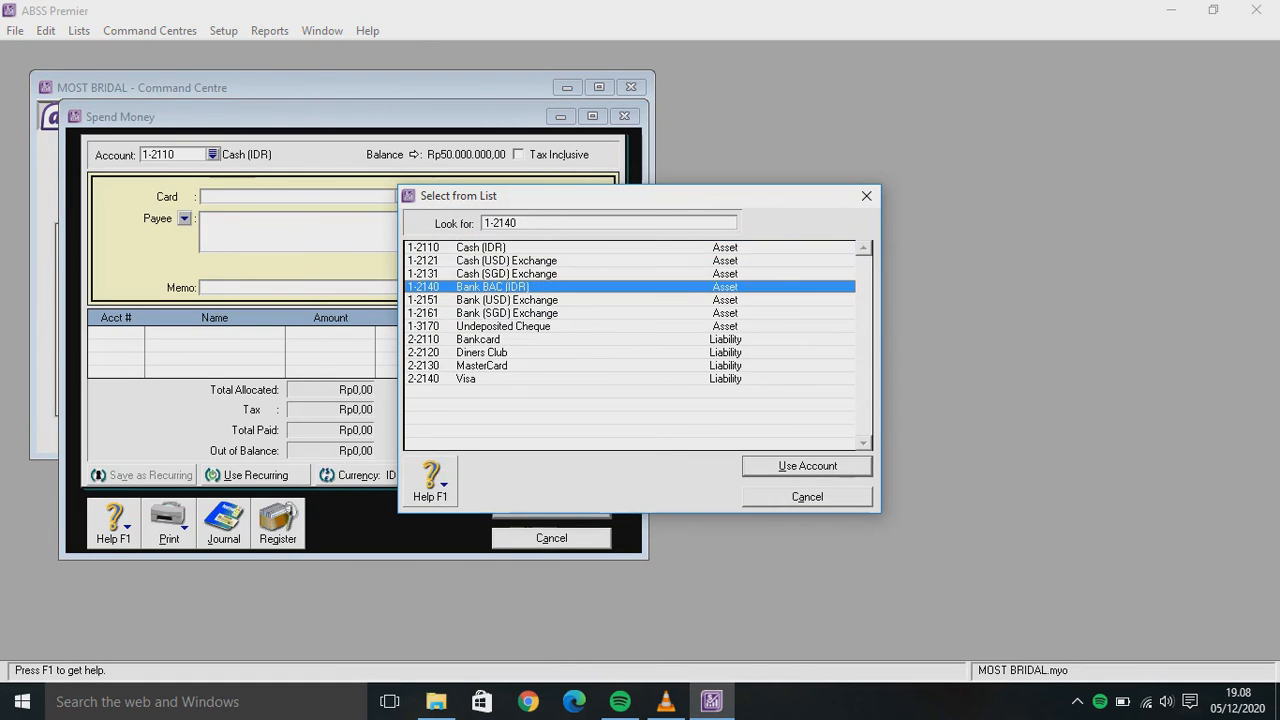
key("Return")
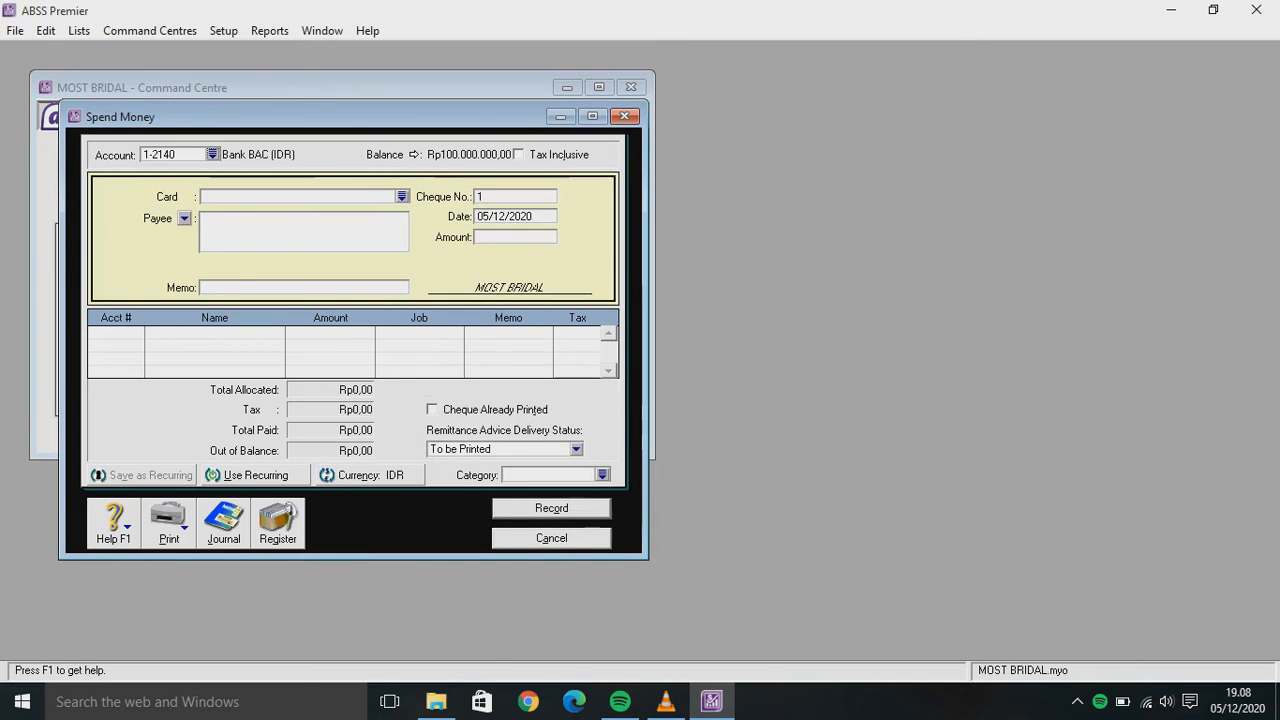
Set the cheque number to C-190001 and the date to 19/01/2020
key("Tab")
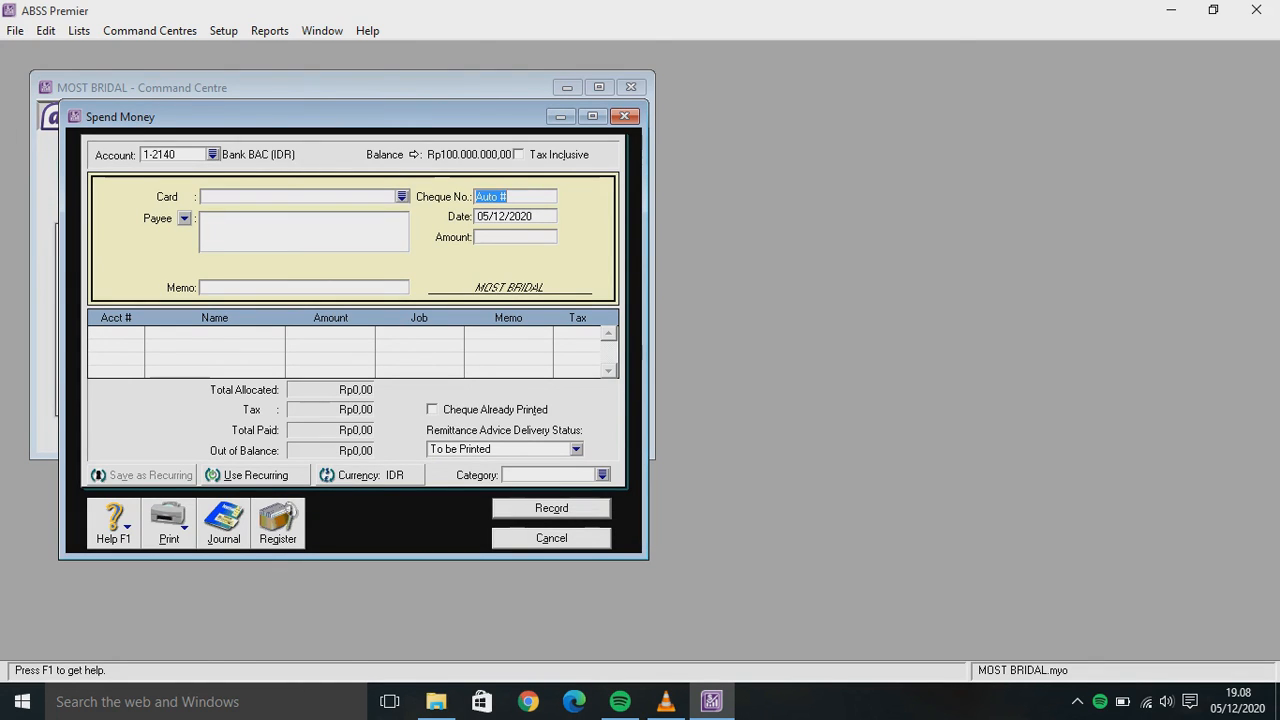
key("BackSpace")
type("0")
type("-19")
type("0001")
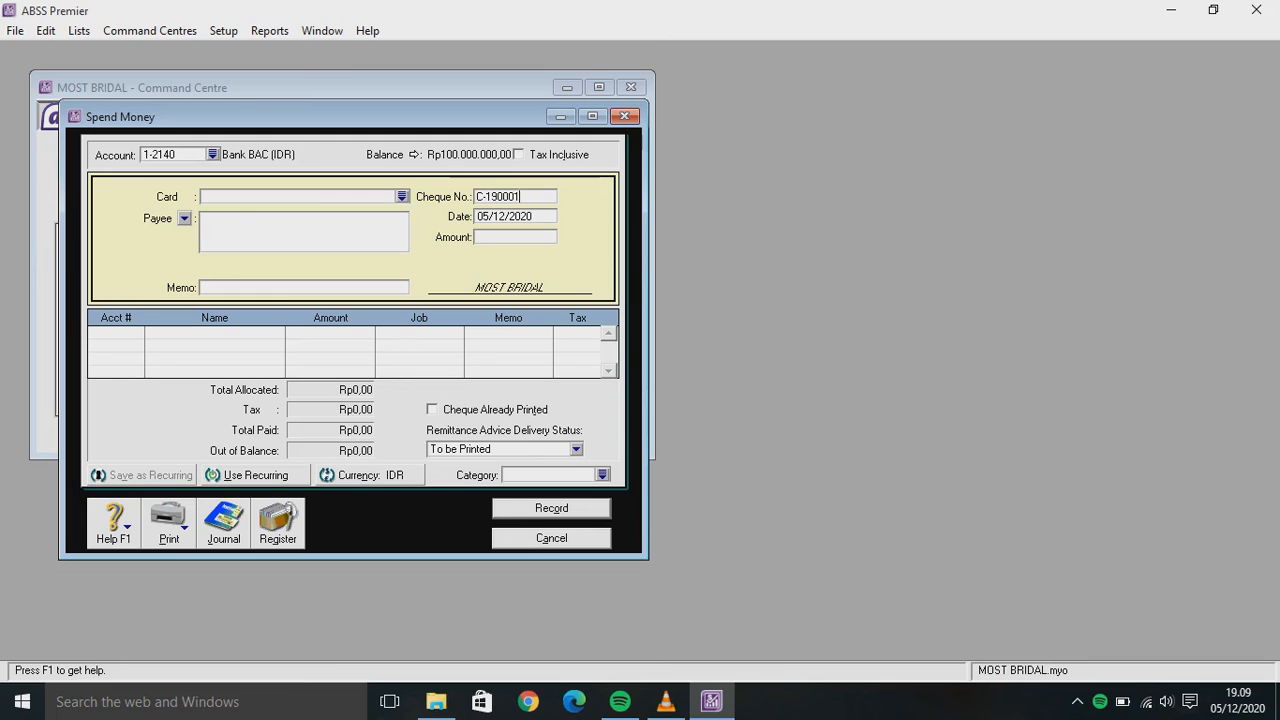
key("Tab")
left_click(492, 216)
key("BackSpace")
key("BackSpace")
type("19")
key("BackSpace")
key("BackSpace")
type("01")
Enter the memo 'Speed Money dari Bank BAC'
left_click(204, 287)
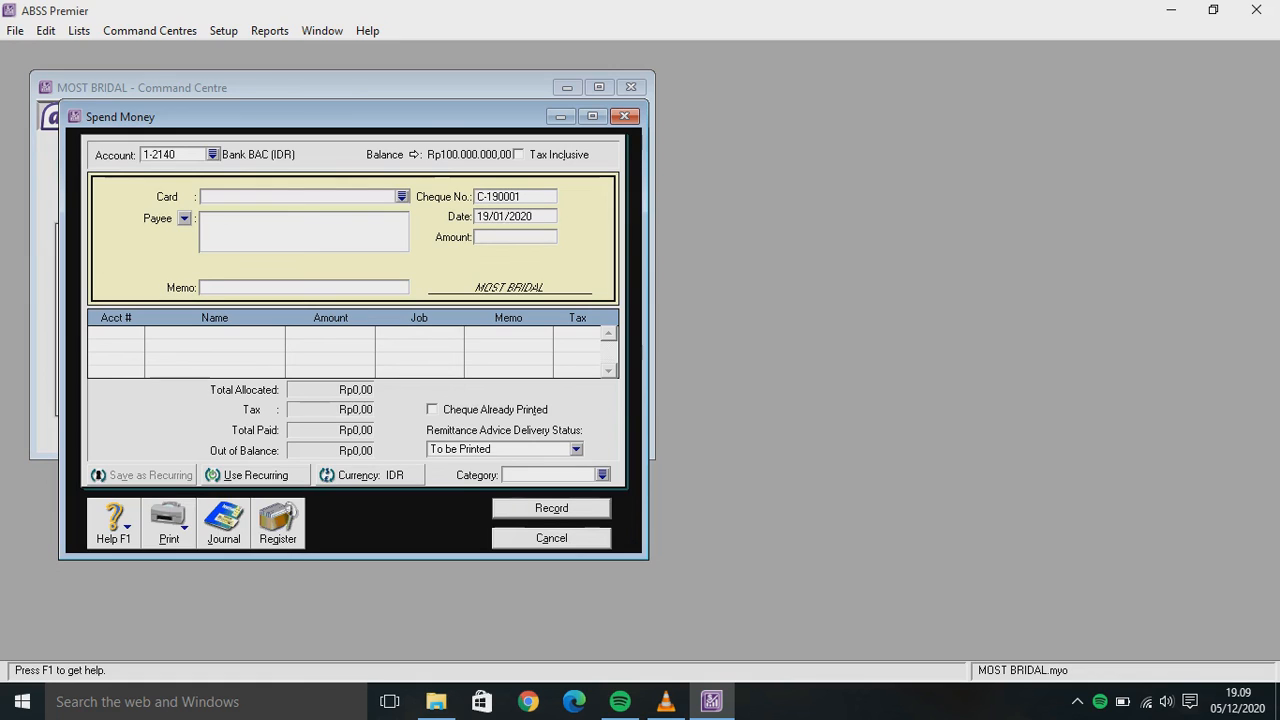
type("Speed M")
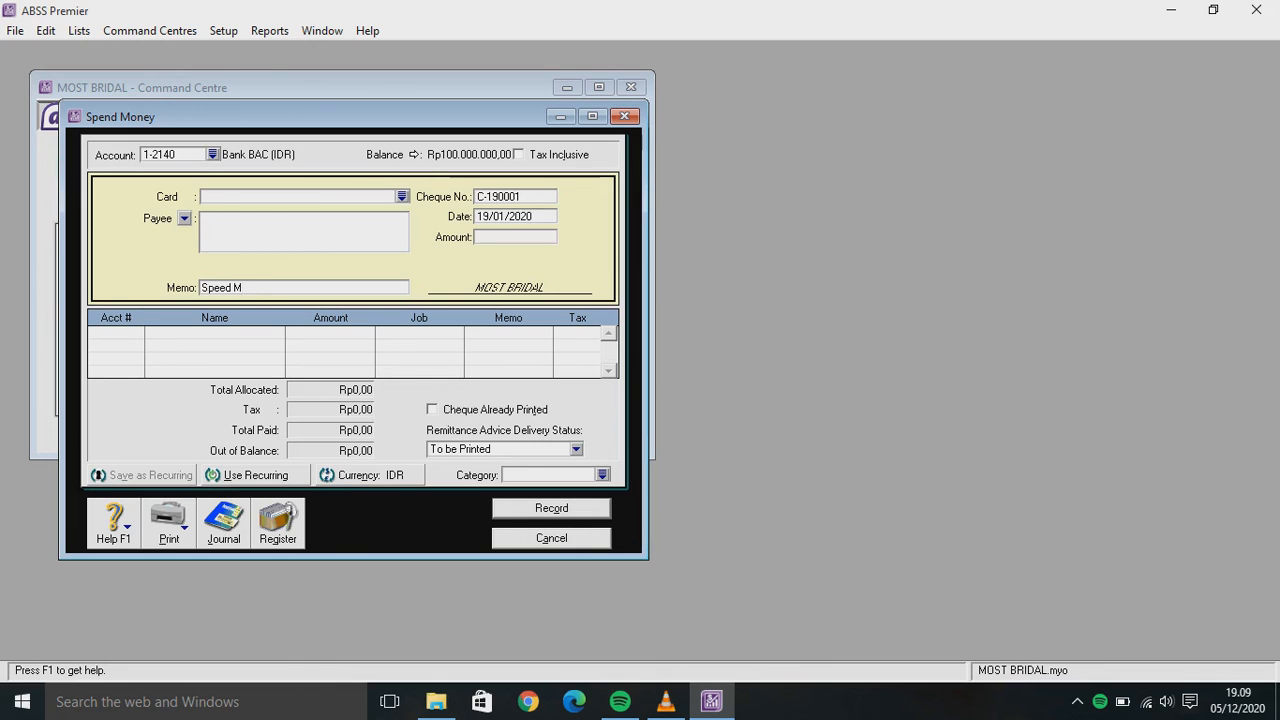
type("oney dari Bank BAC")
Allocate Rp4.000.000,00 to 1-2110 Cash (IDR) under job J
key("Tab")
type("6")
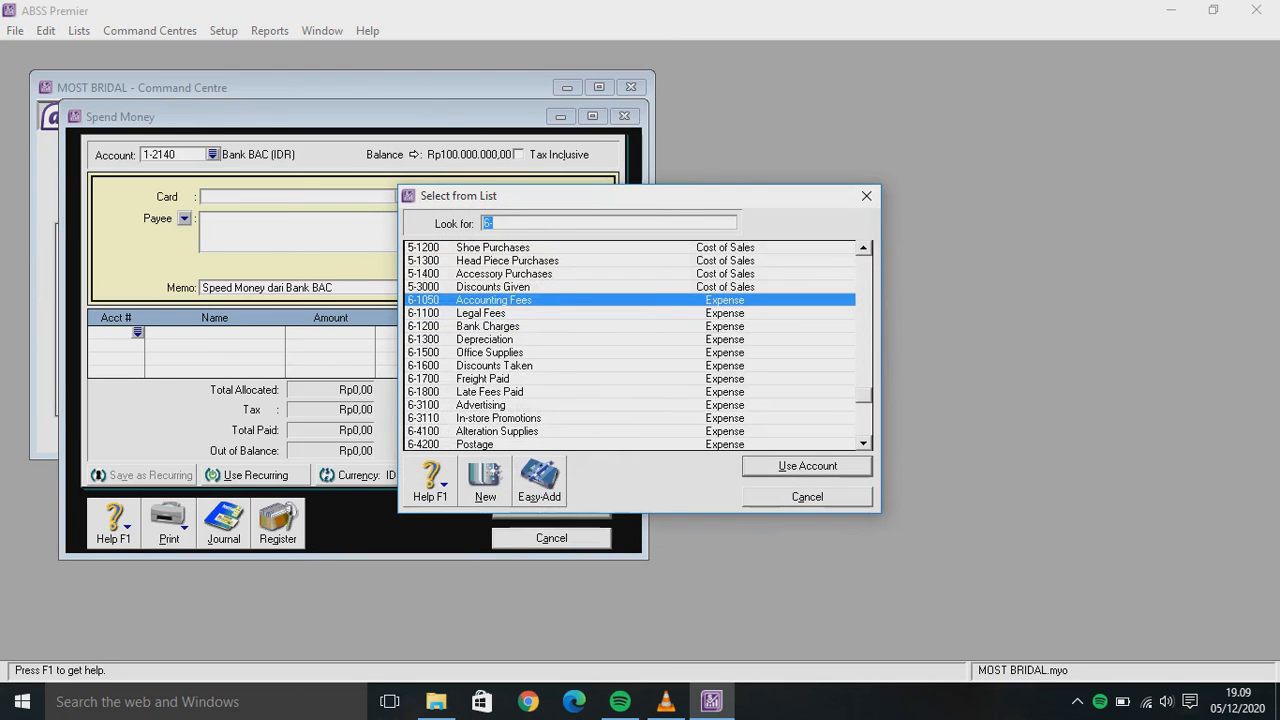
scroll(630, 345, "up", 20)
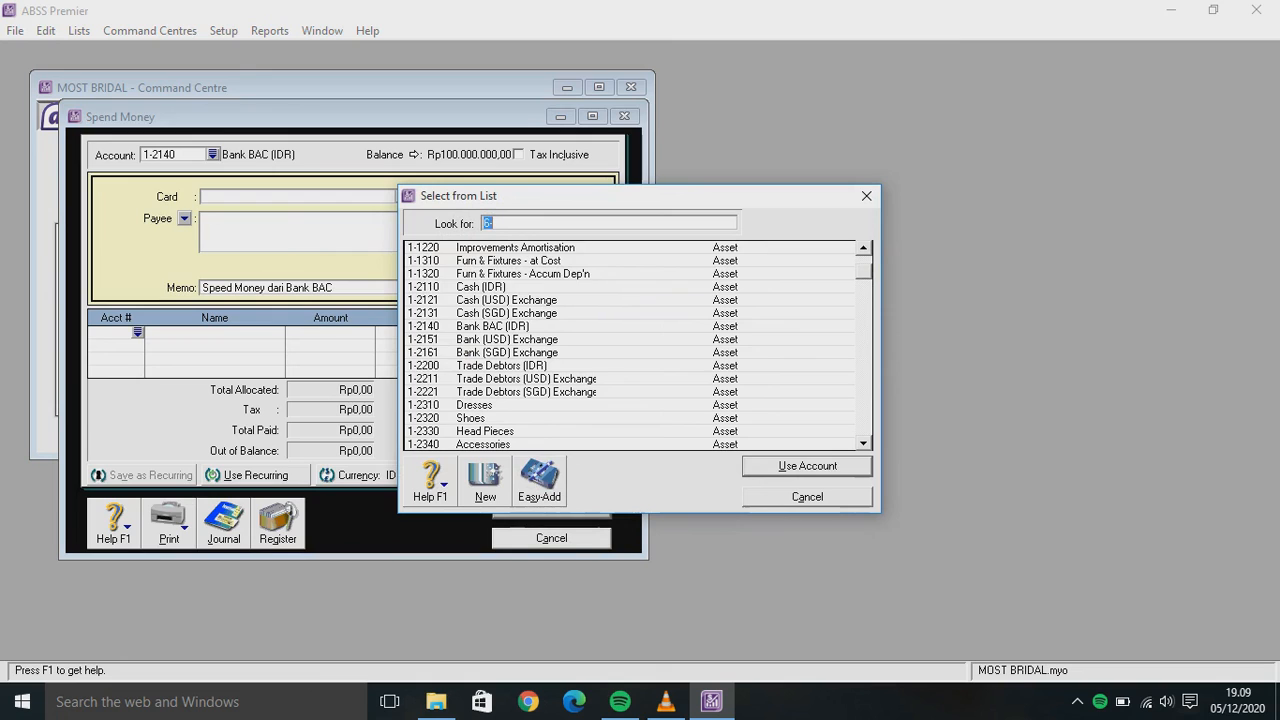
type("1-2110")
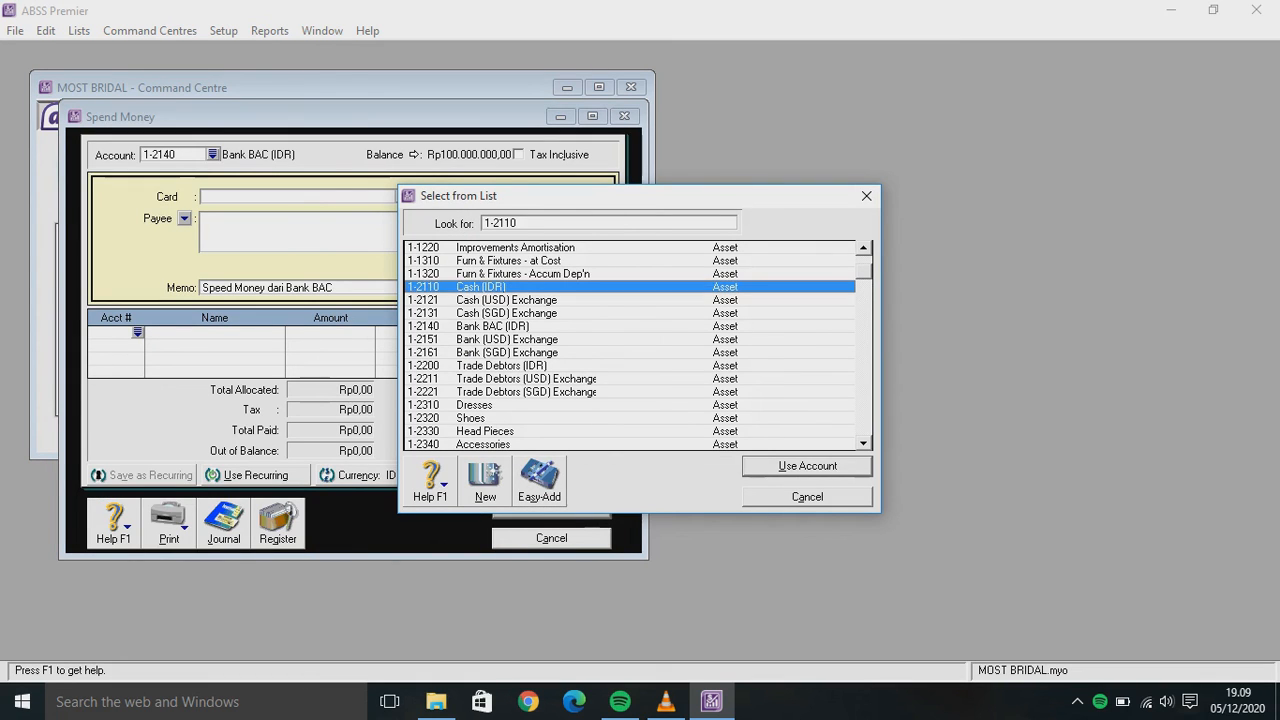
key("Return")
type("4.0")
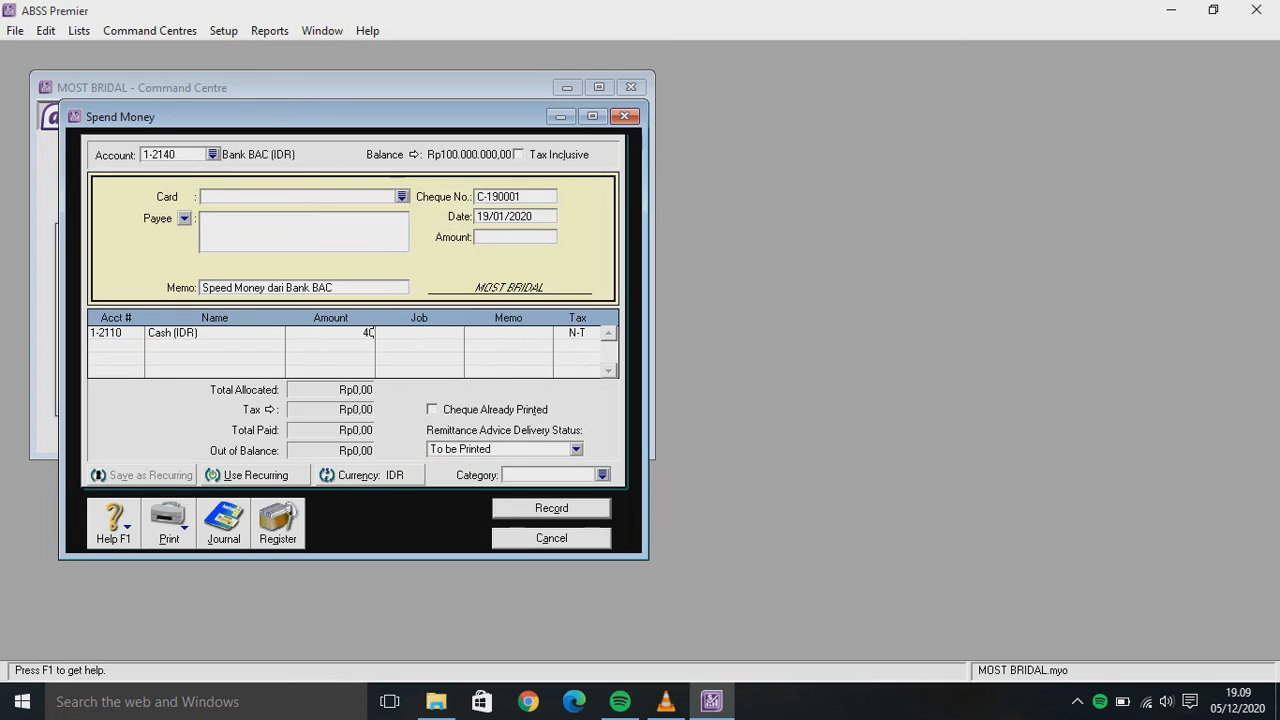
type("00.000")
key("Tab")
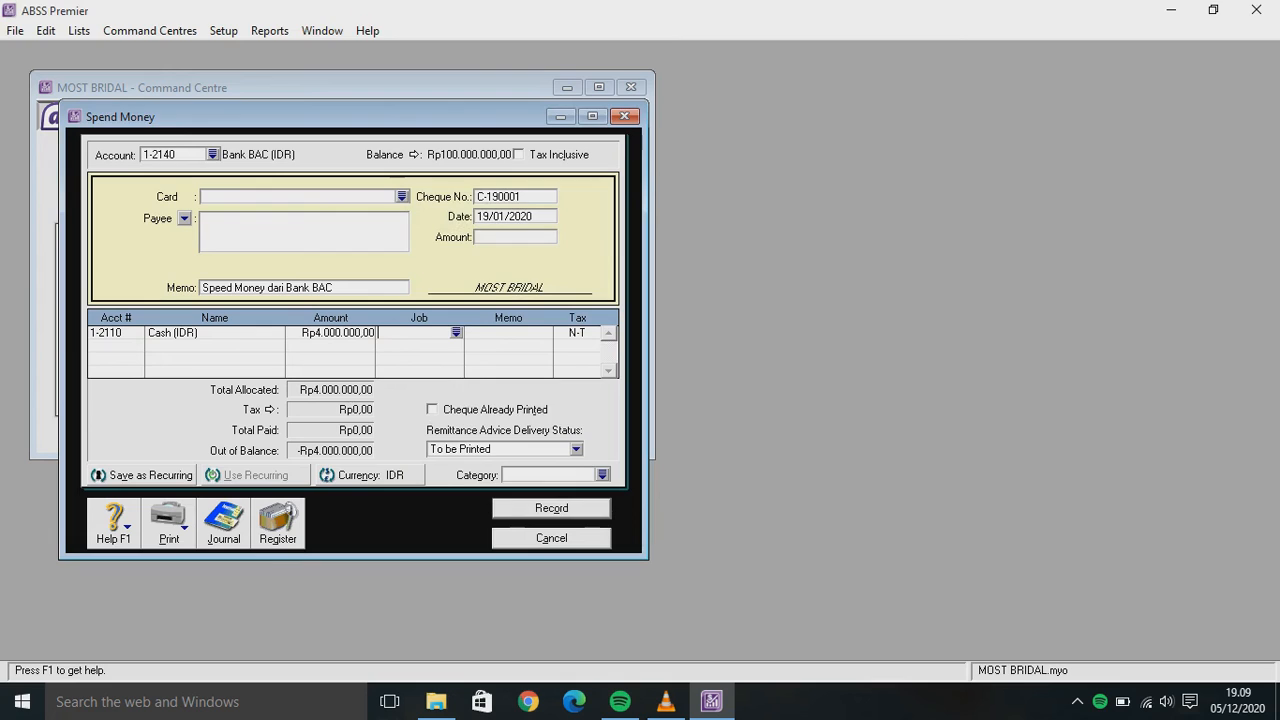
key("Return")
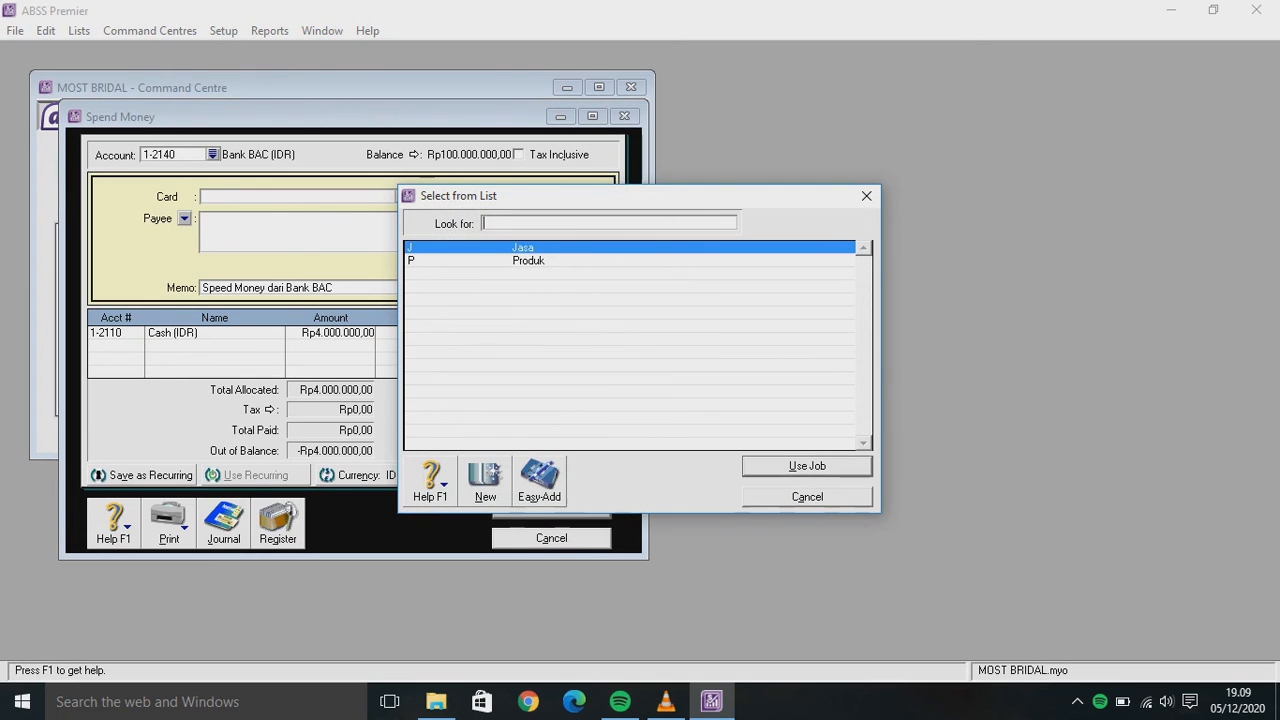
key("Return")
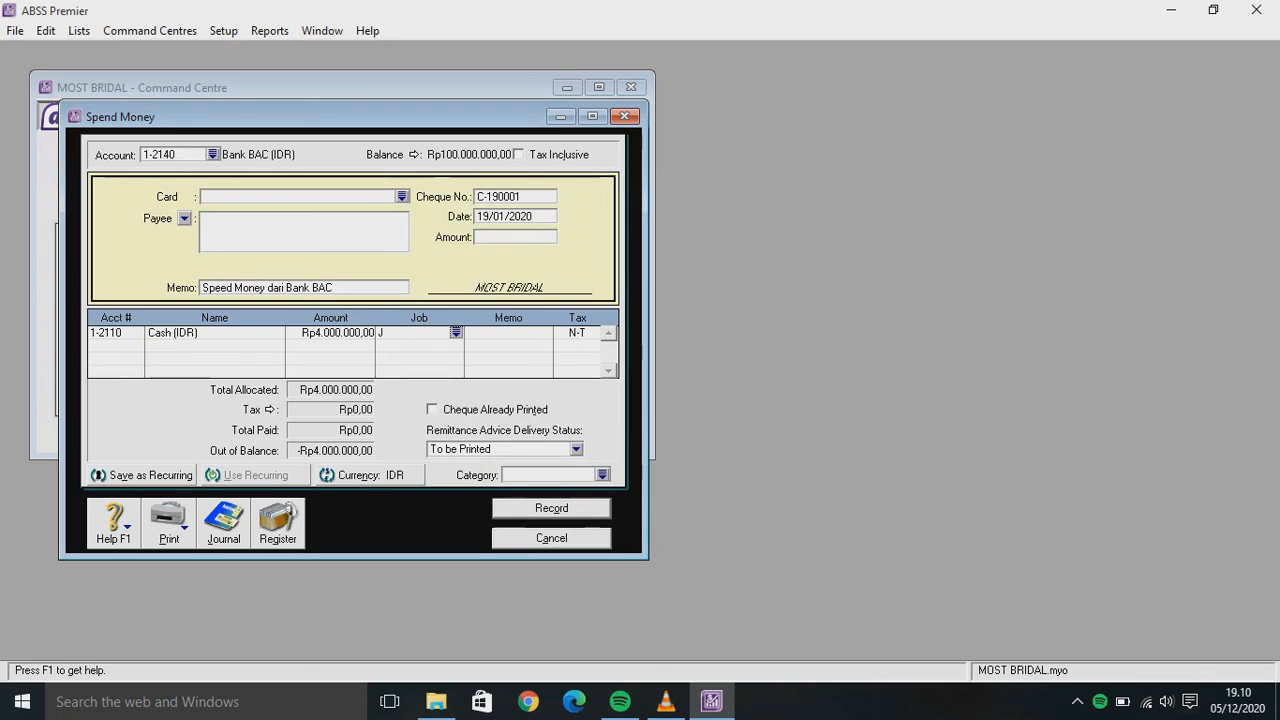
Fill the Rp4.000.000,00 payment amount, enter category L, and record the cheque
left_click(515, 236)
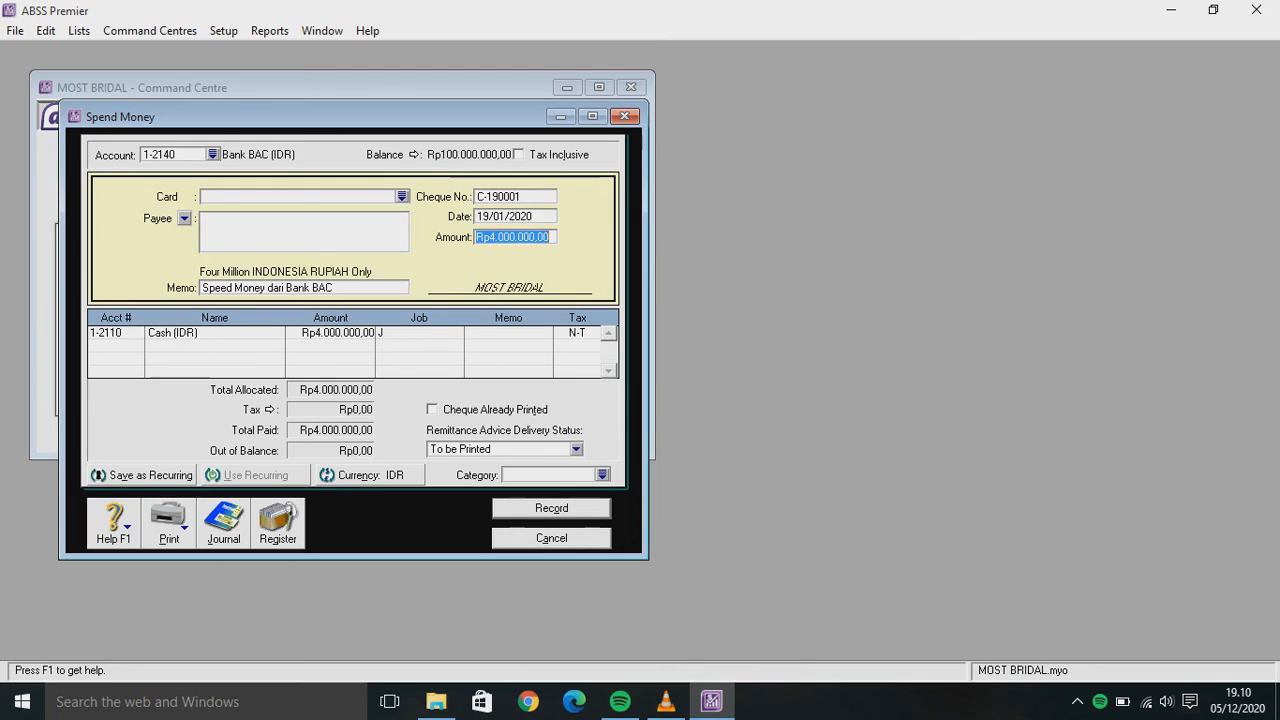
left_click(549, 475)
type("L")
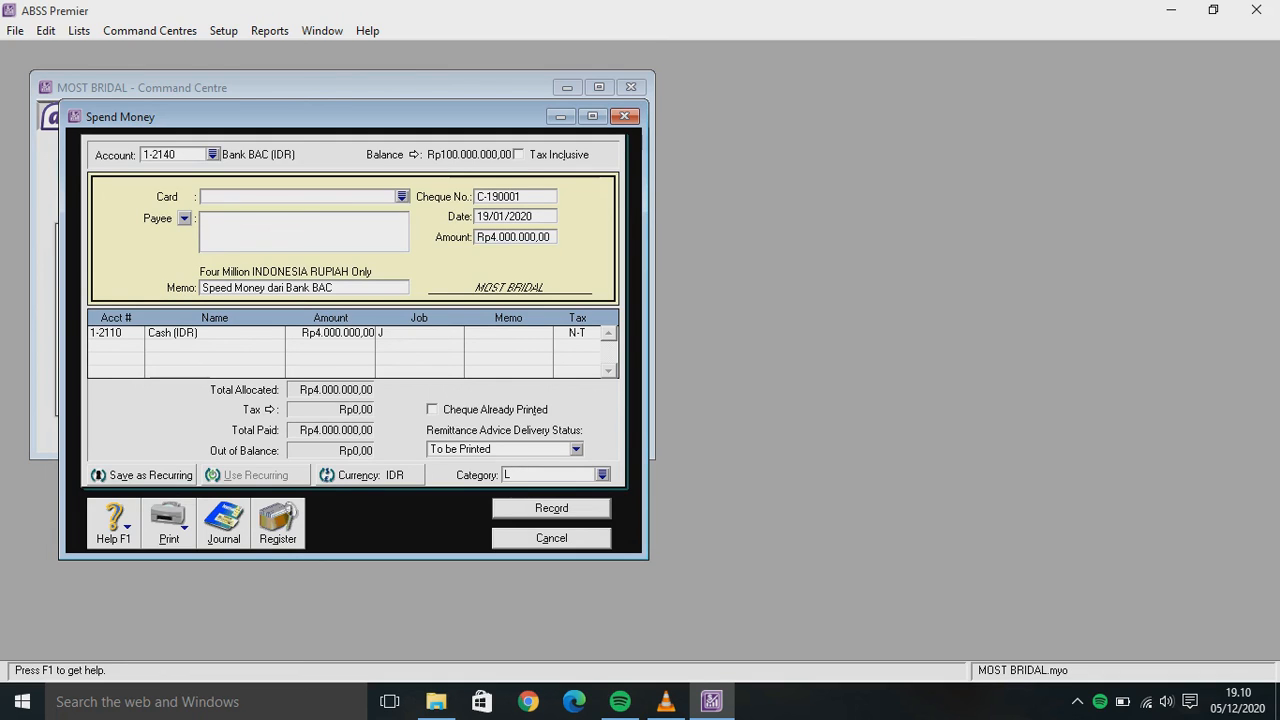
key("Return")
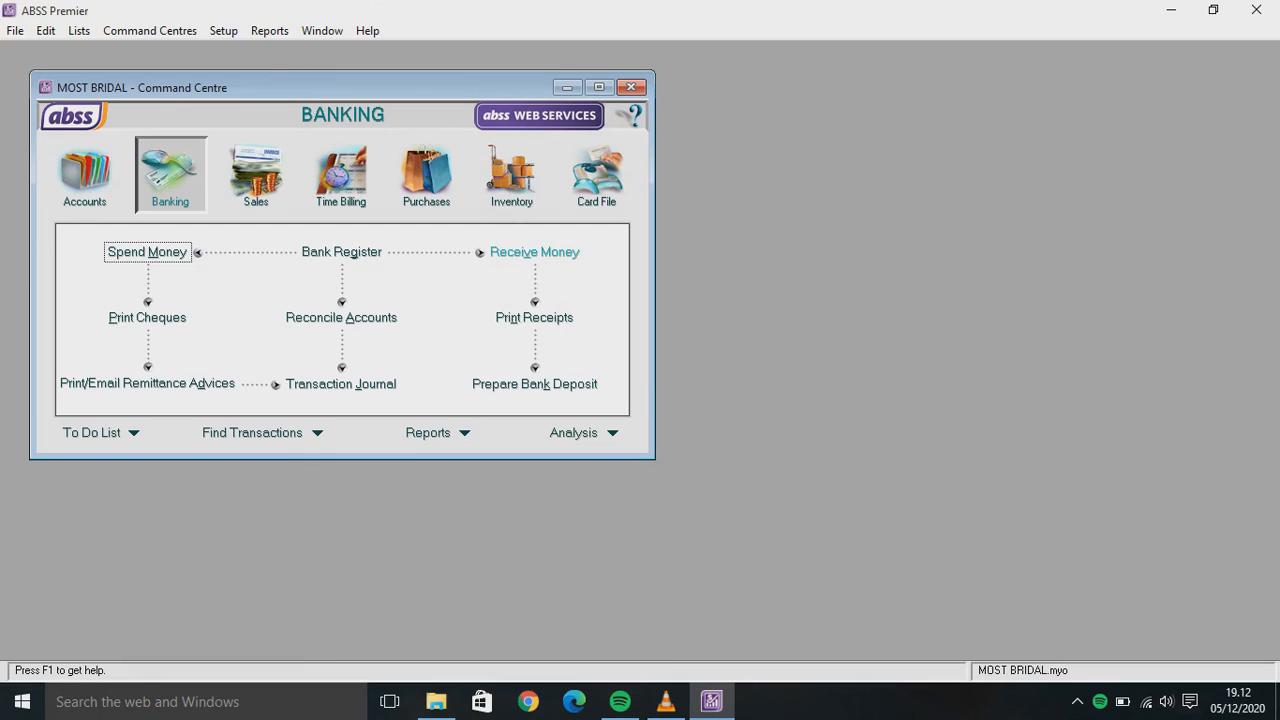
Start a Singapore Dollar money receipt depositing into 1-2160 Bank (SGD)
left_click(534, 252)
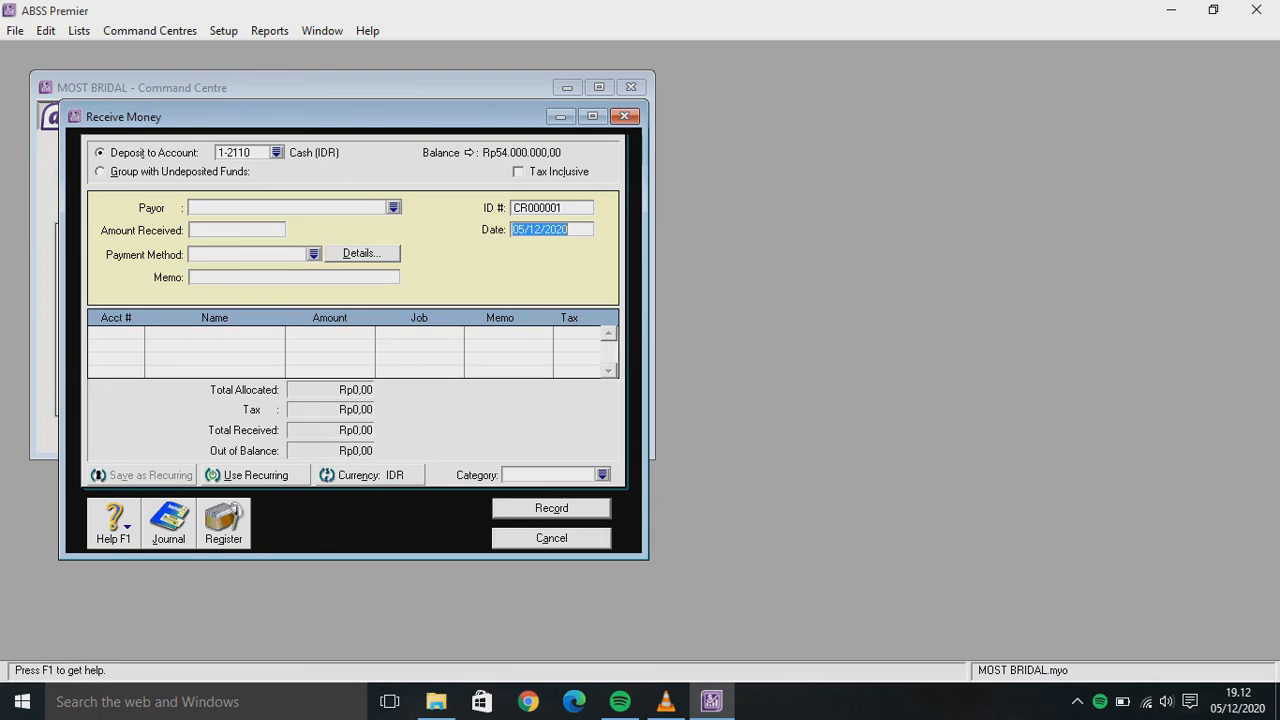
left_click(276, 153)
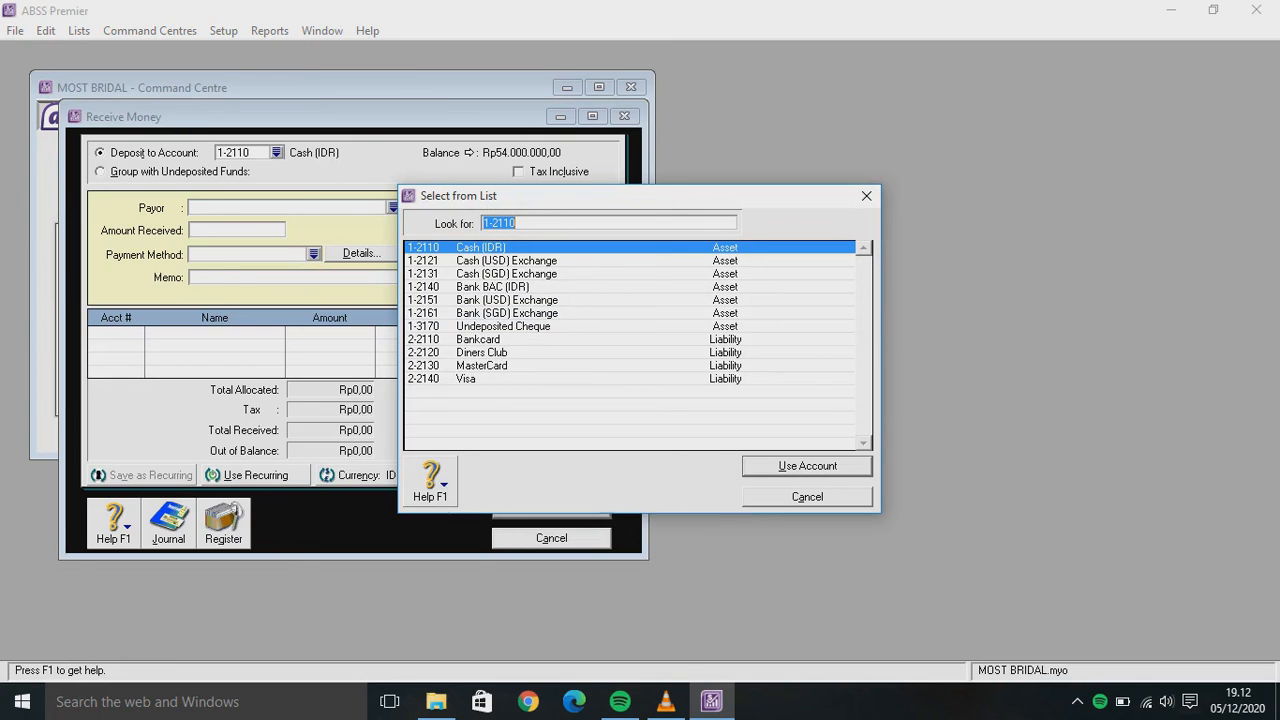
key("Return")
key("Tab")
left_click(604, 283)
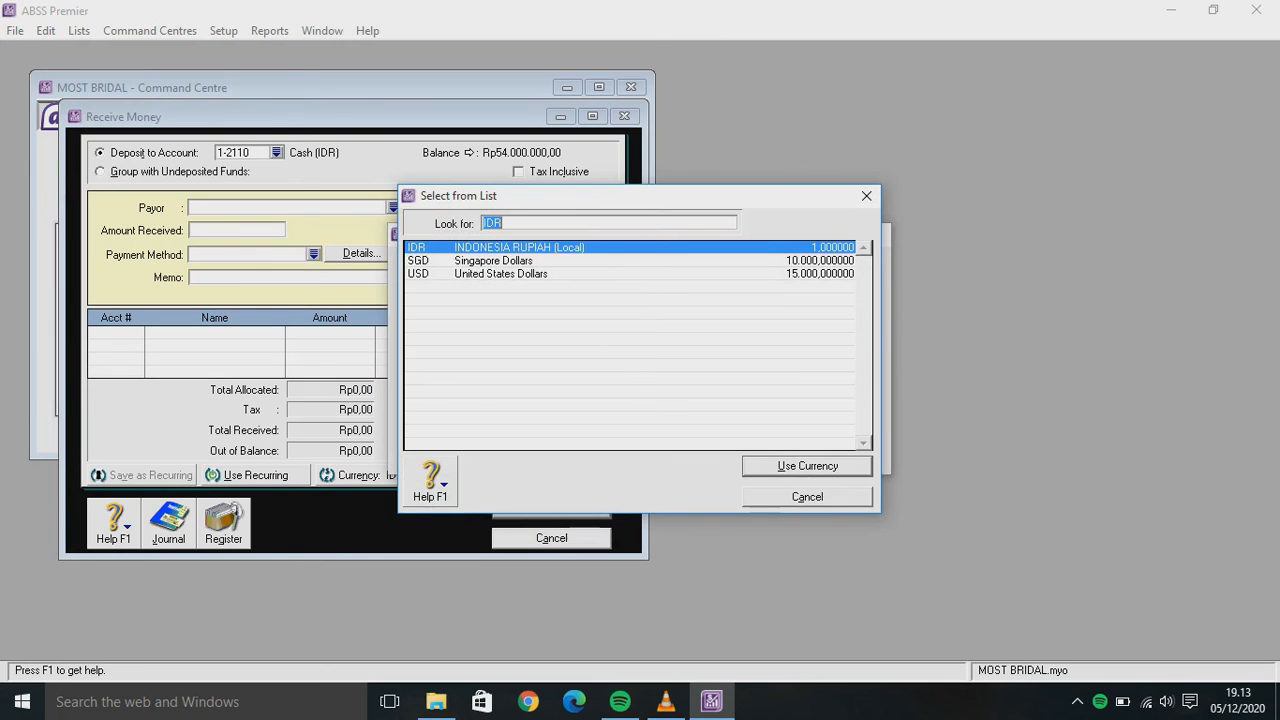
key("Down")
key("Return")
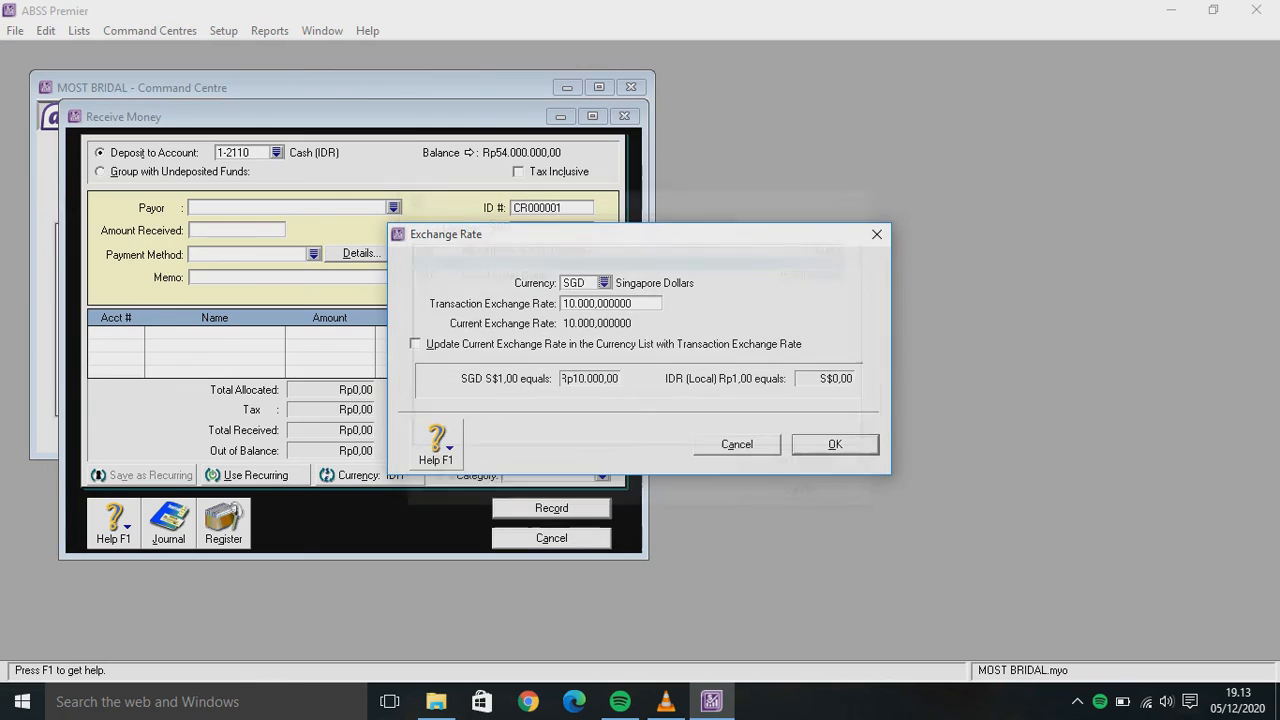
key("Return")
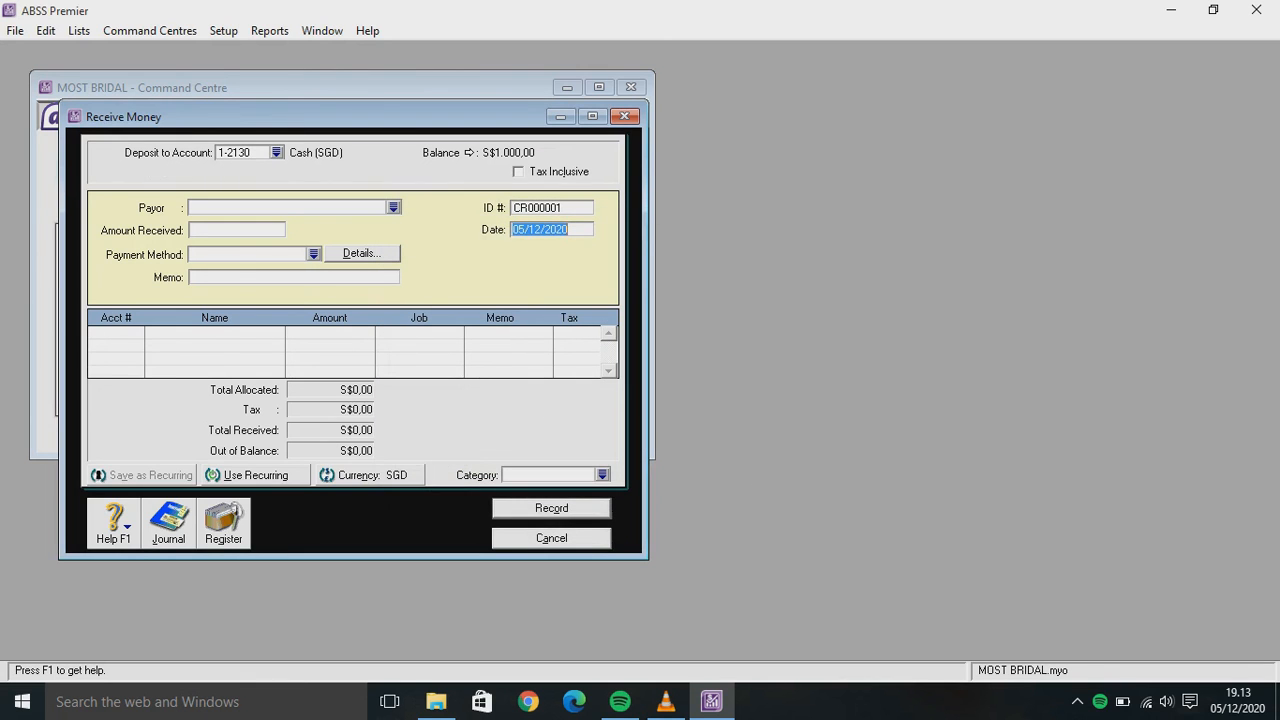
left_click(277, 152)
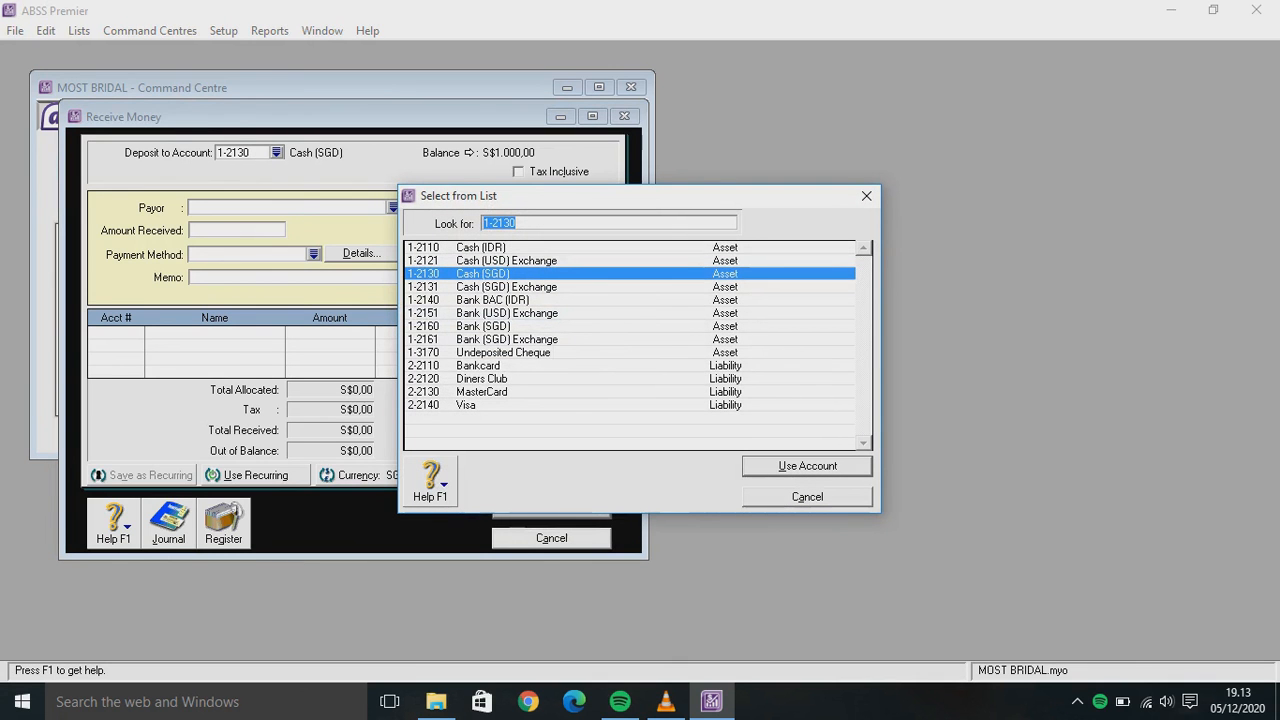
left_click(480, 326)
key("Return")
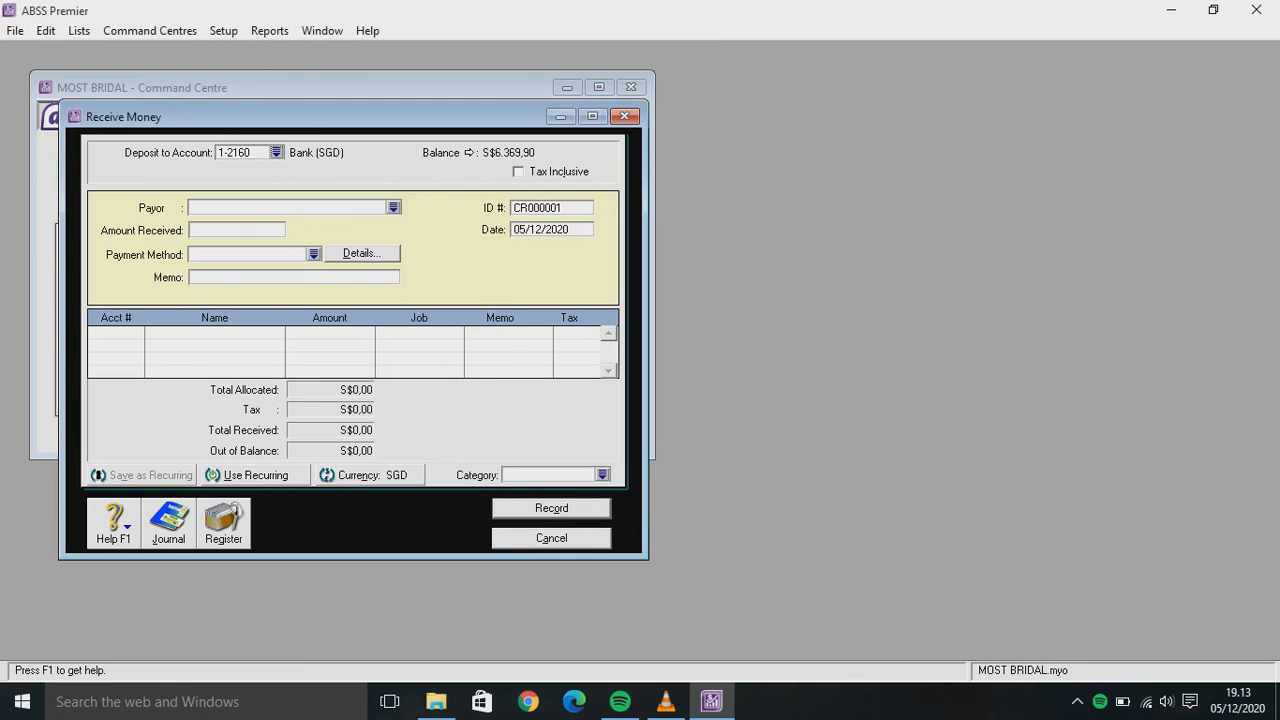
Set the receipt ID to D-210001 and the date to 21/01/2020
left_click(540, 207)
key("BackSpace")
type("D-210001")
key("Tab")
left_click(540, 229)
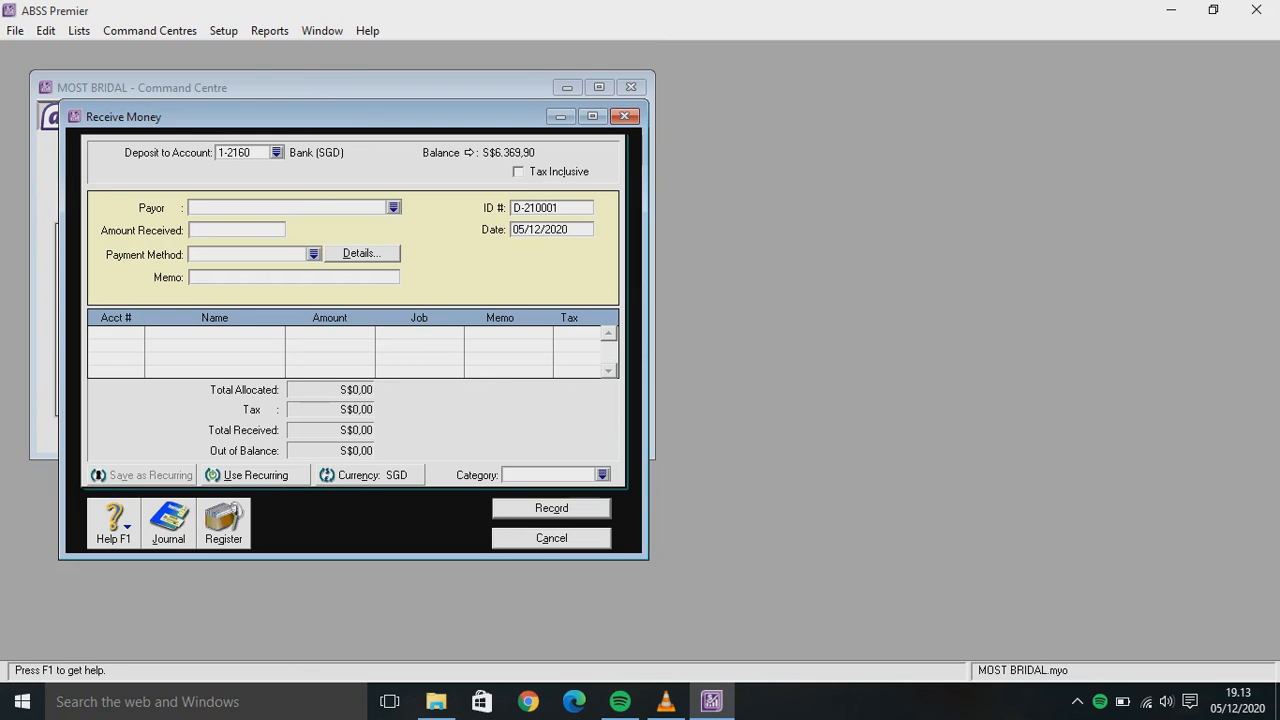
key("BackSpace")
key("BackSpace")
key("BackSpace")
key("BackSpace")
key("BackSpace")
key("BackSpace")
type("21/01/")
key("Tab")
Allocate S$150,00 to 8-1000 Interest Income on the first receipt line
type("4-")
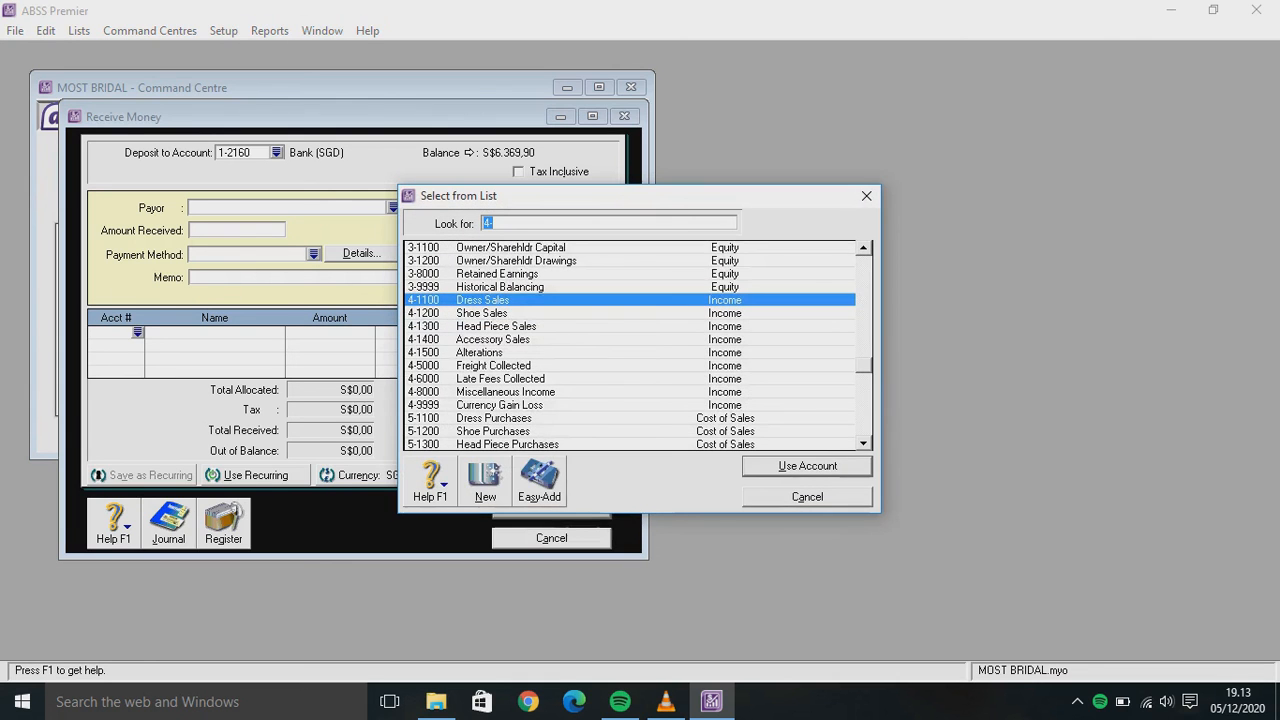
scroll(630, 345, "down", 7)
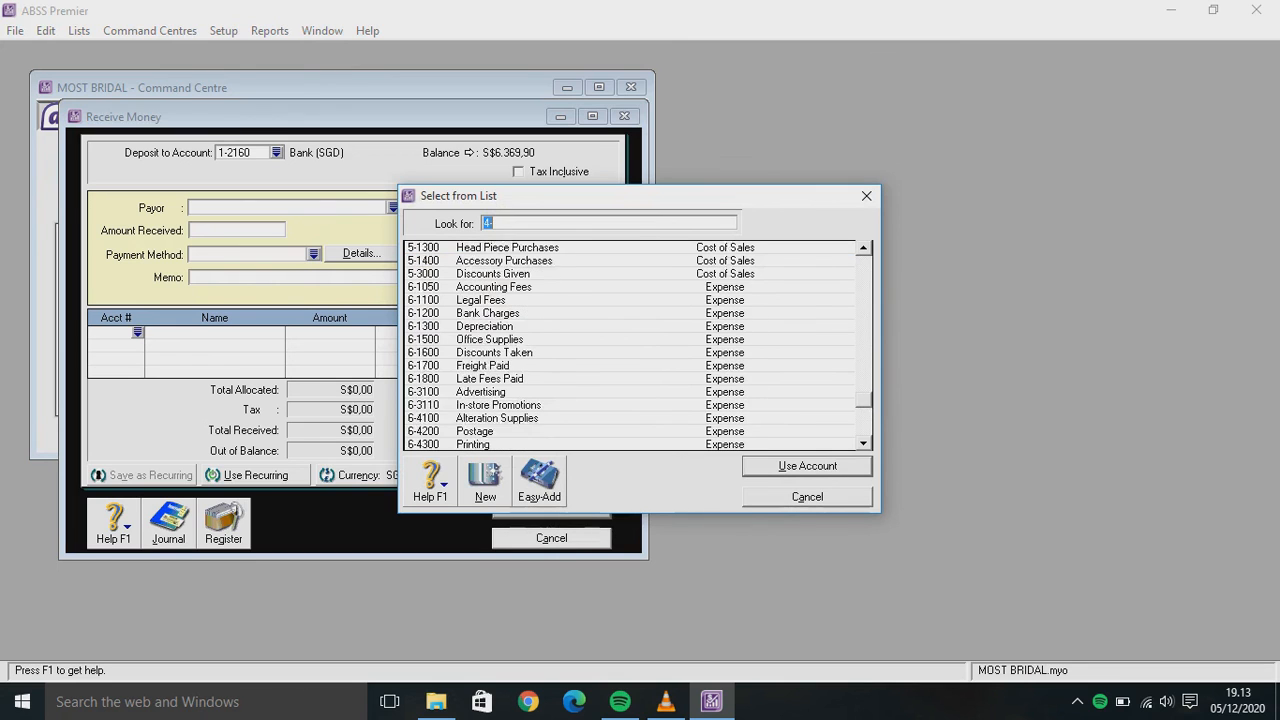
scroll(630, 345, "down", 1)
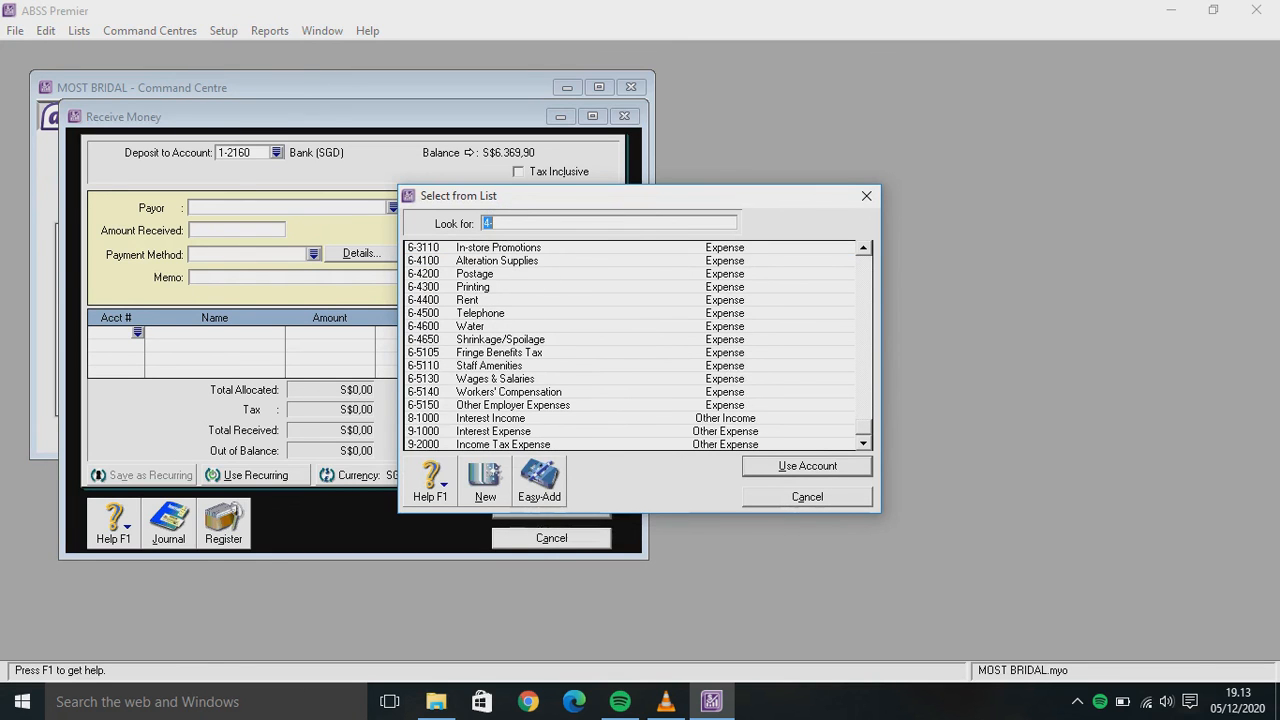
left_click(490, 418)
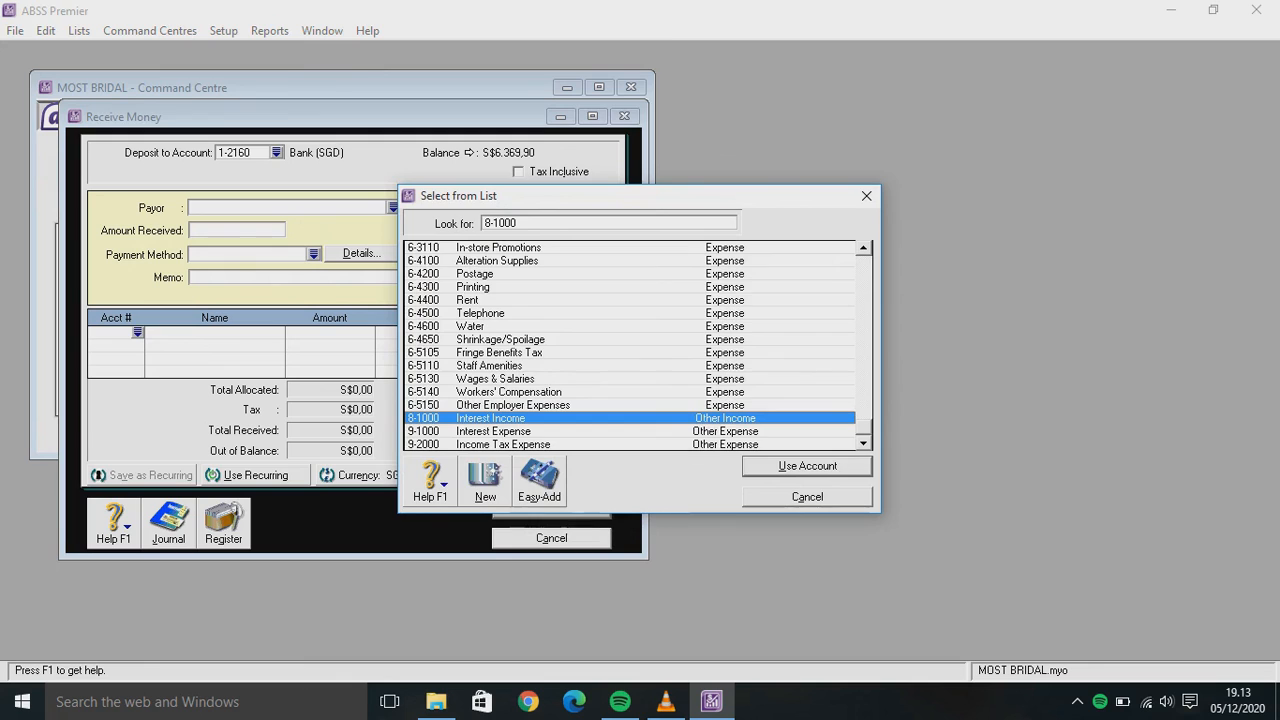
key("Return")
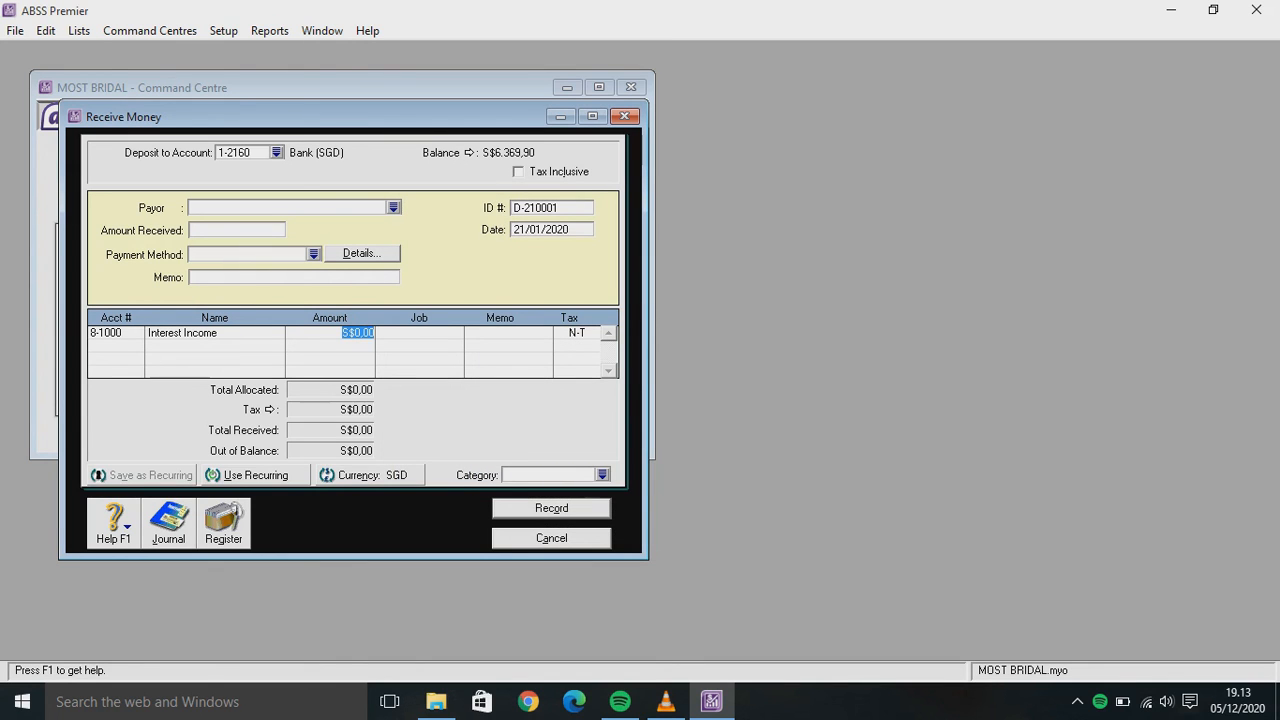
key("BackSpace")
type("50")
key("Return")
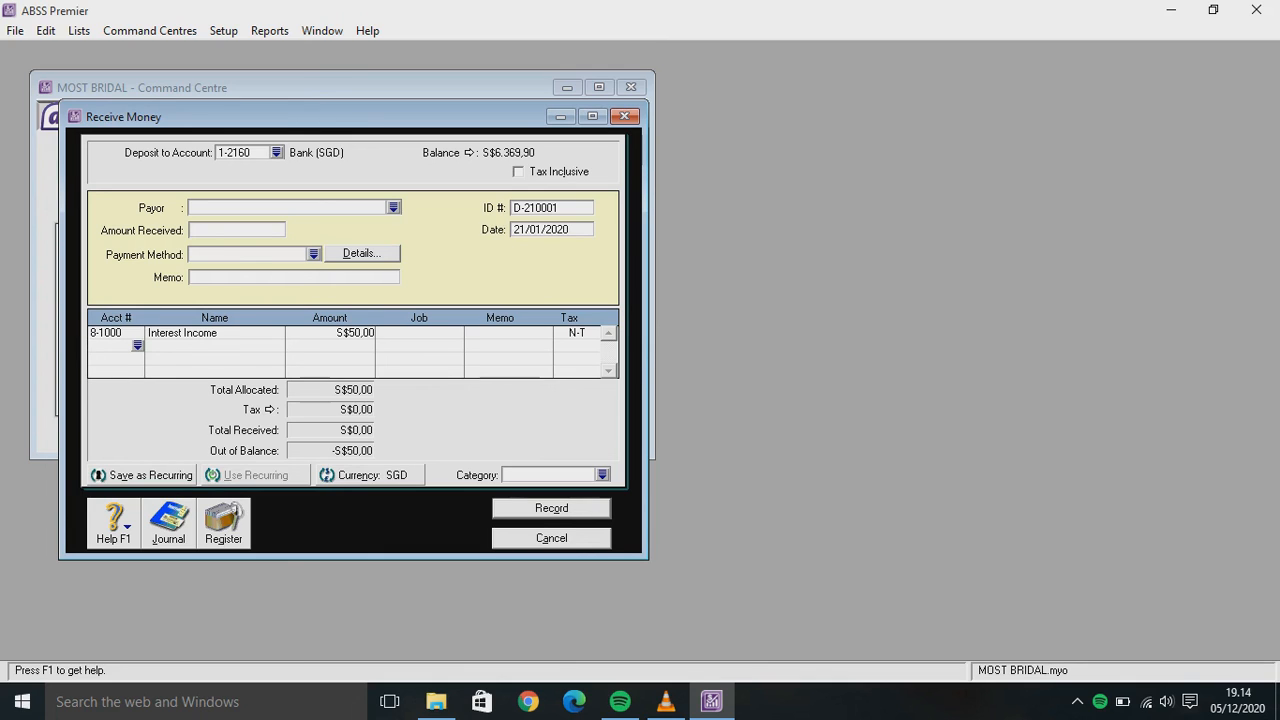
left_click(347, 332)
left_click(347, 332)
type("1")
left_click(113, 345)
Add a 6-1200 Bank Charges line of S$50,00 and fill Amount Received with S$200,00
type("4-")
key("Tab")
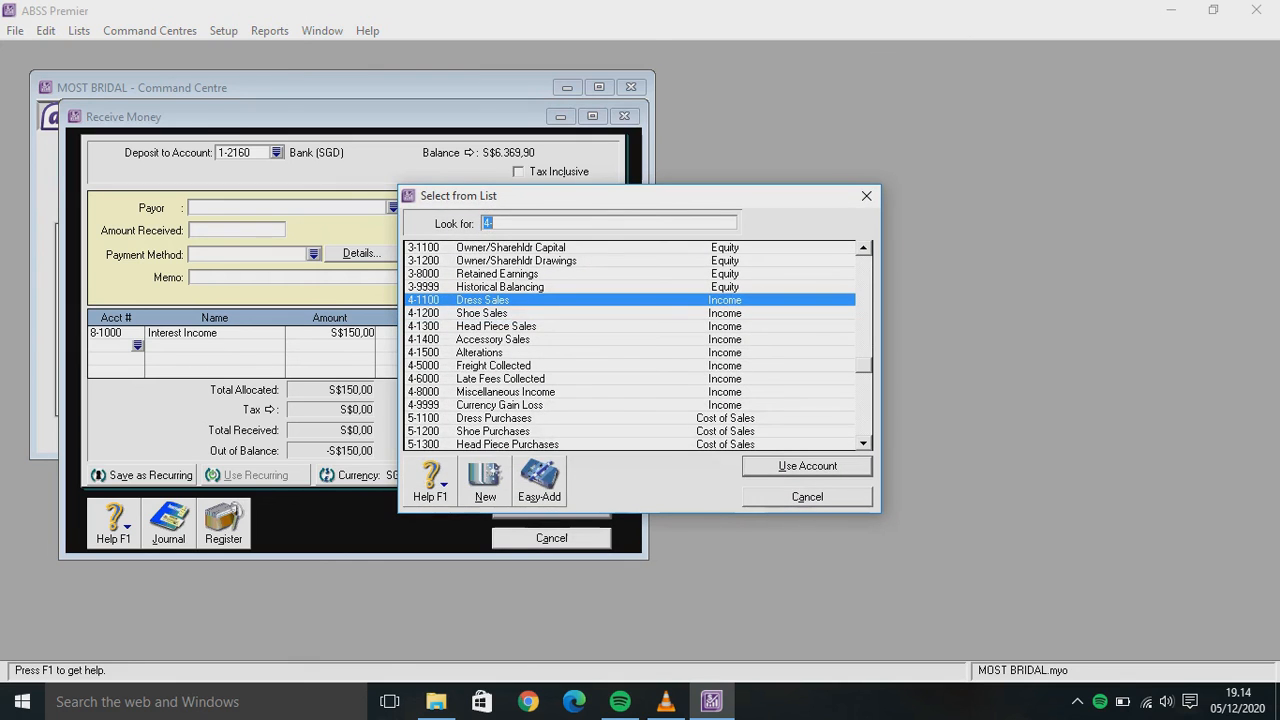
scroll(630, 345, "up", 1)
scroll(630, 345, "down", 4)
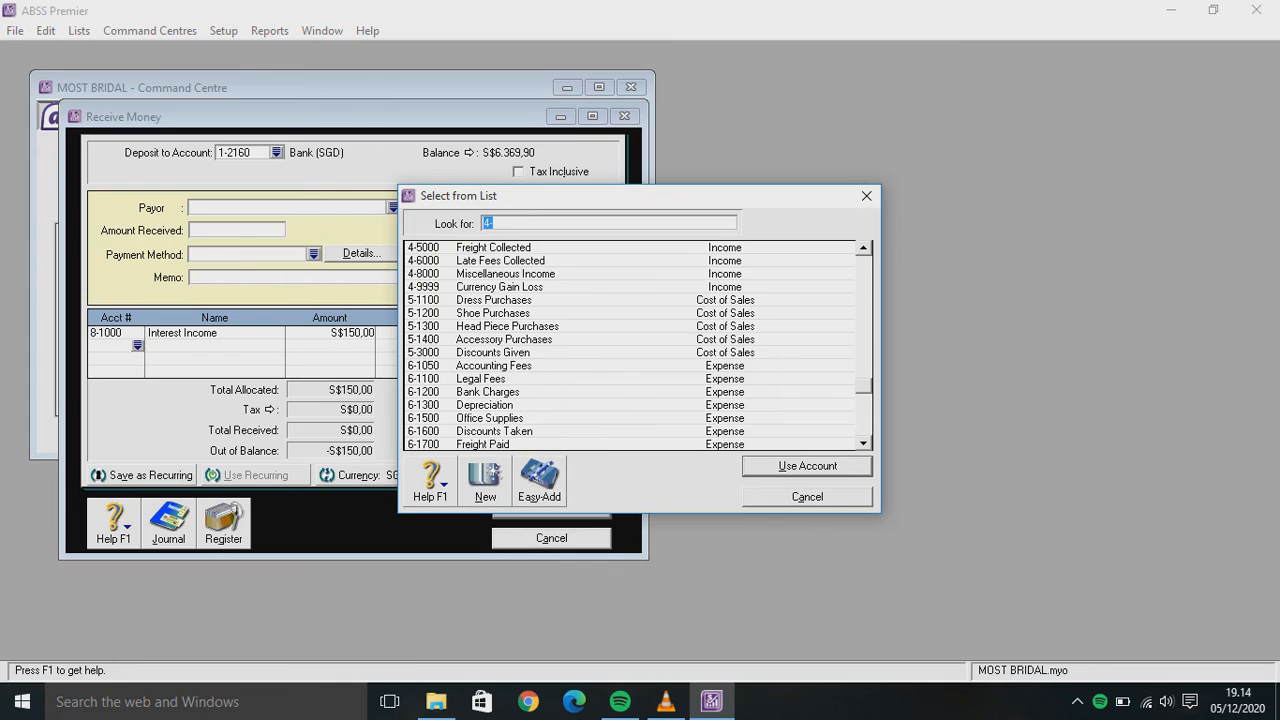
left_click(488, 391)
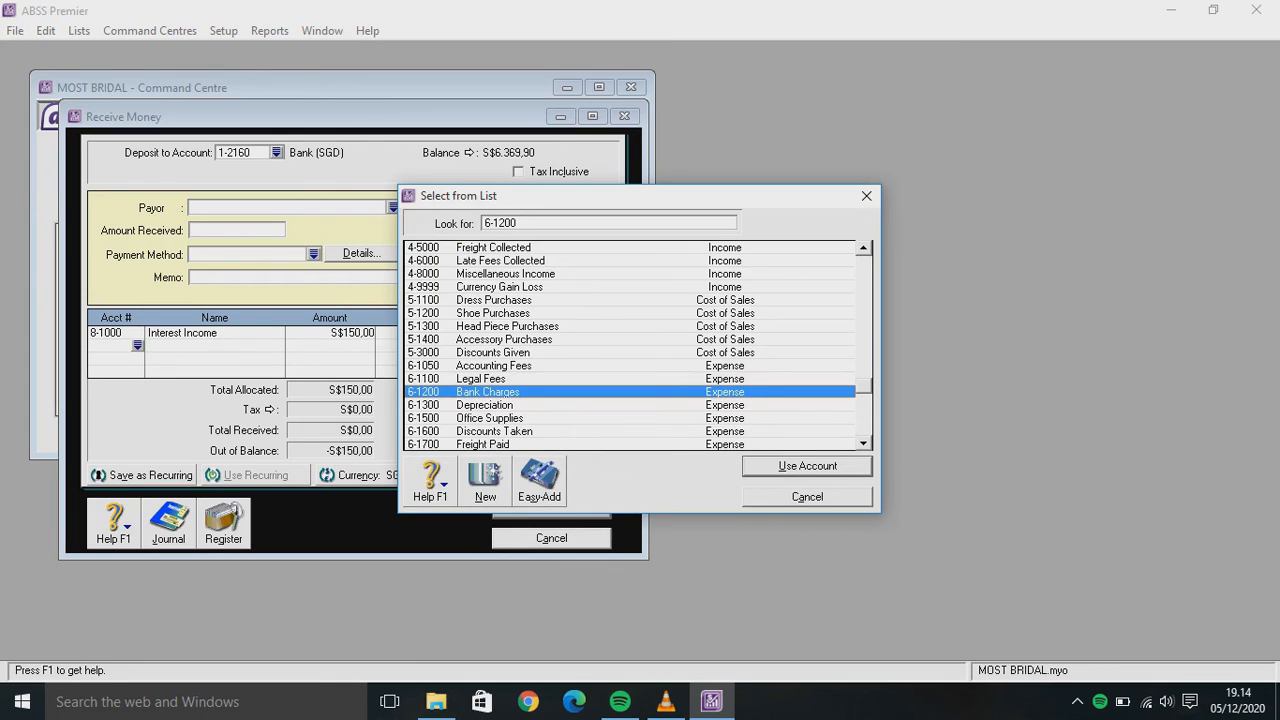
key("Return")
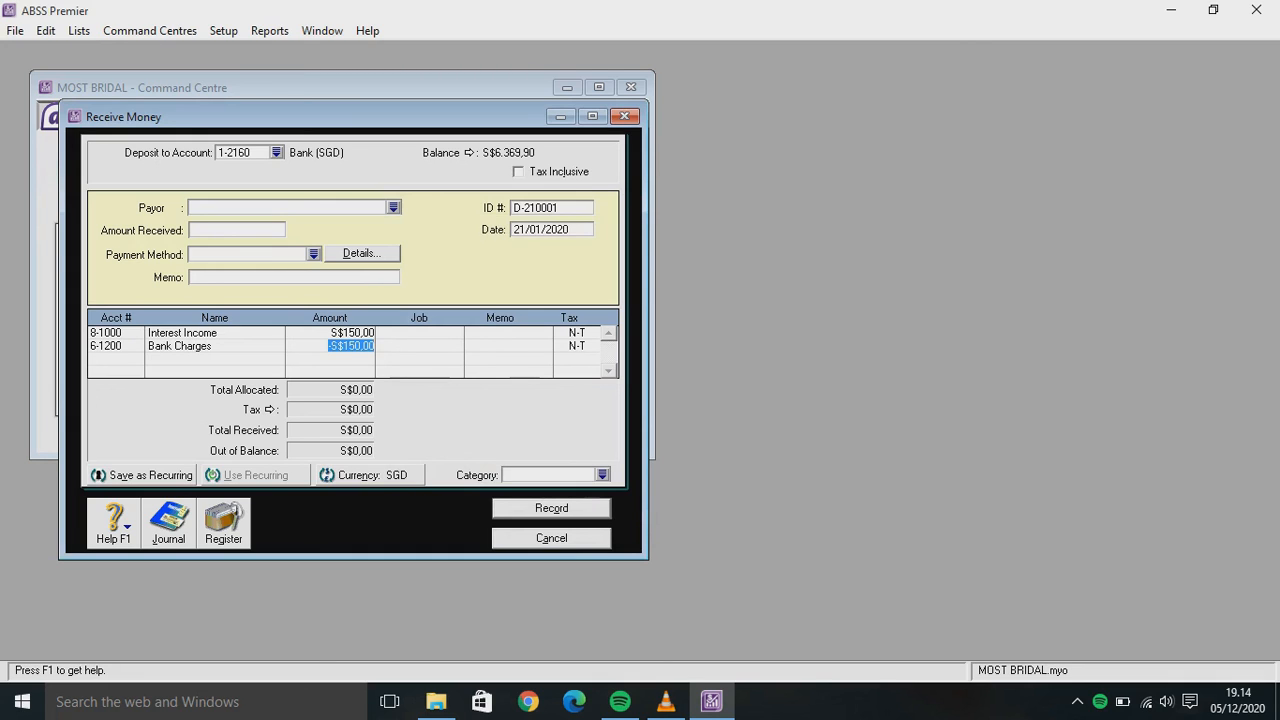
key("BackSpace")
type("50")
key("Tab")
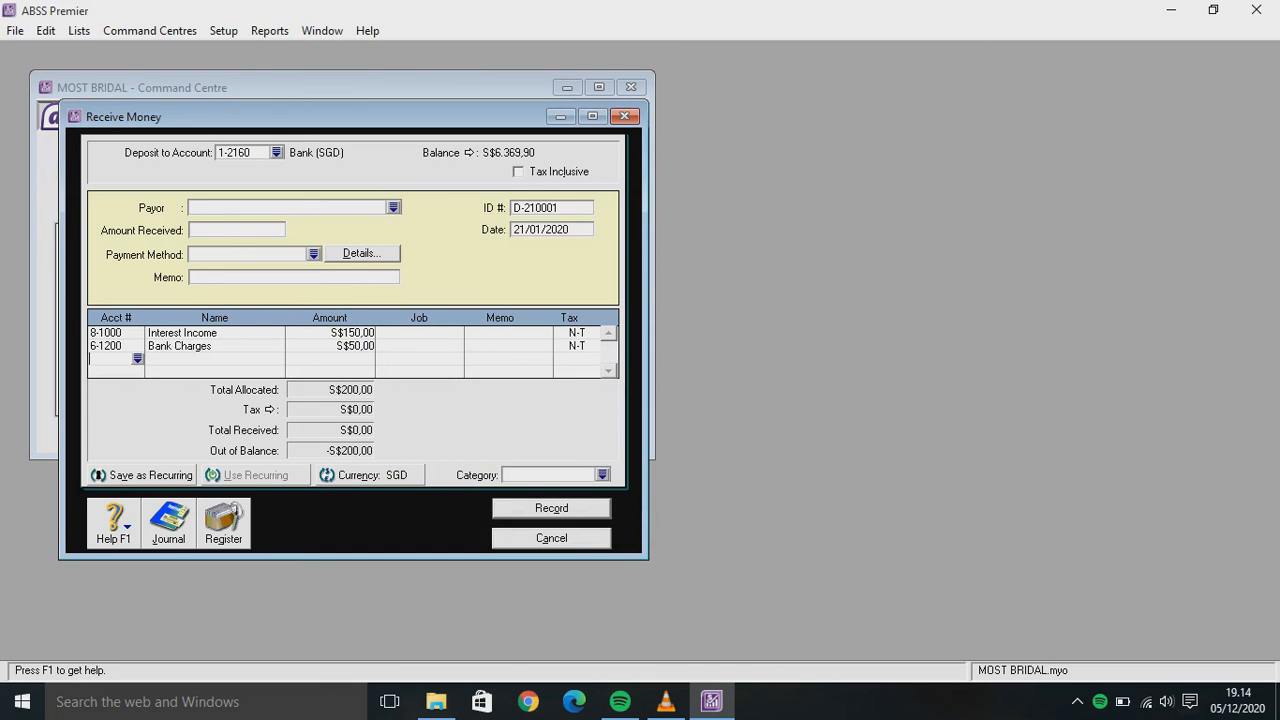
left_click(548, 475)
type("0")
left_click(236, 229)
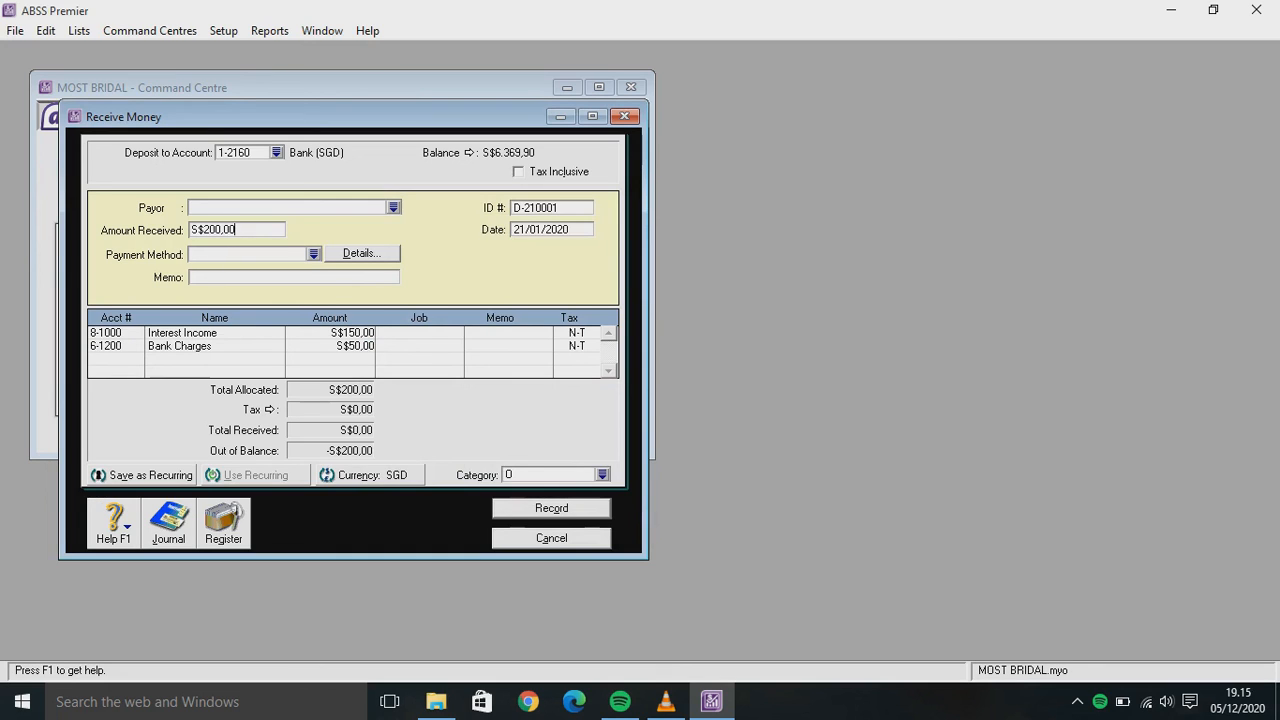
Add the memo 'Received Money' and record the S$200,00 receipt
left_click(240, 277)
type("Received Money")
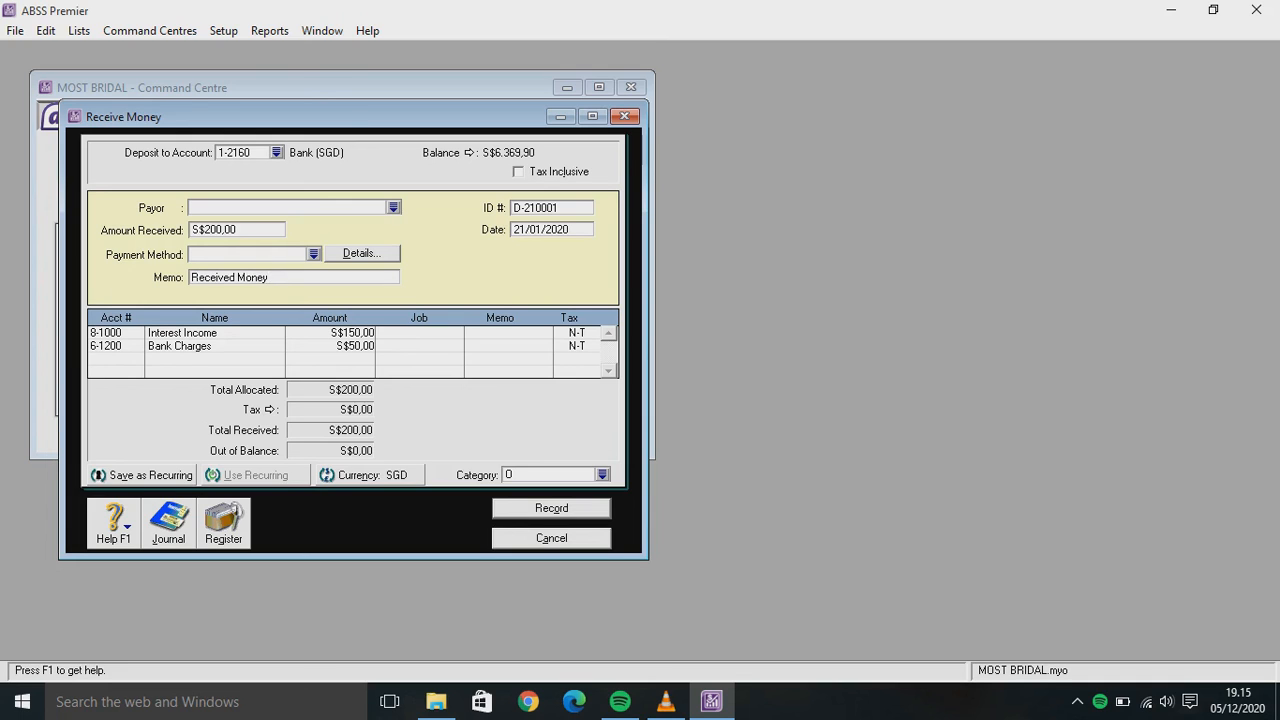
key("Return")
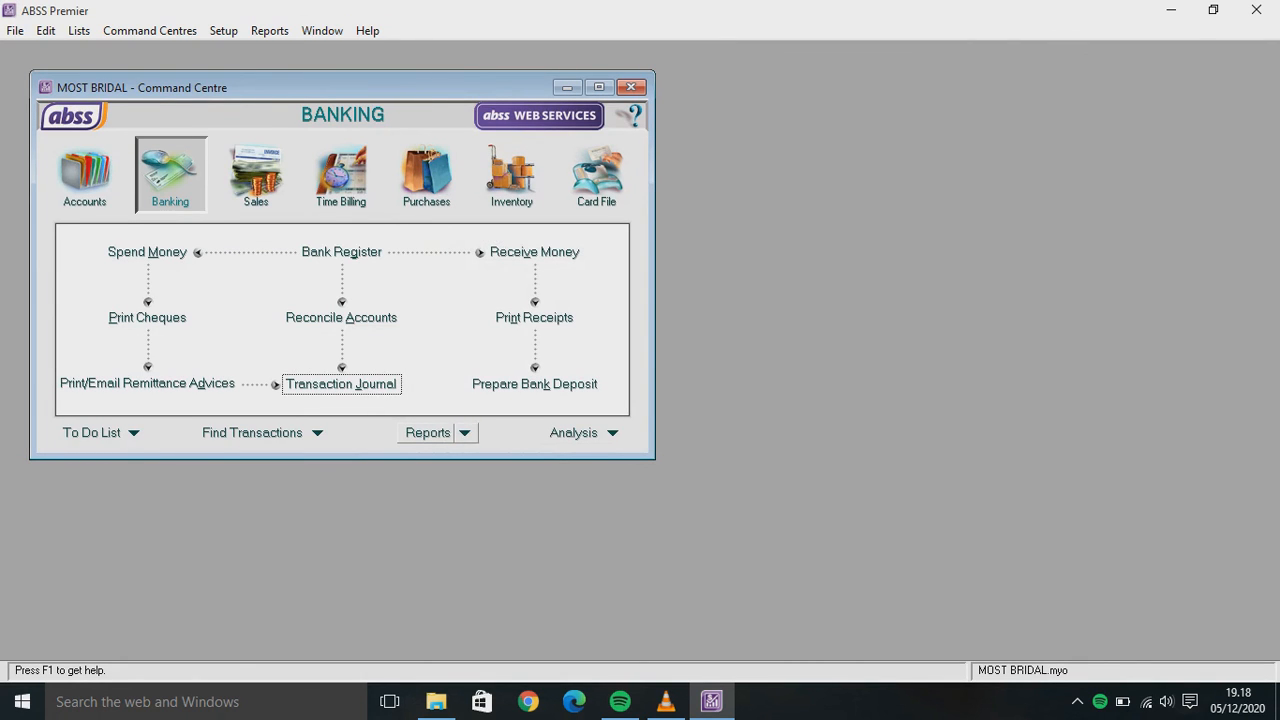
Display the Account Transactions [Accrual] report from the Accounts section of Index to Reports
left_click(464, 432)
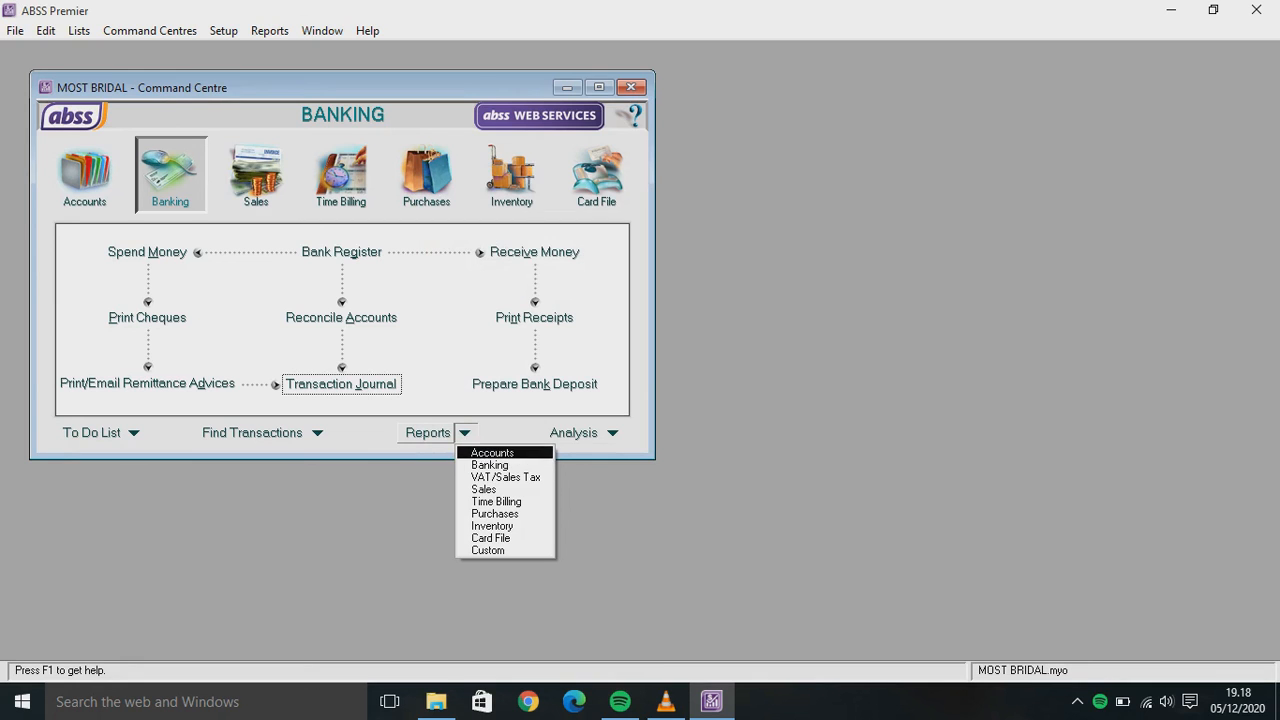
left_click(493, 453)
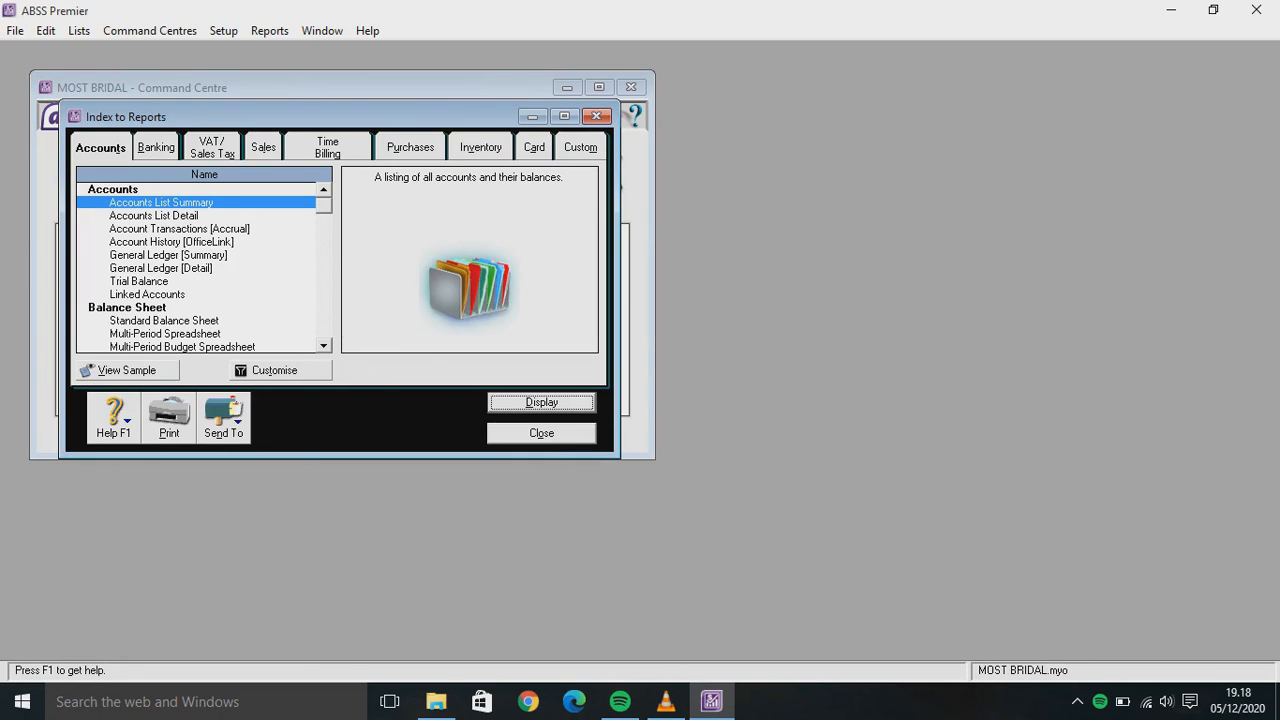
left_click(179, 229)
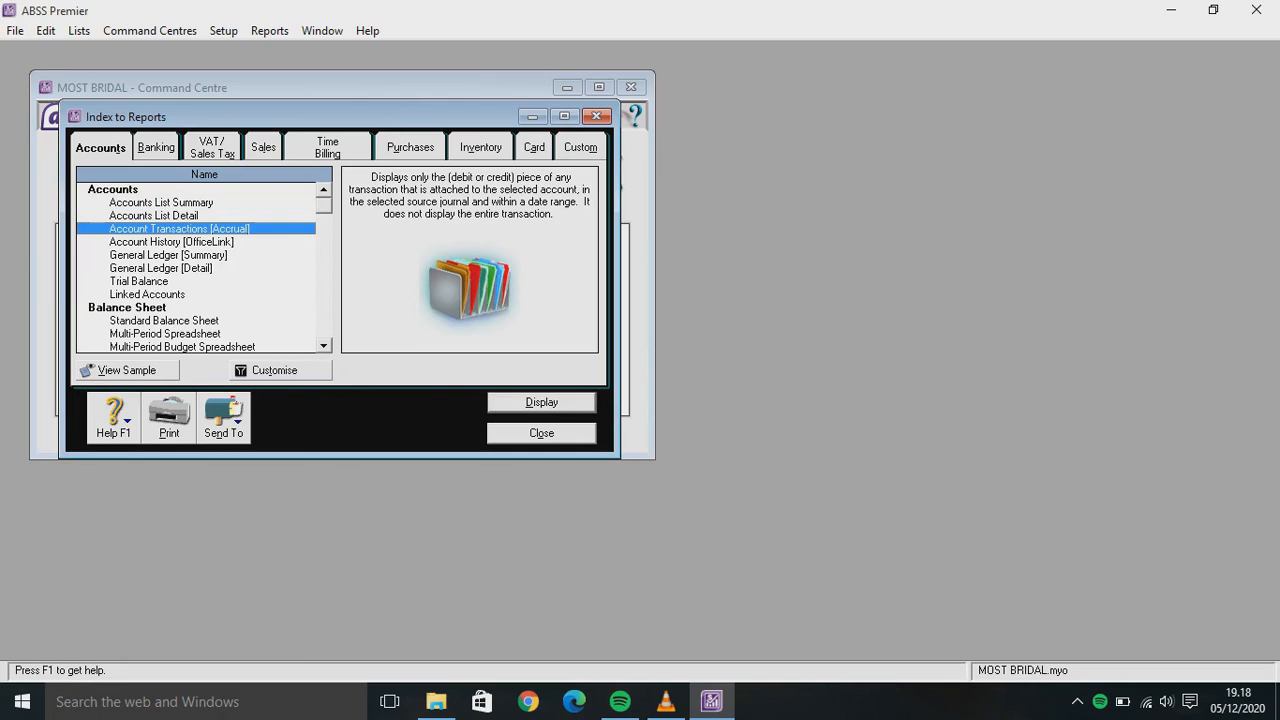
left_click(541, 402)
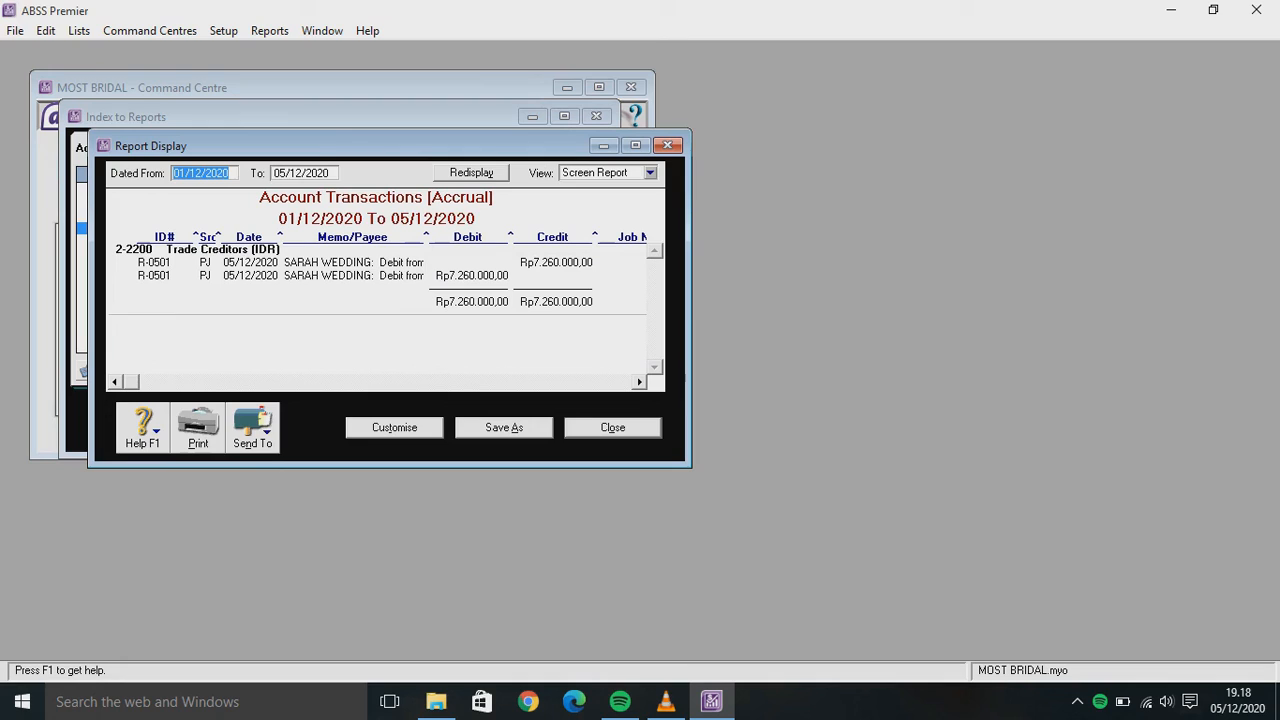
Change the report's start date to 01/01/2020
left_click(201, 173)
key("BackSpace")
key("BackSpace")
type("01")
key("Tab")
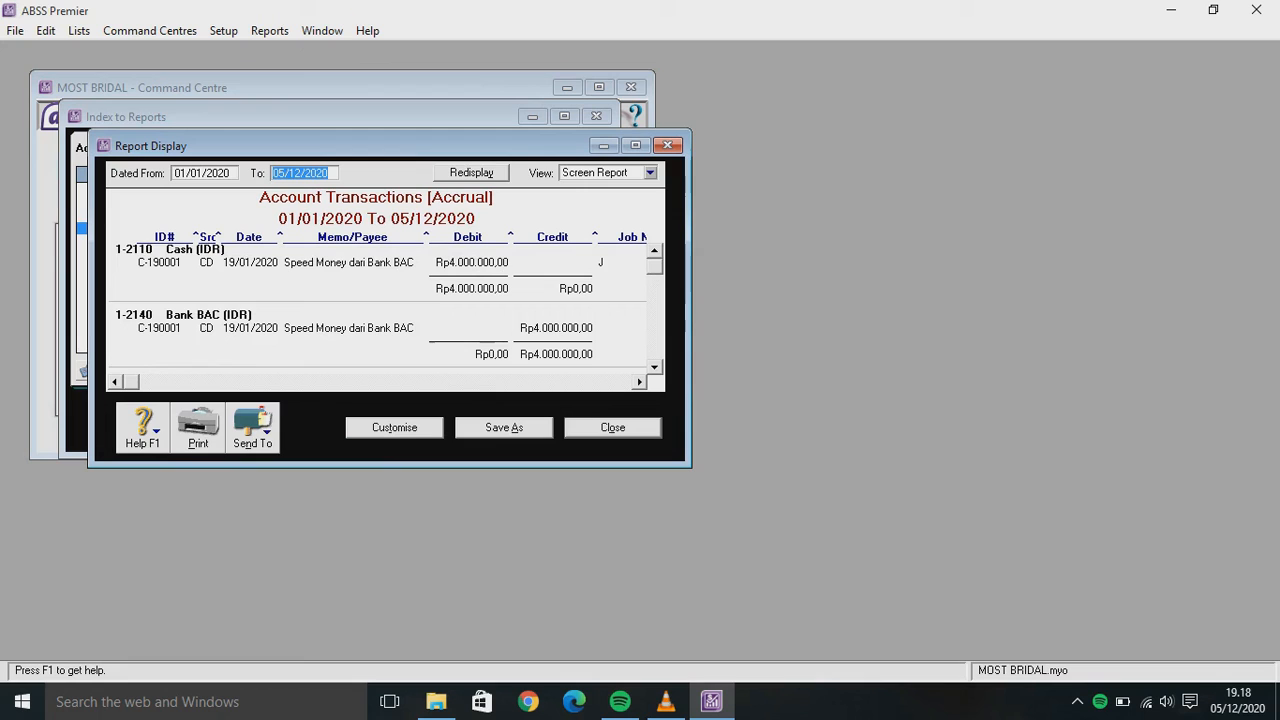
Save the report as a PDF in D:\SEMESTER 3\APK. KOMPUTER AKUNTANSI II and close it
left_click(252, 425)
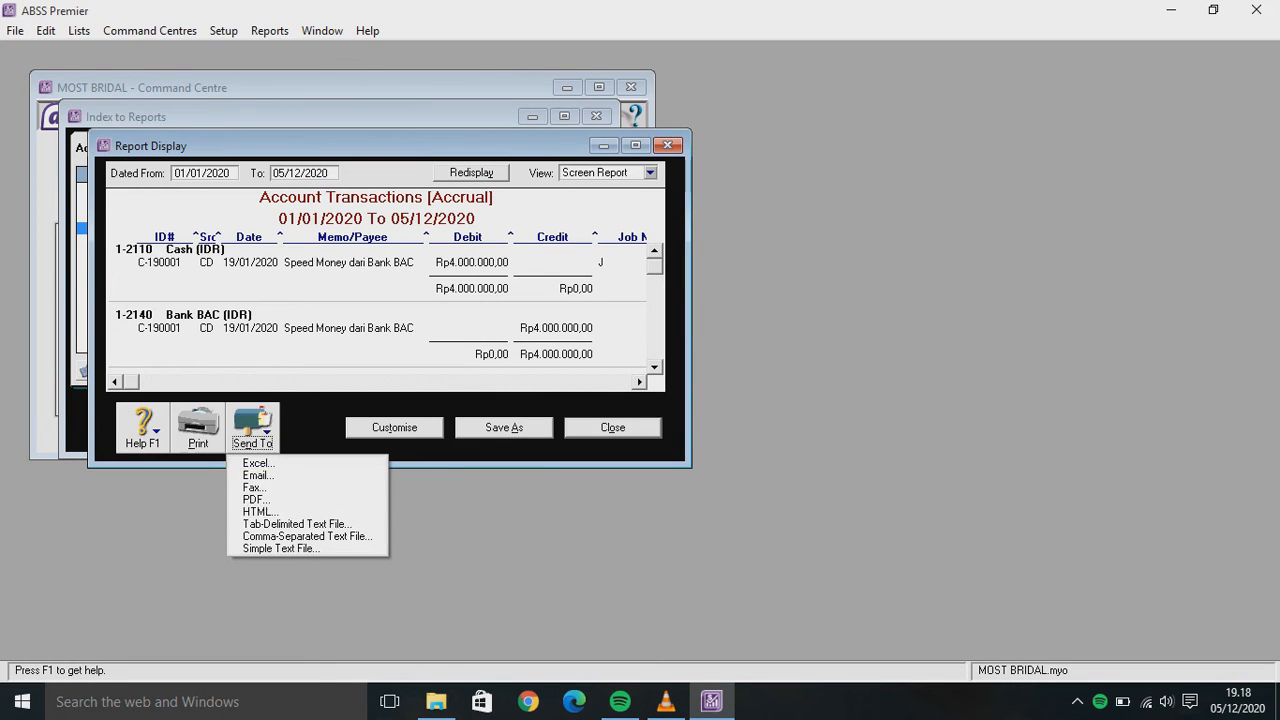
left_click(252, 499)
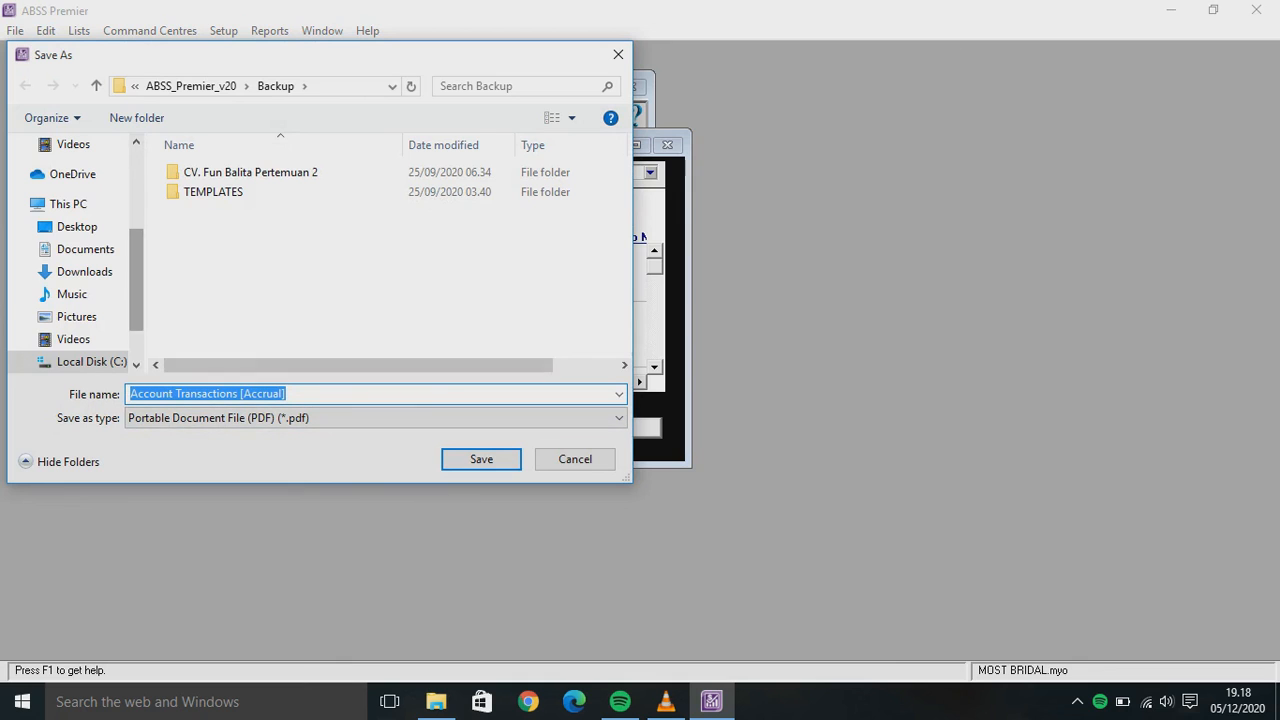
scroll(72, 250, "down", 2)
left_click(77, 301)
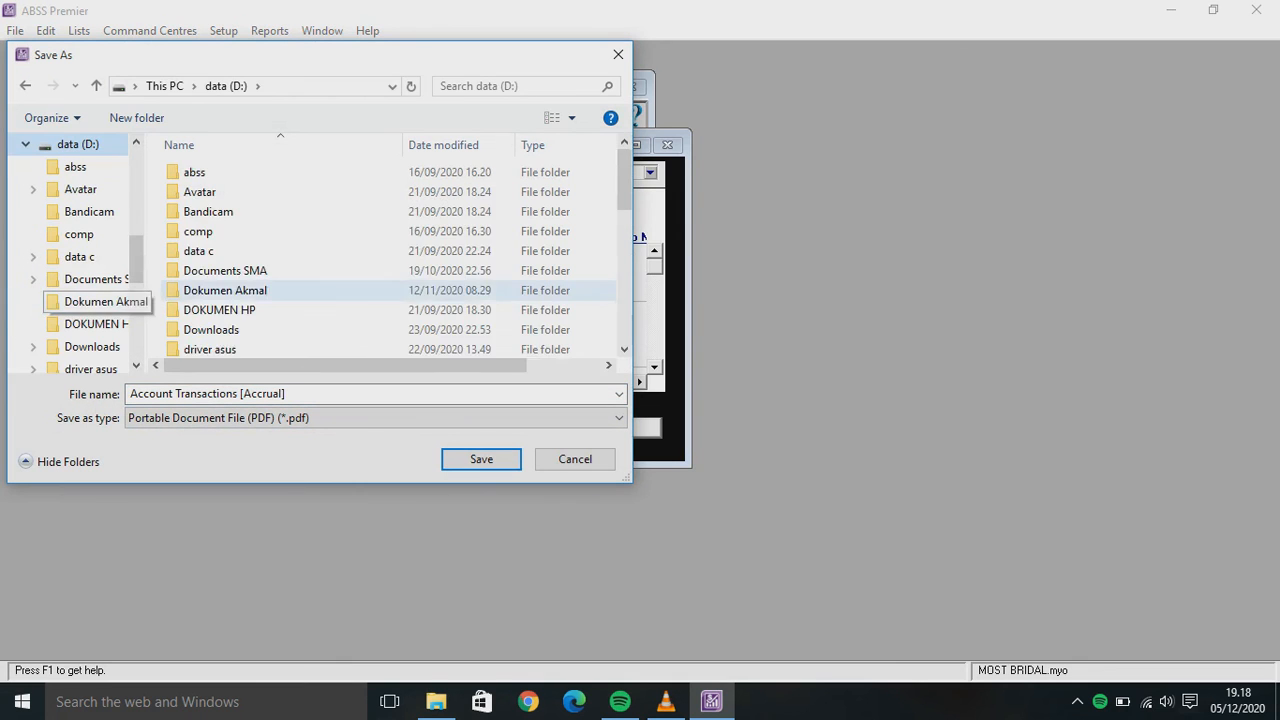
scroll(300, 260, "down", 3)
double_click(213, 346)
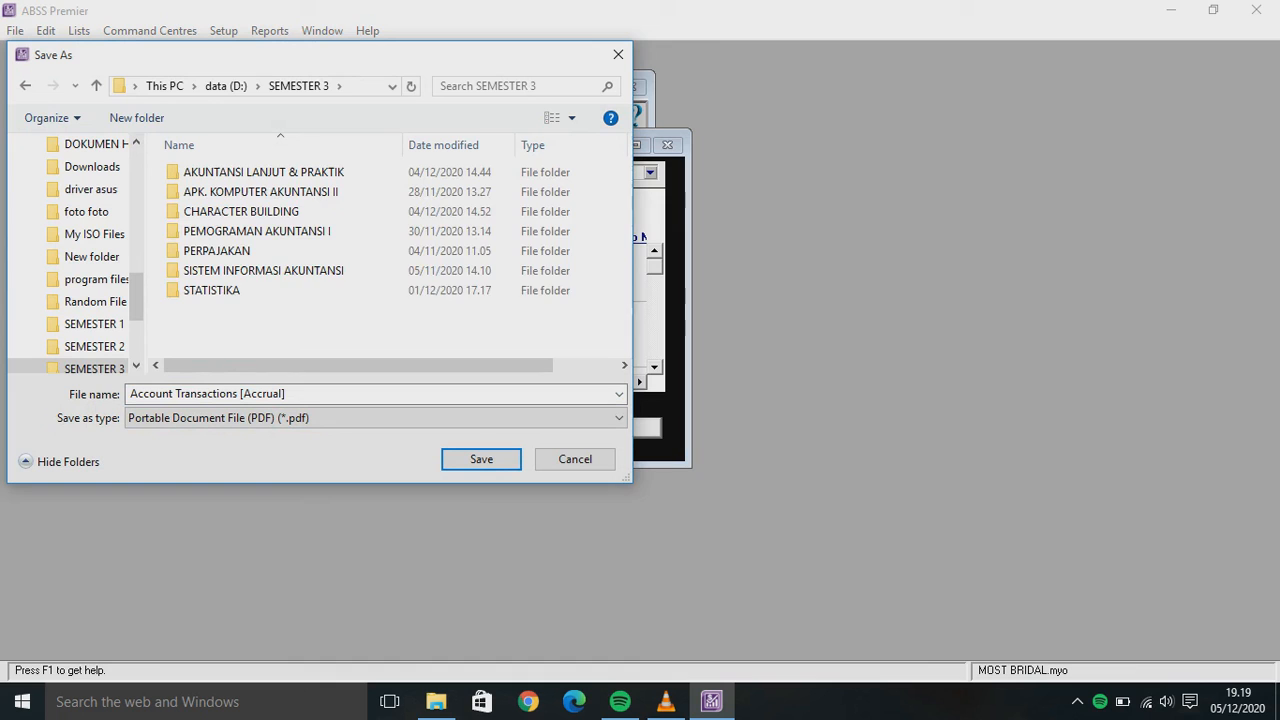
double_click(260, 191)
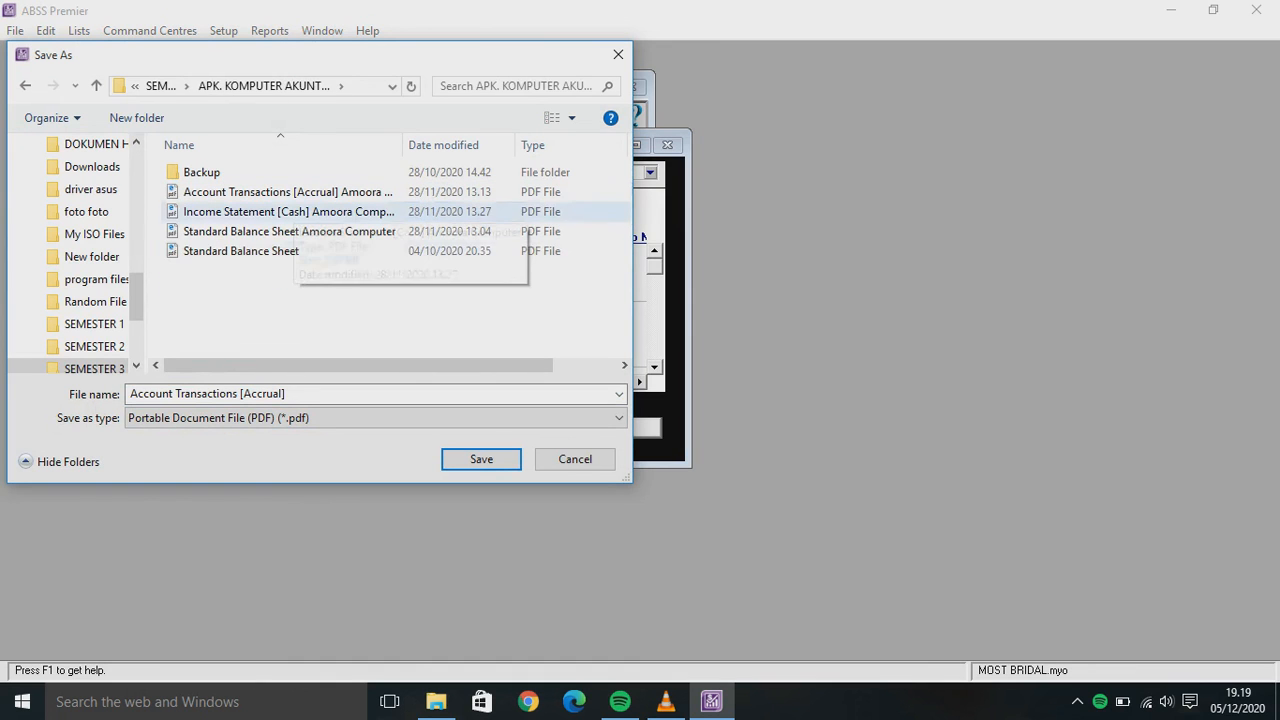
left_click(481, 459)
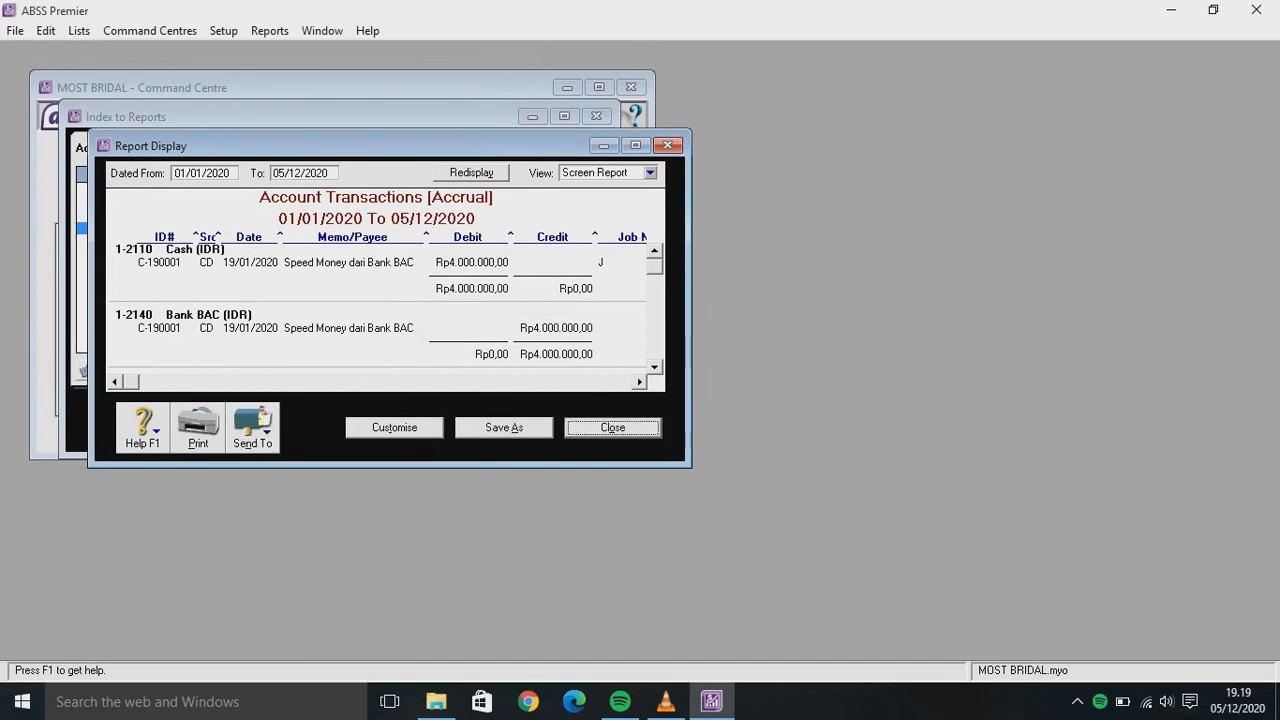
key("Escape")
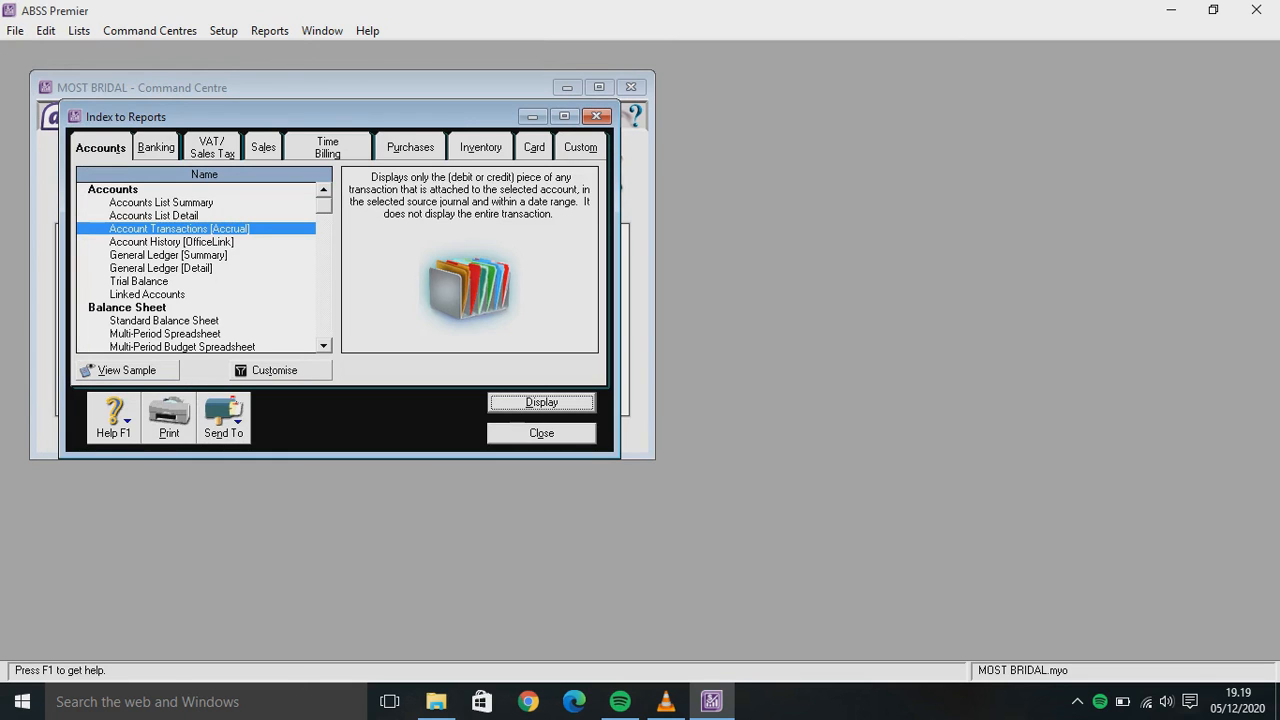
Display the Standard Balance Sheet with the As Of date set to 01/01/2020
left_click(164, 321)
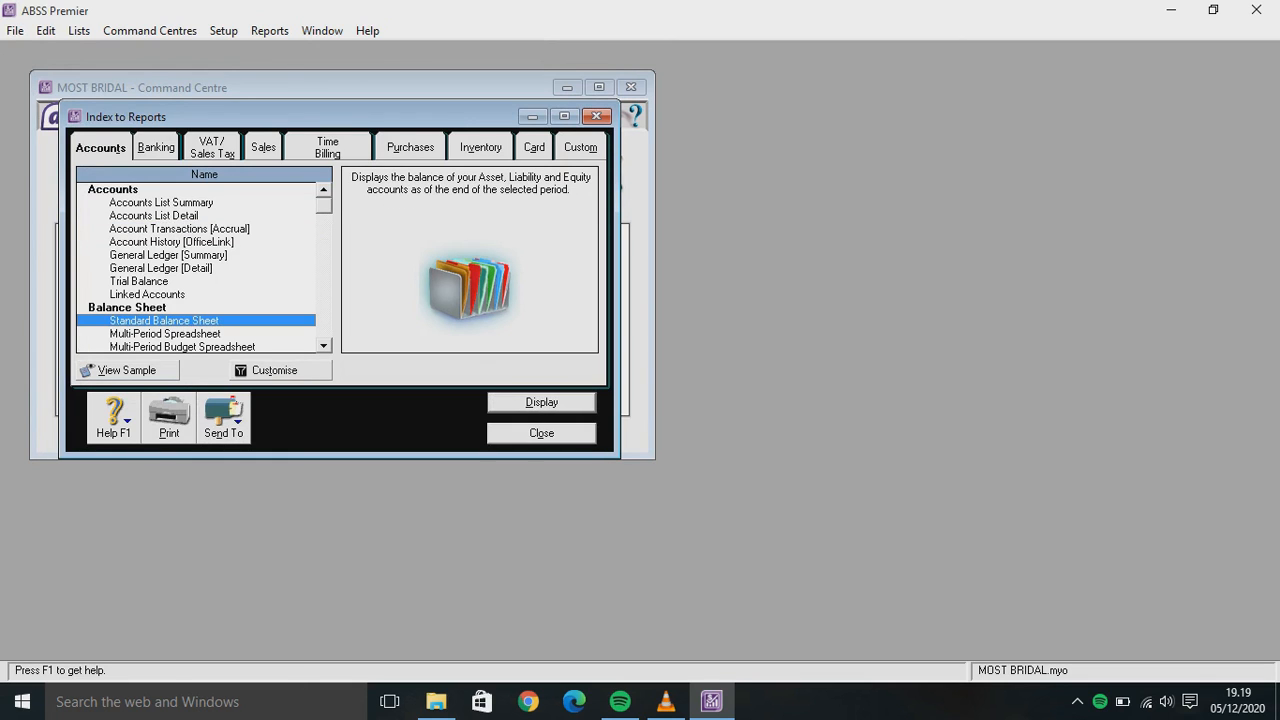
key("Return")
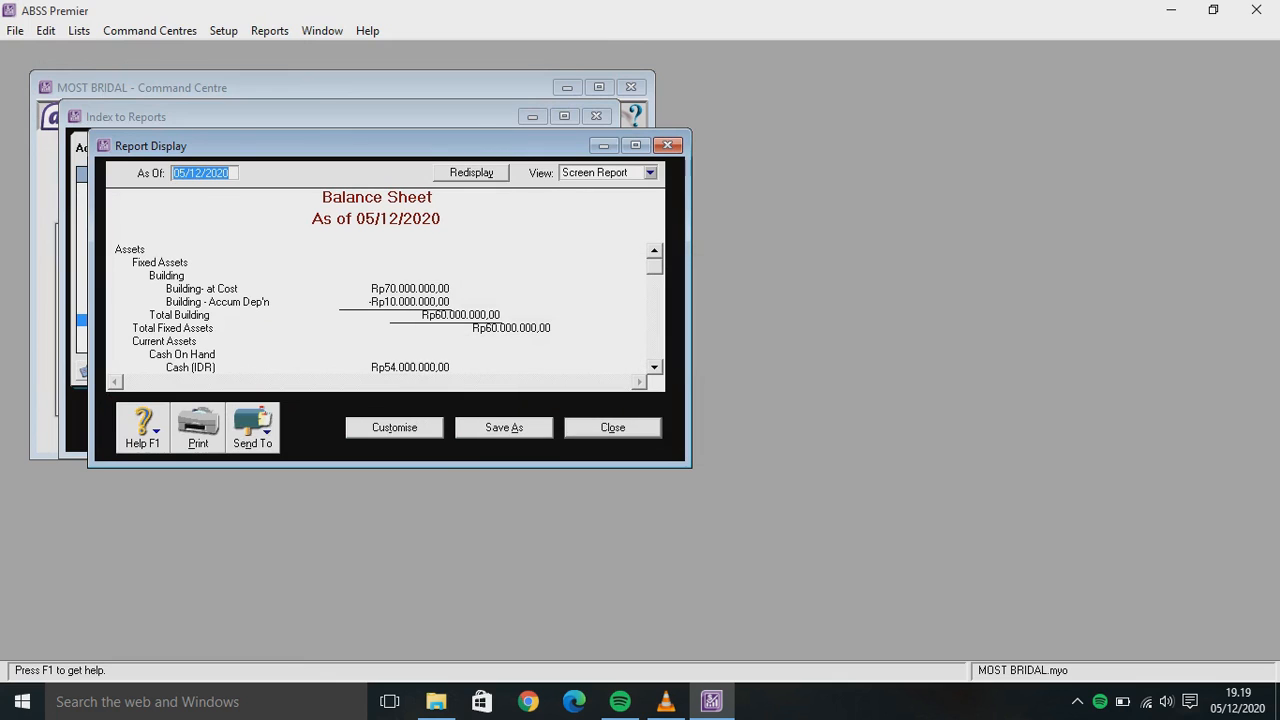
left_click(205, 173)
key("Left")
key("BackSpace")
key("BackSpace")
key("BackSpace")
key("BackSpace")
key("BackSpace")
type("01/01")
key("Tab")
Review the balance sheet down to Total Equity of Rp354.500.000,00
scroll(389, 309, "down", 3)
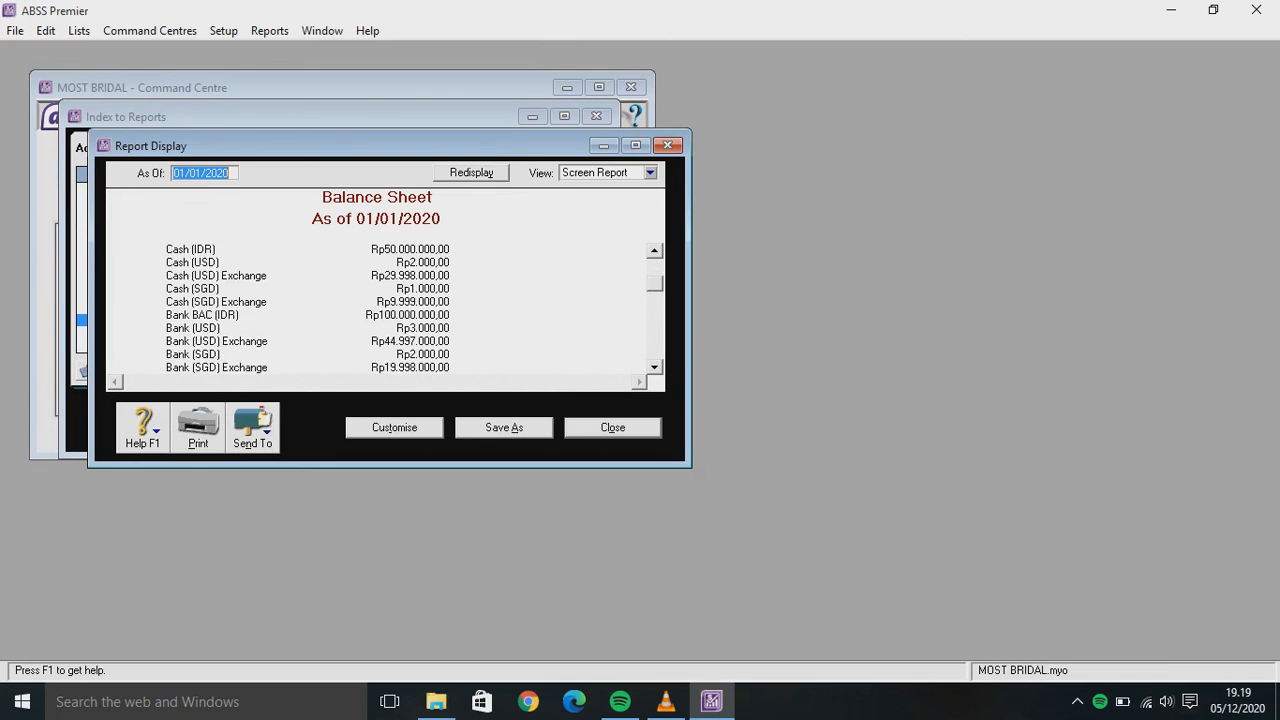
scroll(389, 309, "down", 1)
scroll(389, 309, "down", 1)
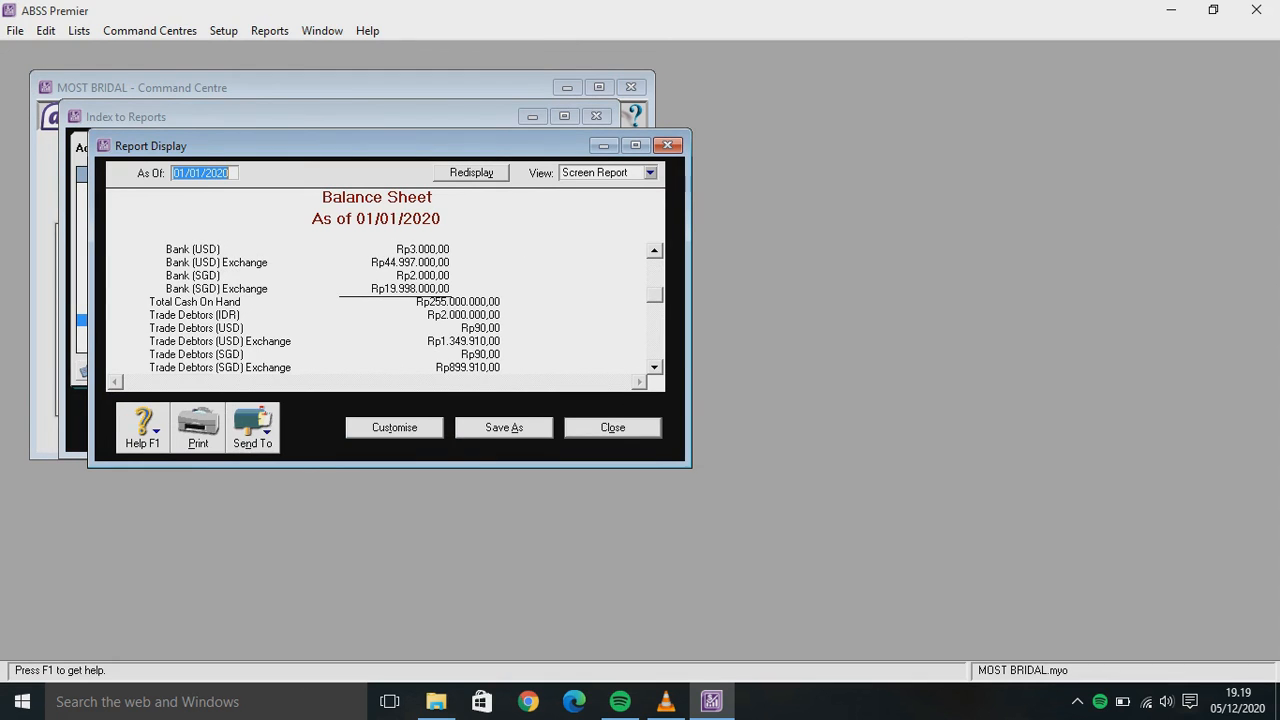
scroll(389, 309, "down", 1)
scroll(389, 309, "down", 3)
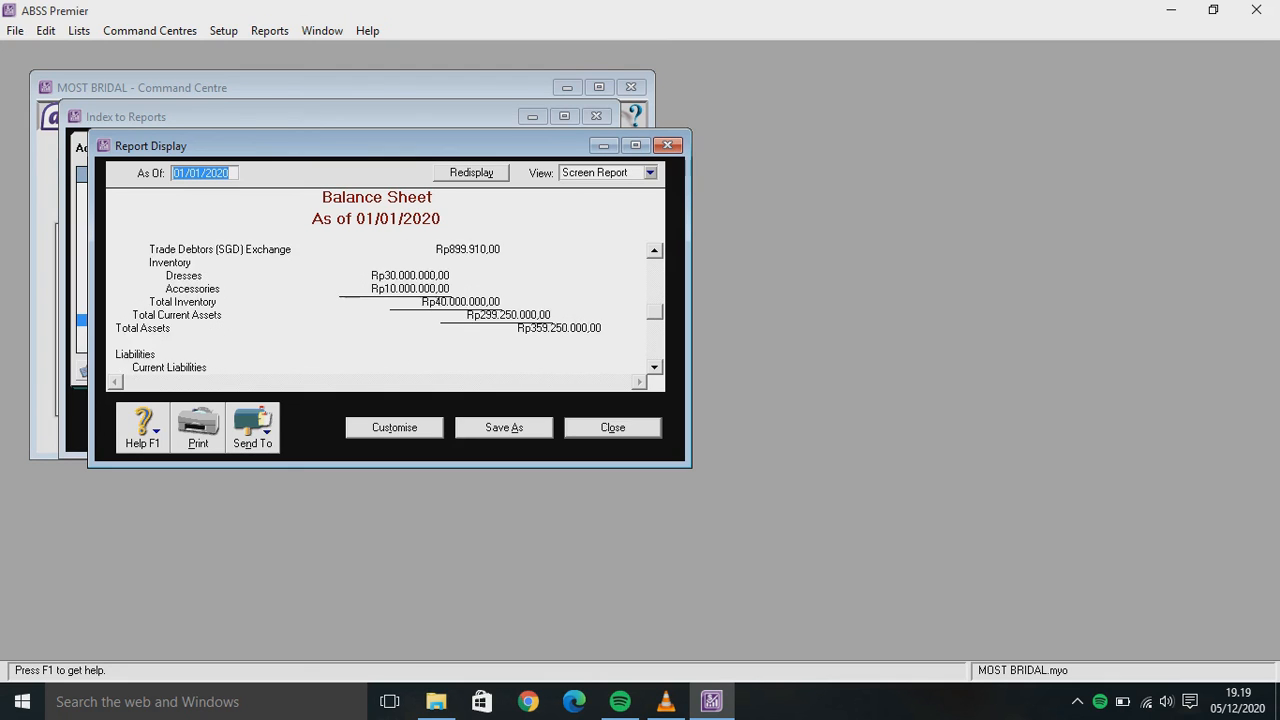
scroll(389, 309, "down", 4)
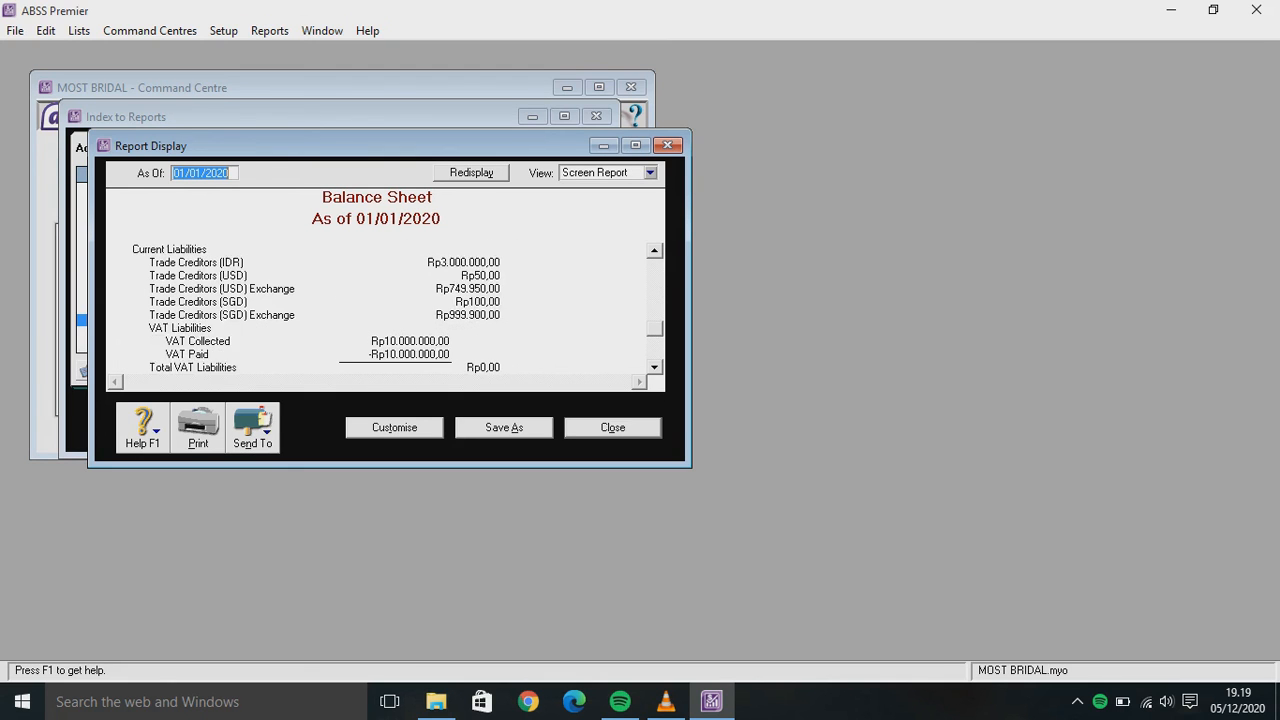
scroll(389, 309, "down", 1)
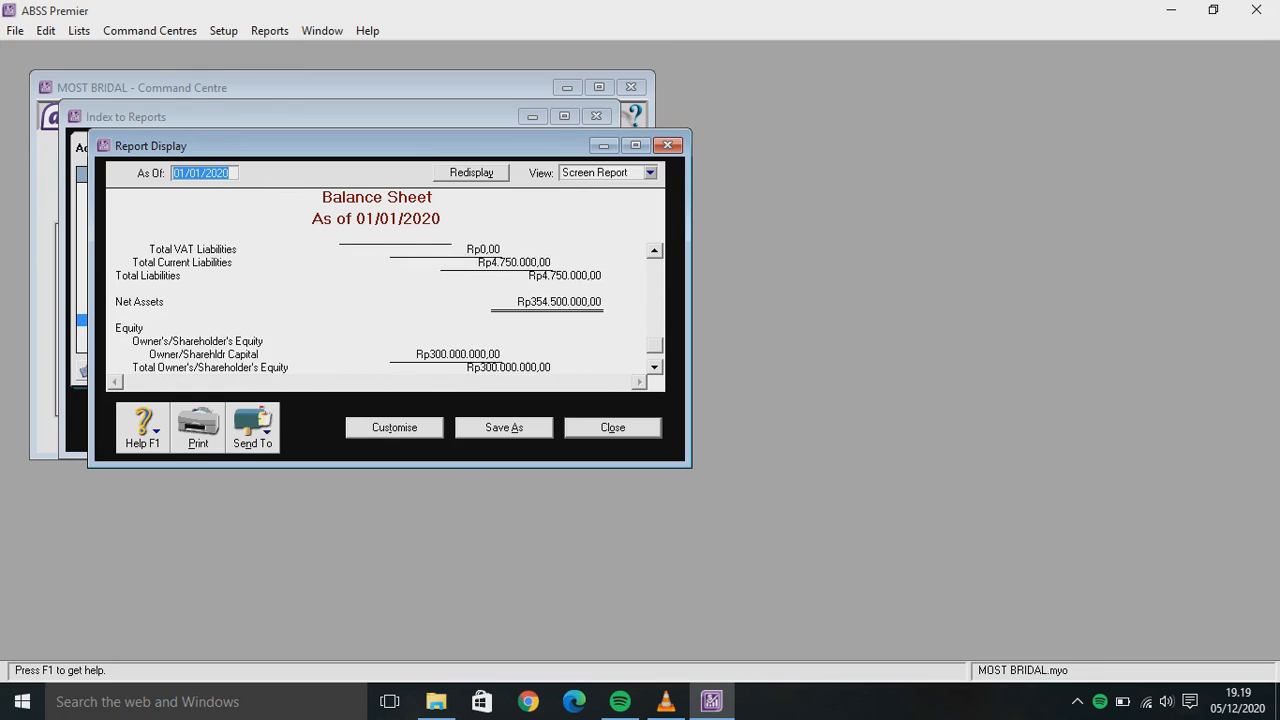
scroll(389, 309, "down", 1)
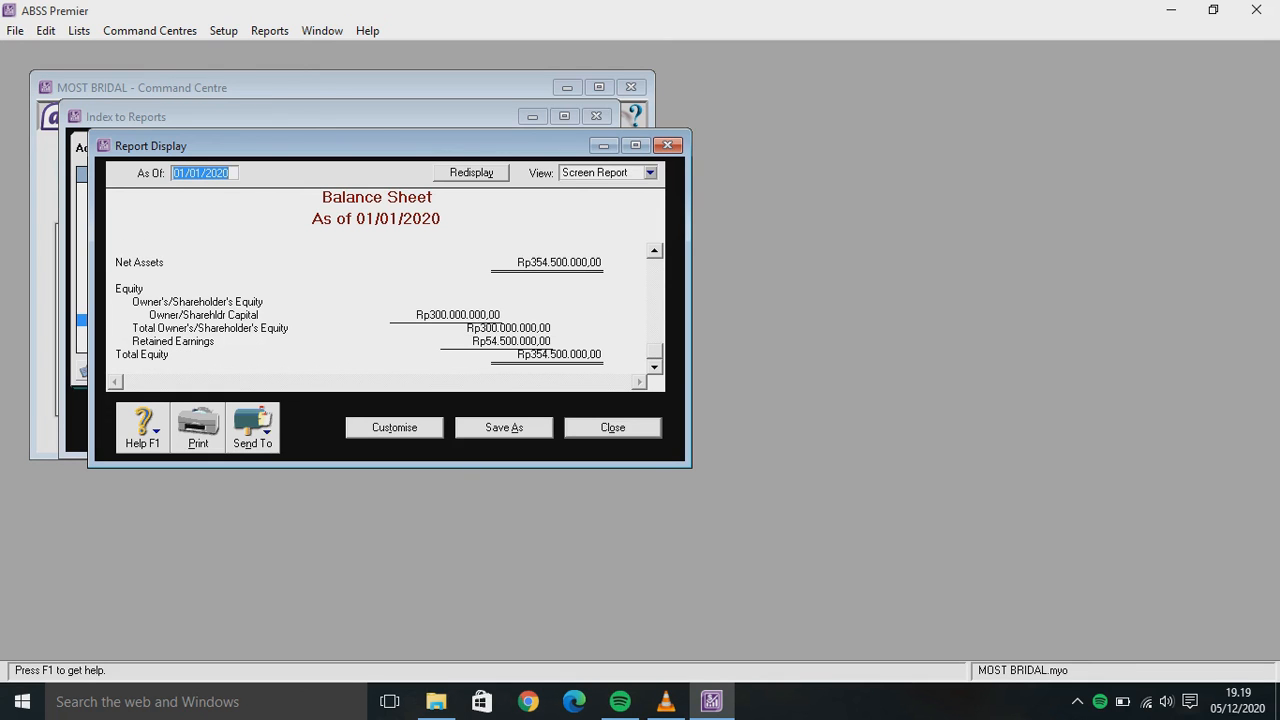
left_click(252, 425)
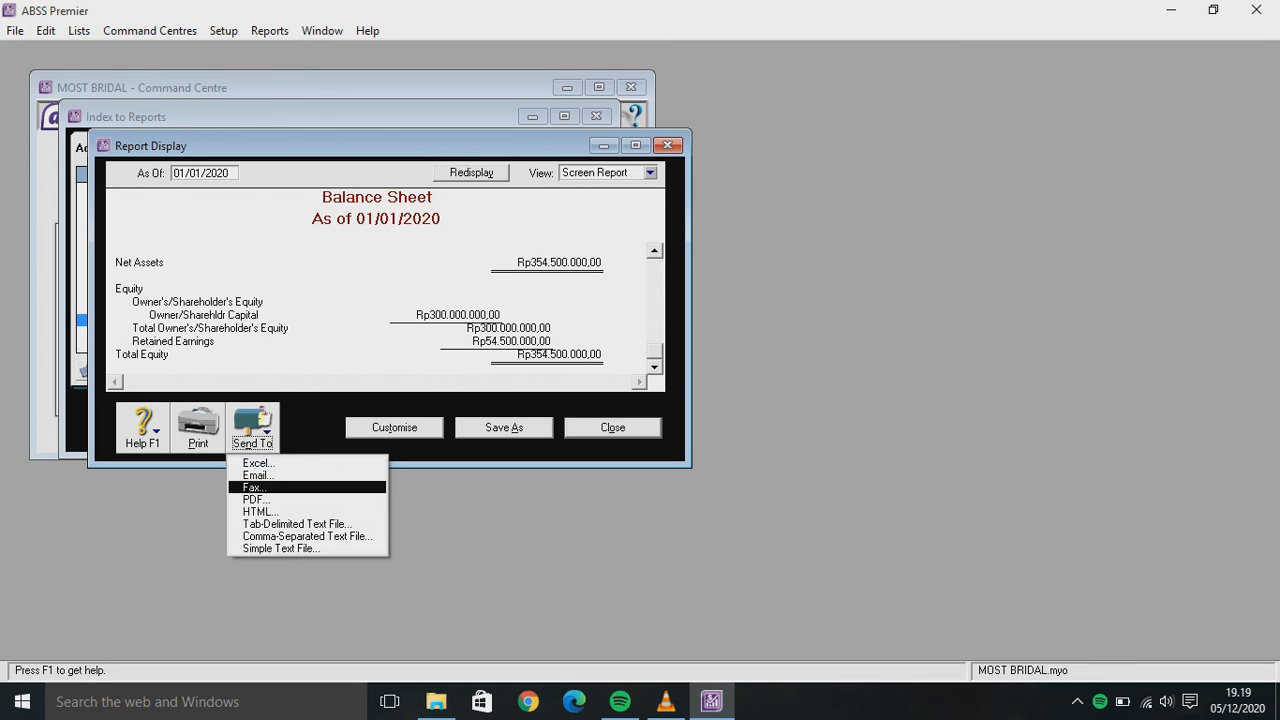
Export the balance sheet as PDF 'Standard Balance Sheet MOST BRIDAL' without overwriting the existing file
key("Return")
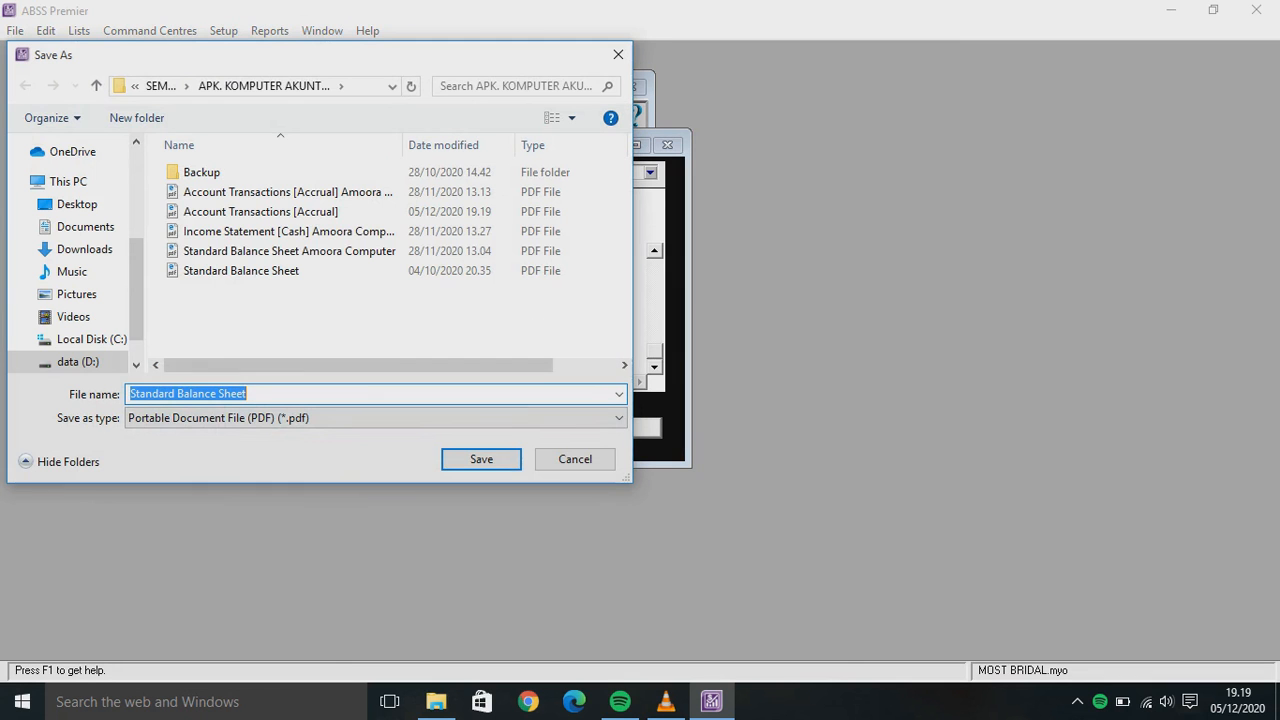
key("Return")
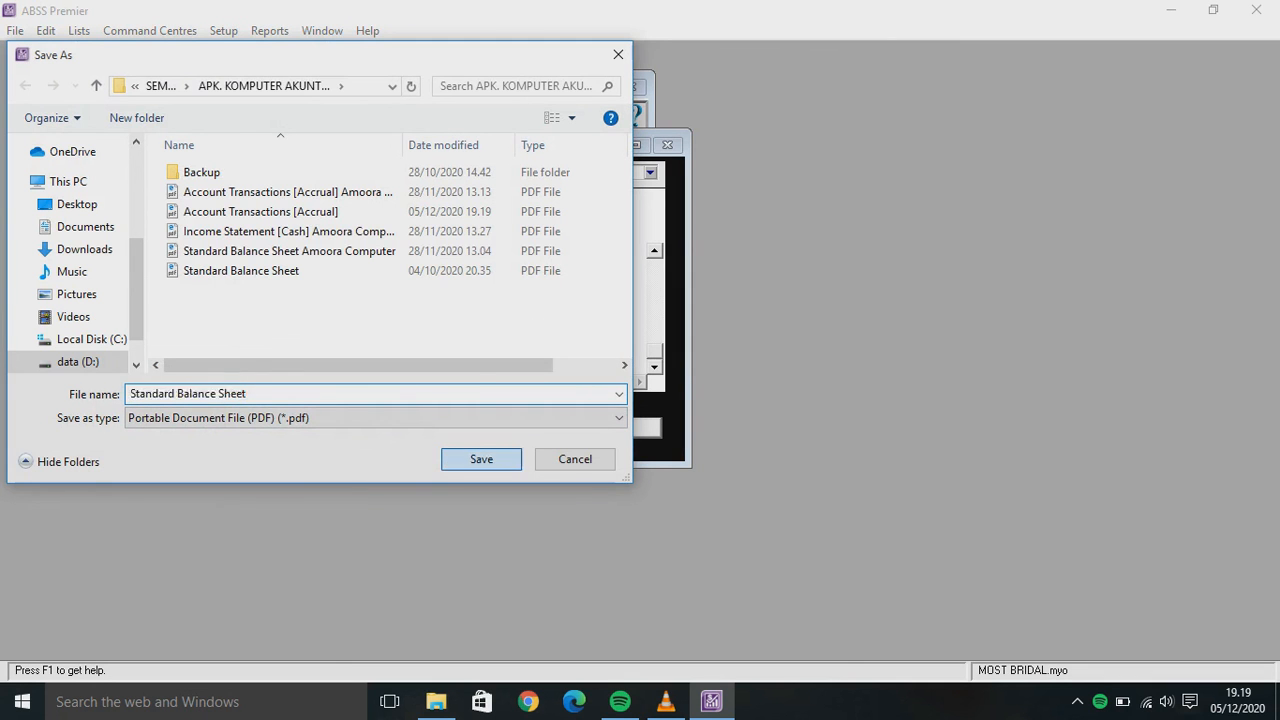
key("Left")
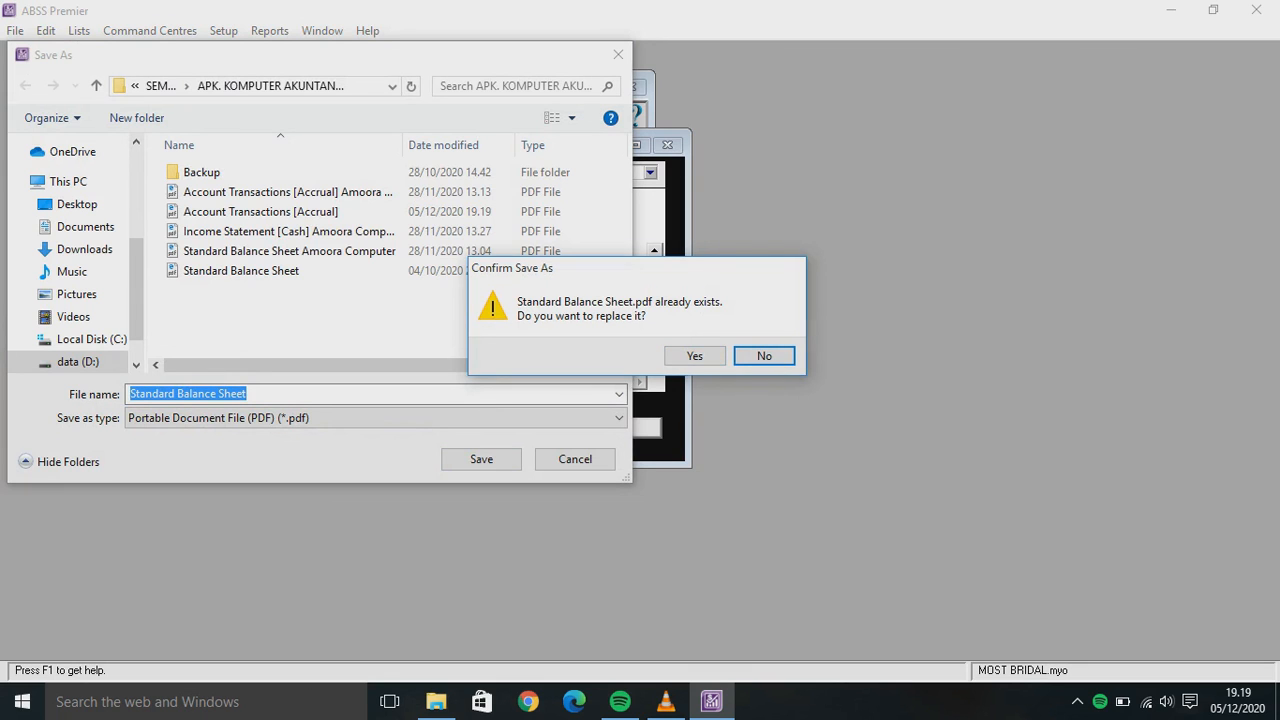
key("Return")
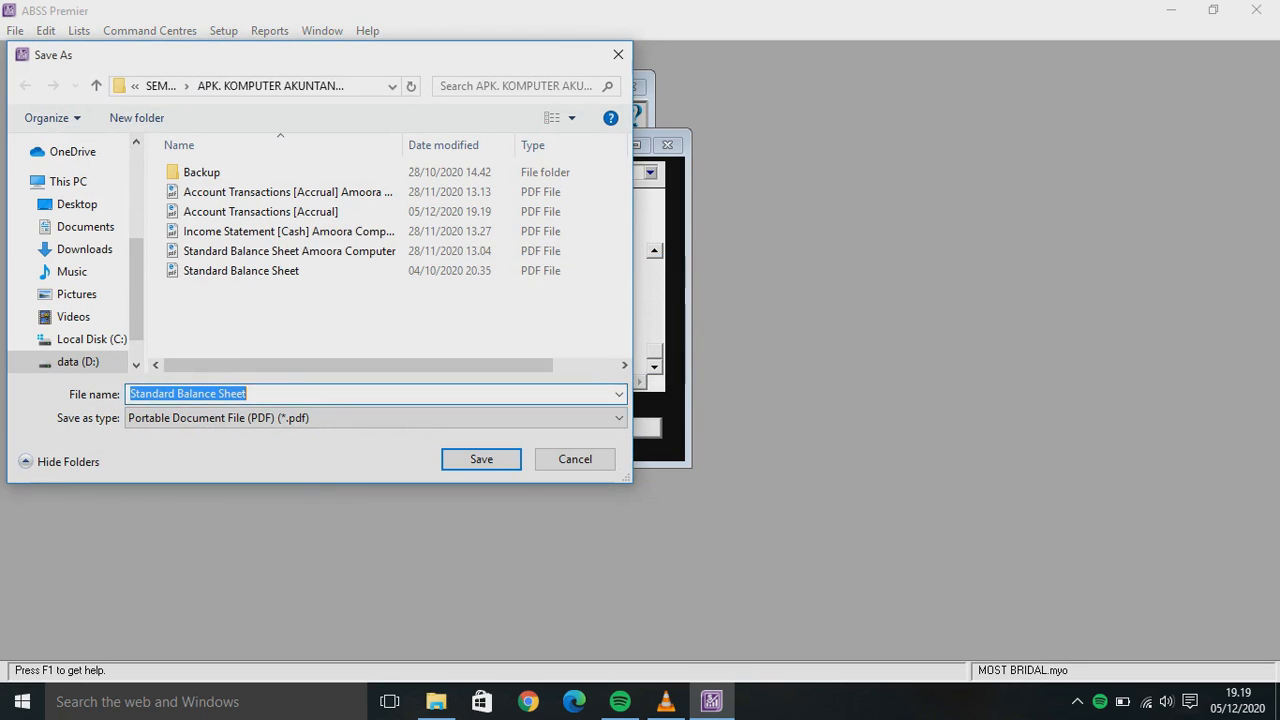
key("End")
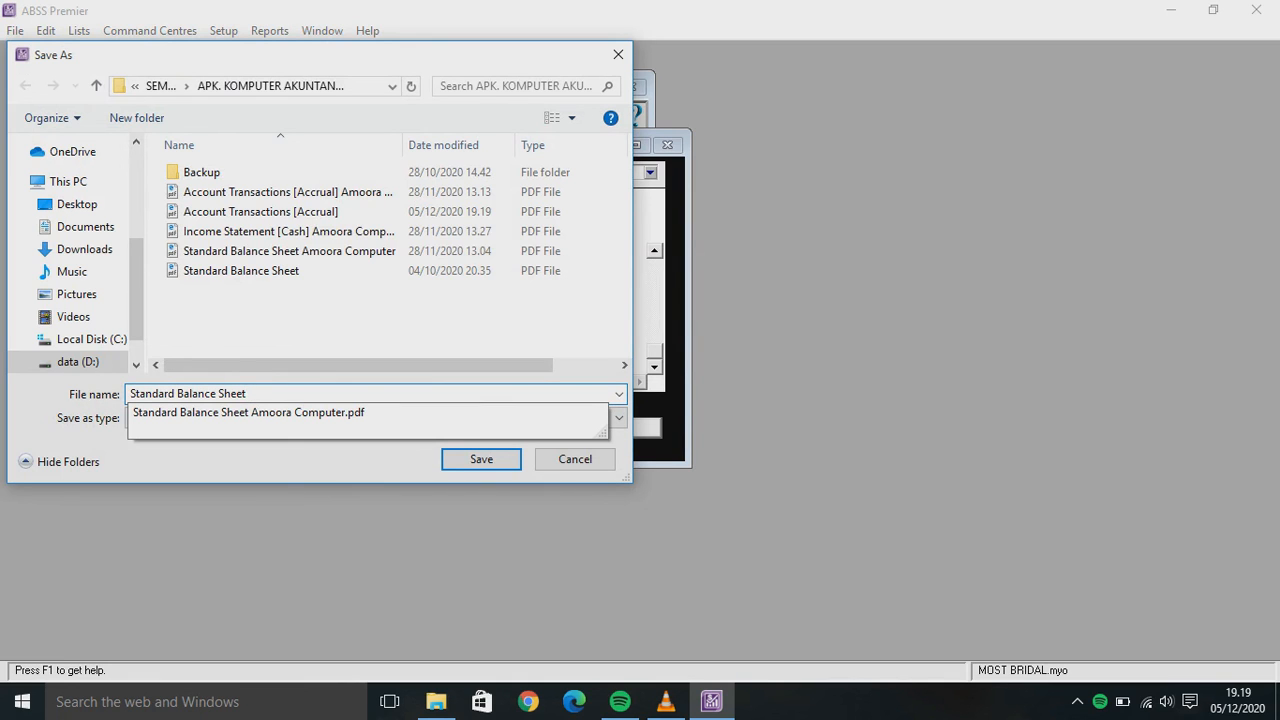
type("MOST ")
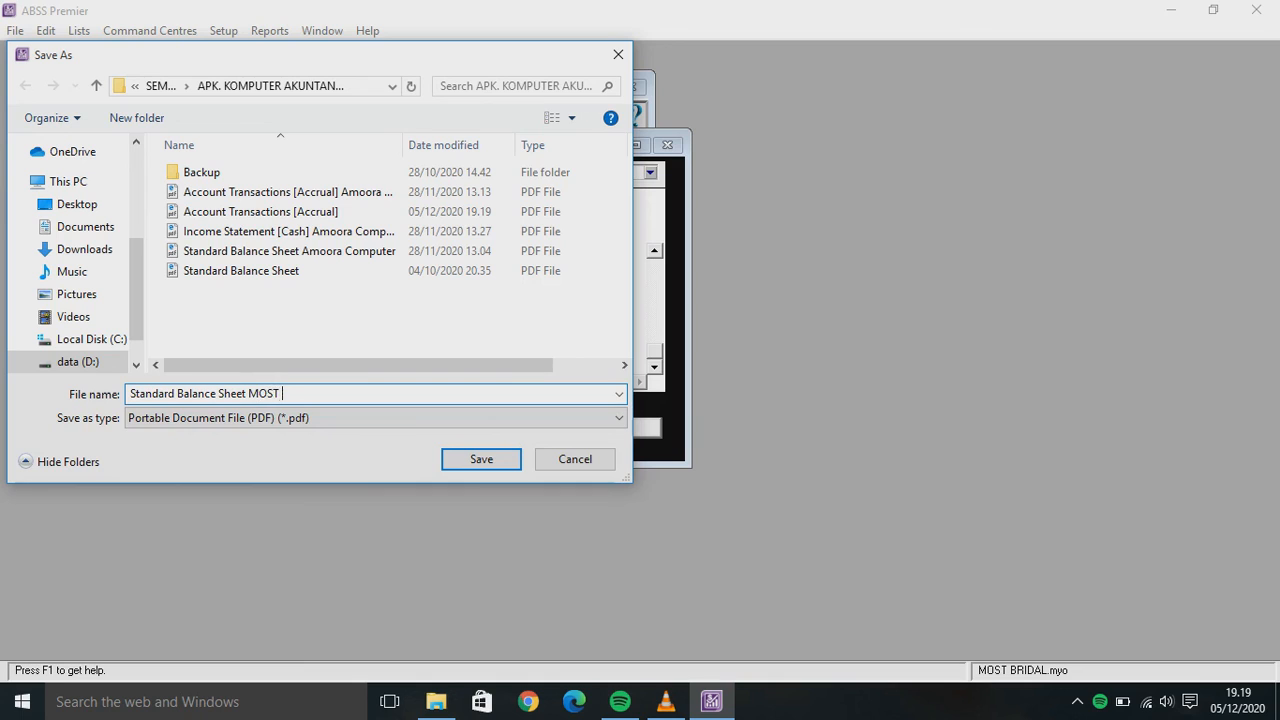
type("BRIDAL")
key("Return")
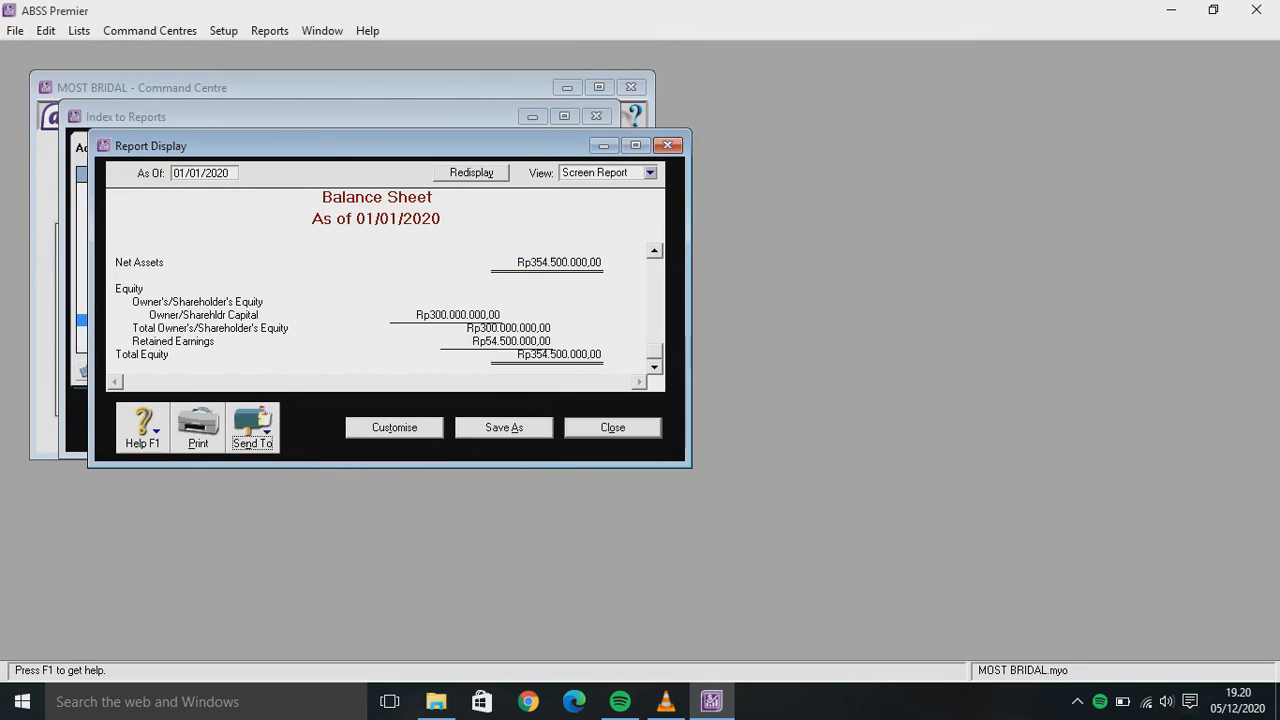
Close the Balance Sheet report window and scroll down the Index to Reports list
left_click(612, 427)
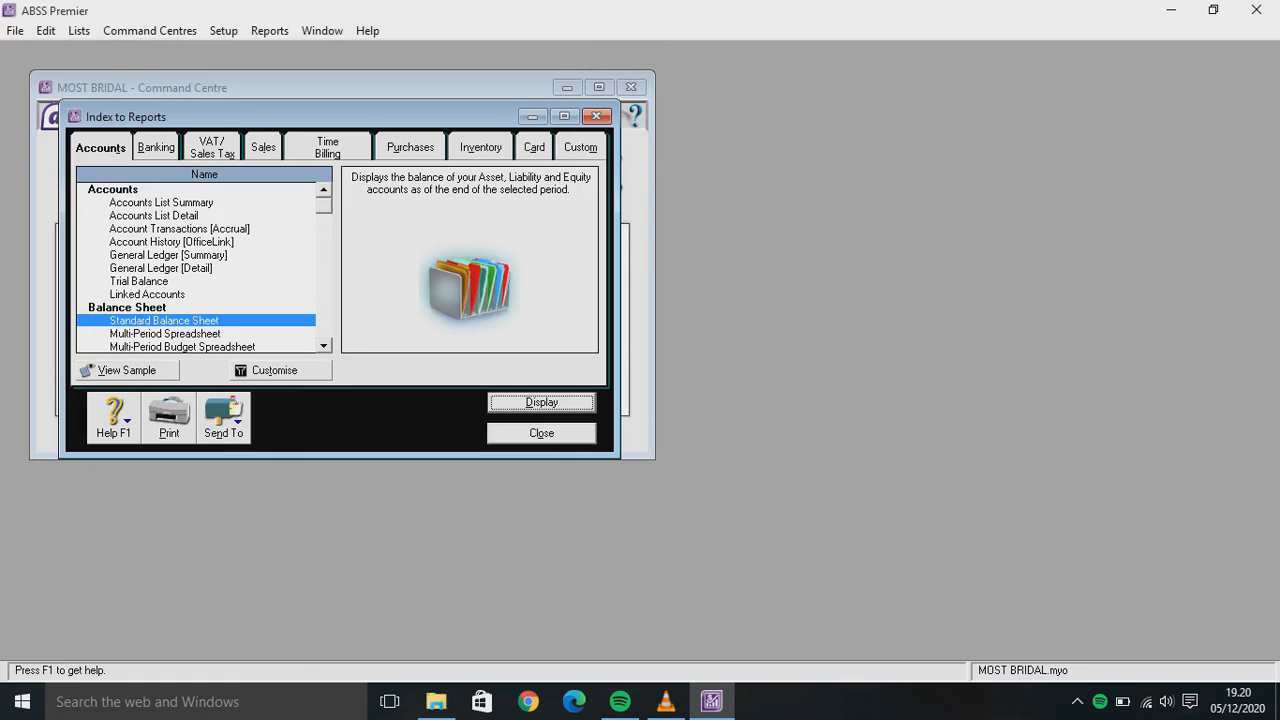
scroll(196, 268, "down", 2)
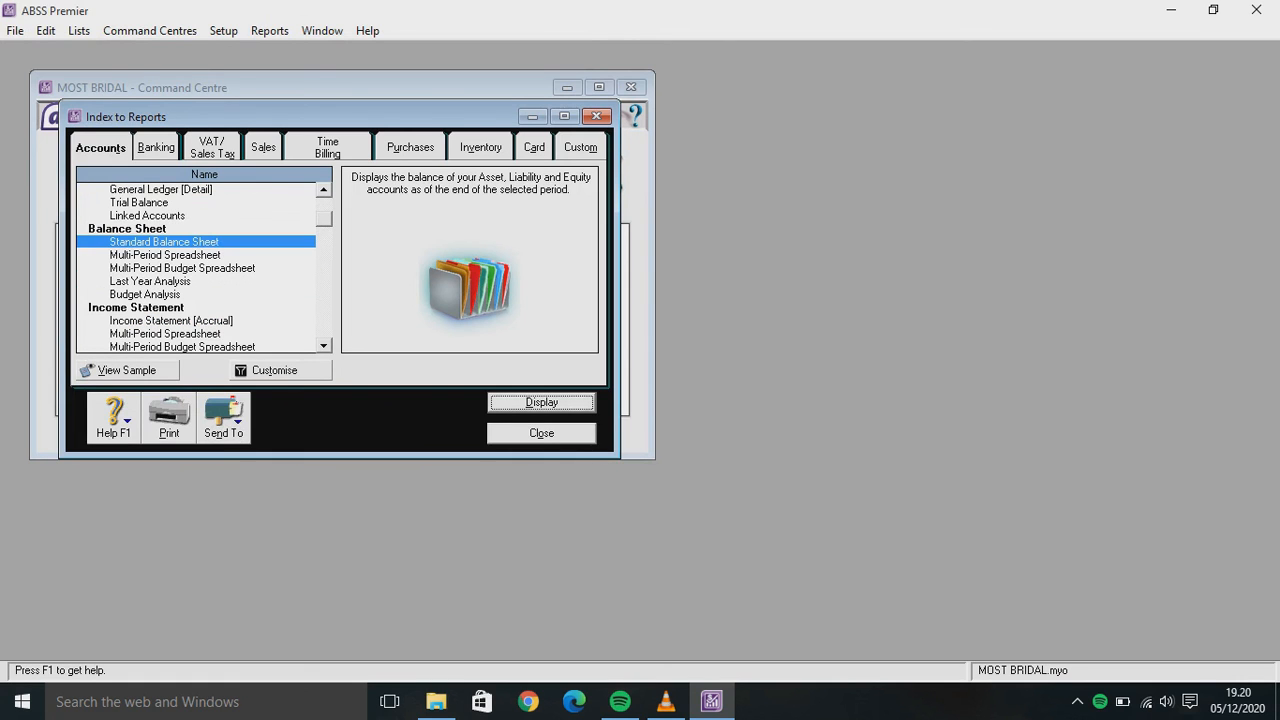
scroll(196, 268, "down", 2)
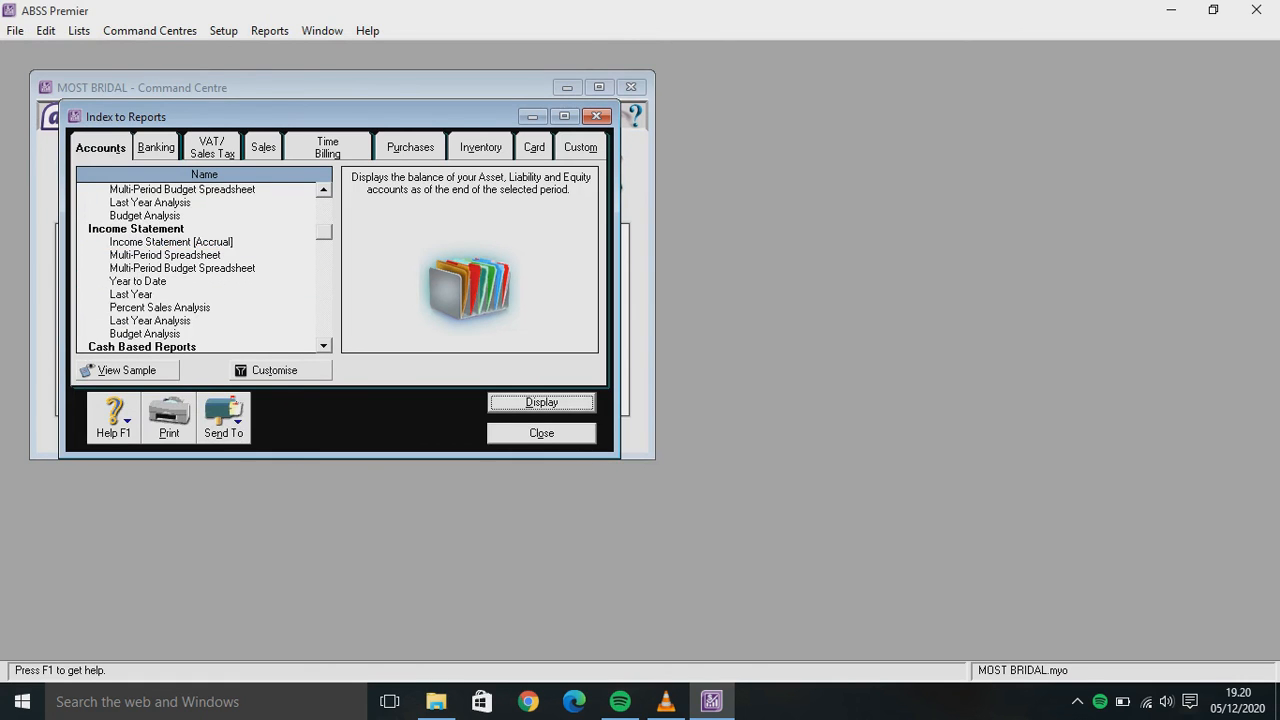
scroll(196, 268, "down", 2)
scroll(196, 268, "down", 5)
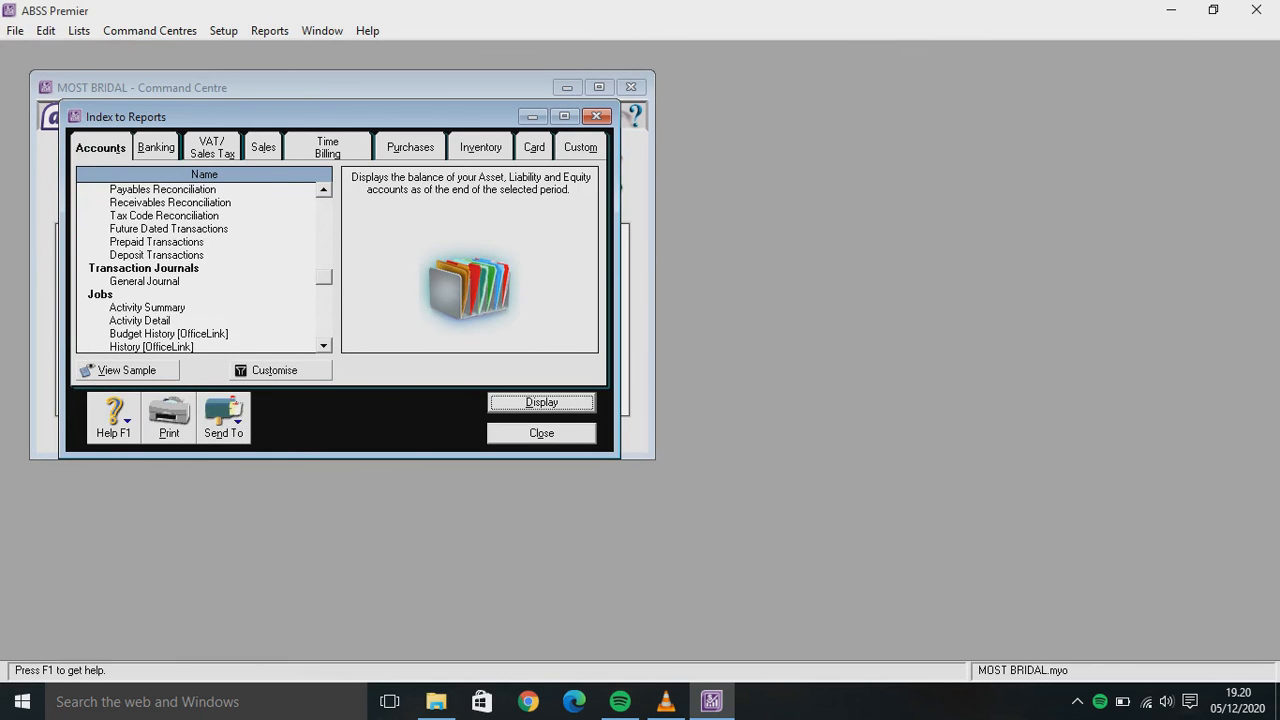
scroll(196, 268, "down", 5)
scroll(196, 268, "down", 3)
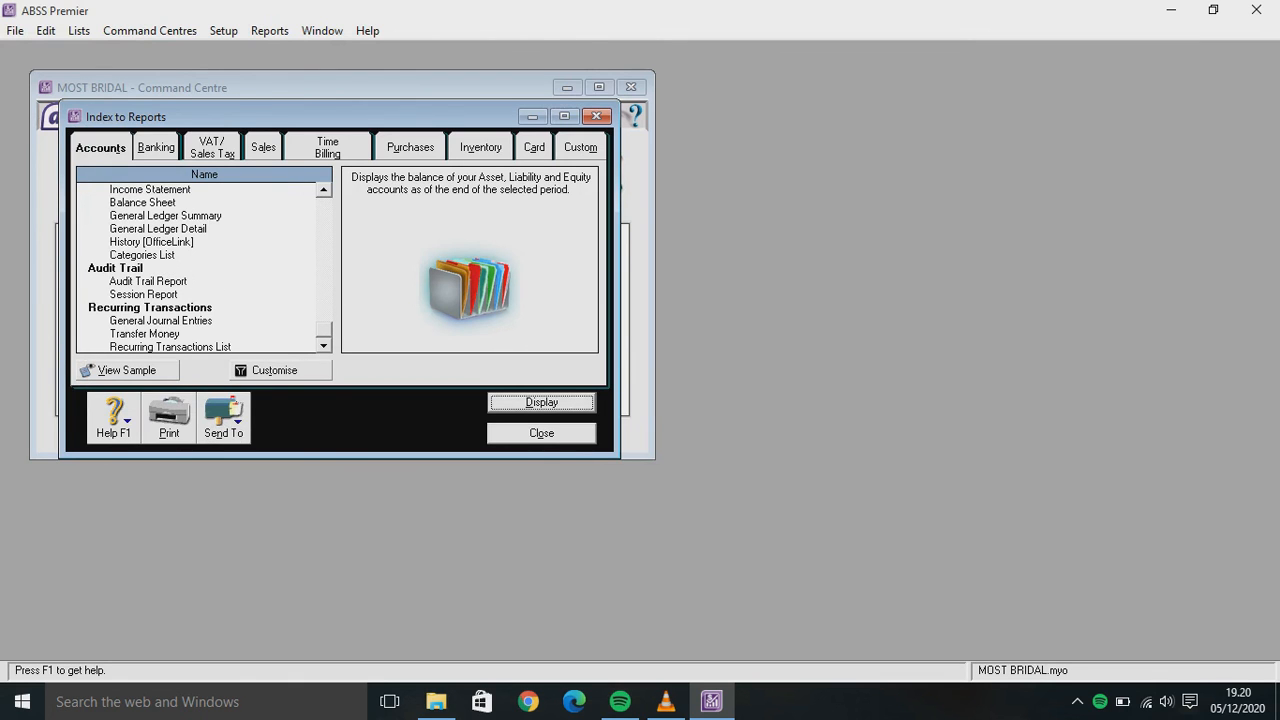